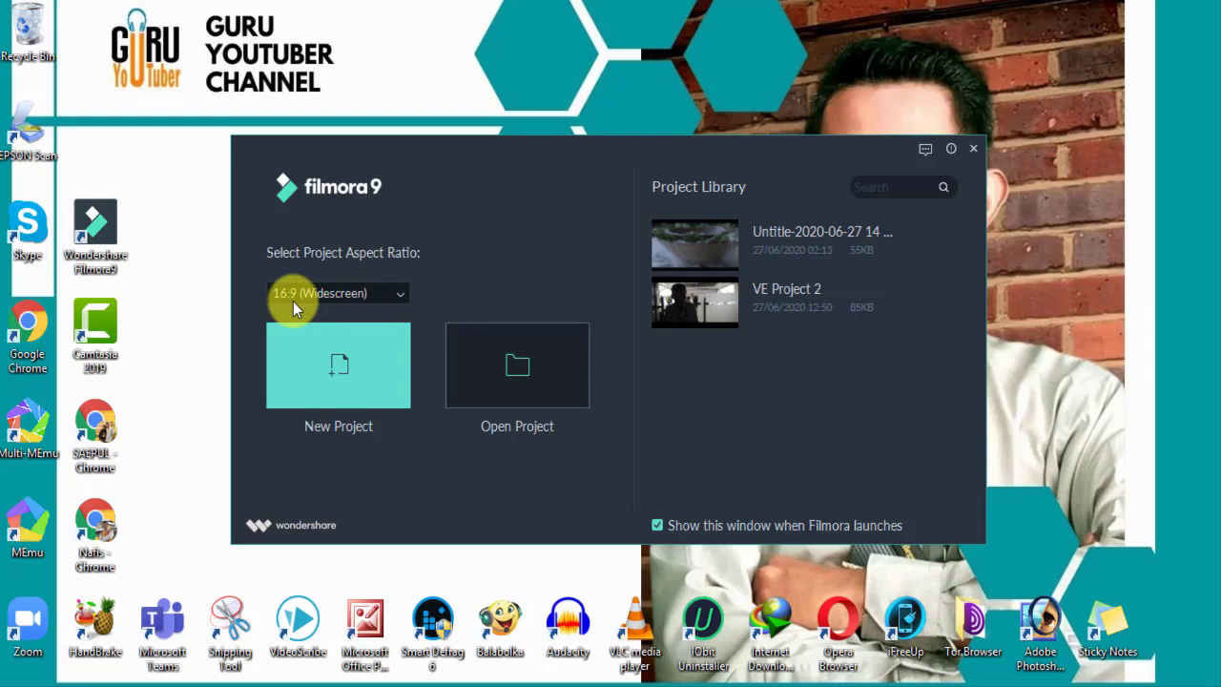
Create a new project with the 16:9 (Widescreen) aspect ratio.
{"action": "left_click", "coordinate": [397, 294]}
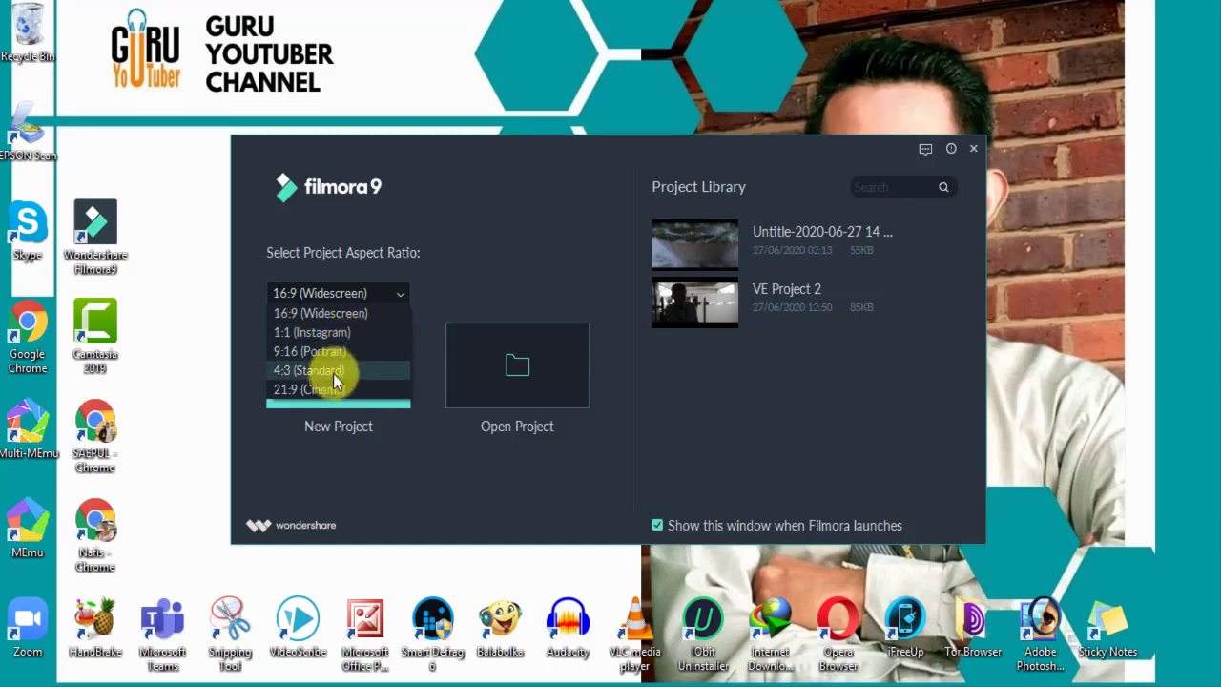
{"action": "left_click", "coordinate": [395, 292]}
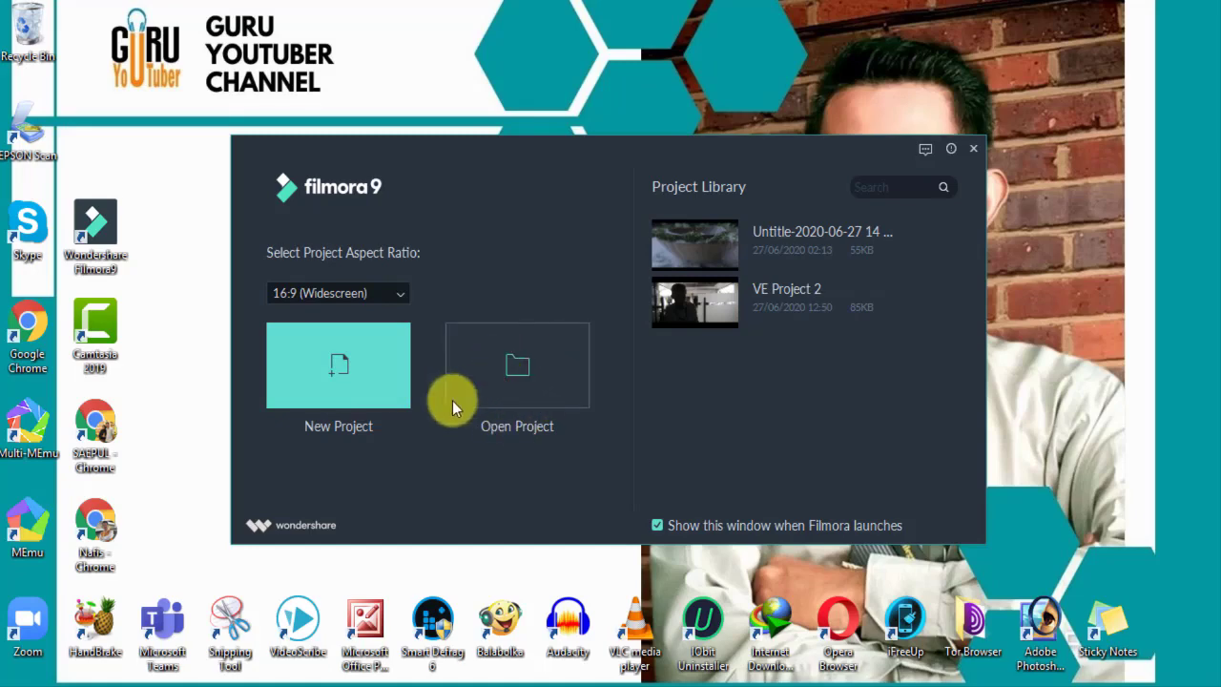
{"action": "left_click", "coordinate": [344, 374]}
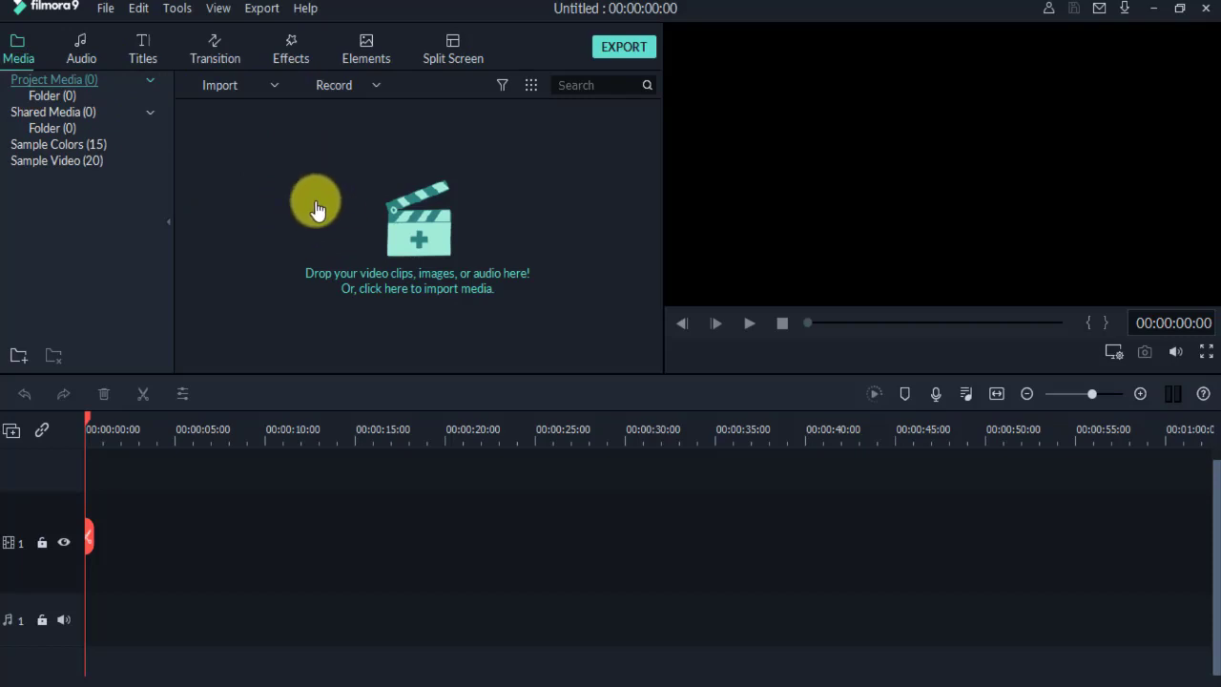
Browse the Sample Colors and Sample Video collections in the media library.
{"action": "left_click", "coordinate": [61, 145]}
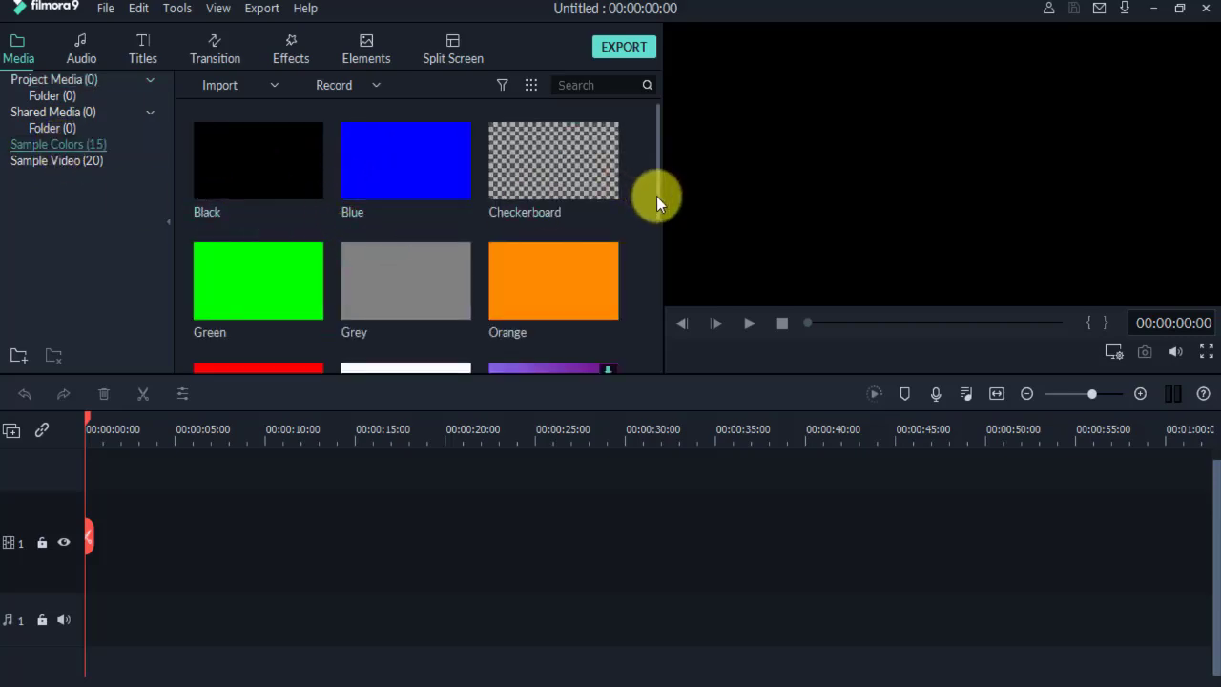
{"action": "mouse_move", "coordinate": [656, 195]}
{"action": "left_mouse_down"}
{"action": "mouse_move", "coordinate": [652, 333]}
{"action": "mouse_move", "coordinate": [666, 196]}
{"action": "left_mouse_up"}
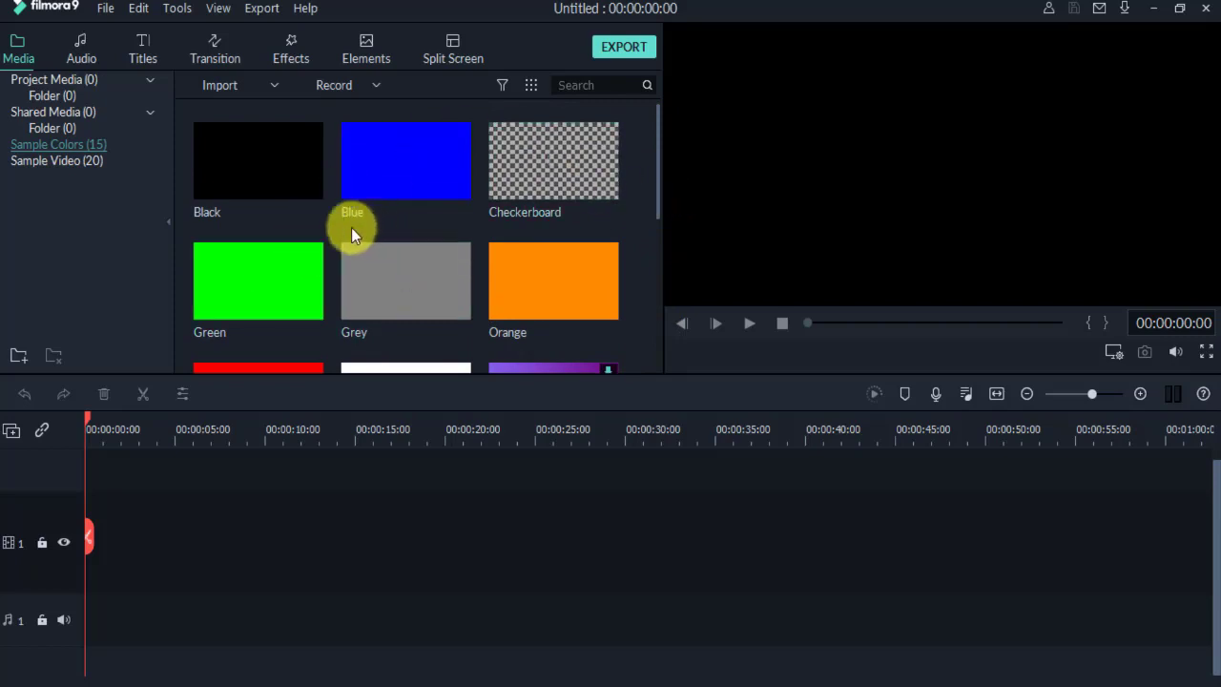
{"action": "left_click", "coordinate": [61, 160]}
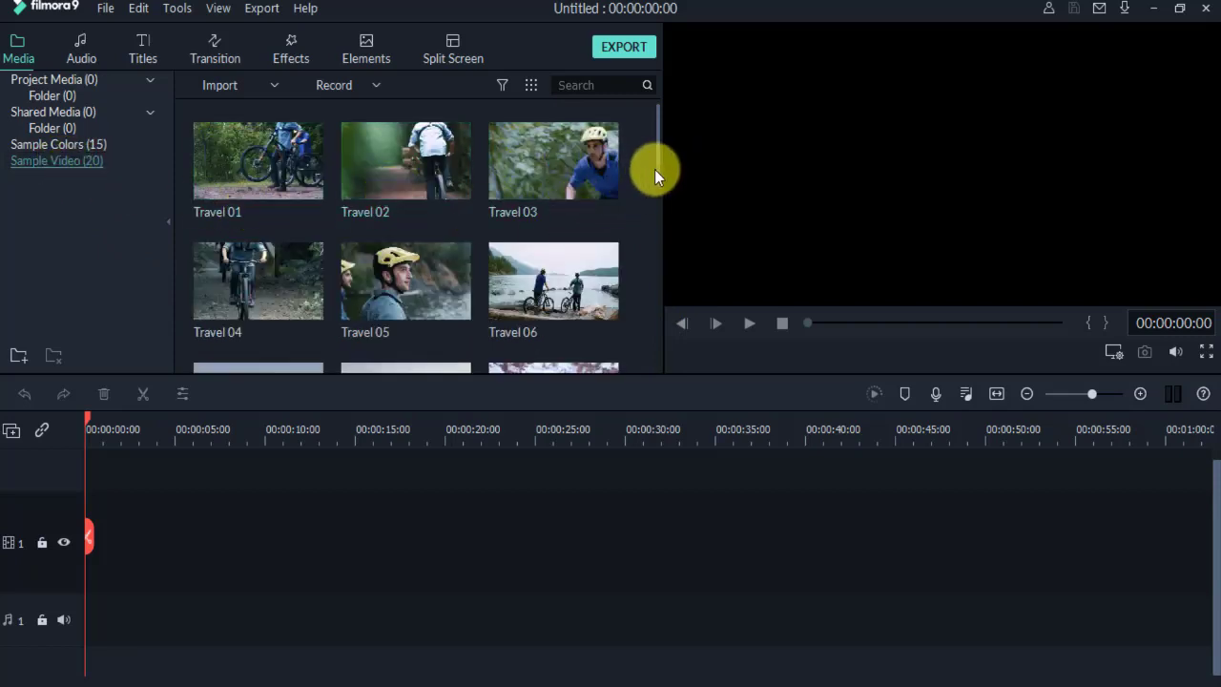
{"action": "mouse_move", "coordinate": [658, 171]}
{"action": "left_mouse_down"}
{"action": "mouse_move", "coordinate": [621, 298]}
{"action": "mouse_move", "coordinate": [652, 168]}
{"action": "left_mouse_up"}
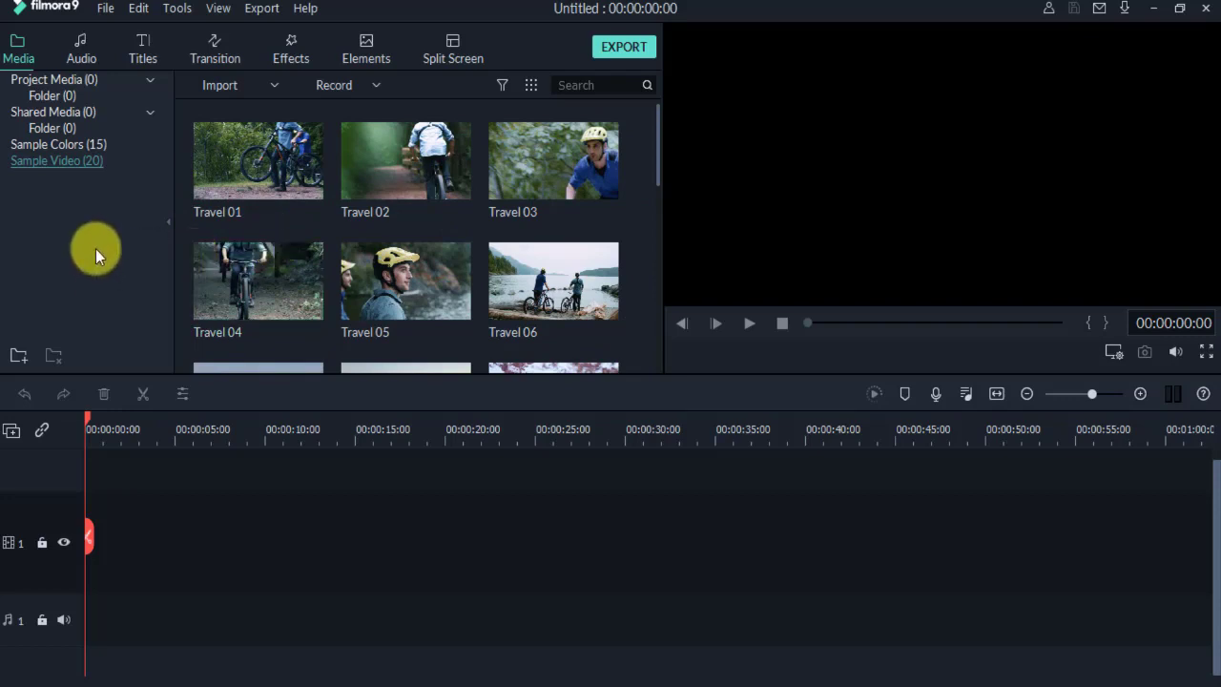
Browse the complete list of built-in audio tracks.
{"action": "left_click", "coordinate": [82, 50]}
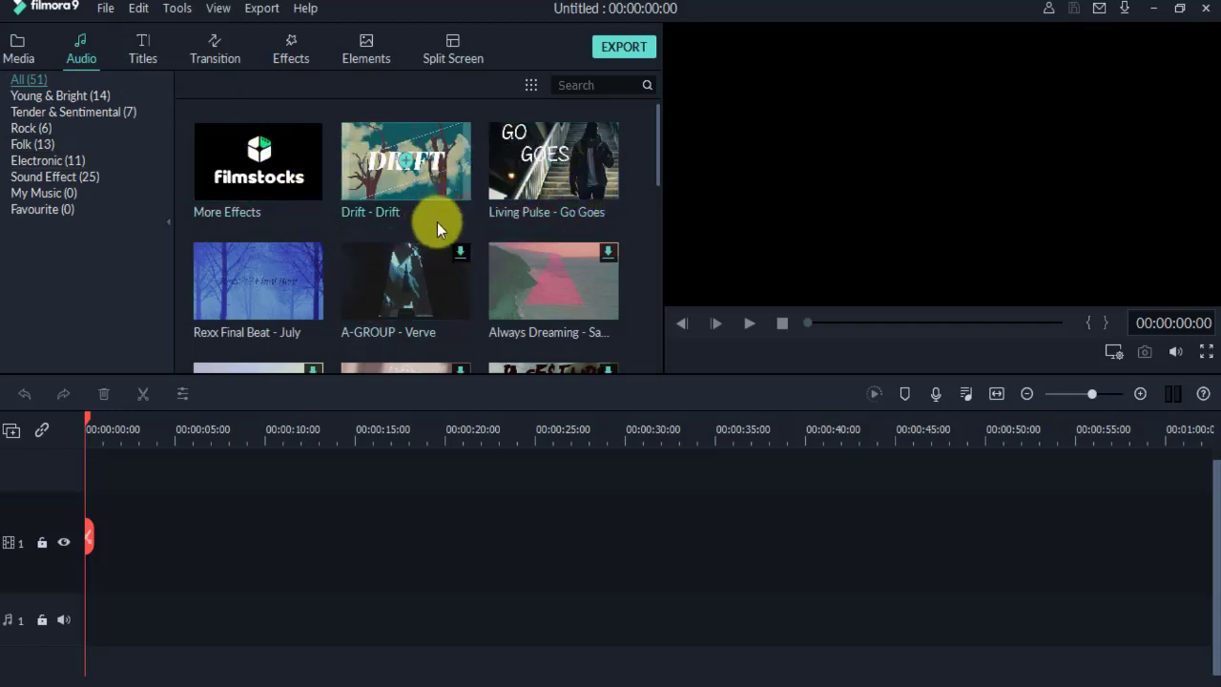
{"action": "mouse_move", "coordinate": [659, 168]}
{"action": "left_mouse_down"}
{"action": "mouse_move", "coordinate": [653, 345]}
{"action": "mouse_move", "coordinate": [670, 271]}
{"action": "mouse_move", "coordinate": [662, 186]}
{"action": "left_mouse_up"}
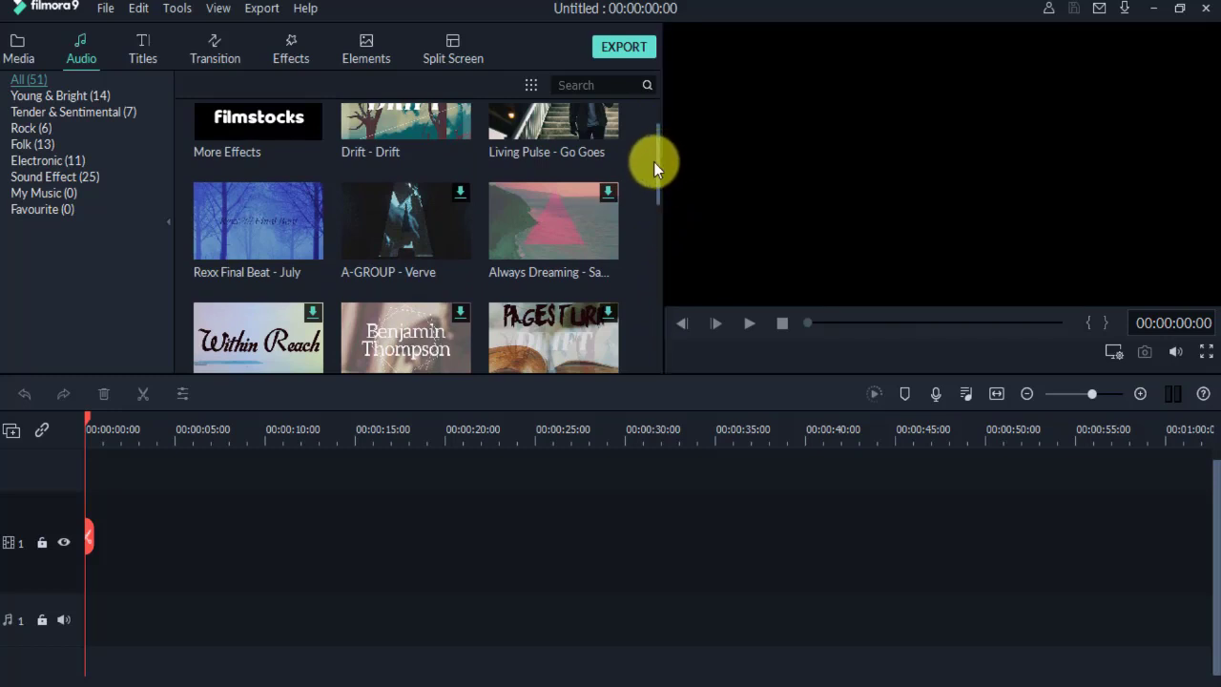
{"action": "scroll", "coordinate": [656, 143], "scroll_direction": "up", "scroll_amount": 1}
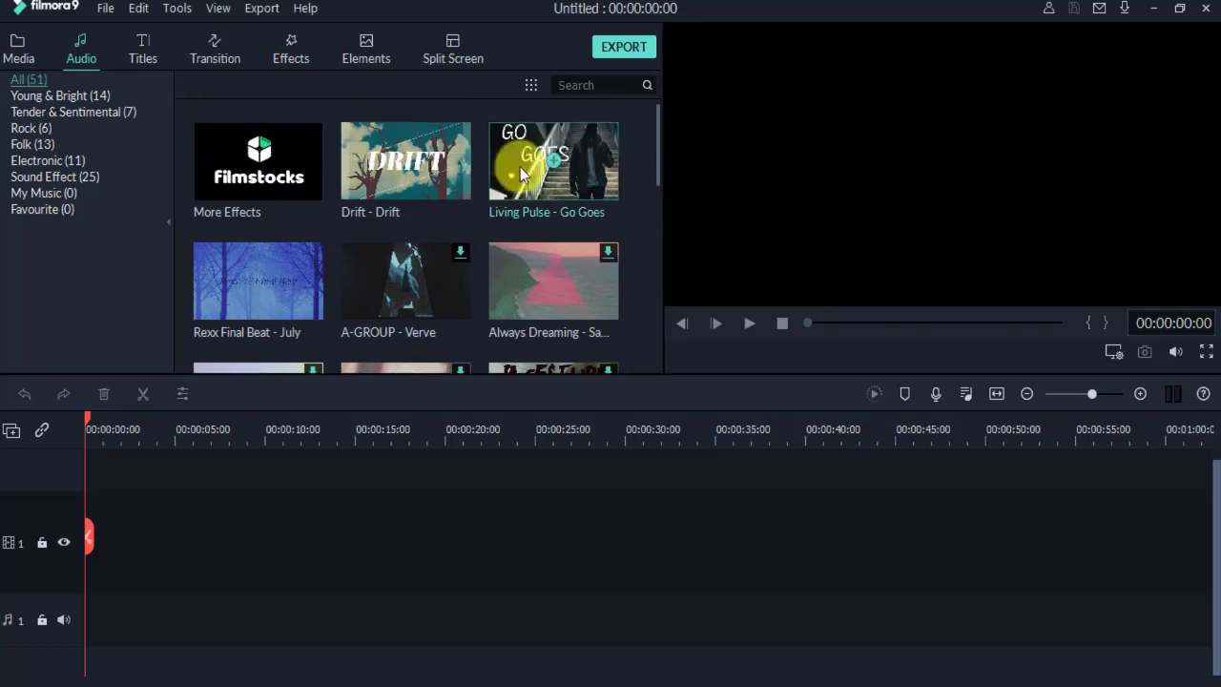
Preview the Drift - Drift song on the audio track and remove it from the timeline.
{"action": "left_click", "coordinate": [414, 167]}
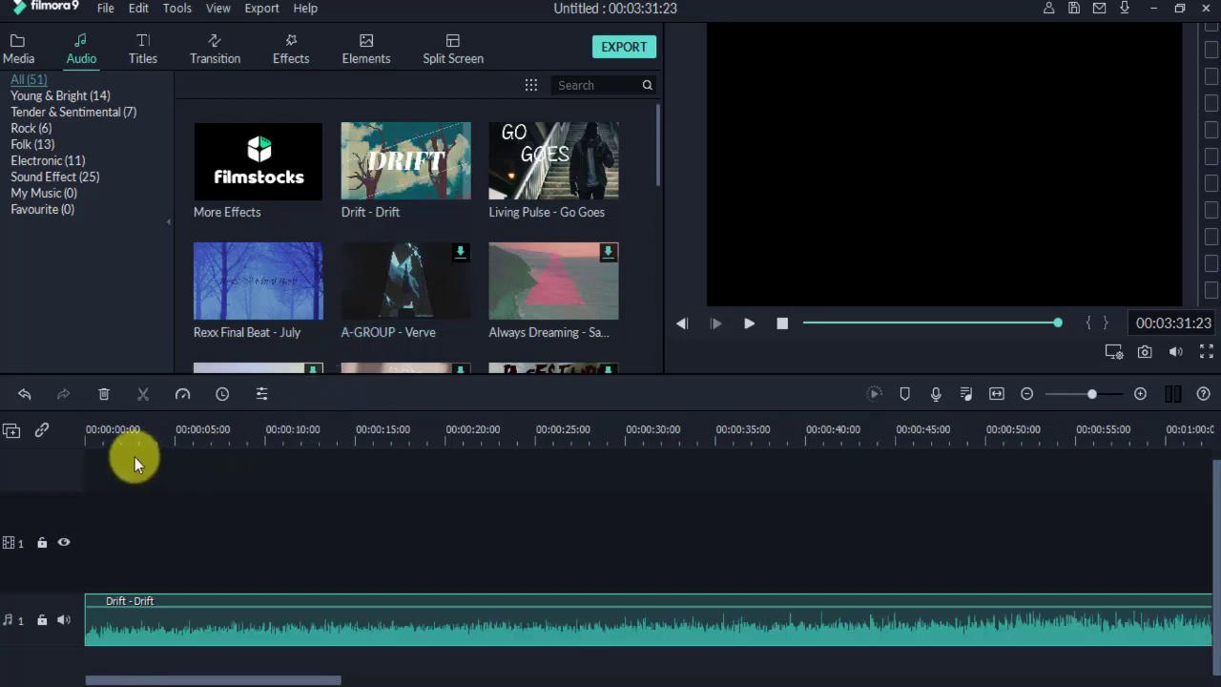
{"action": "left_click", "coordinate": [113, 437]}
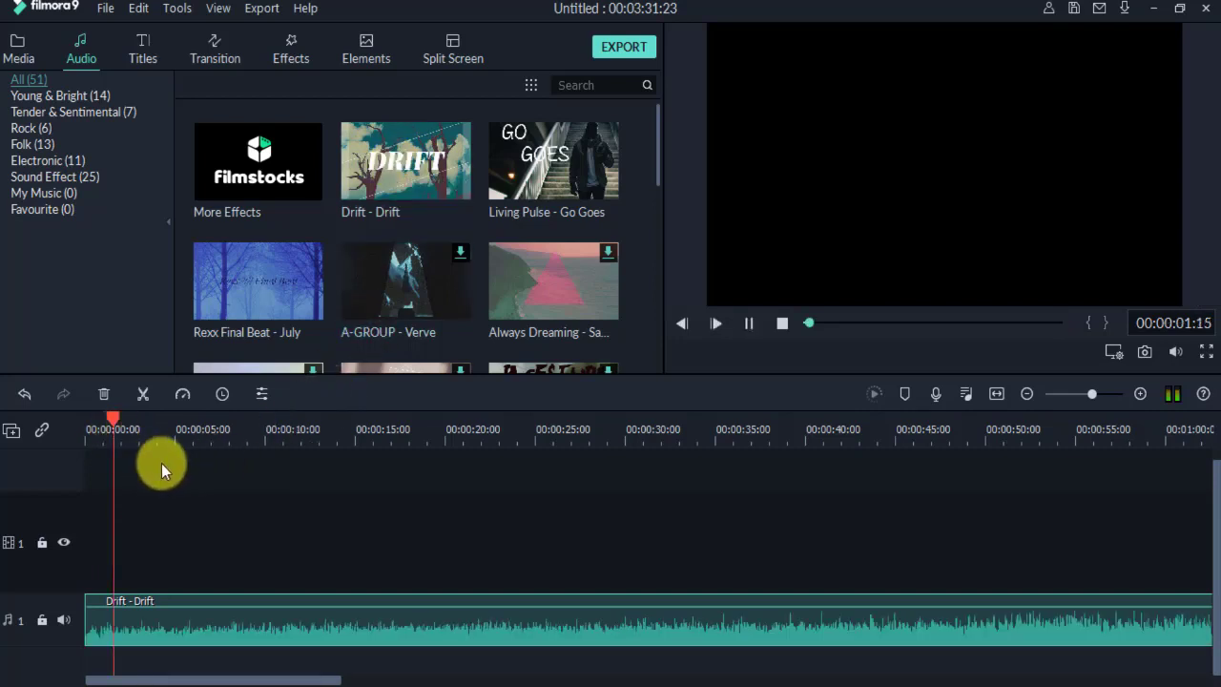
{"action": "key", "text": "space"}
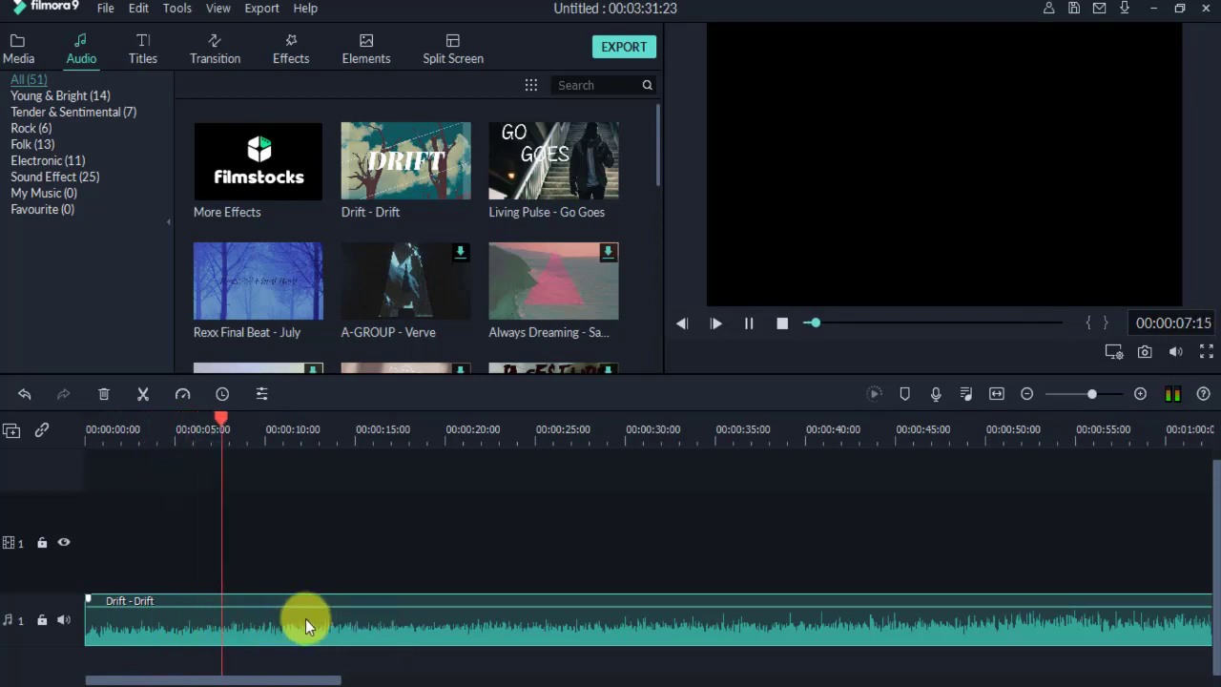
{"action": "mouse_move", "coordinate": [404, 322]}
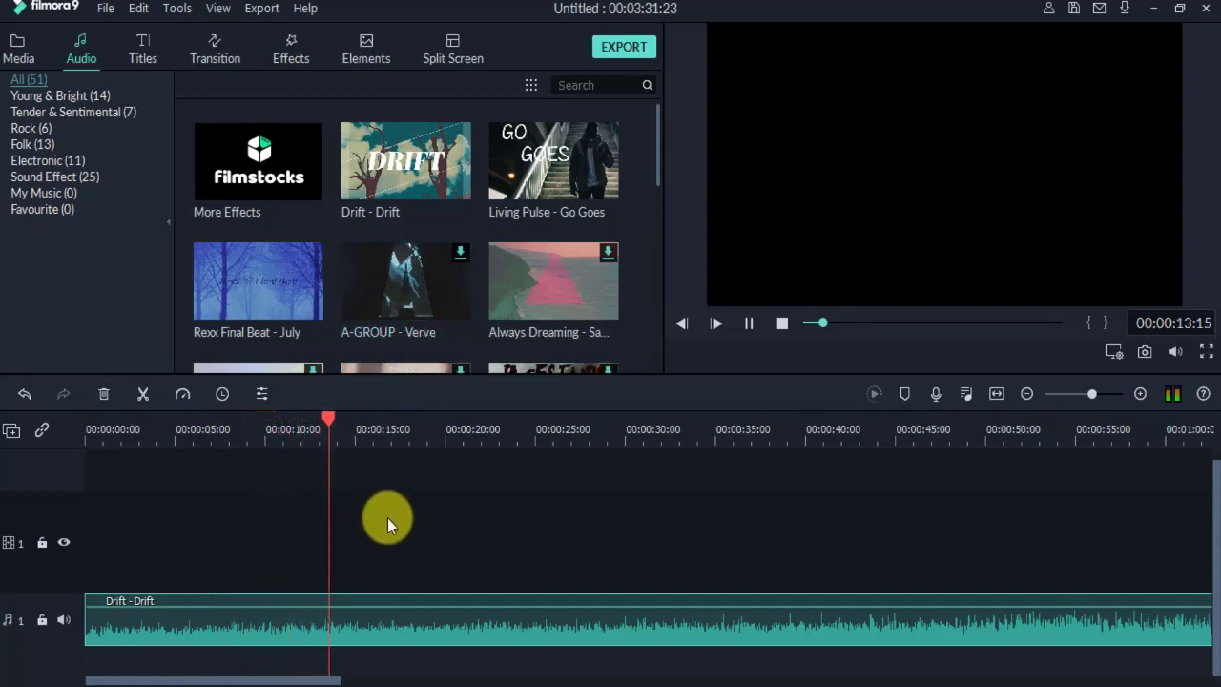
{"action": "left_click", "coordinate": [392, 630]}
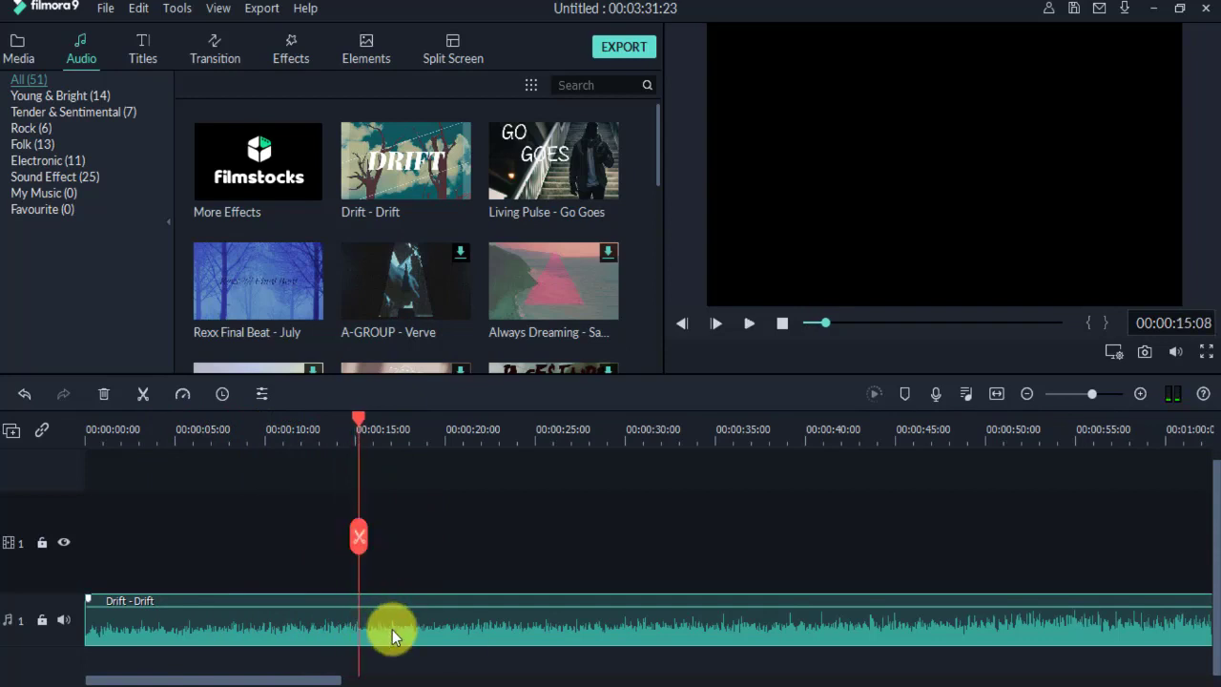
{"action": "key", "text": "Delete"}
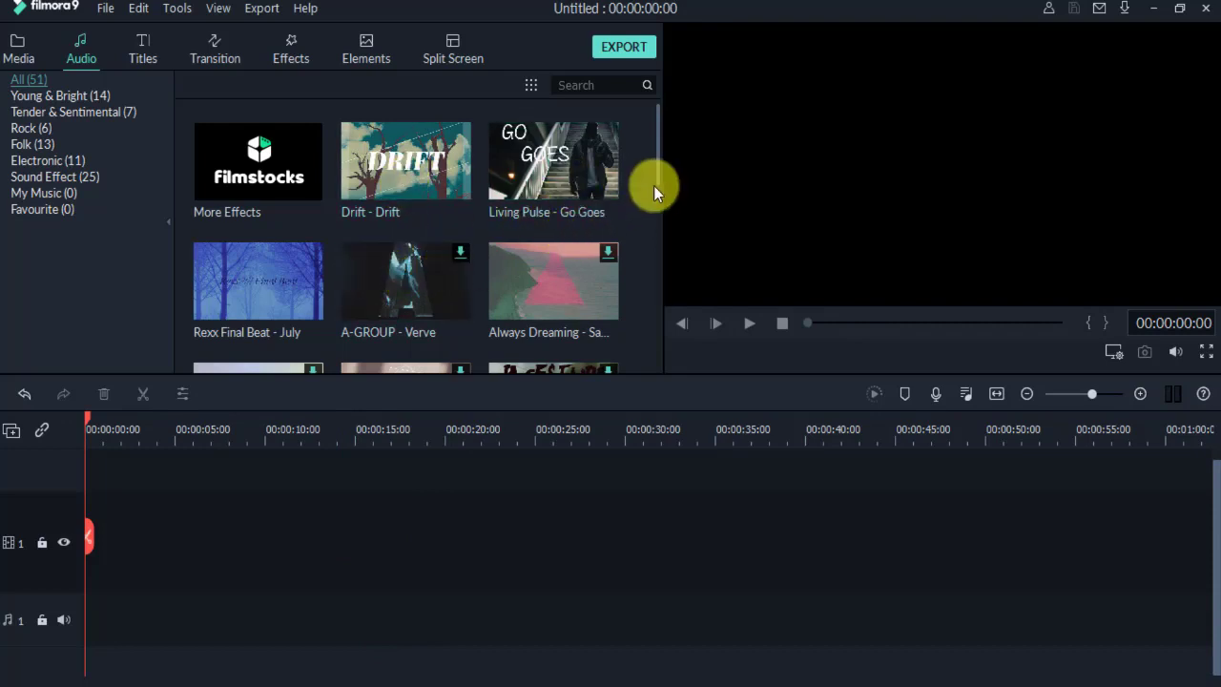
Preview the A-GROUP - Verve song on the audio track, including its louder section, and remove it from the timeline.
{"action": "mouse_move", "coordinate": [657, 175]}
{"action": "left_mouse_down"}
{"action": "mouse_move", "coordinate": [654, 216]}
{"action": "mouse_move", "coordinate": [655, 169]}
{"action": "left_mouse_up"}
{"action": "mouse_move", "coordinate": [450, 250]}
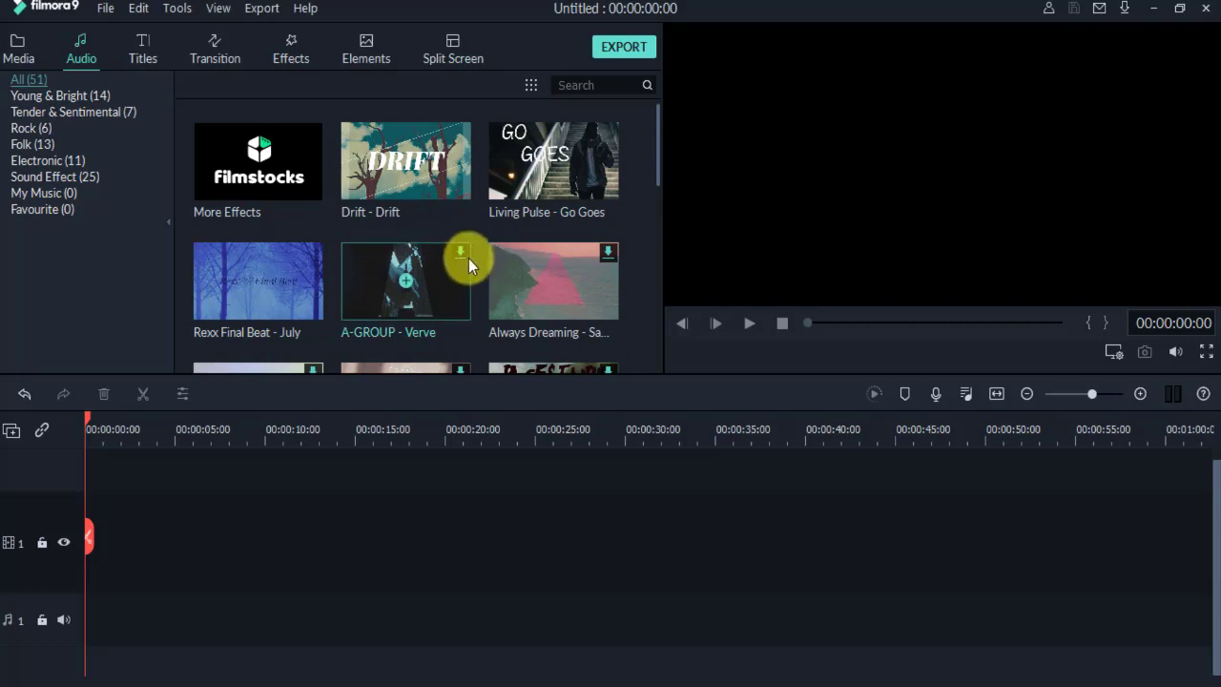
{"action": "mouse_move", "coordinate": [472, 252]}
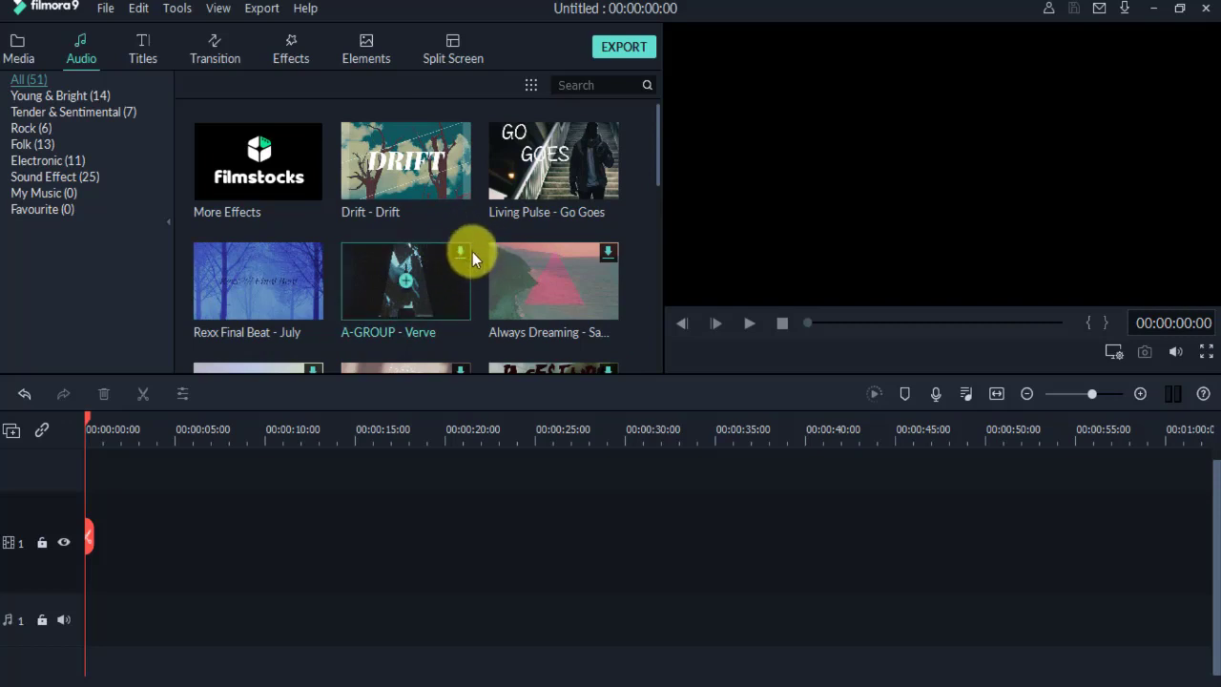
{"action": "left_click", "coordinate": [406, 283]}
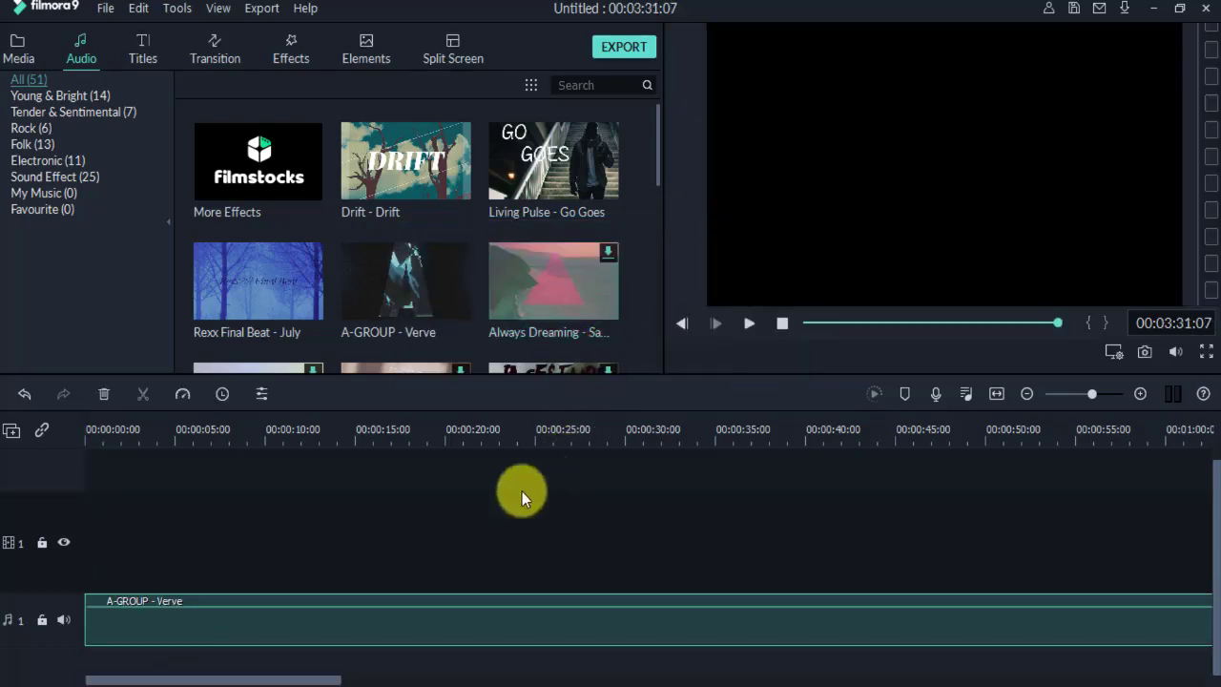
{"action": "left_click", "coordinate": [152, 434]}
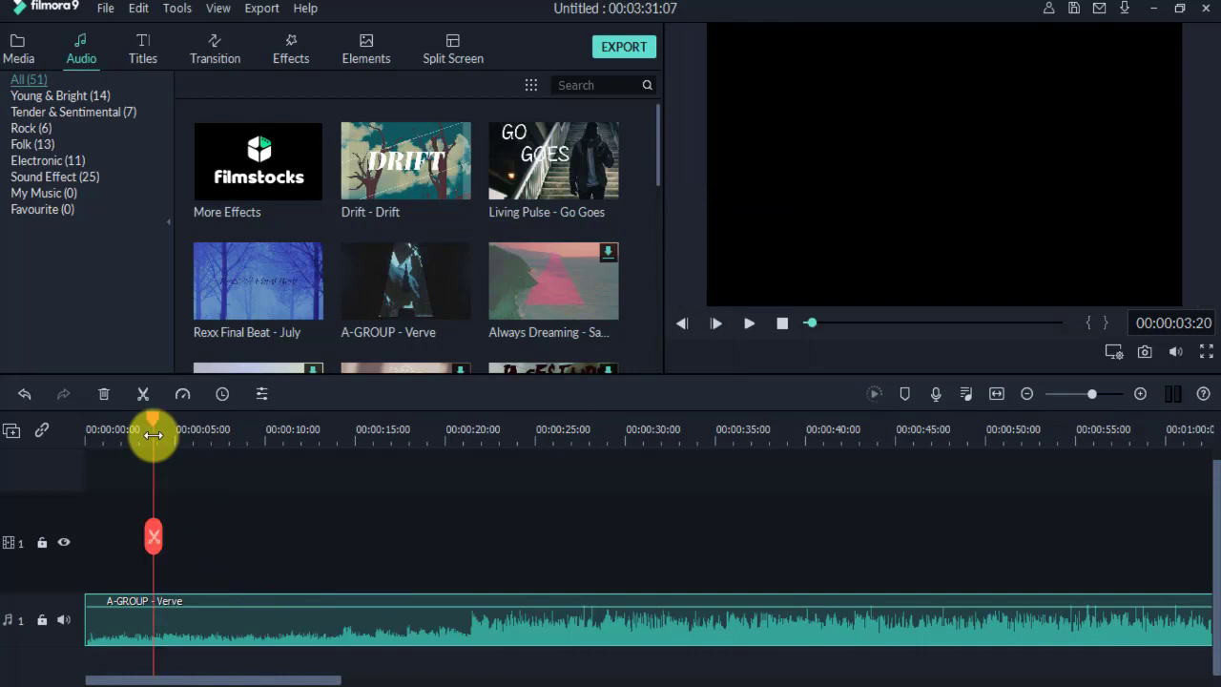
{"action": "key", "text": "space"}
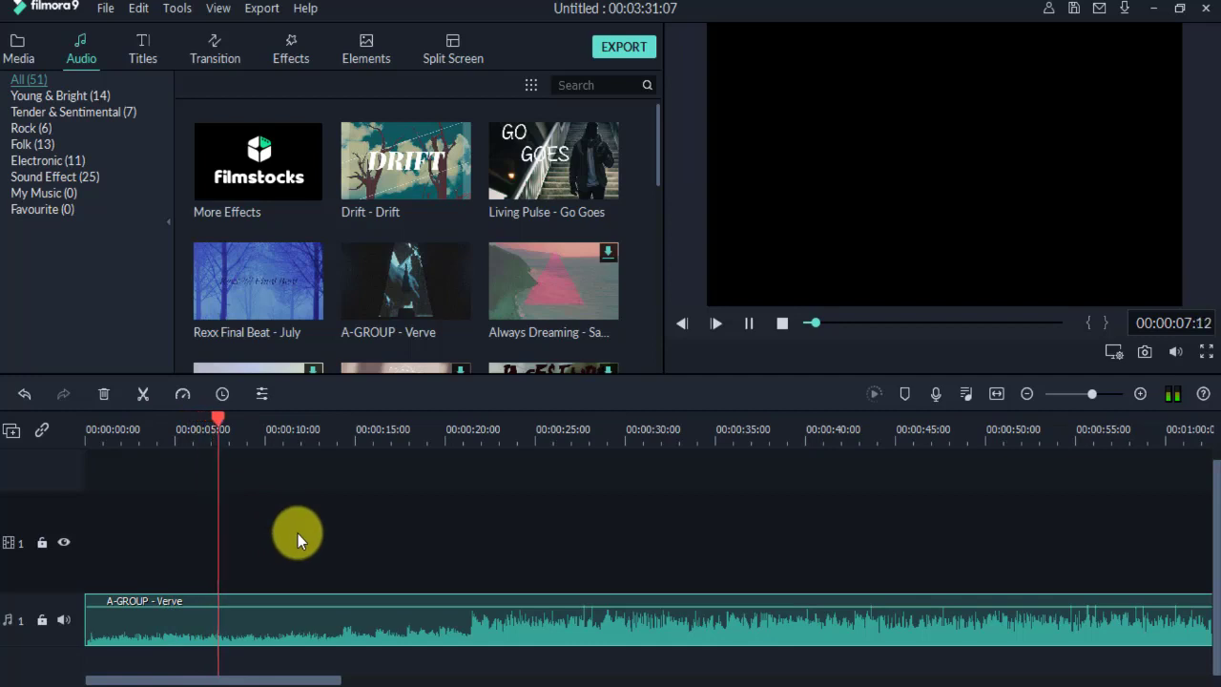
{"action": "left_click", "coordinate": [472, 442]}
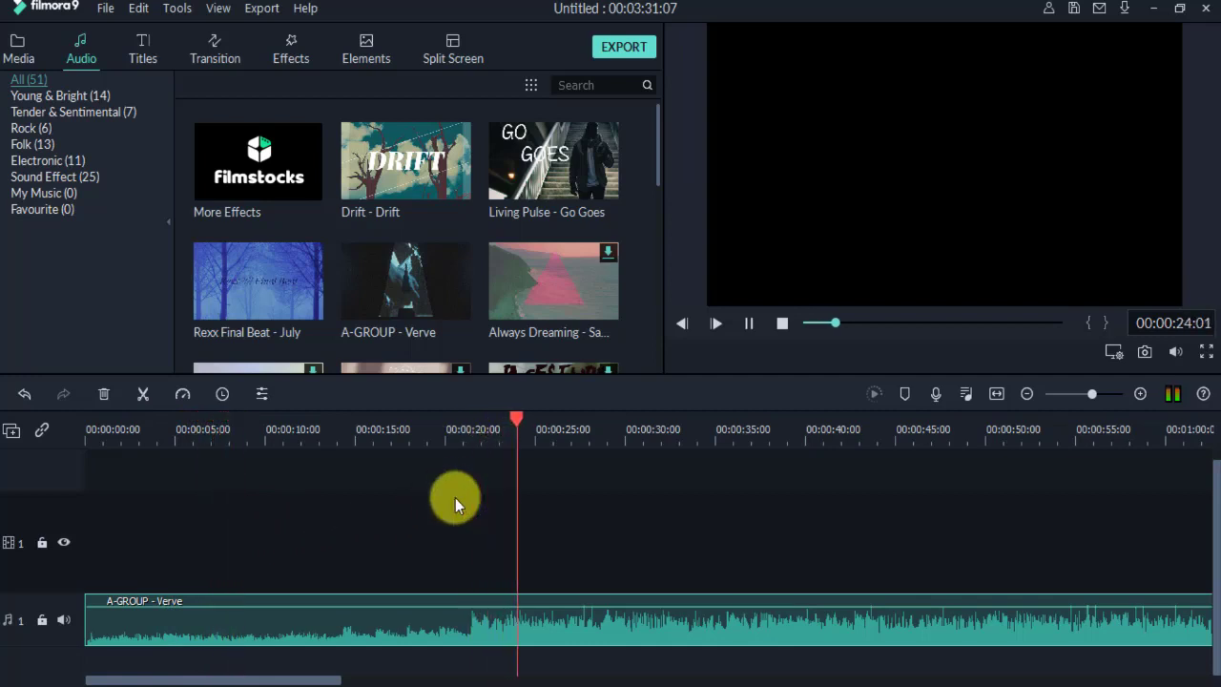
{"action": "key", "text": "space"}
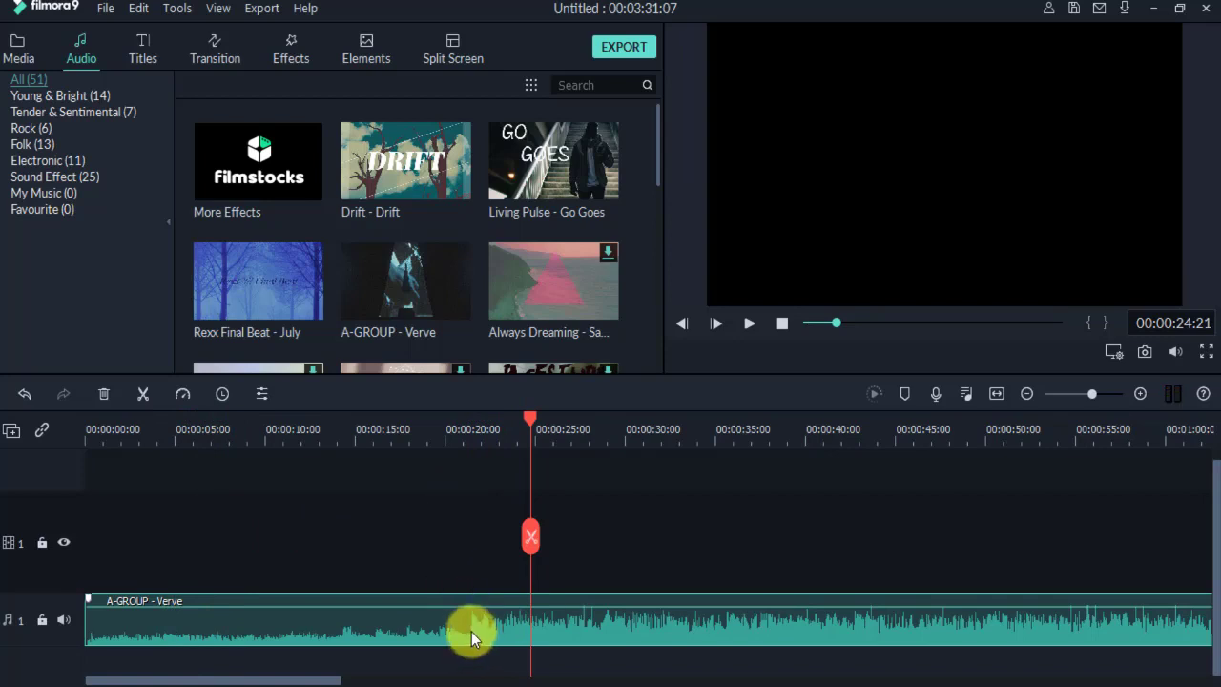
{"action": "key", "text": "Delete"}
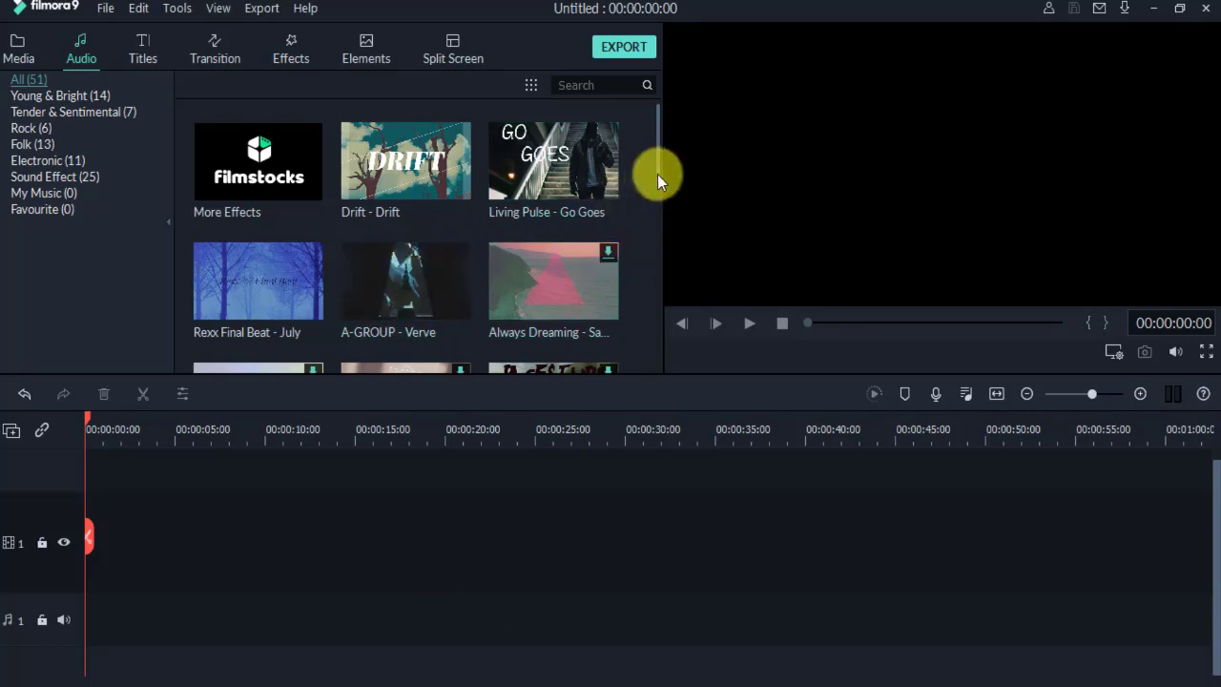
{"action": "mouse_move", "coordinate": [657, 174]}
{"action": "left_mouse_down"}
{"action": "mouse_move", "coordinate": [652, 309]}
{"action": "mouse_move", "coordinate": [657, 166]}
{"action": "left_mouse_up"}
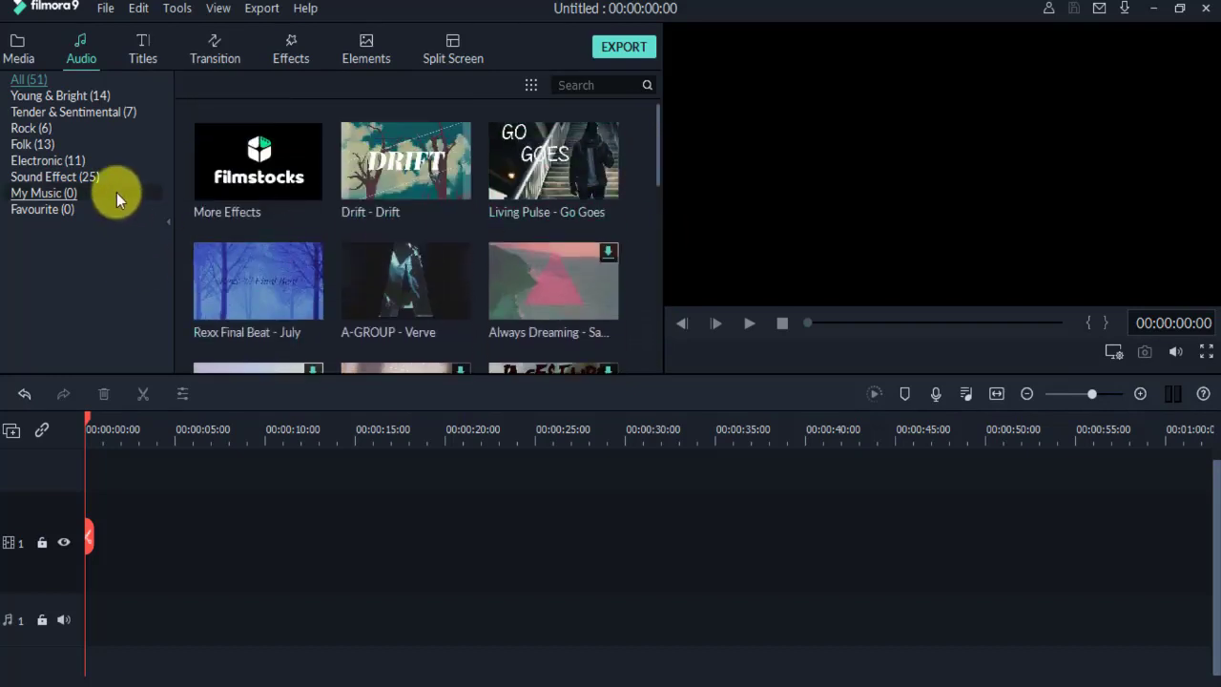
Add the Opener 2 title from the Openers category to the video track and play it from the start.
{"action": "left_click", "coordinate": [145, 57]}
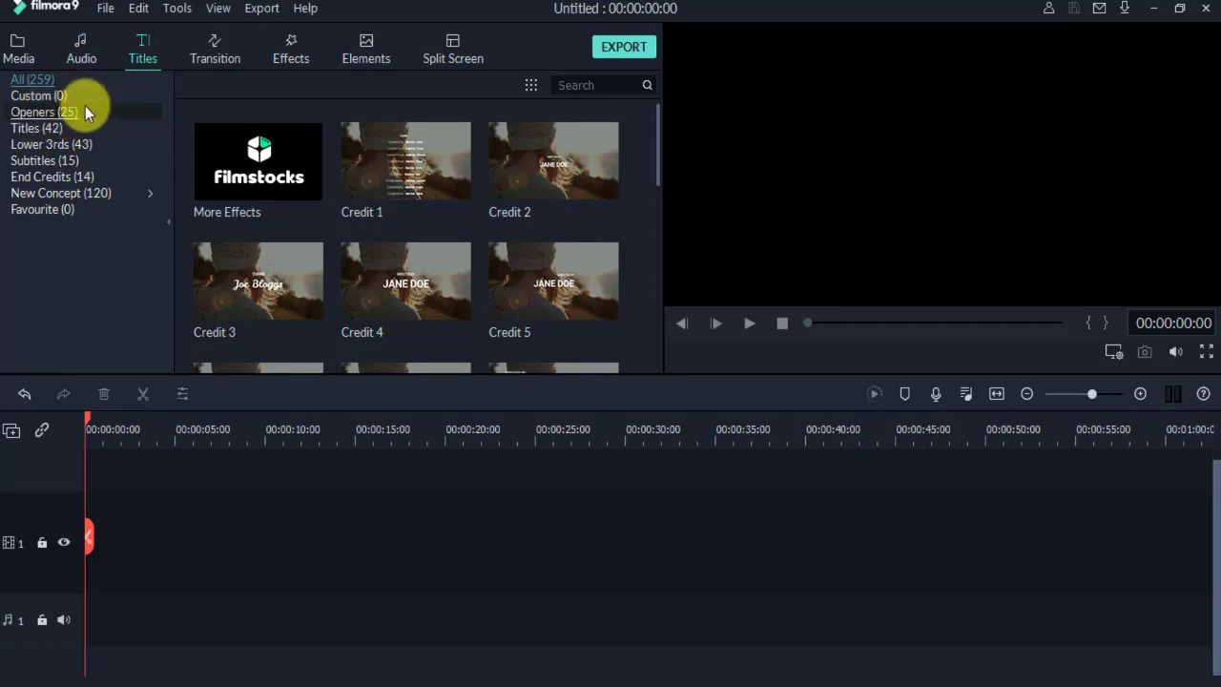
{"action": "left_click", "coordinate": [43, 113]}
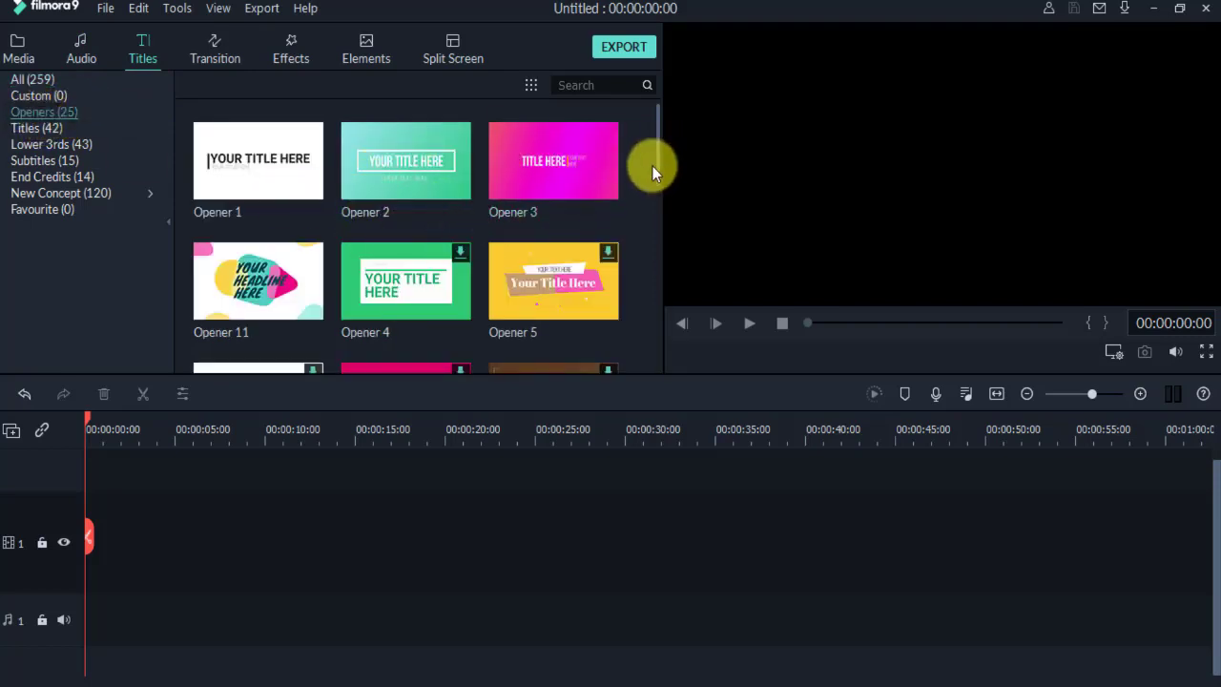
{"action": "mouse_move", "coordinate": [657, 168]}
{"action": "left_mouse_down"}
{"action": "mouse_move", "coordinate": [650, 315]}
{"action": "mouse_move", "coordinate": [661, 144]}
{"action": "left_mouse_up"}
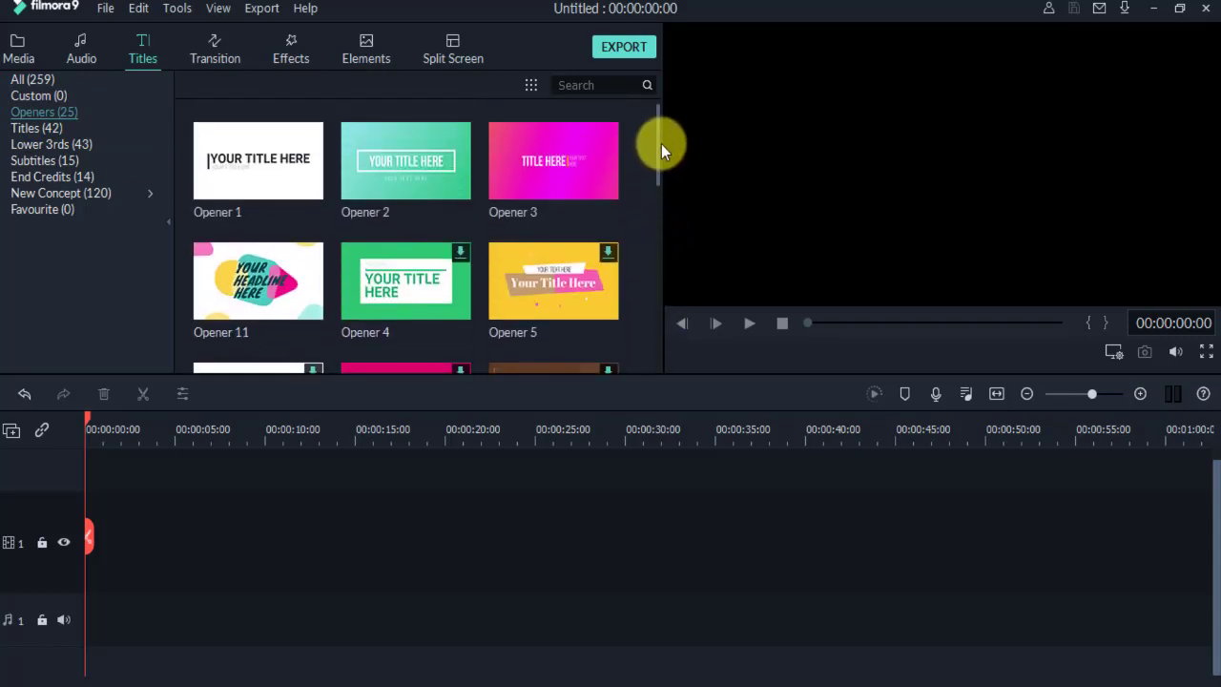
{"action": "left_click", "coordinate": [405, 164]}
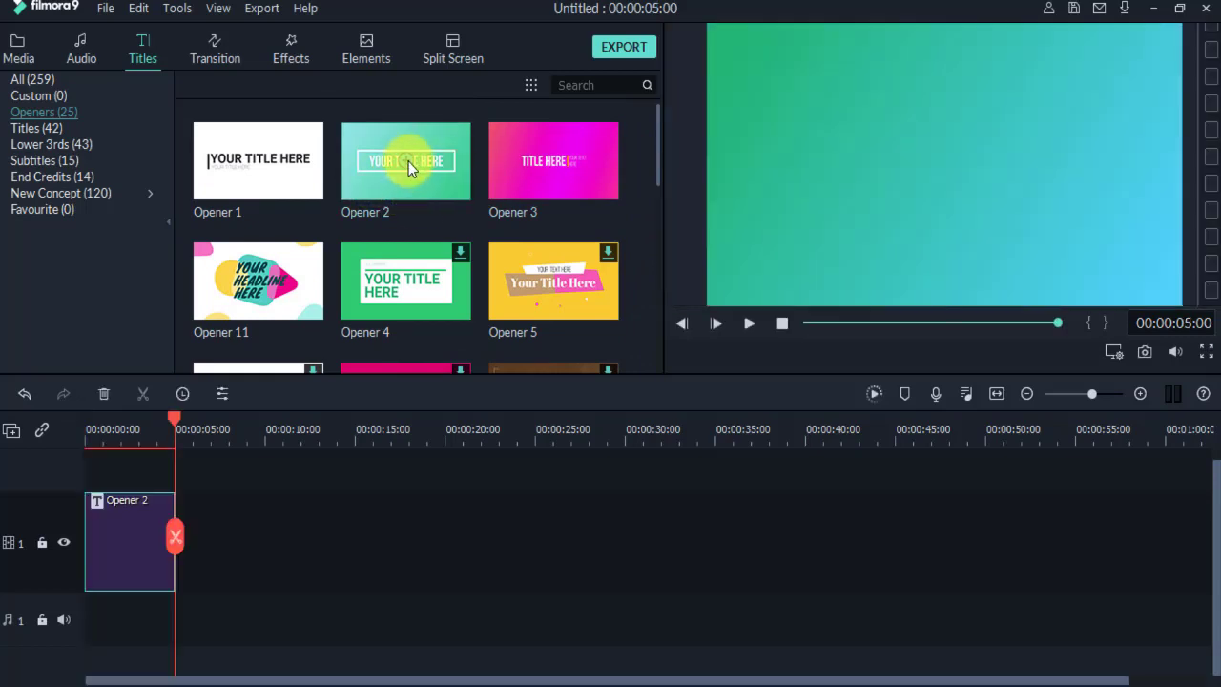
{"action": "left_click_drag", "start_coordinate": [177, 421], "coordinate": [80, 434]}
{"action": "key", "text": "space"}
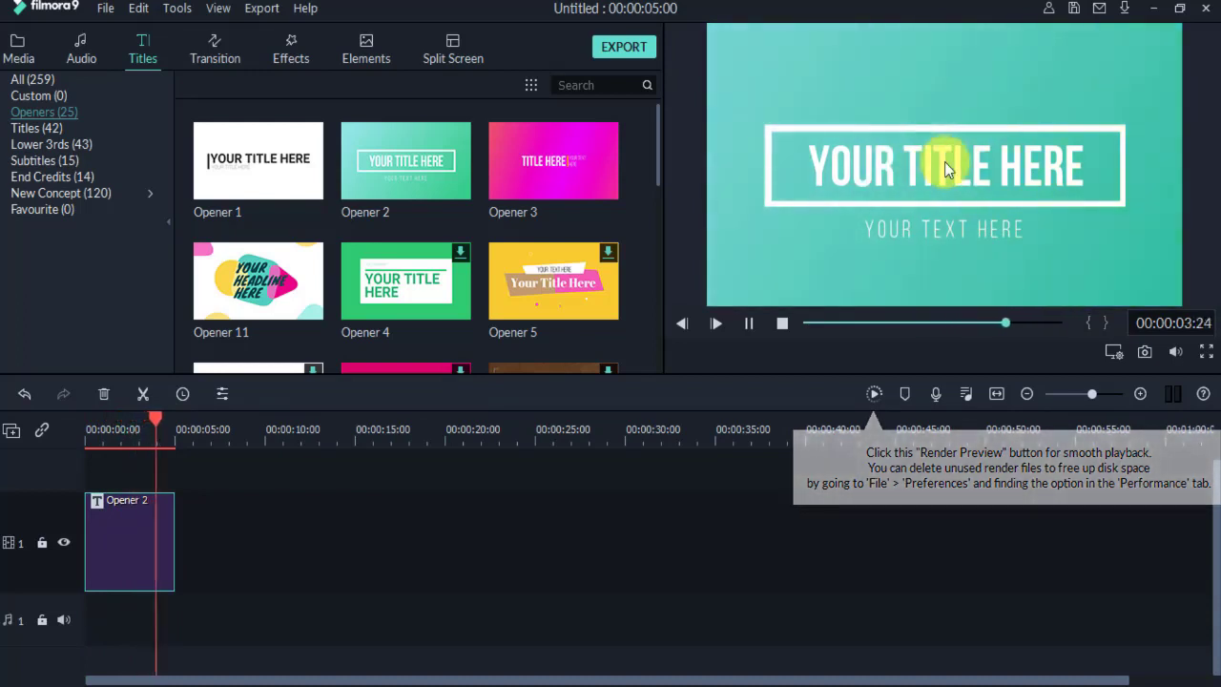
{"action": "key", "text": "space"}
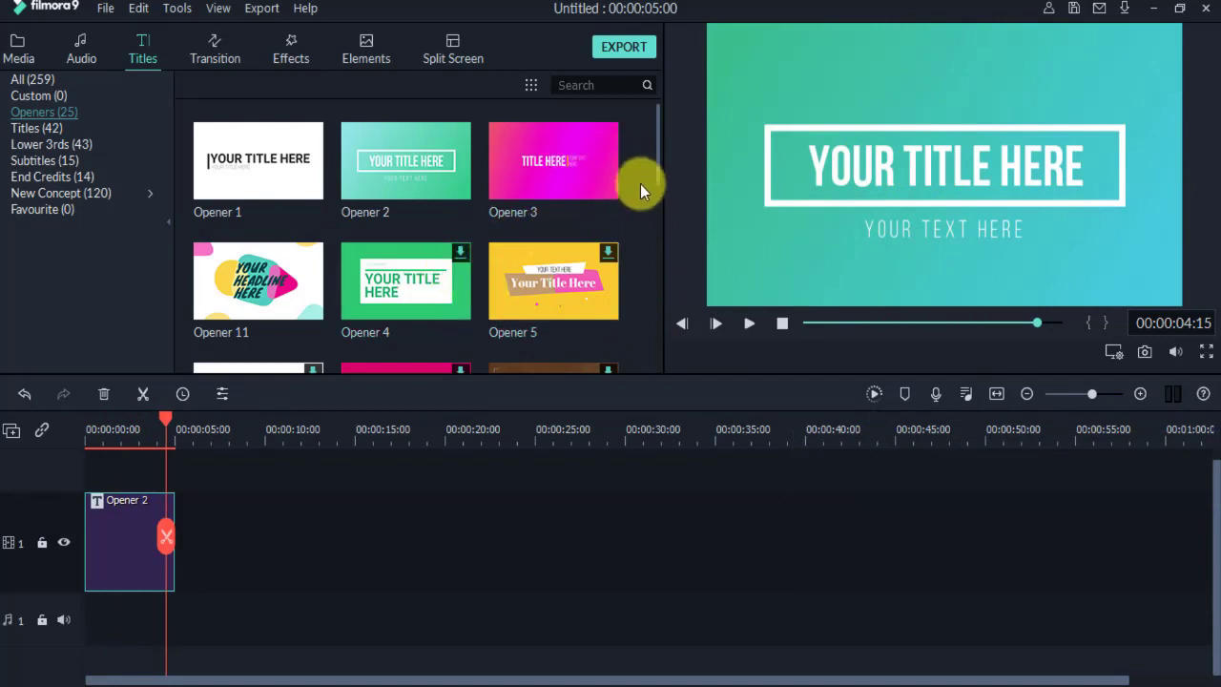
Replace the Opener 2 title on the video track with Opener 5 and play it from the start.
{"action": "left_click_drag", "start_coordinate": [656, 167], "coordinate": [656, 197]}
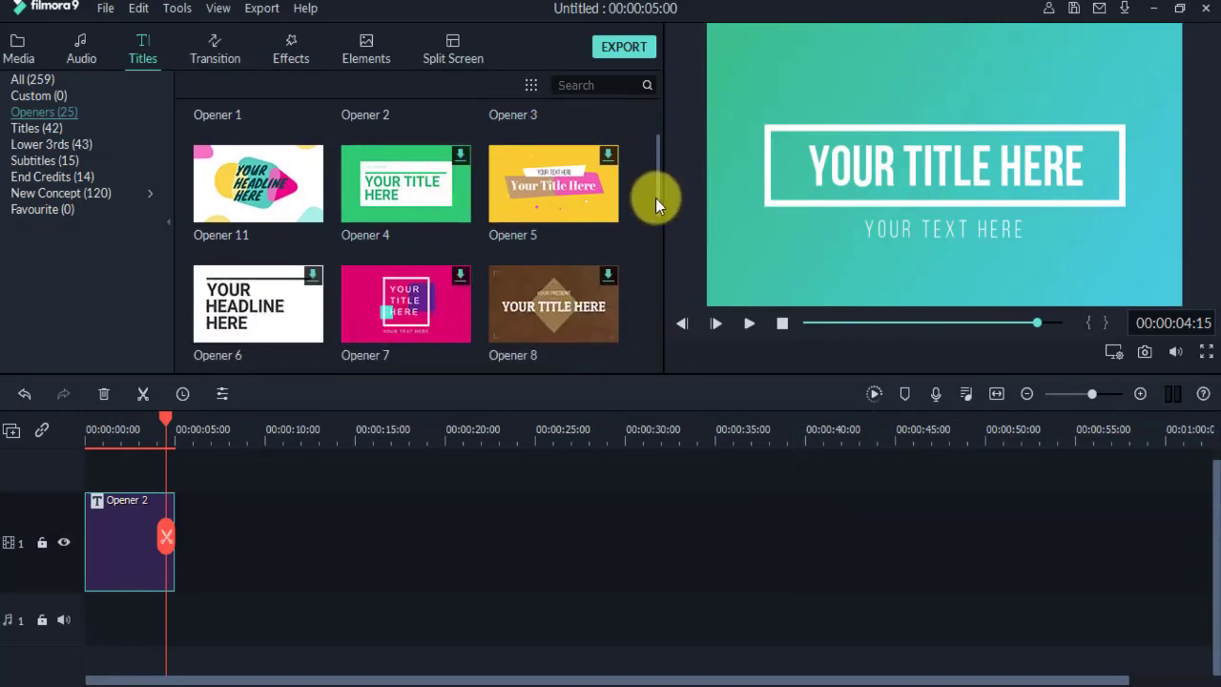
{"action": "scroll", "coordinate": [655, 197], "scroll_direction": "up", "scroll_amount": 1}
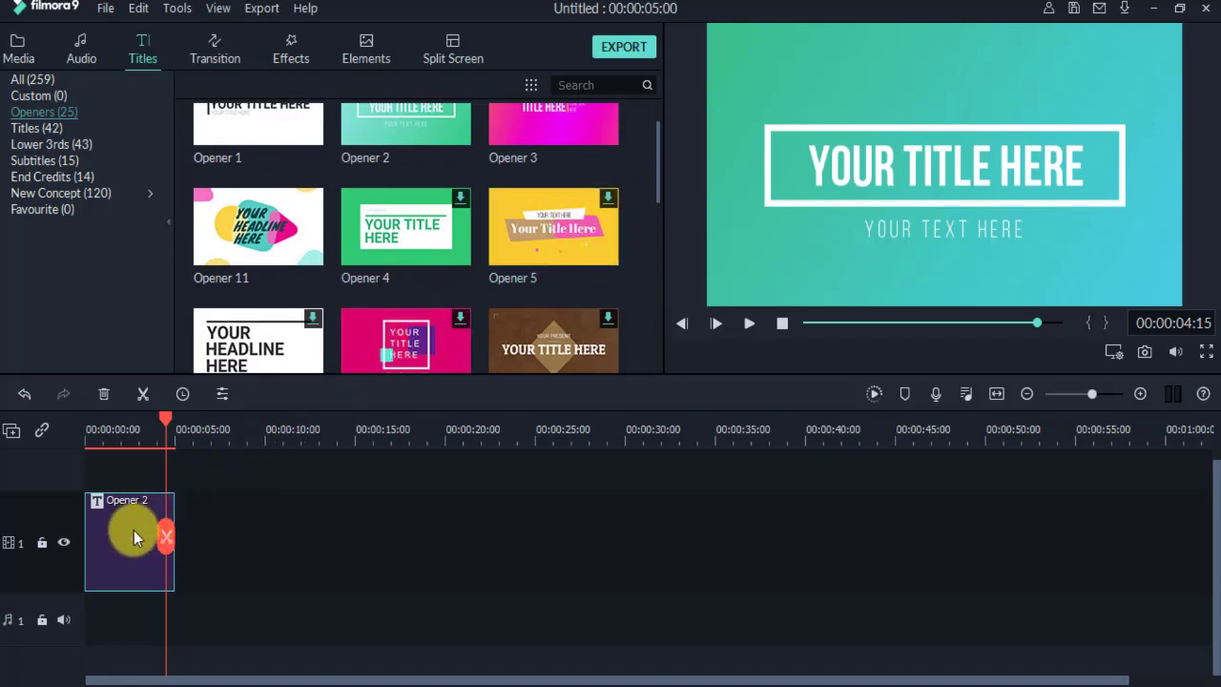
{"action": "key", "text": "Delete"}
{"action": "left_click", "coordinate": [550, 229]}
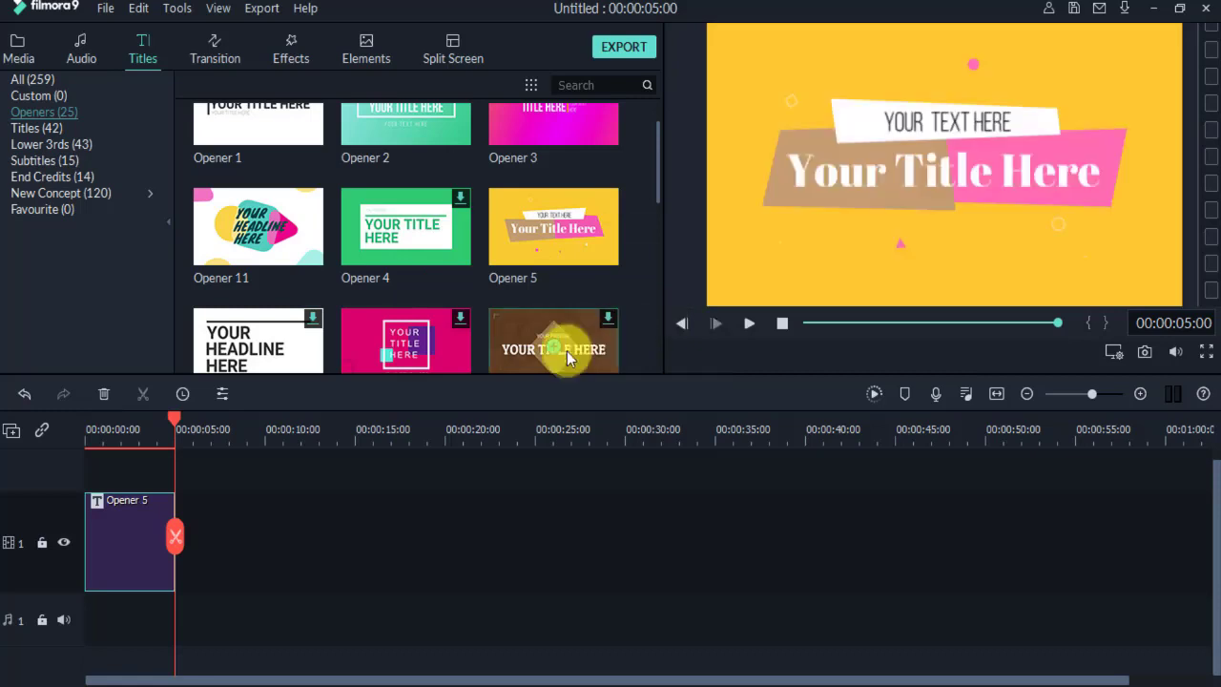
{"action": "left_click_drag", "start_coordinate": [178, 417], "coordinate": [90, 422]}
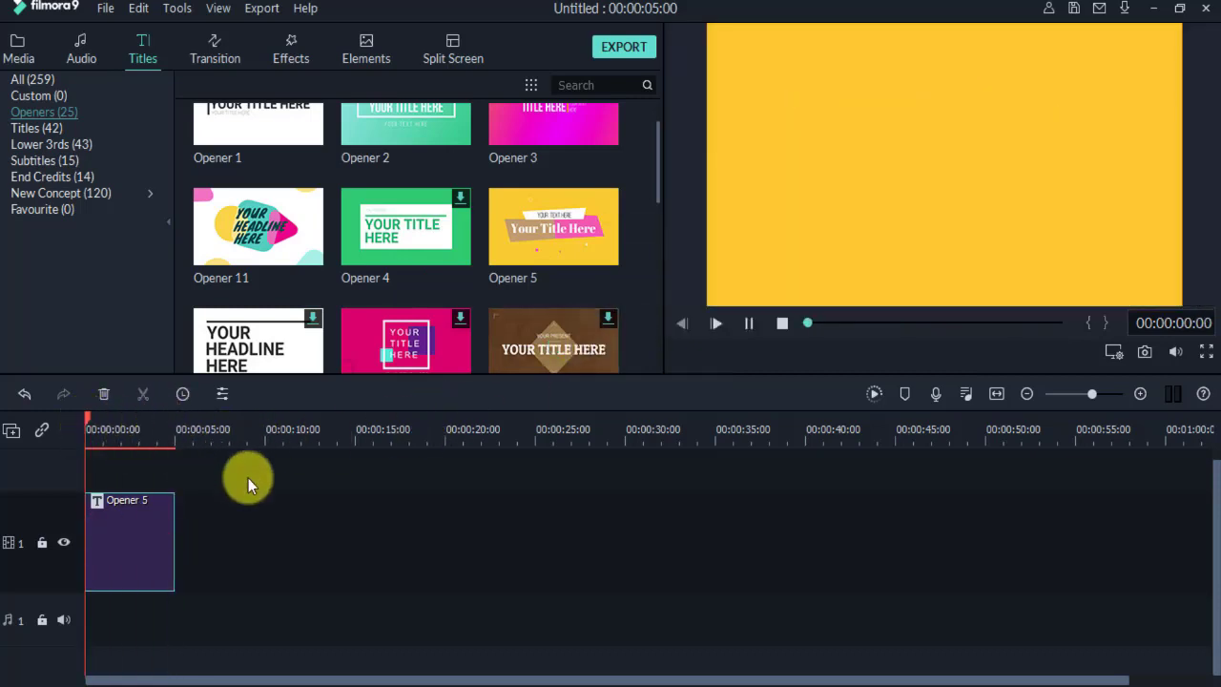
Stop the Opener 5 preview and remove that title from the video track.
{"action": "key", "text": "space"}
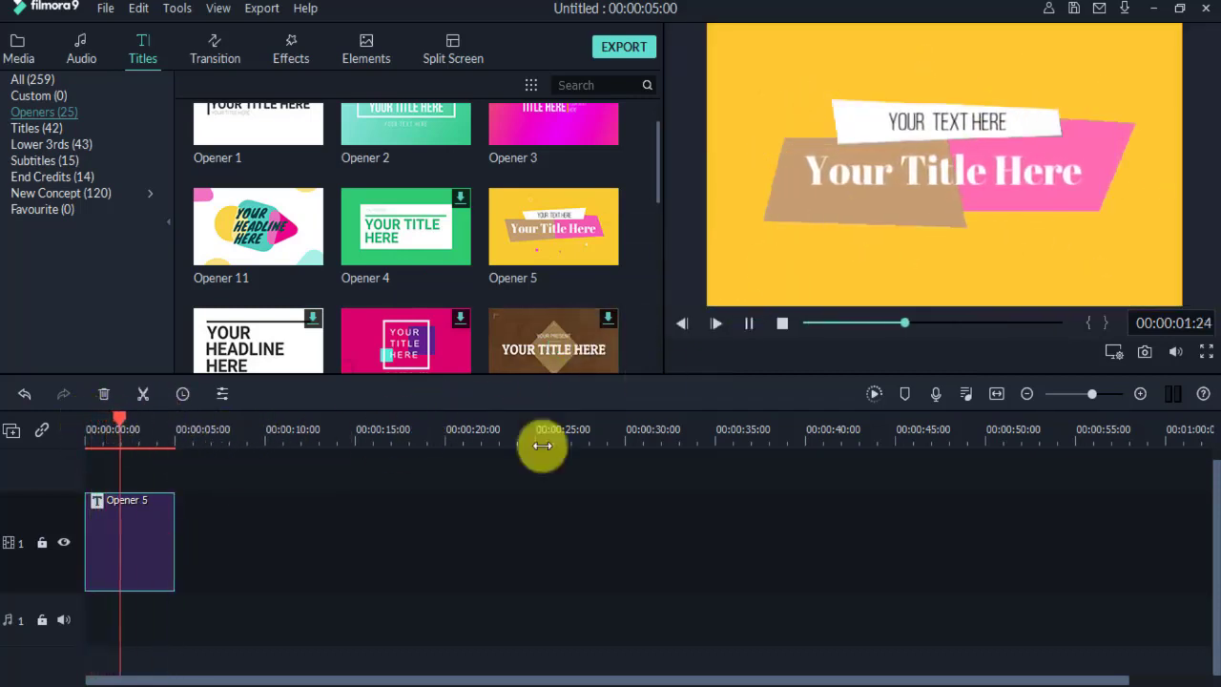
{"action": "left_click", "coordinate": [123, 557]}
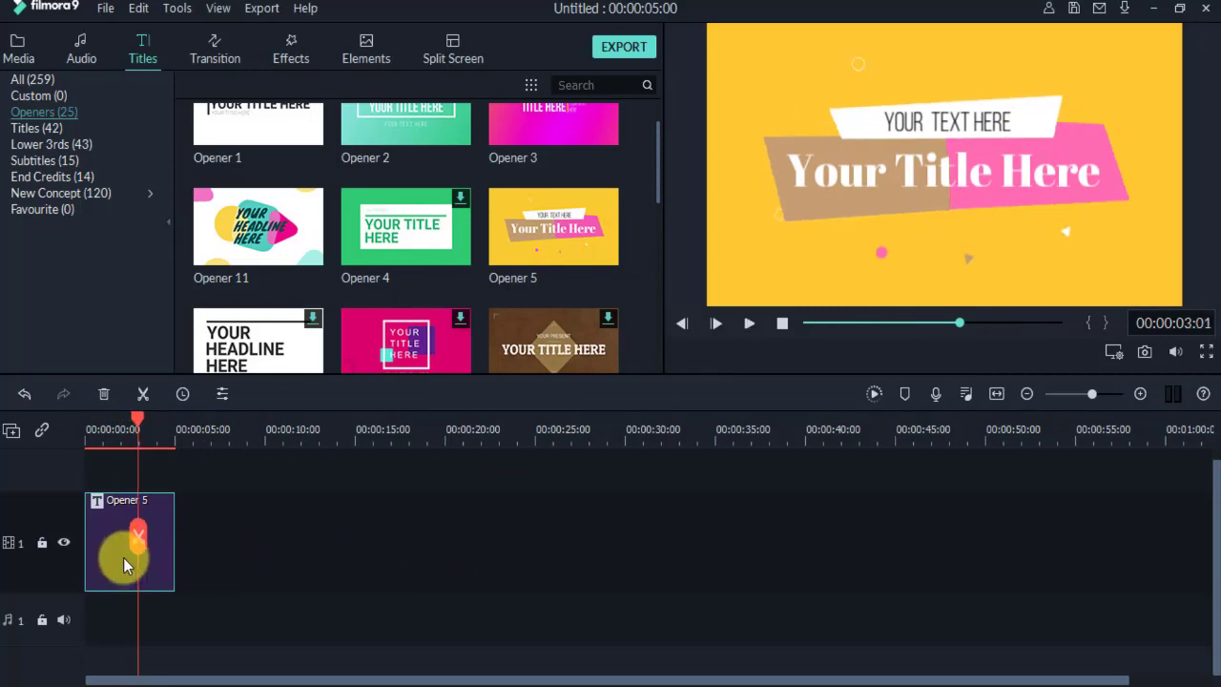
{"action": "key", "text": "Delete"}
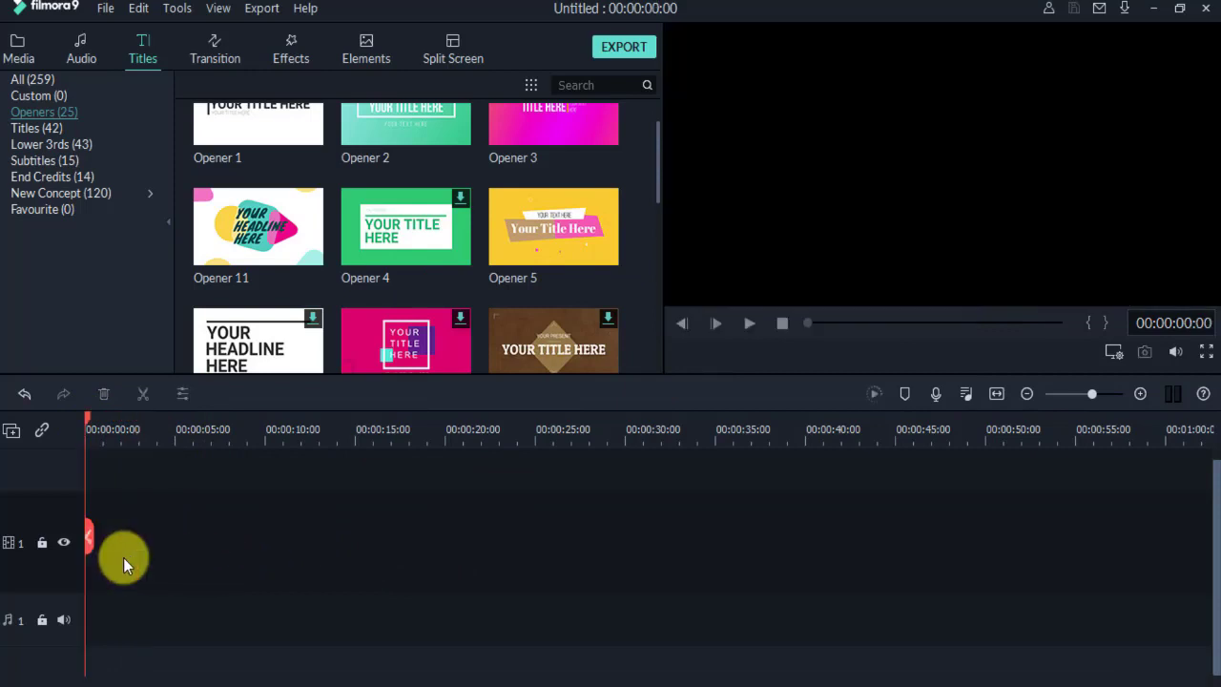
Add the Default Title from the Titles category to the video track and play it from the start.
{"action": "left_click", "coordinate": [33, 134]}
{"action": "left_click", "coordinate": [448, 189]}
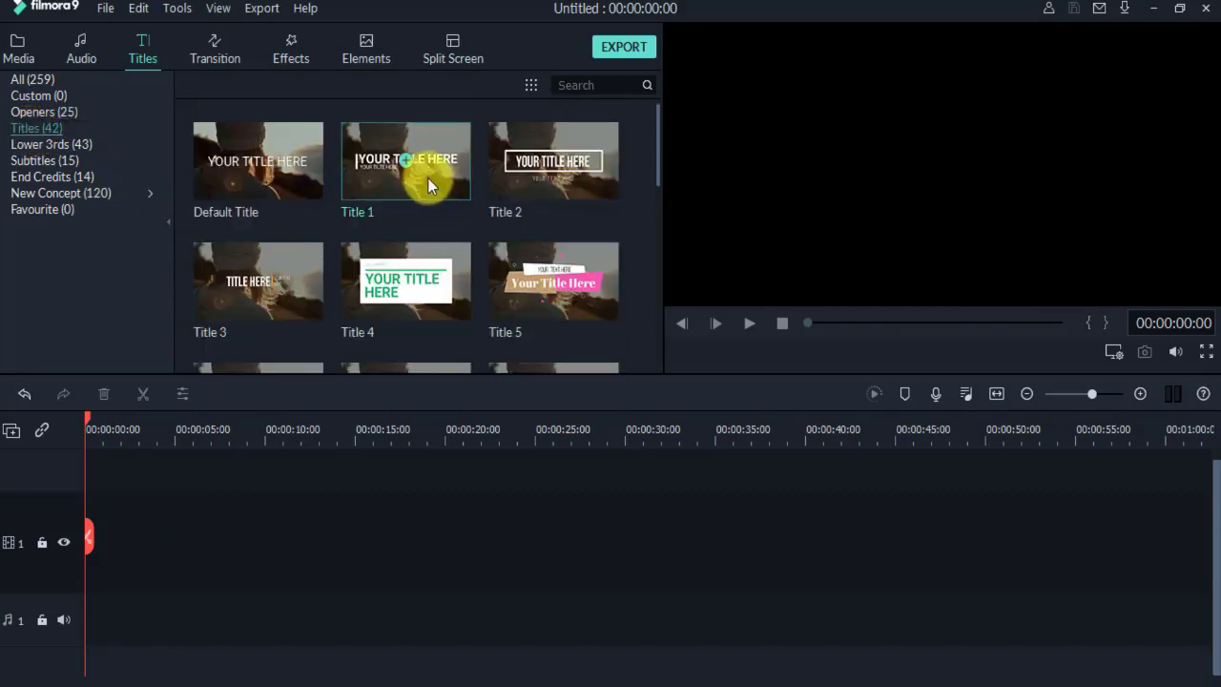
{"action": "left_click", "coordinate": [297, 200]}
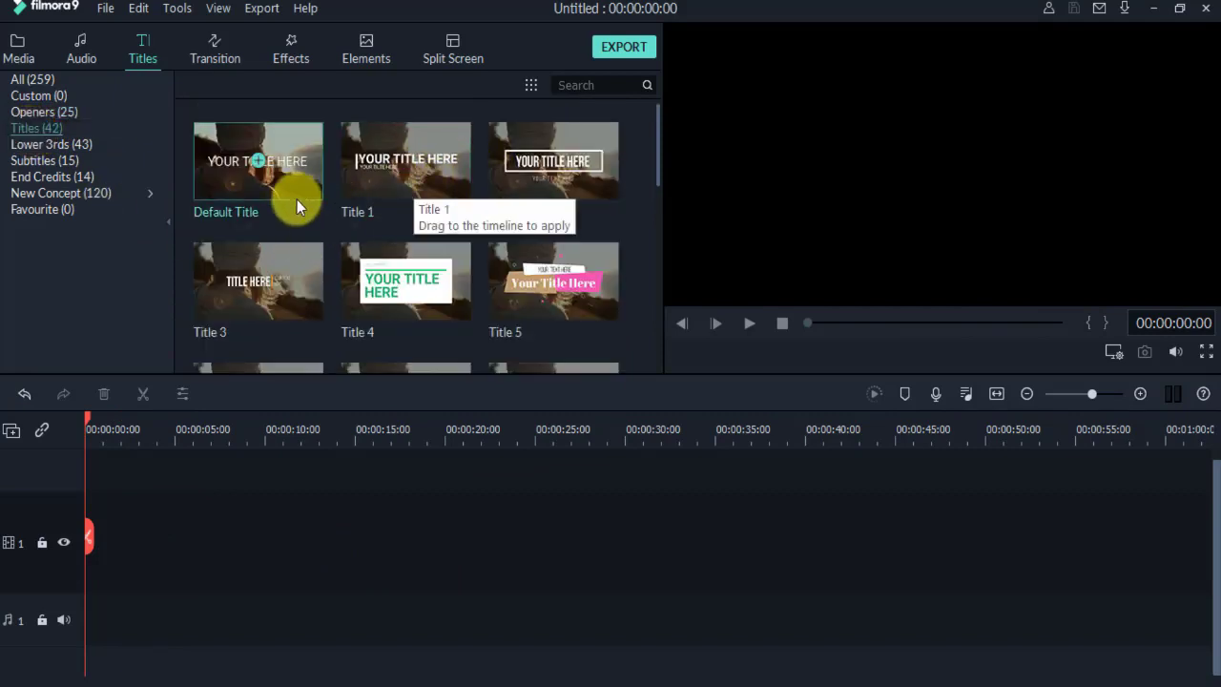
{"action": "left_click", "coordinate": [257, 158]}
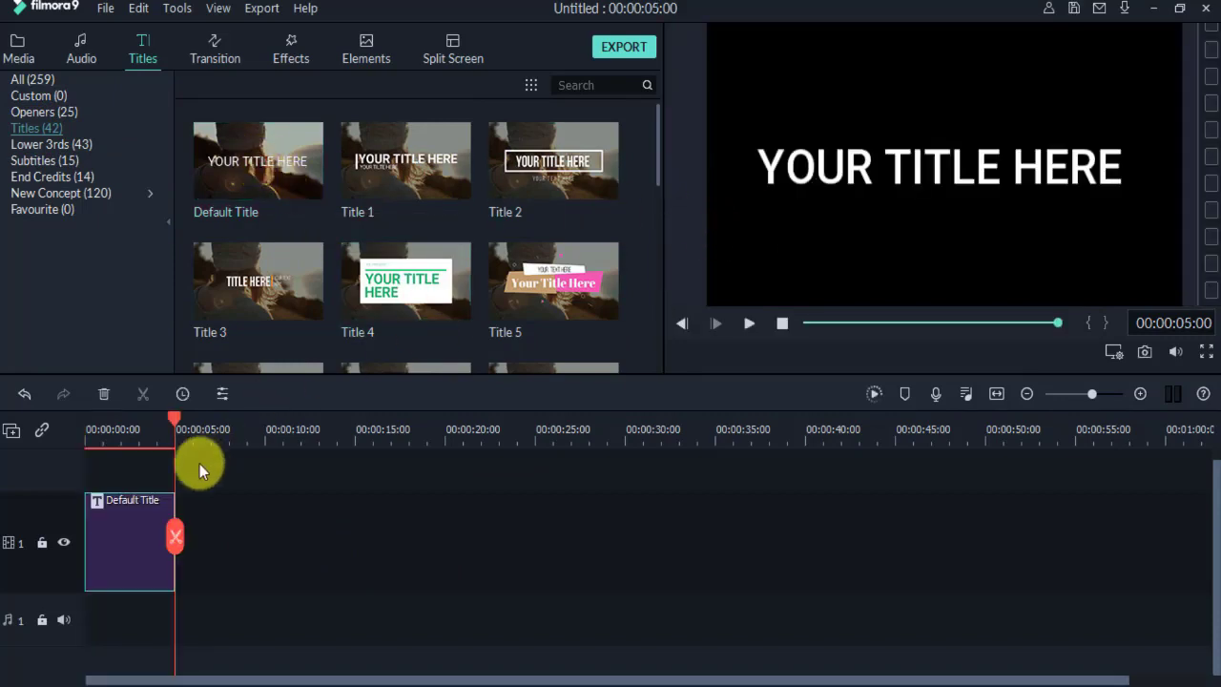
{"action": "left_click_drag", "start_coordinate": [167, 416], "coordinate": [80, 435]}
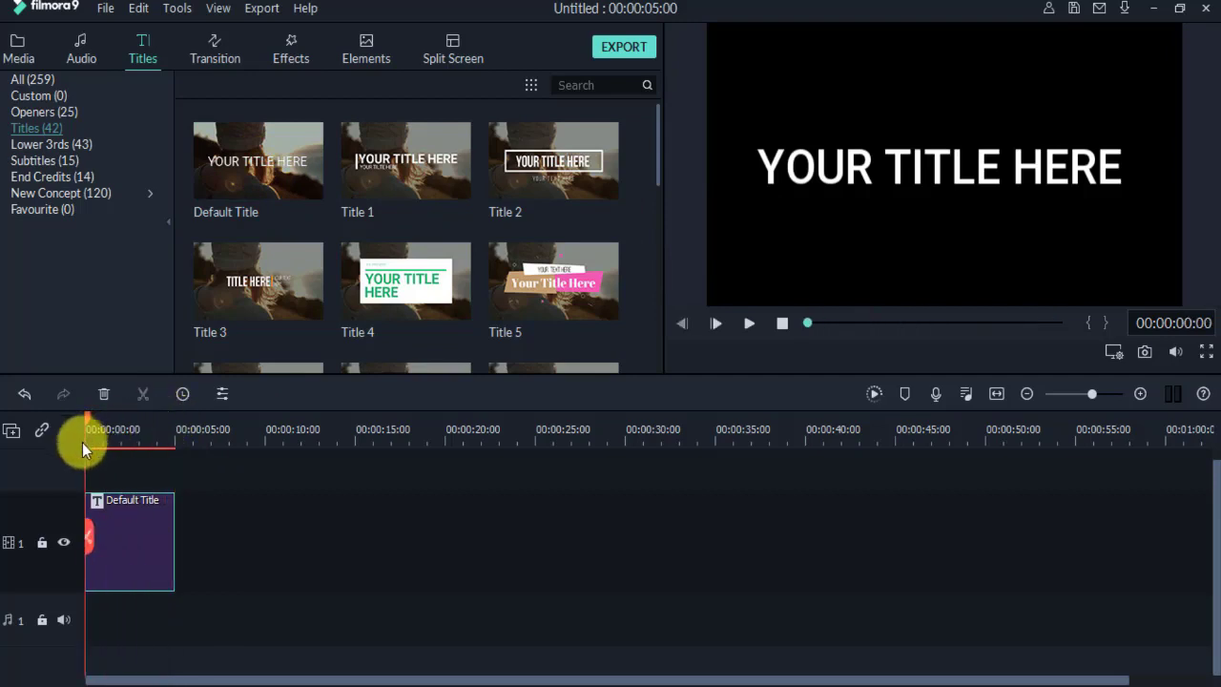
{"action": "key", "text": "space"}
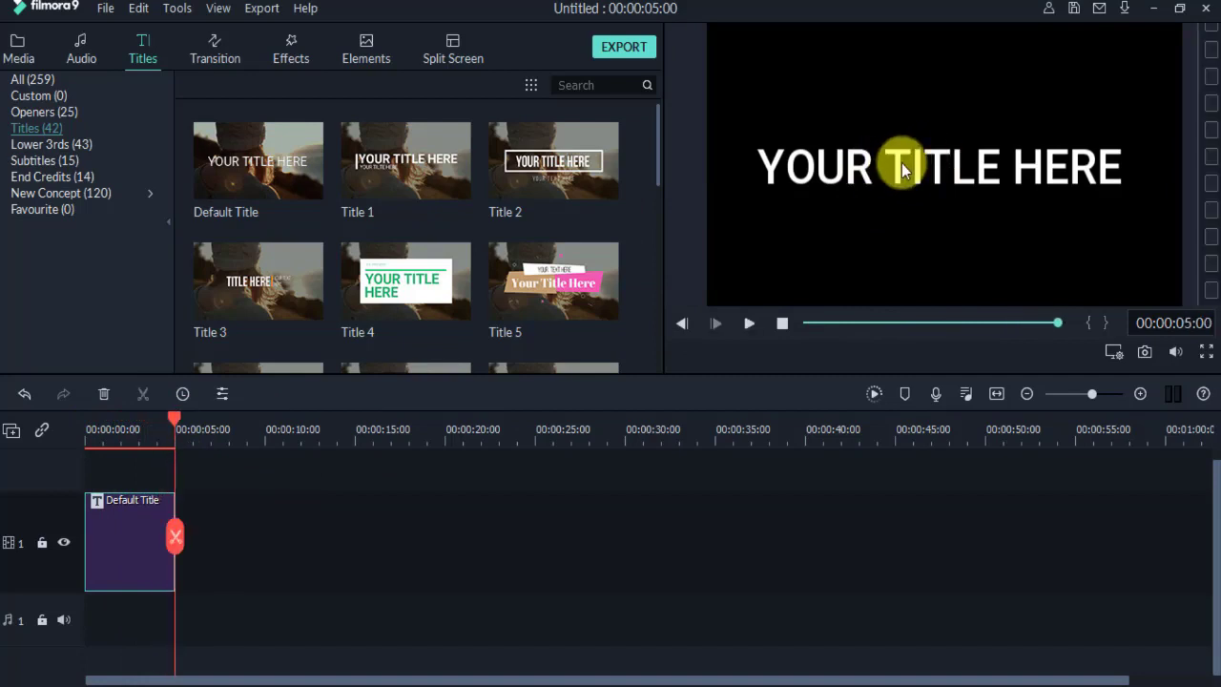
Clear the Default Title from the timeline and preview Default Lowerthird and Lower Third 3 from the Lower 3rds category.
{"action": "left_click", "coordinate": [47, 146]}
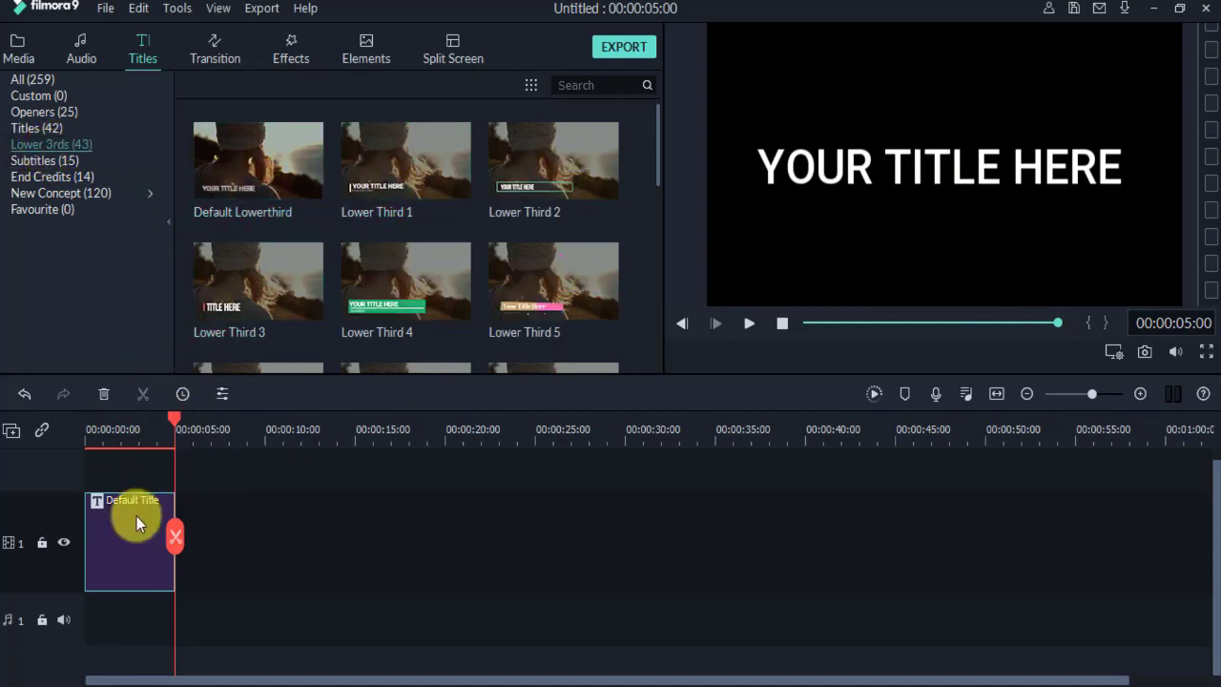
{"action": "key", "text": "Delete"}
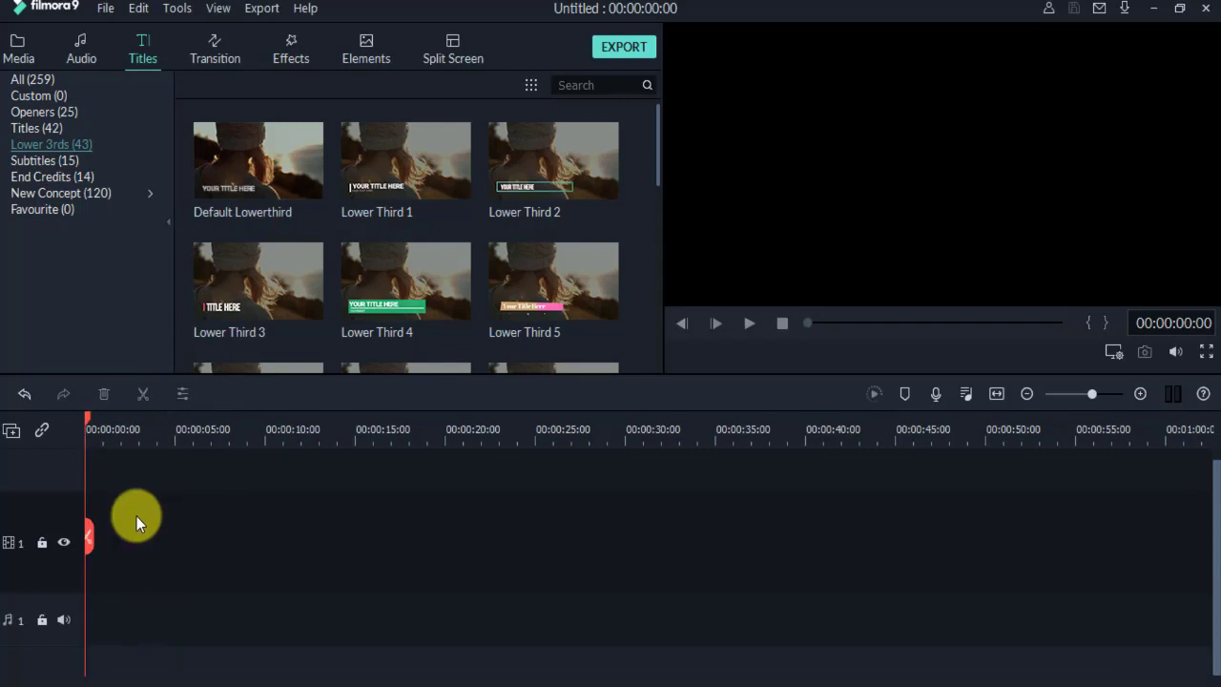
{"action": "left_click", "coordinate": [284, 183]}
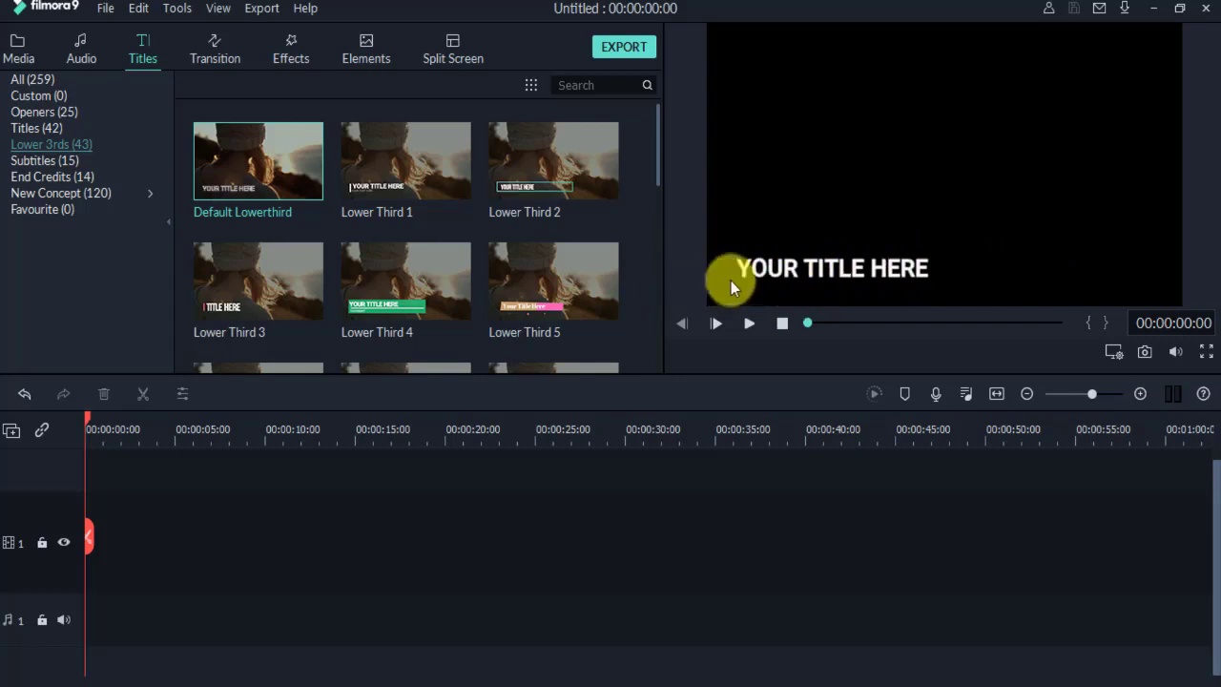
{"action": "left_click", "coordinate": [279, 287]}
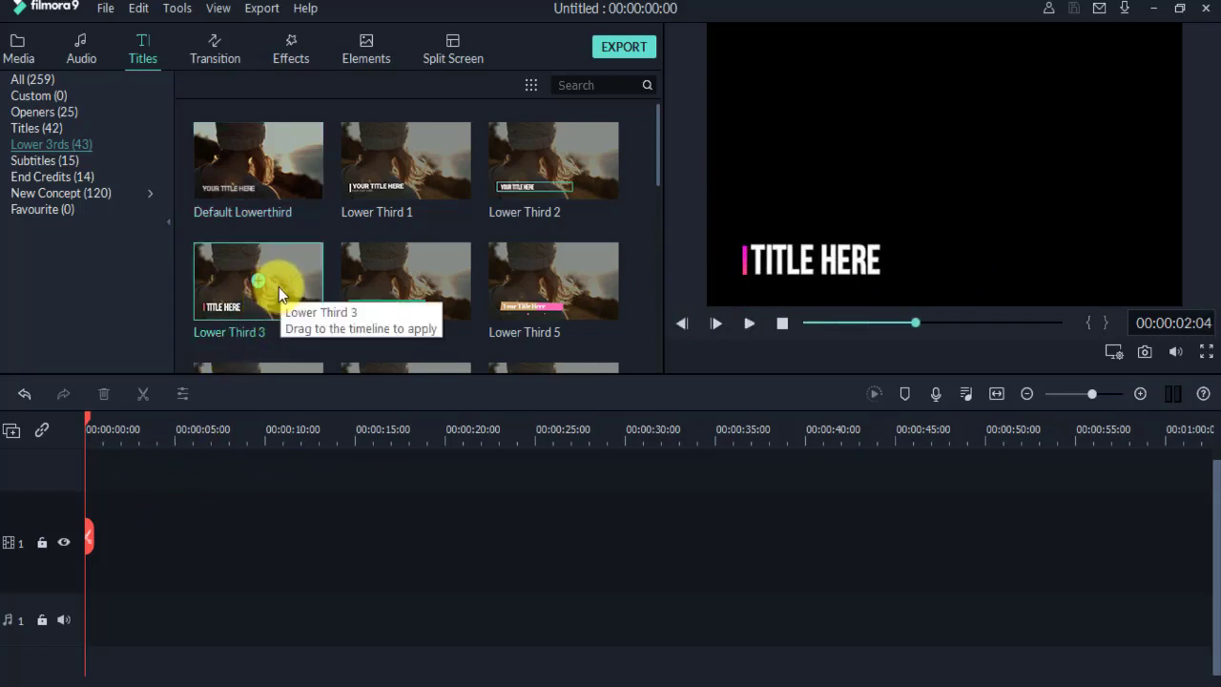
Add Subtitle 2 from the Subtitles category to the video track and play it from the start.
{"action": "left_click", "coordinate": [36, 164]}
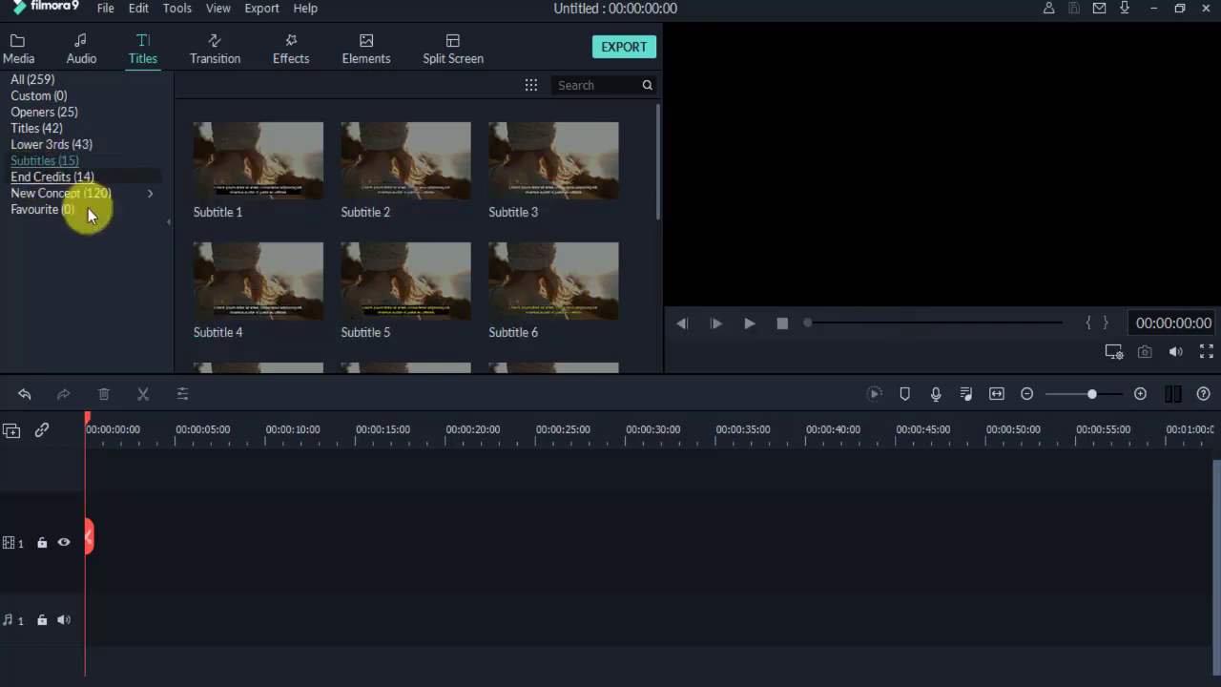
{"action": "left_click", "coordinate": [405, 165]}
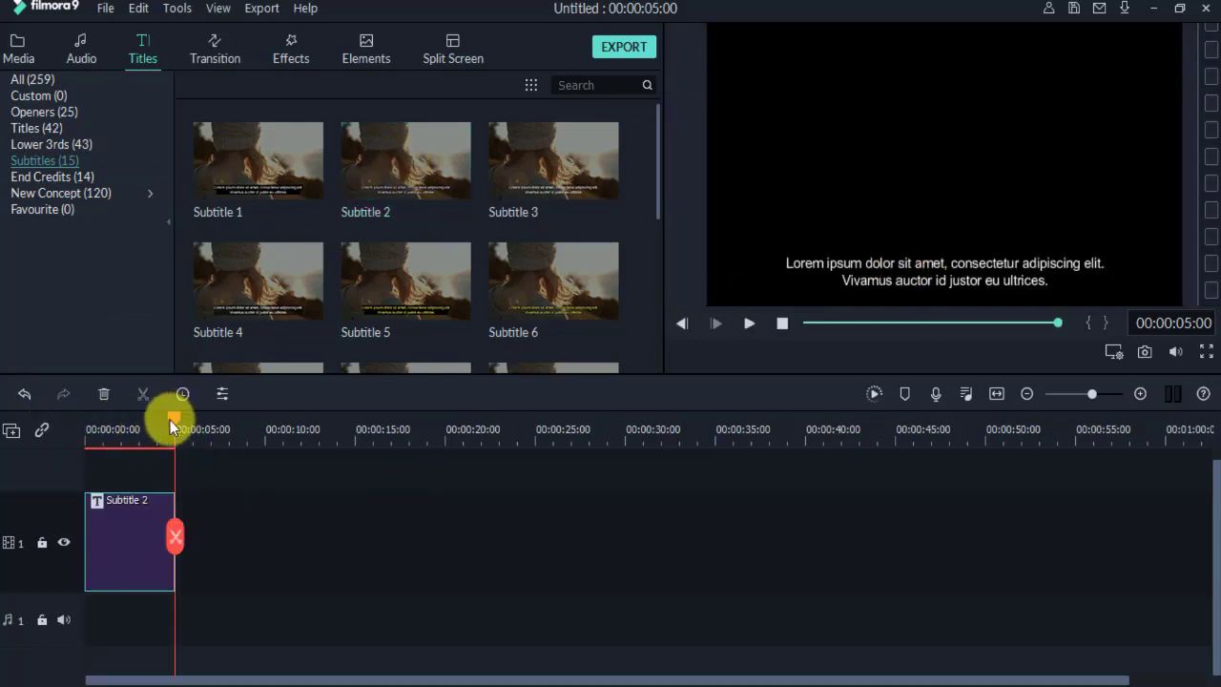
{"action": "left_click_drag", "start_coordinate": [170, 420], "coordinate": [86, 437]}
{"action": "key", "text": "space"}
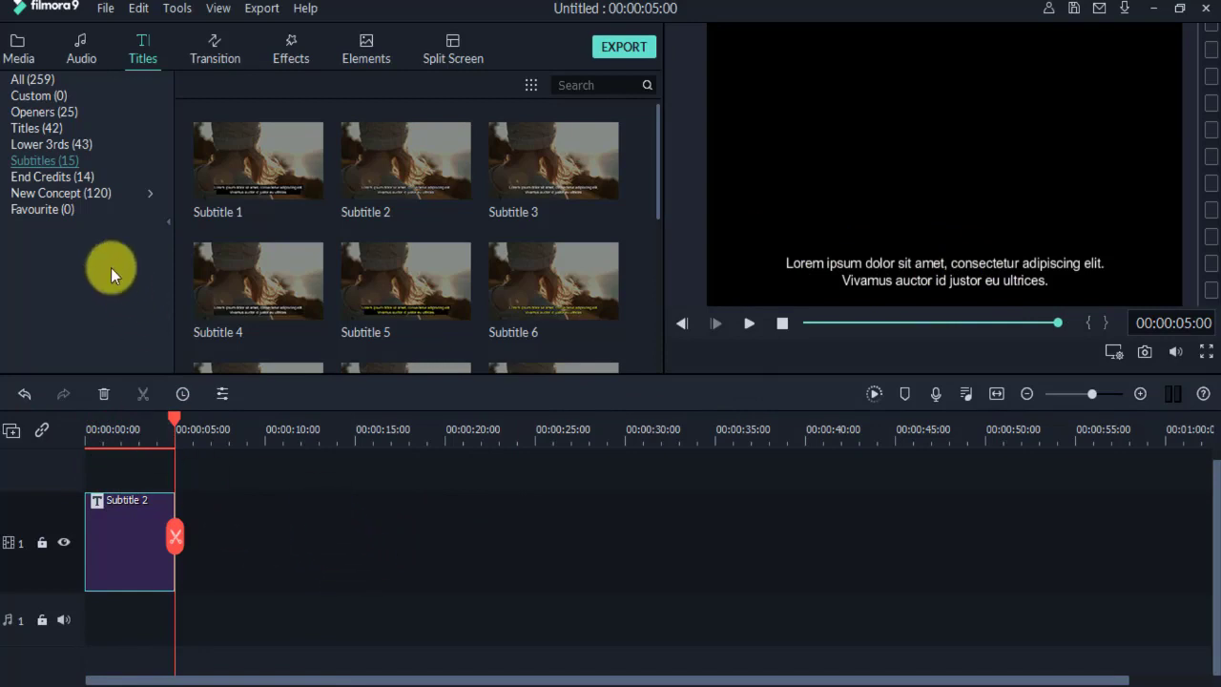
Replace Subtitle 2 on the video track with Credit 3 from the End Credits category and play it partway from the start.
{"action": "left_click", "coordinate": [58, 180]}
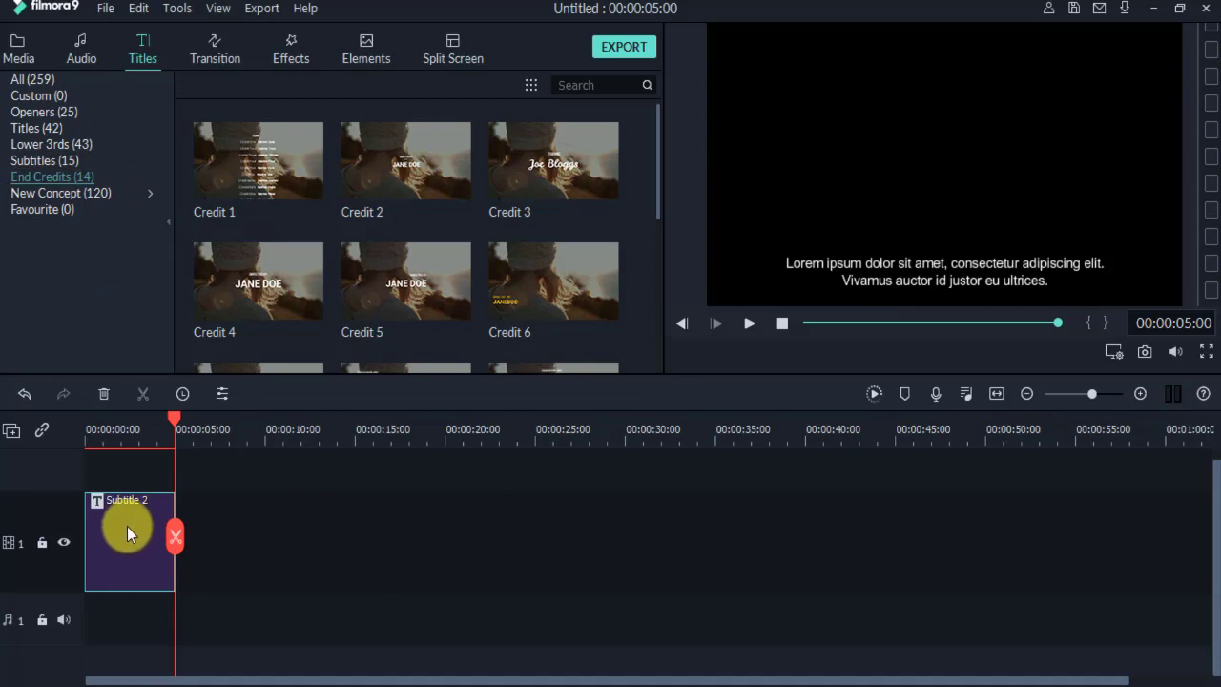
{"action": "key", "text": "Delete"}
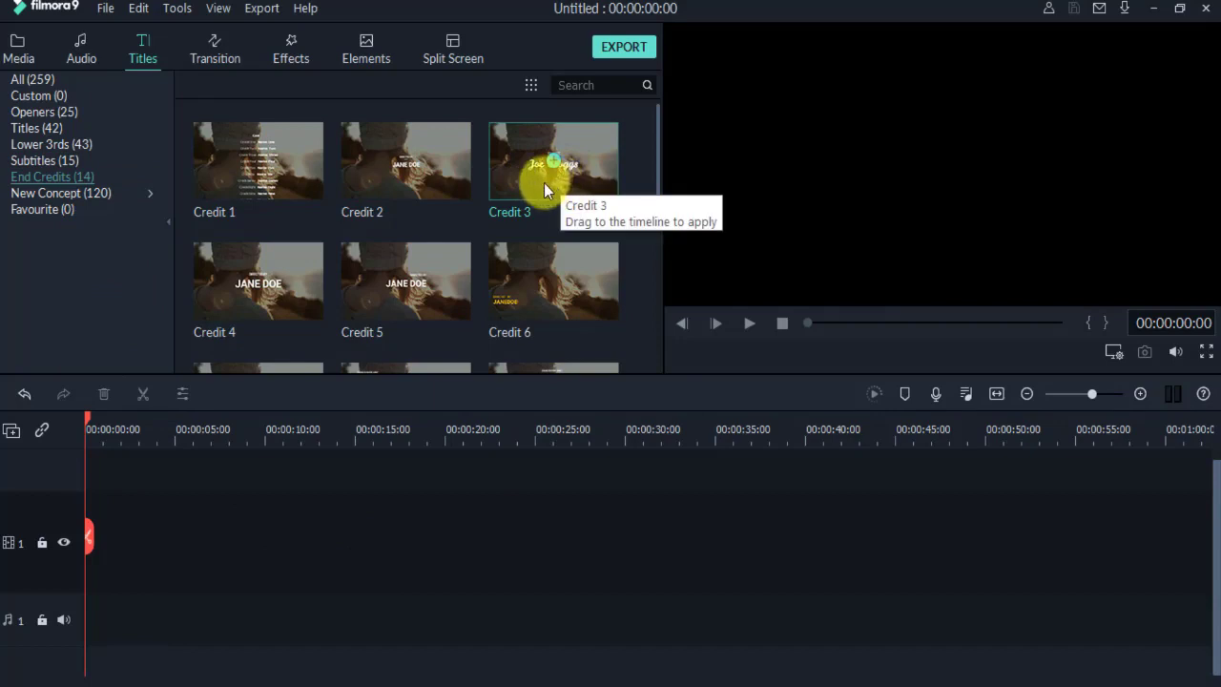
{"action": "left_click", "coordinate": [553, 160]}
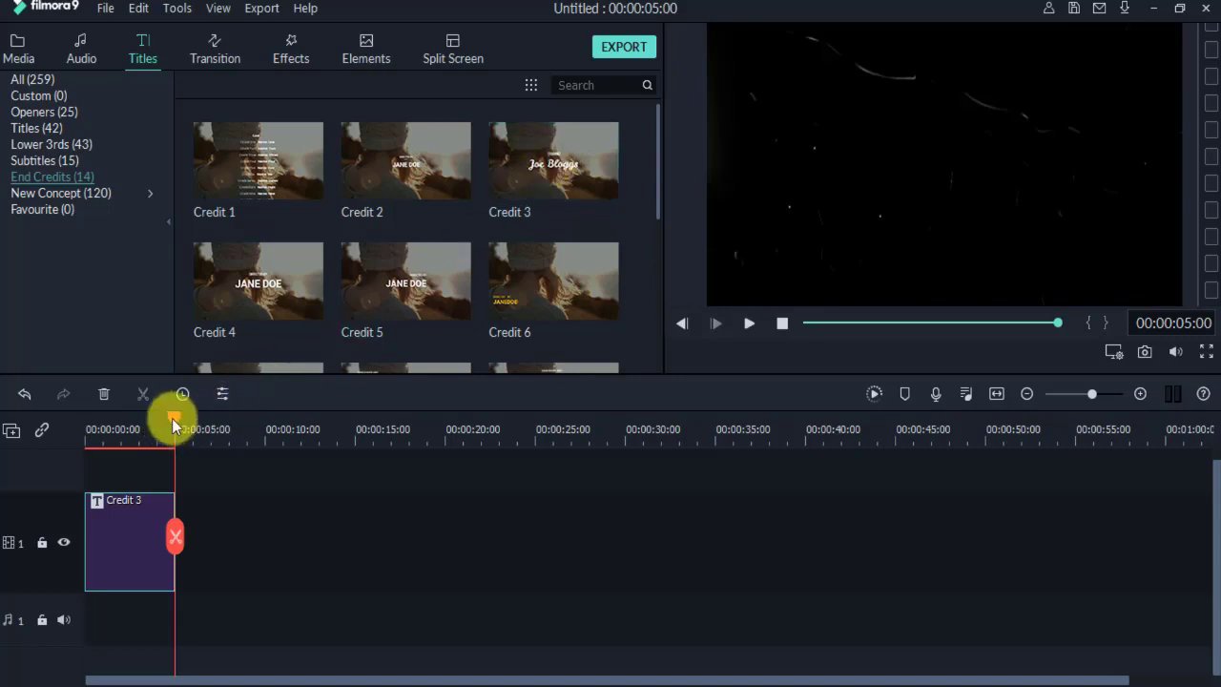
{"action": "left_click_drag", "start_coordinate": [171, 418], "coordinate": [62, 429]}
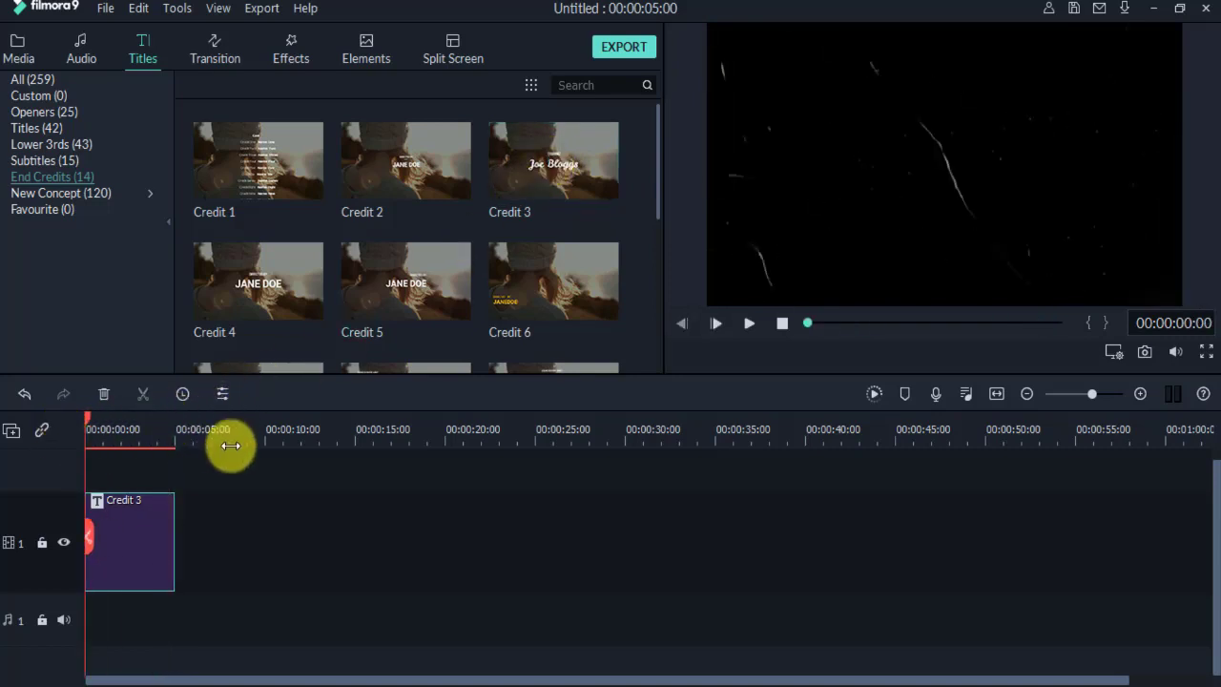
{"action": "key", "text": "space"}
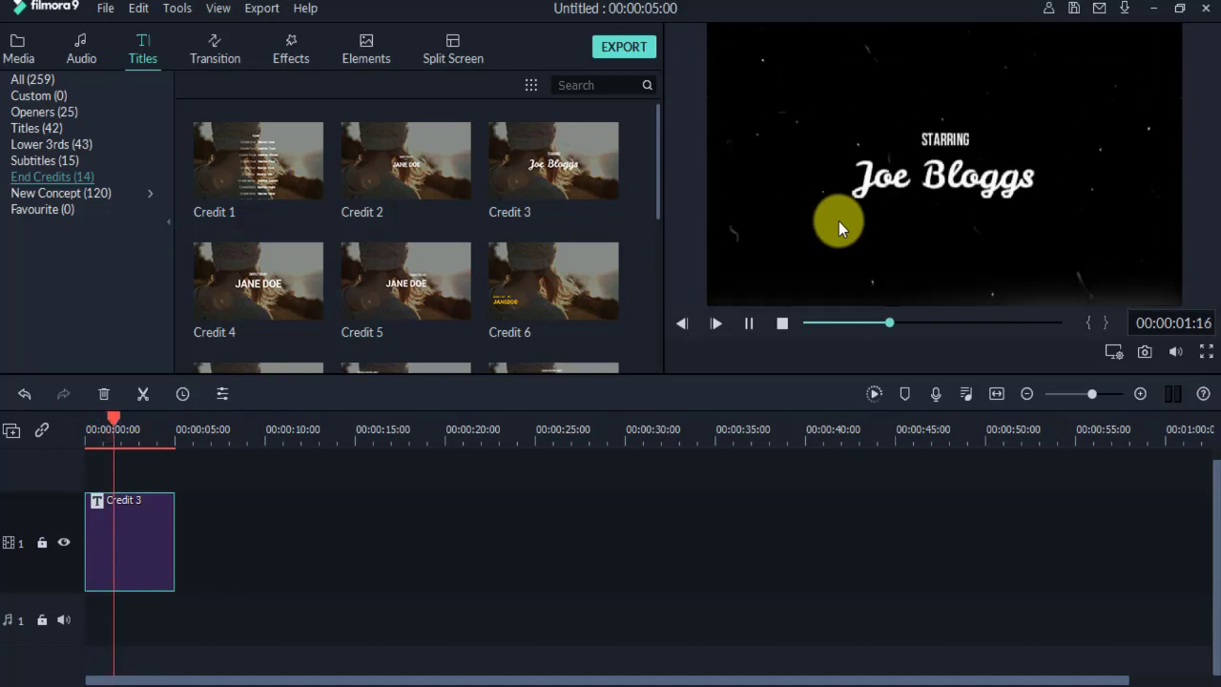
{"action": "key", "text": "space"}
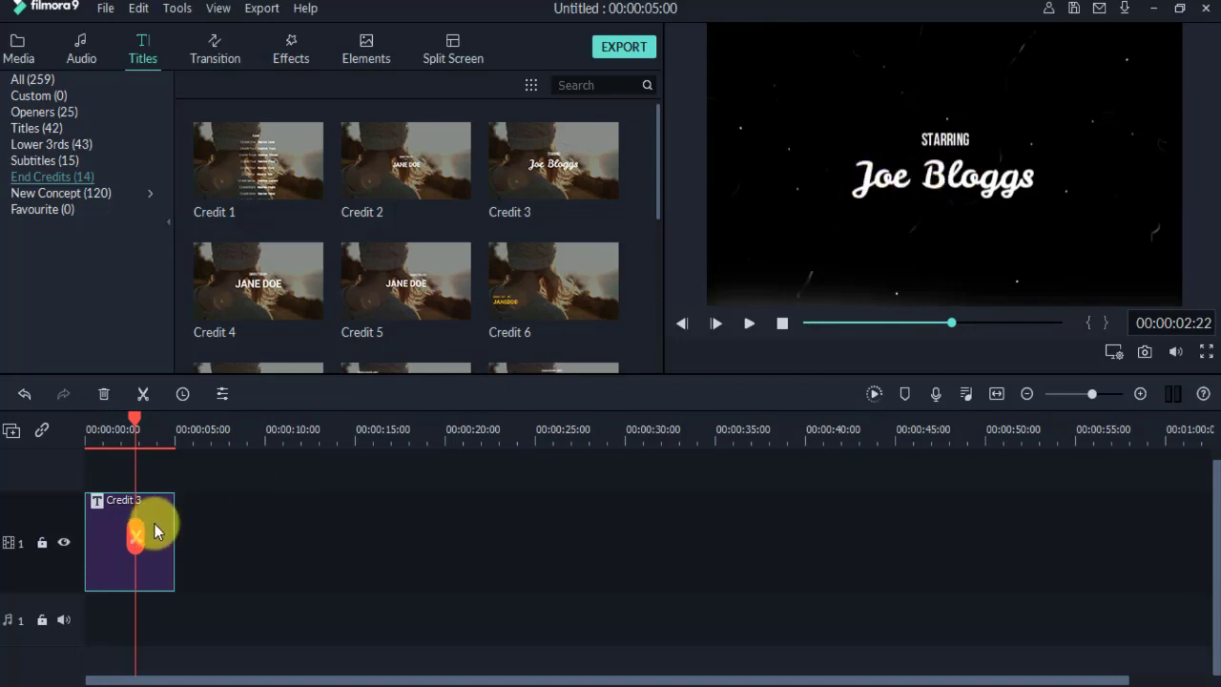
Replace Credit 3 on the video track with Credit 1 and play the scrolling credits from the start.
{"action": "key", "text": "Delete"}
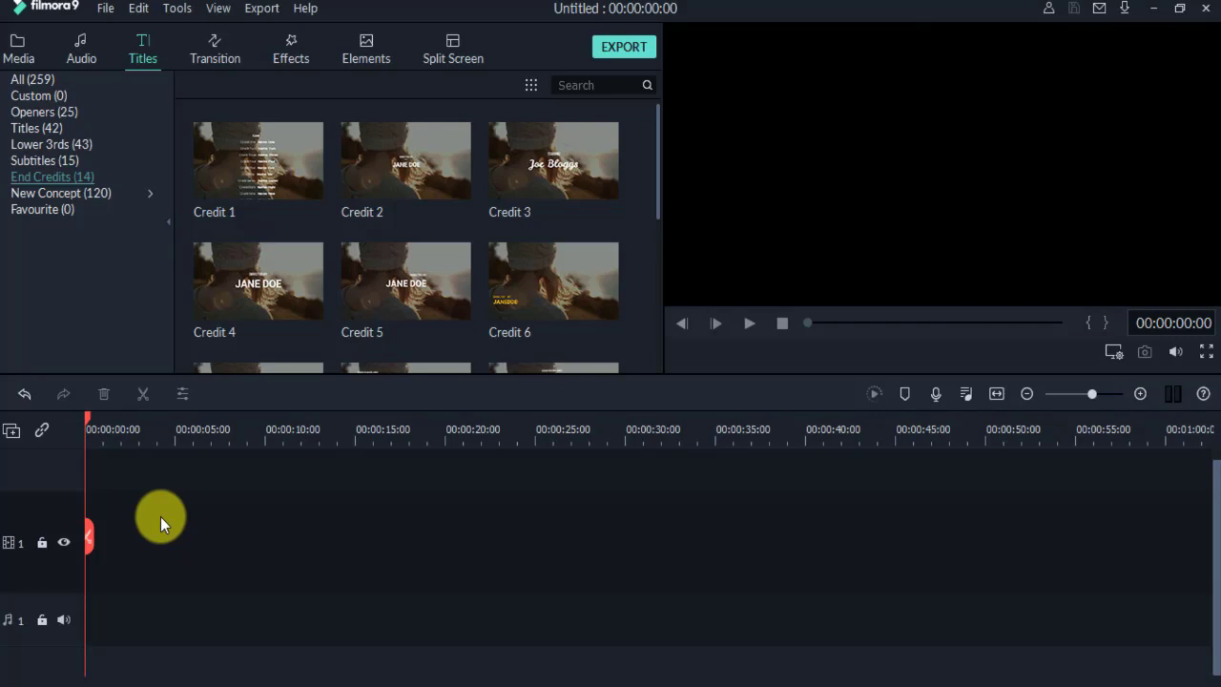
{"action": "mouse_move", "coordinate": [317, 166]}
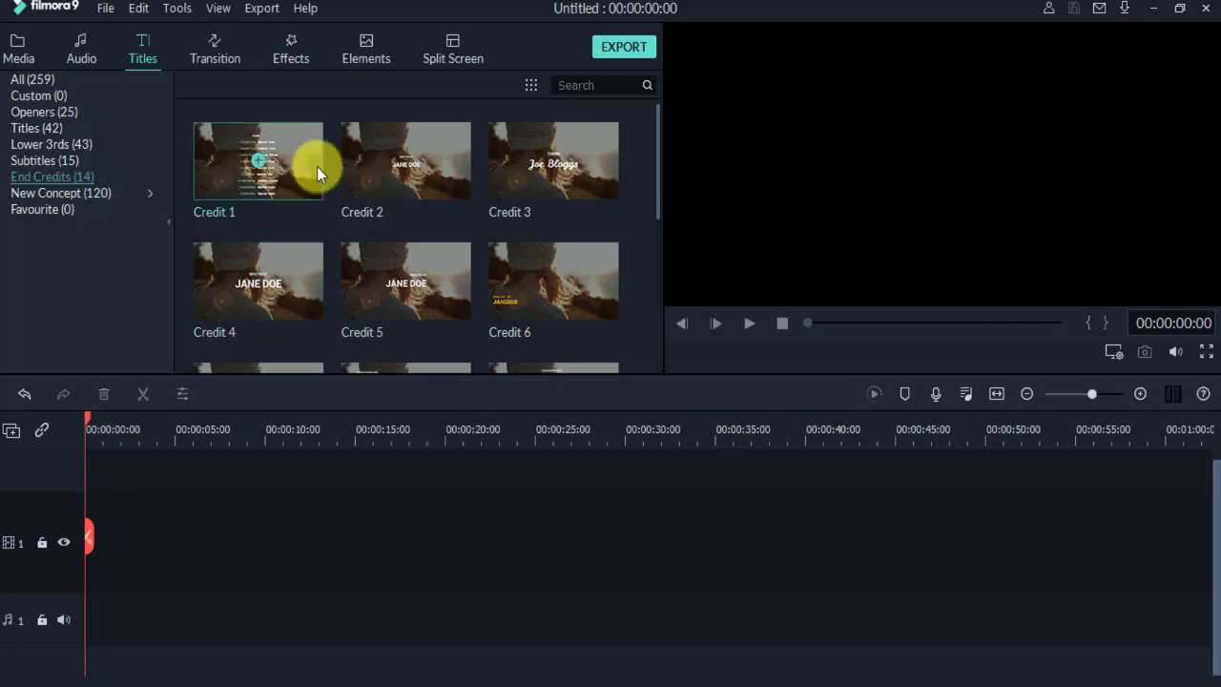
{"action": "left_click", "coordinate": [262, 154]}
{"action": "left_click_drag", "start_coordinate": [264, 422], "coordinate": [83, 454]}
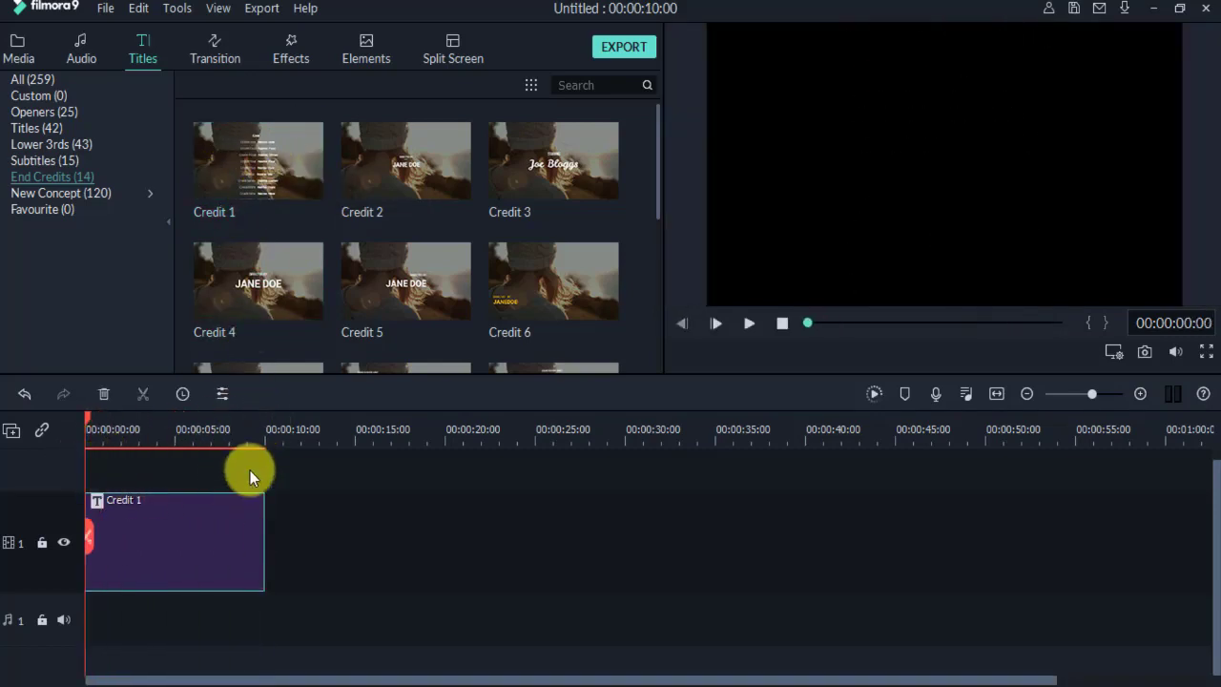
{"action": "key", "text": "space"}
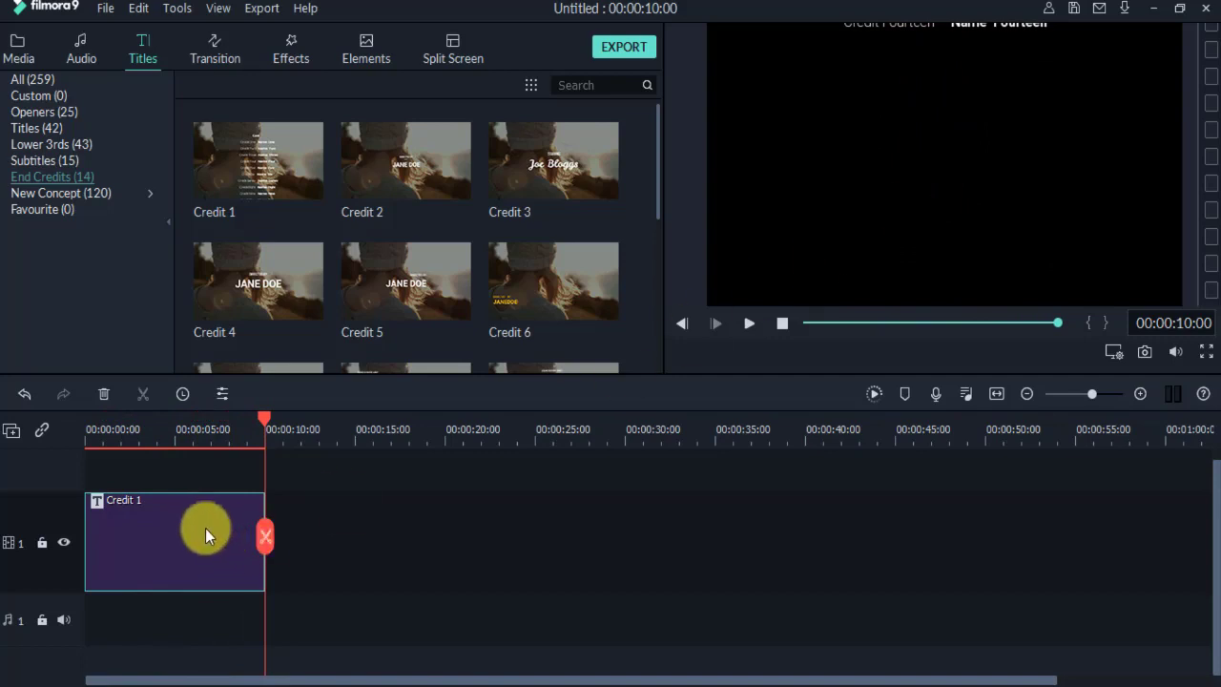
Replace Credit 1 on the video track with New LowerThirds 14 from the New Concept category and play it partway from the start.
{"action": "key", "text": "Delete"}
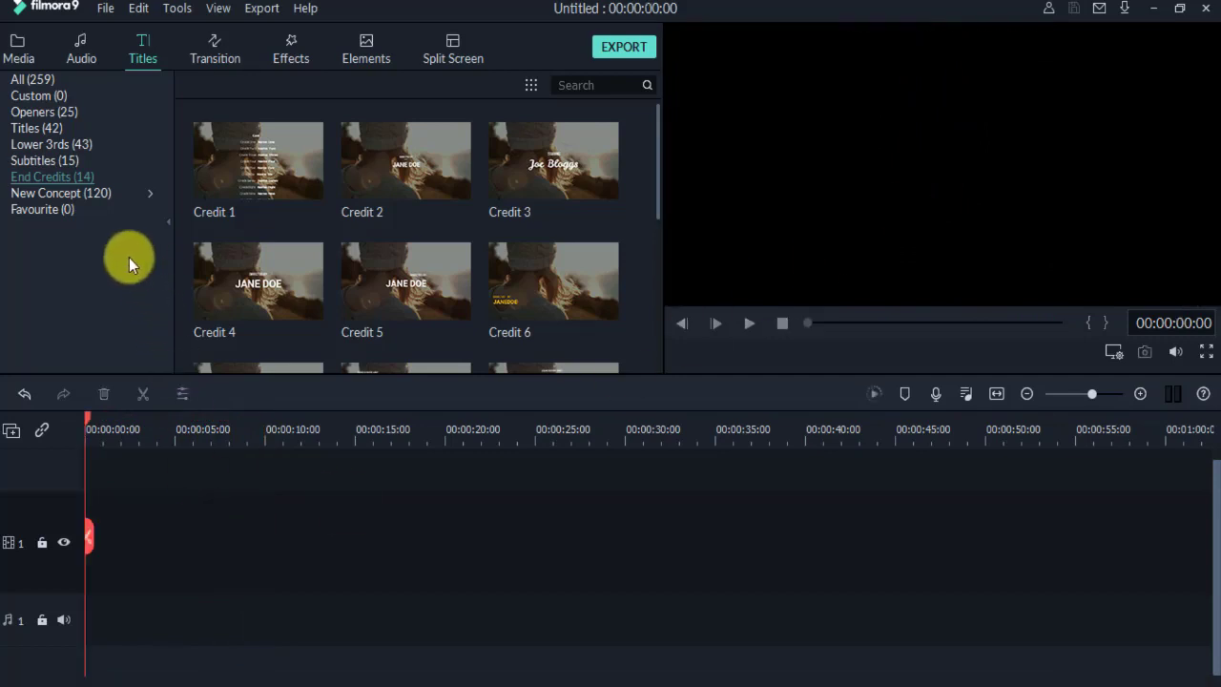
{"action": "left_click", "coordinate": [70, 195]}
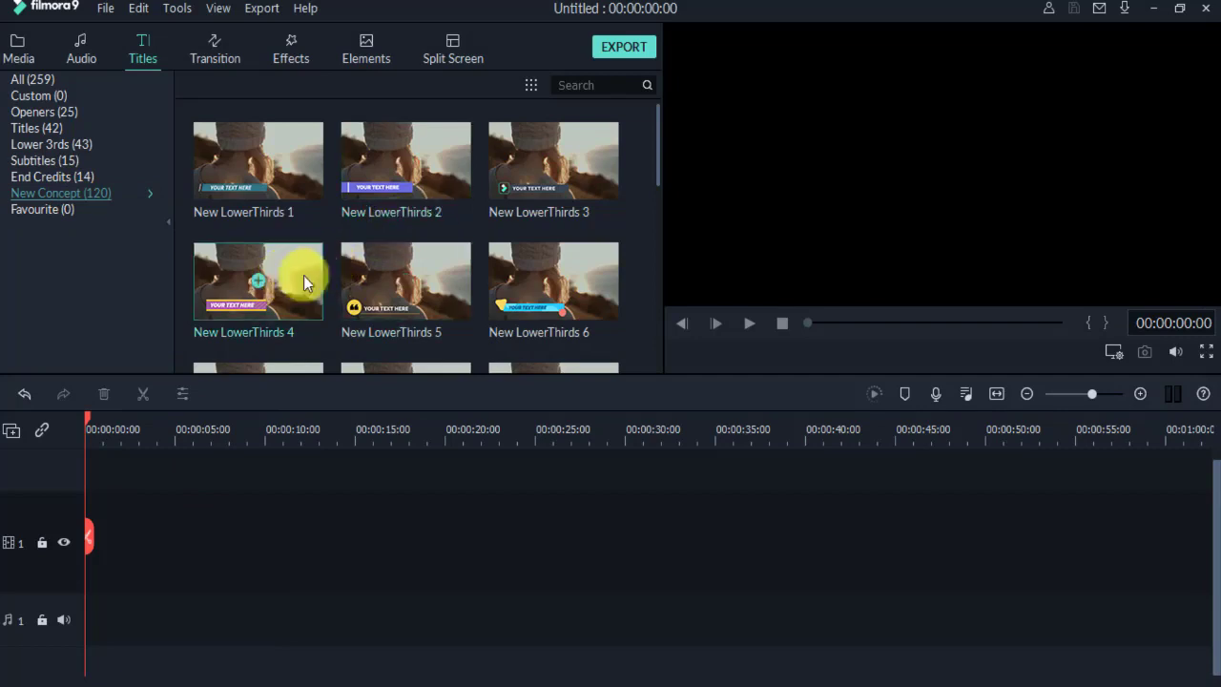
{"action": "scroll", "coordinate": [431, 255], "scroll_direction": "down", "scroll_amount": 3}
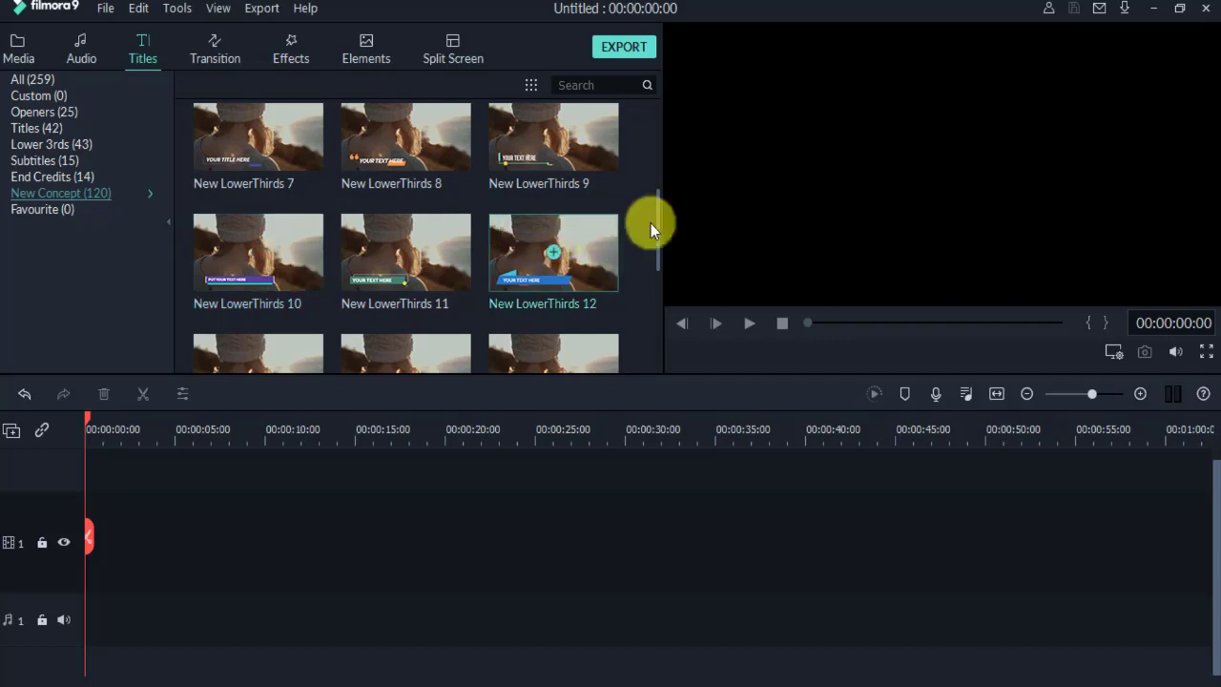
{"action": "left_click_drag", "start_coordinate": [656, 238], "coordinate": [638, 283]}
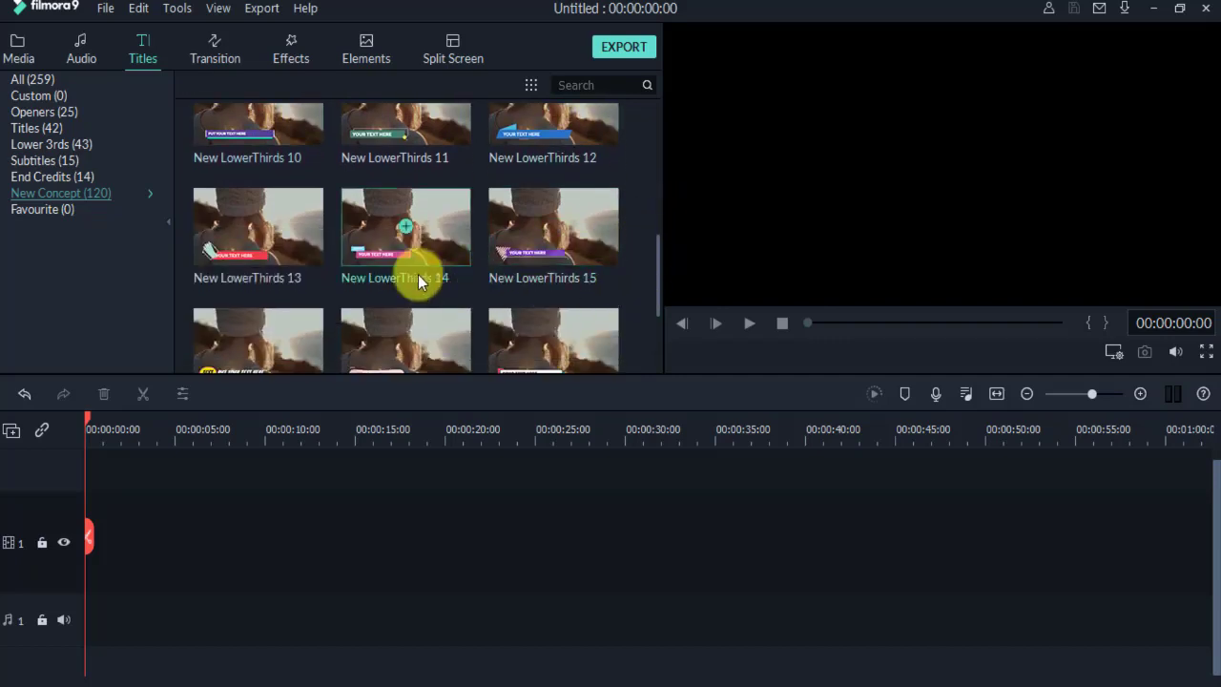
{"action": "left_click", "coordinate": [409, 221]}
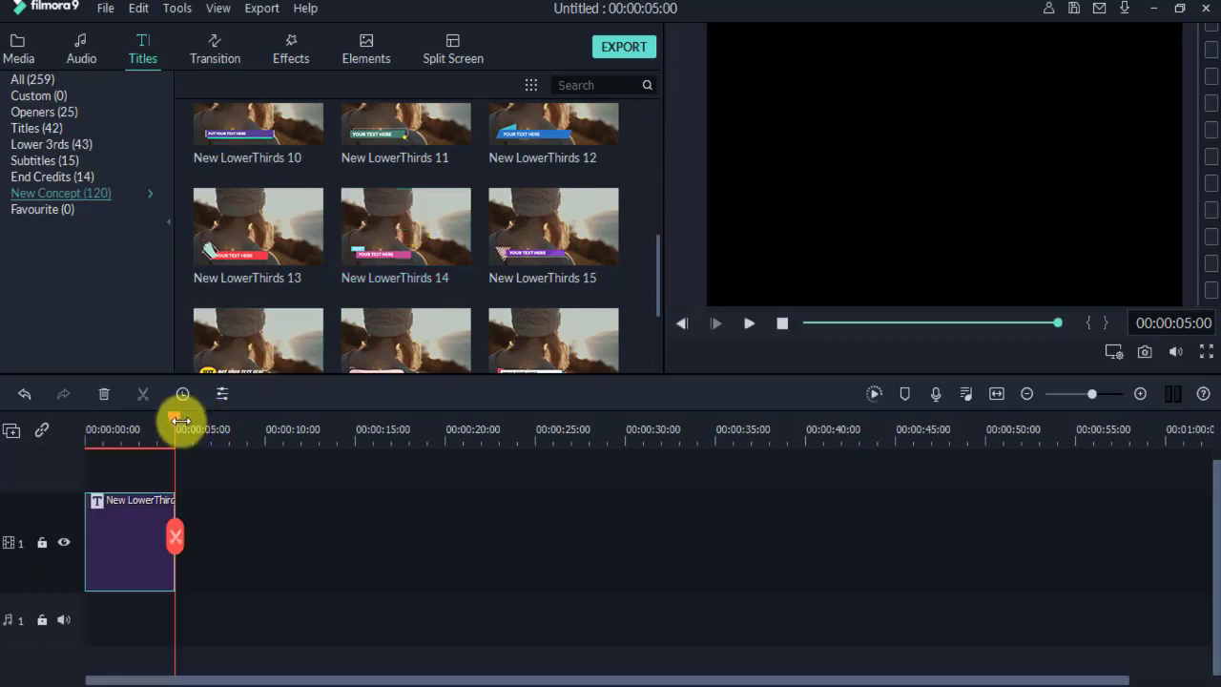
{"action": "left_click_drag", "start_coordinate": [174, 417], "coordinate": [68, 434]}
{"action": "key", "text": "space"}
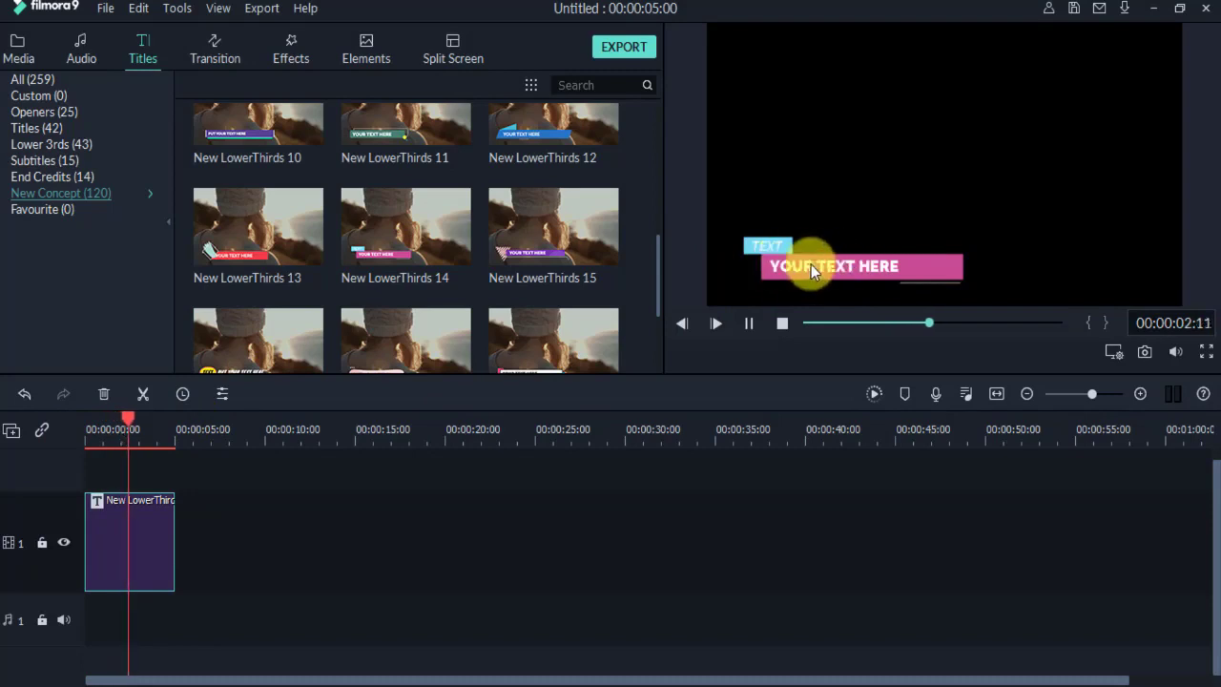
{"action": "key", "text": "space"}
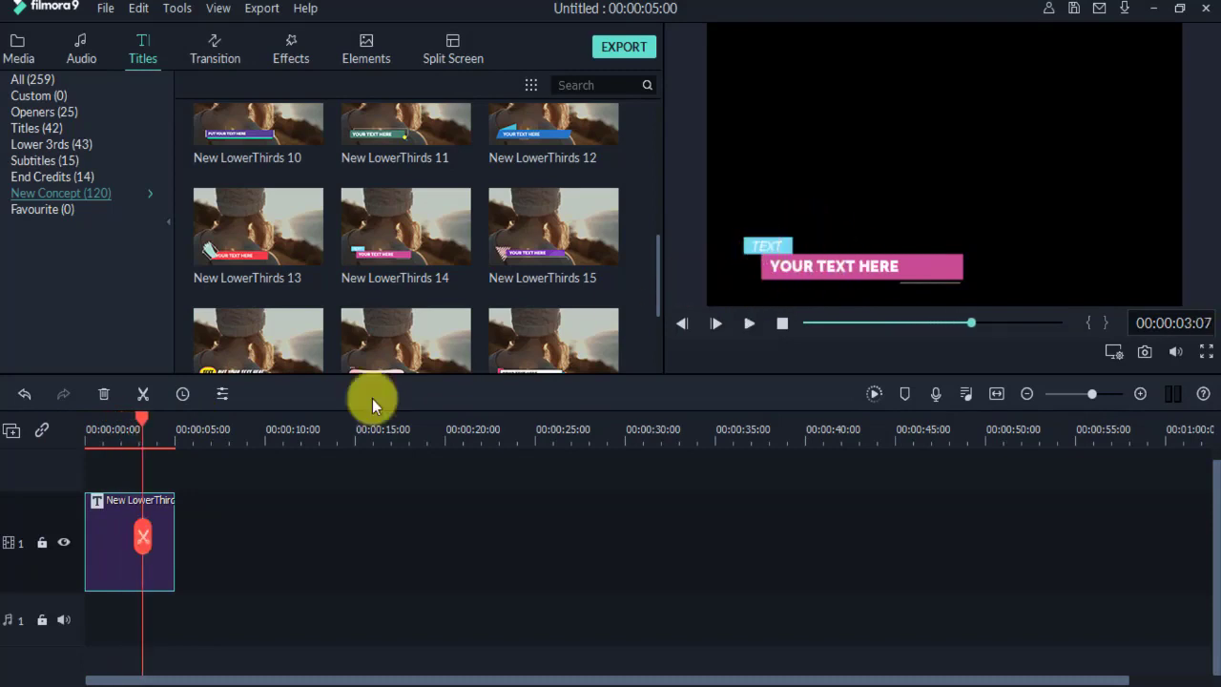
Rewind the timeline, remove the New LowerThirds 14 title and show the transitions library.
{"action": "left_click_drag", "start_coordinate": [145, 421], "coordinate": [77, 423]}
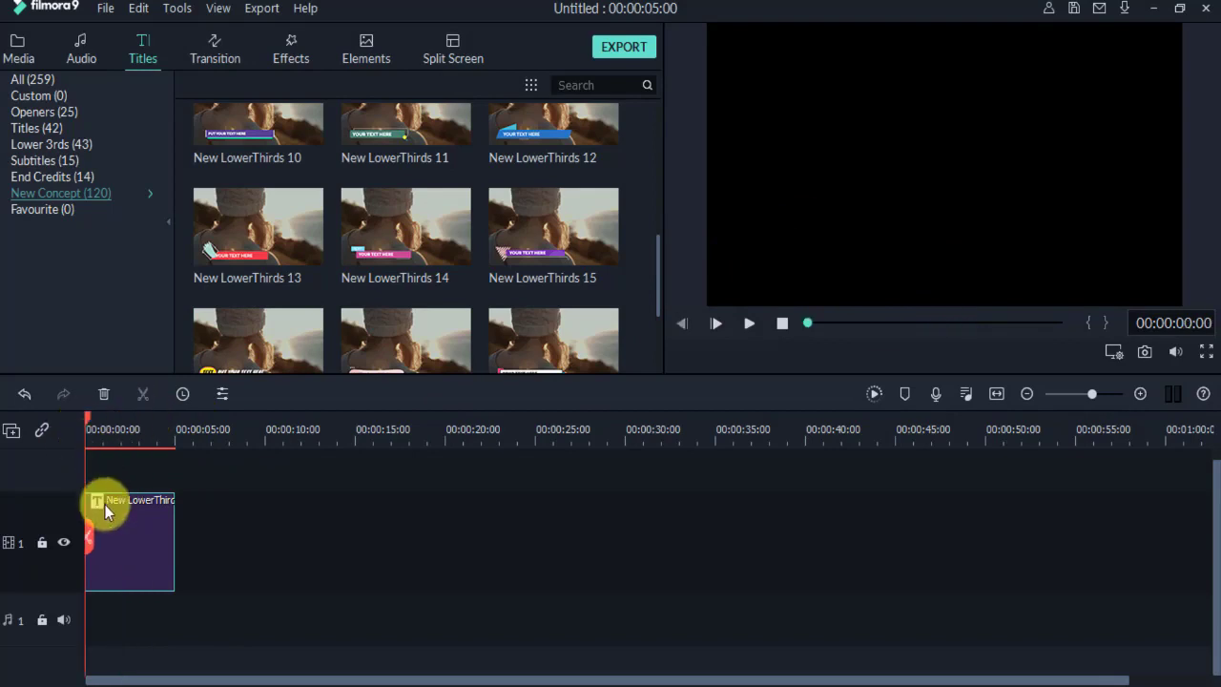
{"action": "key", "text": "Delete"}
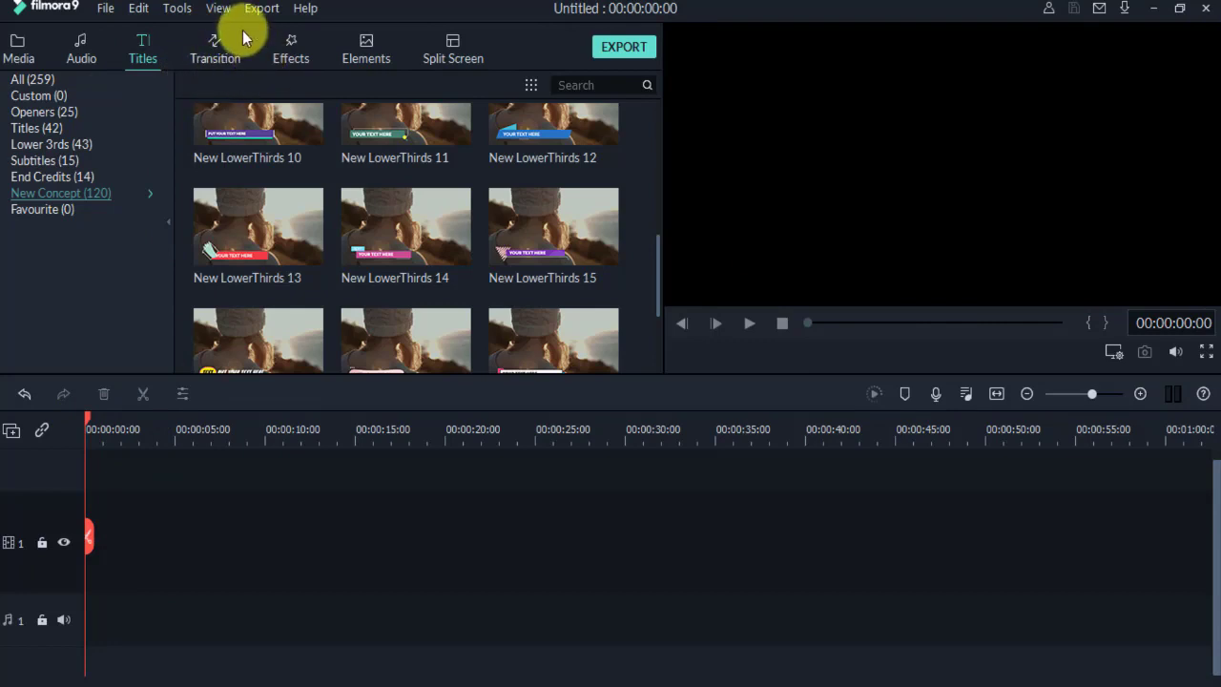
{"action": "left_click", "coordinate": [206, 56]}
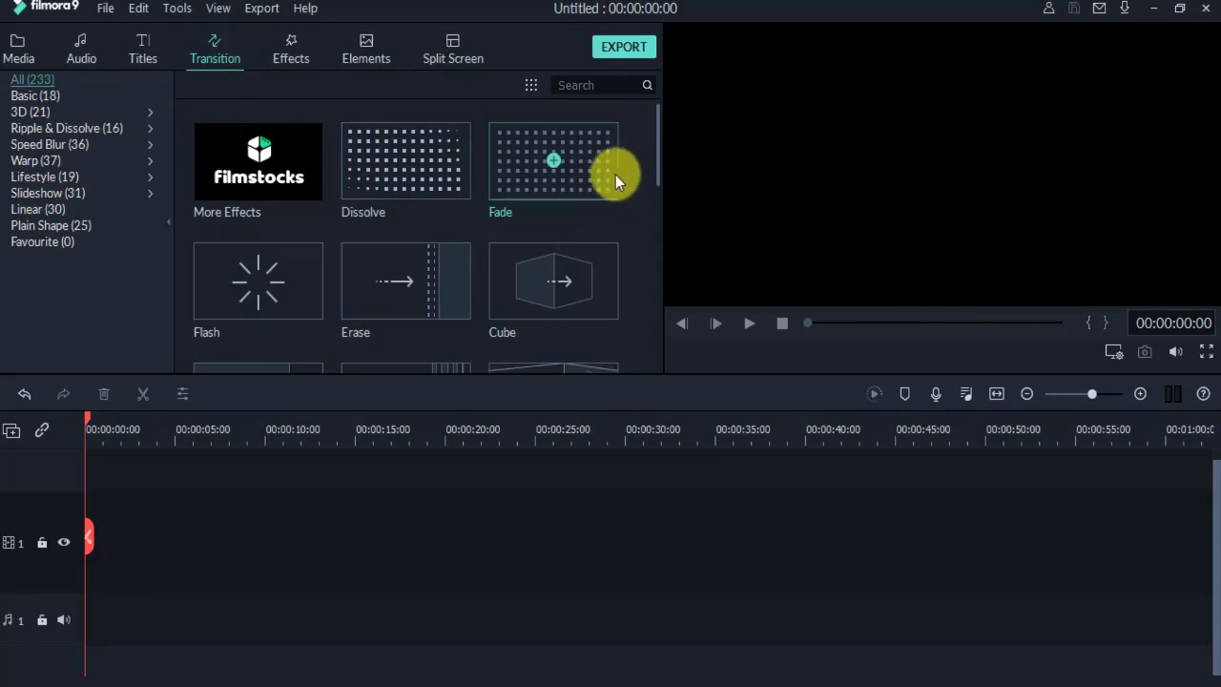
Look through the full transitions library and the transitions in its Basic category.
{"action": "left_click_drag", "start_coordinate": [656, 168], "coordinate": [641, 220]}
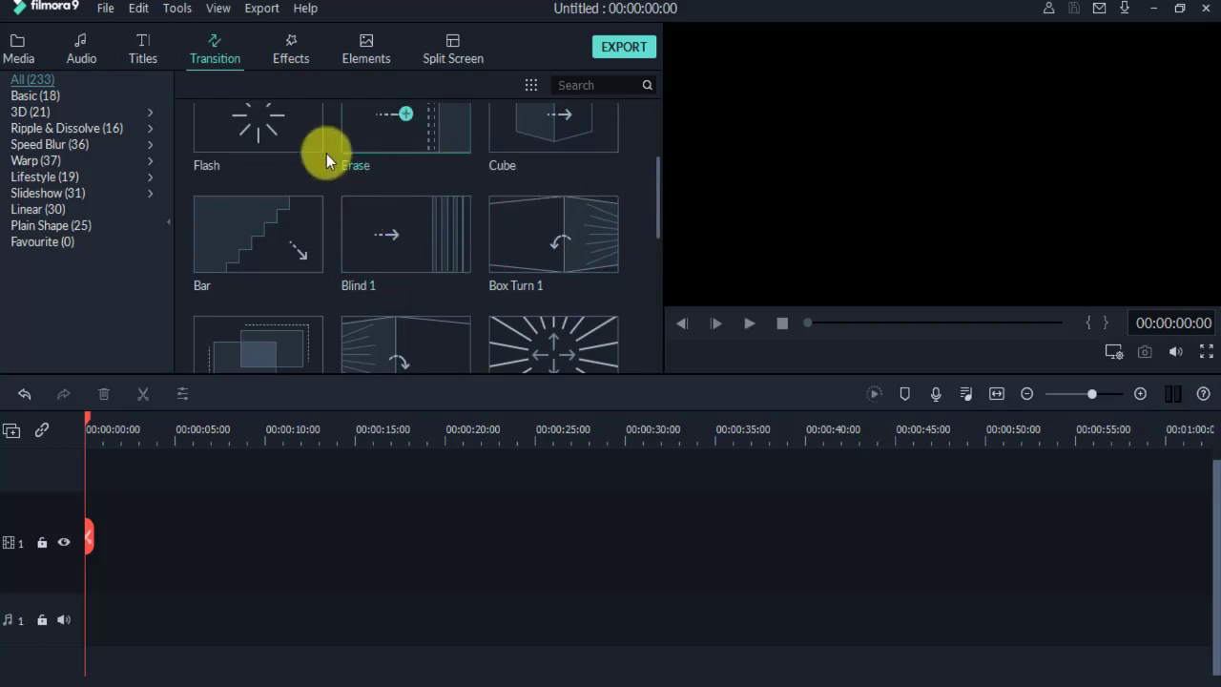
{"action": "left_click_drag", "start_coordinate": [658, 203], "coordinate": [620, 341]}
{"action": "scroll", "coordinate": [620, 341], "scroll_direction": "up", "scroll_amount": 3}
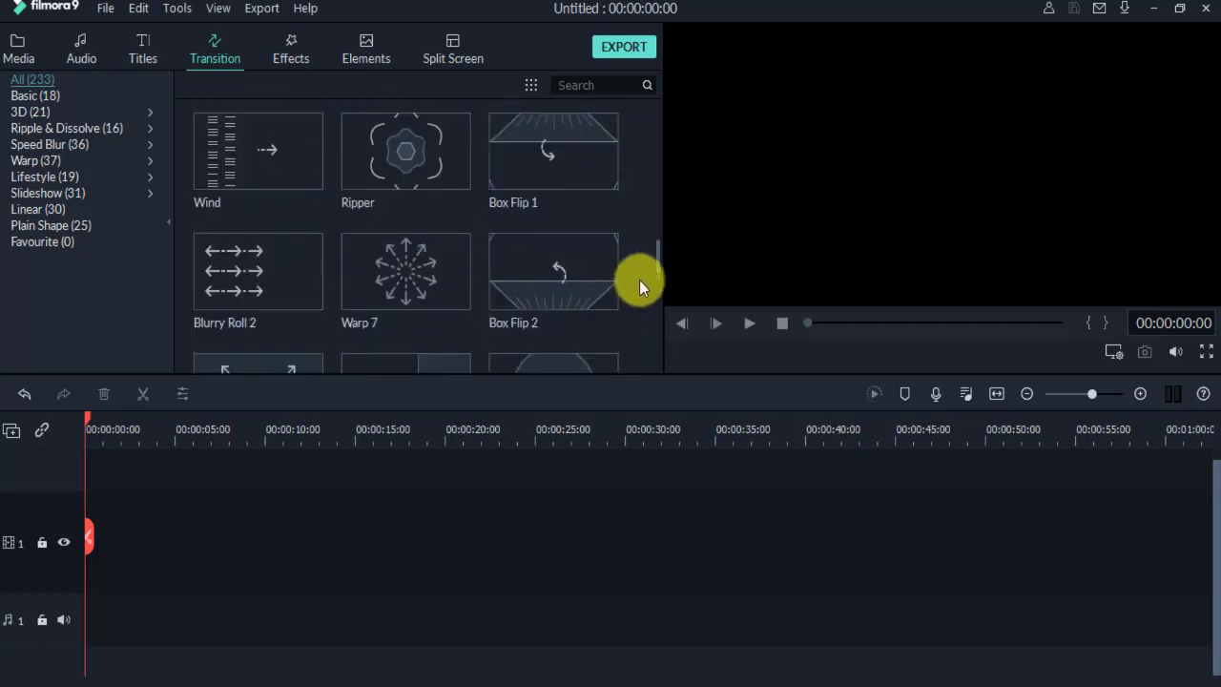
{"action": "scroll", "coordinate": [639, 279], "scroll_direction": "down", "scroll_amount": 2}
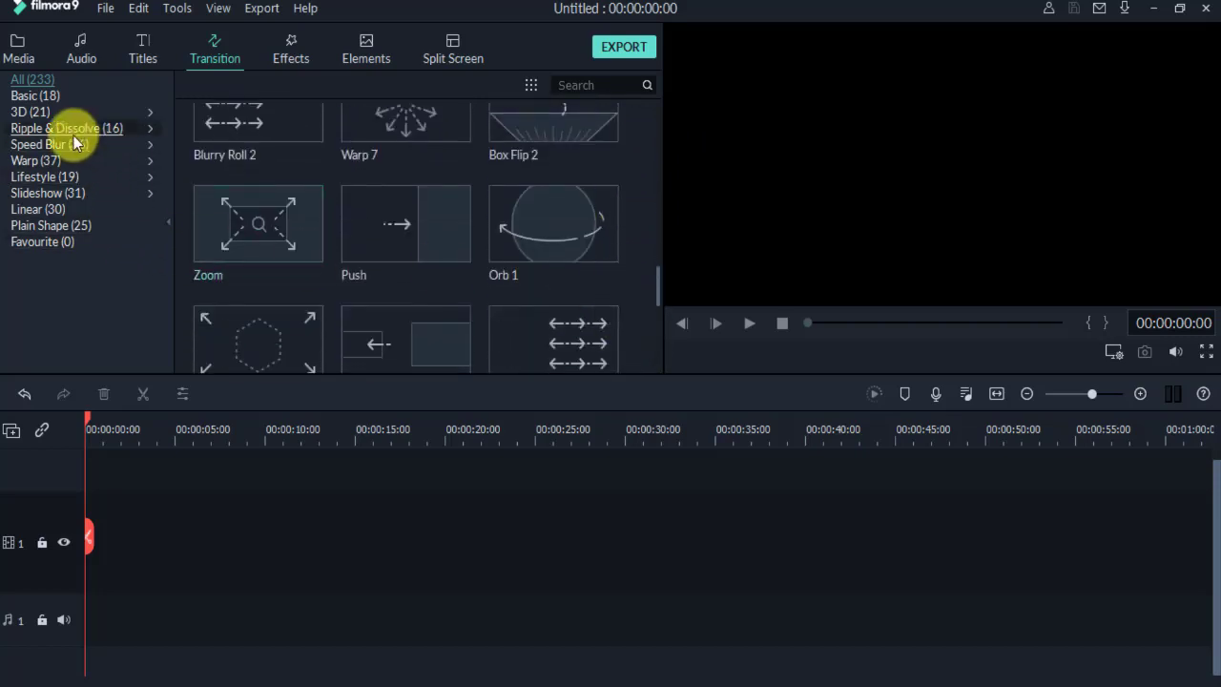
{"action": "left_click", "coordinate": [32, 96]}
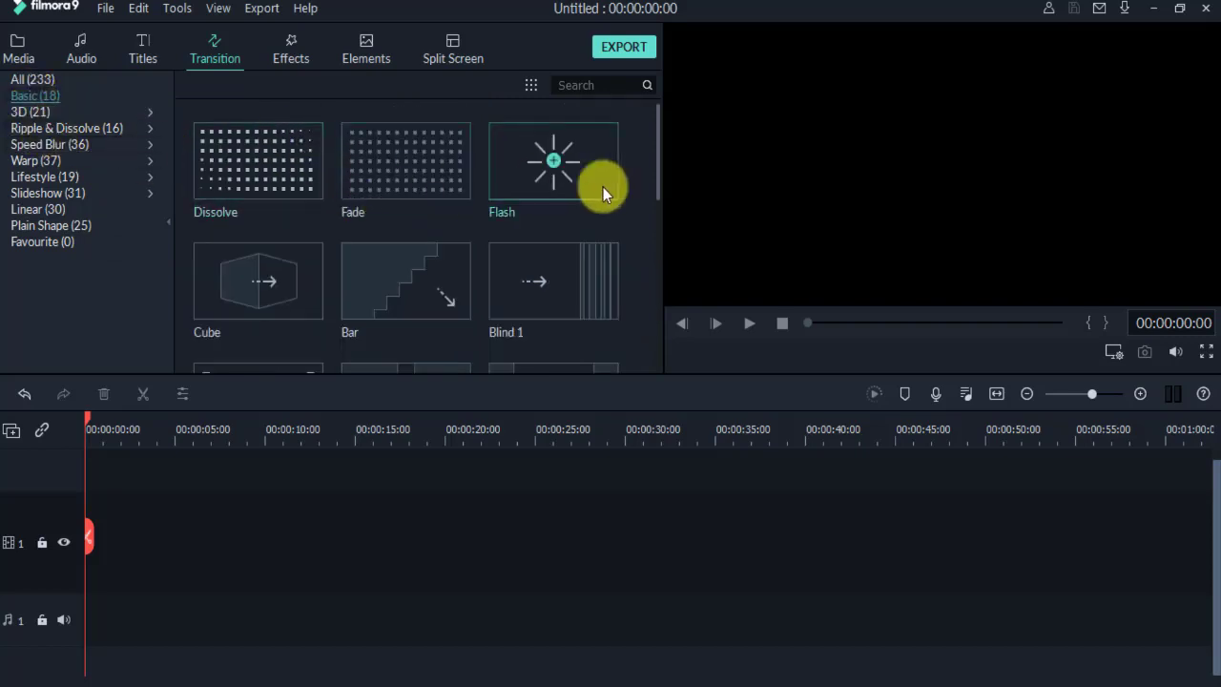
{"action": "left_click_drag", "start_coordinate": [659, 178], "coordinate": [640, 316]}
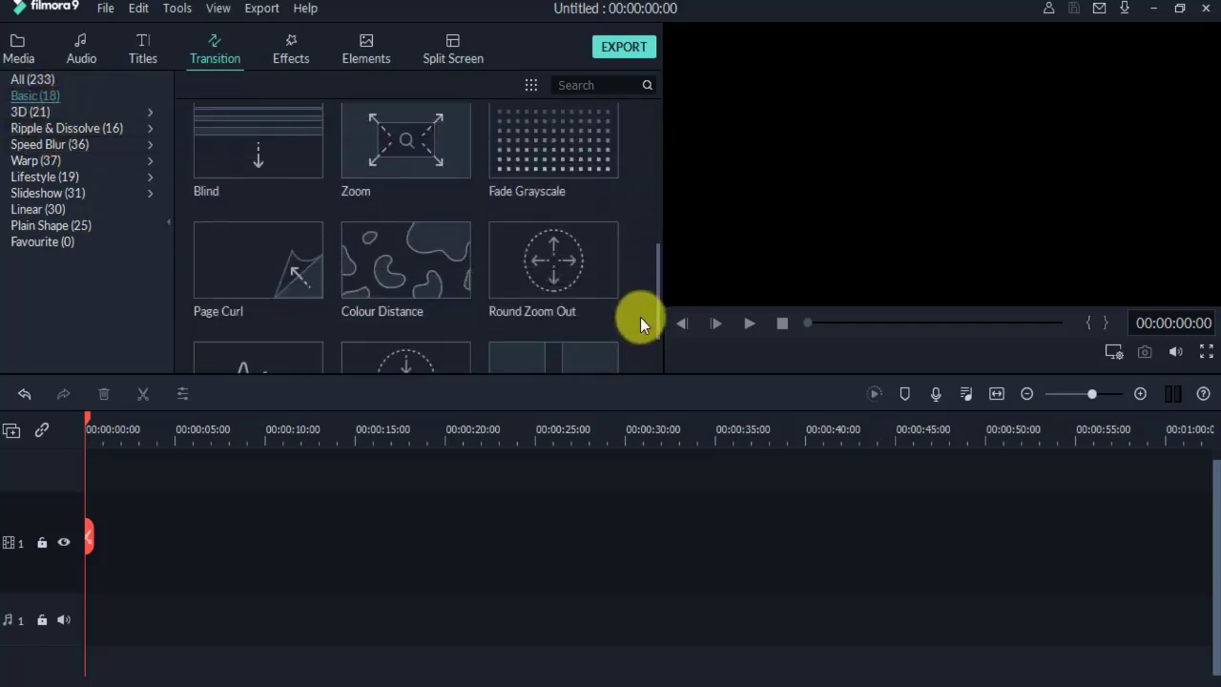
Examine the 3D, Ripple & Dissolve, Speed Blur, Warp and Plain Shape transition categories.
{"action": "left_click", "coordinate": [42, 110]}
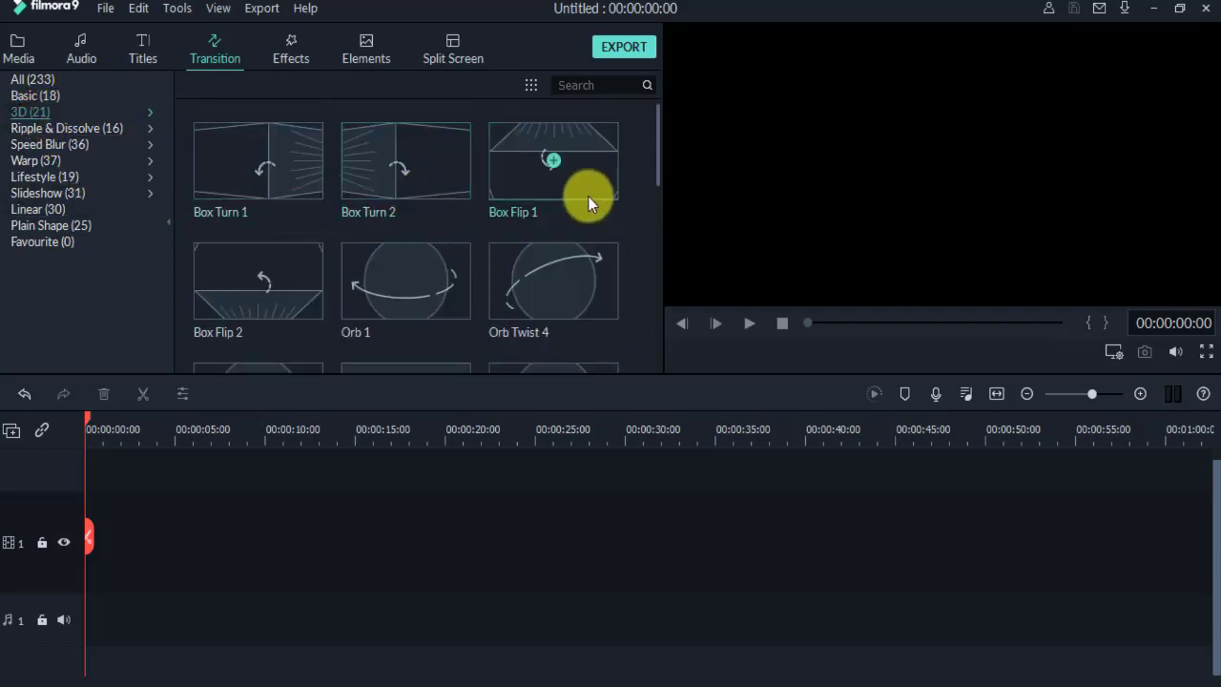
{"action": "left_click_drag", "start_coordinate": [658, 172], "coordinate": [638, 260]}
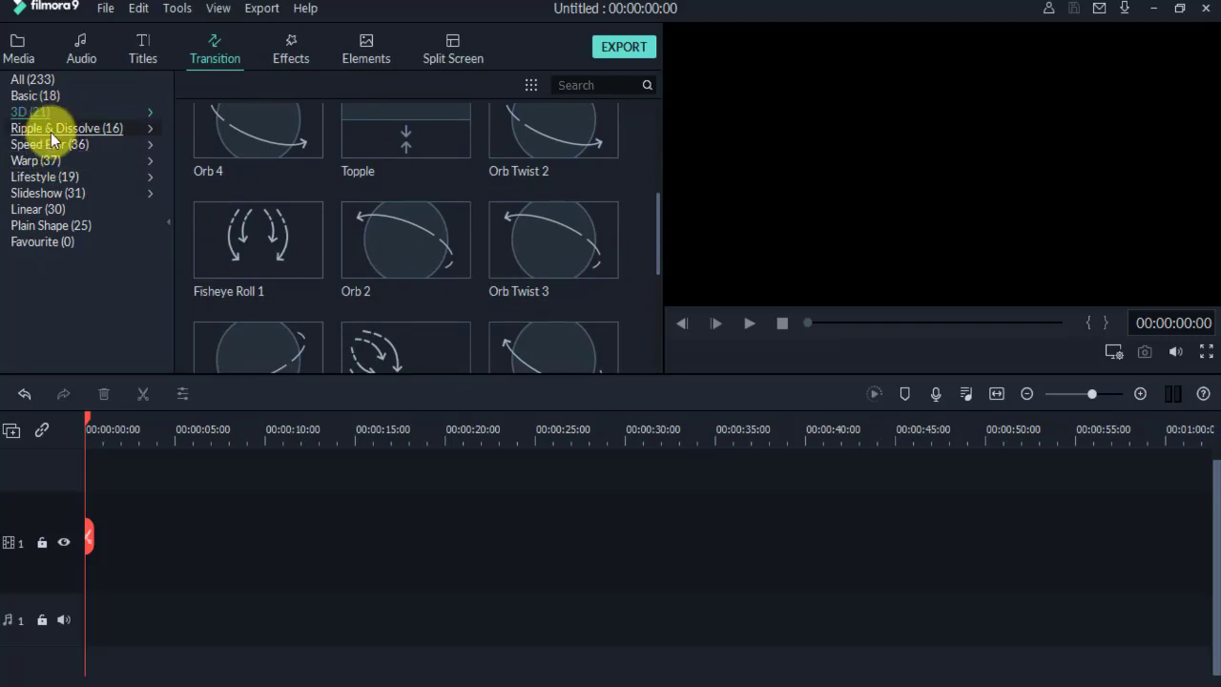
{"action": "left_click", "coordinate": [51, 131]}
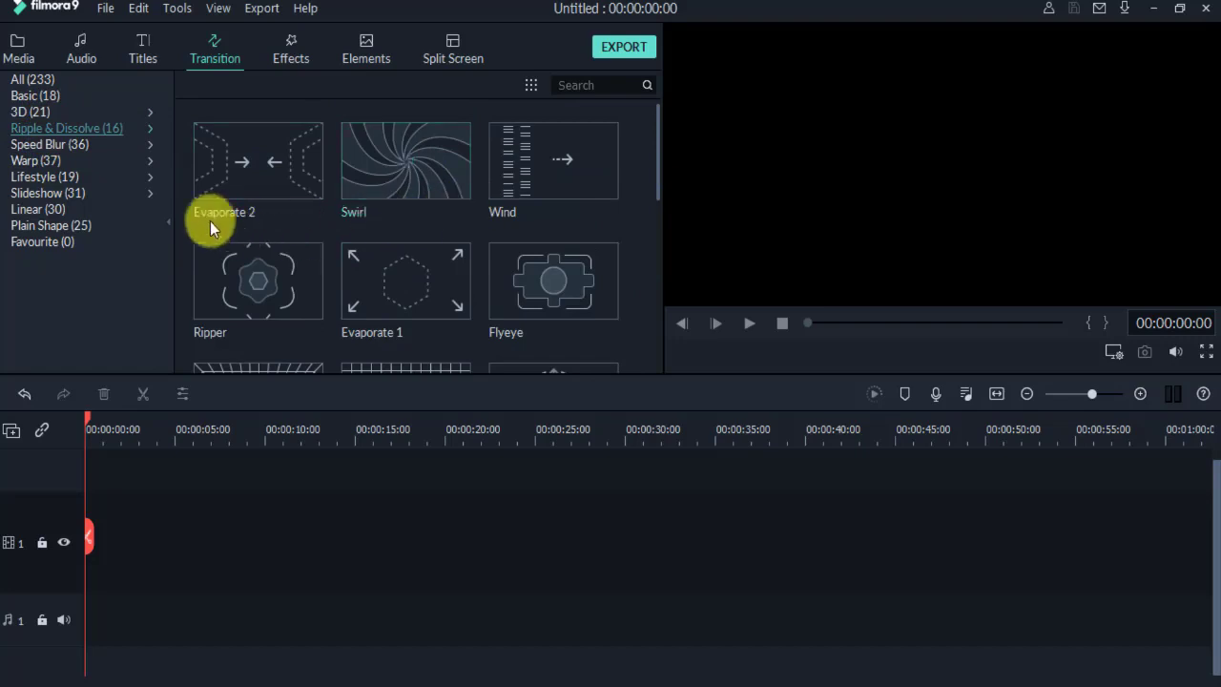
{"action": "left_click", "coordinate": [58, 147]}
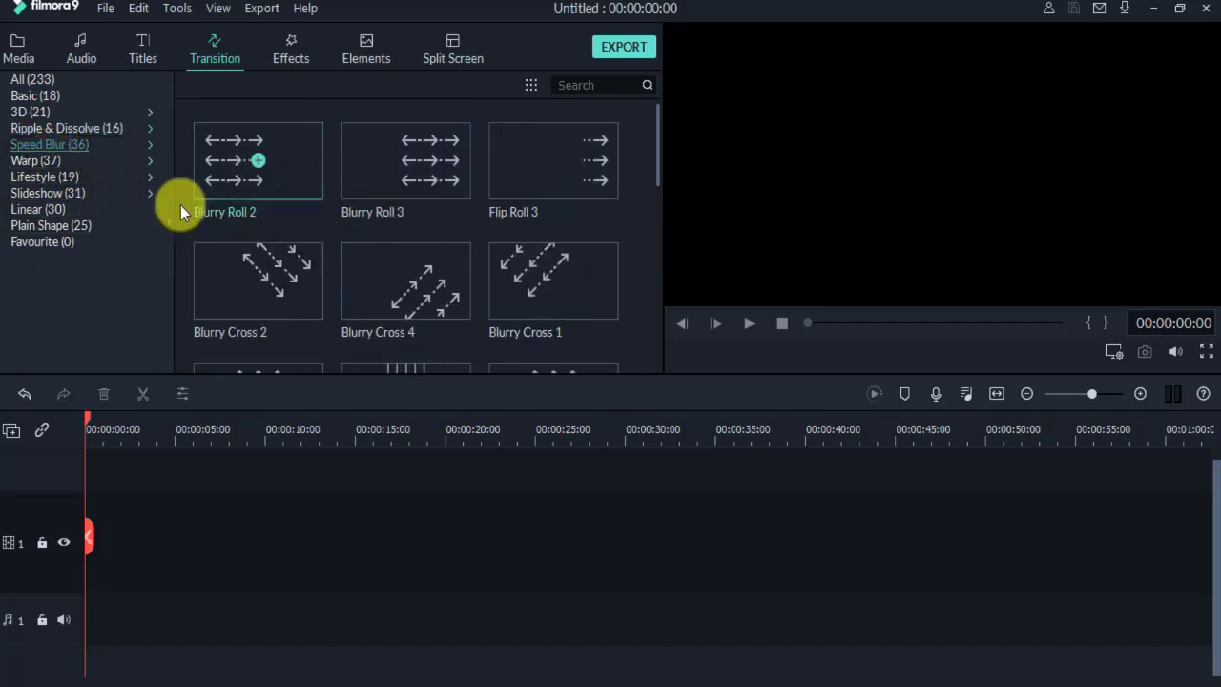
{"action": "left_click", "coordinate": [58, 160]}
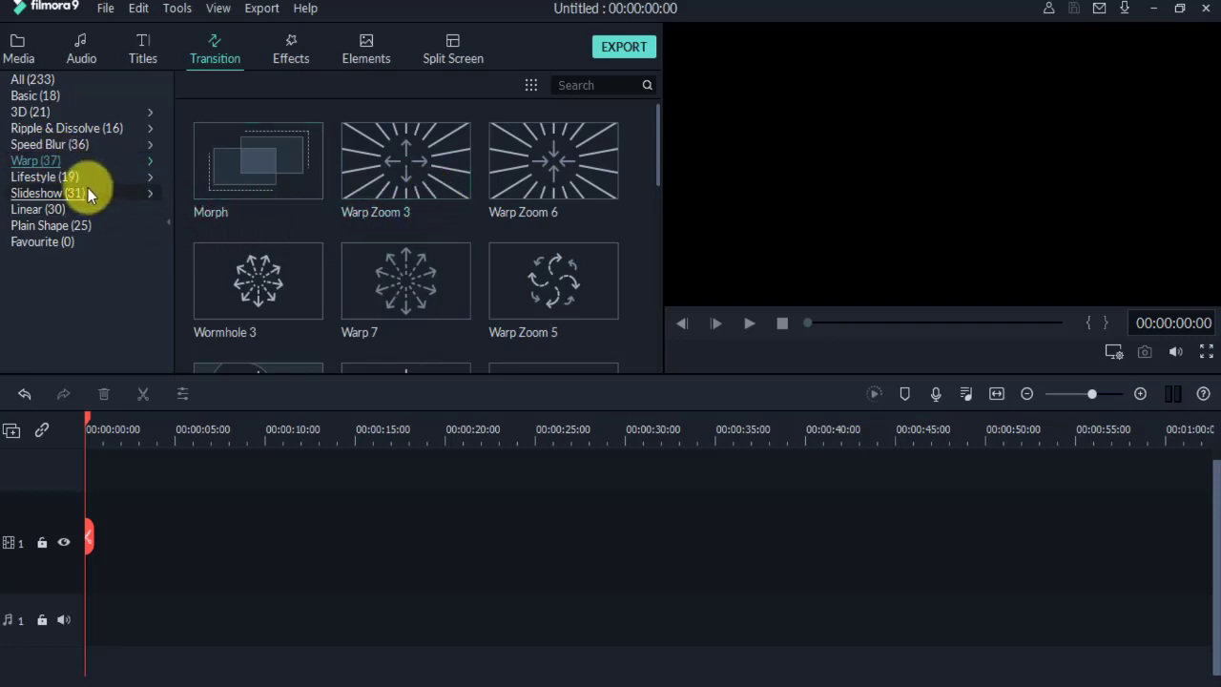
{"action": "left_click", "coordinate": [52, 228]}
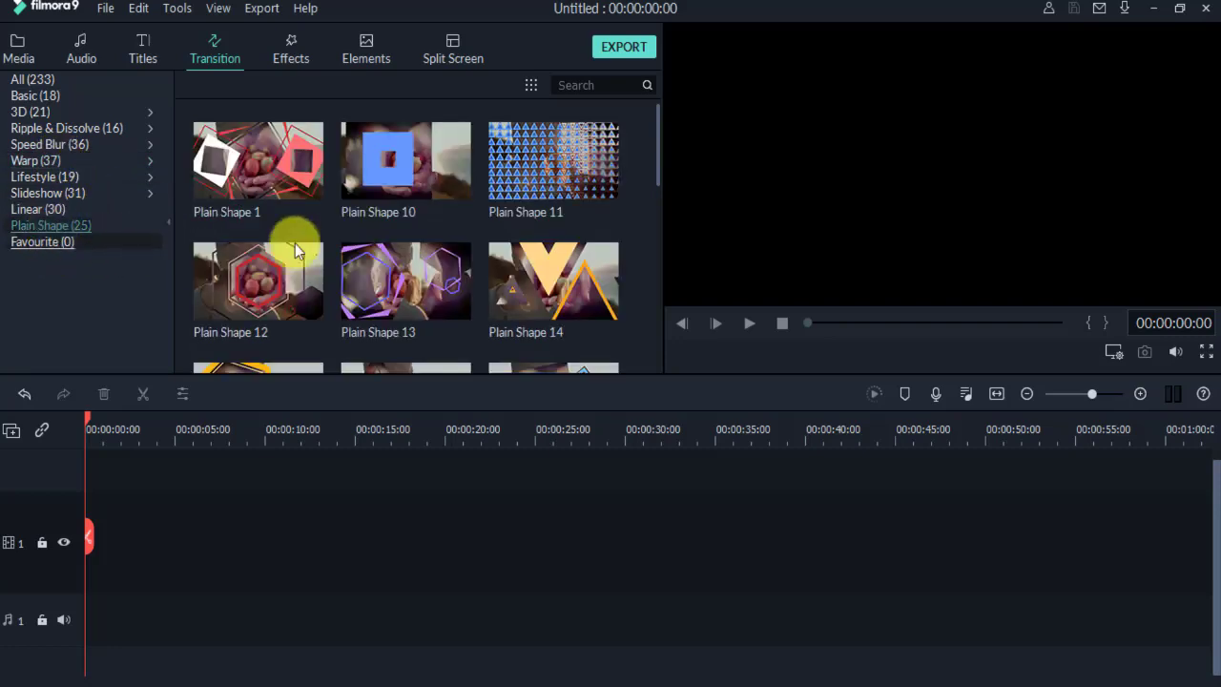
{"action": "mouse_move", "coordinate": [395, 250]}
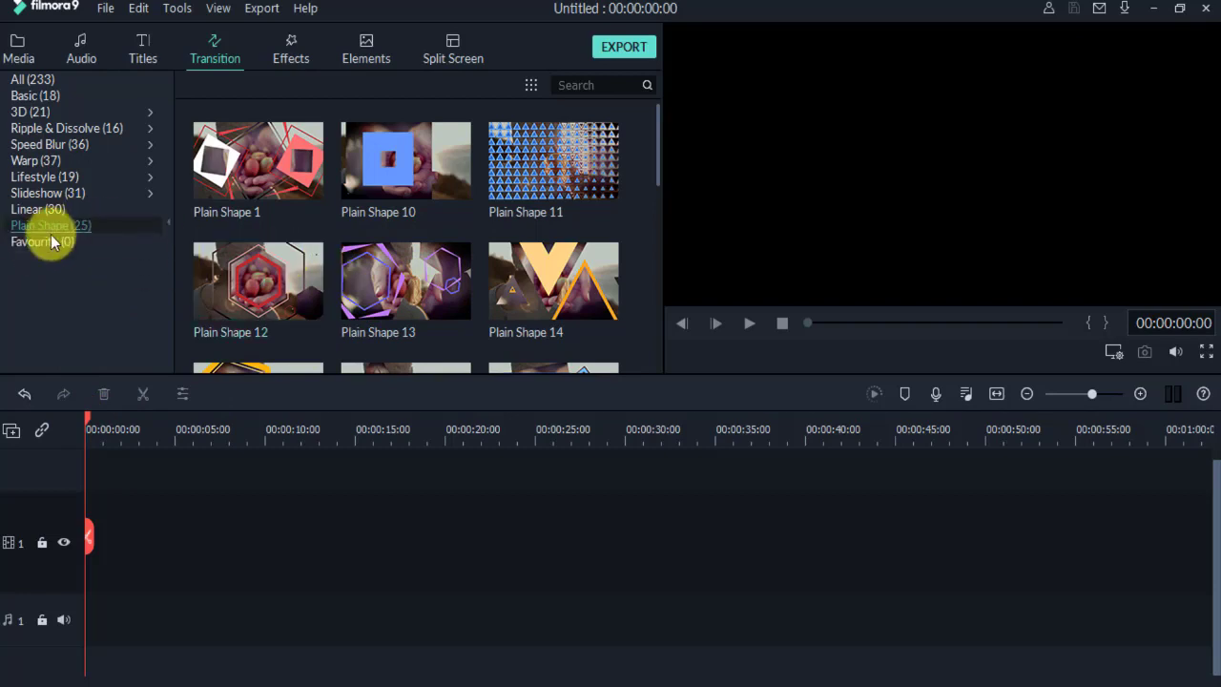
Examine the effects library, covering the Faux Film, Black & White and Sepia Tone filters and the list of overlay categories.
{"action": "left_click", "coordinate": [290, 48]}
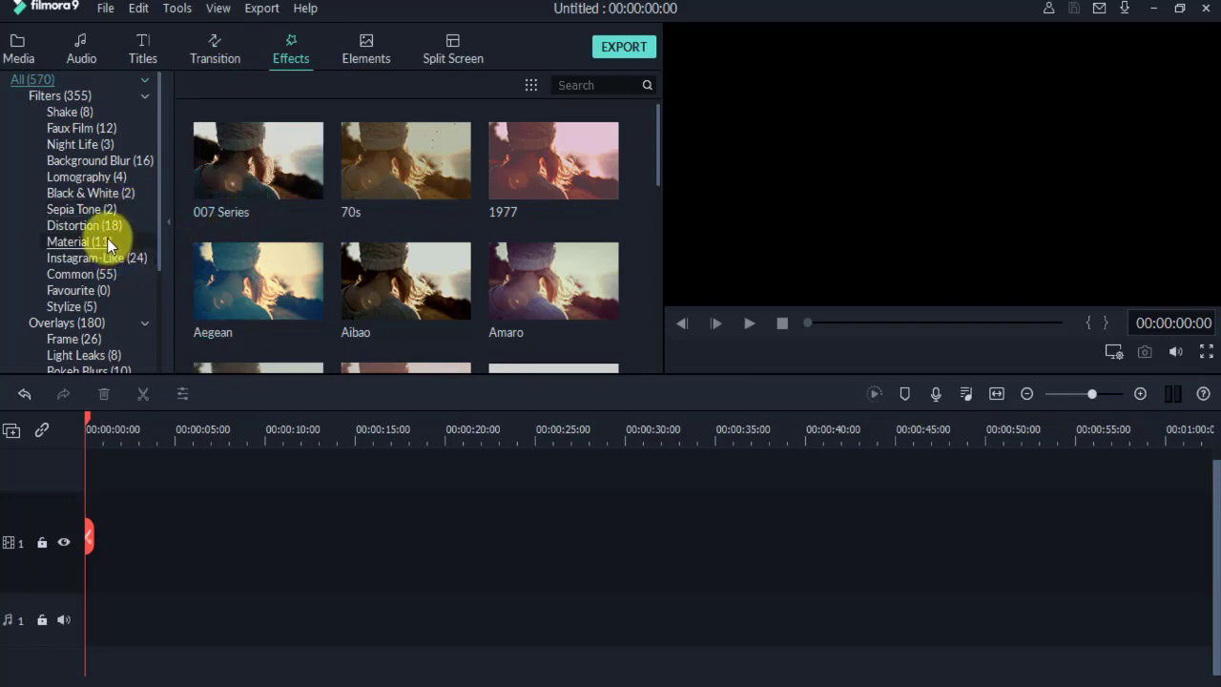
{"action": "left_click", "coordinate": [81, 128]}
{"action": "left_click_drag", "start_coordinate": [656, 192], "coordinate": [649, 276]}
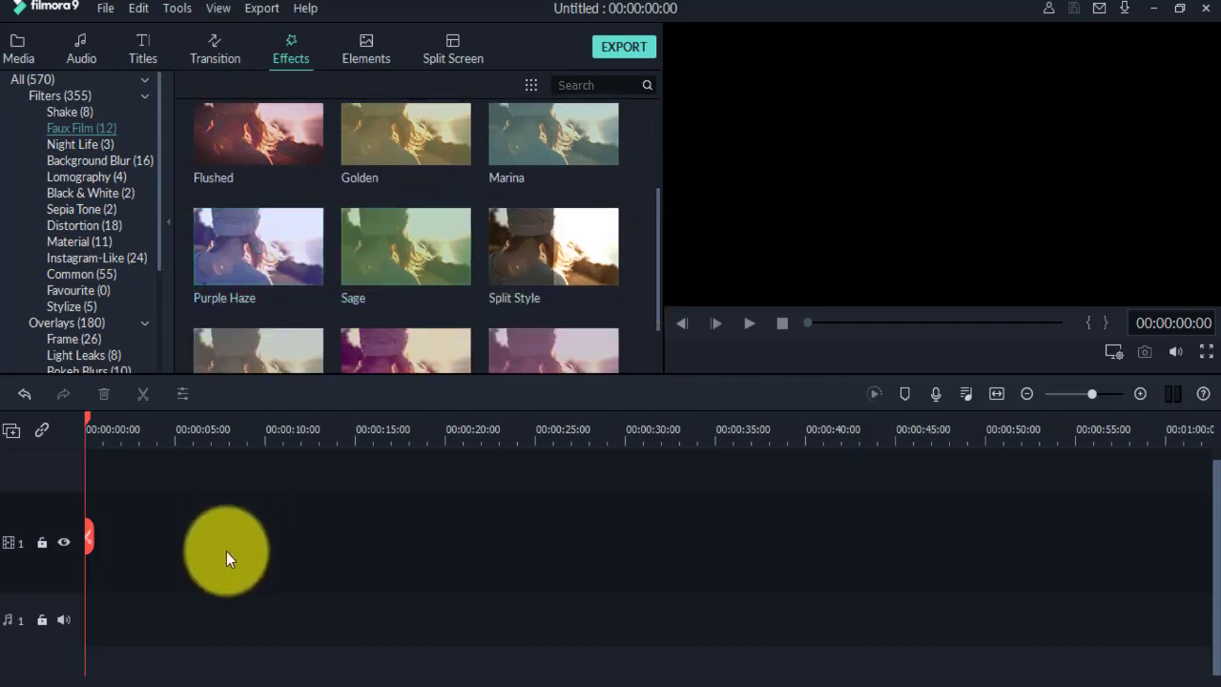
{"action": "left_click", "coordinate": [76, 197]}
{"action": "mouse_move", "coordinate": [315, 168]}
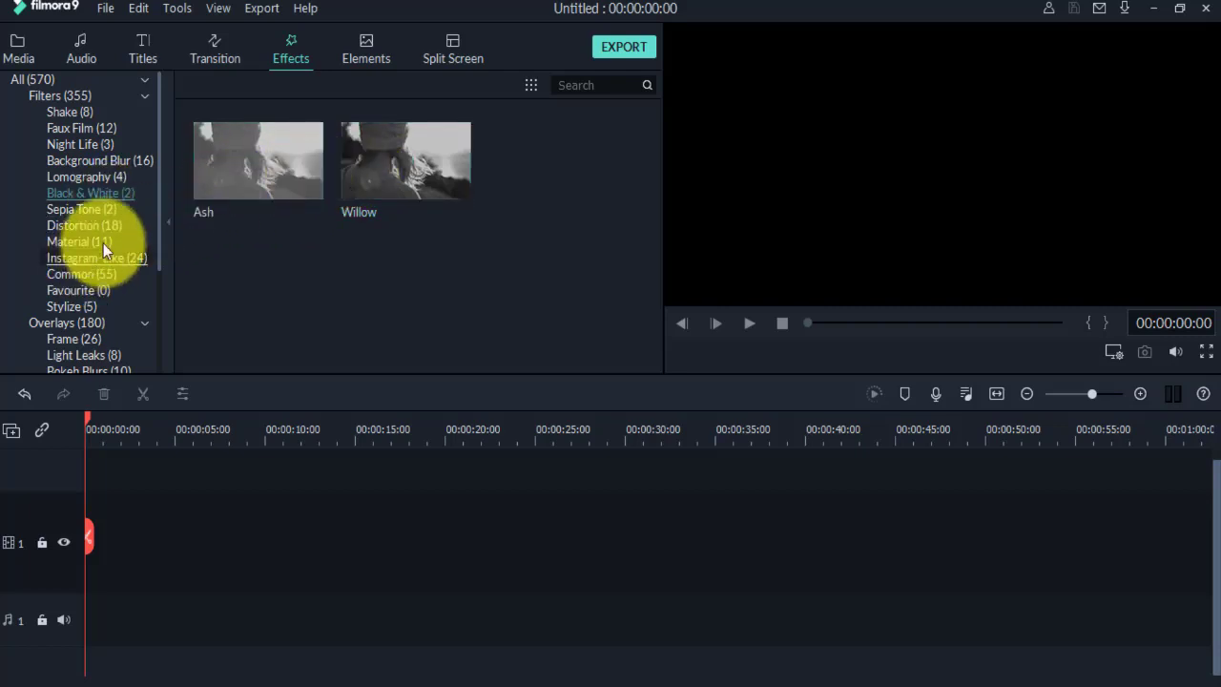
{"action": "left_click", "coordinate": [91, 212]}
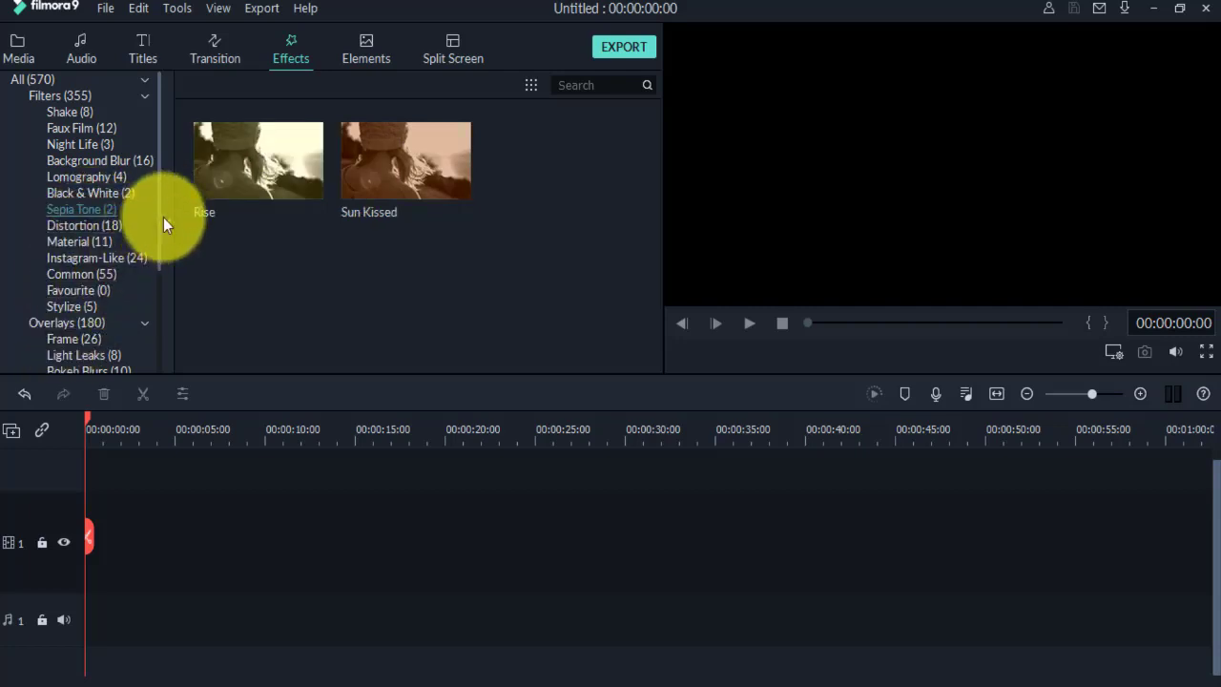
{"action": "scroll", "coordinate": [129, 328], "scroll_direction": "down", "scroll_amount": 3}
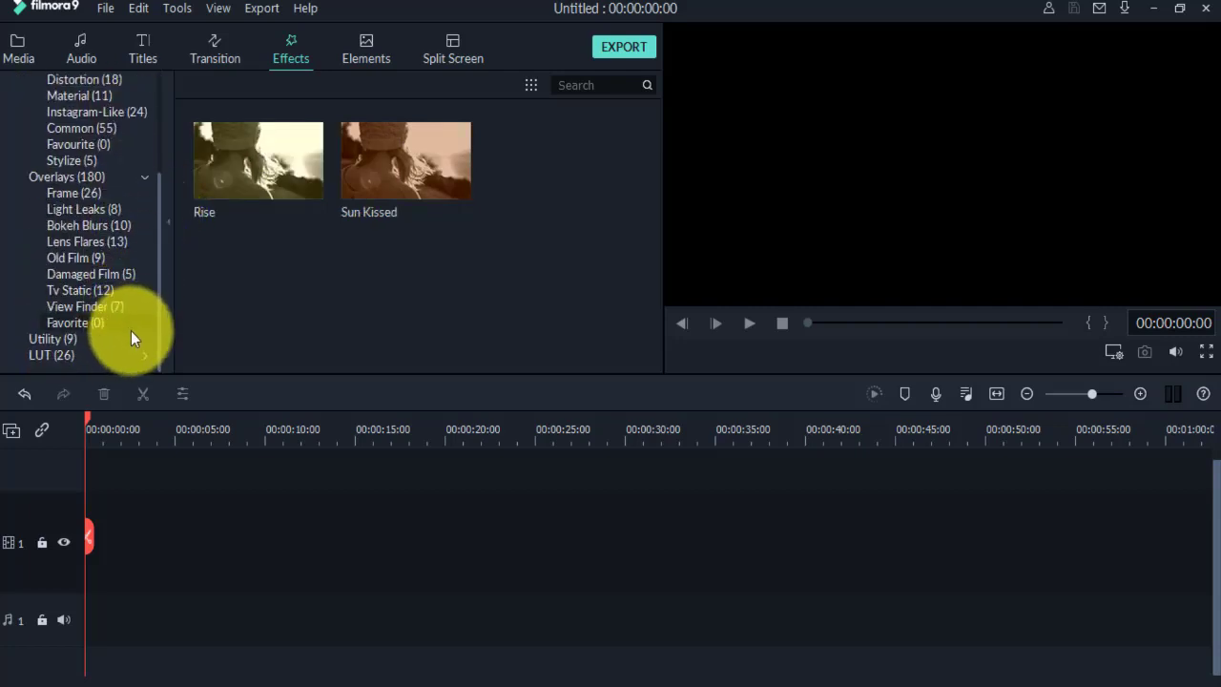
{"action": "scroll", "coordinate": [160, 296], "scroll_direction": "up", "scroll_amount": 1}
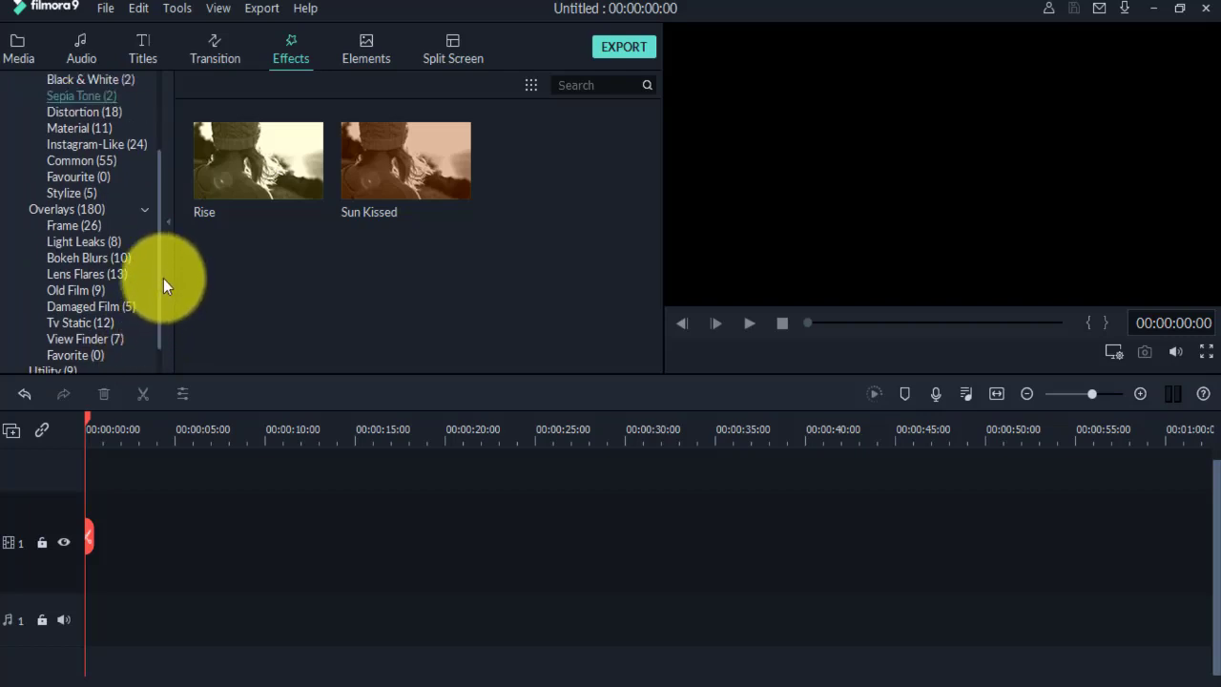
Look through the elements library, from the love elements to the badge elements.
{"action": "left_click", "coordinate": [374, 48]}
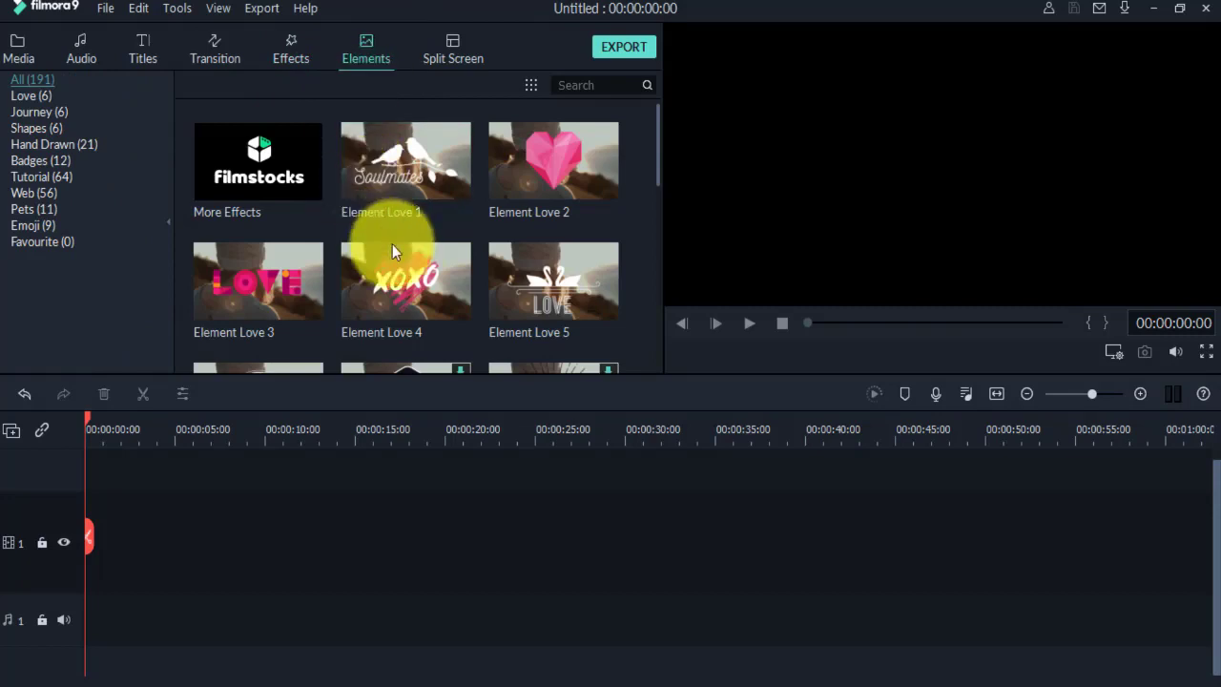
{"action": "left_click_drag", "start_coordinate": [657, 162], "coordinate": [640, 261]}
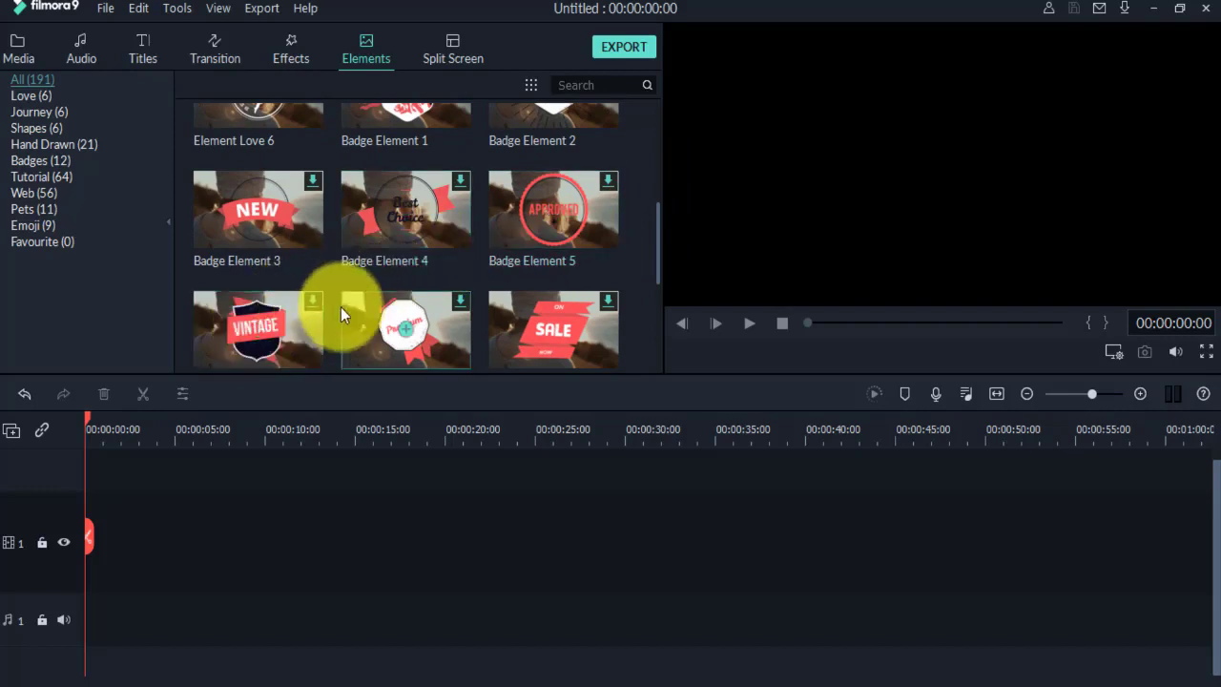
{"action": "mouse_move", "coordinate": [413, 307]}
{"action": "scroll", "coordinate": [406, 312], "scroll_direction": "up", "scroll_amount": 3}
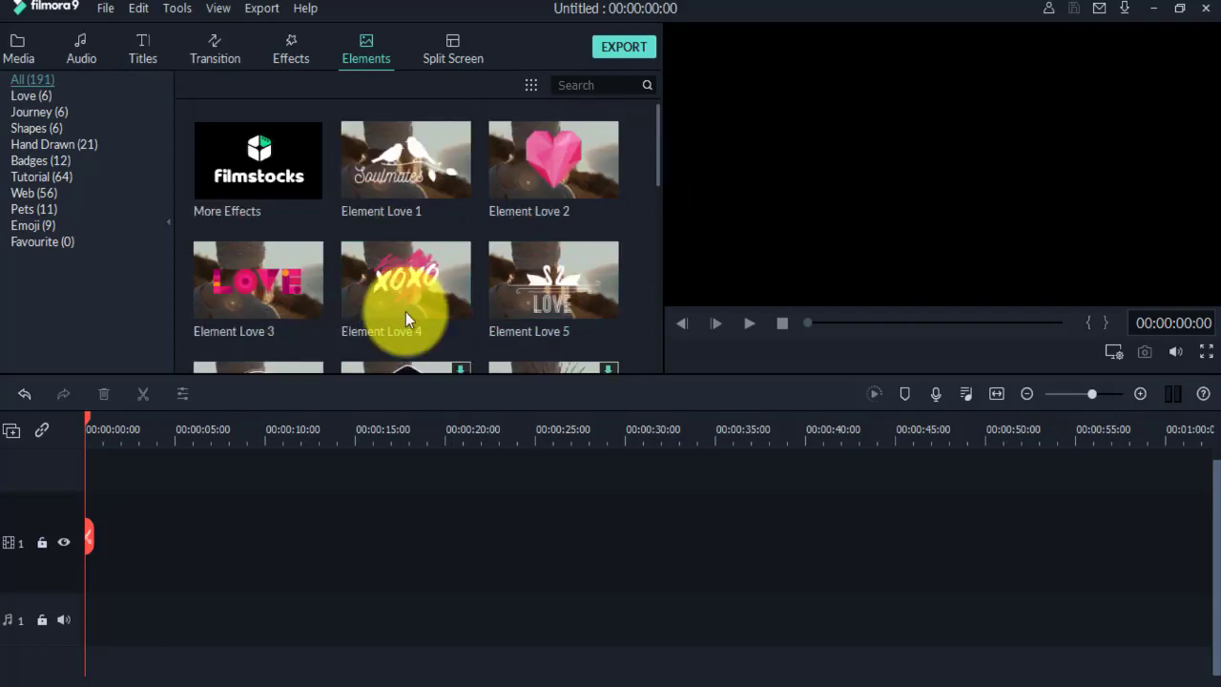
{"action": "scroll", "coordinate": [507, 279], "scroll_direction": "down", "scroll_amount": 3}
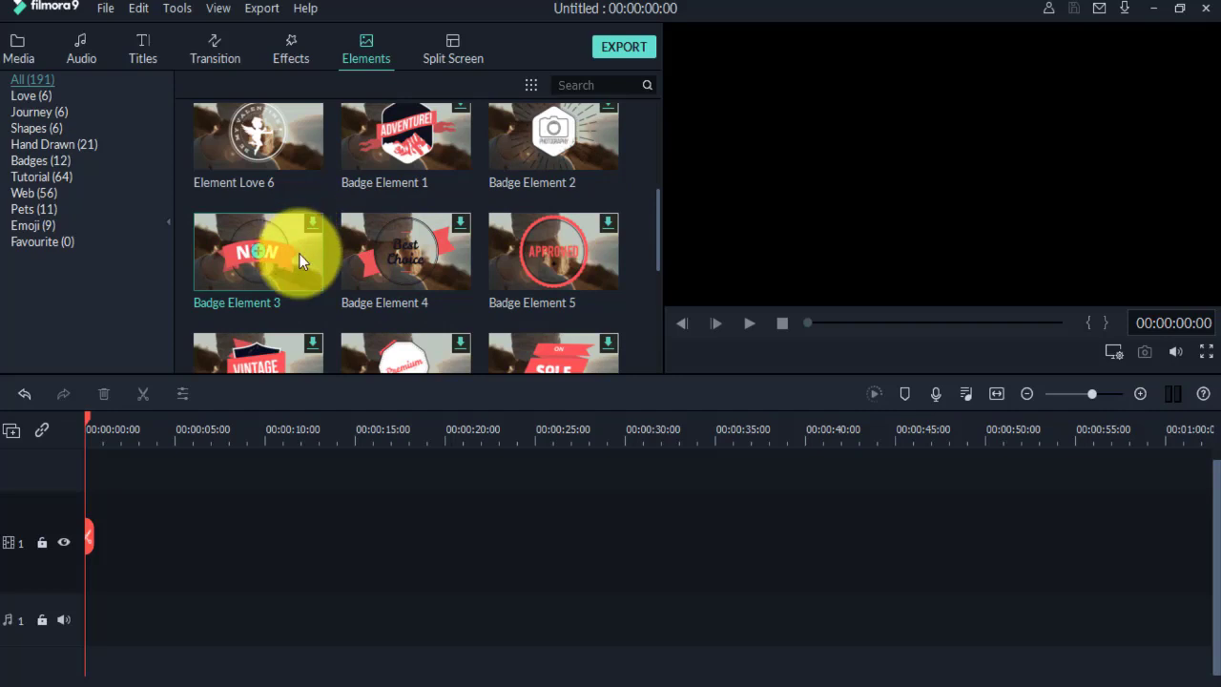
{"action": "scroll", "coordinate": [290, 277], "scroll_direction": "down", "scroll_amount": 3}
{"action": "scroll", "coordinate": [281, 295], "scroll_direction": "up", "scroll_amount": 3}
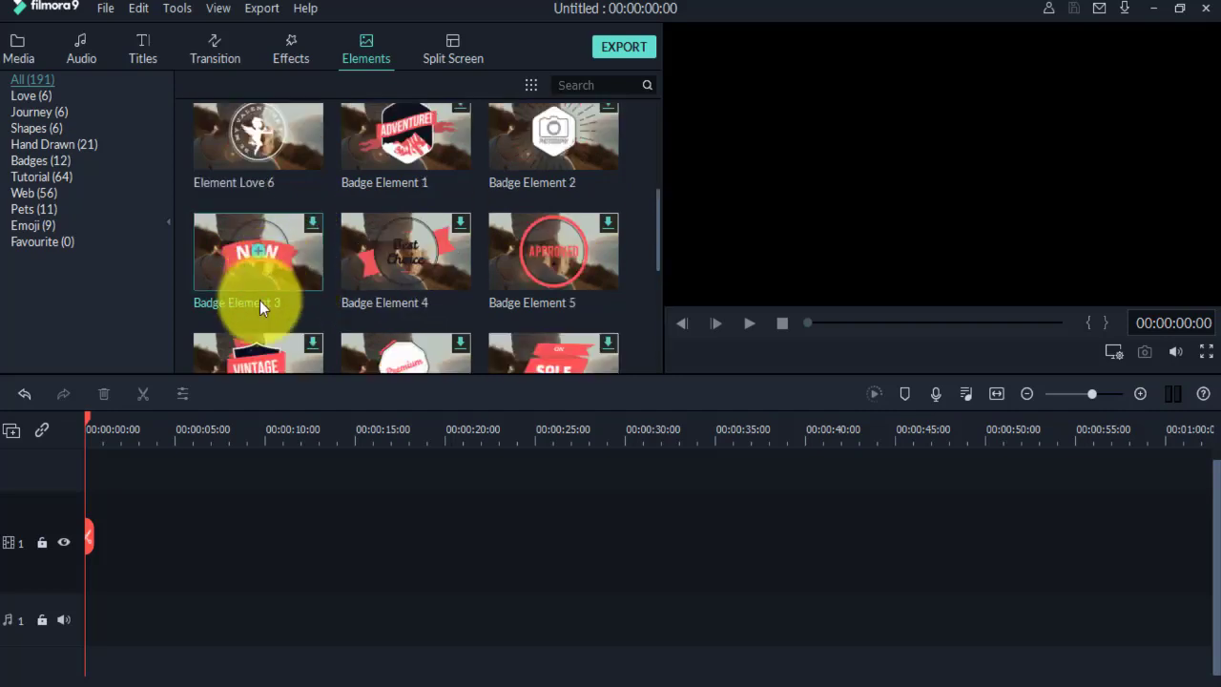
Preview the Vintage badge element from the start on the video track and remove it from the timeline.
{"action": "left_click", "coordinate": [258, 368]}
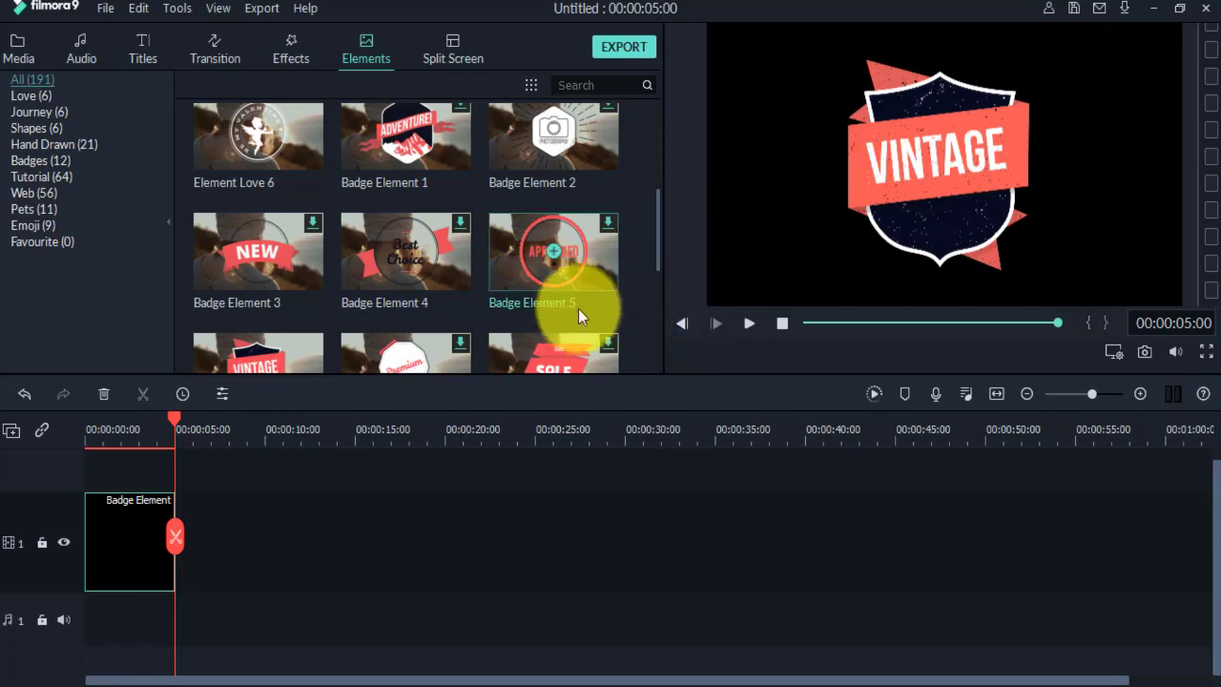
{"action": "left_click_drag", "start_coordinate": [173, 420], "coordinate": [48, 457]}
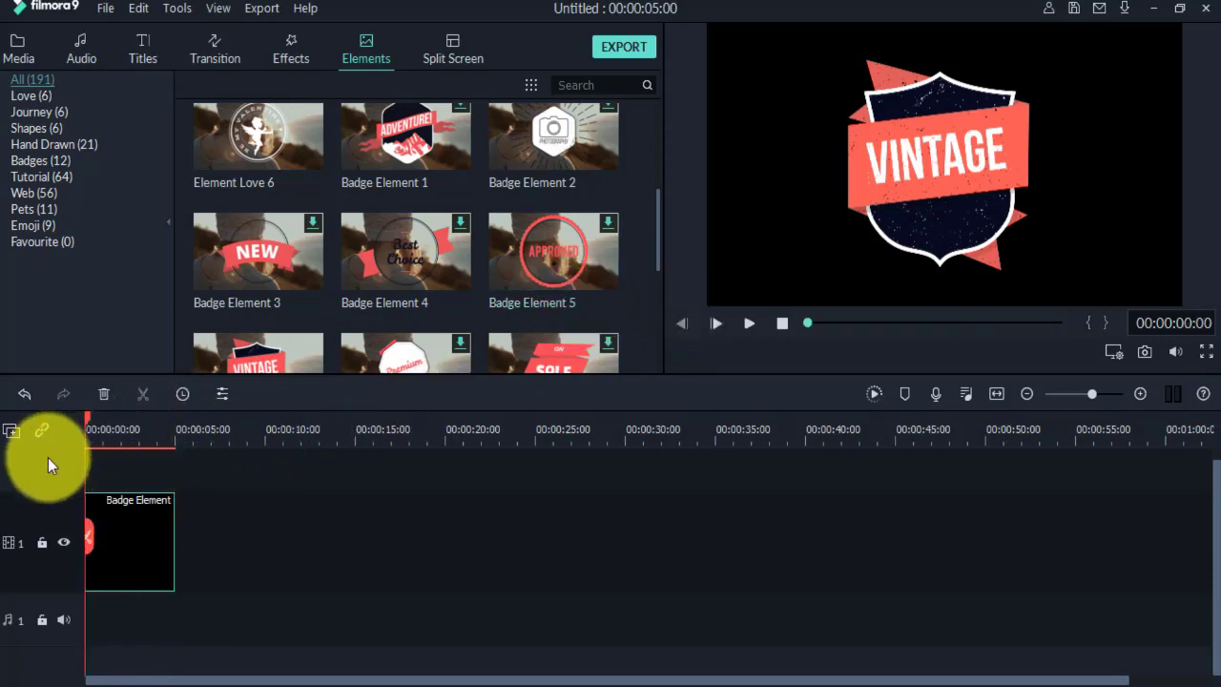
{"action": "key", "text": "space"}
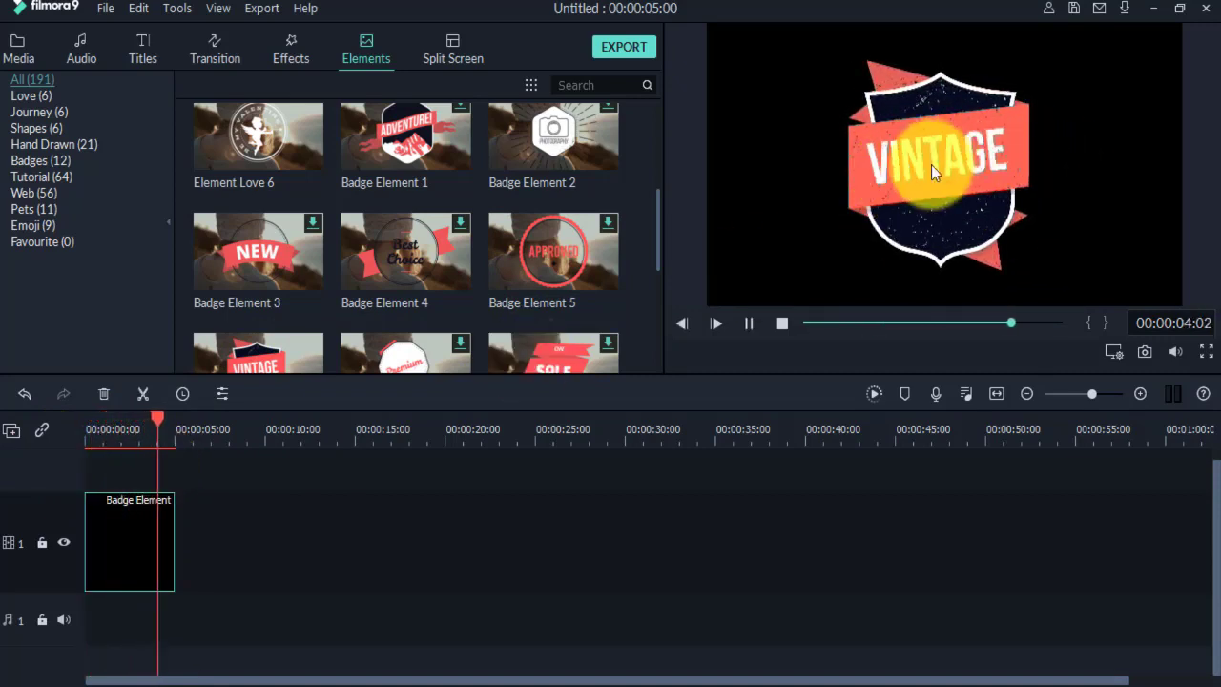
{"action": "left_click", "coordinate": [135, 523]}
{"action": "key", "text": "Delete"}
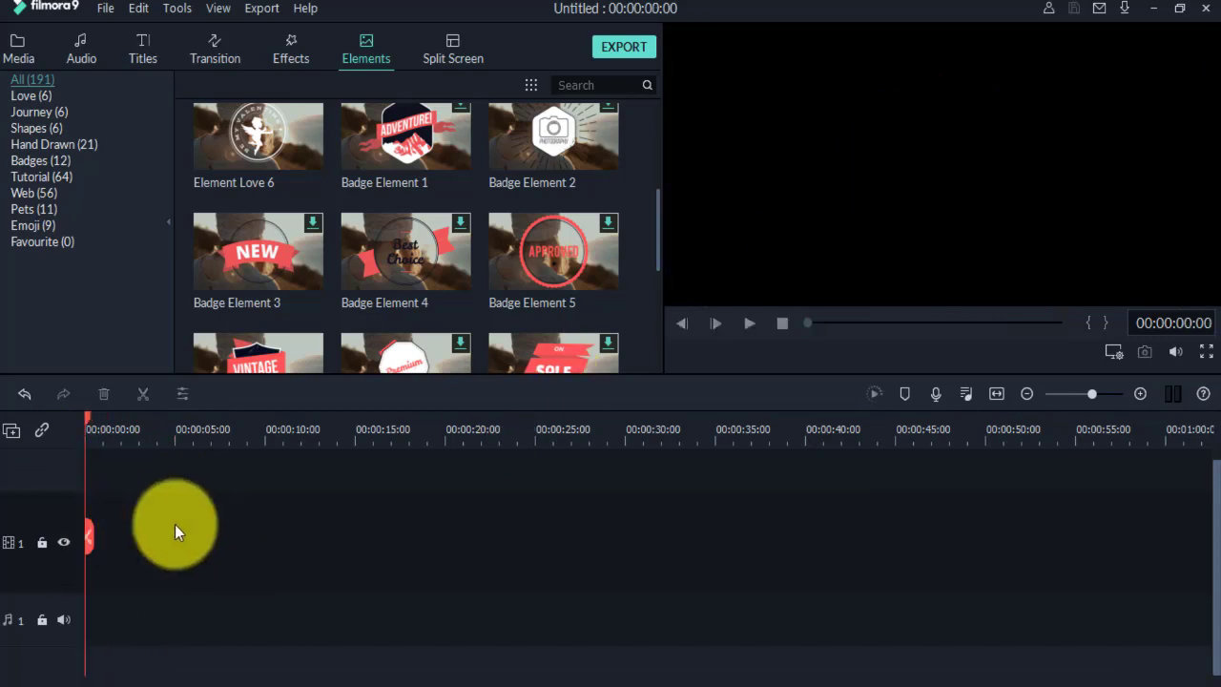
Look through the split screen layouts and preview the one with three vertical columns.
{"action": "left_click", "coordinate": [459, 42]}
{"action": "mouse_move", "coordinate": [389, 196]}
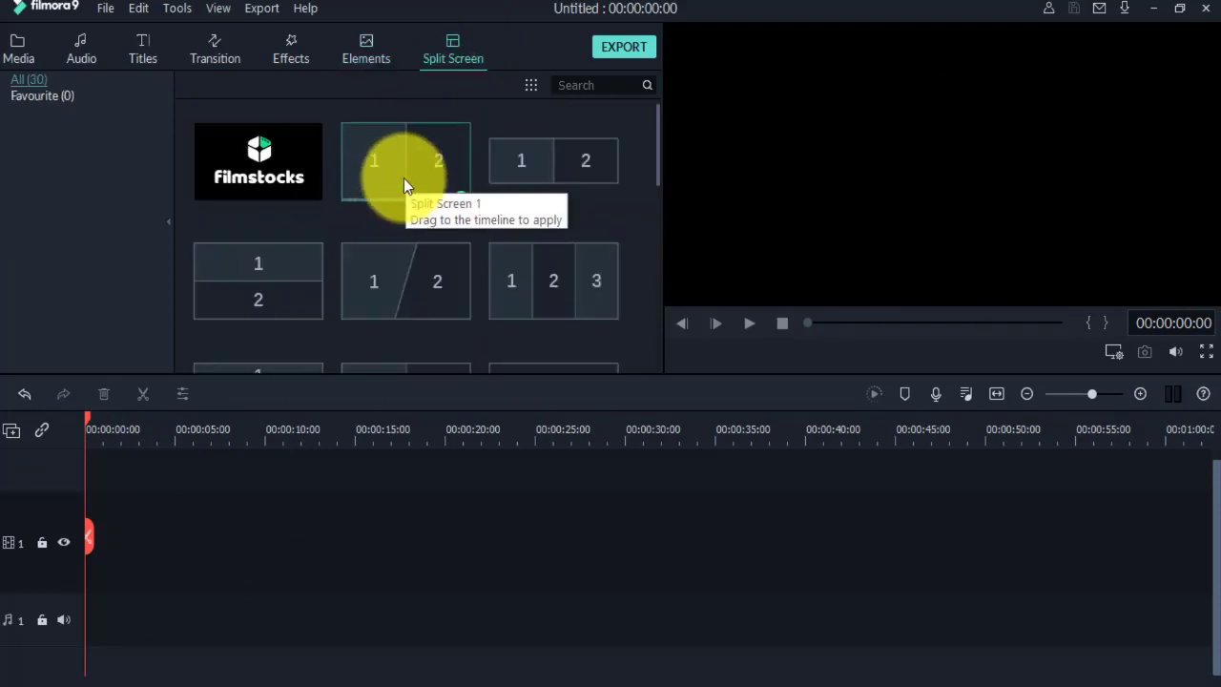
{"action": "mouse_move", "coordinate": [397, 249]}
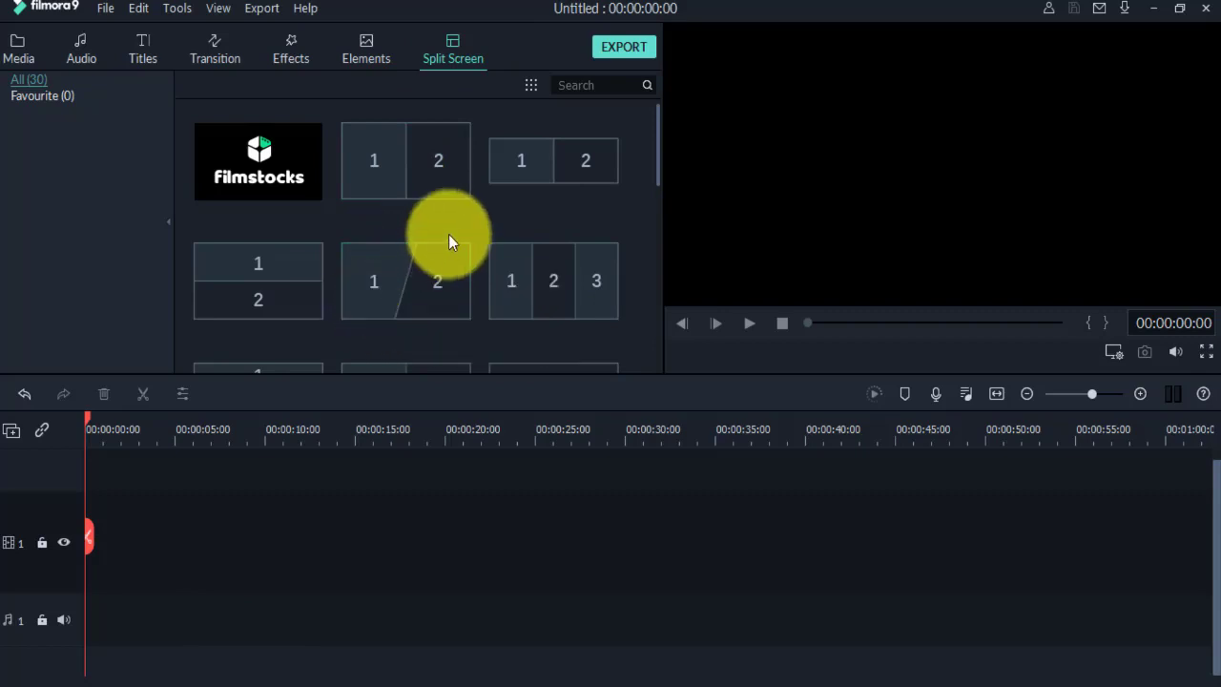
{"action": "scroll", "coordinate": [449, 239], "scroll_direction": "down", "scroll_amount": 3}
{"action": "mouse_move", "coordinate": [400, 275]}
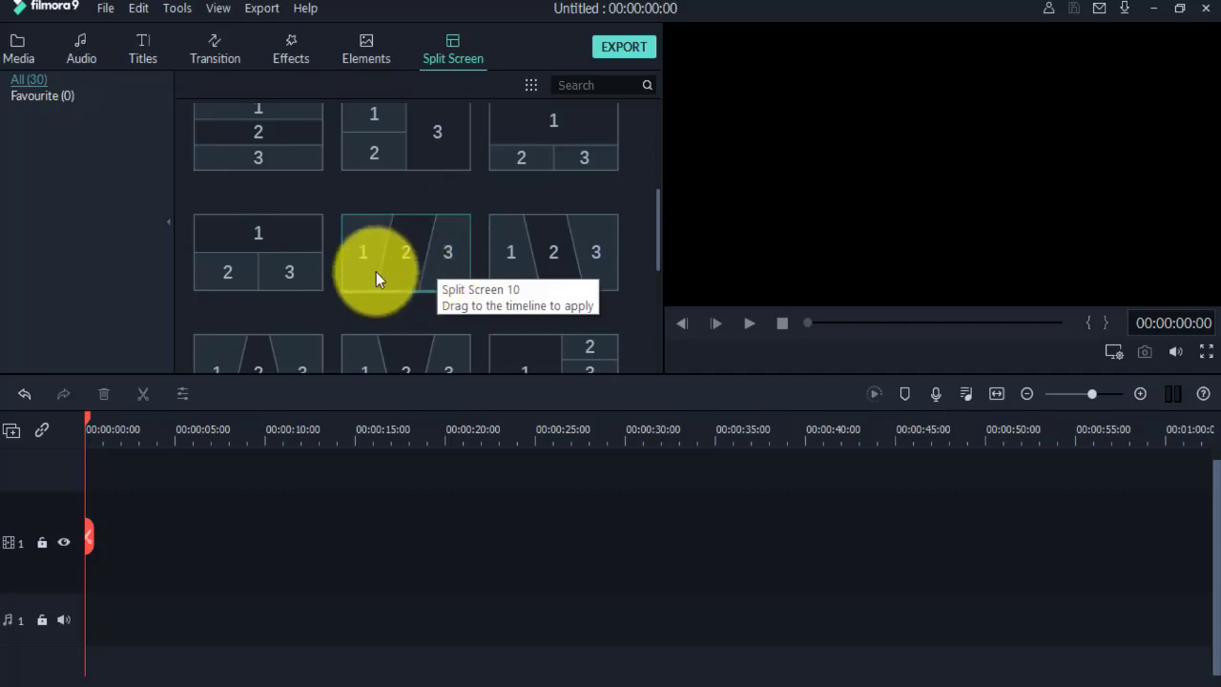
{"action": "mouse_move", "coordinate": [577, 241]}
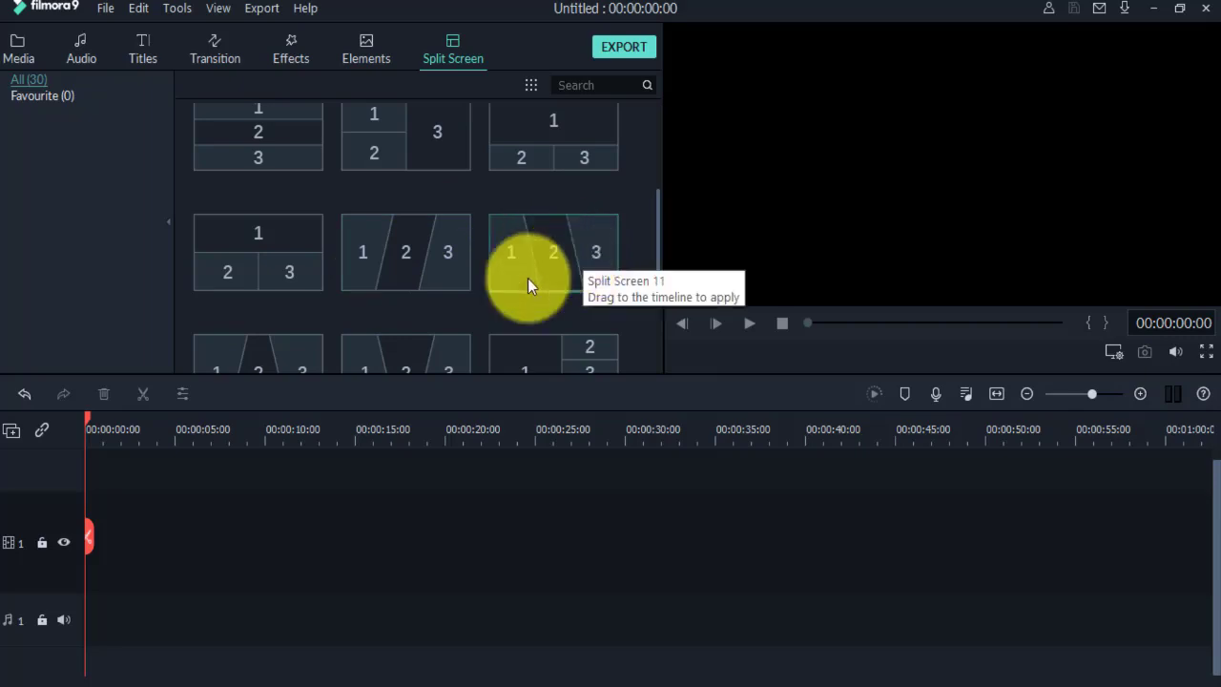
{"action": "scroll", "coordinate": [506, 281], "scroll_direction": "down", "scroll_amount": 5}
{"action": "scroll", "coordinate": [449, 271], "scroll_direction": "up", "scroll_amount": 6}
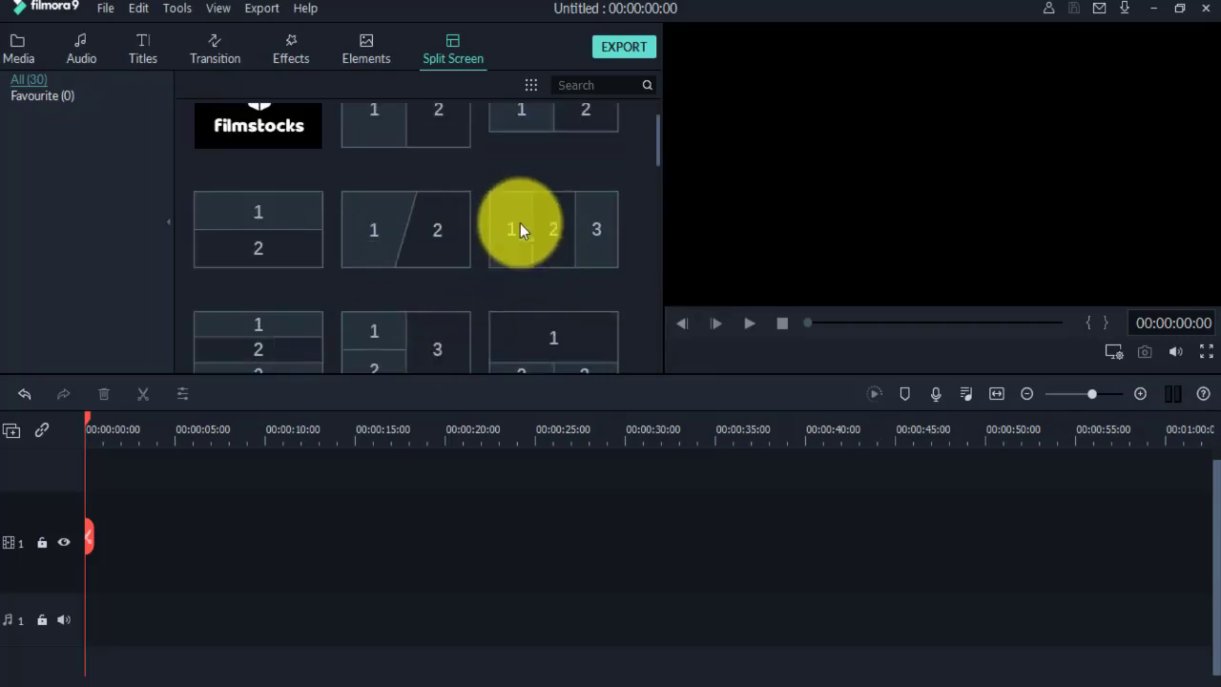
{"action": "left_click", "coordinate": [548, 275]}
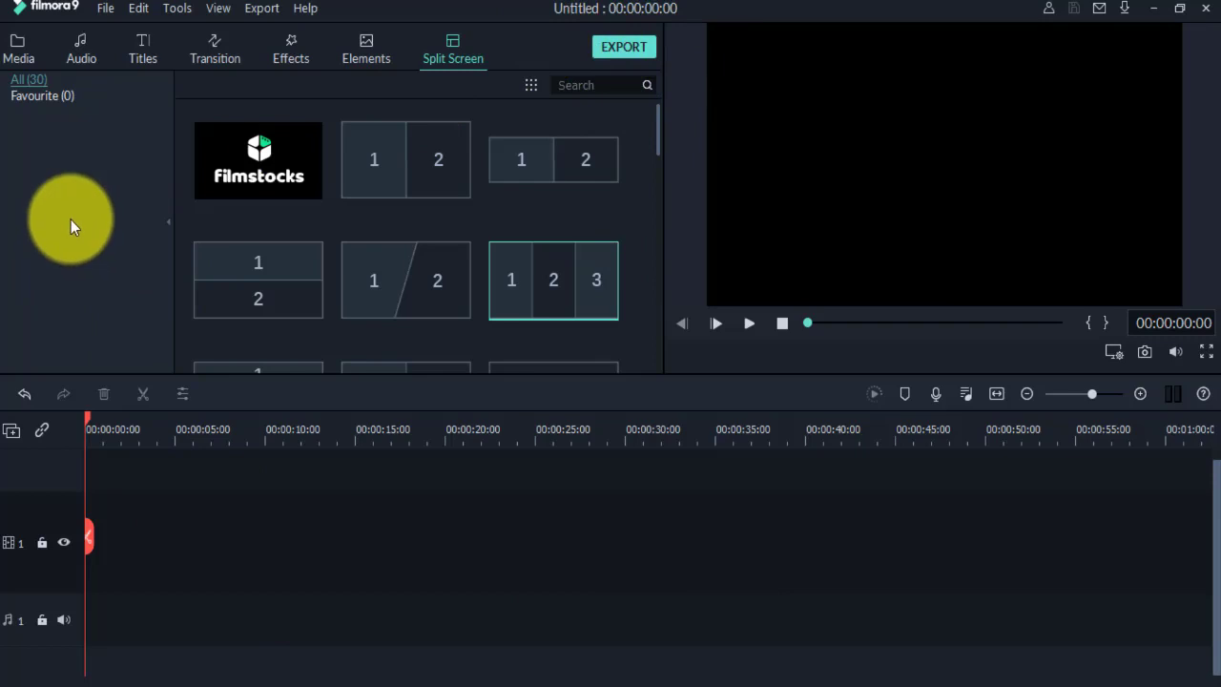
Import the video file _DSC0048.MOV from the Videos folder into the project media.
{"action": "left_click", "coordinate": [15, 61]}
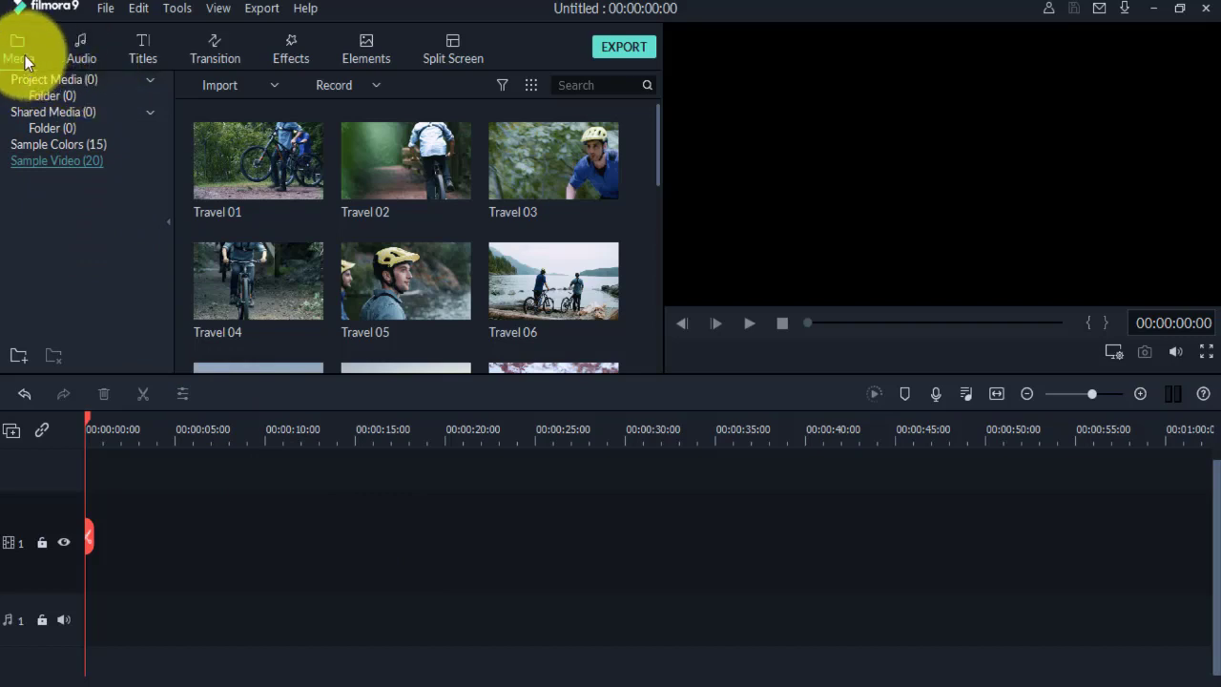
{"action": "left_click", "coordinate": [104, 8]}
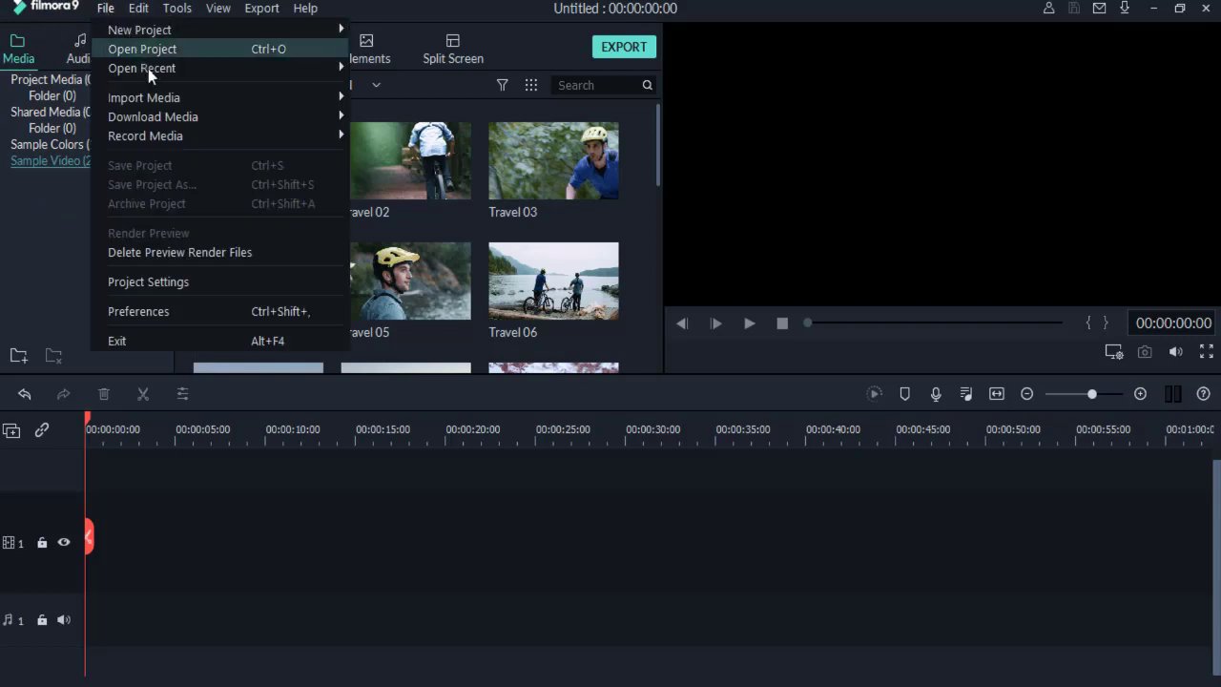
{"action": "mouse_move", "coordinate": [134, 105]}
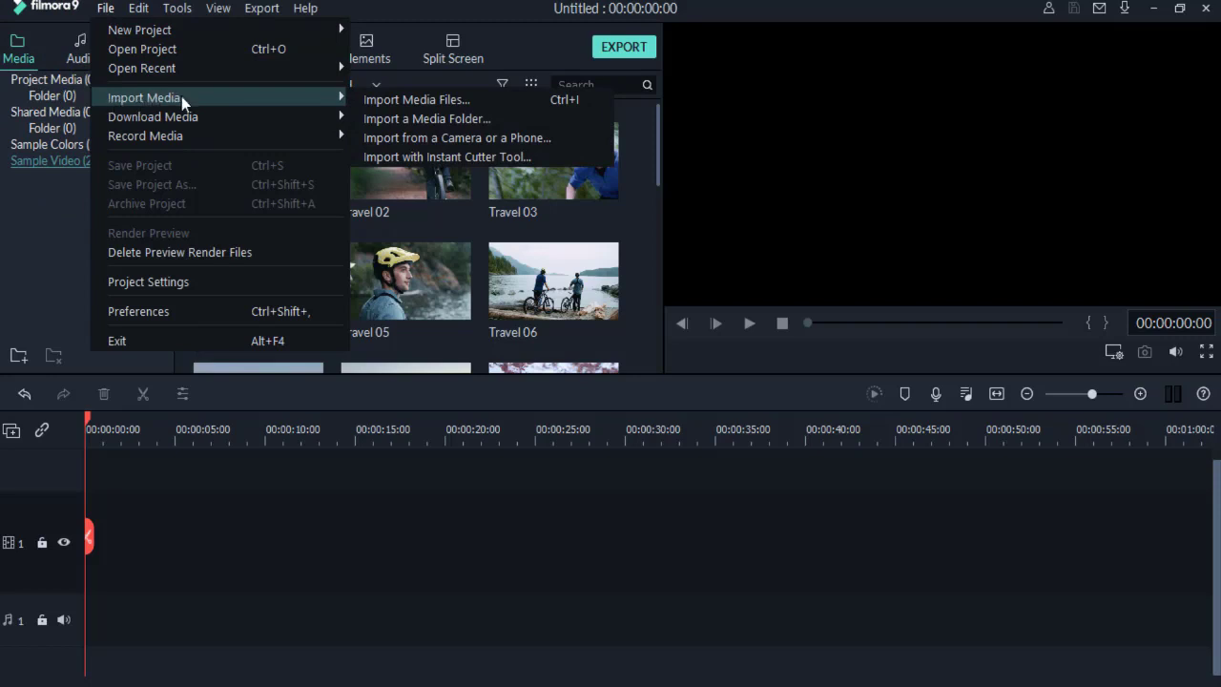
{"action": "left_click", "coordinate": [419, 99]}
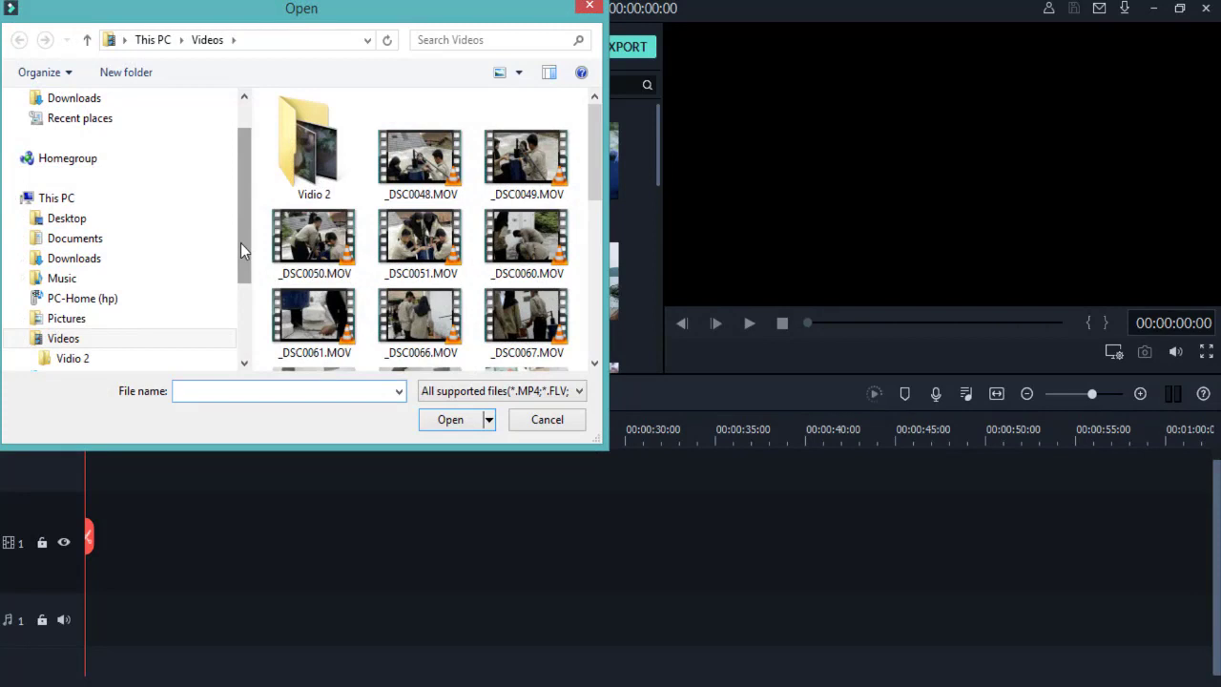
{"action": "scroll", "coordinate": [593, 204], "scroll_direction": "down", "scroll_amount": 1}
{"action": "mouse_move", "coordinate": [593, 204]}
{"action": "left_mouse_down"}
{"action": "mouse_move", "coordinate": [591, 239]}
{"action": "mouse_move", "coordinate": [592, 184]}
{"action": "left_mouse_up"}
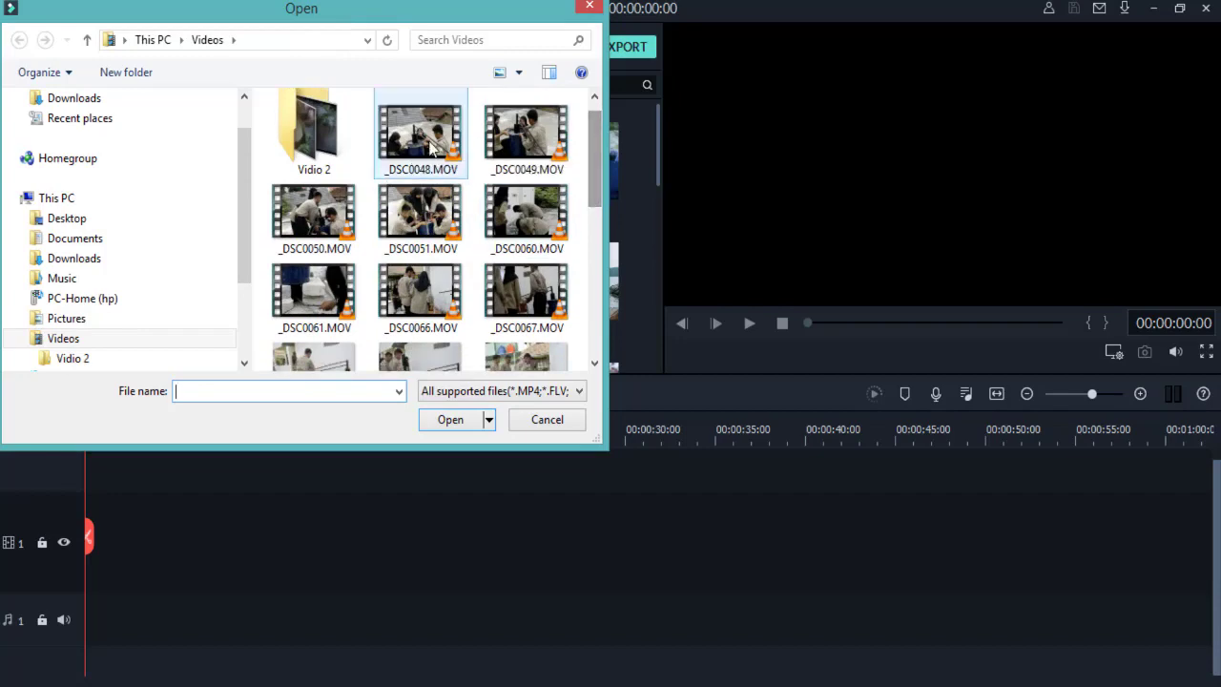
{"action": "left_click", "coordinate": [428, 143]}
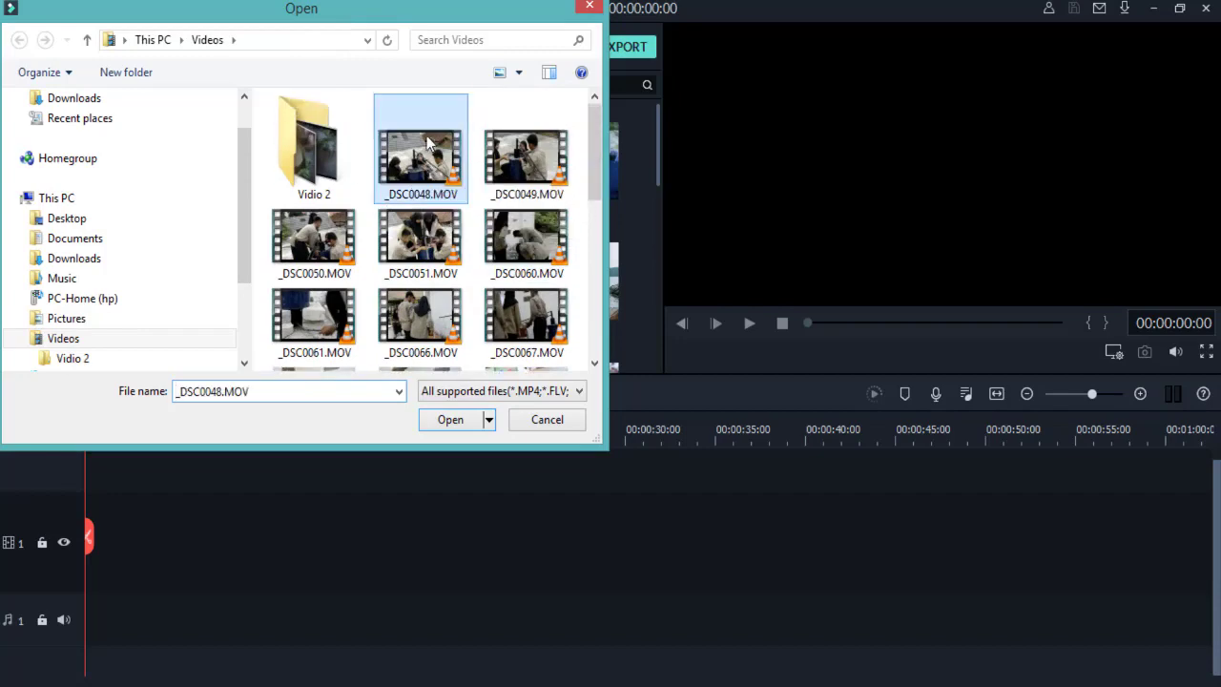
{"action": "left_click", "coordinate": [454, 421]}
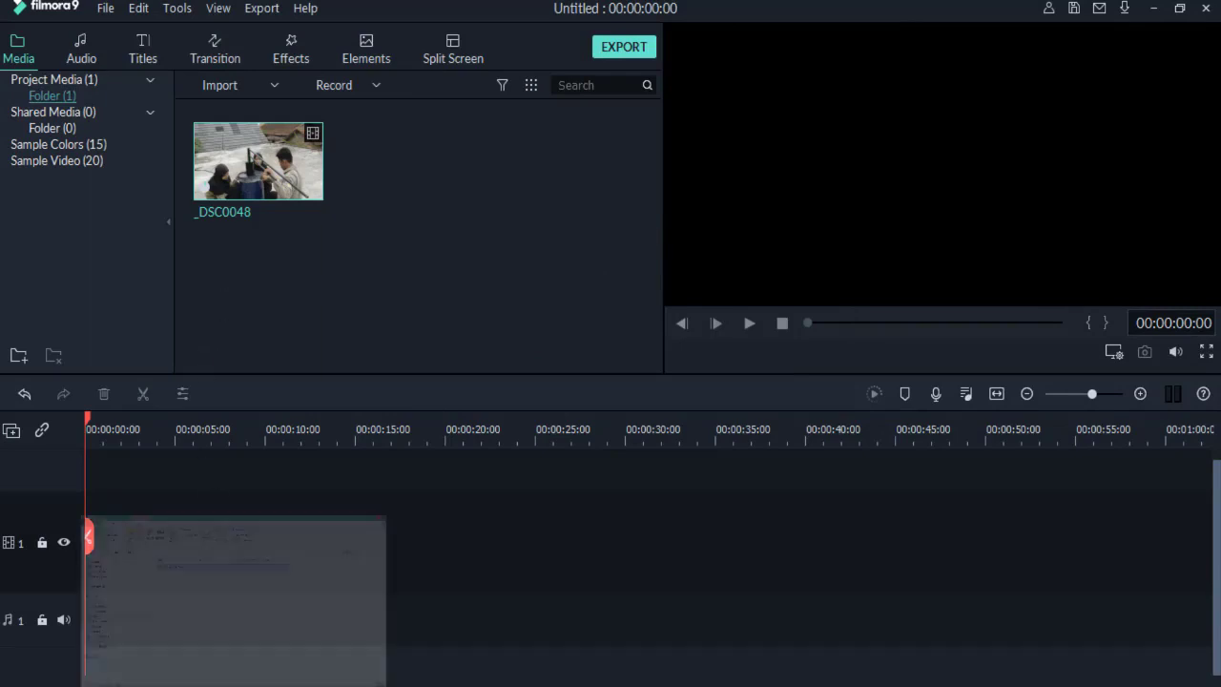
Switch to File Explorer and bring _DSC0049.MOV from the Videos folder into the Filmora project media.
{"action": "left_click", "coordinate": [168, 682]}
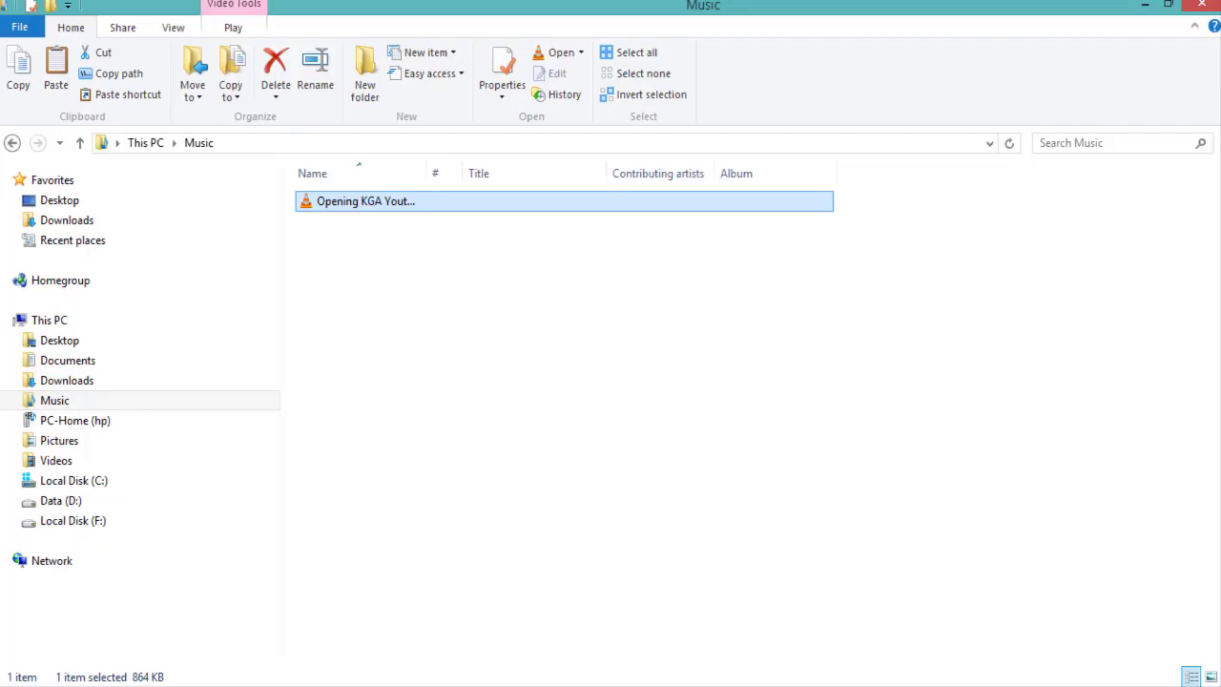
{"action": "left_click", "coordinate": [95, 463]}
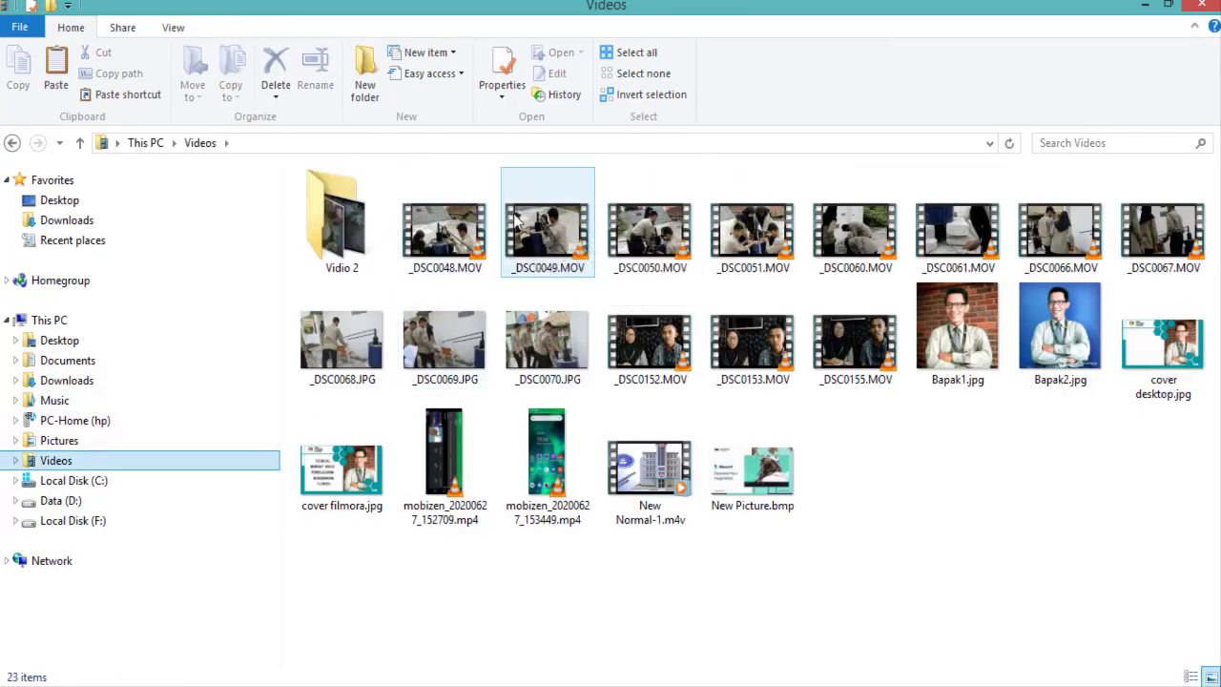
{"action": "left_click_drag", "start_coordinate": [540, 243], "coordinate": [388, 209]}
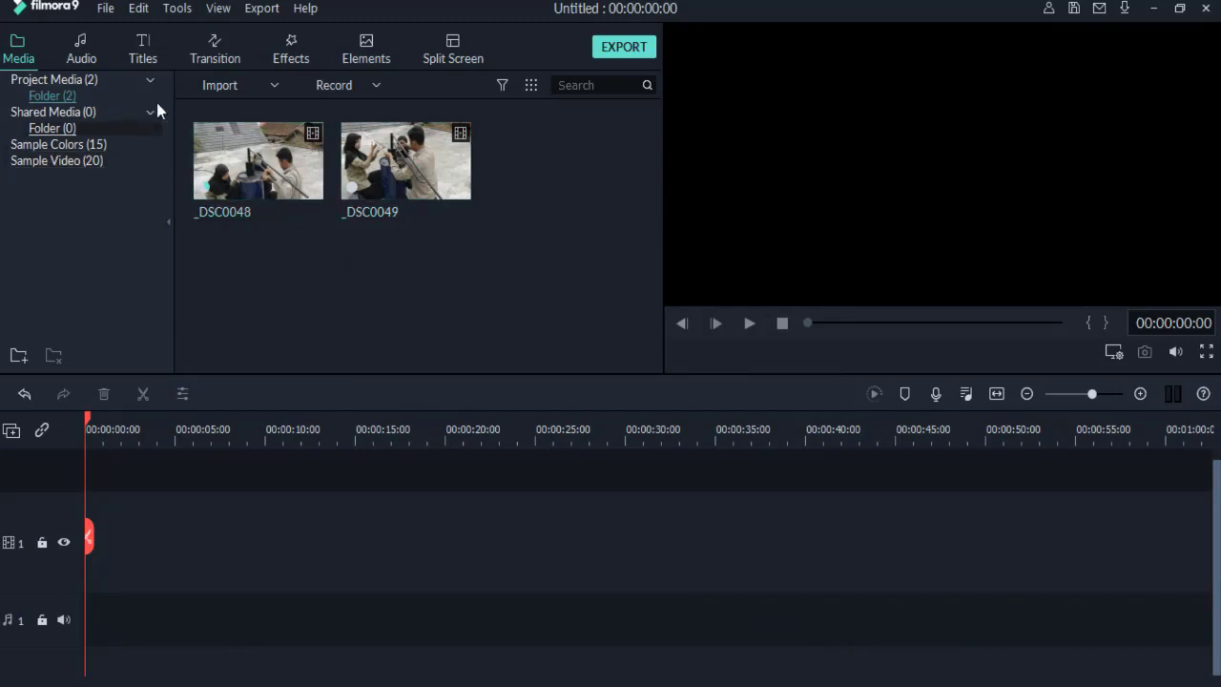
{"action": "left_click", "coordinate": [106, 12]}
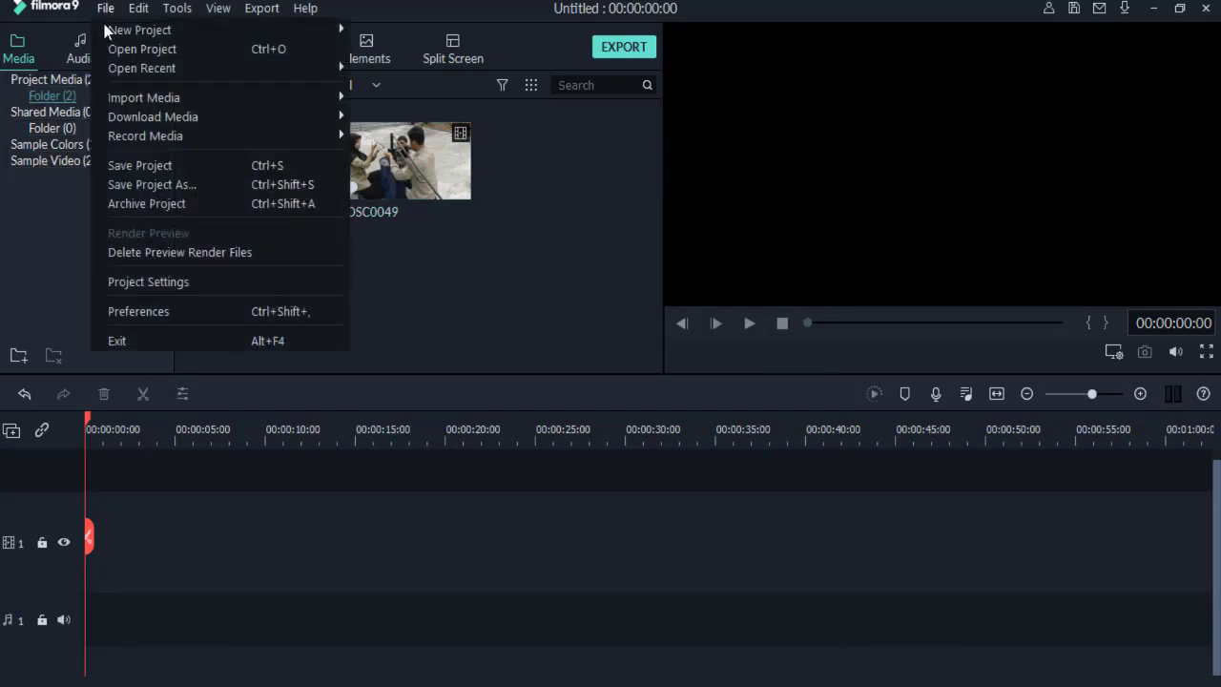
{"action": "mouse_move", "coordinate": [129, 96]}
{"action": "left_click", "coordinate": [436, 295]}
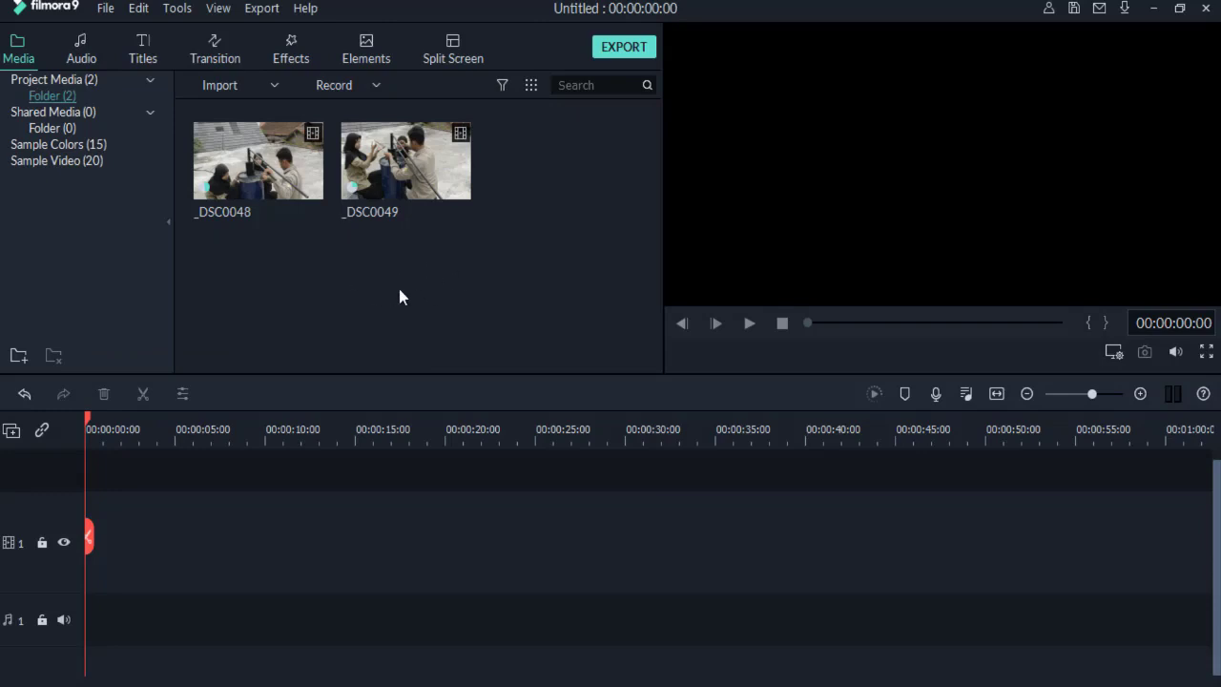
Import all files from _DSC0050.MOV through _DSC0155.MOV into the project media together and look through the imported clips.
{"action": "left_click", "coordinate": [107, 10]}
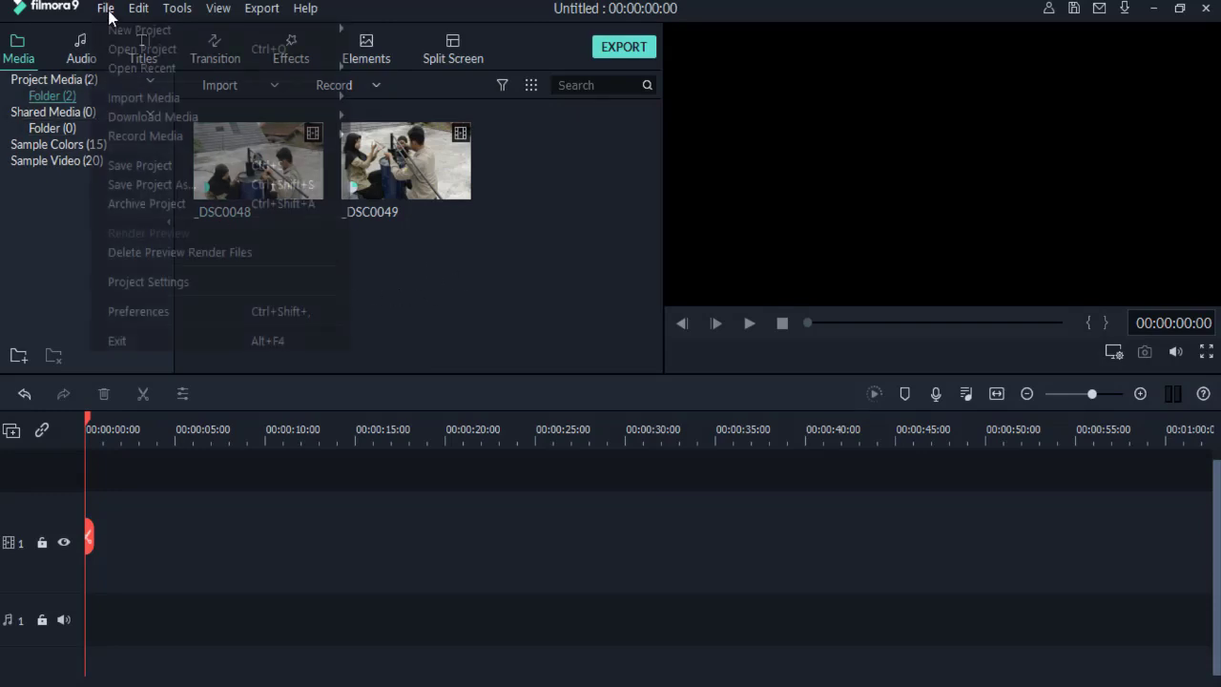
{"action": "mouse_move", "coordinate": [159, 95]}
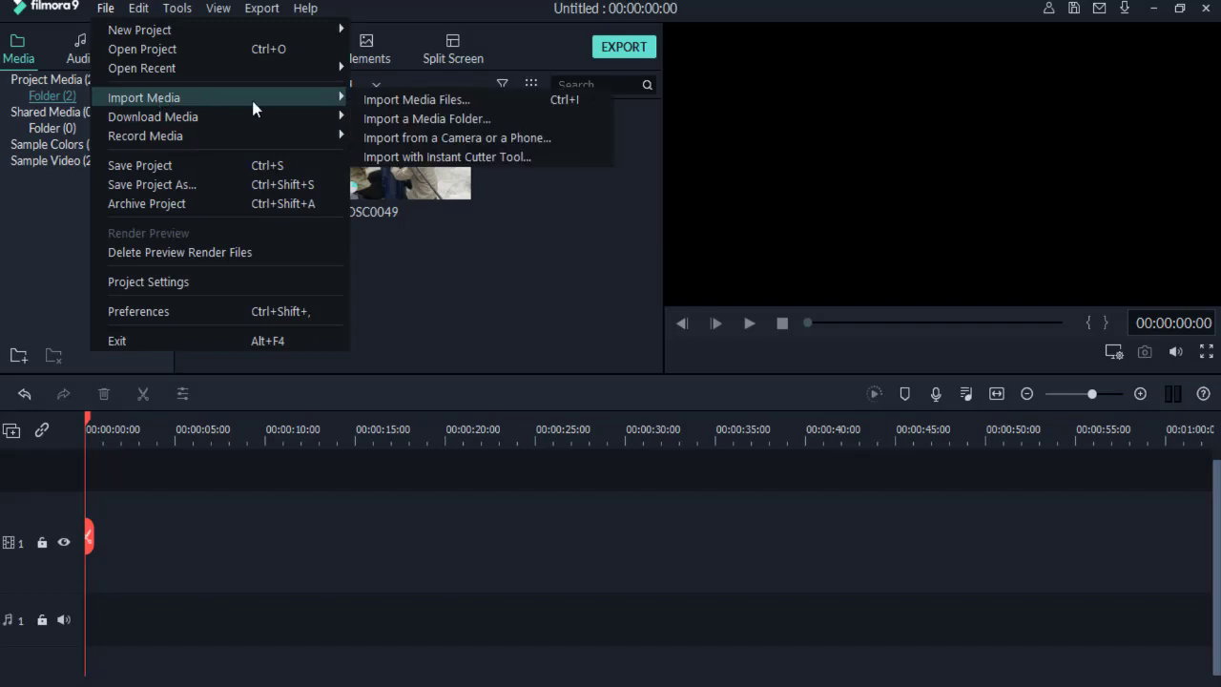
{"action": "left_click", "coordinate": [395, 97]}
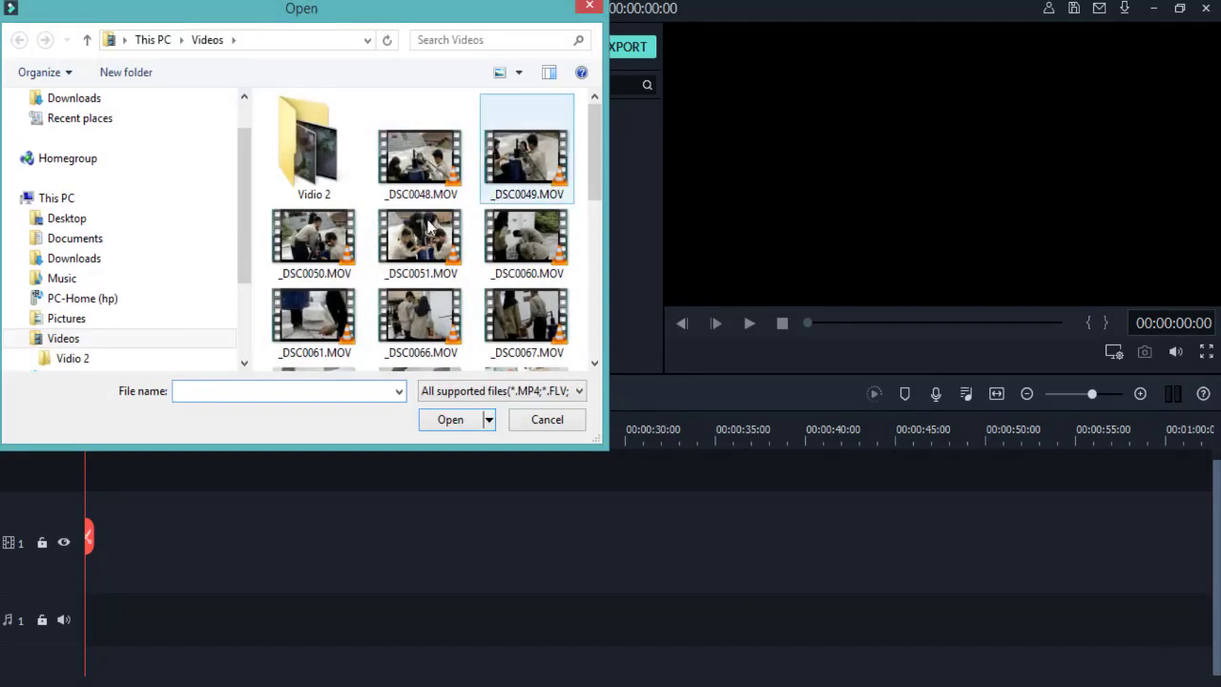
{"action": "left_click", "coordinate": [327, 222]}
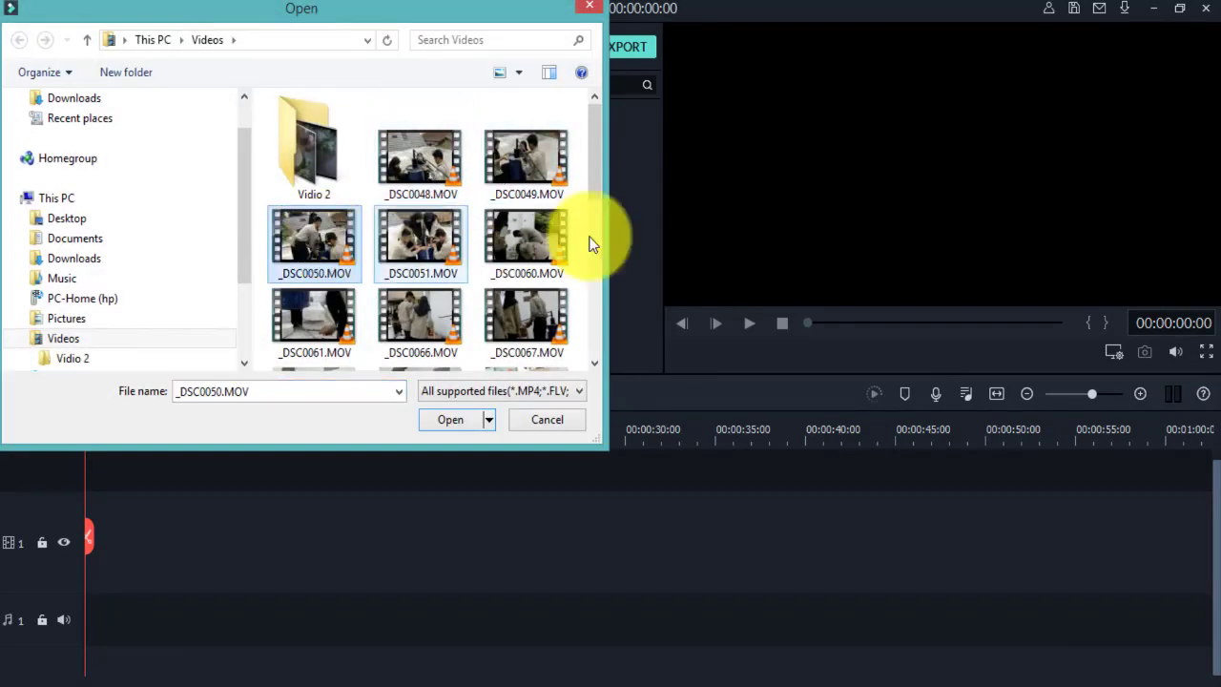
{"action": "left_click_drag", "start_coordinate": [594, 187], "coordinate": [588, 242]}
{"action": "scroll", "coordinate": [591, 272], "scroll_direction": "down", "scroll_amount": 2}
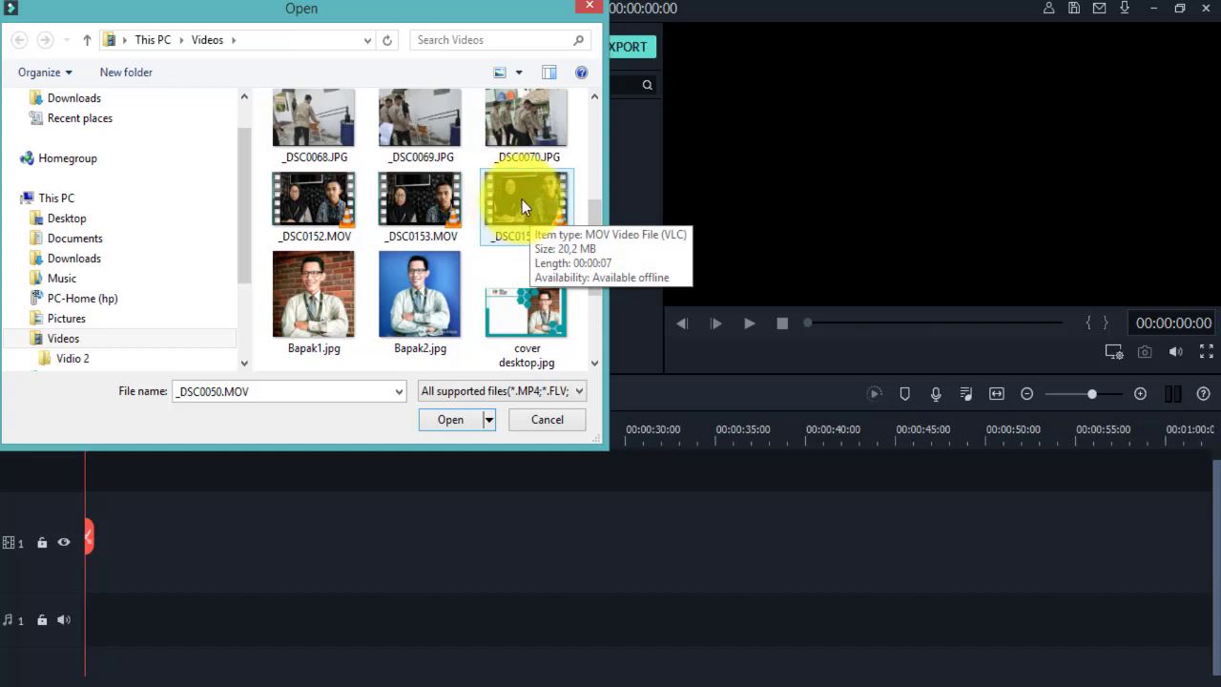
{"action": "left_click", "coordinate": [522, 199], "text": "shift"}
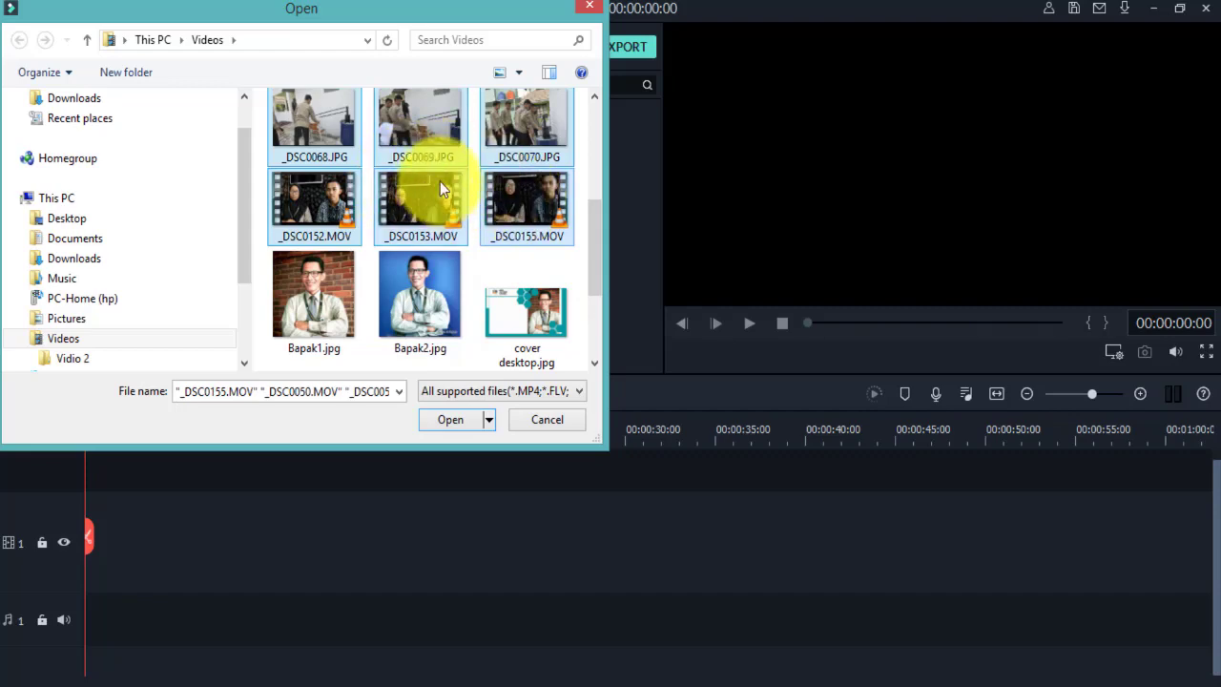
{"action": "left_click", "coordinate": [450, 420]}
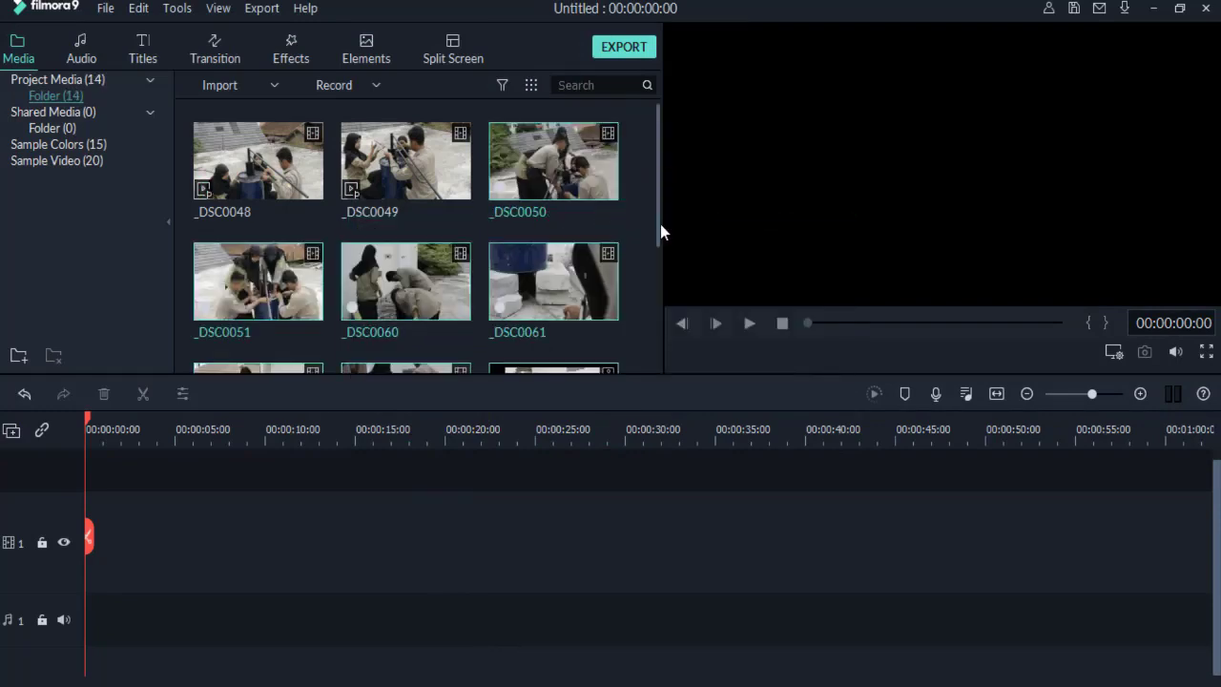
{"action": "left_click_drag", "start_coordinate": [660, 224], "coordinate": [651, 321]}
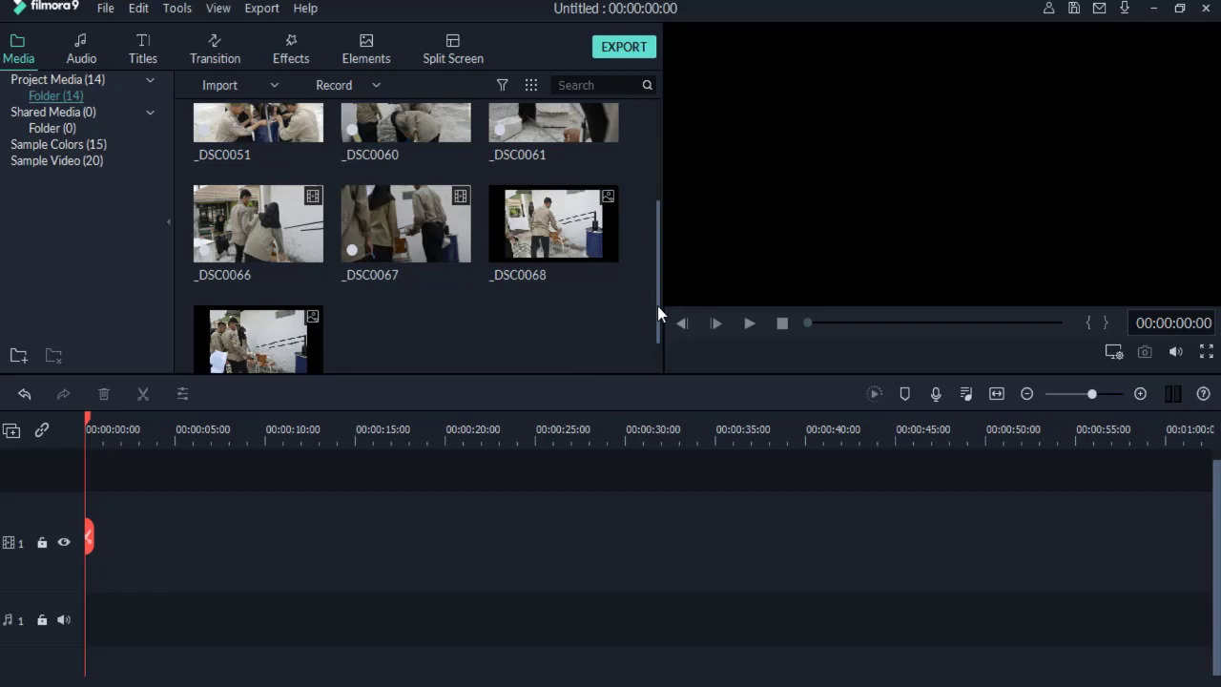
{"action": "left_click_drag", "start_coordinate": [657, 305], "coordinate": [664, 200]}
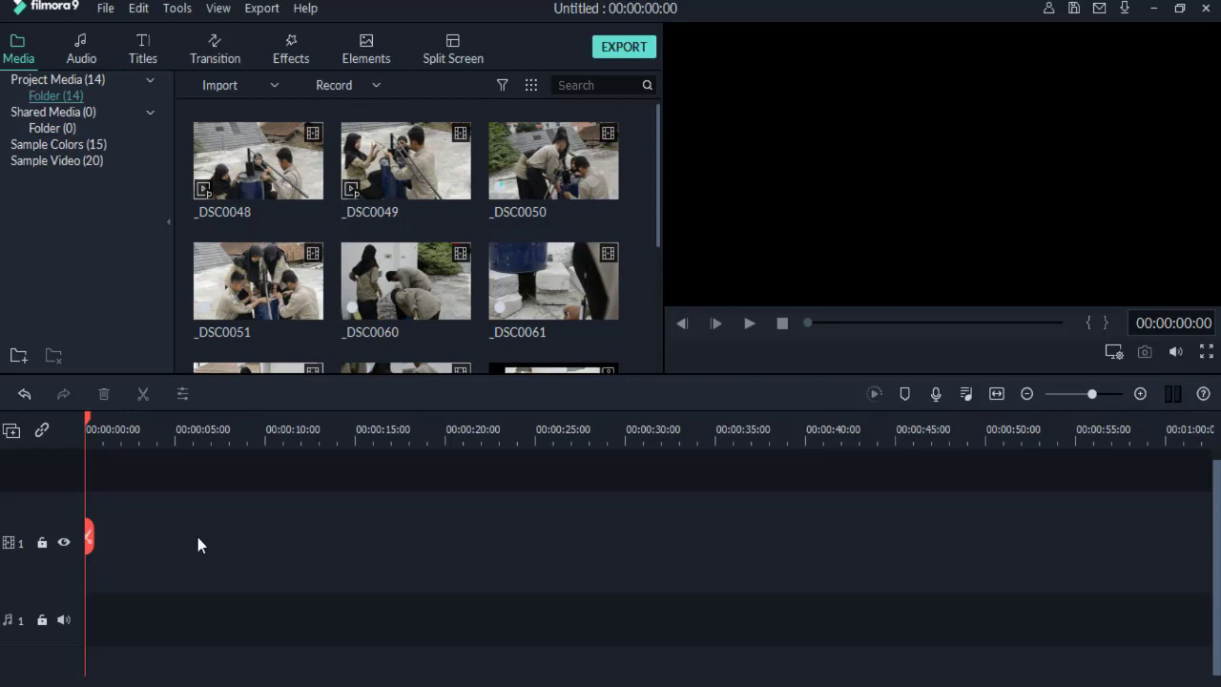
Preview the Opener 5 title from the openers on video track 1 and remove it from the timeline.
{"action": "left_click", "coordinate": [142, 45]}
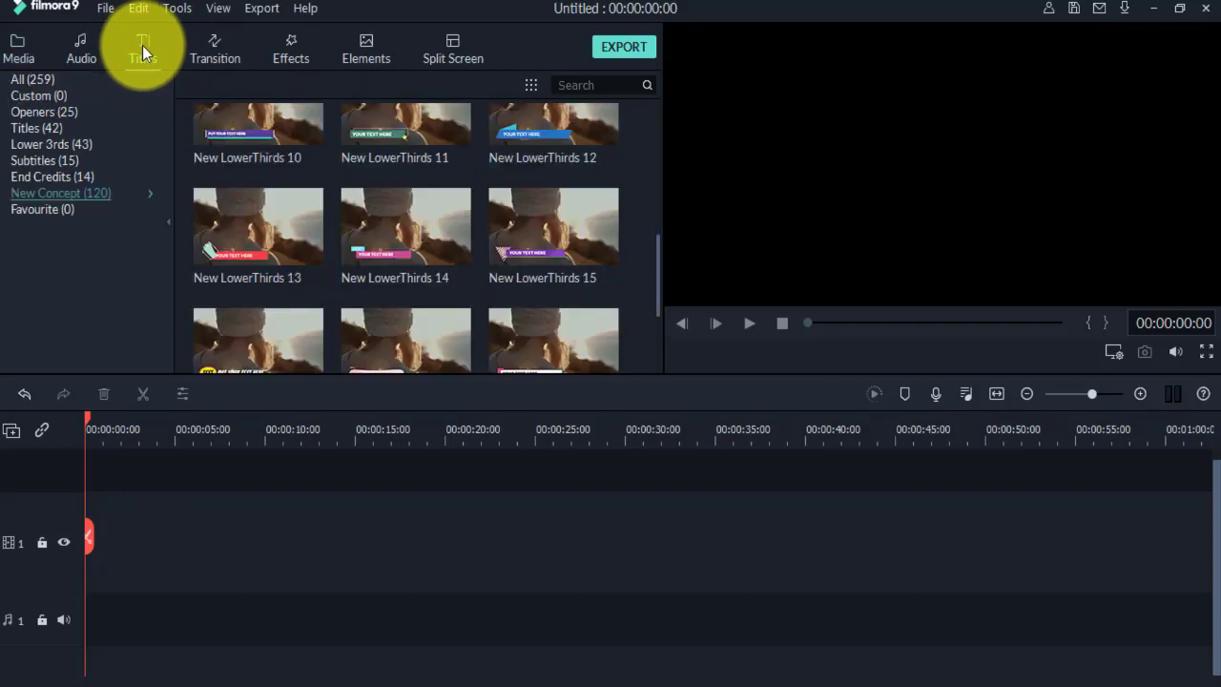
{"action": "left_click", "coordinate": [46, 112]}
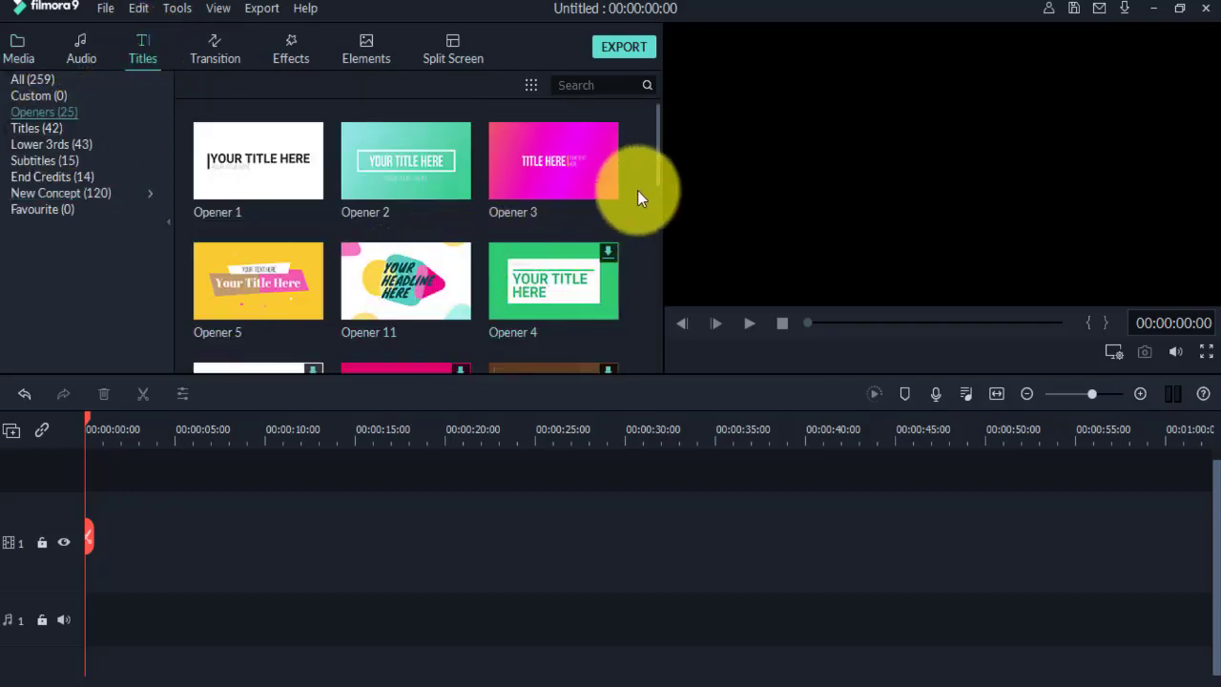
{"action": "scroll", "coordinate": [654, 191], "scroll_direction": "down", "scroll_amount": 1}
{"action": "scroll", "coordinate": [651, 196], "scroll_direction": "down", "scroll_amount": 2}
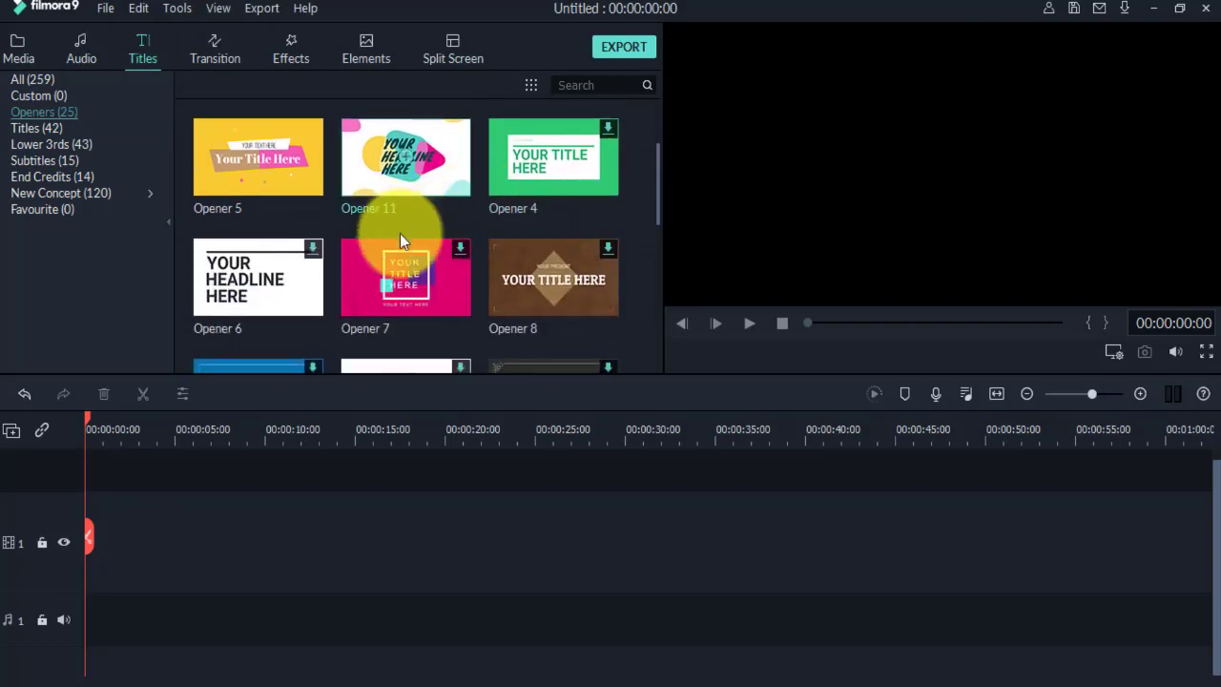
{"action": "left_click", "coordinate": [257, 158]}
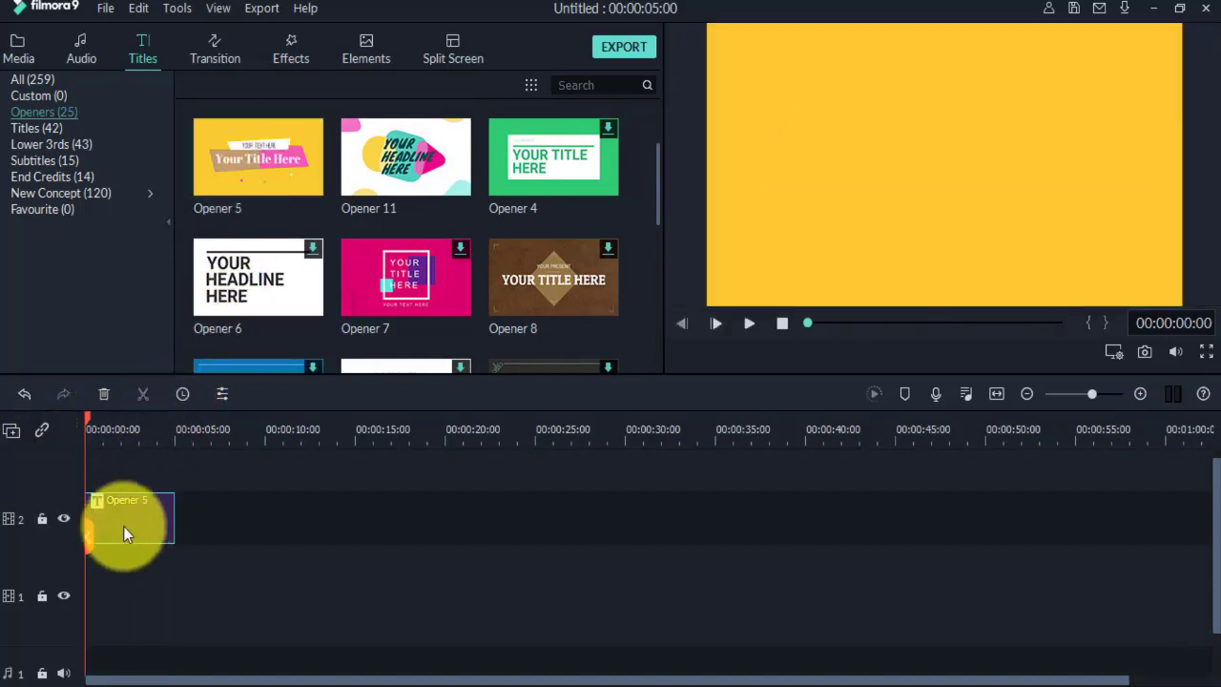
{"action": "left_click_drag", "start_coordinate": [123, 525], "coordinate": [130, 568]}
{"action": "key", "text": "space"}
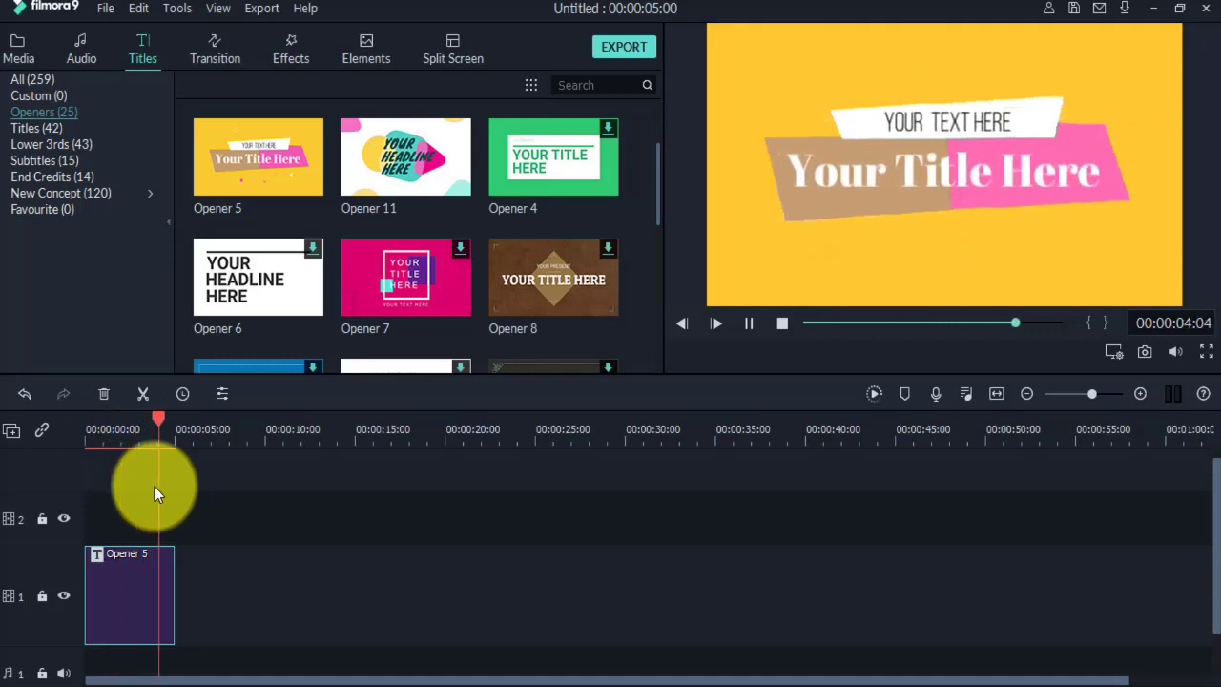
{"action": "key", "text": "space"}
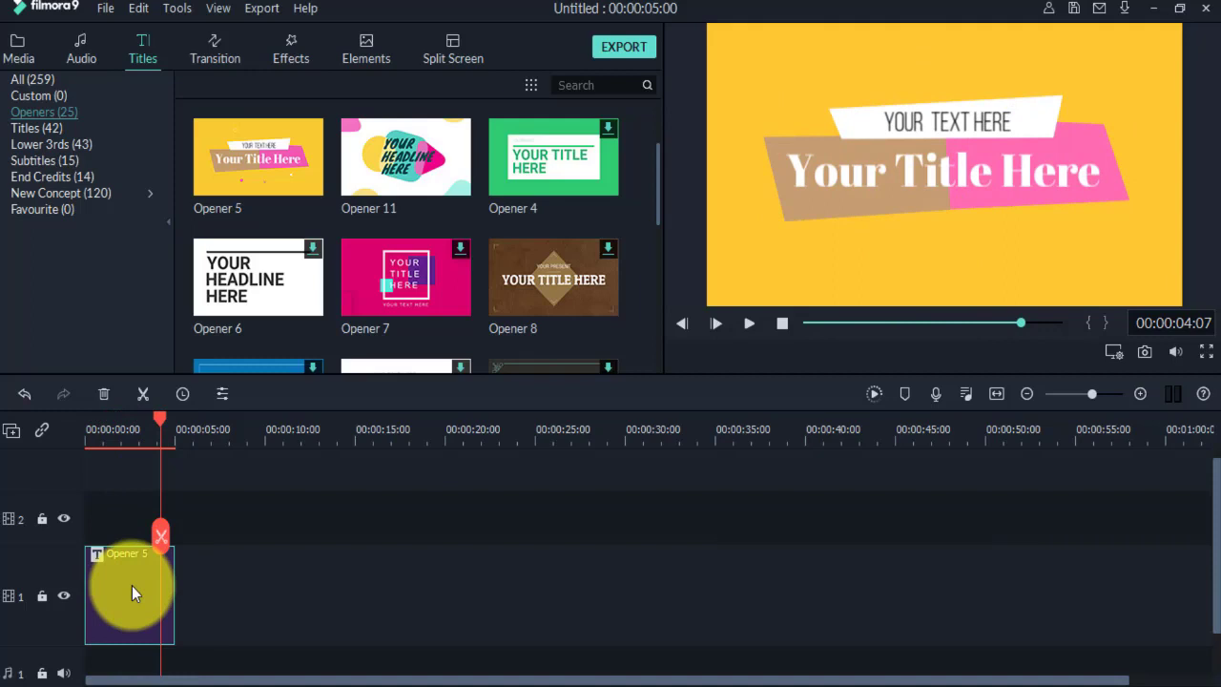
{"action": "key", "text": "Delete"}
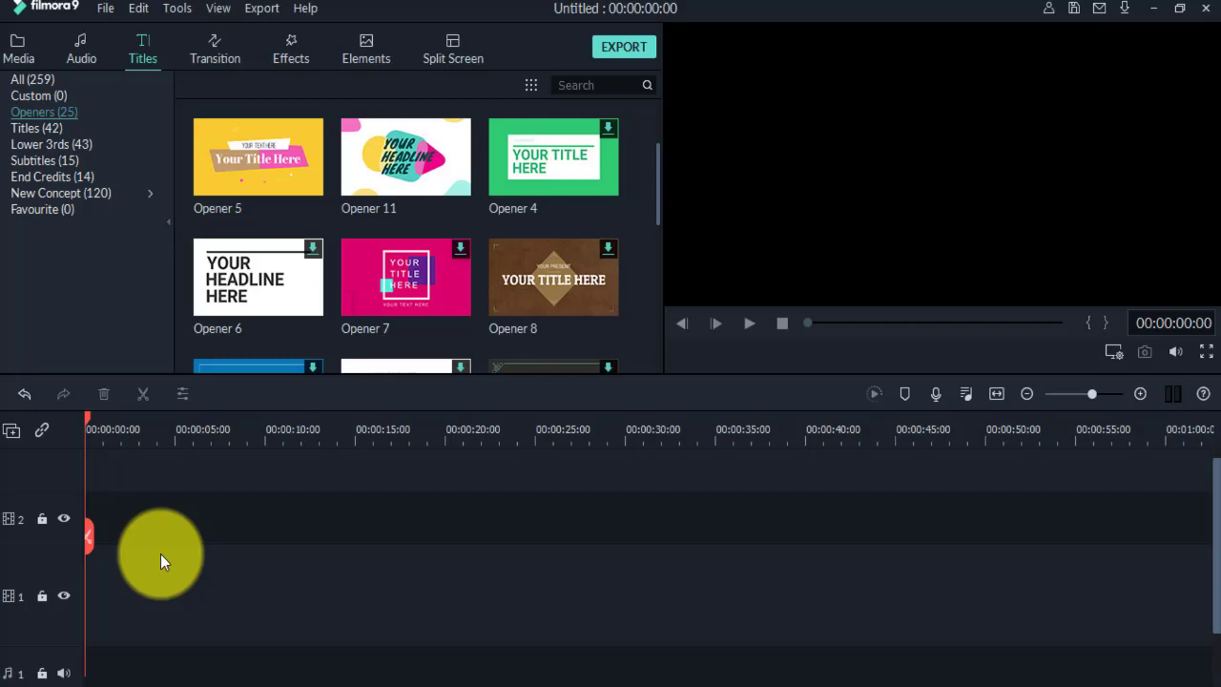
Switch to File Explorer, place Opening KGA Youtube.mp4 from the Music folder at the start of Filmora's video track 1, and return the playhead to the beginning.
{"action": "left_click", "coordinate": [143, 683]}
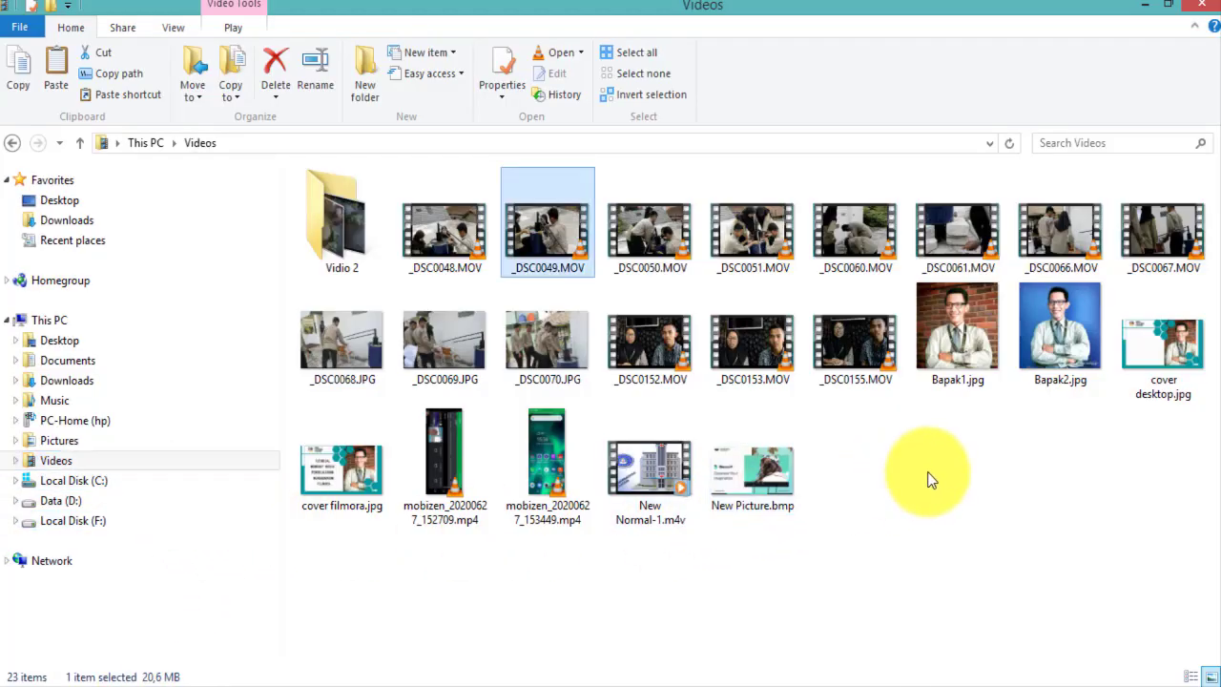
{"action": "left_click", "coordinate": [112, 402]}
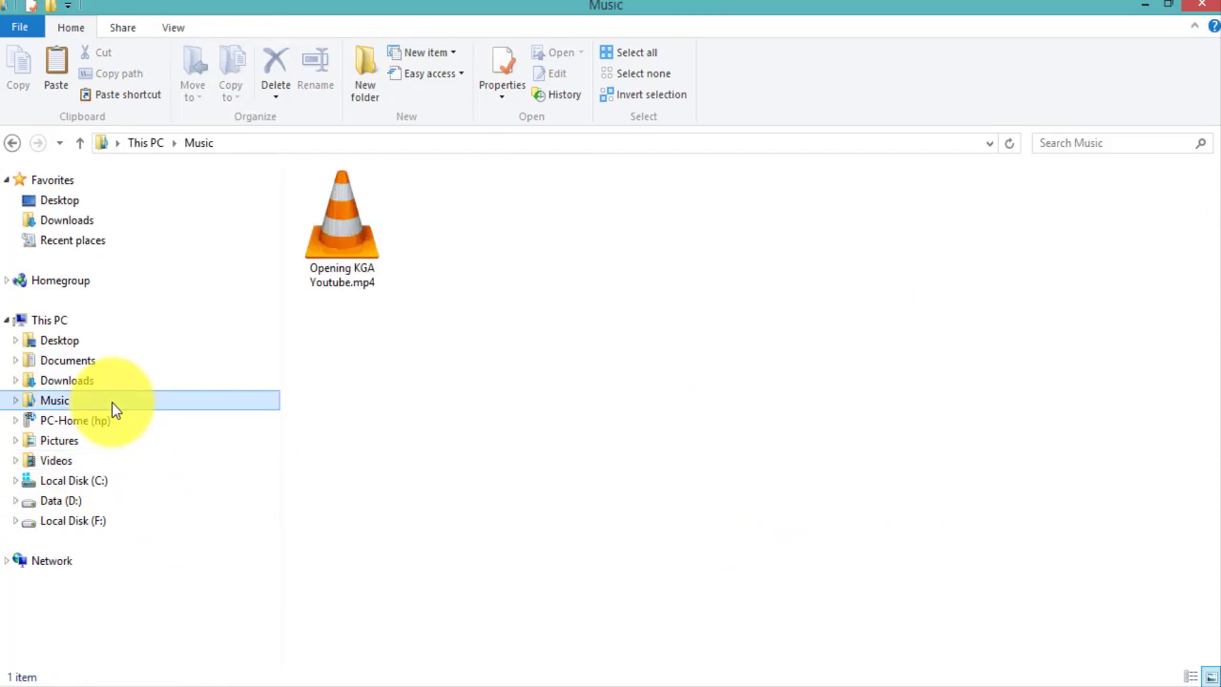
{"action": "right_click", "coordinate": [343, 245]}
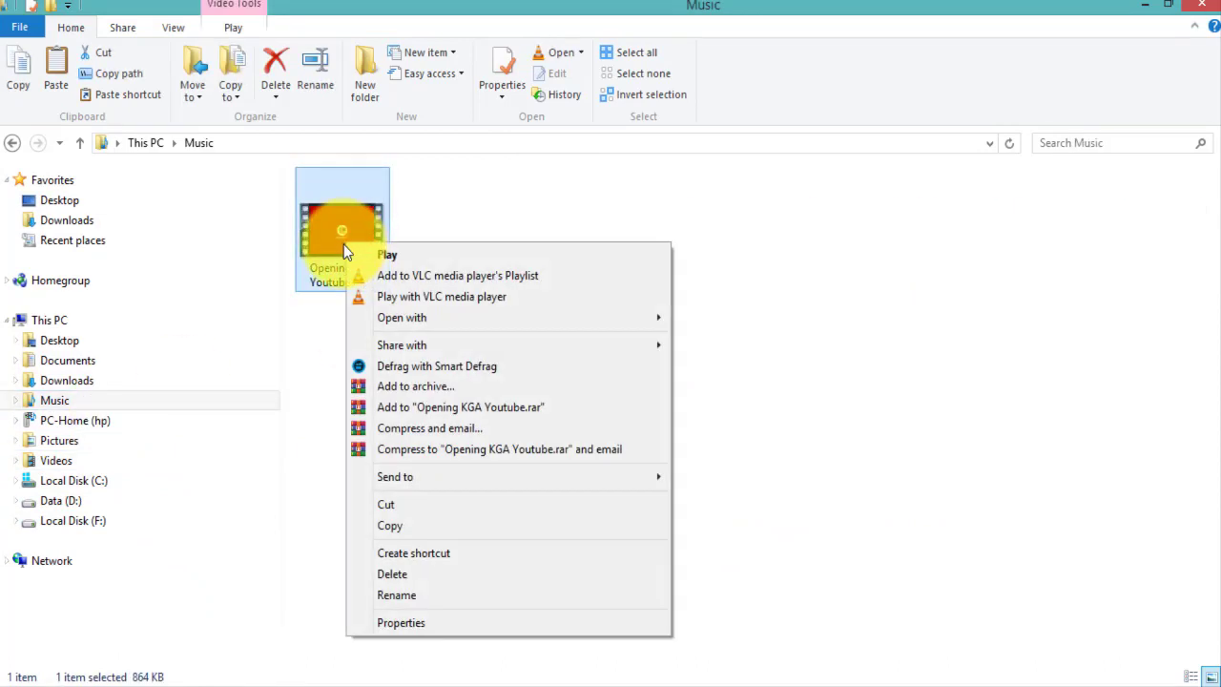
{"action": "left_click", "coordinate": [322, 334]}
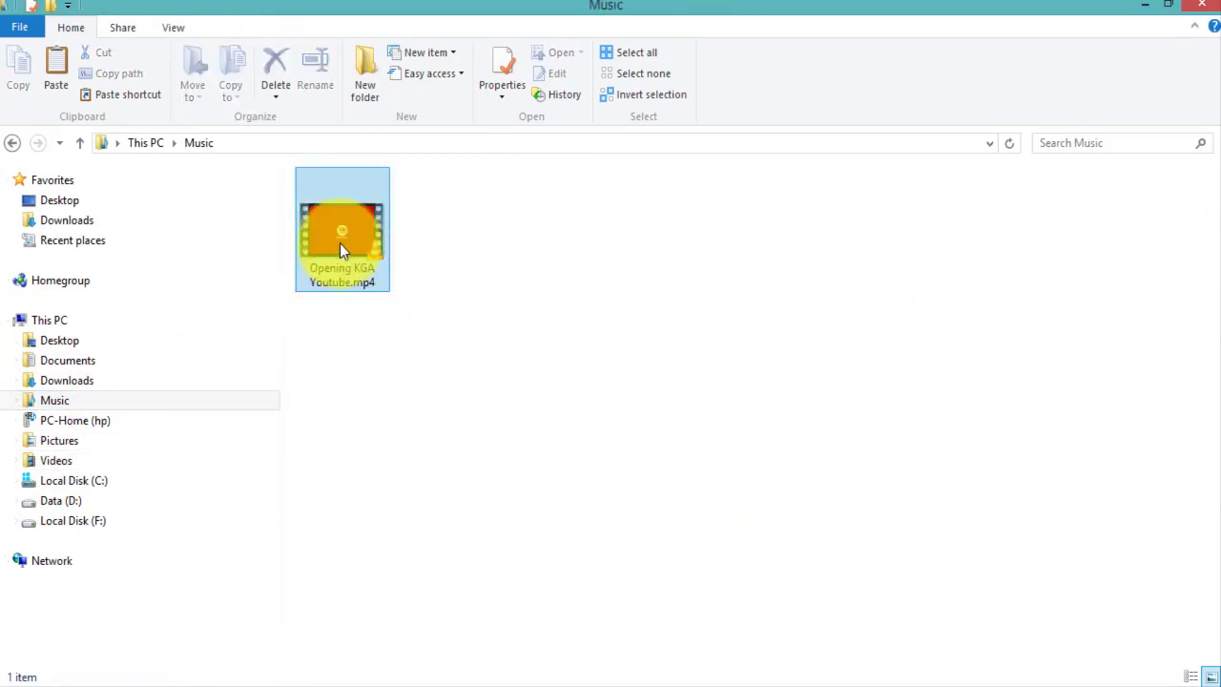
{"action": "left_click_drag", "start_coordinate": [339, 245], "coordinate": [324, 595]}
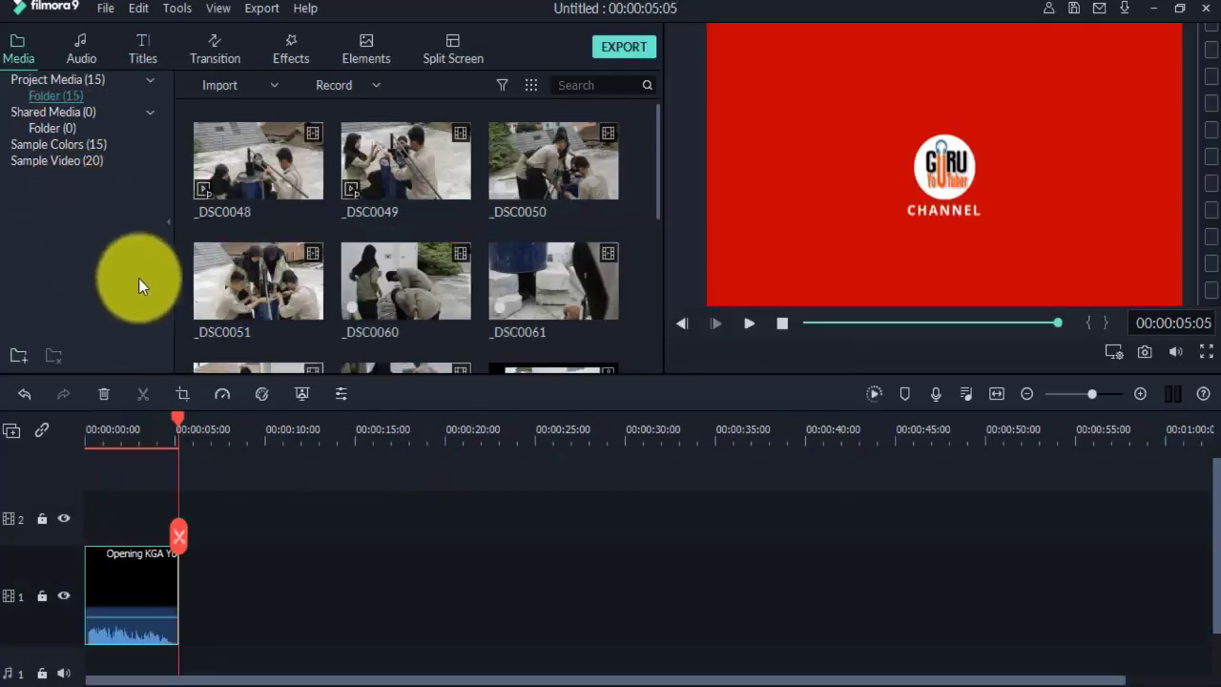
{"action": "left_click_drag", "start_coordinate": [176, 423], "coordinate": [66, 442]}
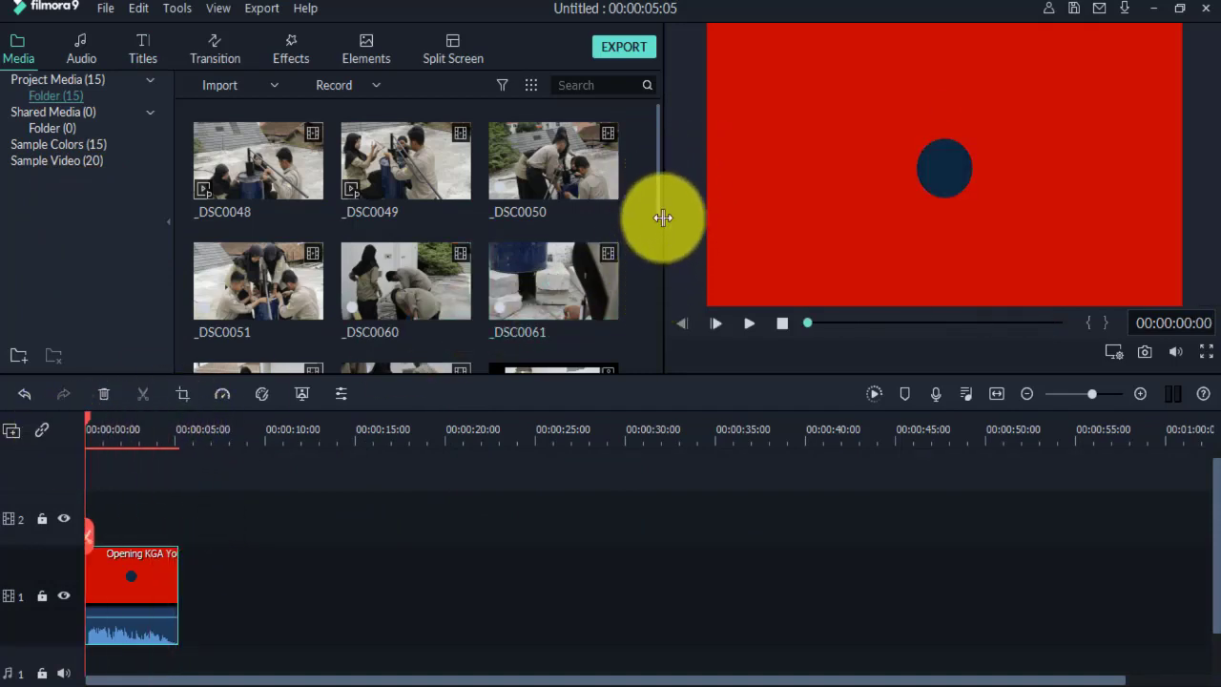
{"action": "left_click_drag", "start_coordinate": [658, 200], "coordinate": [647, 375]}
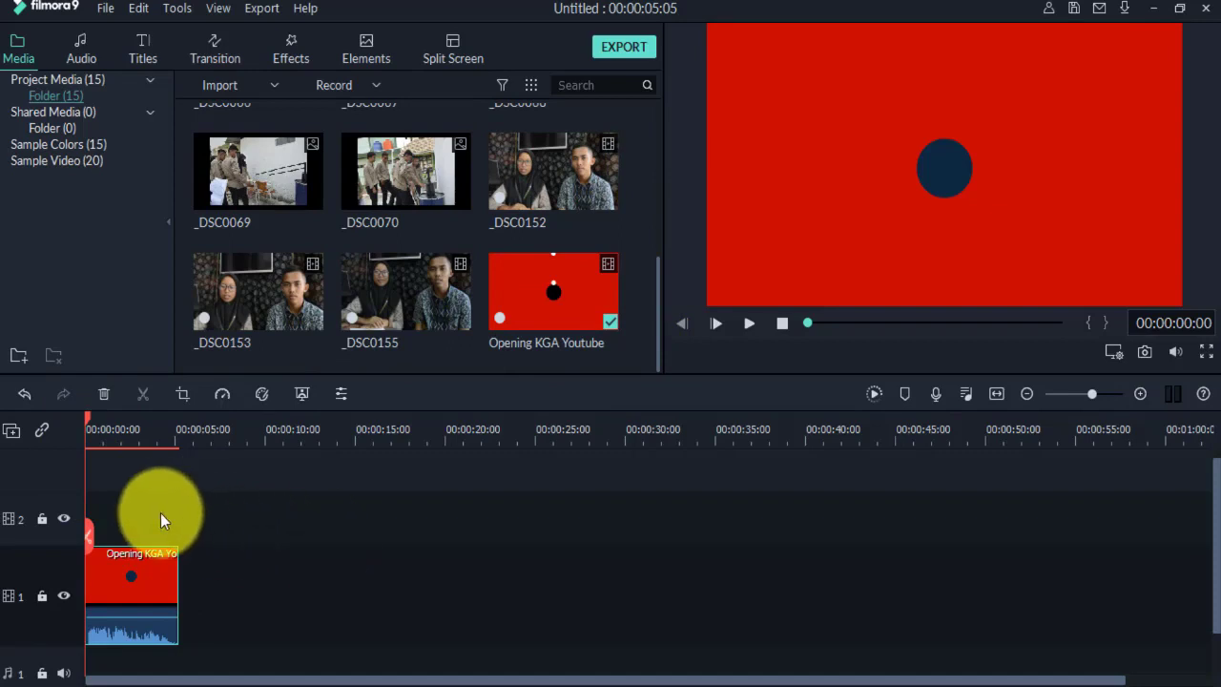
Enlarge the opening clip's picture beyond the preview frame, keep it centred, and replay the clip from the start.
{"action": "left_click", "coordinate": [749, 325]}
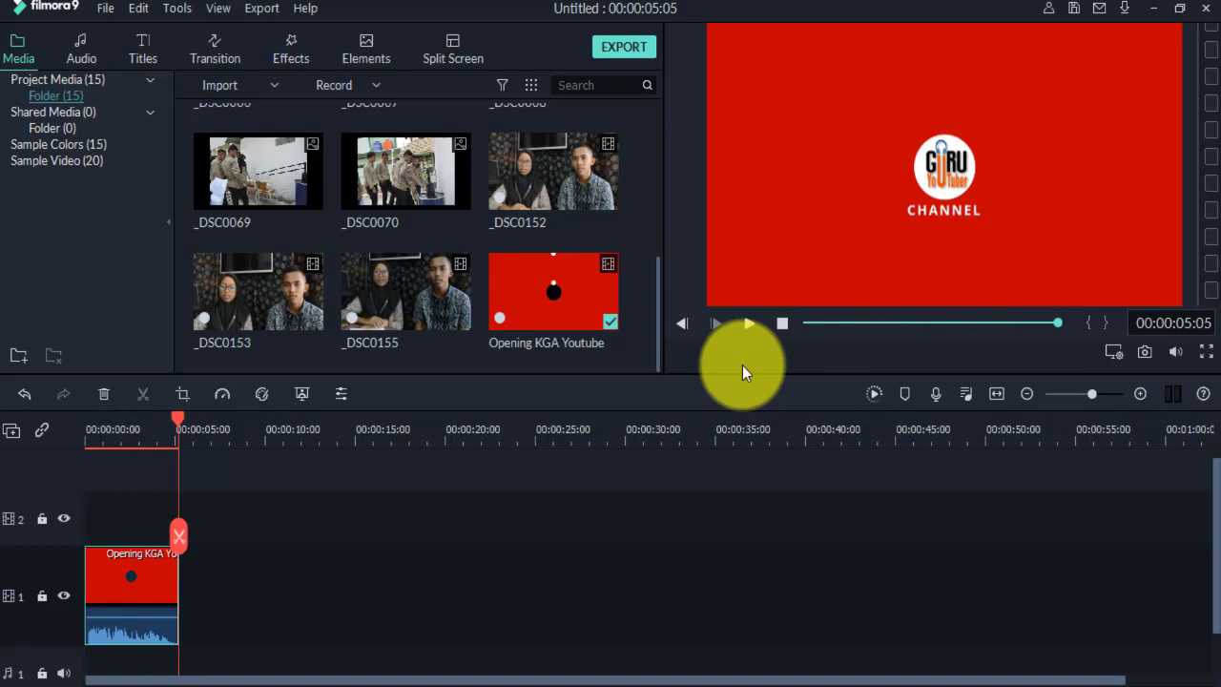
{"action": "key", "text": "space"}
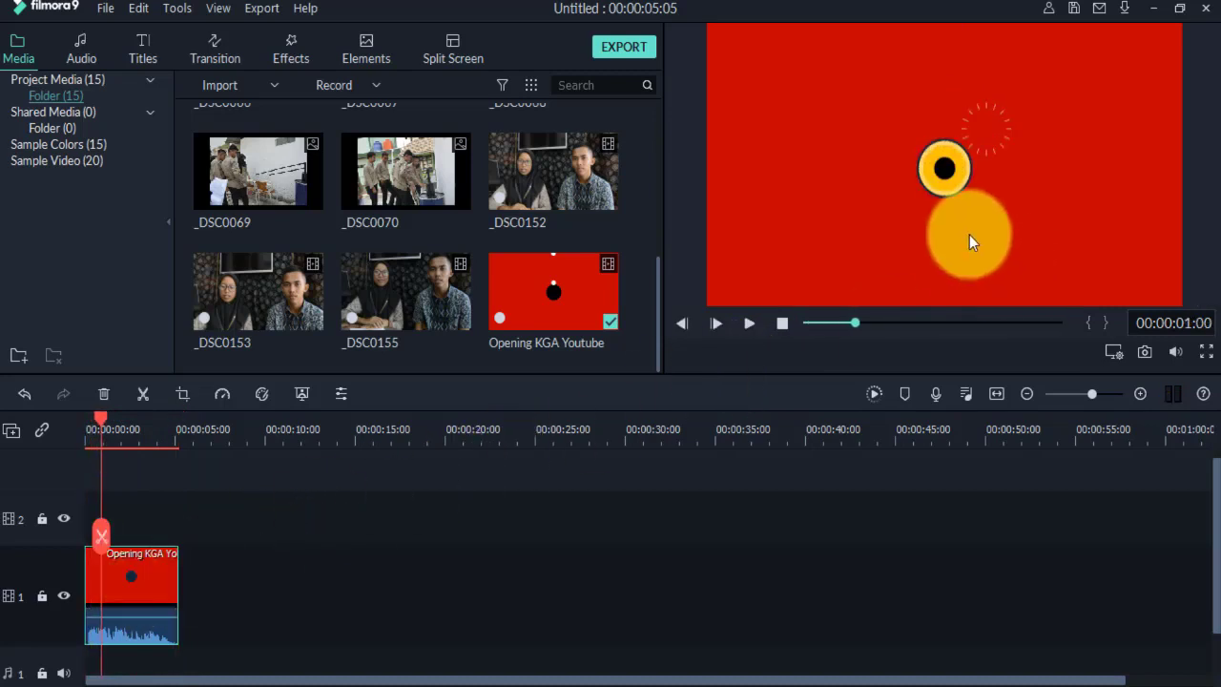
{"action": "left_click", "coordinate": [969, 235]}
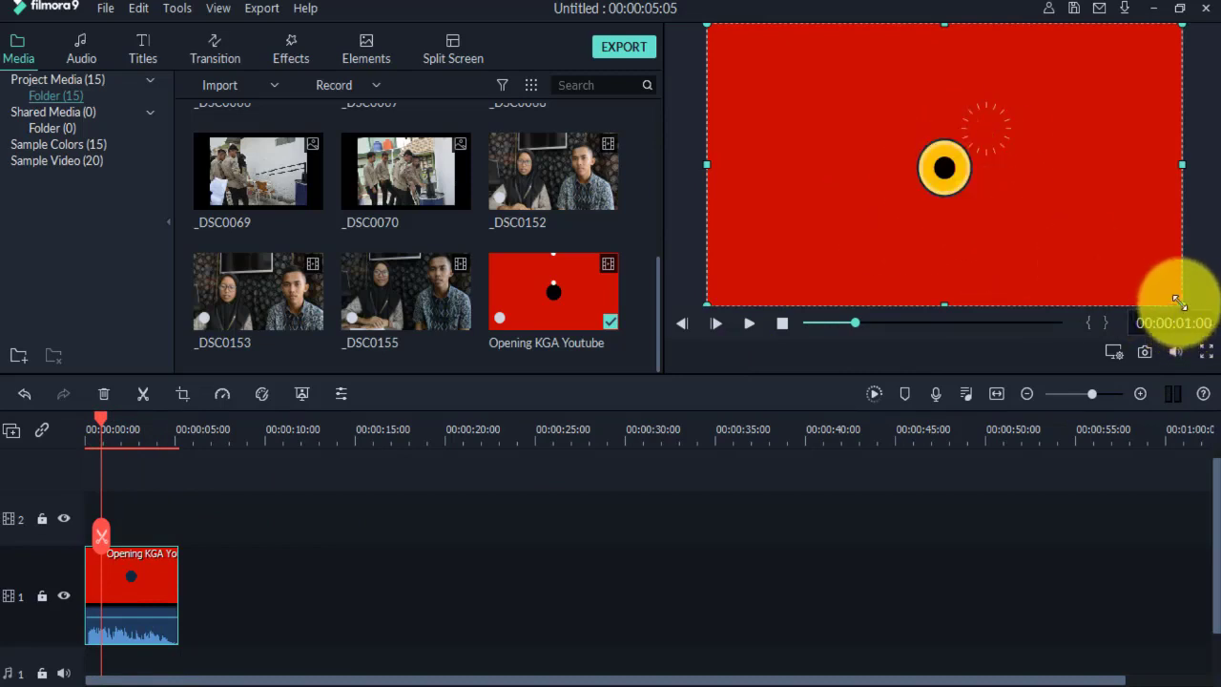
{"action": "left_click_drag", "start_coordinate": [1179, 301], "coordinate": [1201, 467]}
{"action": "left_click_drag", "start_coordinate": [1101, 278], "coordinate": [1007, 206]}
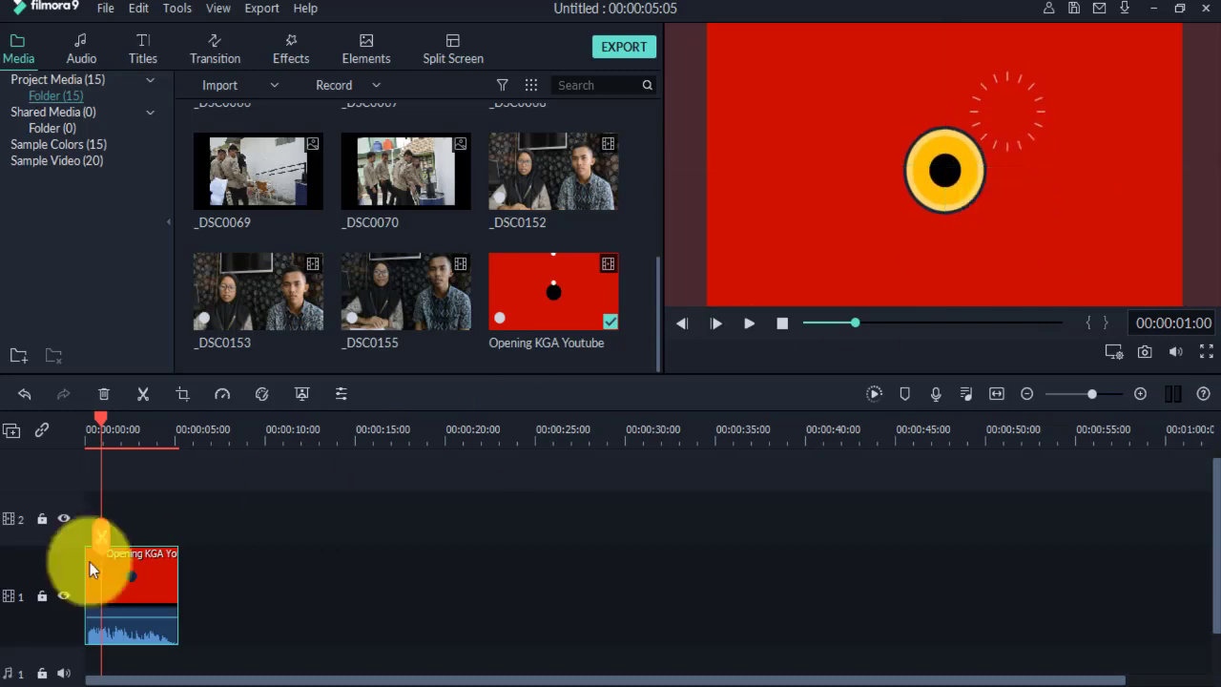
{"action": "left_click_drag", "start_coordinate": [100, 419], "coordinate": [50, 467]}
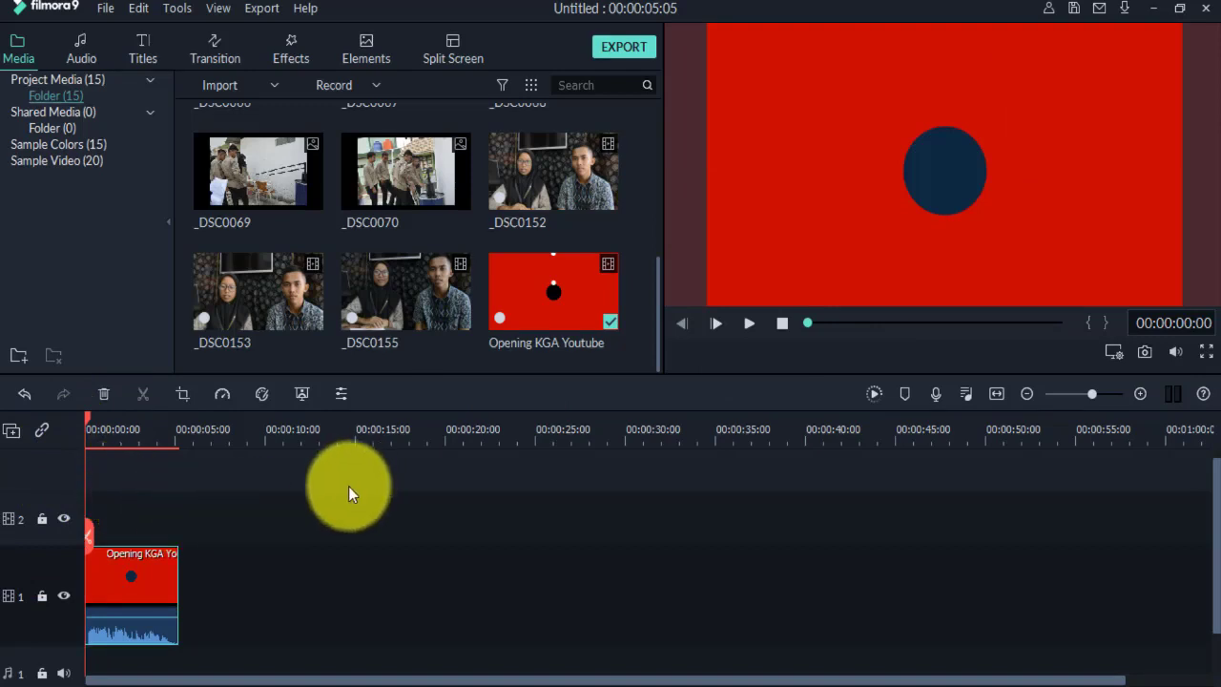
{"action": "left_click", "coordinate": [745, 323]}
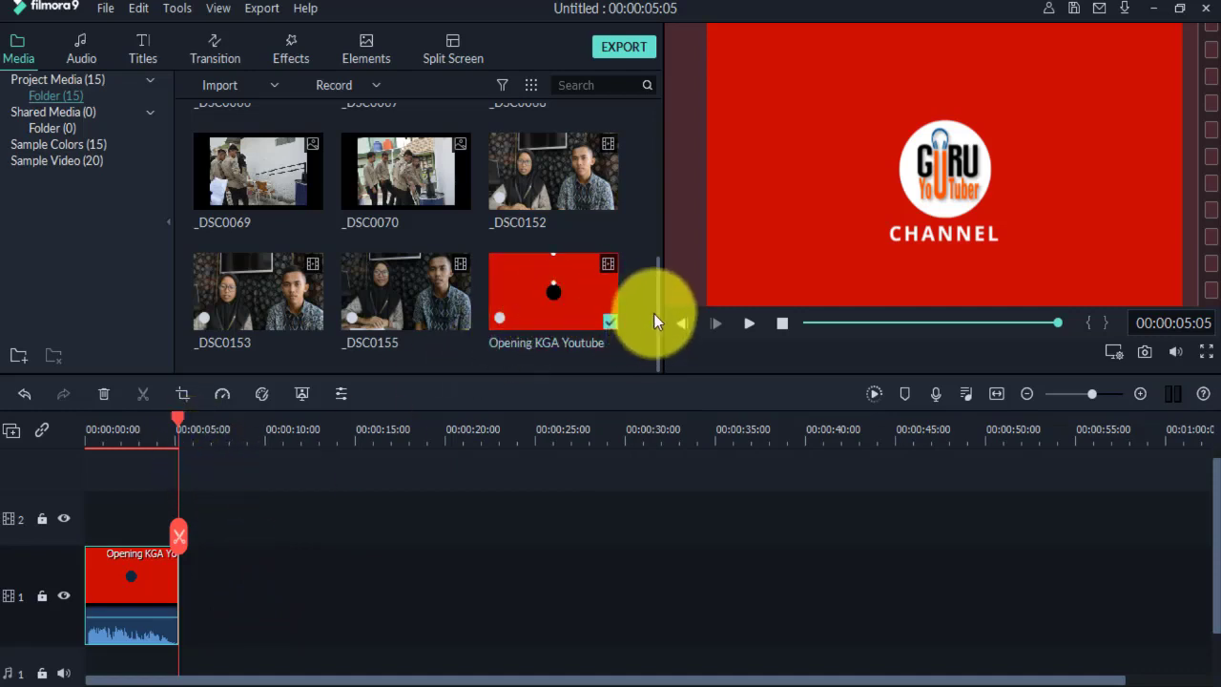
Look through the imported project media, from _DSC0048 to the opening clip, to decide which clips follow the opening.
{"action": "left_click_drag", "start_coordinate": [659, 302], "coordinate": [661, 143]}
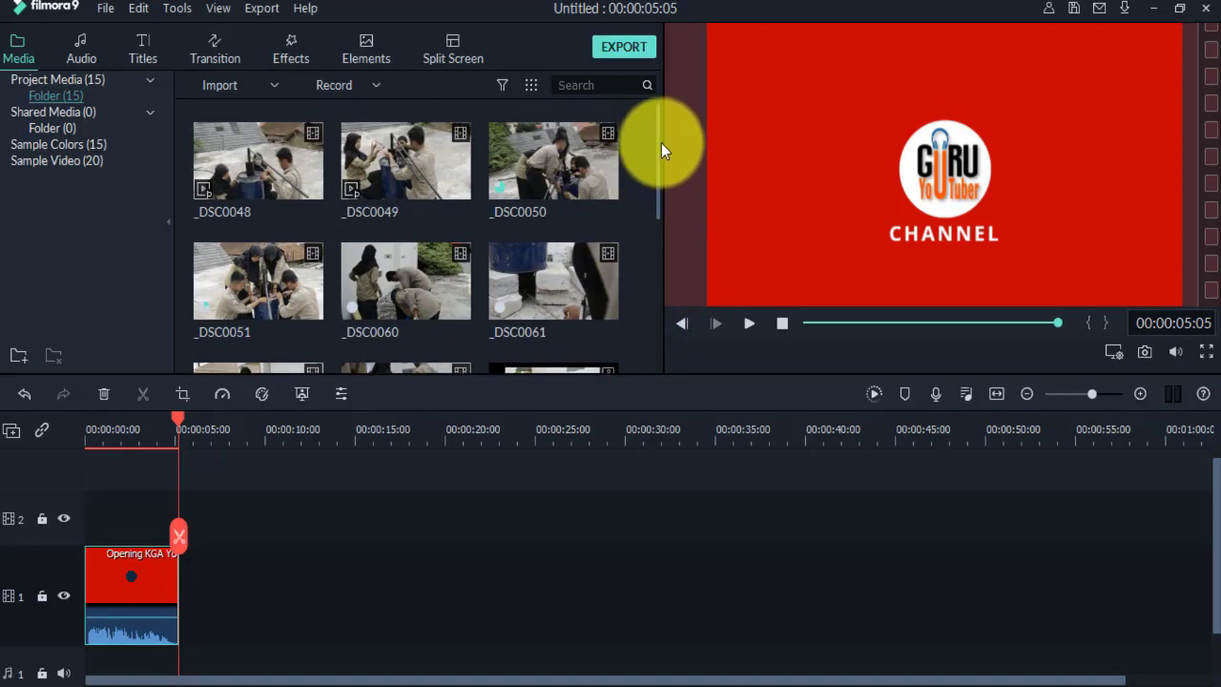
{"action": "left_click", "coordinate": [284, 167]}
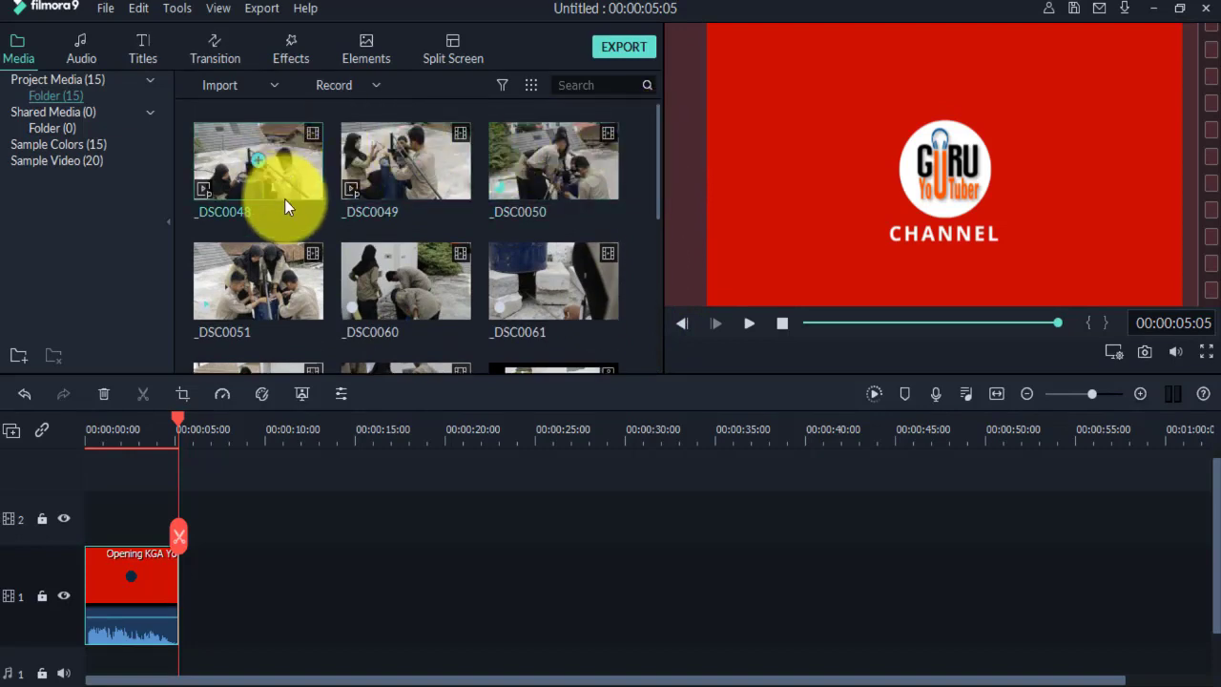
{"action": "left_click", "coordinate": [359, 277]}
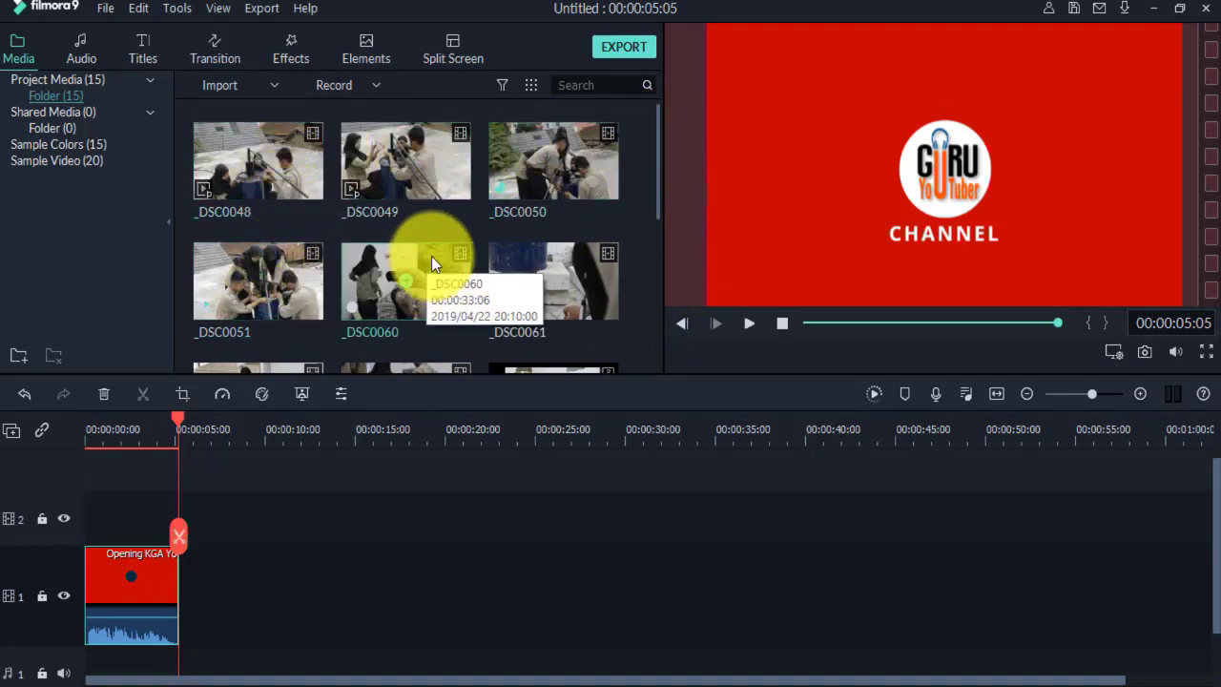
{"action": "left_click", "coordinate": [286, 253]}
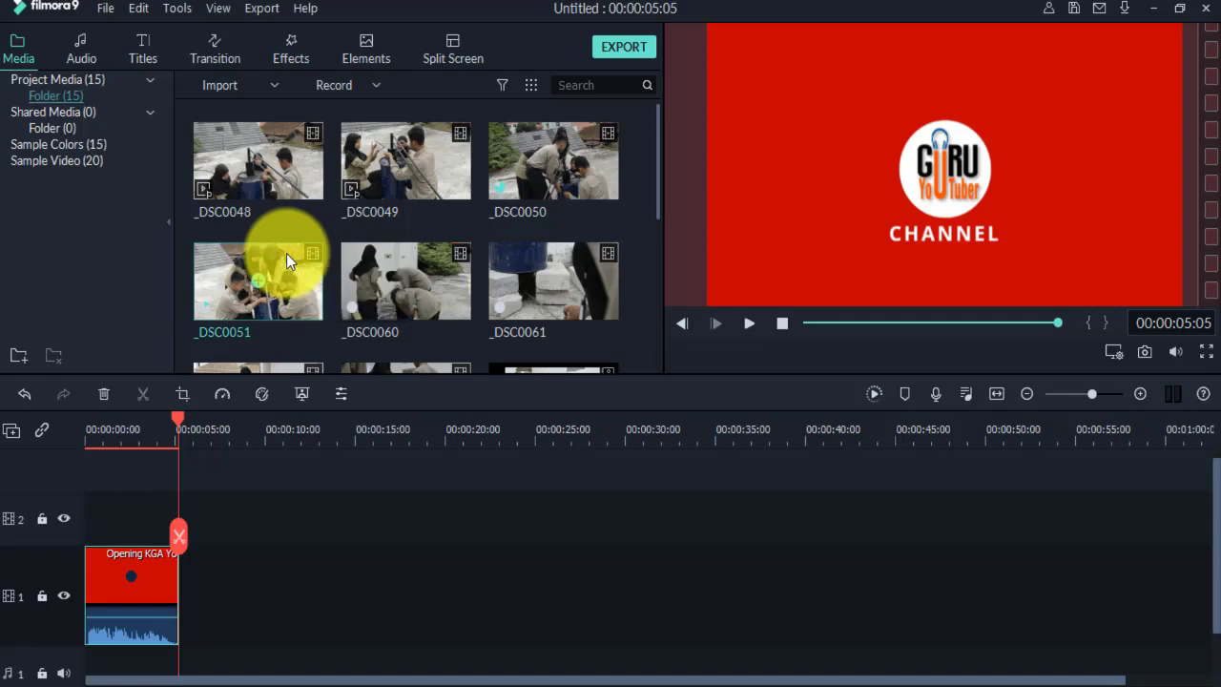
{"action": "left_click", "coordinate": [433, 250]}
{"action": "left_click", "coordinate": [410, 165]}
{"action": "left_click", "coordinate": [310, 179]}
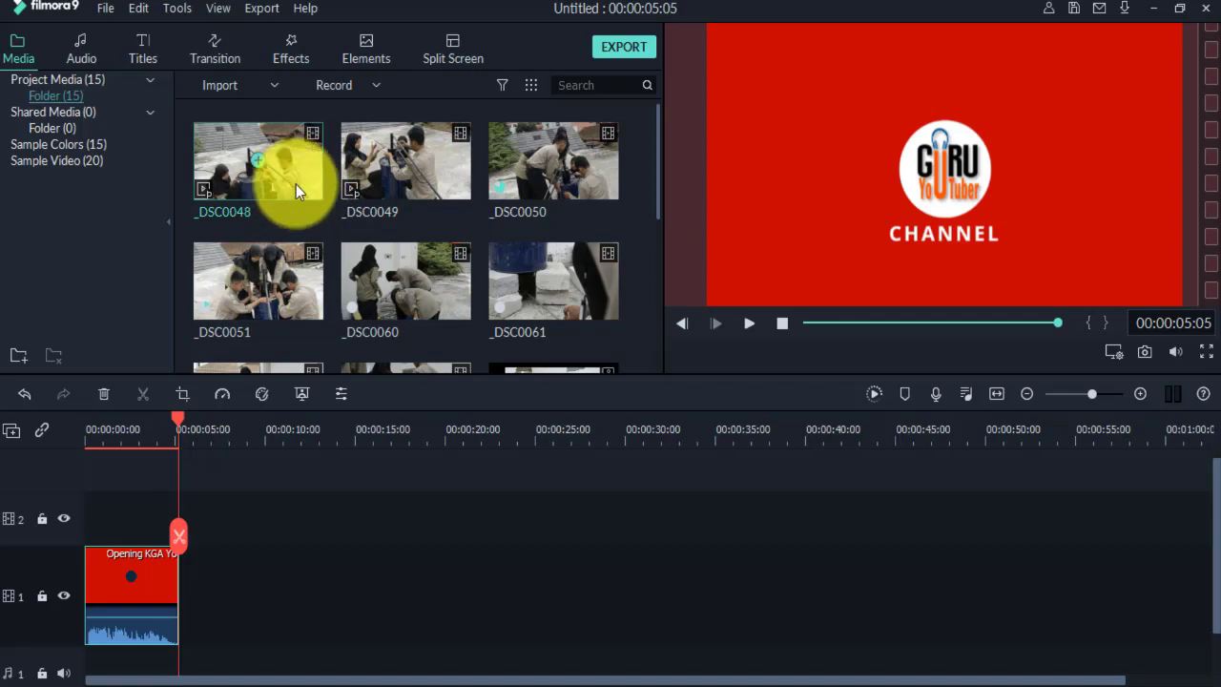
{"action": "left_click", "coordinate": [418, 174]}
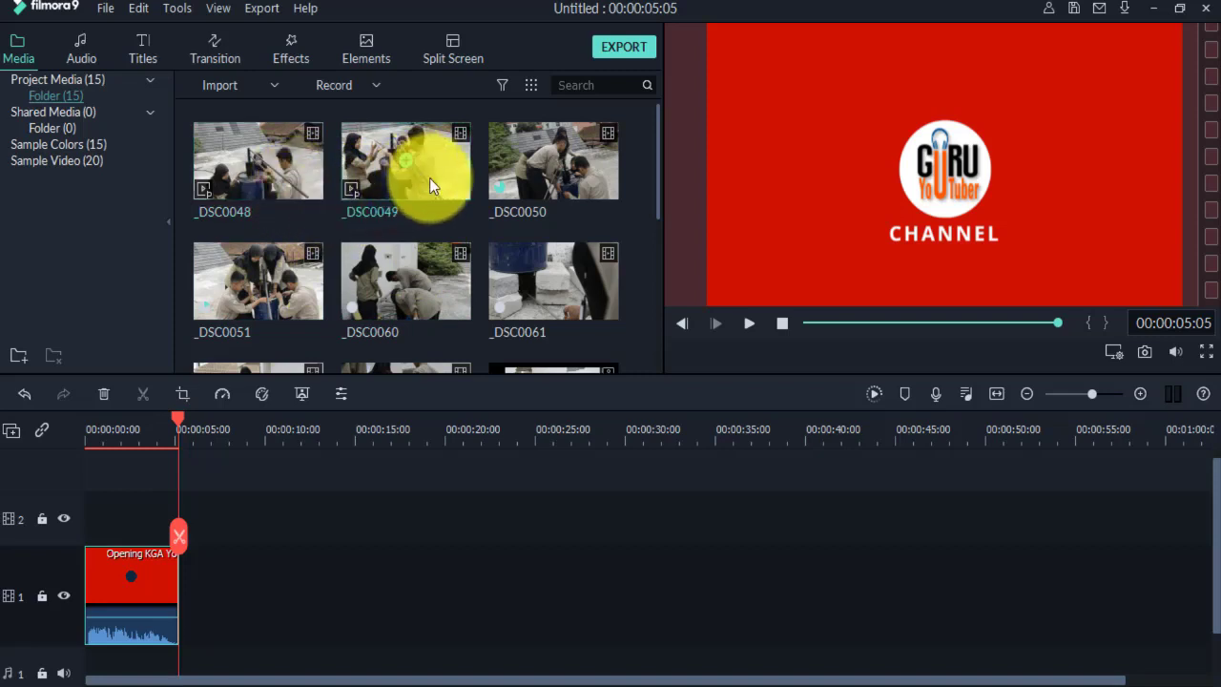
{"action": "left_click", "coordinate": [415, 258]}
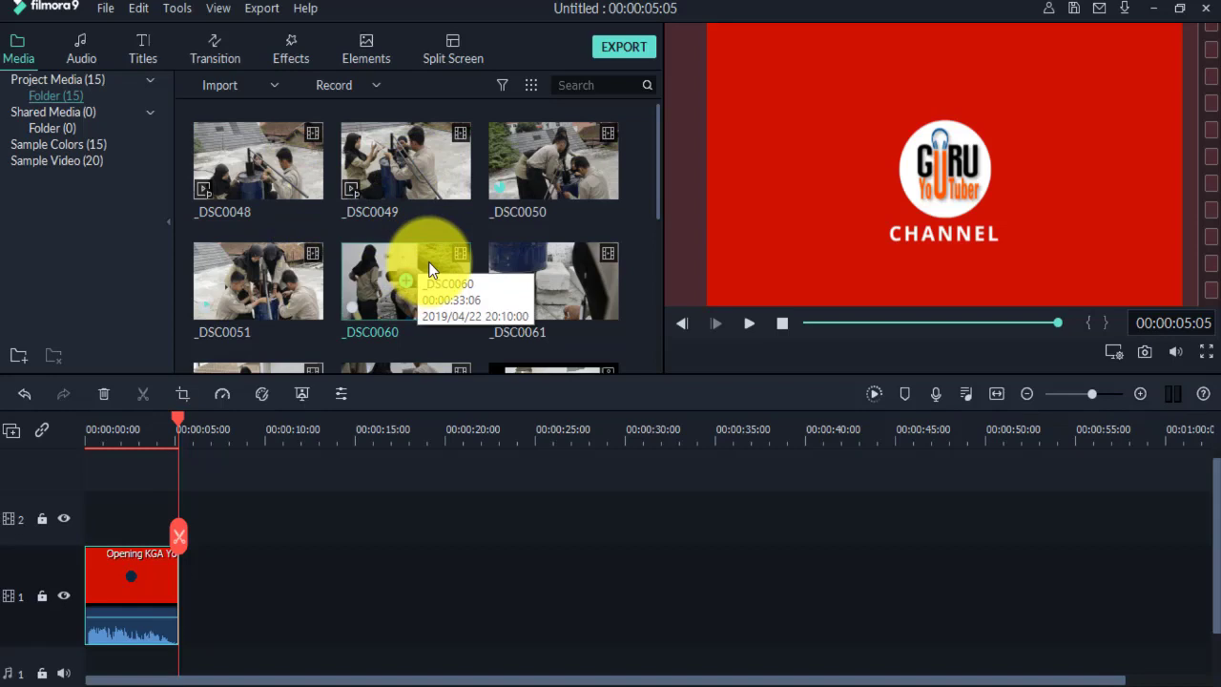
{"action": "scroll", "coordinate": [653, 232], "scroll_direction": "down", "scroll_amount": 1}
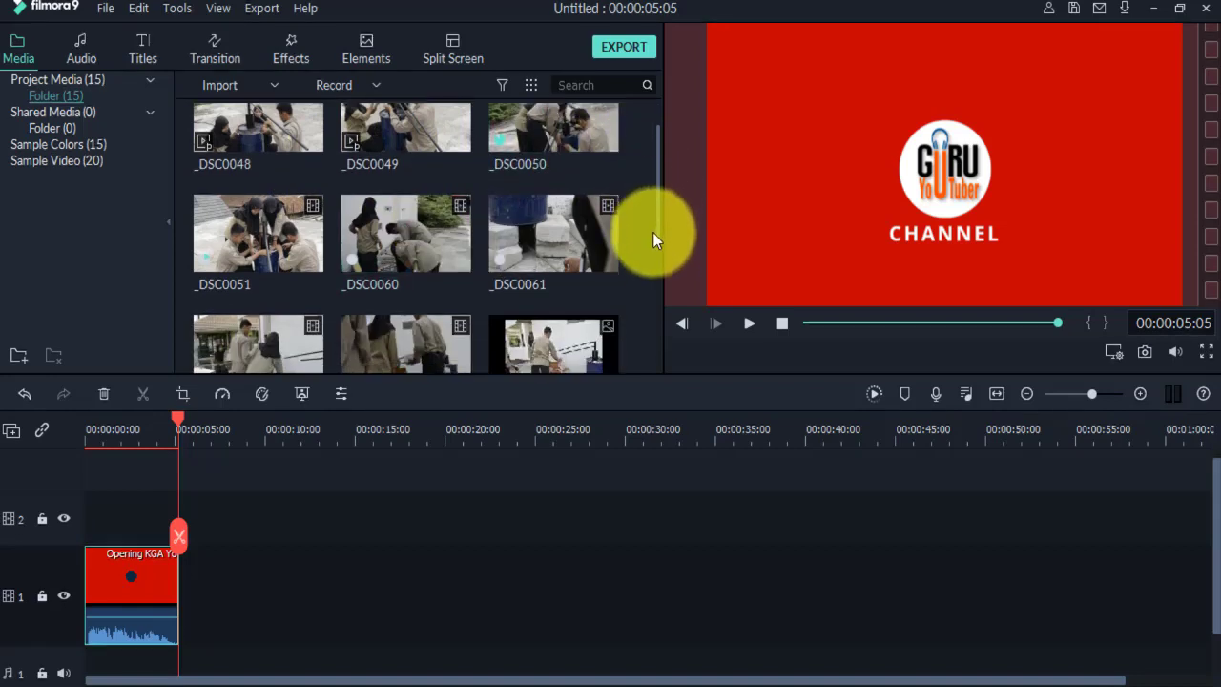
{"action": "left_click_drag", "start_coordinate": [652, 232], "coordinate": [658, 345]}
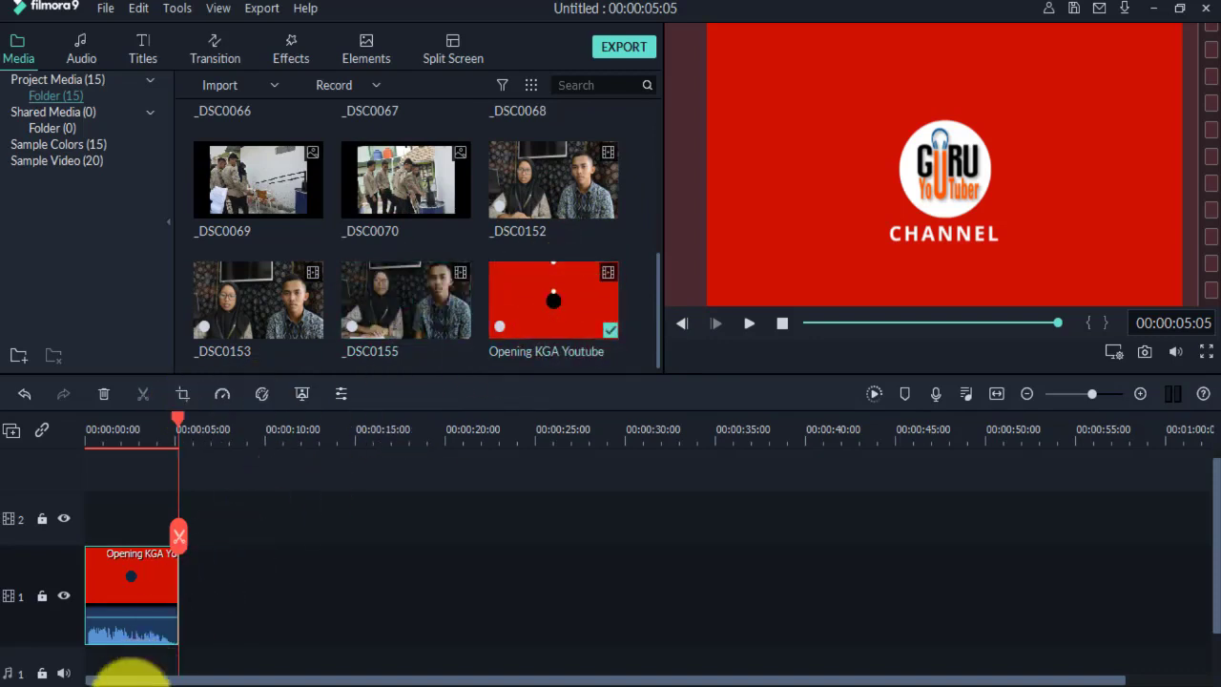
Import cover filmora.jpg from the Videos folder into the project media.
{"action": "left_click", "coordinate": [106, 10]}
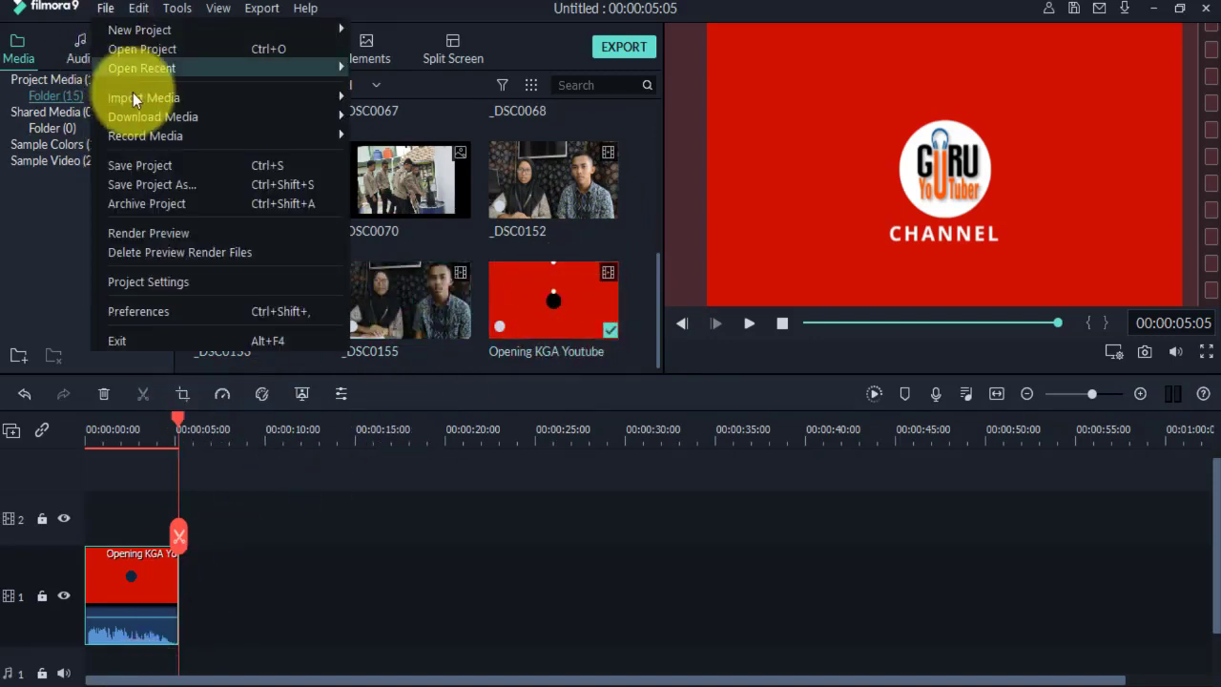
{"action": "mouse_move", "coordinate": [133, 98]}
{"action": "left_click", "coordinate": [415, 96]}
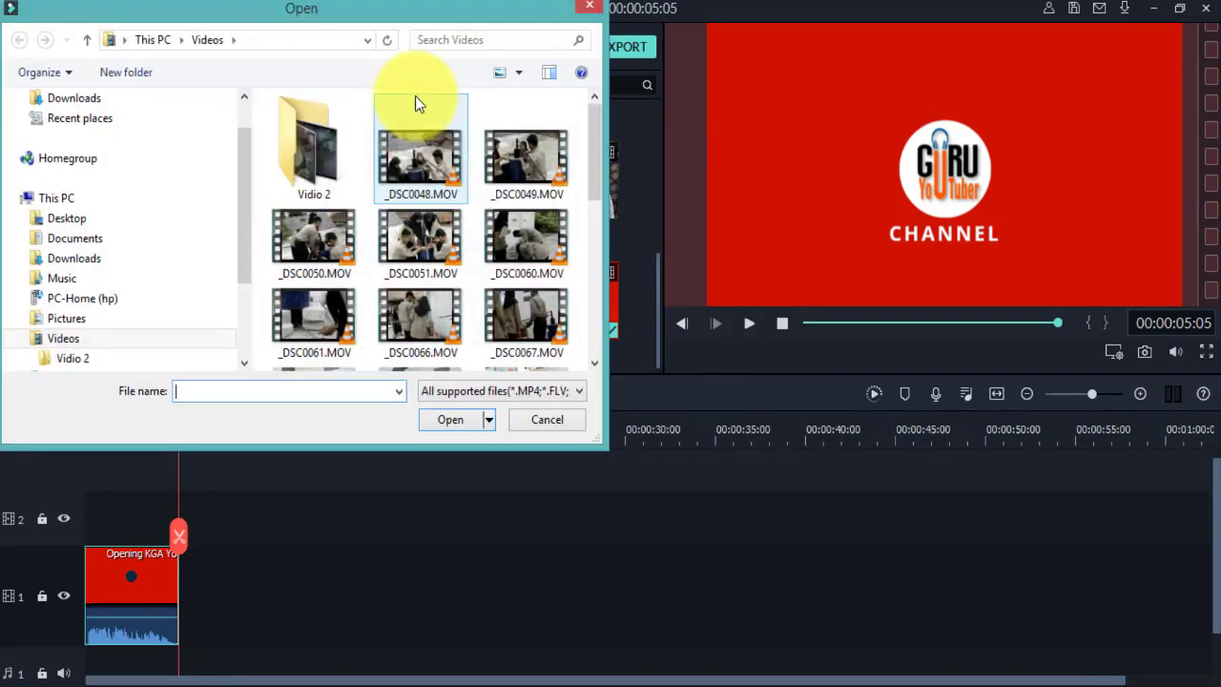
{"action": "scroll", "coordinate": [568, 302], "scroll_direction": "down", "scroll_amount": 5}
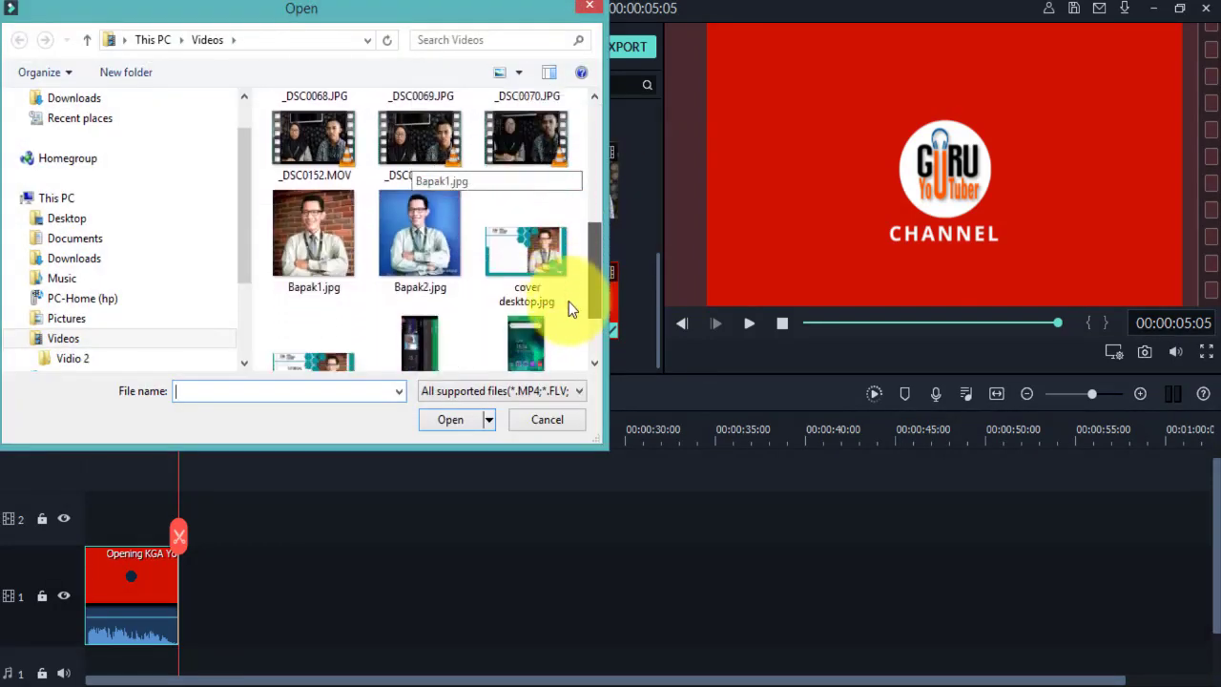
{"action": "left_click", "coordinate": [288, 351]}
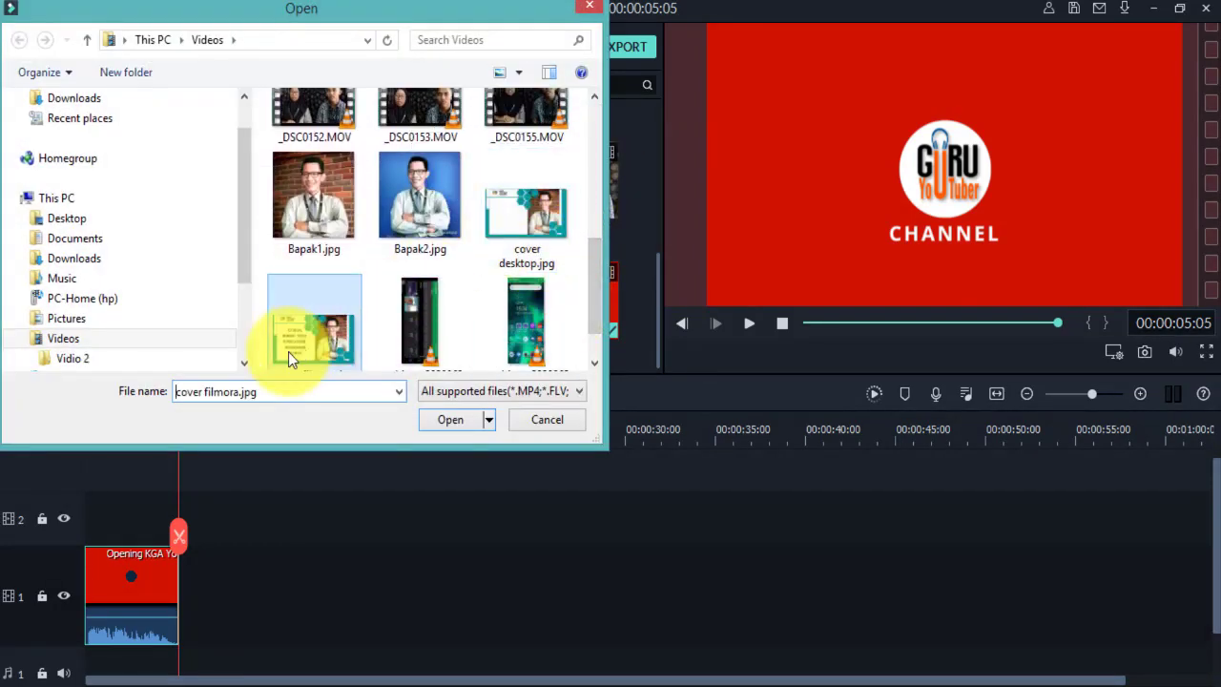
{"action": "left_click", "coordinate": [450, 422]}
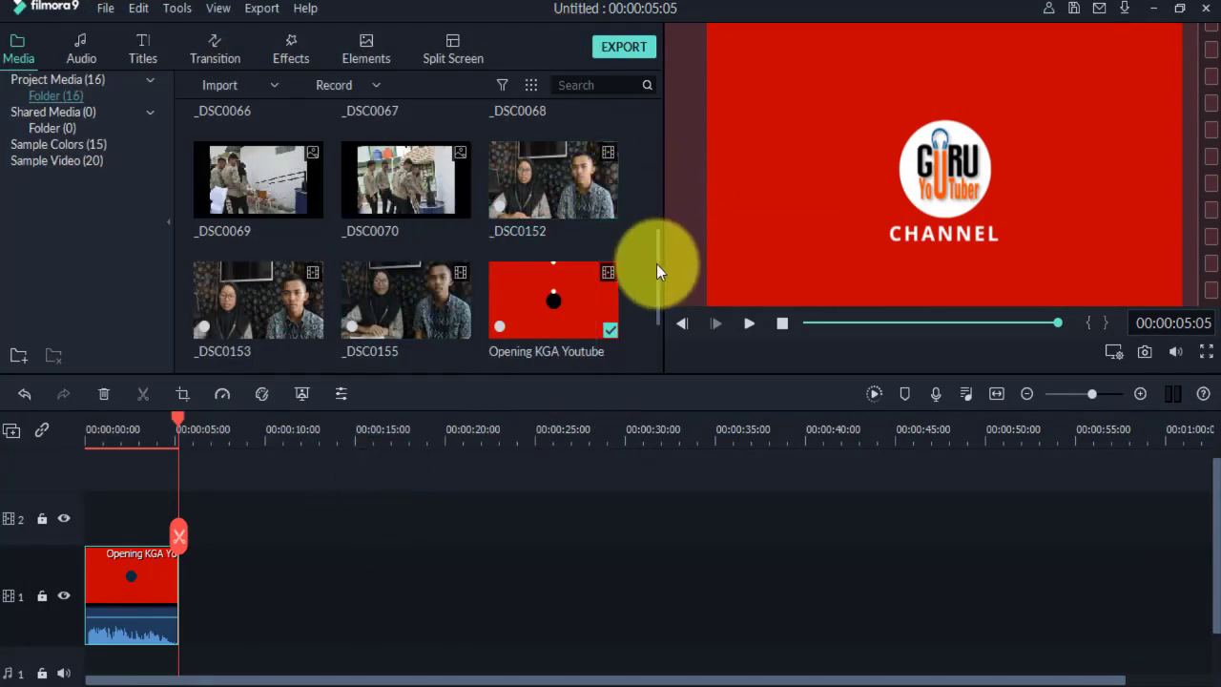
Place the cover filmora image directly after the opening clip on video track 1 and play across the join.
{"action": "scroll", "coordinate": [655, 292], "scroll_direction": "down", "scroll_amount": 1}
{"action": "scroll", "coordinate": [654, 302], "scroll_direction": "down", "scroll_amount": 1}
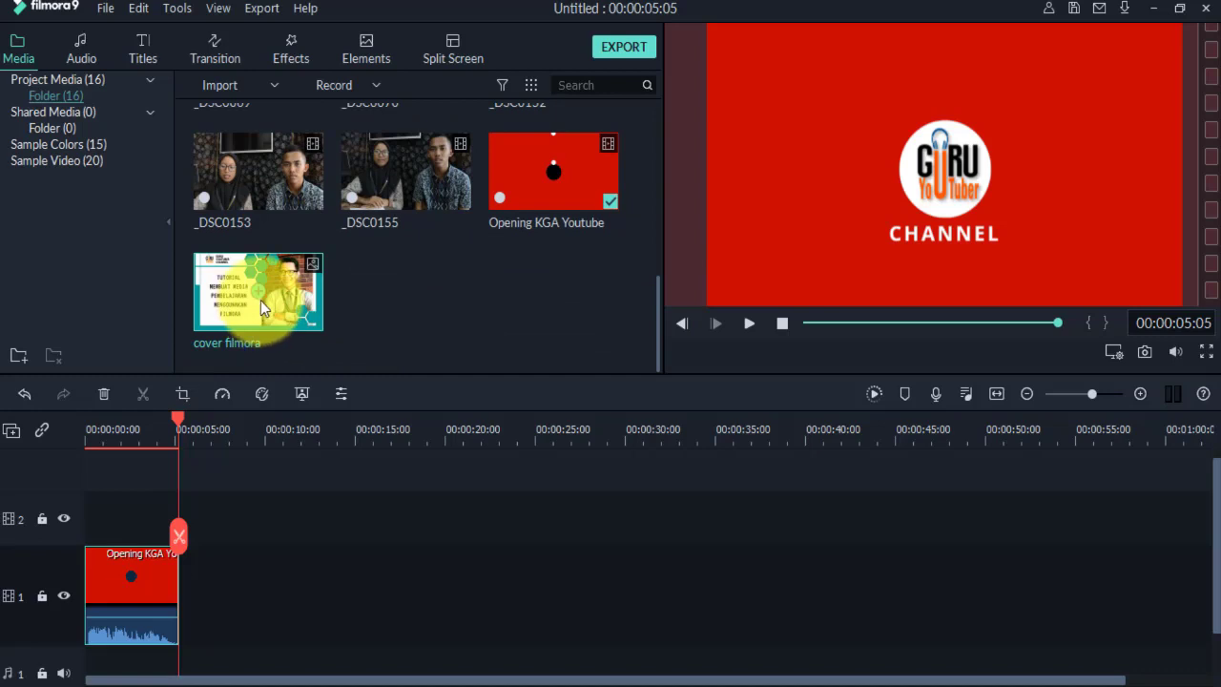
{"action": "left_click_drag", "start_coordinate": [265, 303], "coordinate": [176, 592]}
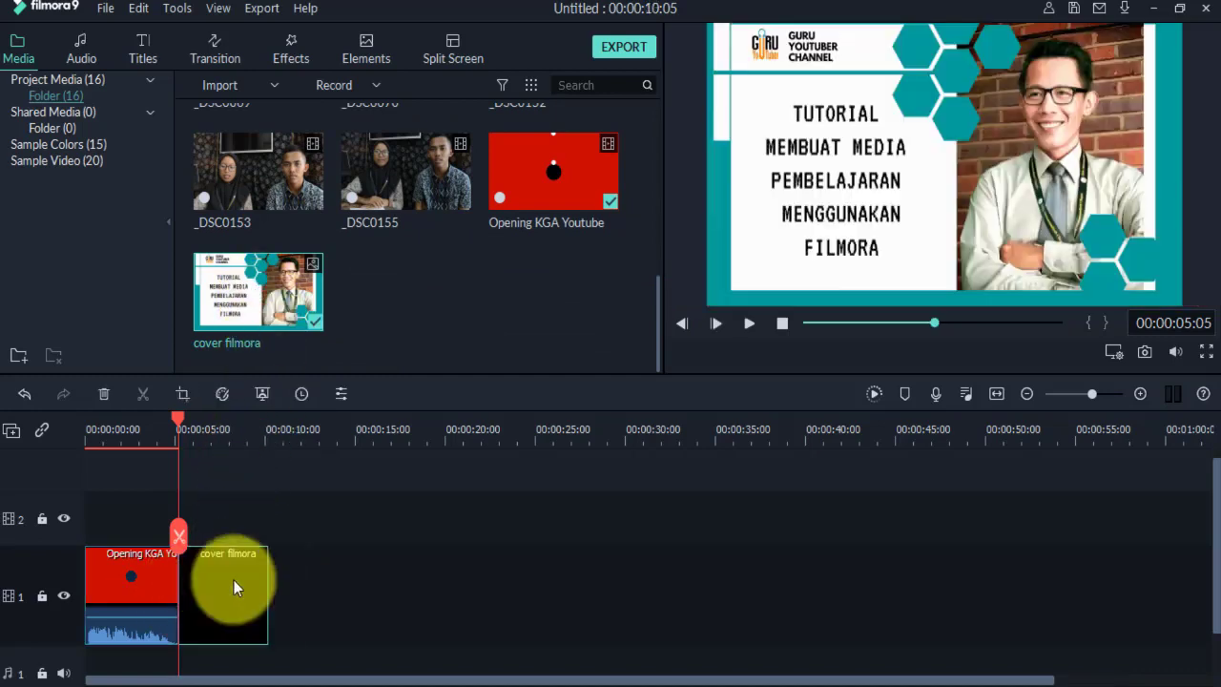
{"action": "left_click", "coordinate": [153, 429]}
{"action": "key", "text": "space"}
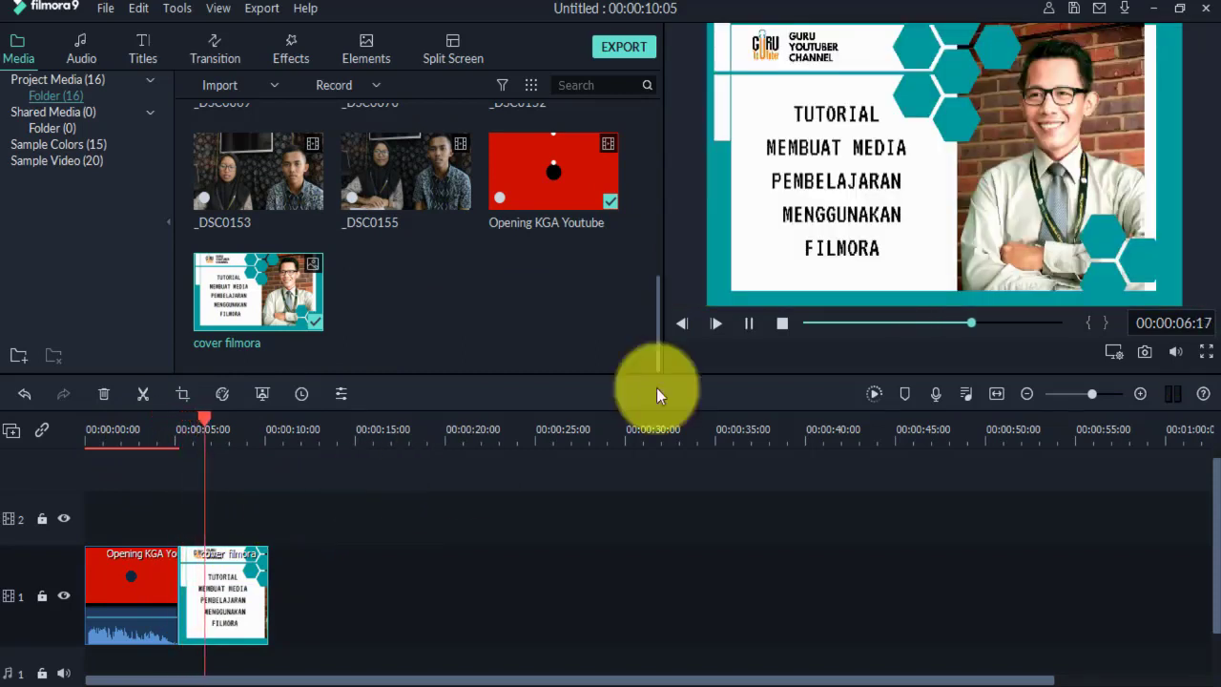
{"action": "key", "text": "space"}
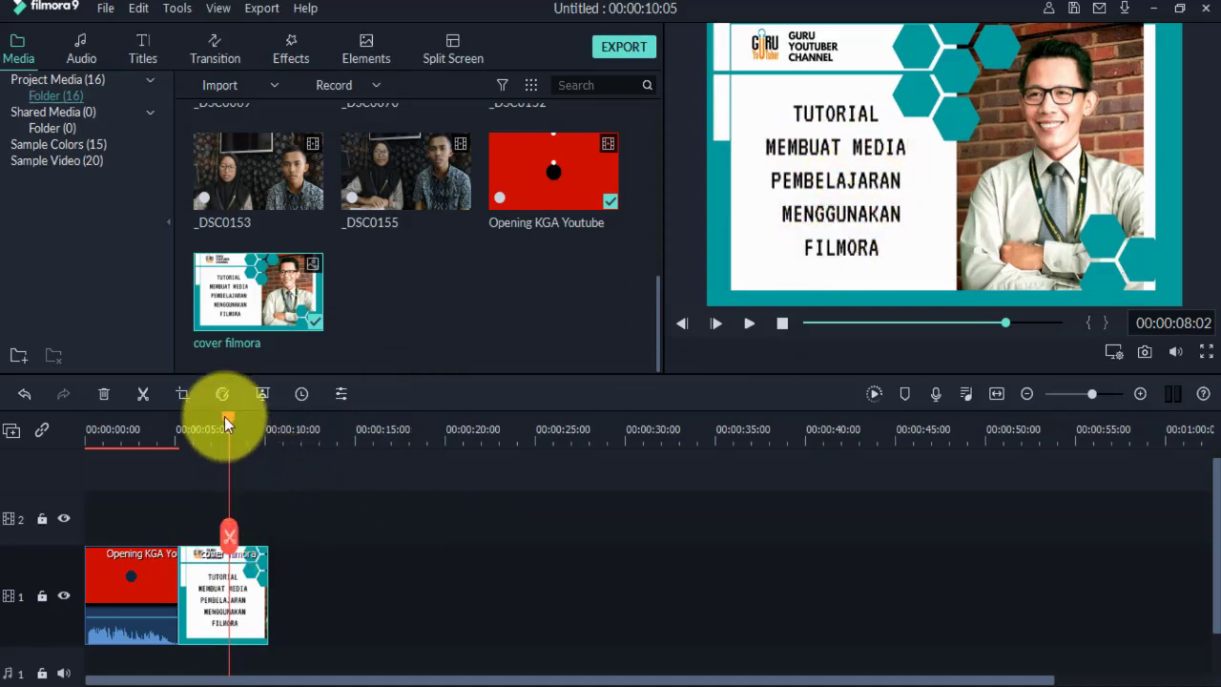
{"action": "mouse_move", "coordinate": [227, 419]}
{"action": "left_mouse_down"}
{"action": "mouse_move", "coordinate": [195, 429]}
{"action": "mouse_move", "coordinate": [230, 421]}
{"action": "left_mouse_up"}
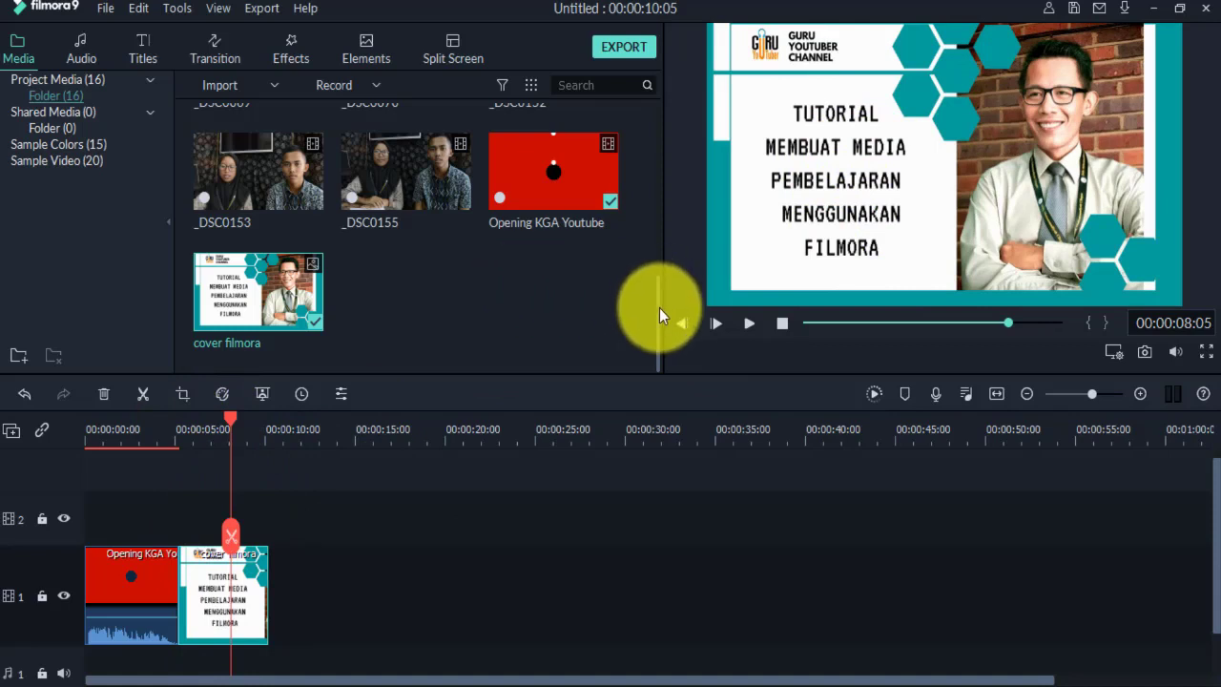
Add the _DSC0152 clip directly after the cover image on video track 1.
{"action": "left_click_drag", "start_coordinate": [660, 306], "coordinate": [656, 282]}
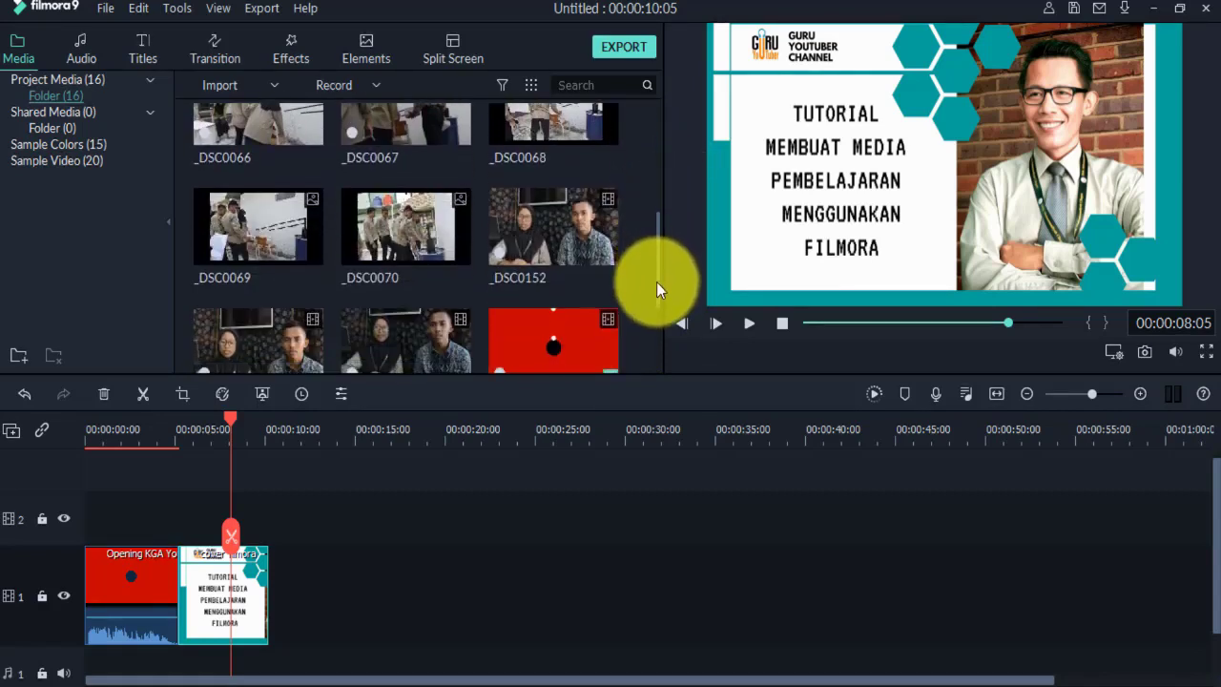
{"action": "left_click", "coordinate": [244, 442]}
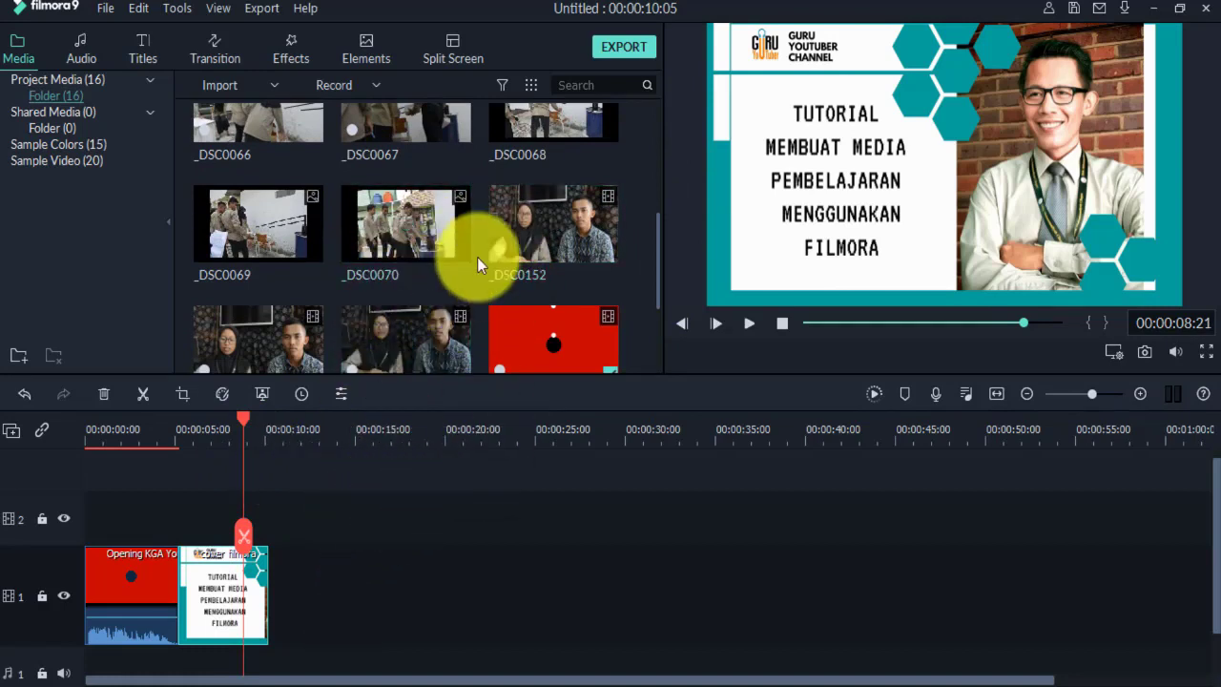
{"action": "mouse_move", "coordinate": [521, 245]}
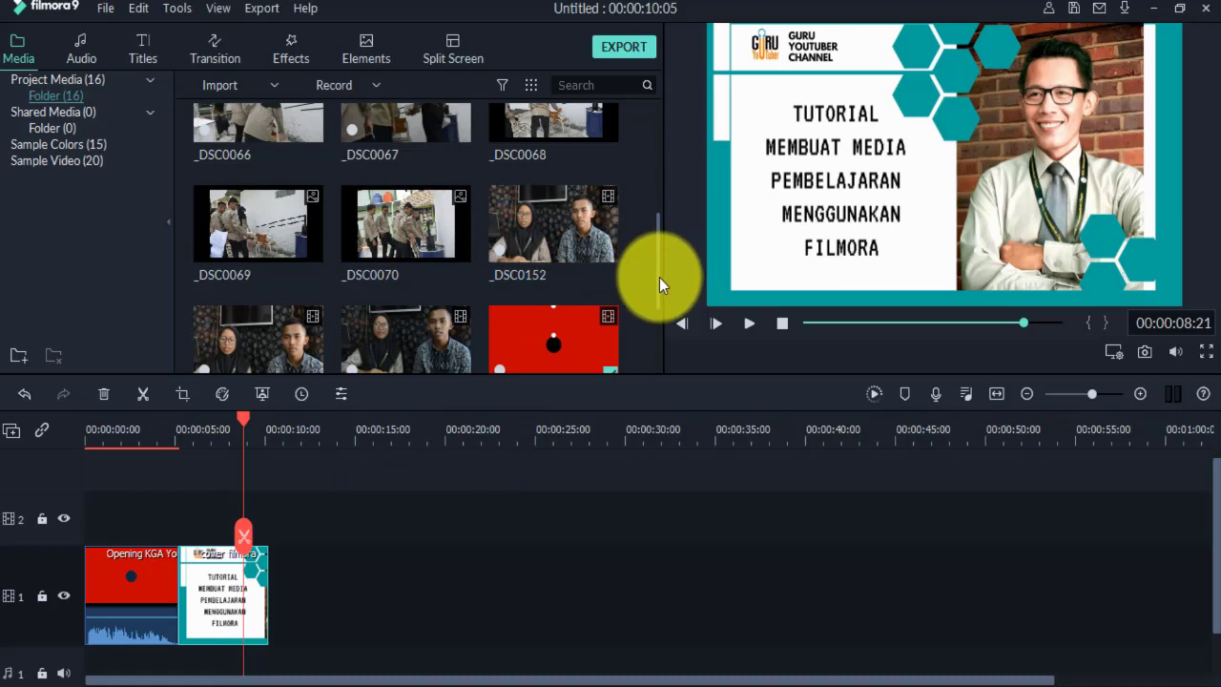
{"action": "scroll", "coordinate": [656, 282], "scroll_direction": "down", "scroll_amount": 2}
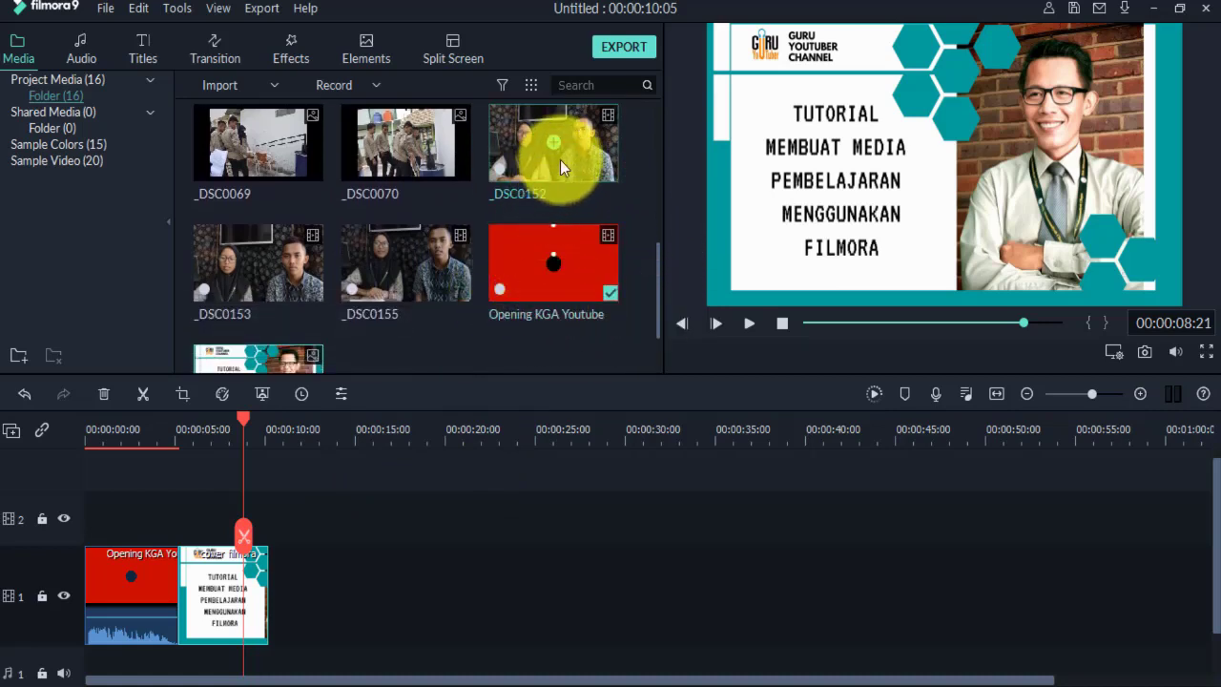
{"action": "mouse_move", "coordinate": [563, 154]}
{"action": "left_click_drag", "start_coordinate": [563, 154], "coordinate": [272, 619]}
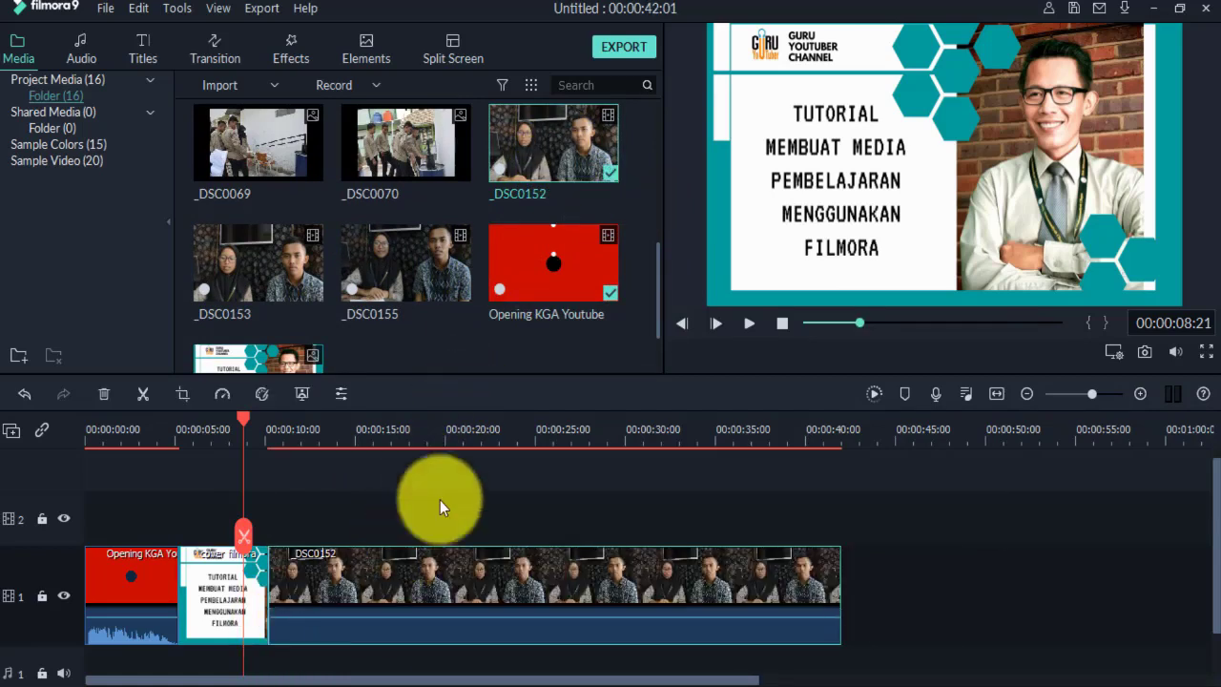
Append _DSC0153 and _DSC0155 in that order after _DSC0152 on video track 1.
{"action": "left_click_drag", "start_coordinate": [290, 276], "coordinate": [827, 600]}
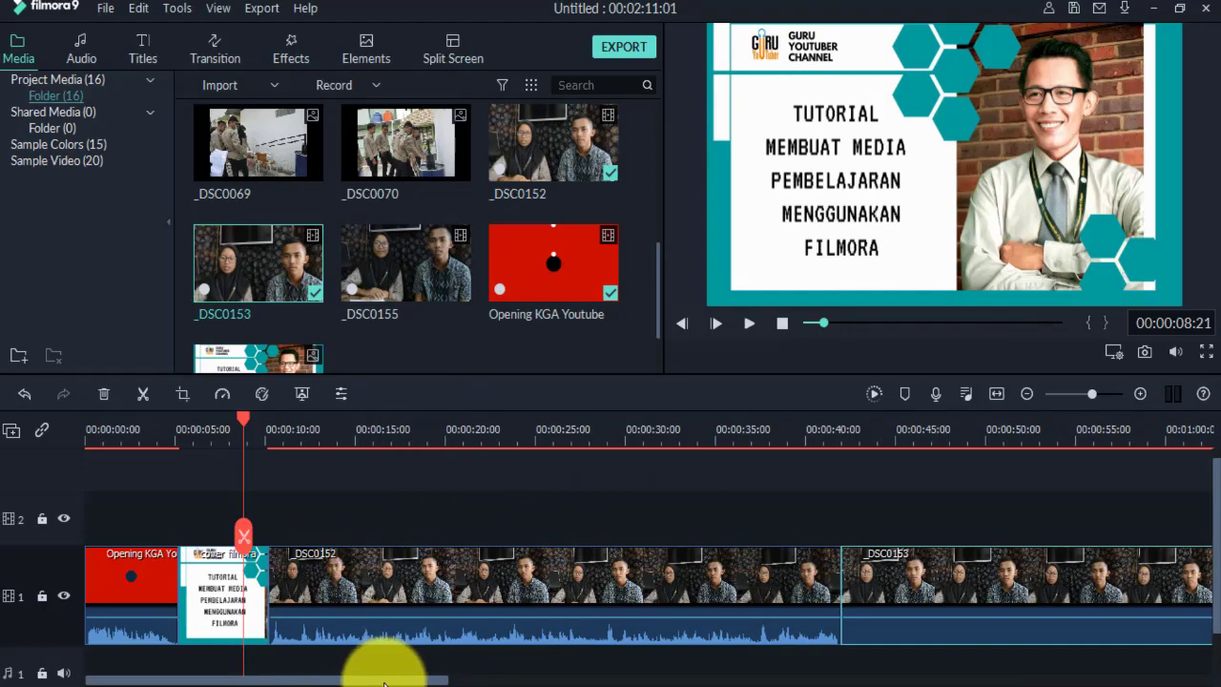
{"action": "left_click_drag", "start_coordinate": [391, 680], "coordinate": [362, 651]}
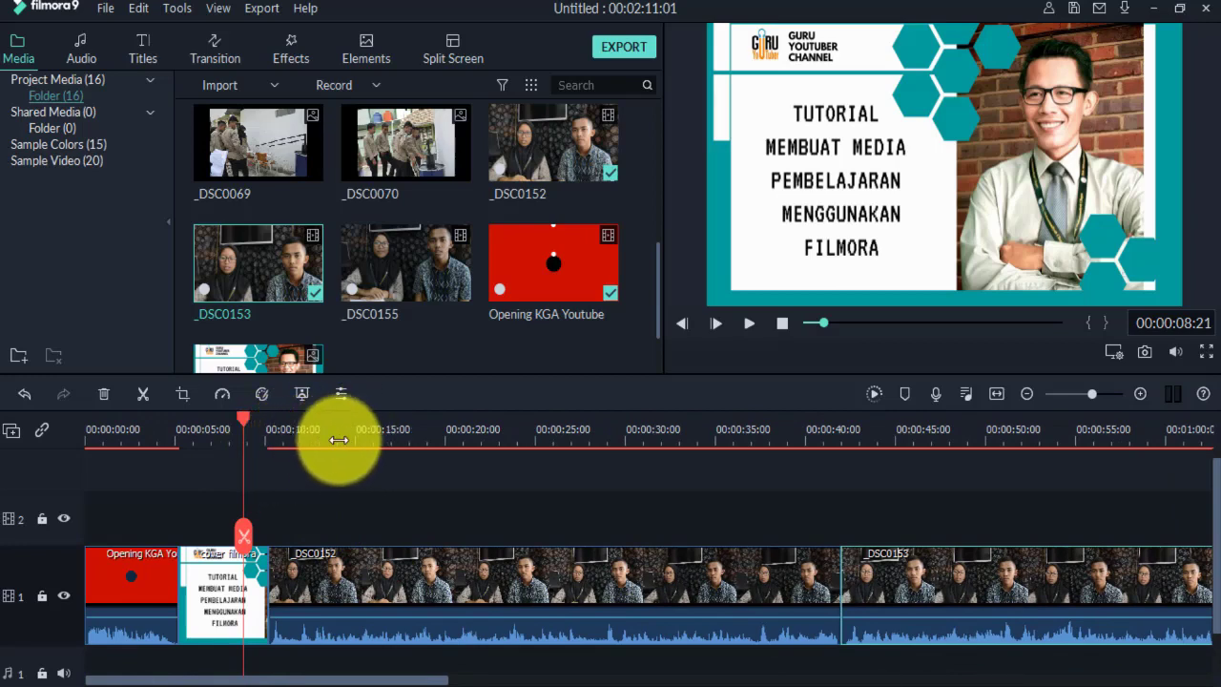
{"action": "left_click_drag", "start_coordinate": [339, 439], "coordinate": [142, 442]}
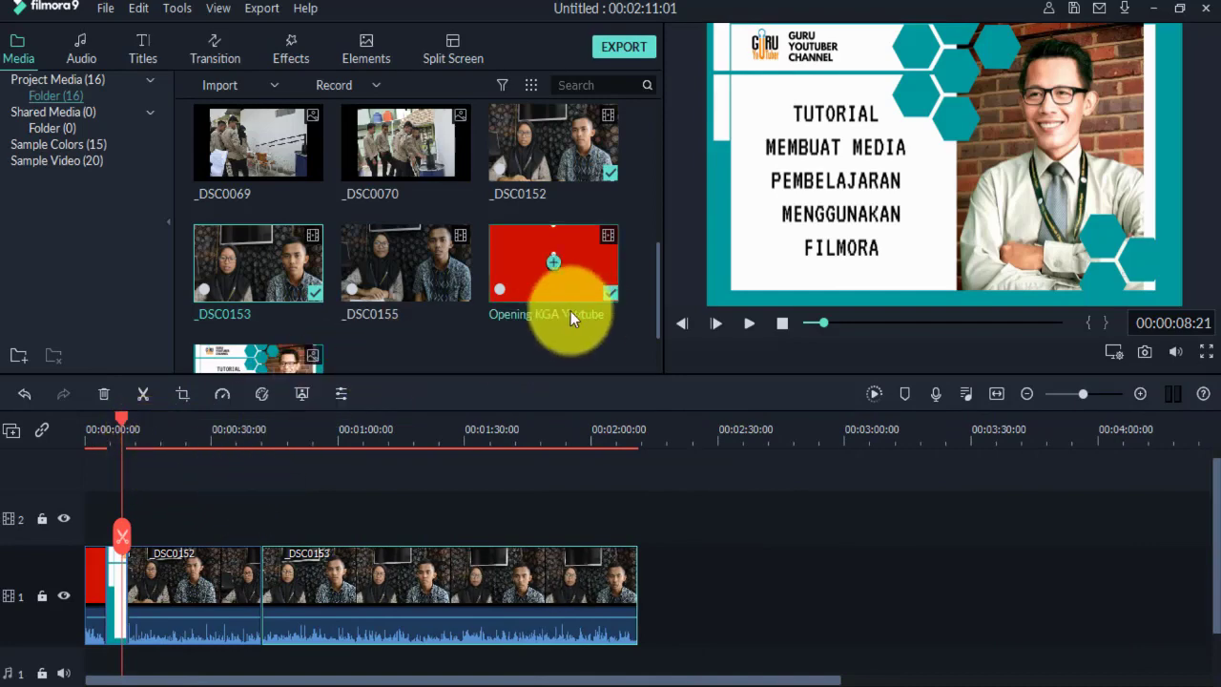
{"action": "scroll", "coordinate": [656, 291], "scroll_direction": "down", "scroll_amount": 1}
{"action": "scroll", "coordinate": [654, 296], "scroll_direction": "up", "scroll_amount": 1}
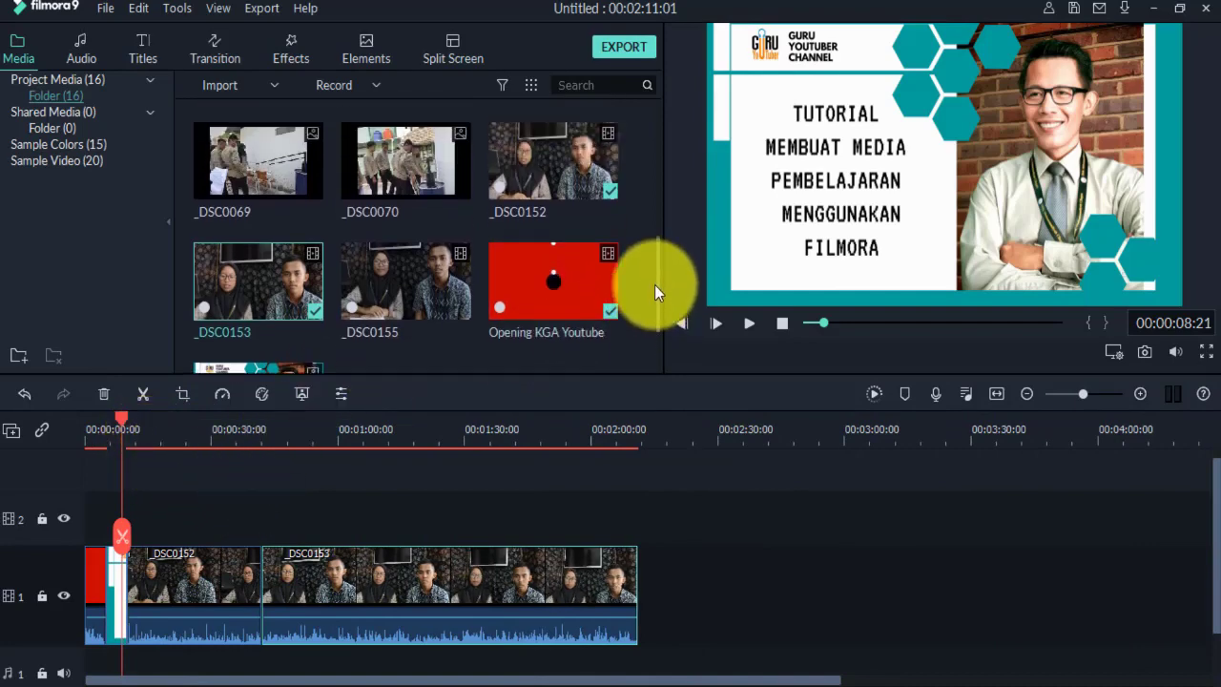
{"action": "left_click_drag", "start_coordinate": [446, 275], "coordinate": [650, 596]}
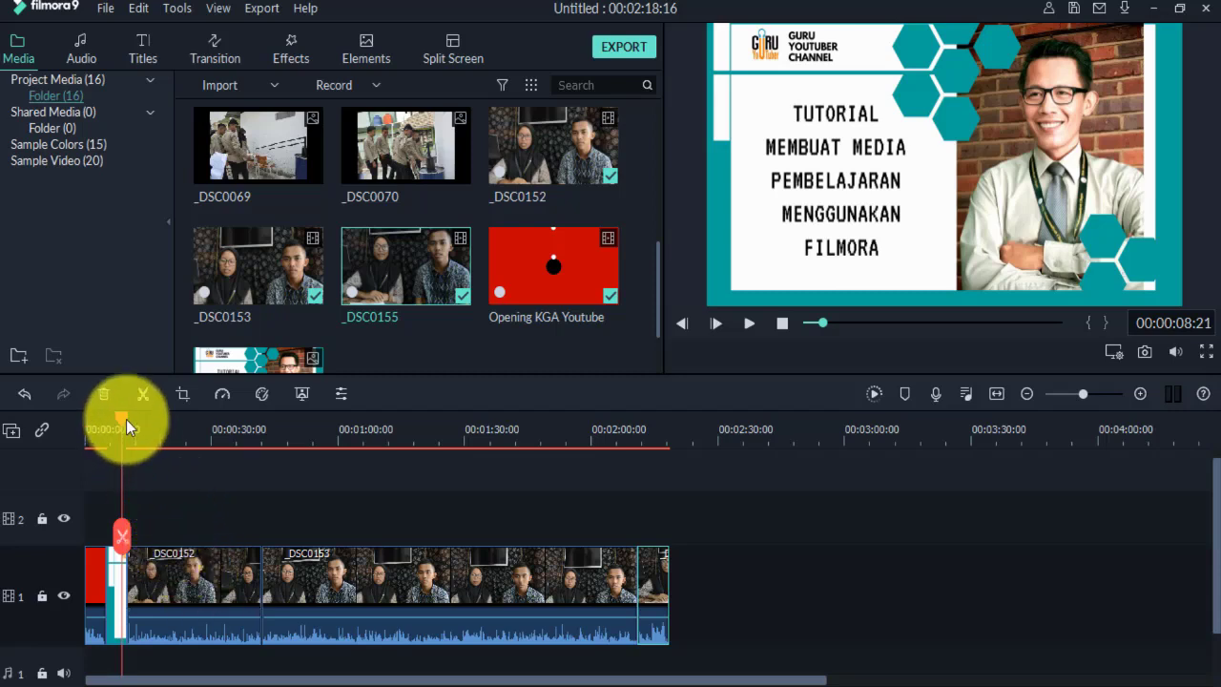
Play the assembled timeline from the cover image onward, sampling sections of _DSC0152, _DSC0153 and _DSC0155 to check their order and continuity.
{"action": "left_click_drag", "start_coordinate": [124, 418], "coordinate": [114, 427]}
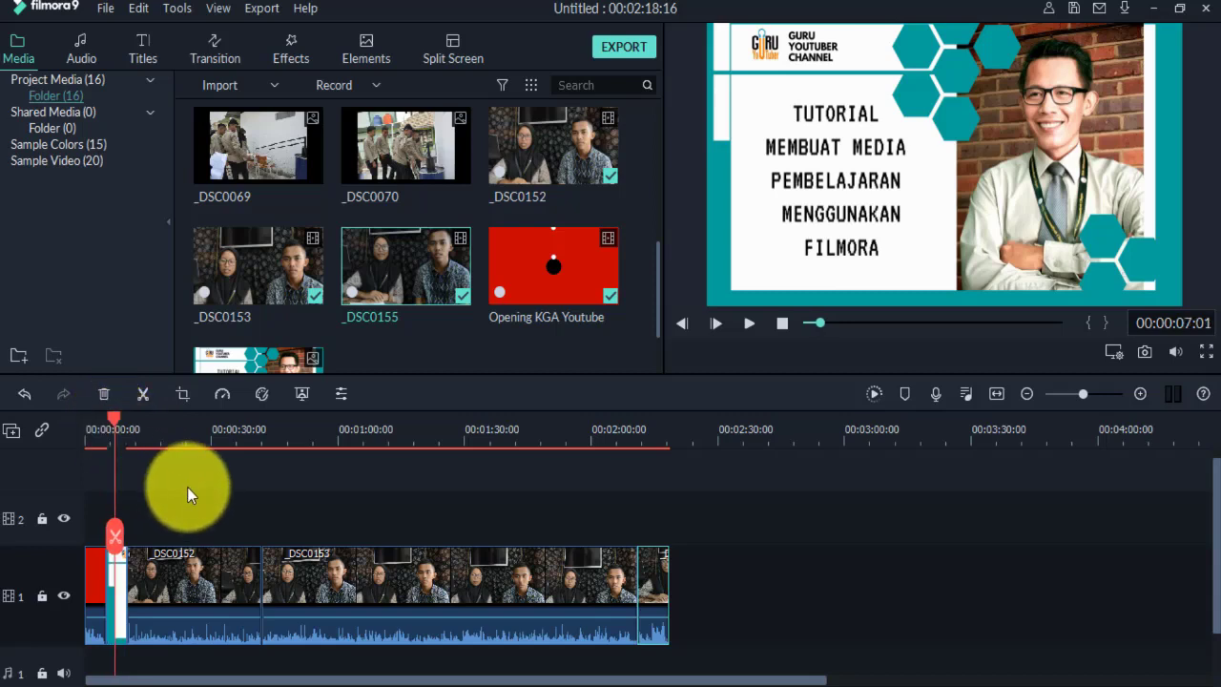
{"action": "key", "text": "space"}
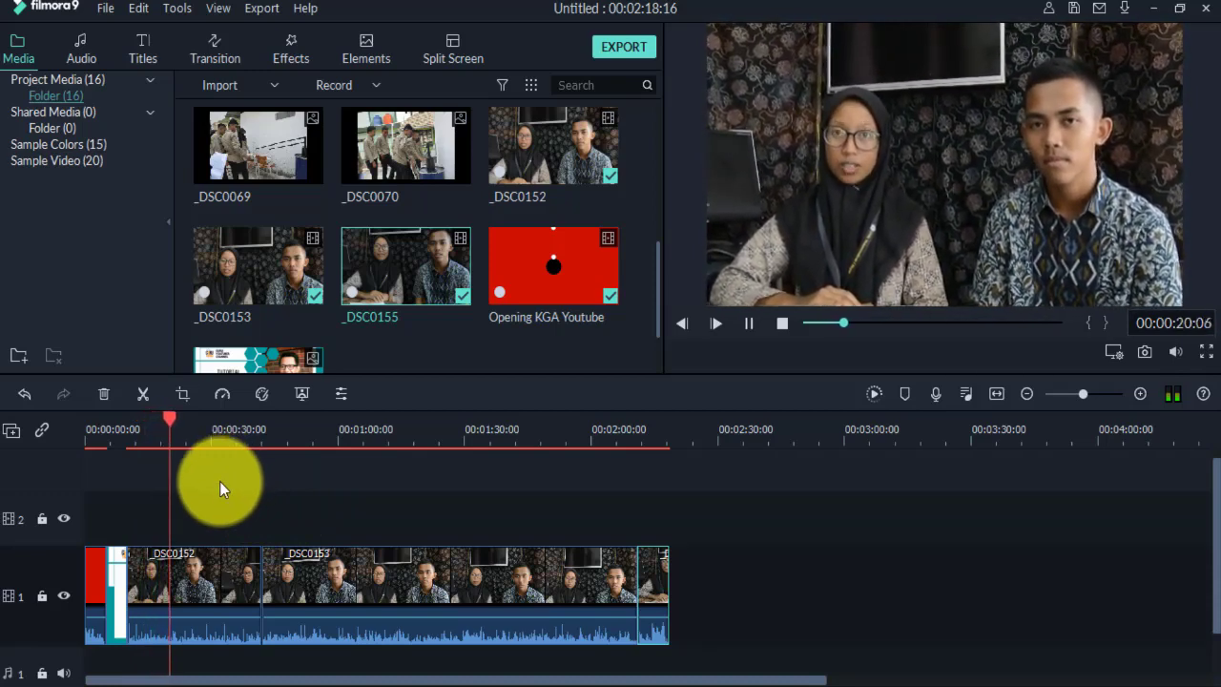
{"action": "left_click", "coordinate": [539, 477]}
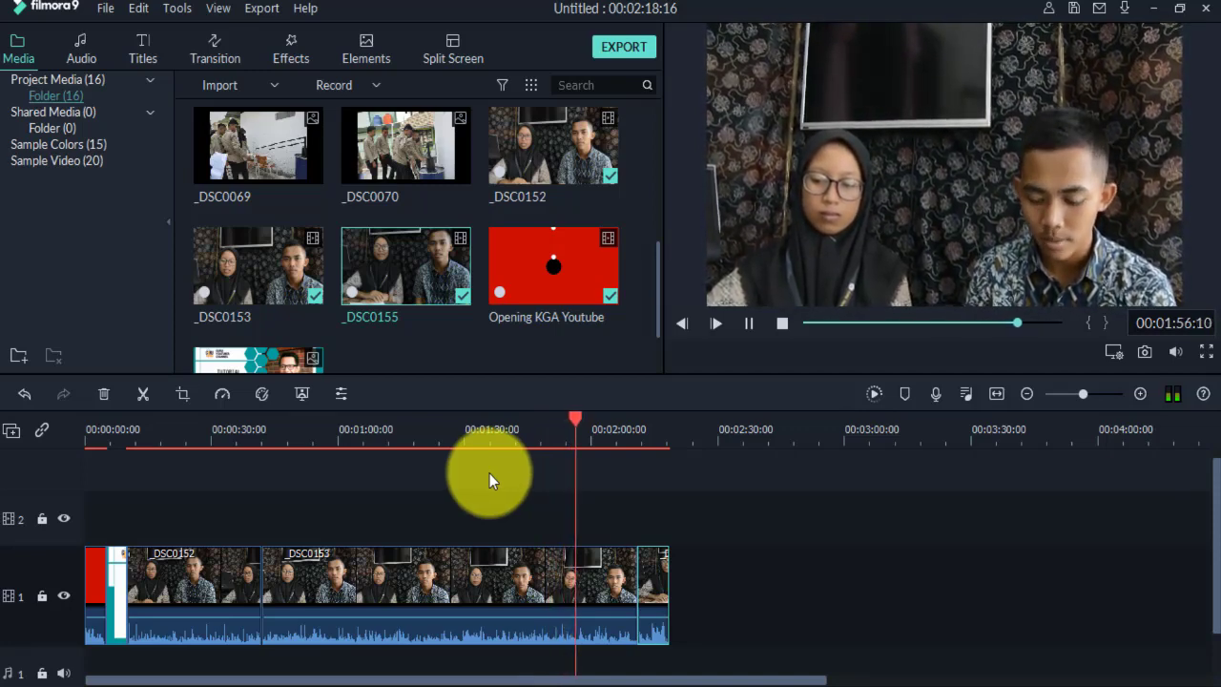
{"action": "left_click", "coordinate": [619, 435]}
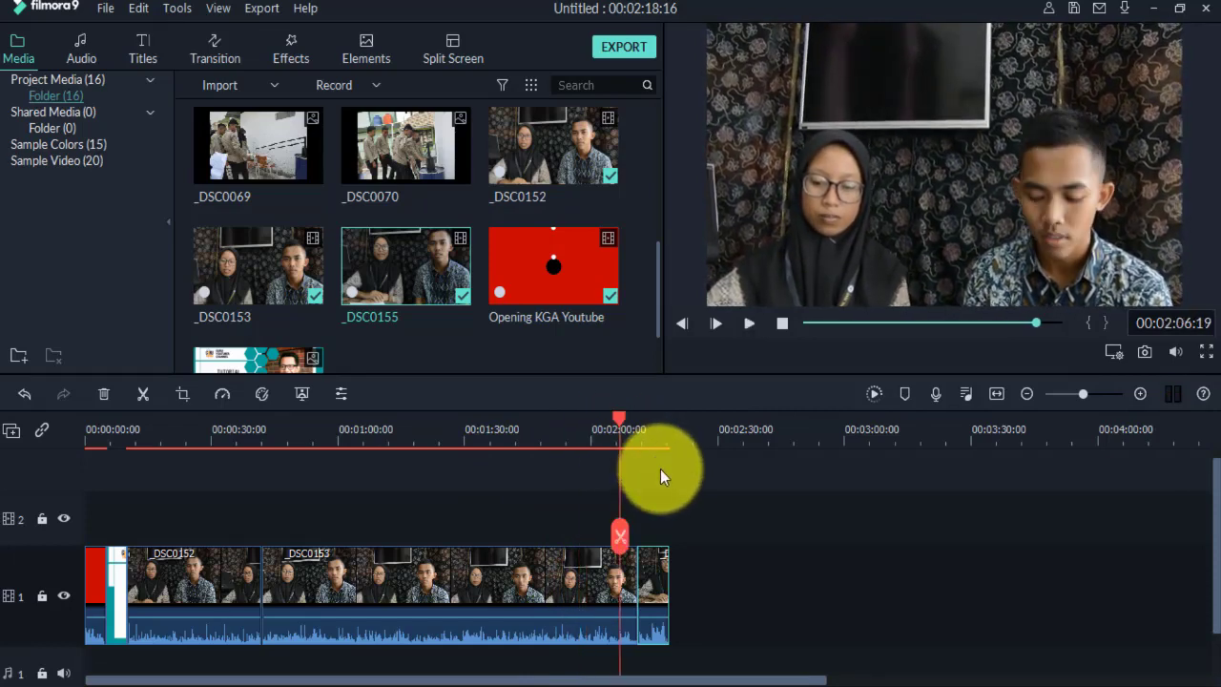
{"action": "key", "text": "space"}
{"action": "left_click", "coordinate": [652, 436]}
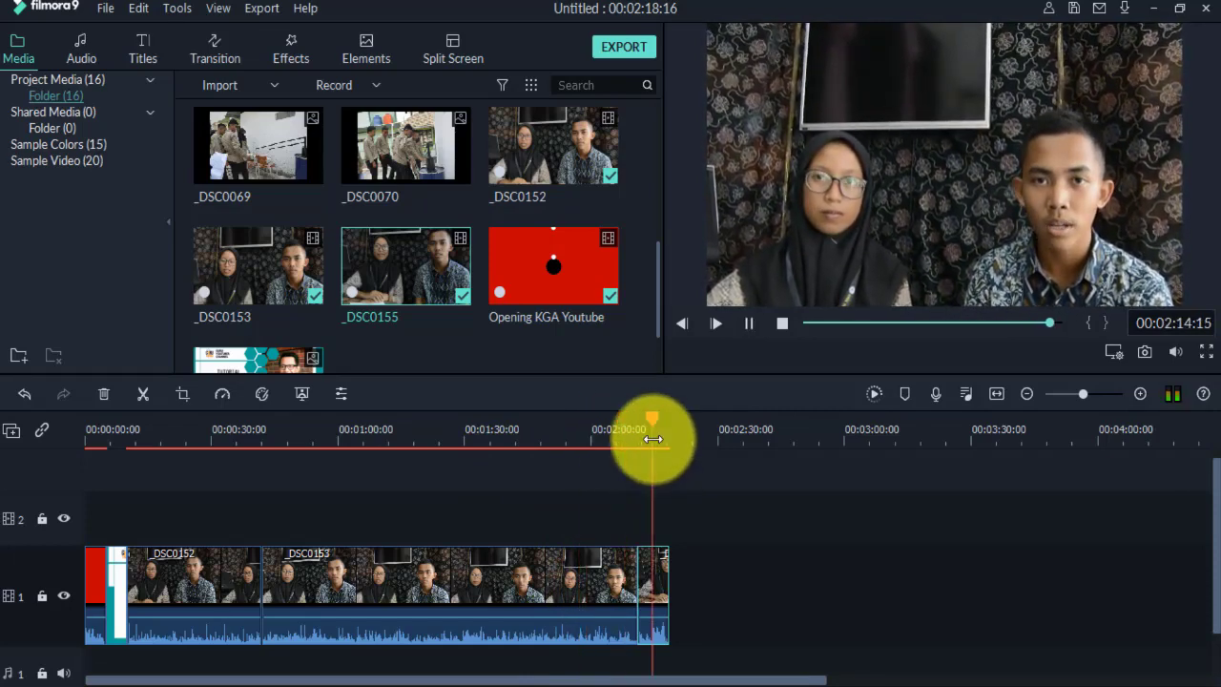
{"action": "left_click", "coordinate": [654, 420]}
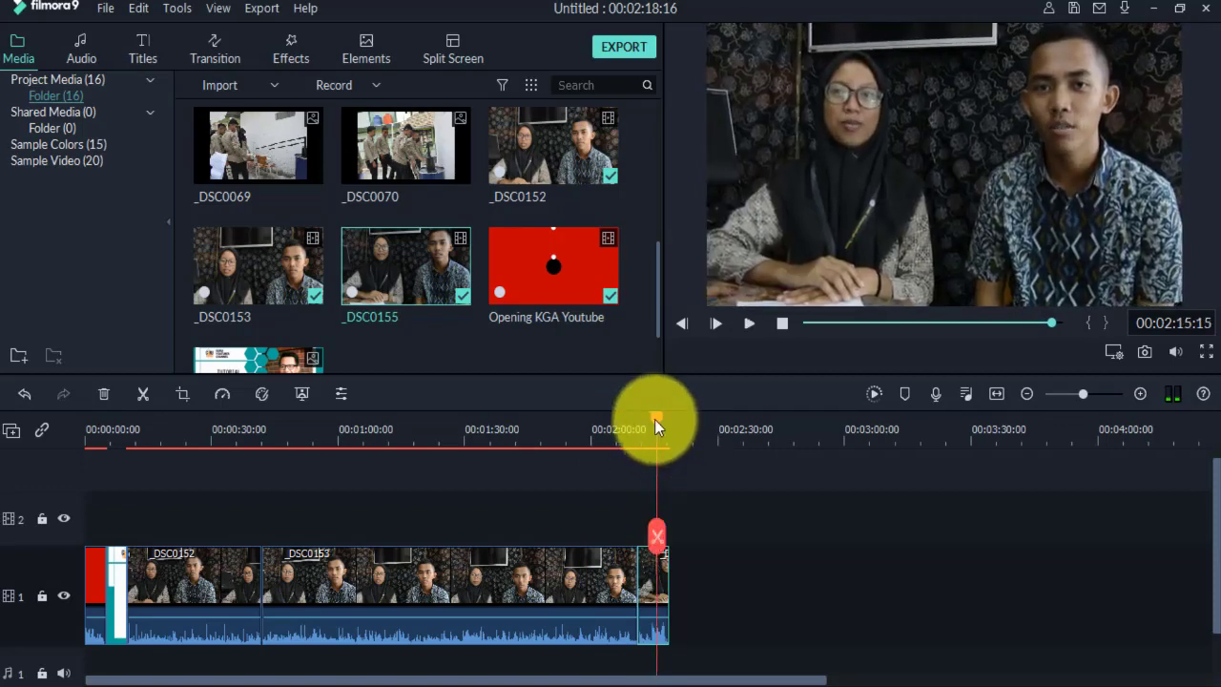
{"action": "left_click_drag", "start_coordinate": [652, 417], "coordinate": [154, 481]}
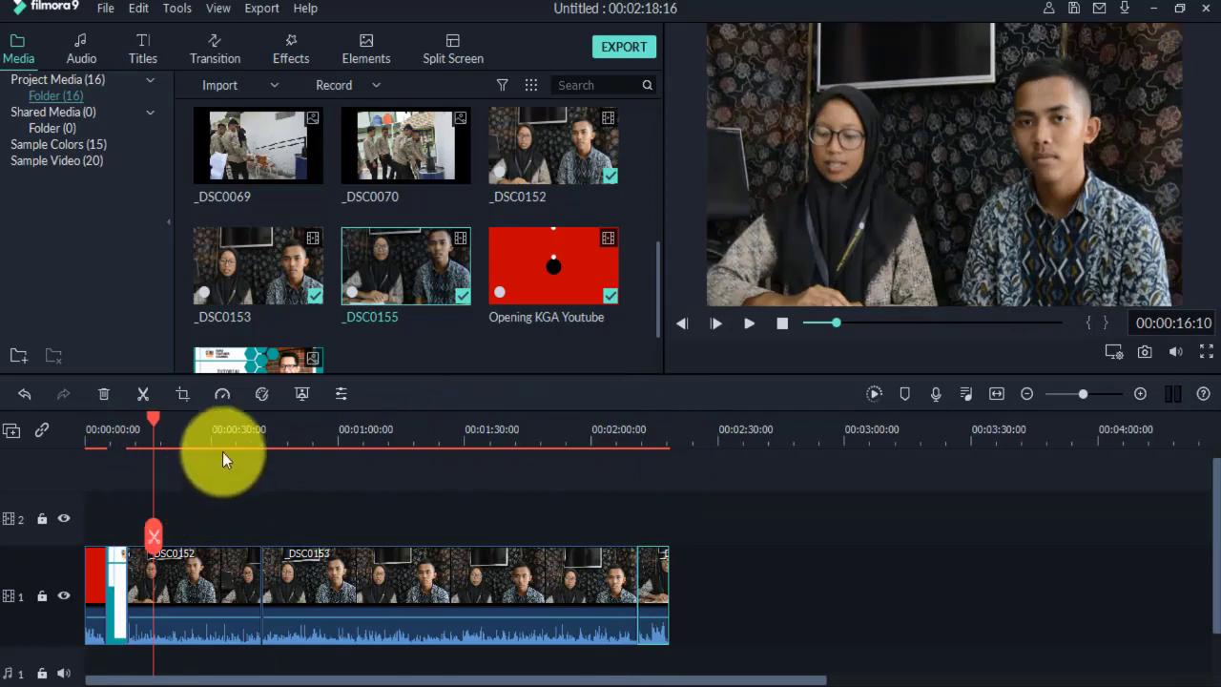
{"action": "left_click", "coordinate": [234, 441]}
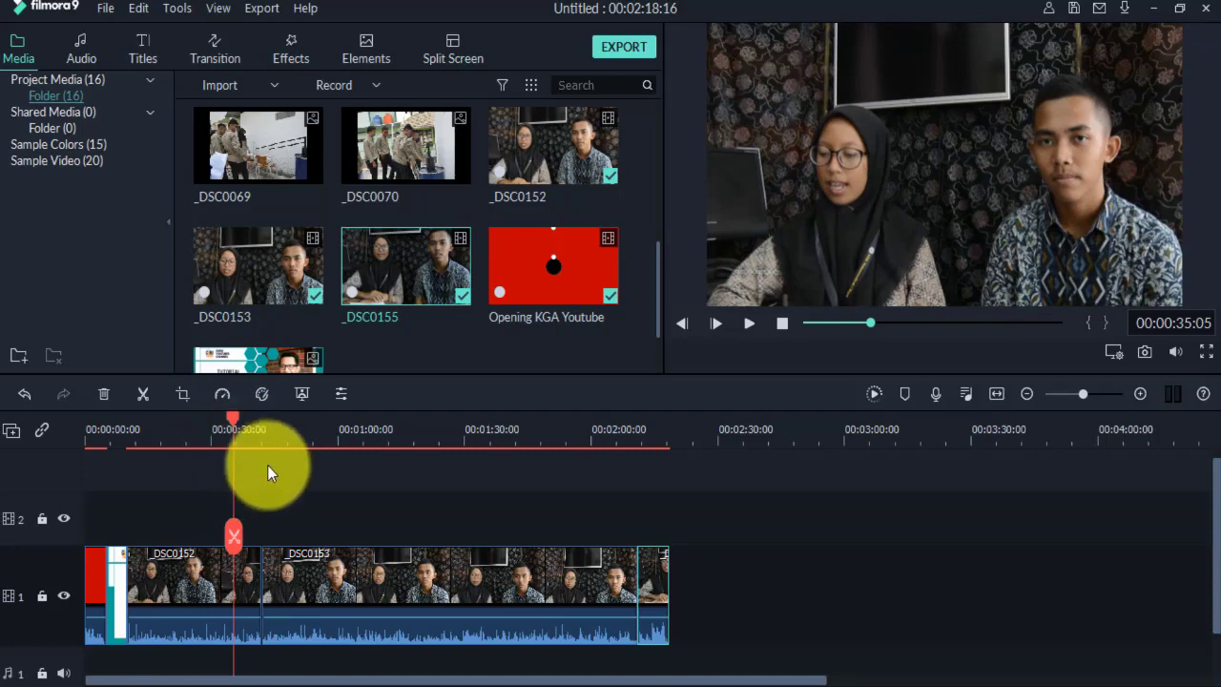
{"action": "left_click", "coordinate": [412, 438]}
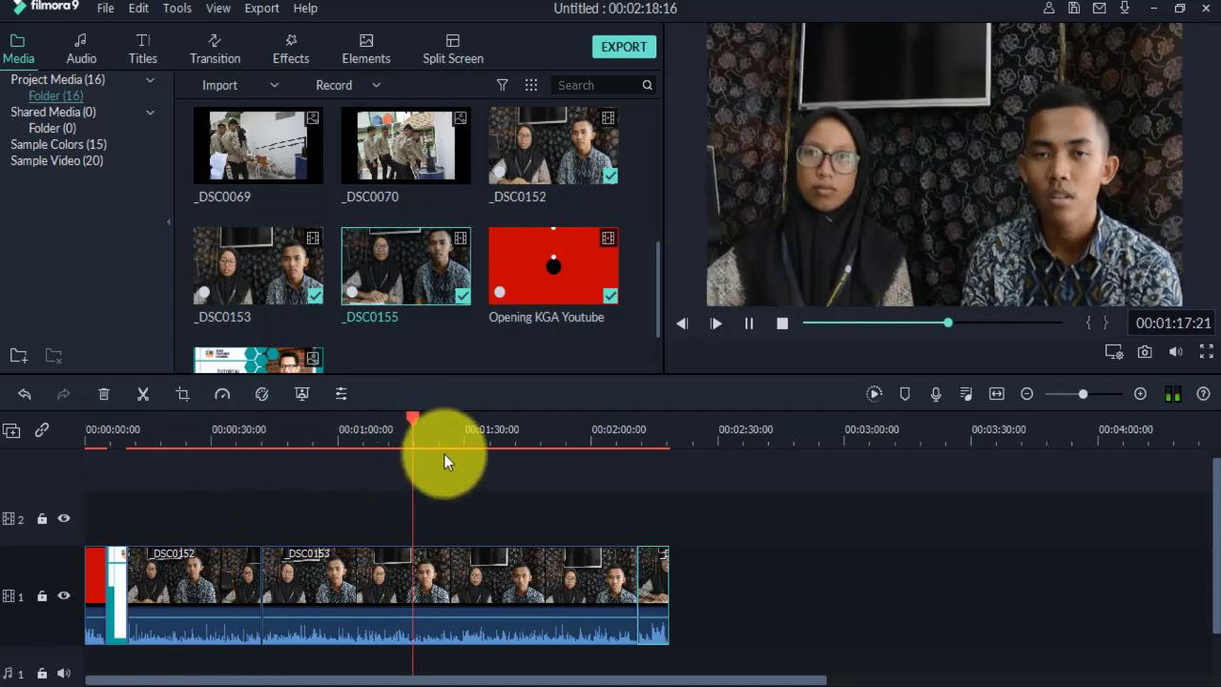
{"action": "key", "text": "space"}
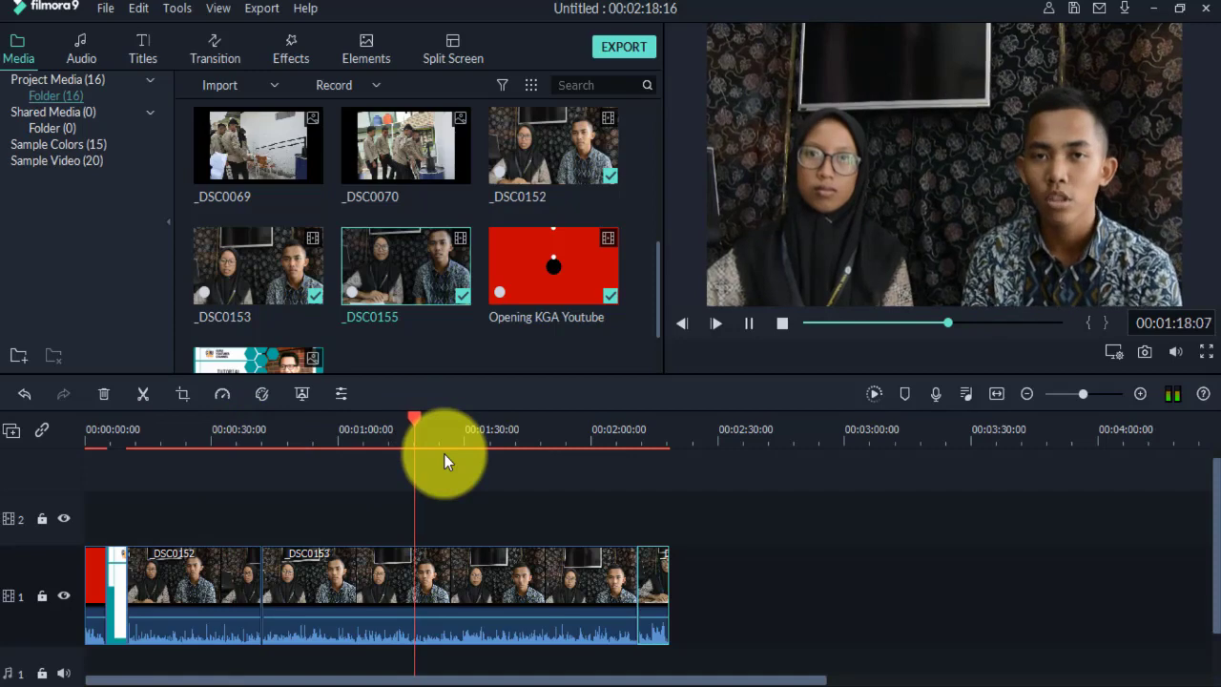
{"action": "left_click", "coordinate": [616, 431]}
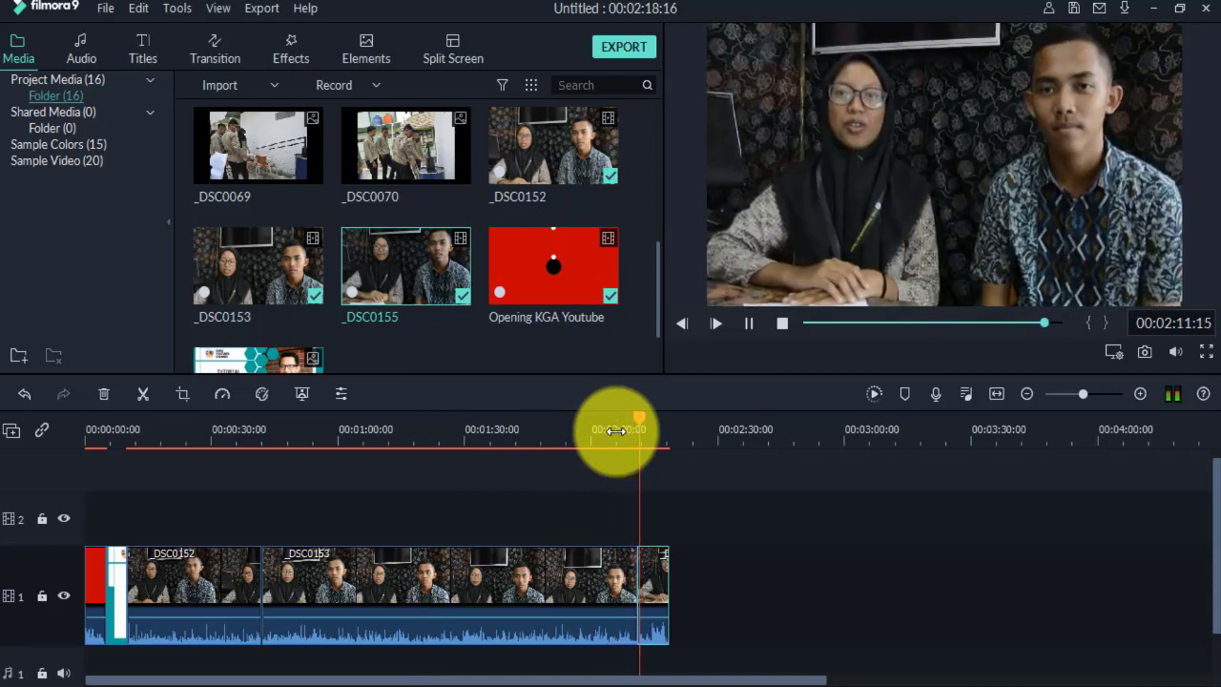
{"action": "key", "text": "space"}
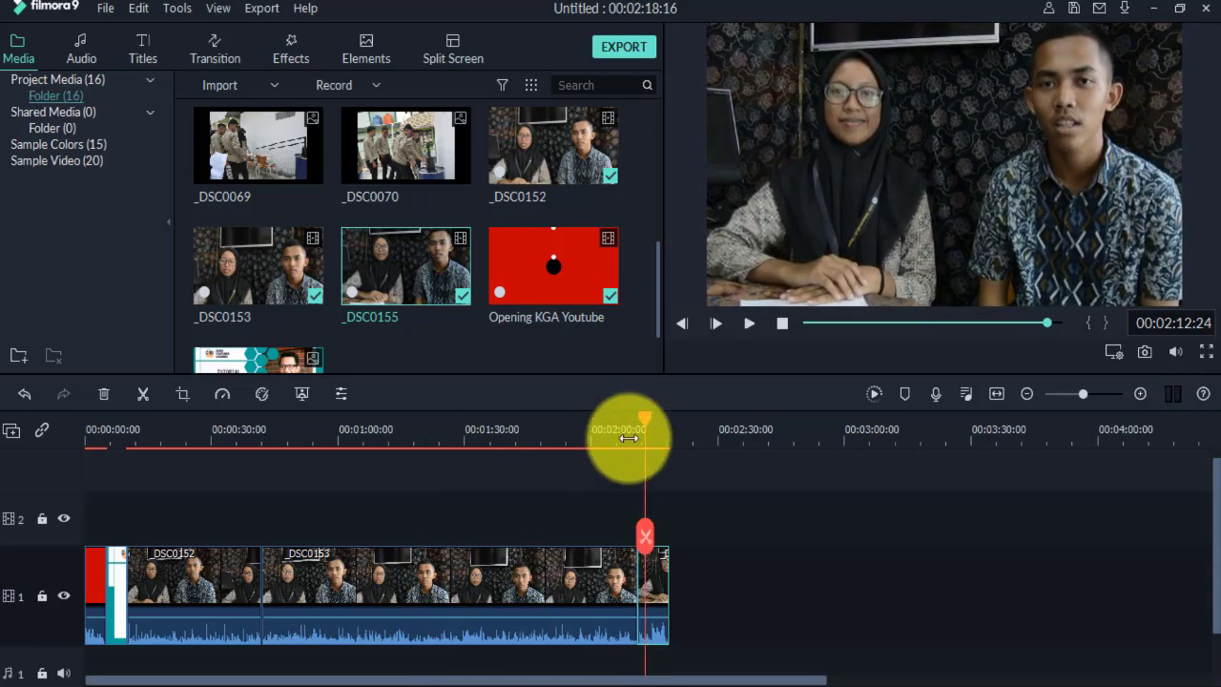
Replay the join between _DSC0153 and _DSC0155 at a closer timeline scale to find where _DSC0153 should be cut.
{"action": "left_click", "coordinate": [627, 437]}
{"action": "key", "text": "space"}
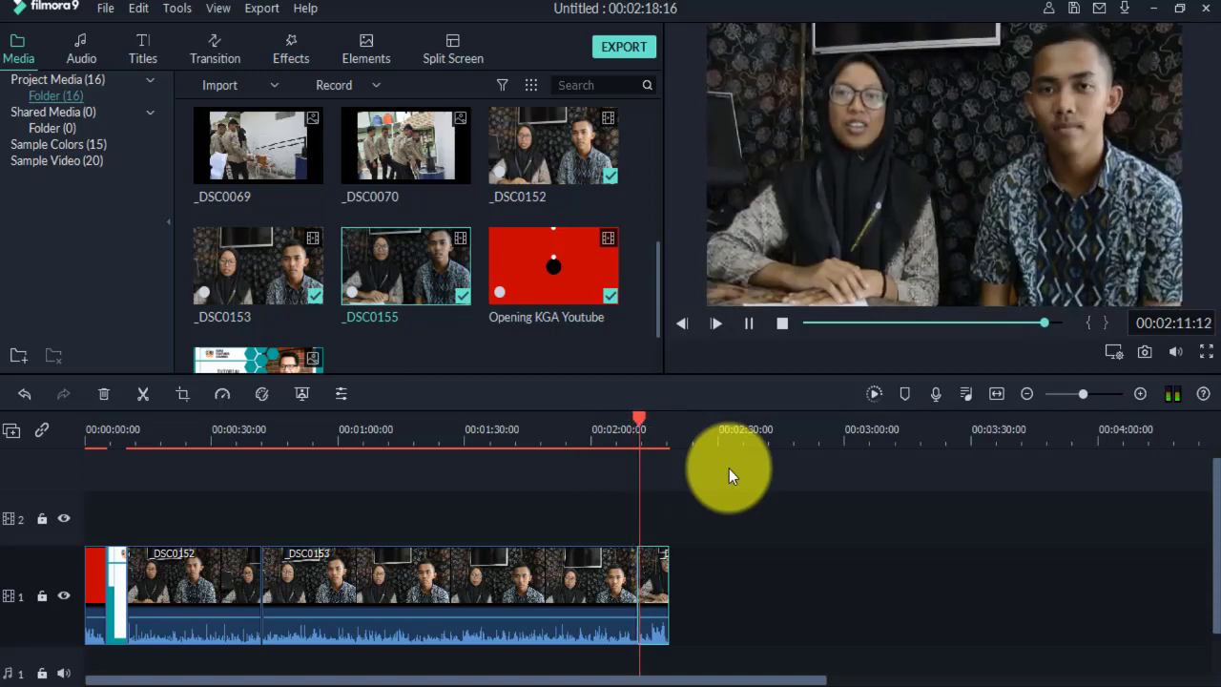
{"action": "key", "text": "space"}
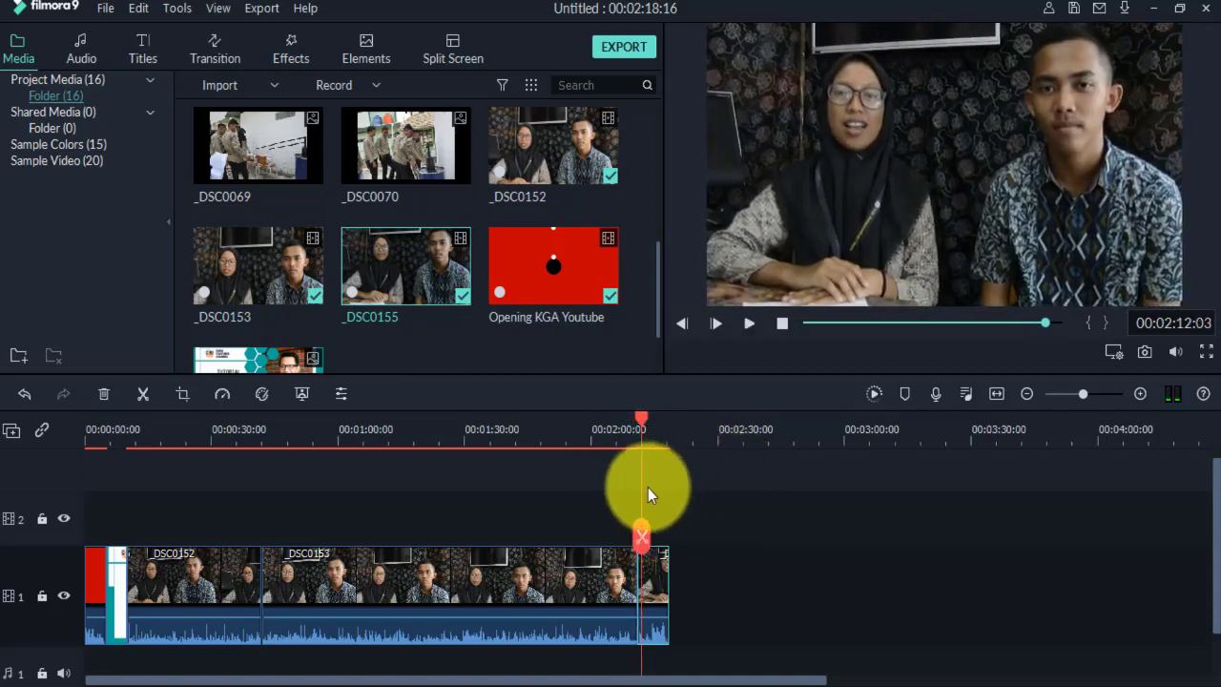
{"action": "left_click", "coordinate": [628, 439]}
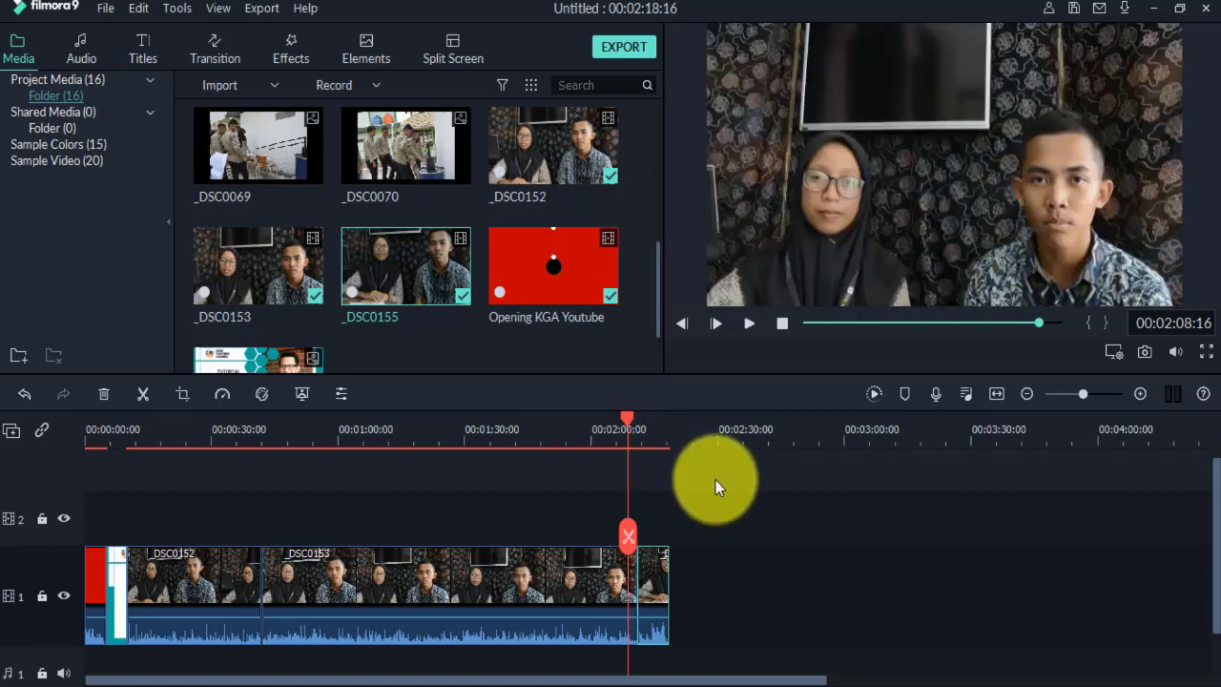
{"action": "key", "text": "space"}
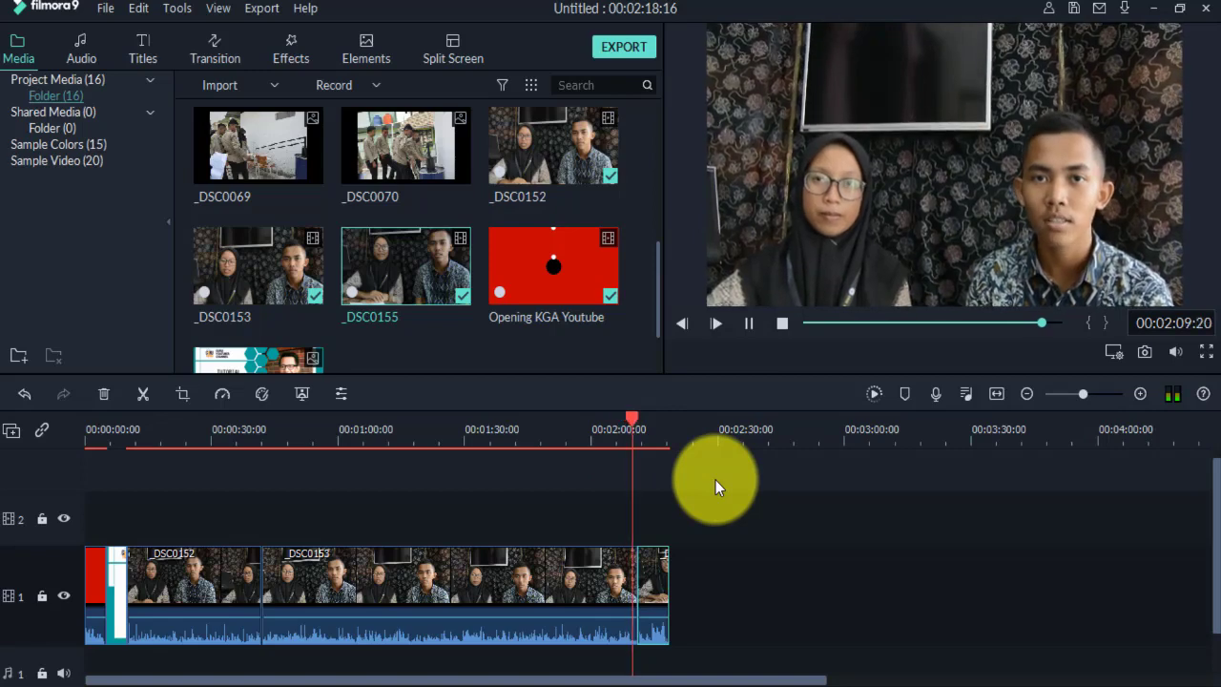
{"action": "key", "text": "space"}
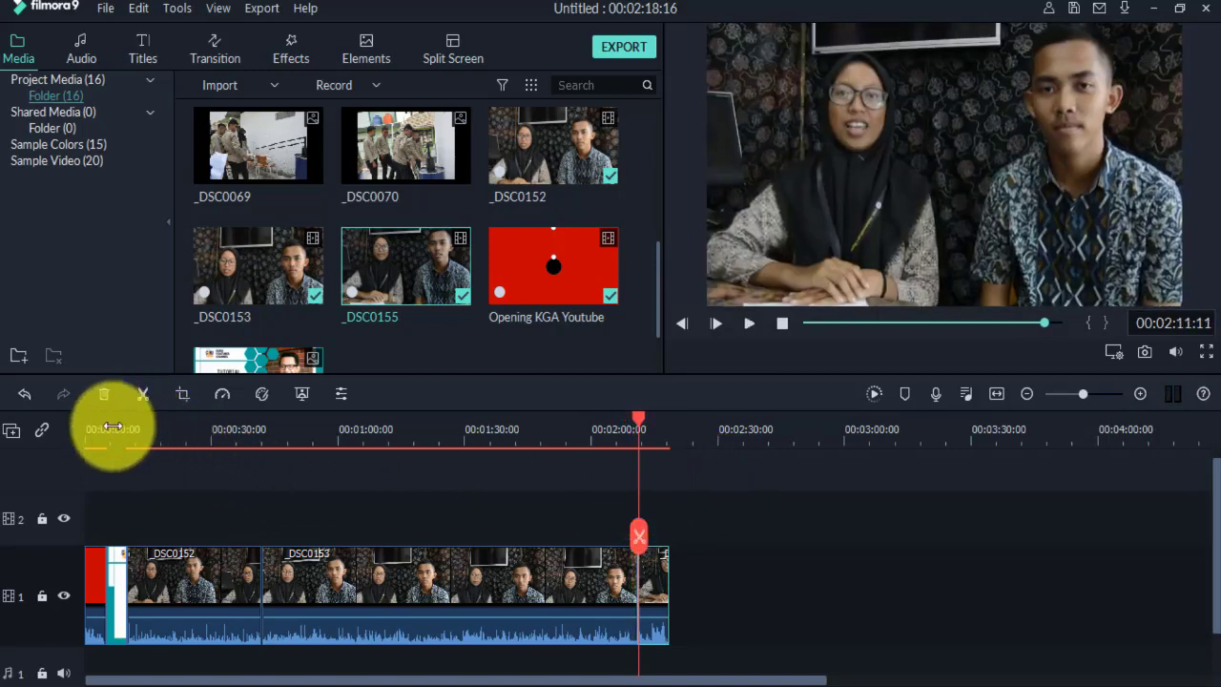
{"action": "left_click_drag", "start_coordinate": [112, 426], "coordinate": [622, 438]}
{"action": "key", "text": "space"}
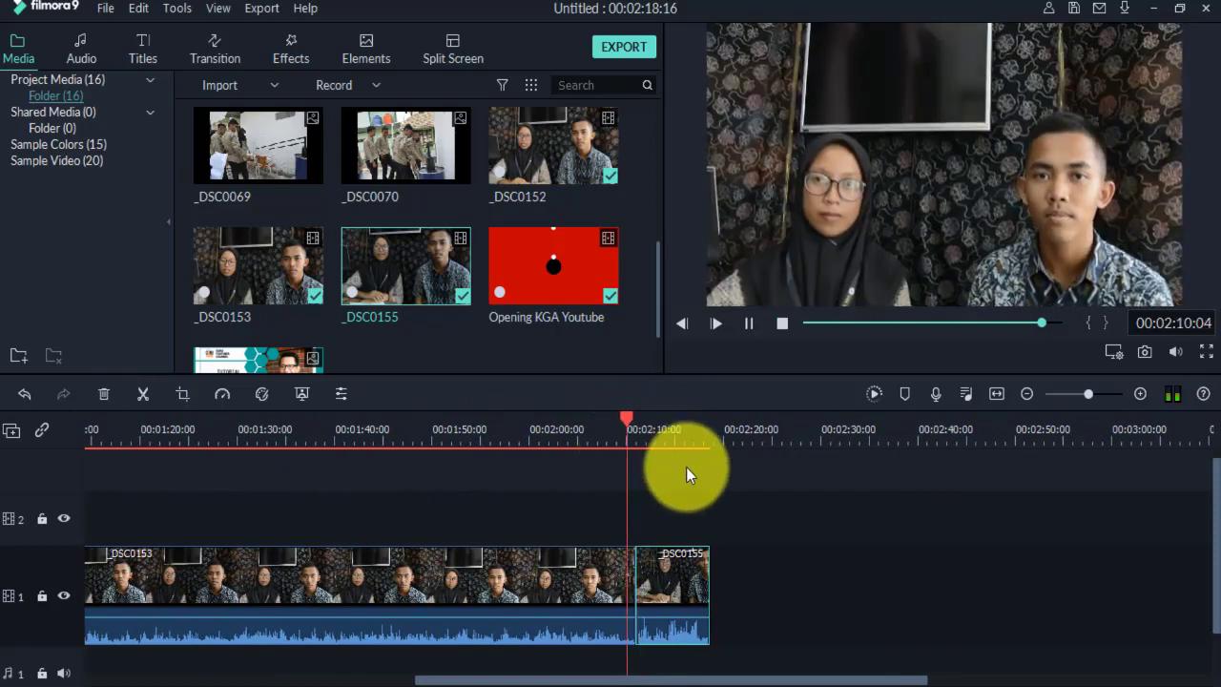
{"action": "key", "text": "space"}
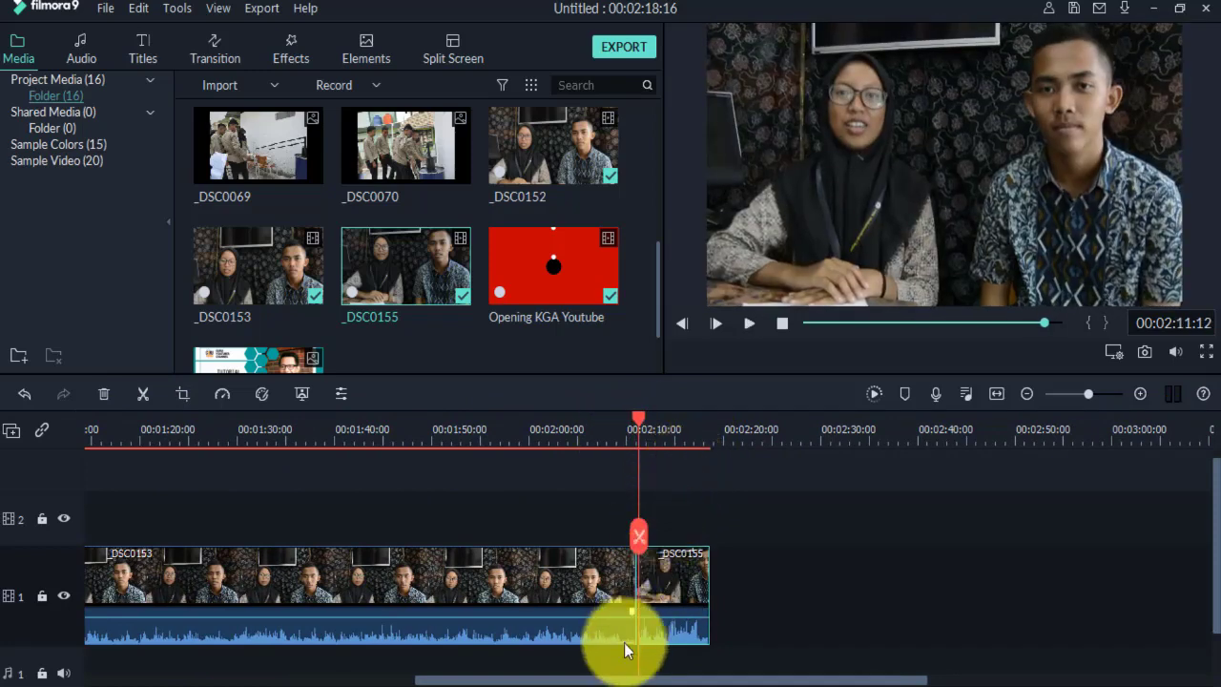
{"action": "left_click", "coordinate": [624, 444]}
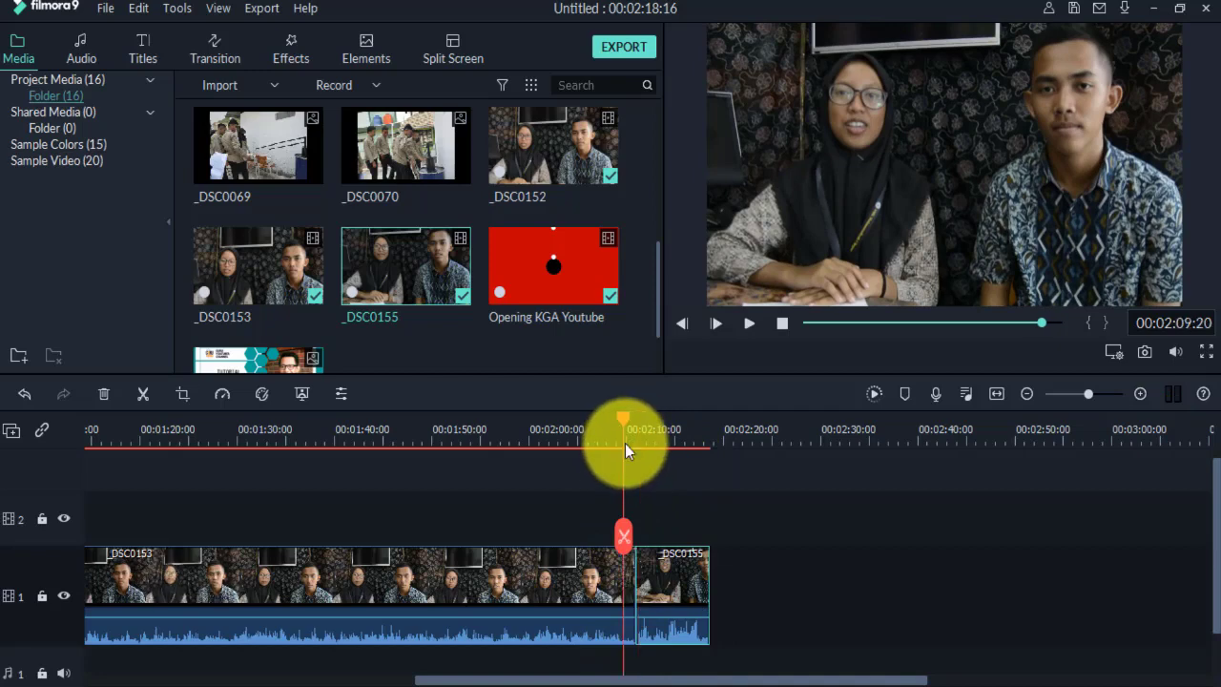
{"action": "key", "text": "space"}
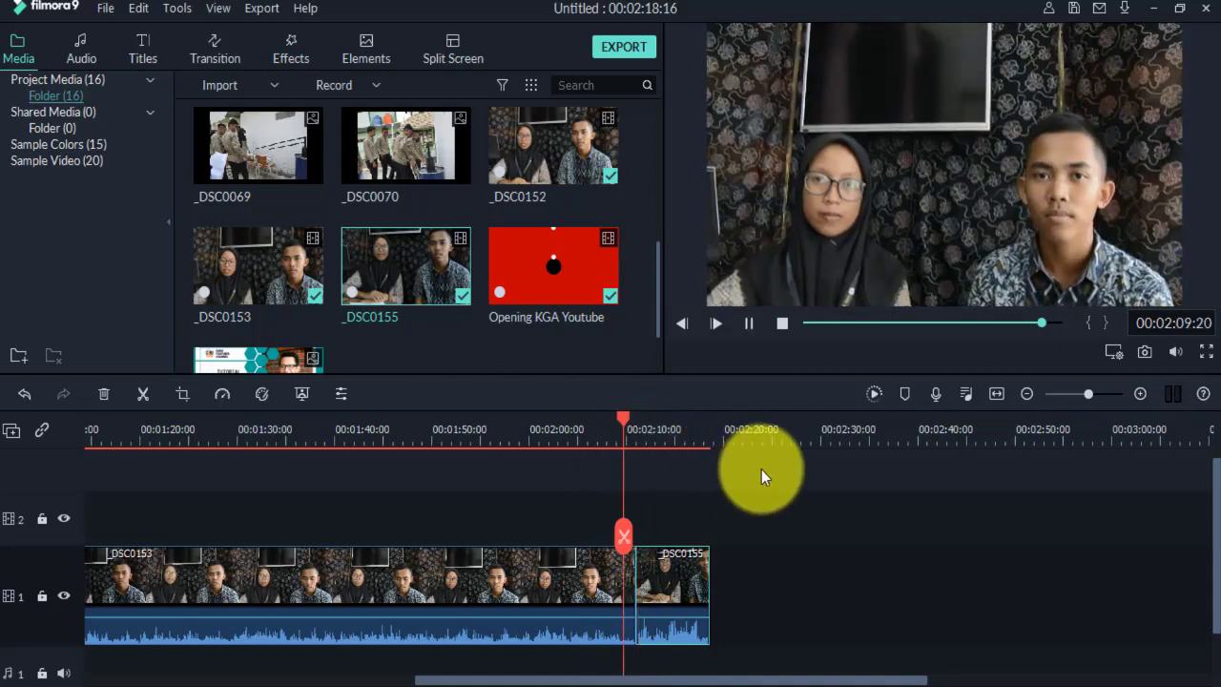
{"action": "key", "text": "space"}
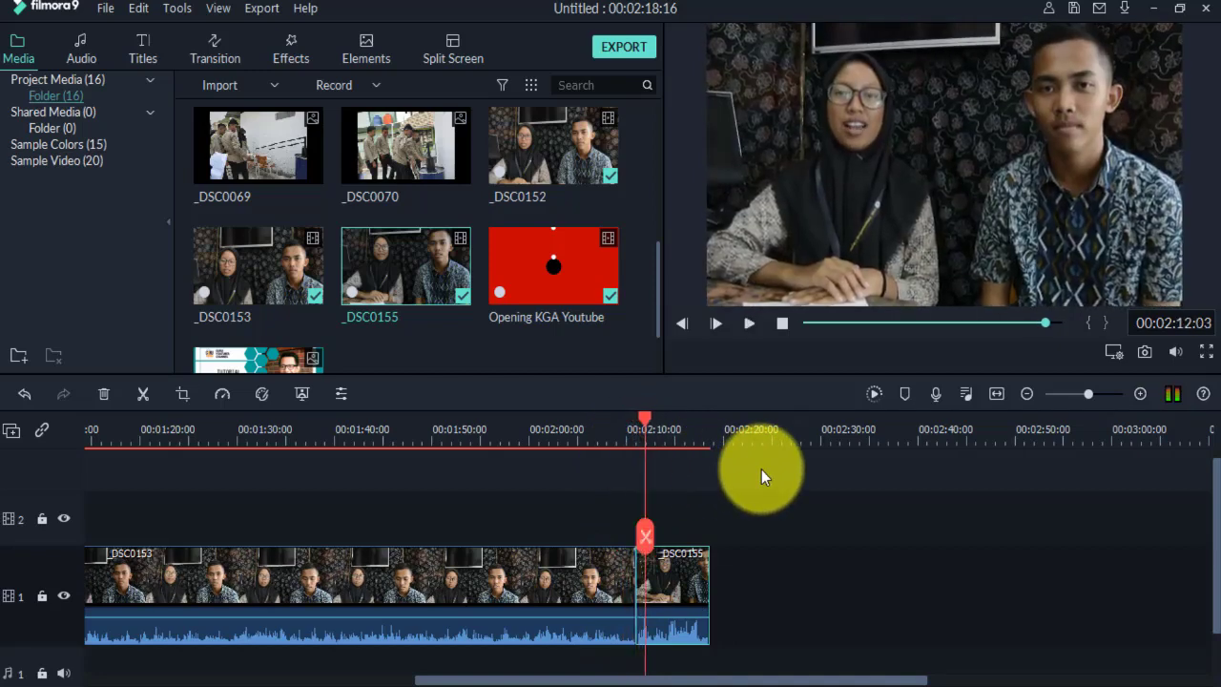
Split _DSC0153 at 00:02:09:23 and delete its leftover tail so _DSC0155 follows the cut directly.
{"action": "left_click", "coordinate": [622, 438]}
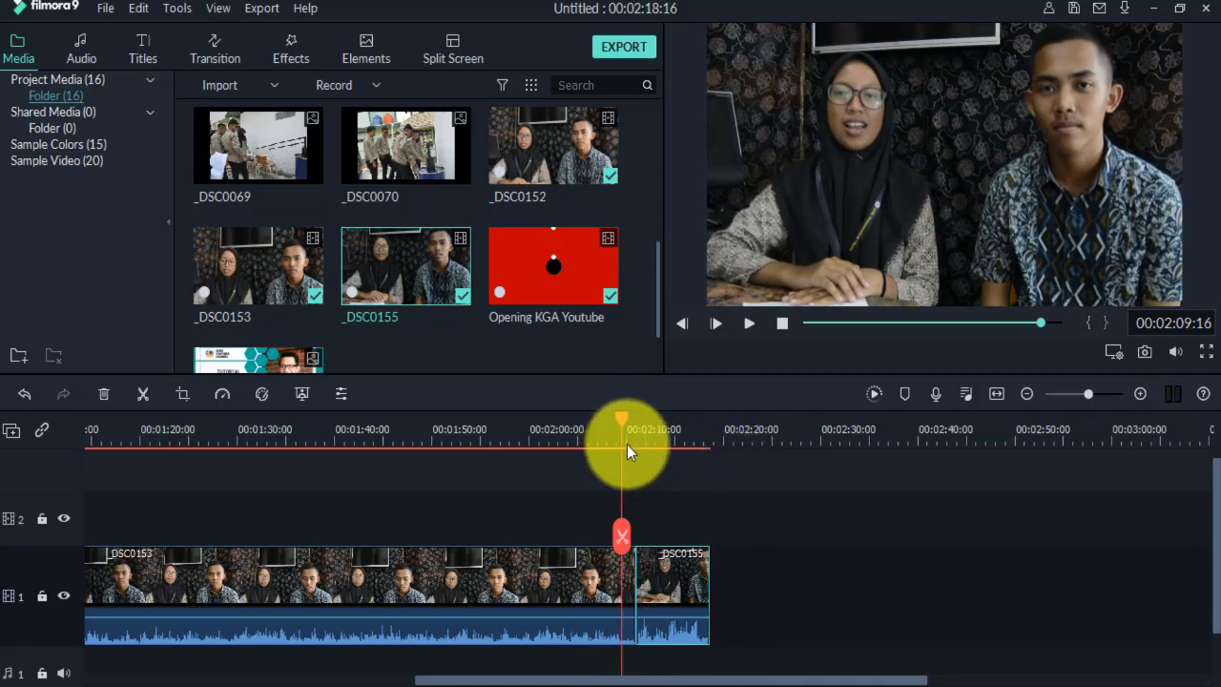
{"action": "left_click", "coordinate": [606, 438]}
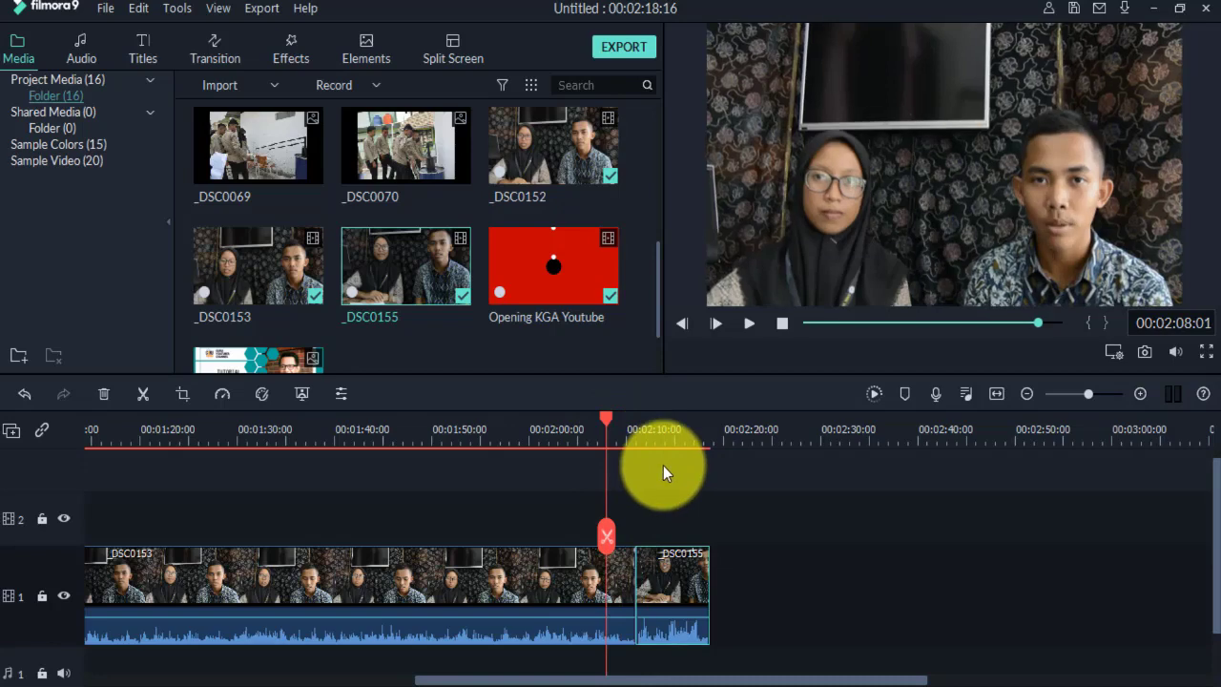
{"action": "key", "text": "space"}
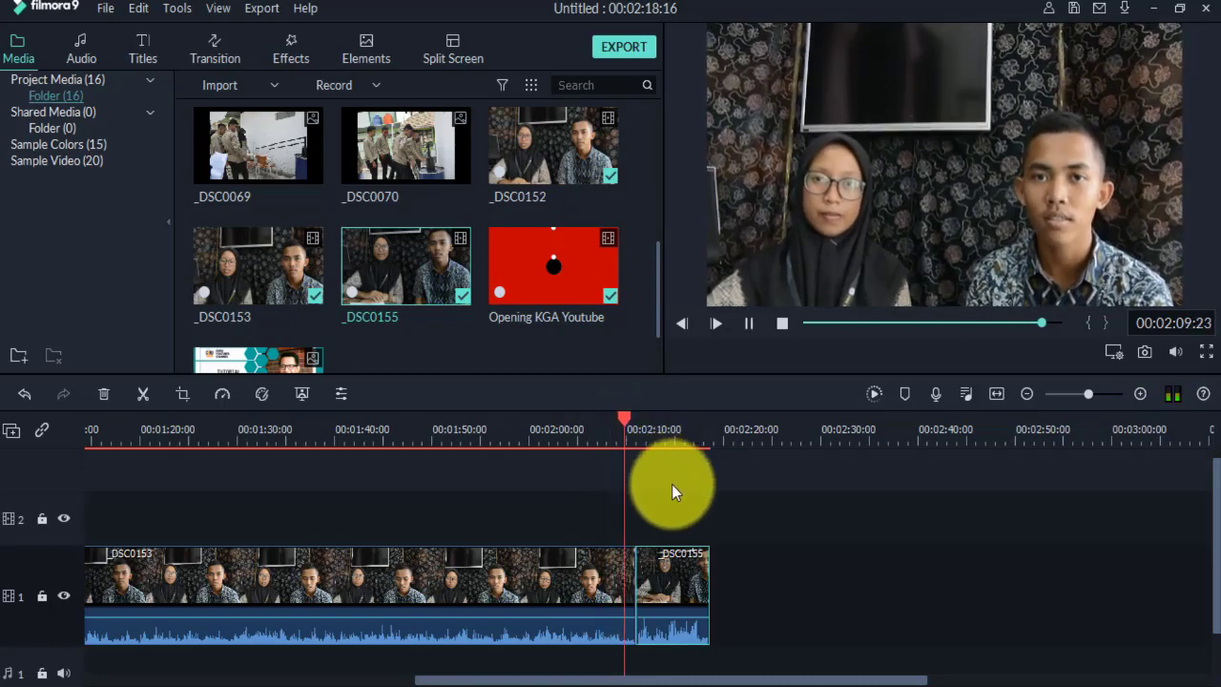
{"action": "key", "text": "space"}
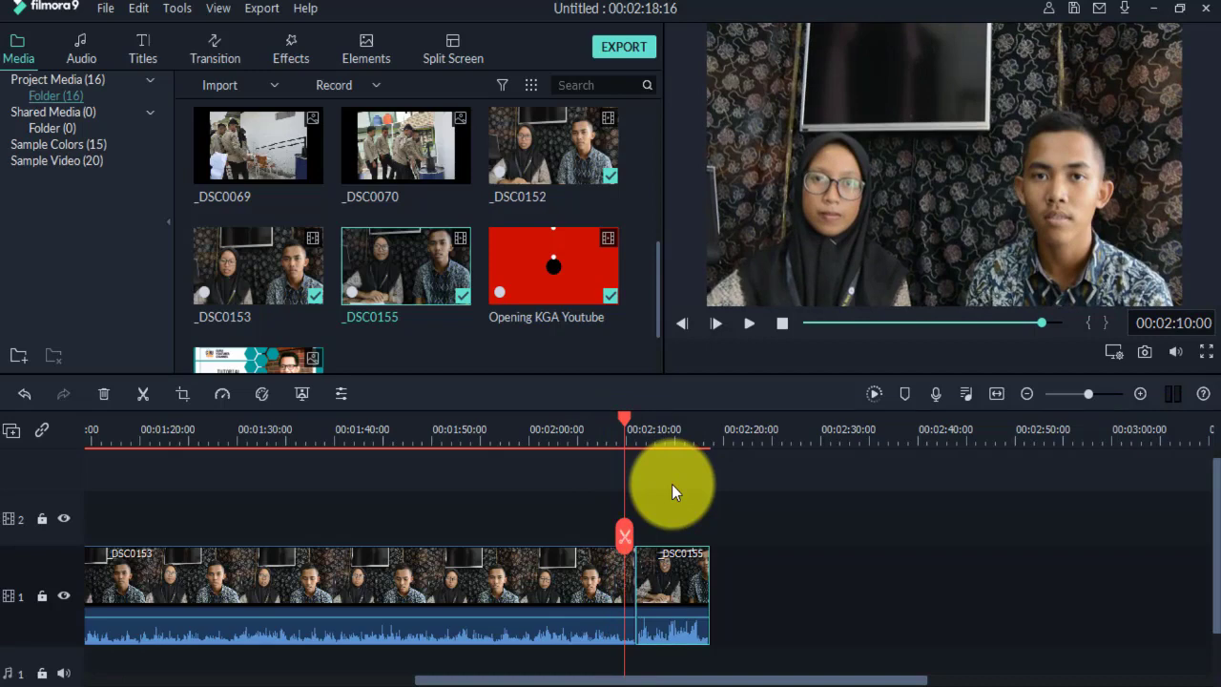
{"action": "left_click", "coordinate": [604, 444]}
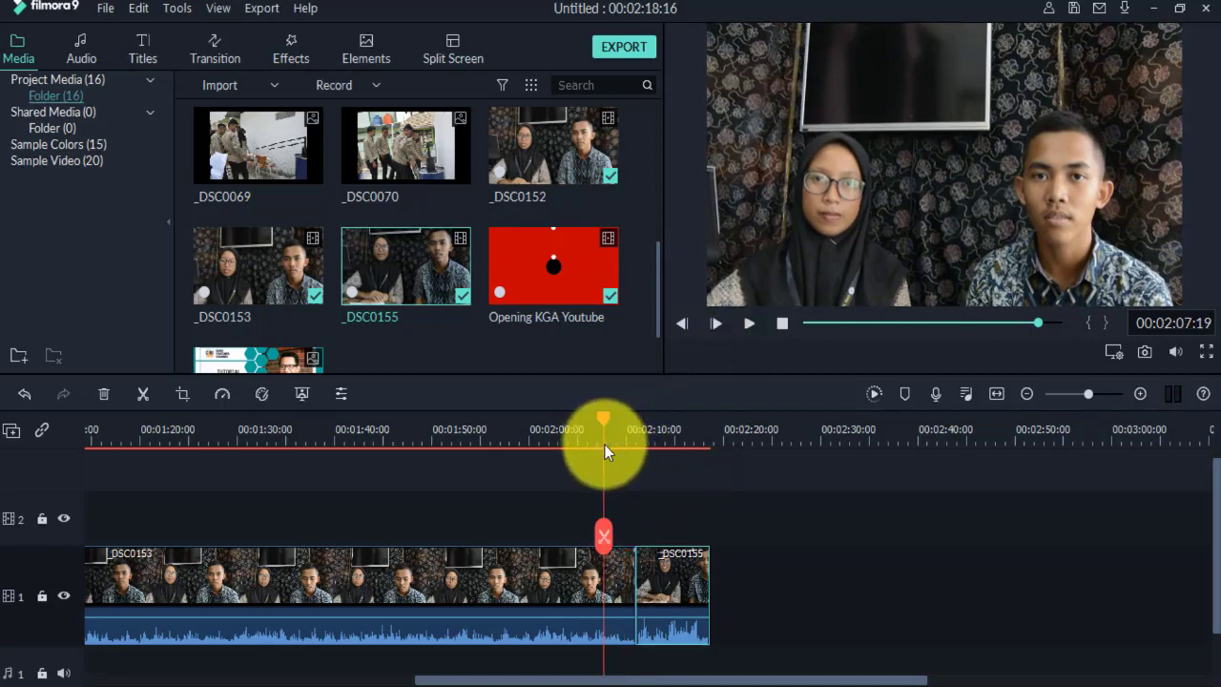
{"action": "left_click", "coordinate": [749, 324]}
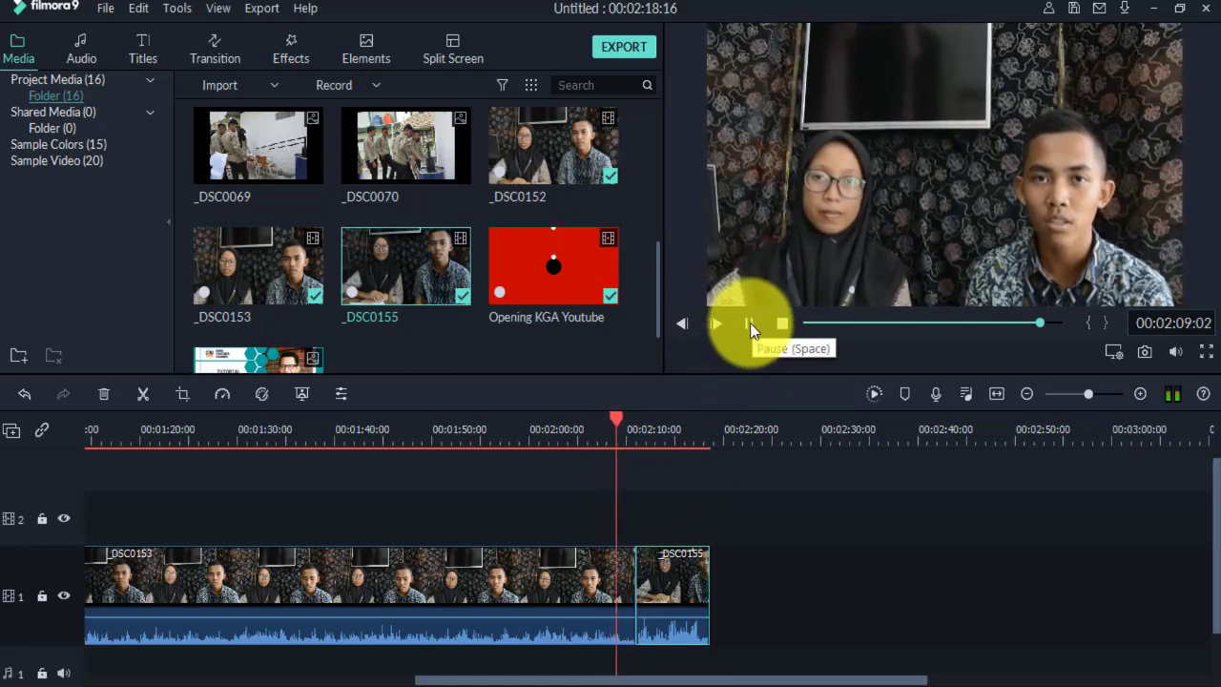
{"action": "left_click", "coordinate": [749, 322]}
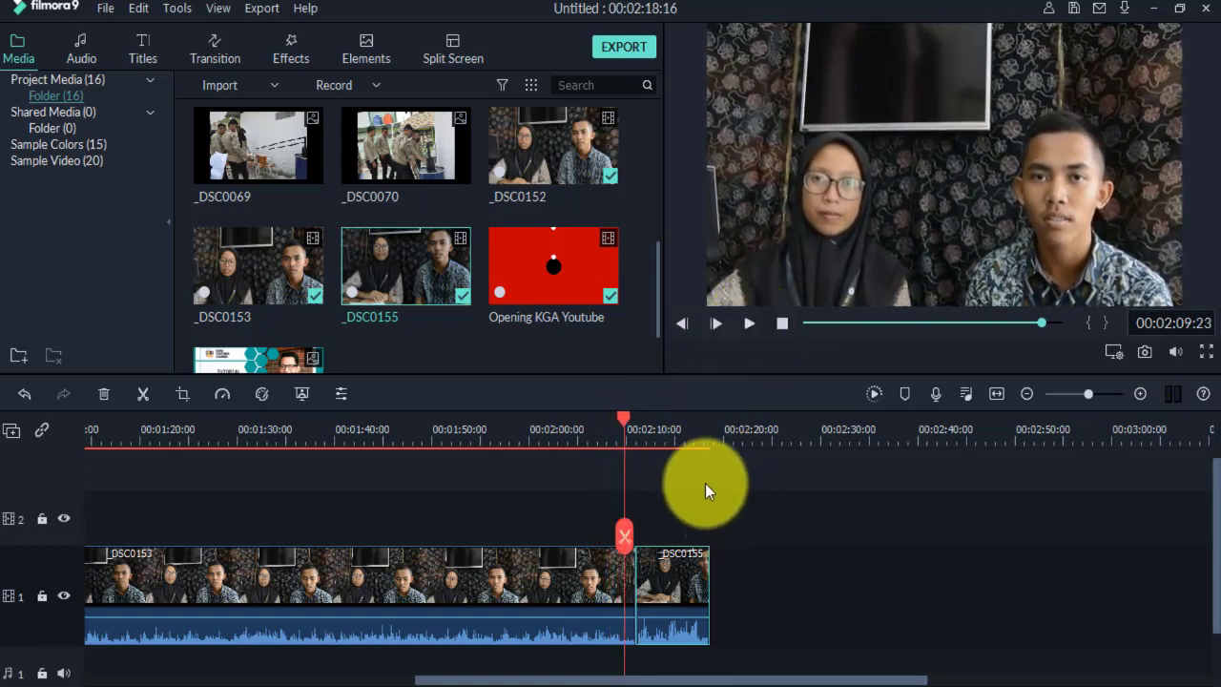
{"action": "left_click", "coordinate": [624, 536]}
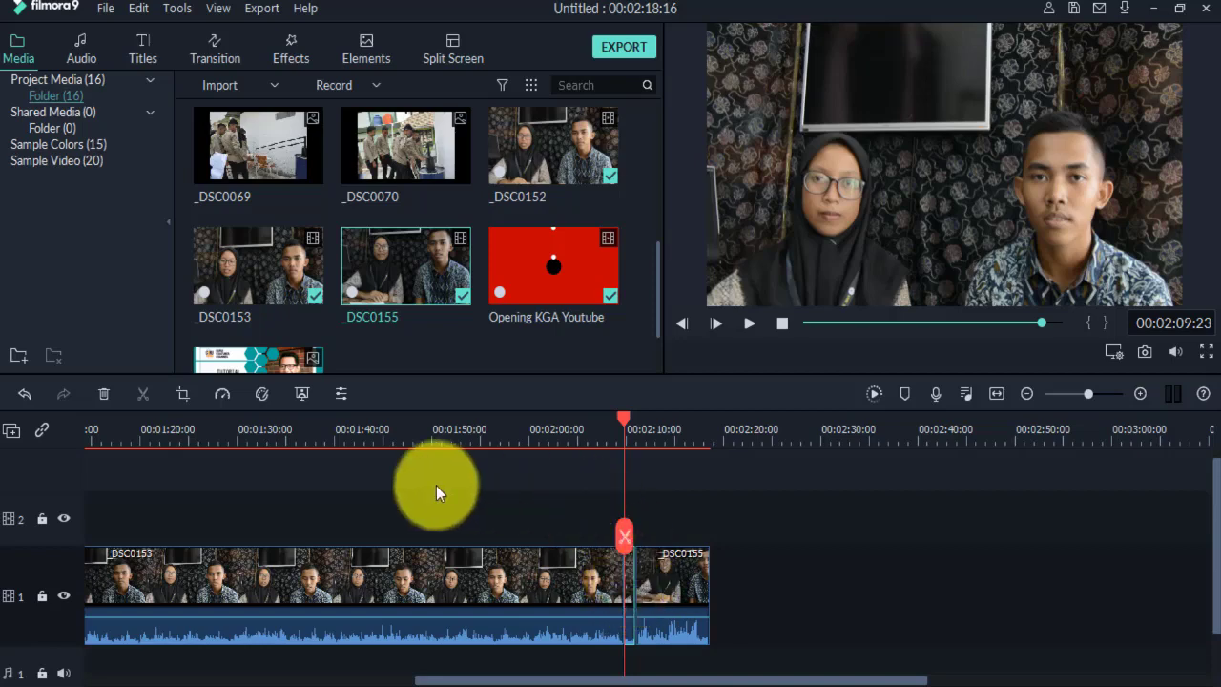
{"action": "left_click", "coordinate": [107, 396]}
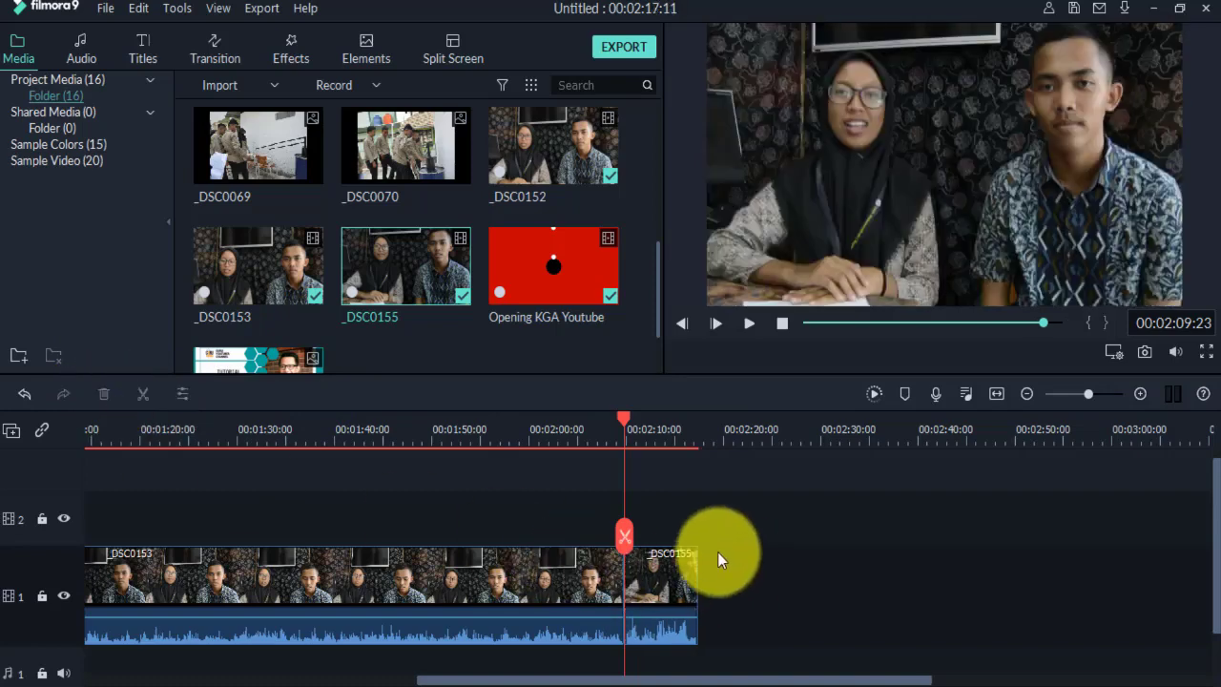
Play across the trimmed join between _DSC0153 and _DSC0155, and return the playhead to just before the join.
{"action": "left_click", "coordinate": [615, 439]}
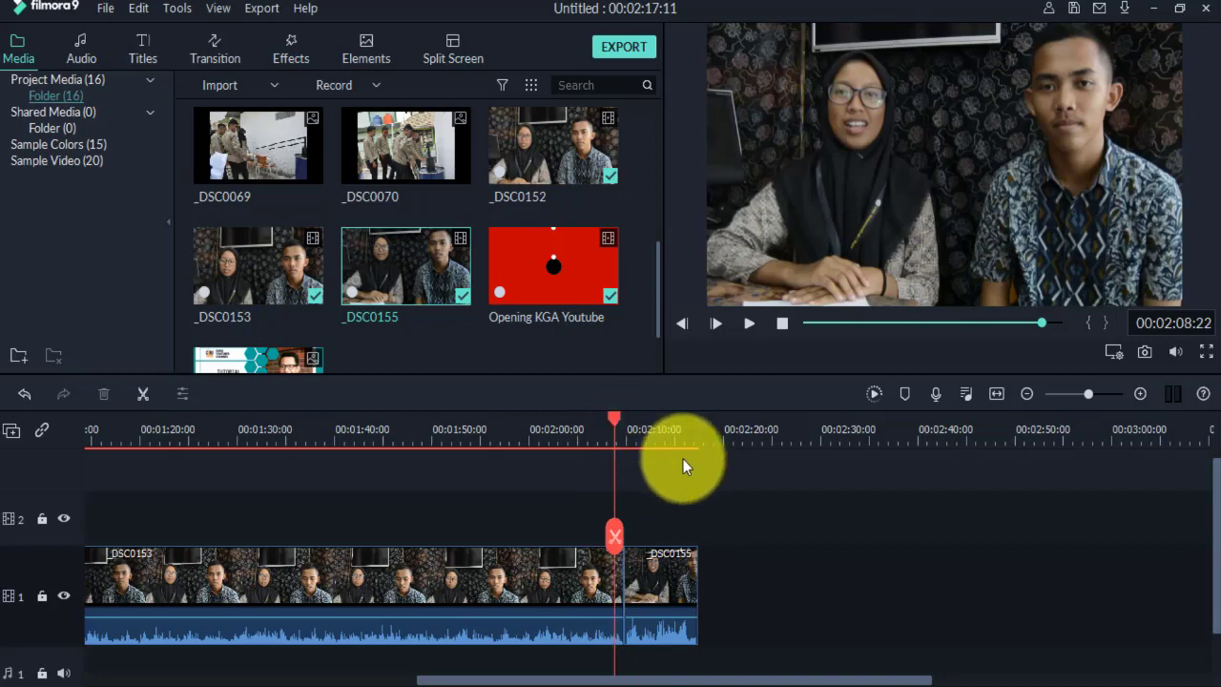
{"action": "key", "text": "space"}
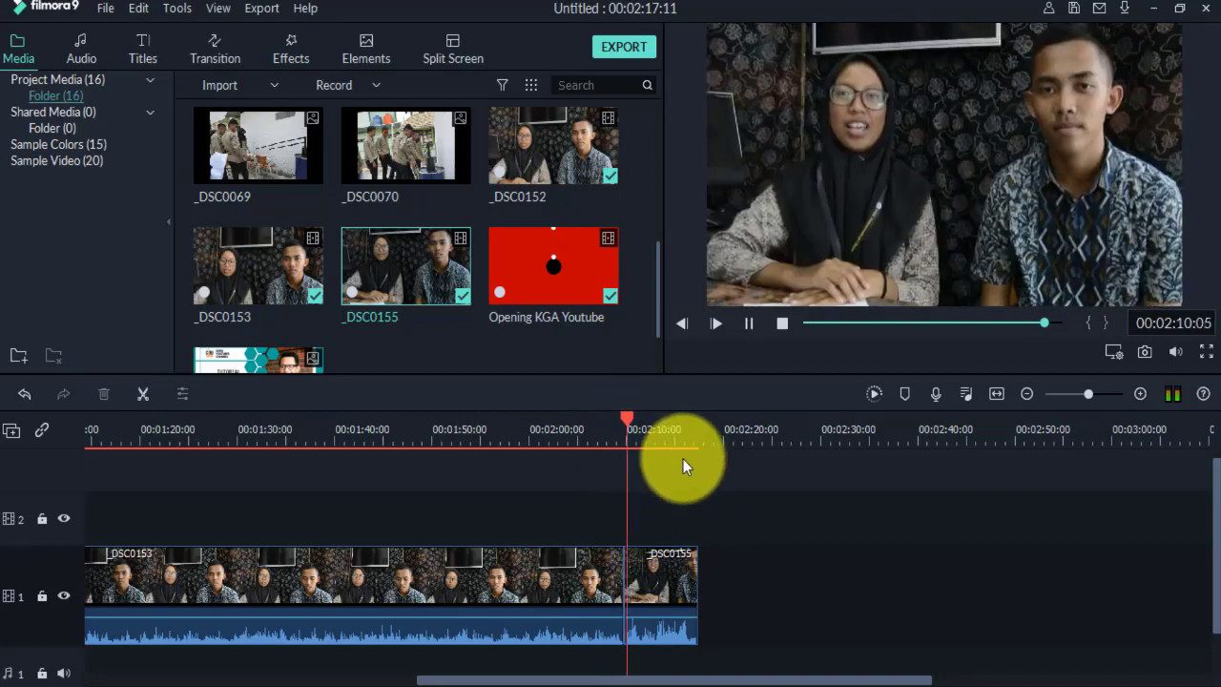
{"action": "key", "text": "space"}
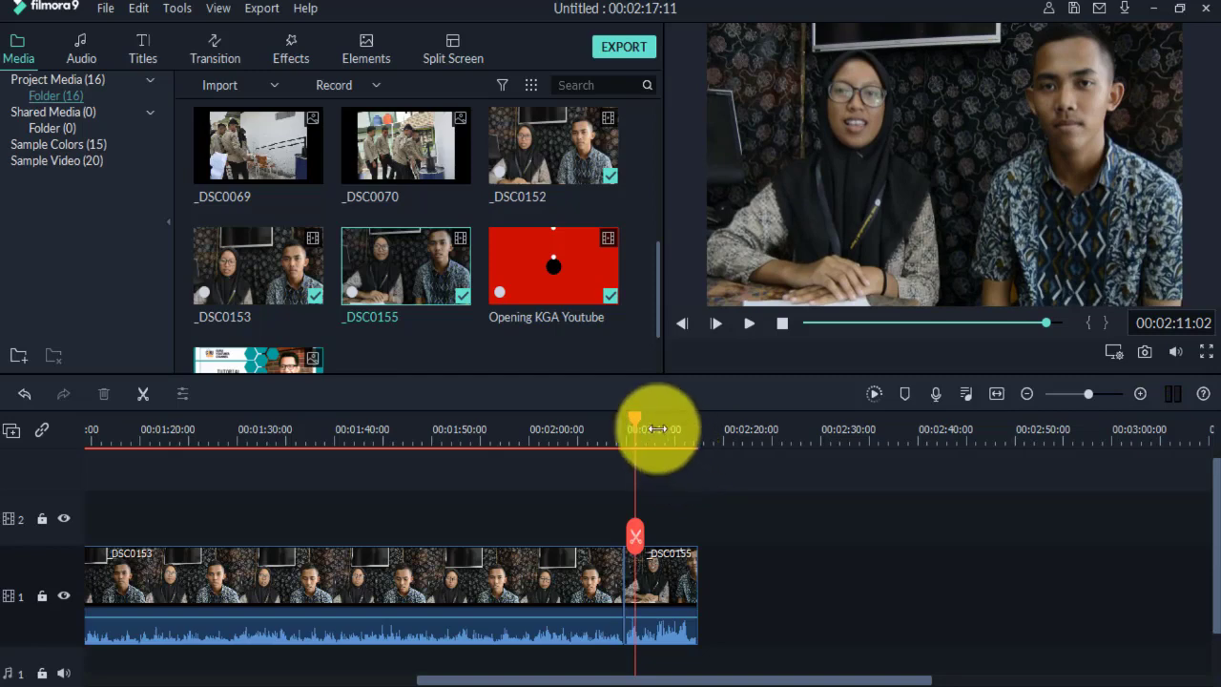
{"action": "left_click_drag", "start_coordinate": [638, 420], "coordinate": [614, 422]}
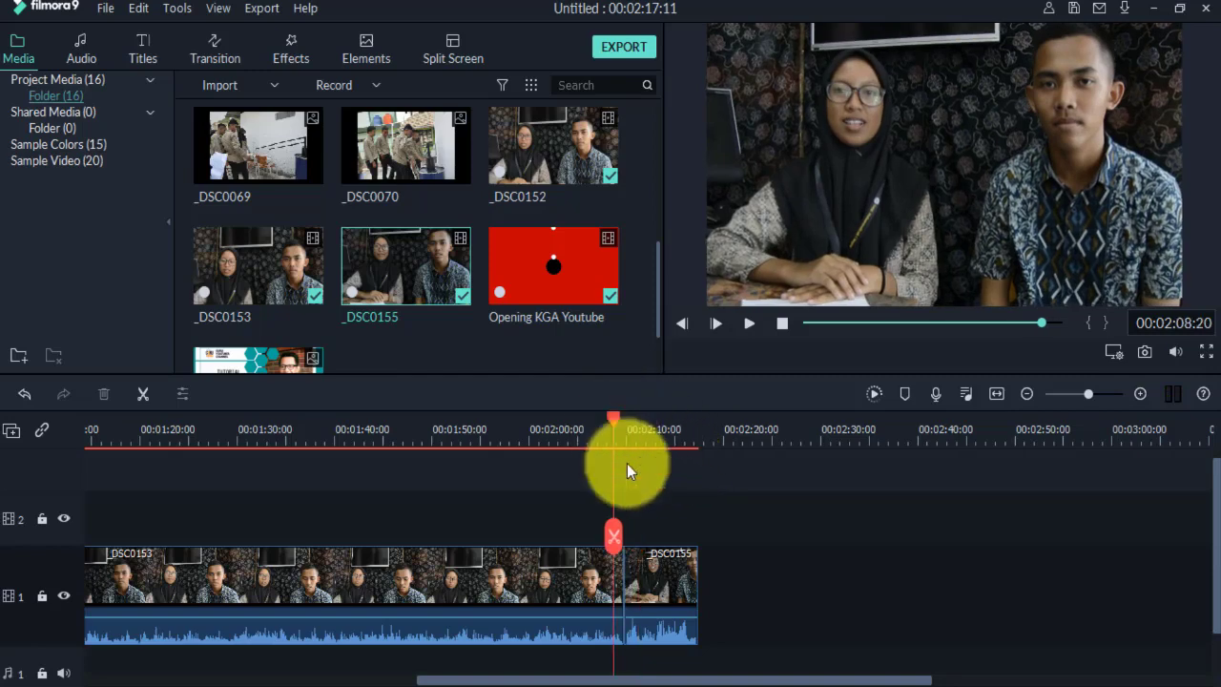
Replay the trimmed join between _DSC0153 and _DSC0155 several times, returning the playhead to just before the cut.
{"action": "key", "text": "space"}
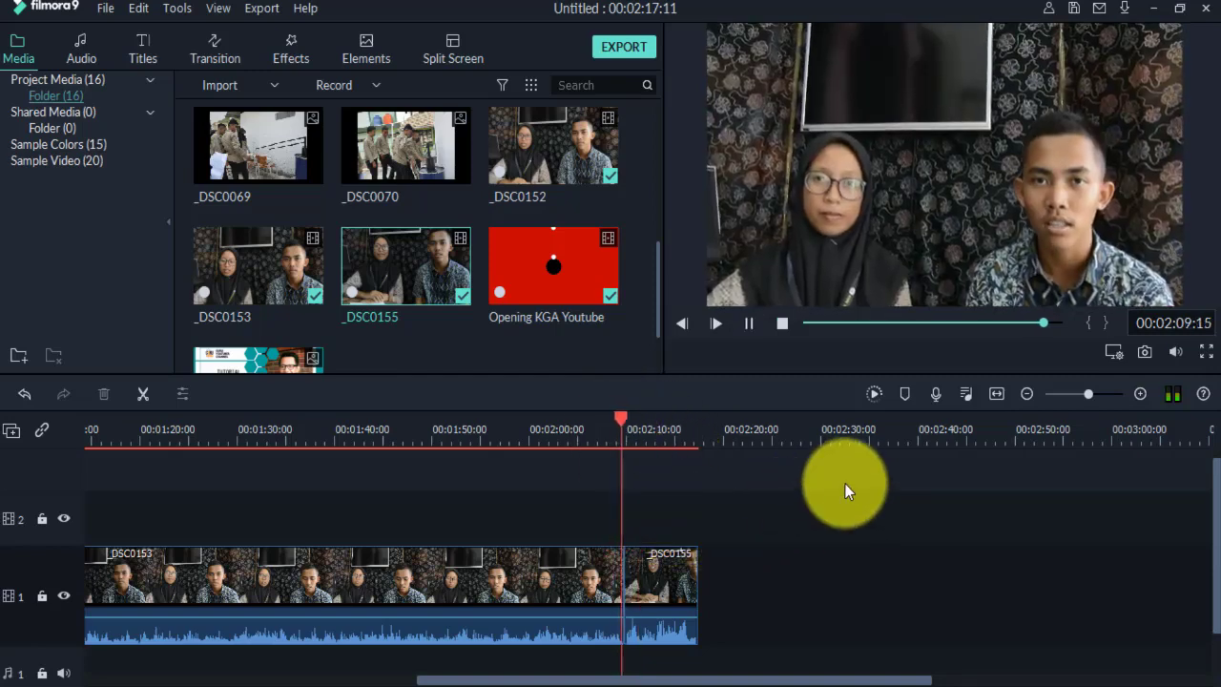
{"action": "key", "text": "space"}
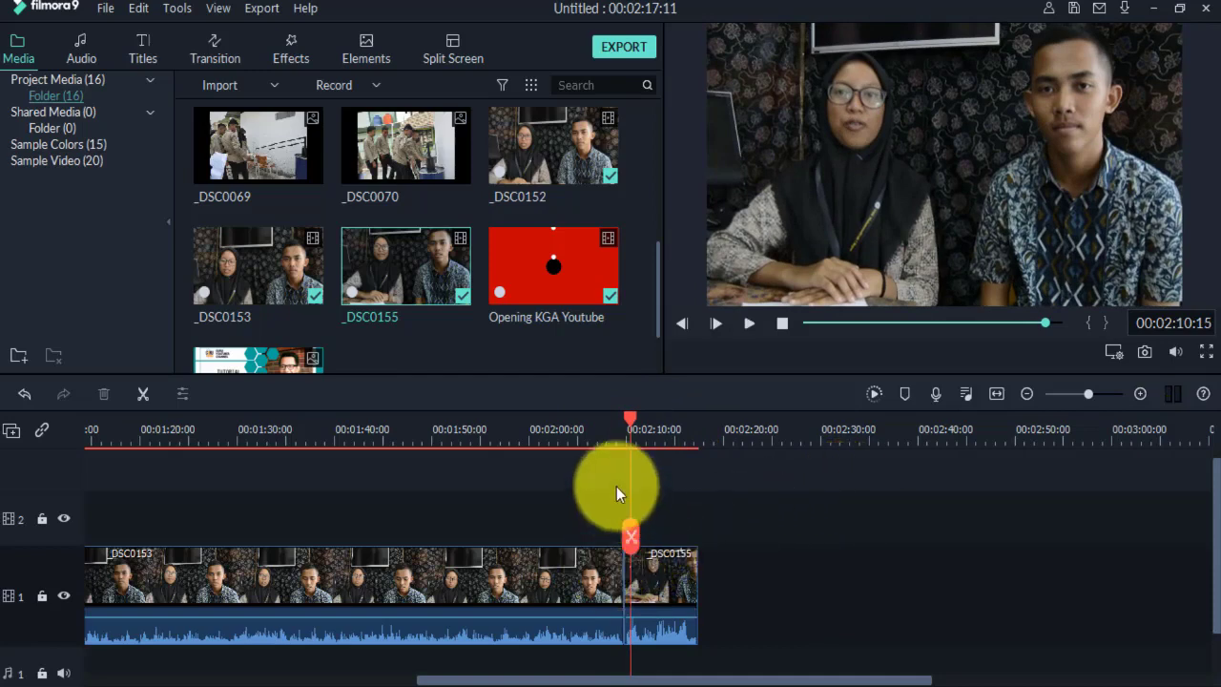
{"action": "left_click", "coordinate": [607, 434]}
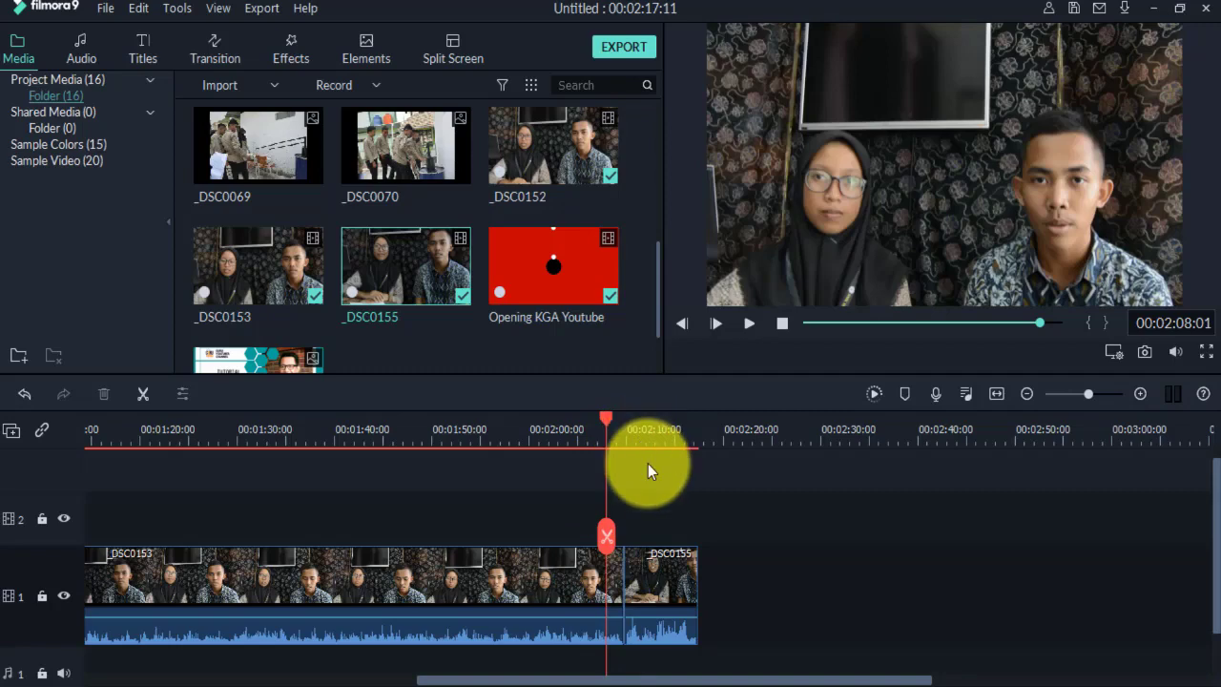
{"action": "key", "text": "space"}
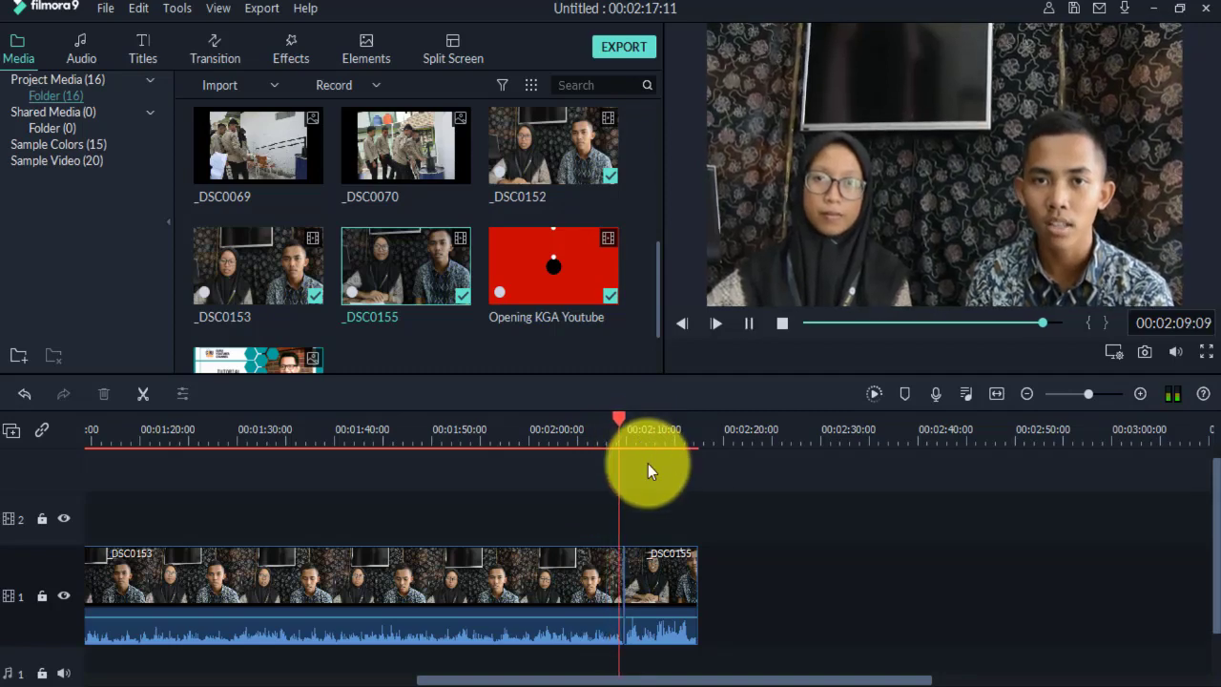
{"action": "key", "text": "space"}
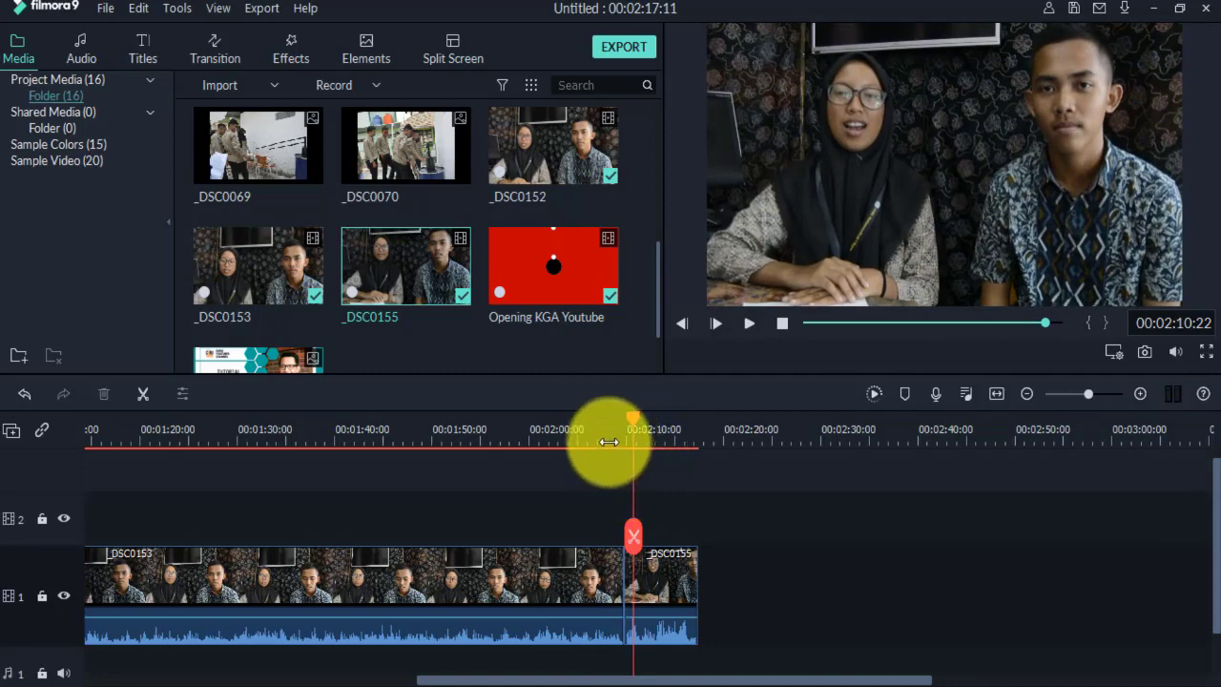
{"action": "left_click", "coordinate": [607, 442]}
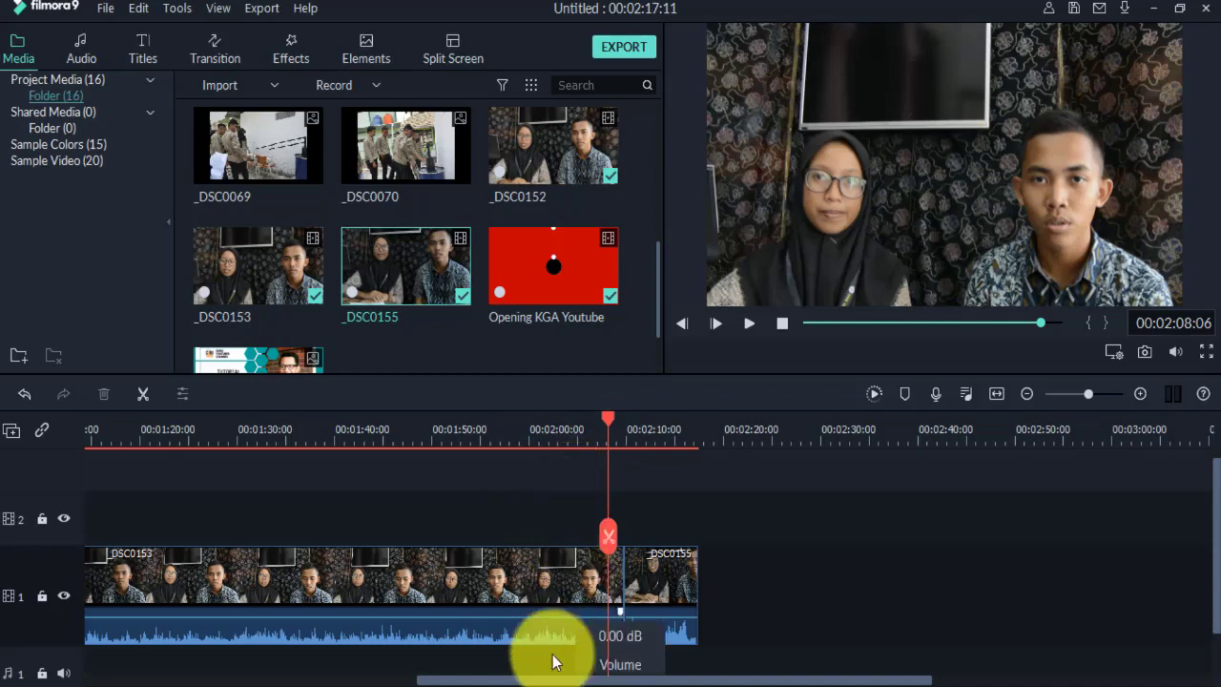
Apply the Fade Grayscale transition from the Basic category to the join between _DSC0153 and _DSC0155.
{"action": "left_click", "coordinate": [212, 54]}
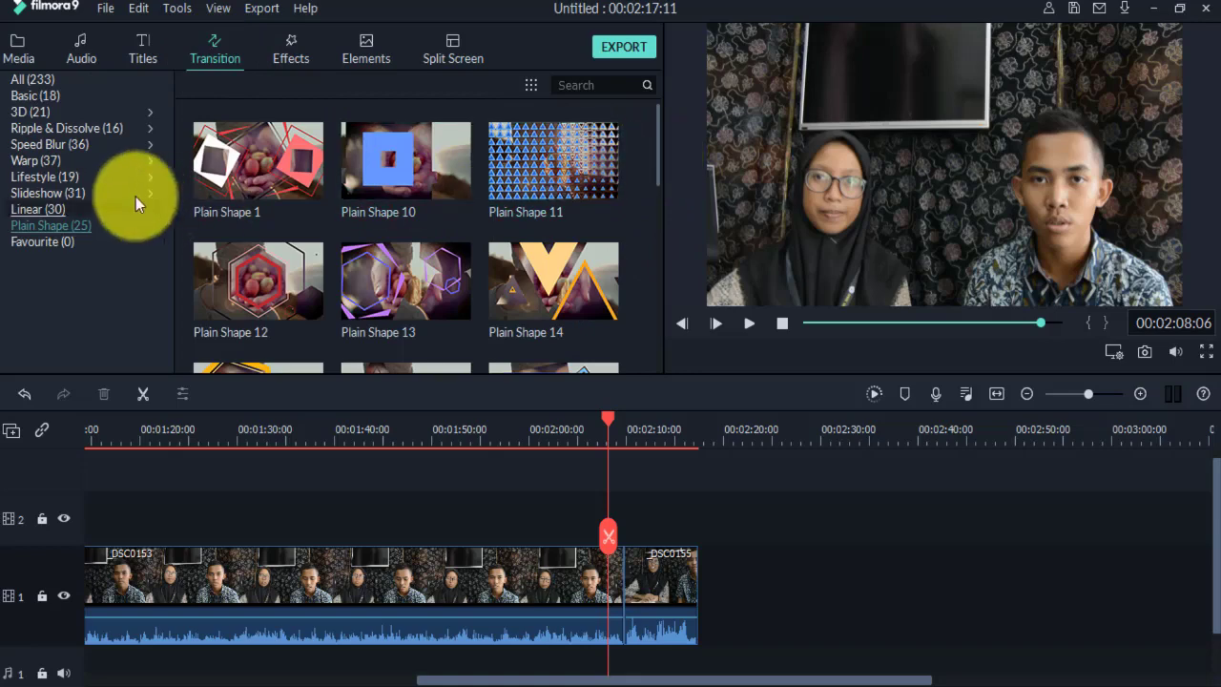
{"action": "left_click", "coordinate": [48, 93]}
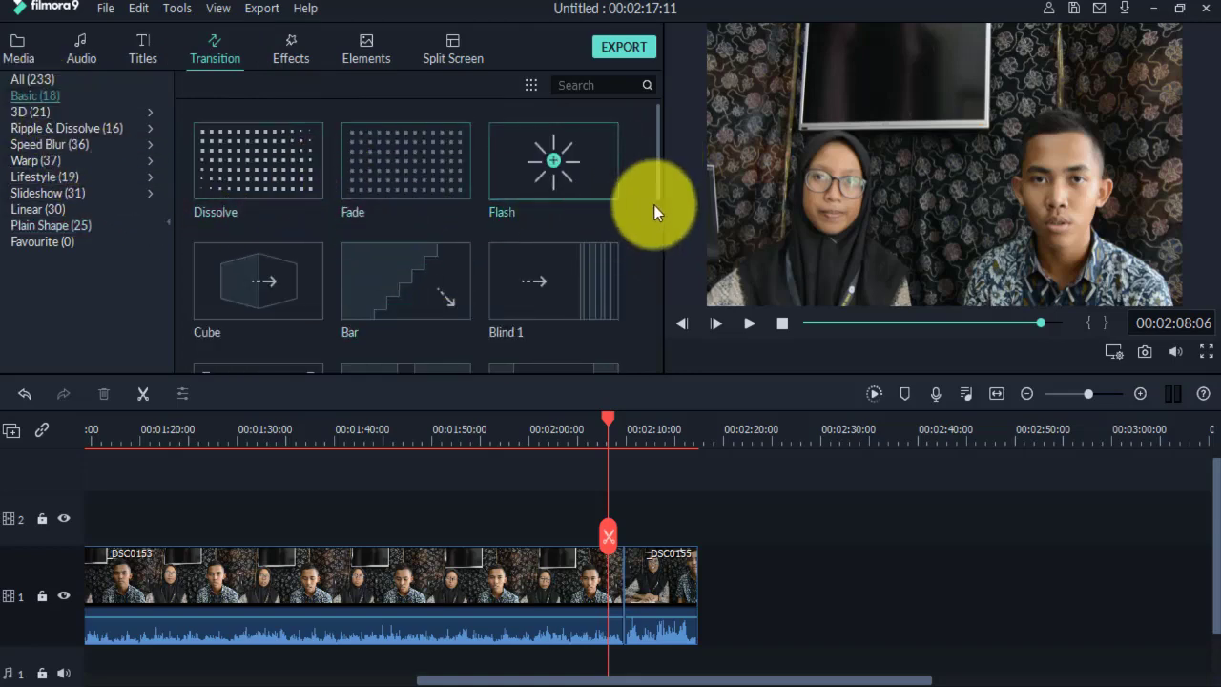
{"action": "left_click_drag", "start_coordinate": [658, 180], "coordinate": [633, 280]}
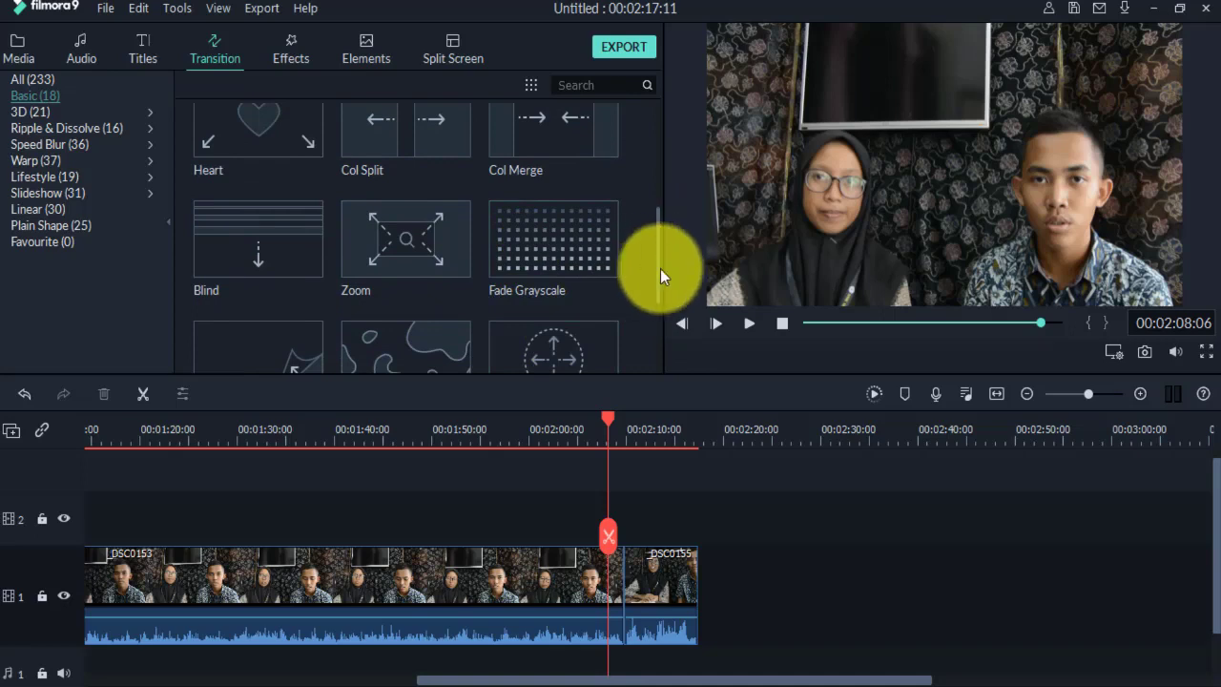
{"action": "mouse_move", "coordinate": [658, 268]}
{"action": "left_mouse_down"}
{"action": "mouse_move", "coordinate": [650, 351]}
{"action": "mouse_move", "coordinate": [661, 270]}
{"action": "left_mouse_up"}
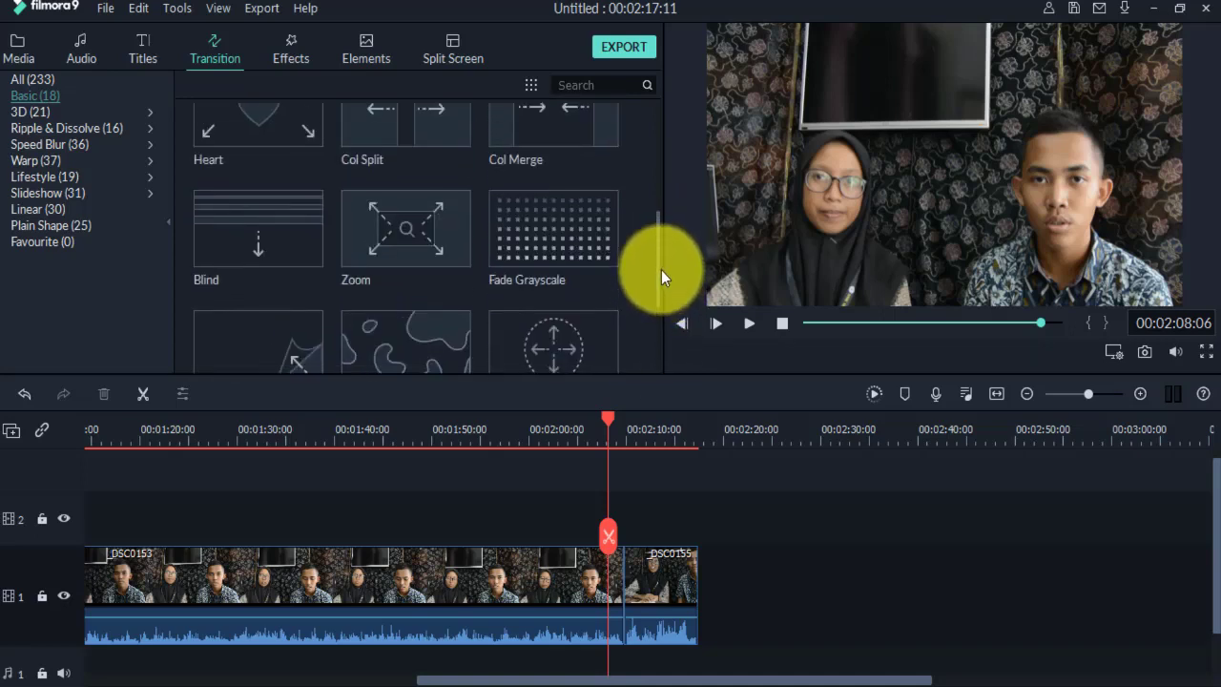
{"action": "left_click", "coordinate": [576, 239]}
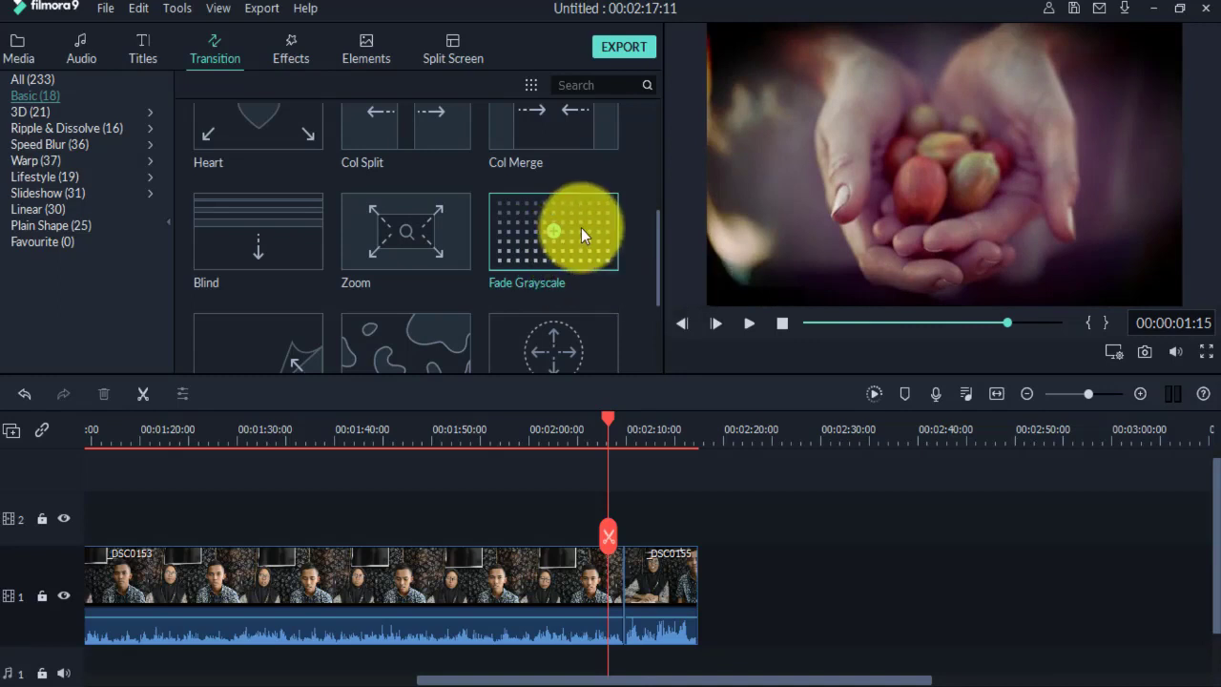
{"action": "left_click_drag", "start_coordinate": [581, 228], "coordinate": [619, 598]}
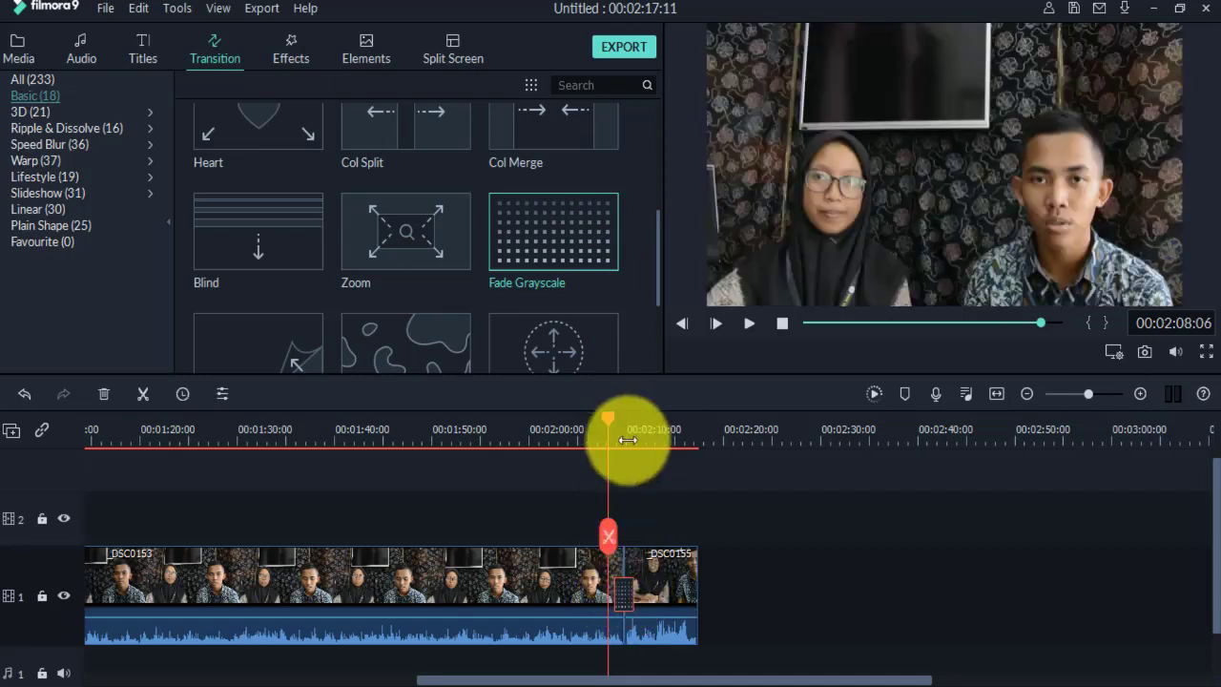
Play across the Fade Grayscale transition between _DSC0153 and _DSC0155 to check how it looks.
{"action": "left_click", "coordinate": [604, 418]}
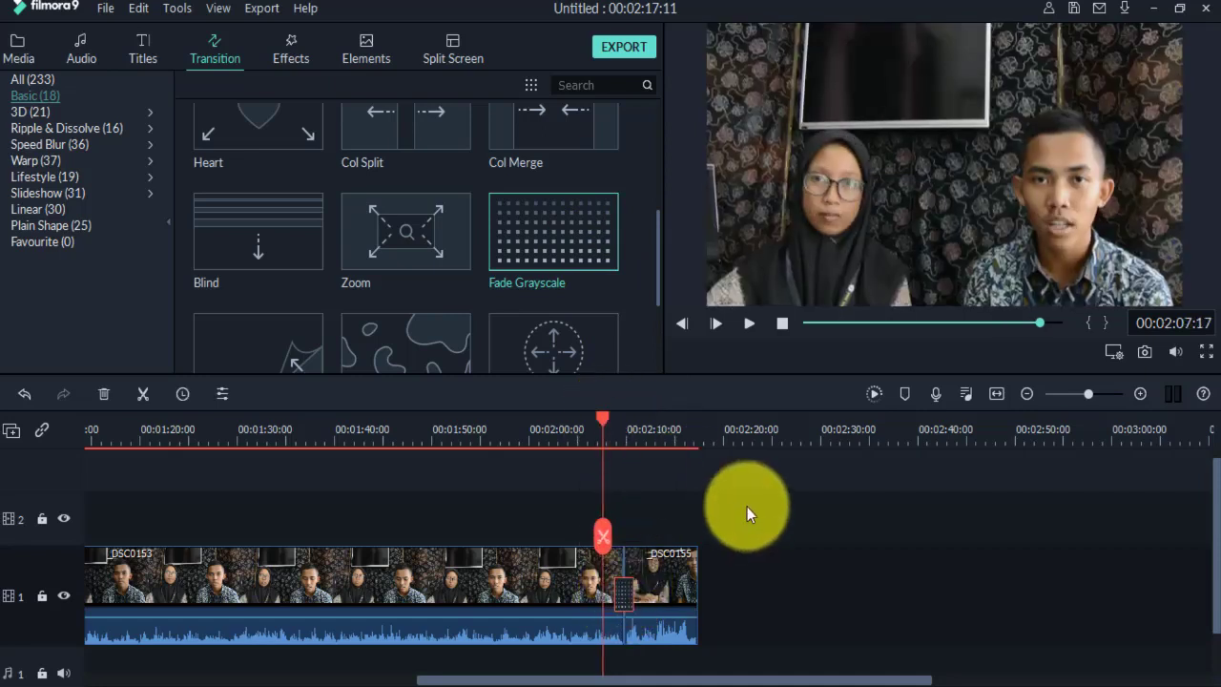
{"action": "left_click", "coordinate": [747, 327]}
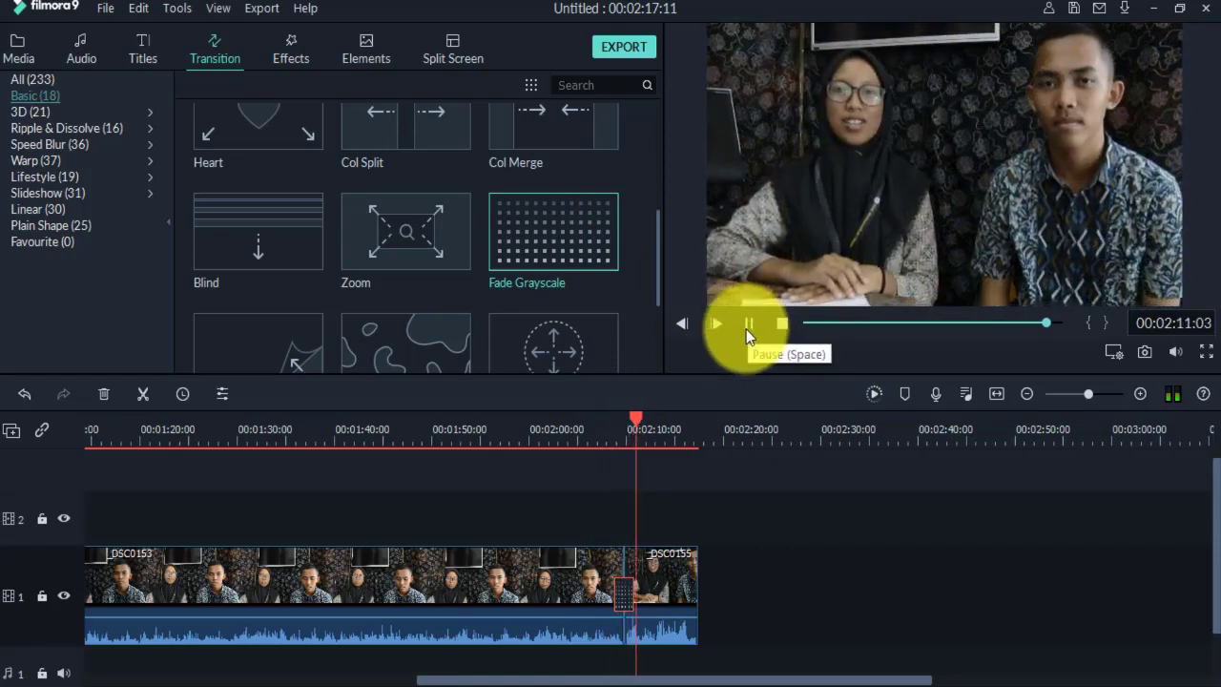
{"action": "left_click", "coordinate": [746, 329]}
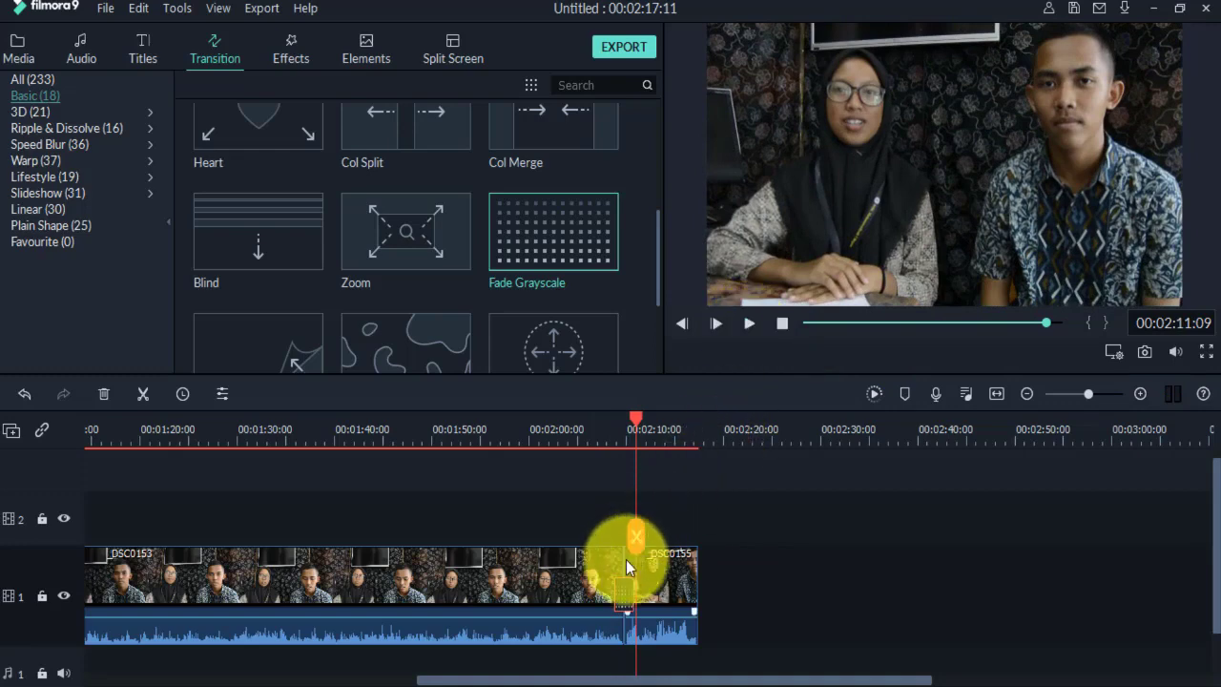
{"action": "left_click", "coordinate": [615, 437]}
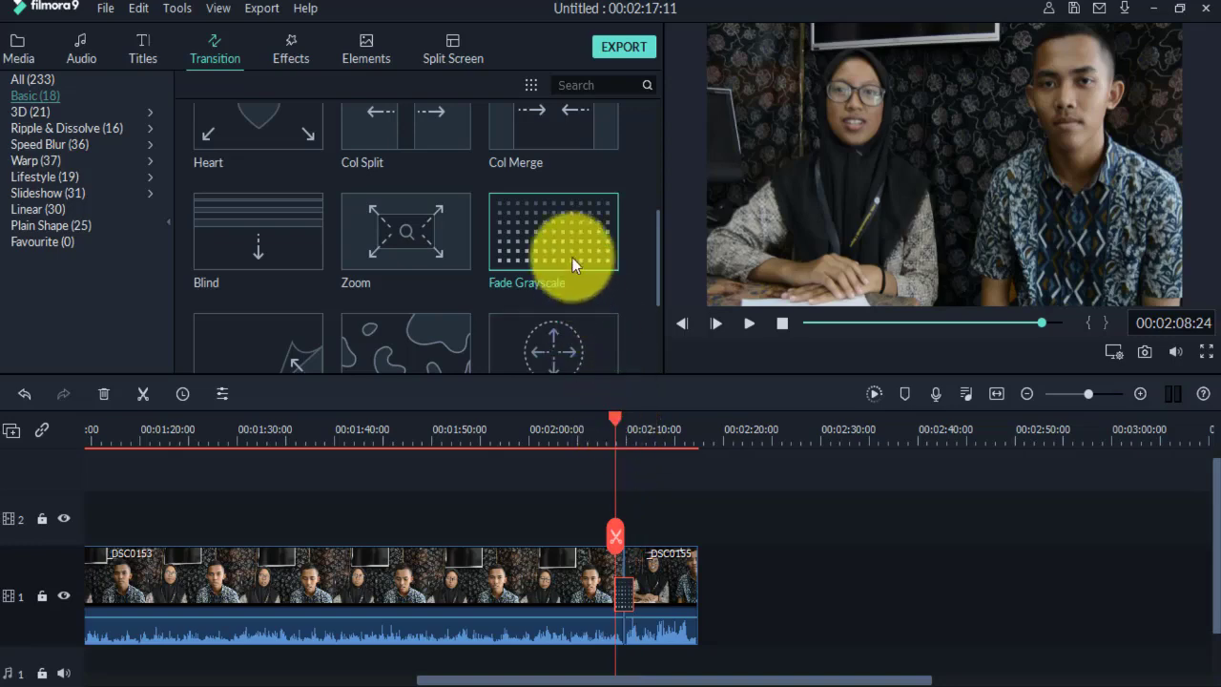
{"action": "key", "text": "space"}
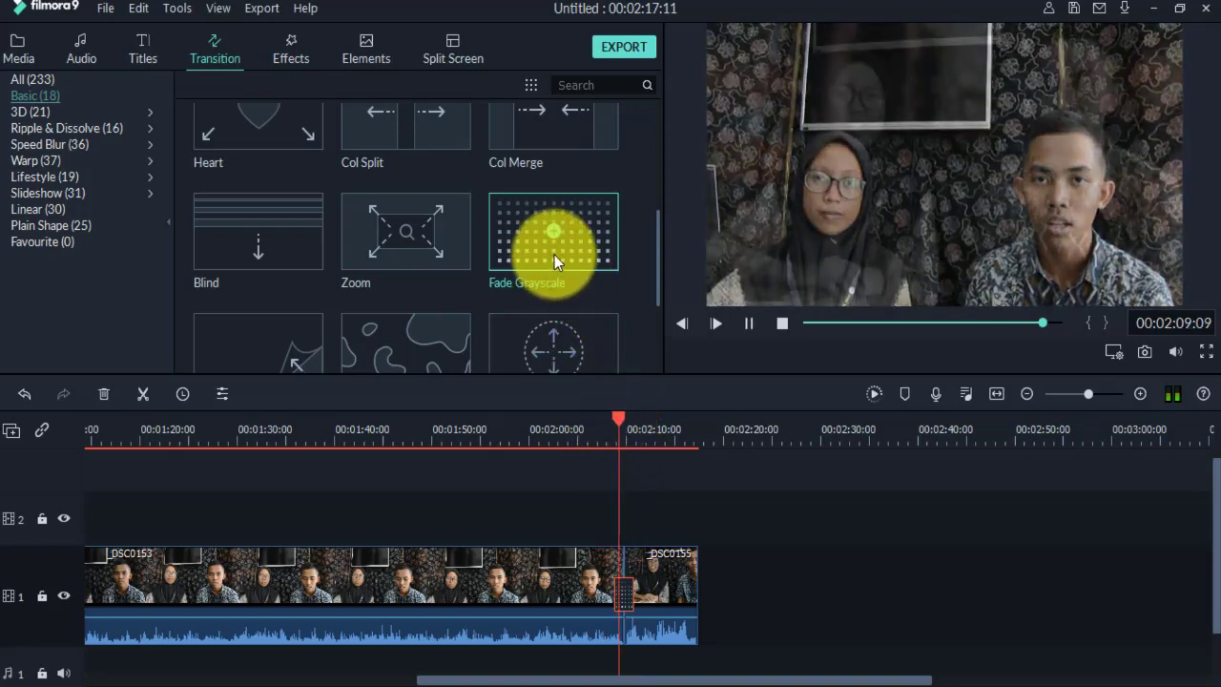
{"action": "mouse_move", "coordinate": [556, 263]}
{"action": "left_mouse_down"}
{"action": "mouse_move", "coordinate": [630, 491]}
{"action": "mouse_move", "coordinate": [639, 594]}
{"action": "mouse_move", "coordinate": [625, 598]}
{"action": "left_mouse_up"}
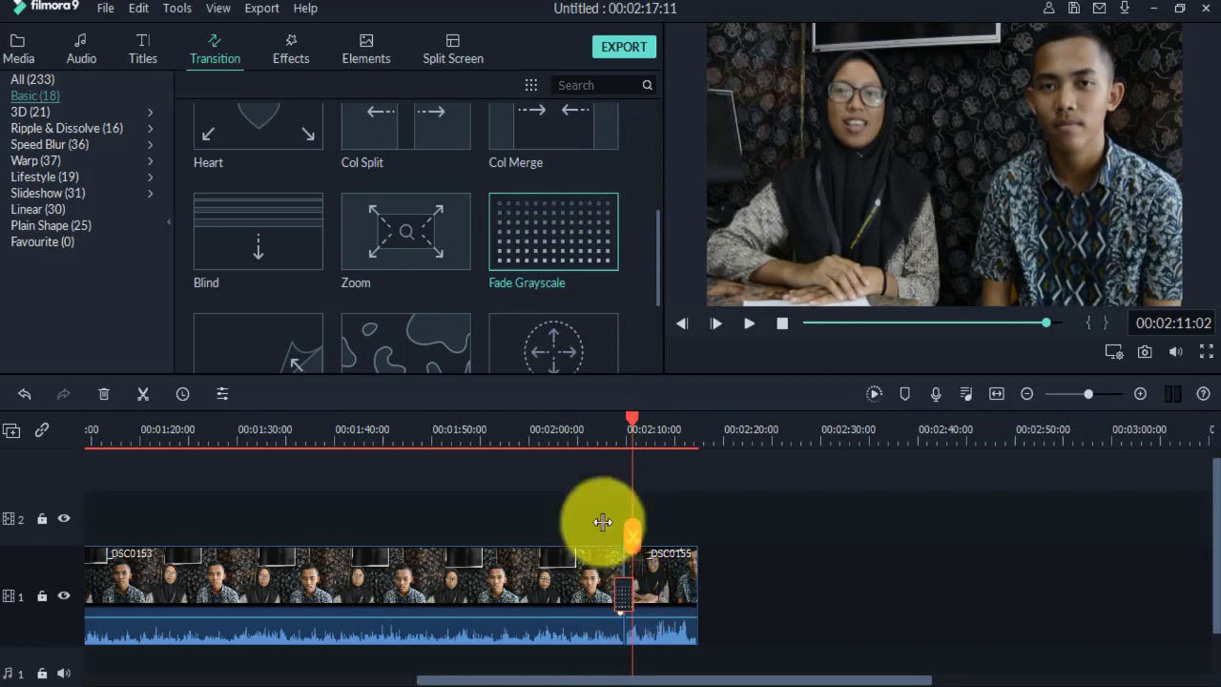
Replace the Fade Grayscale transition between _DSC0153 and _DSC0155 with the Basic Cube transition, and play across it.
{"action": "left_click_drag", "start_coordinate": [655, 286], "coordinate": [657, 181]}
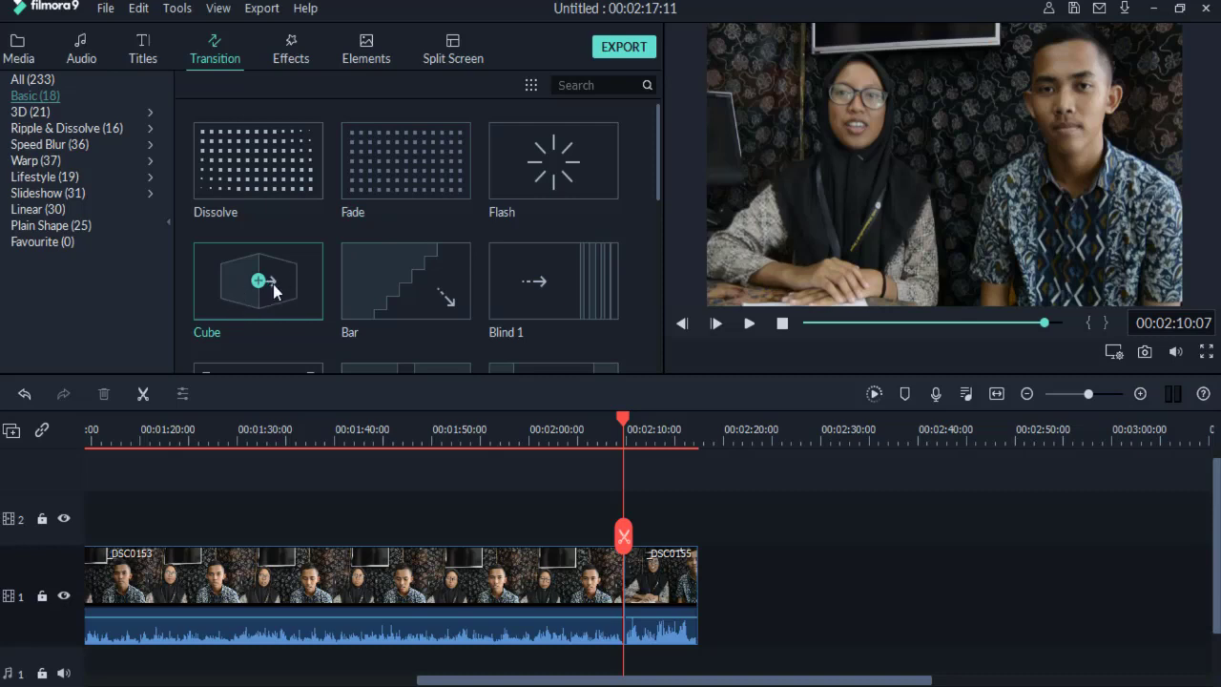
{"action": "left_click_drag", "start_coordinate": [272, 286], "coordinate": [621, 603]}
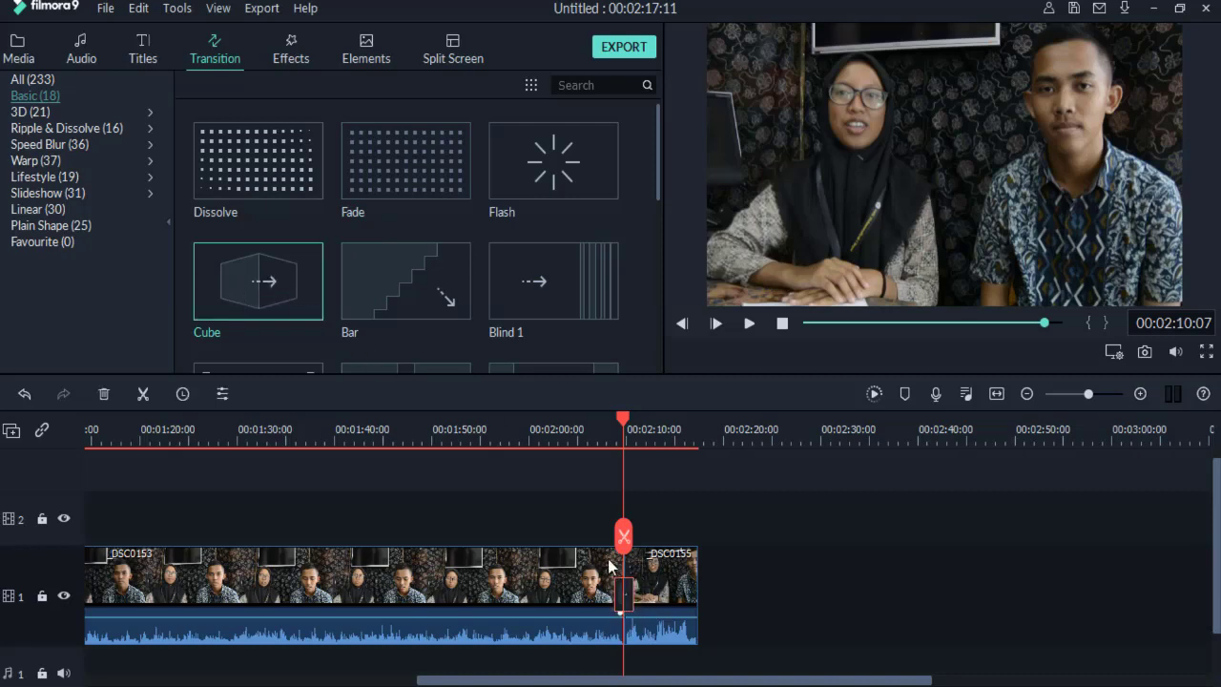
{"action": "left_click", "coordinate": [606, 430]}
{"action": "key", "text": "space"}
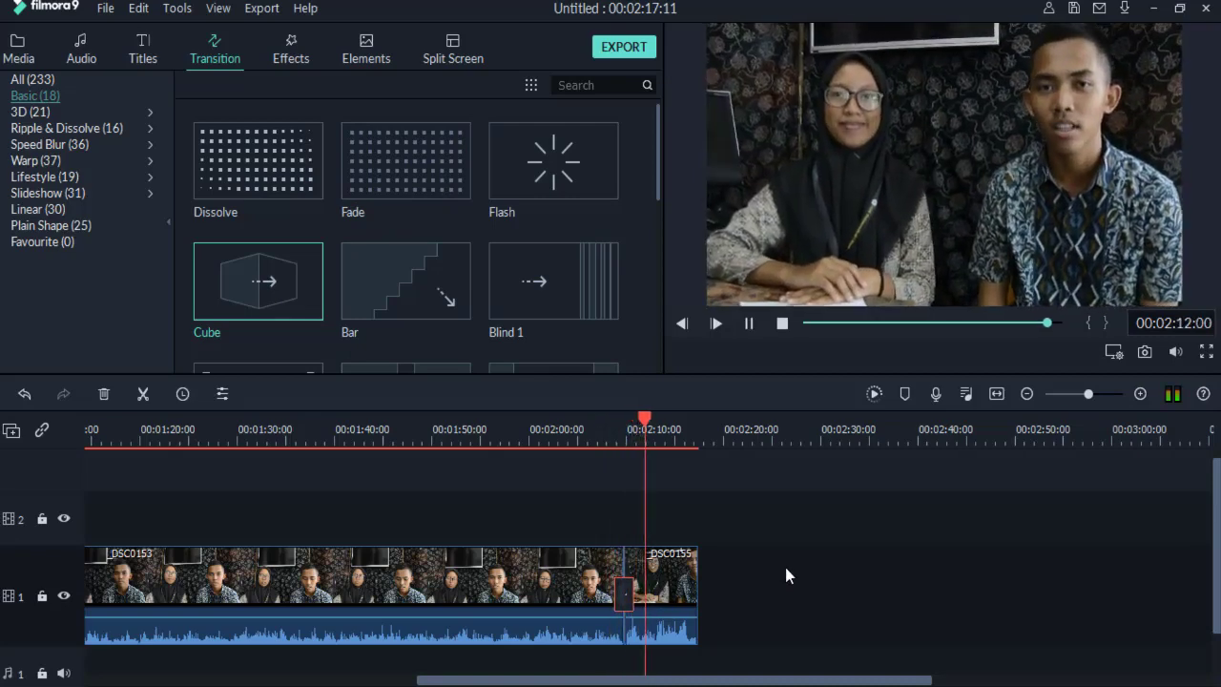
{"action": "key", "text": "space"}
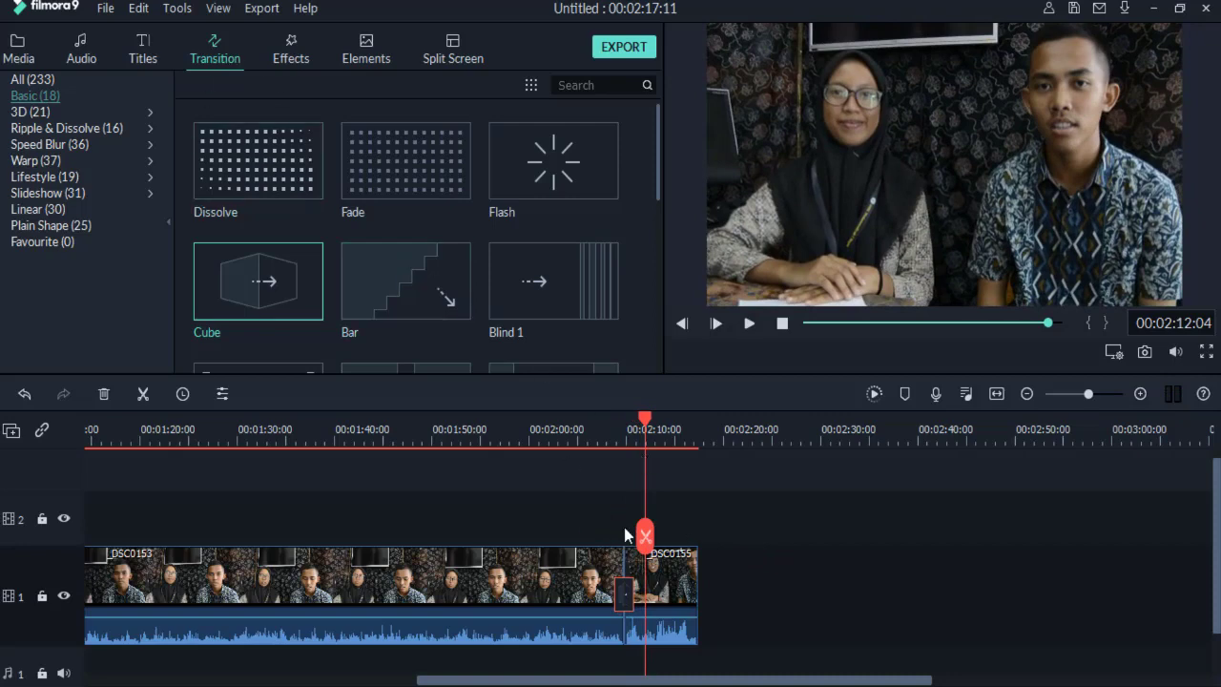
Play across the join between _DSC0152 and _DSC0153 to check the cut without a transition.
{"action": "left_click_drag", "start_coordinate": [597, 682], "coordinate": [266, 682]}
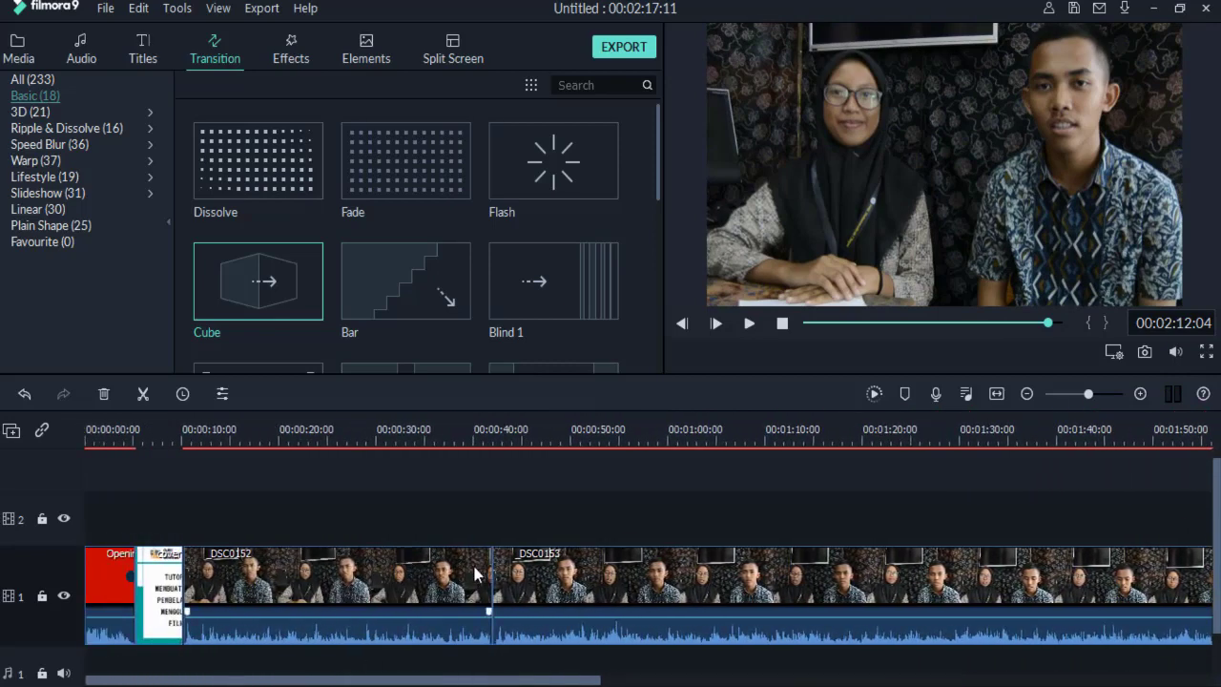
{"action": "left_click", "coordinate": [477, 431]}
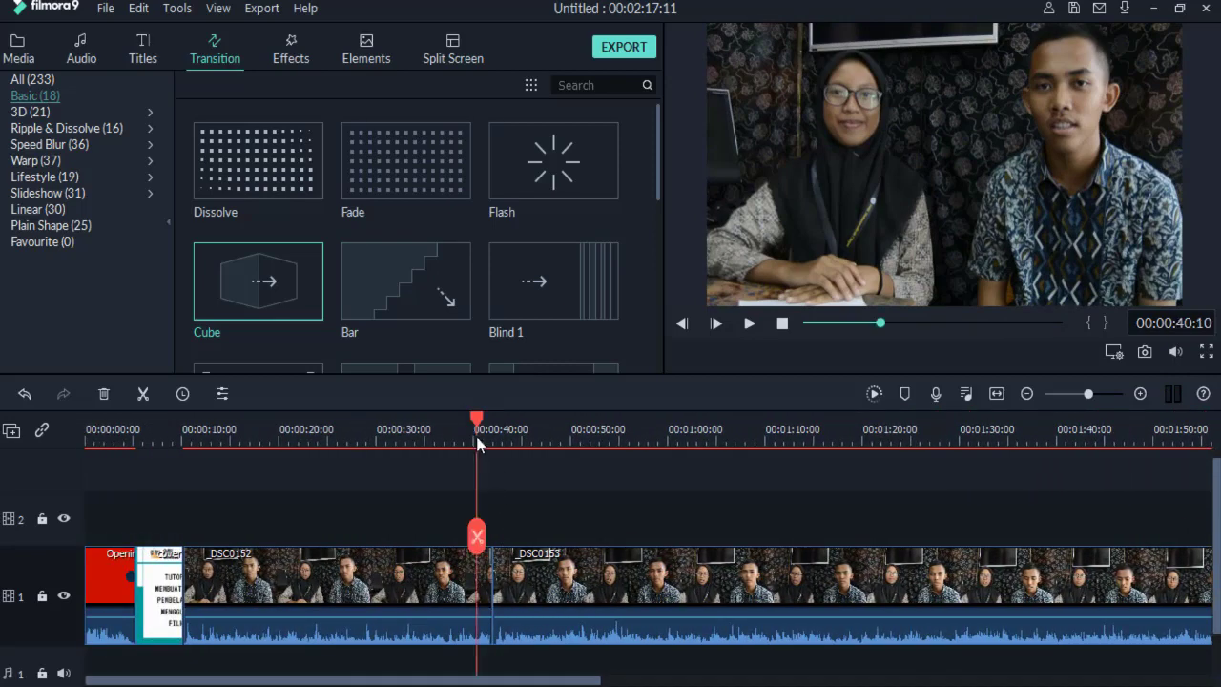
{"action": "key", "text": "space"}
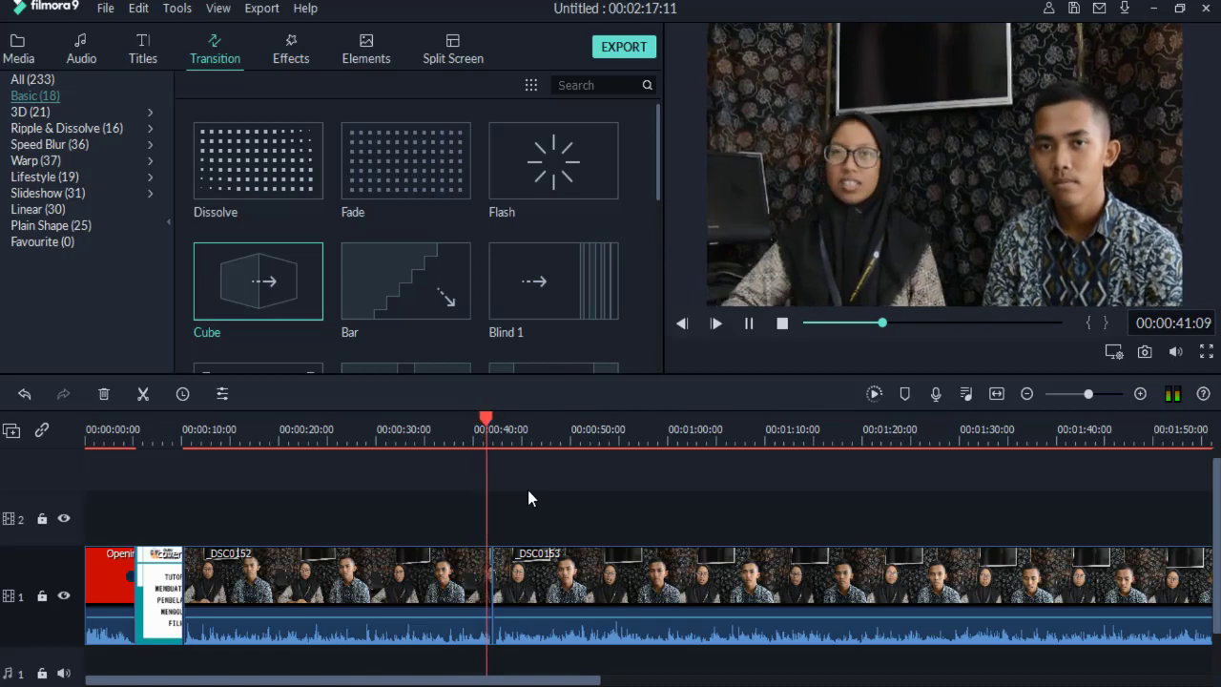
{"action": "key", "text": "space"}
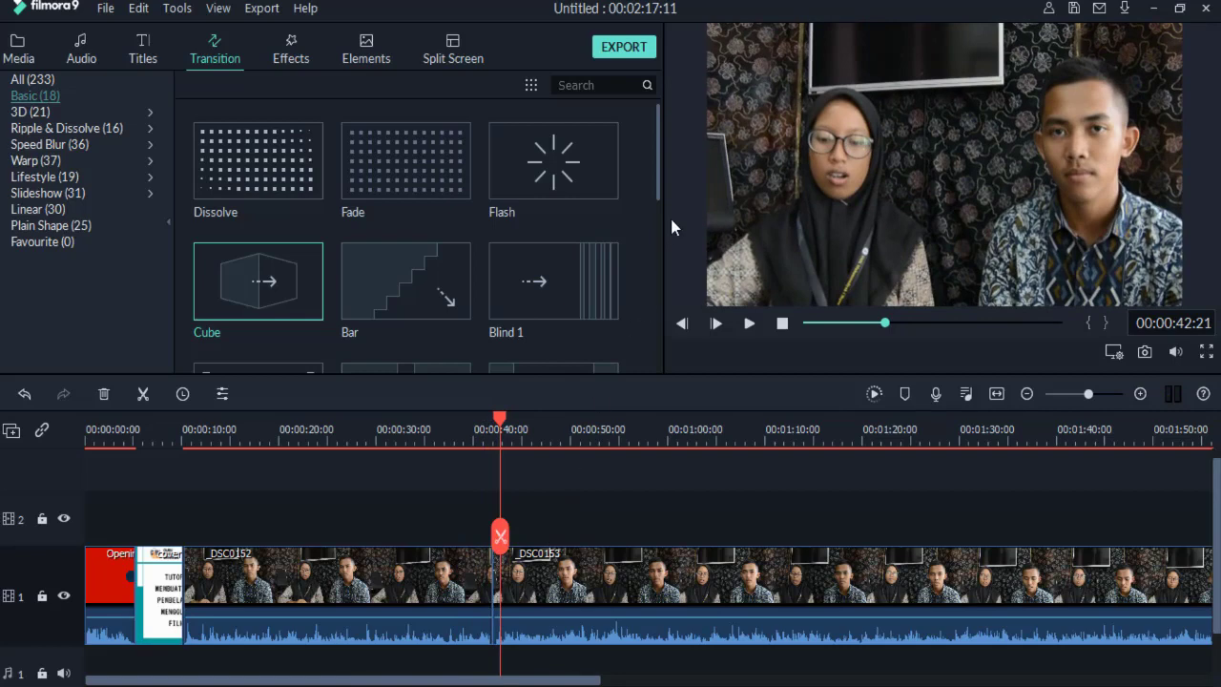
Preview the Erase and Swap transitions from the Slideshow category, and apply Swap between _DSC0152 and _DSC0153.
{"action": "left_click_drag", "start_coordinate": [657, 196], "coordinate": [648, 256]}
{"action": "left_click", "coordinate": [57, 192]}
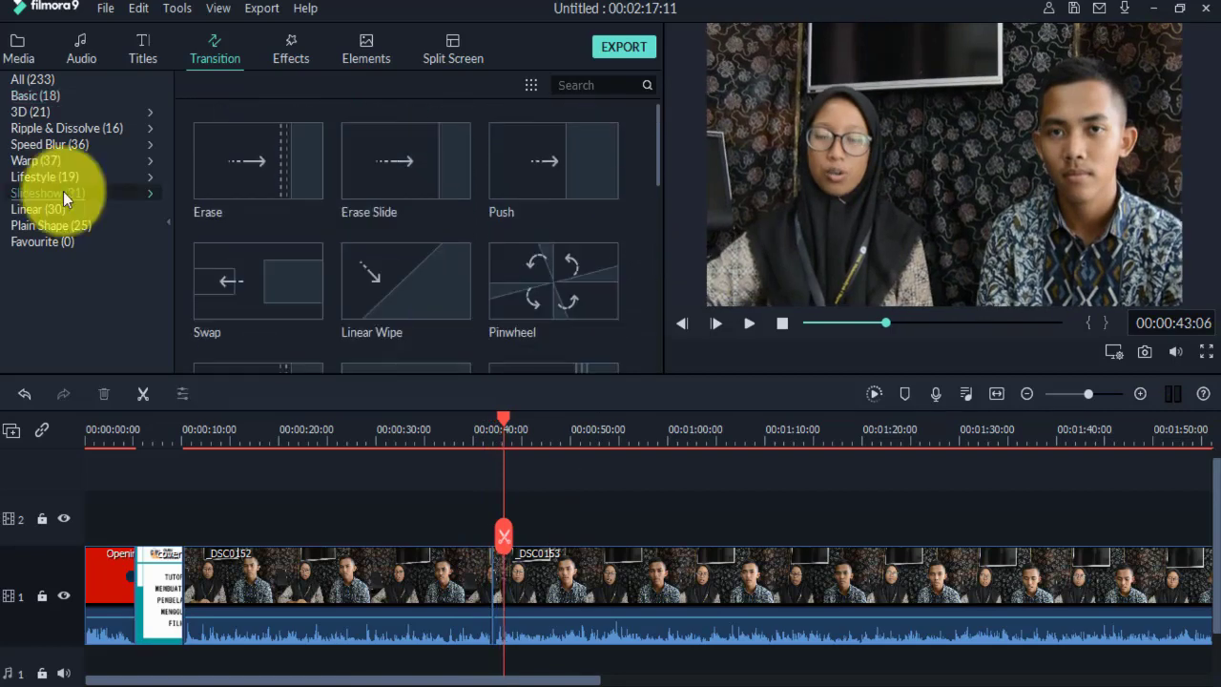
{"action": "left_click", "coordinate": [286, 178]}
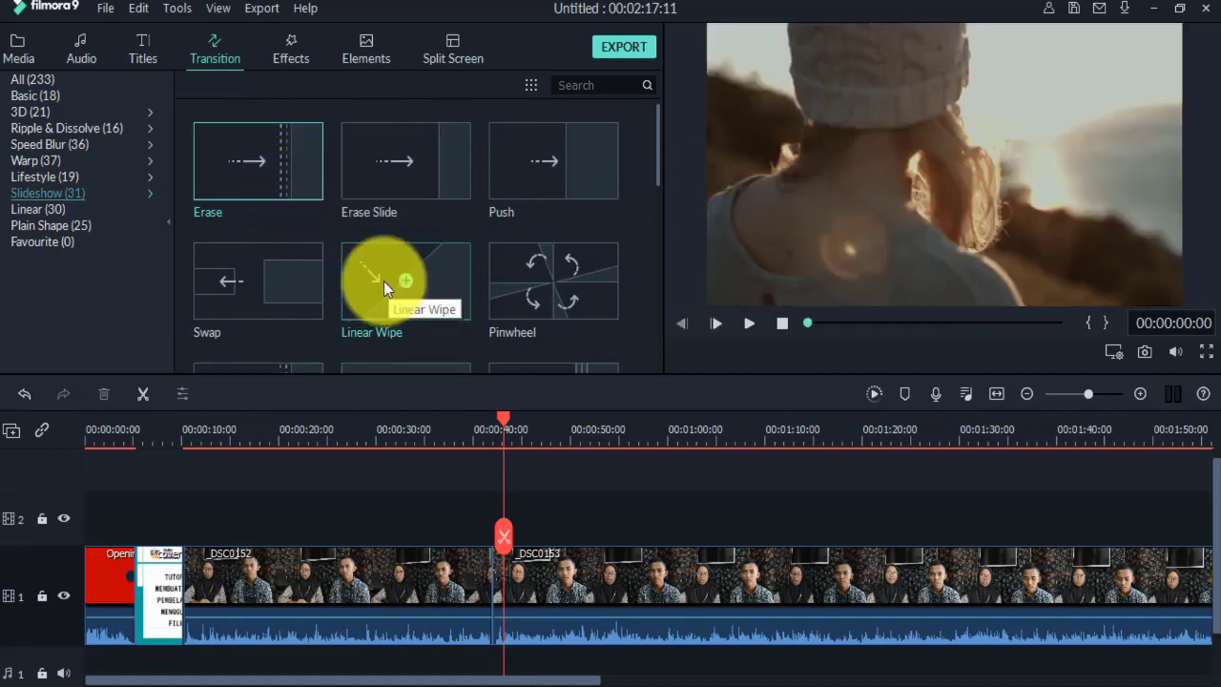
{"action": "left_click", "coordinate": [271, 294]}
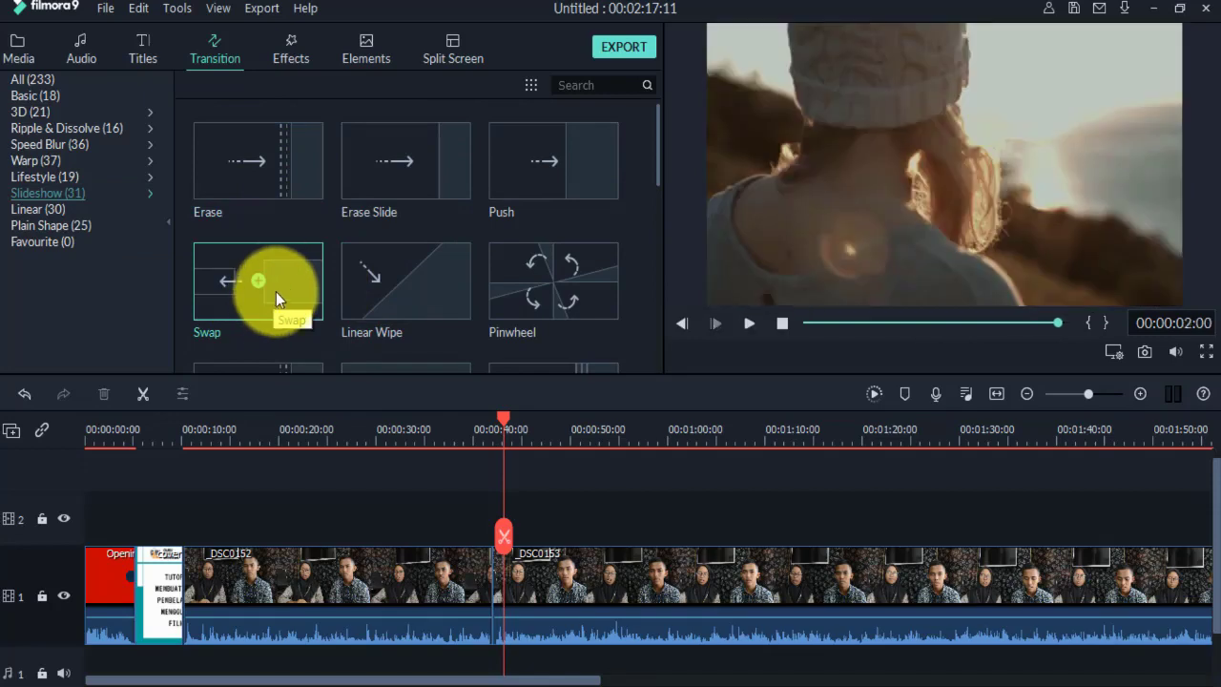
{"action": "left_click_drag", "start_coordinate": [280, 279], "coordinate": [487, 604]}
Play across the Swap transition between _DSC0152 and _DSC0153.
{"action": "left_click", "coordinate": [468, 440]}
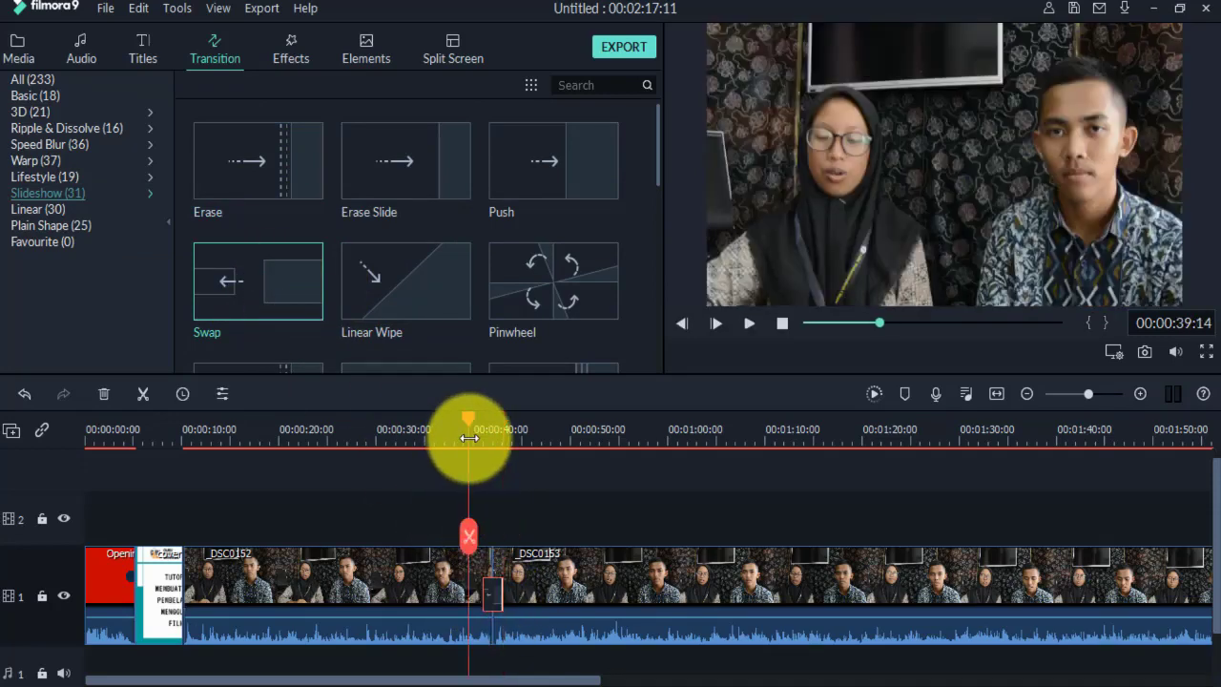
{"action": "key", "text": "space"}
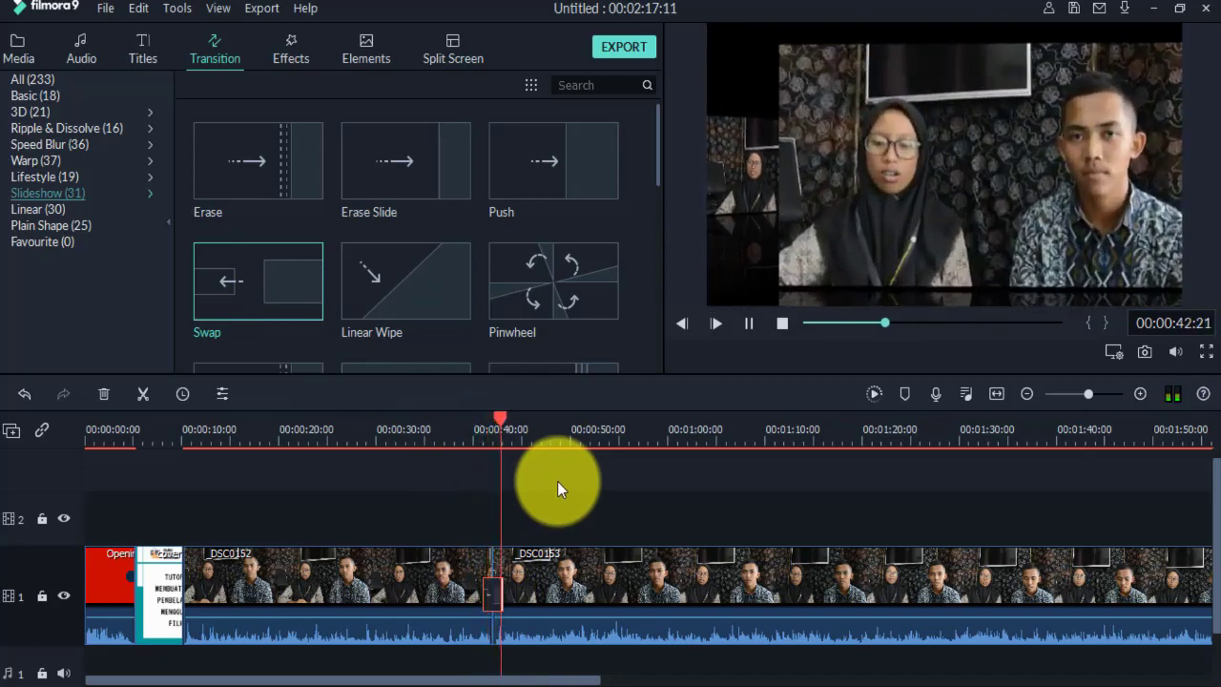
{"action": "key", "text": "space"}
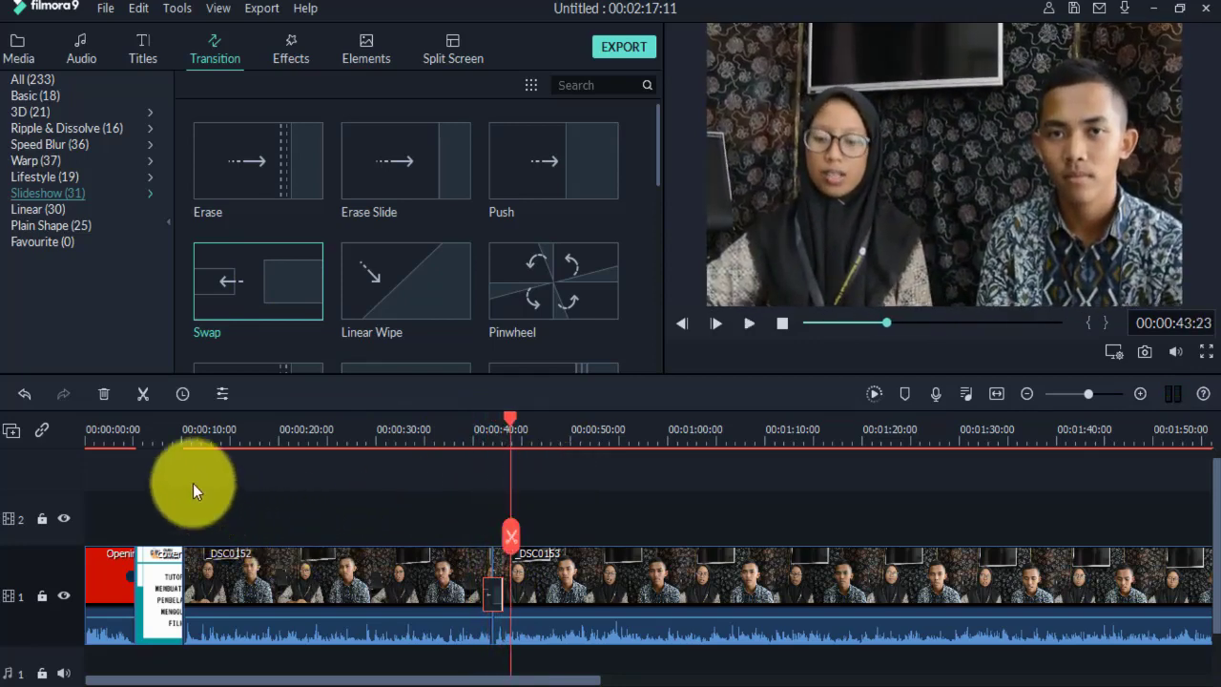
Play from the end of the cover image into _DSC0152 to check that join.
{"action": "left_click", "coordinate": [173, 431]}
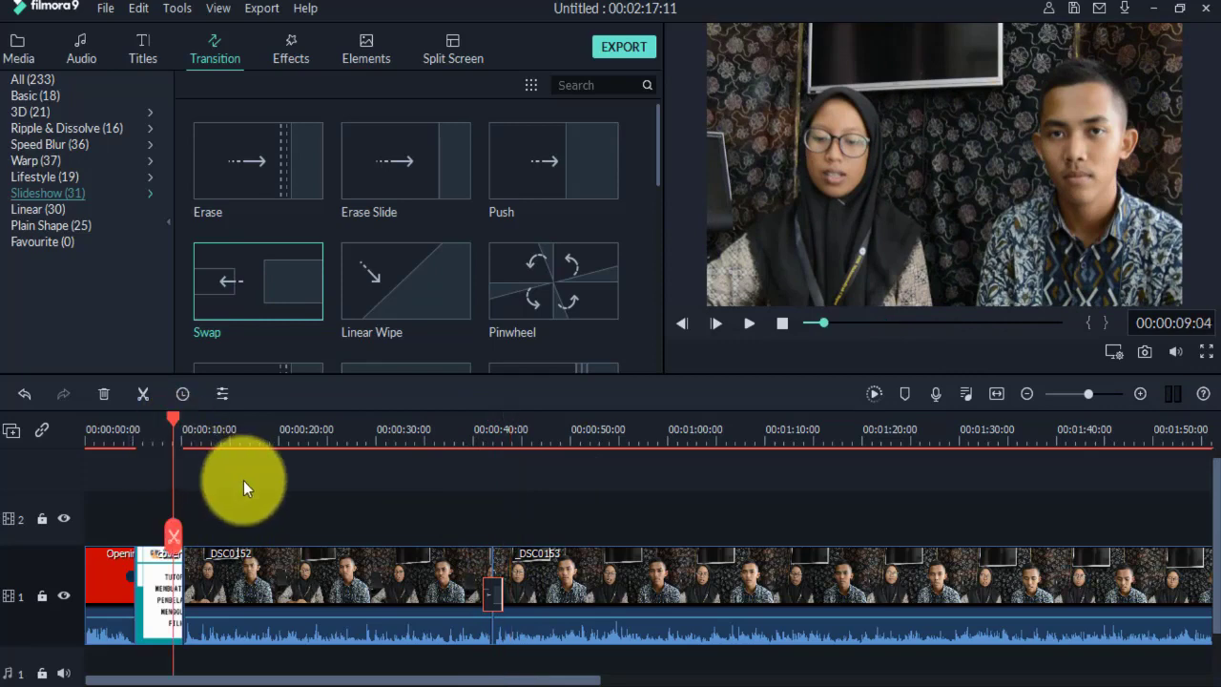
{"action": "key", "text": "space"}
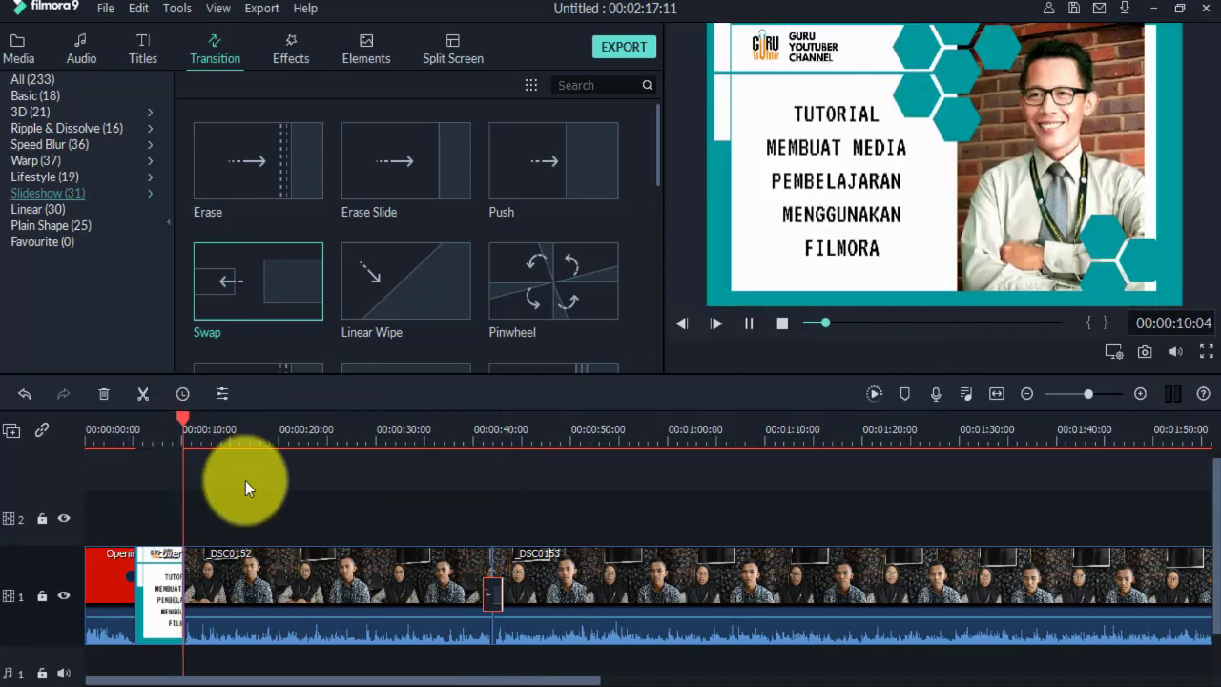
{"action": "key", "text": "space"}
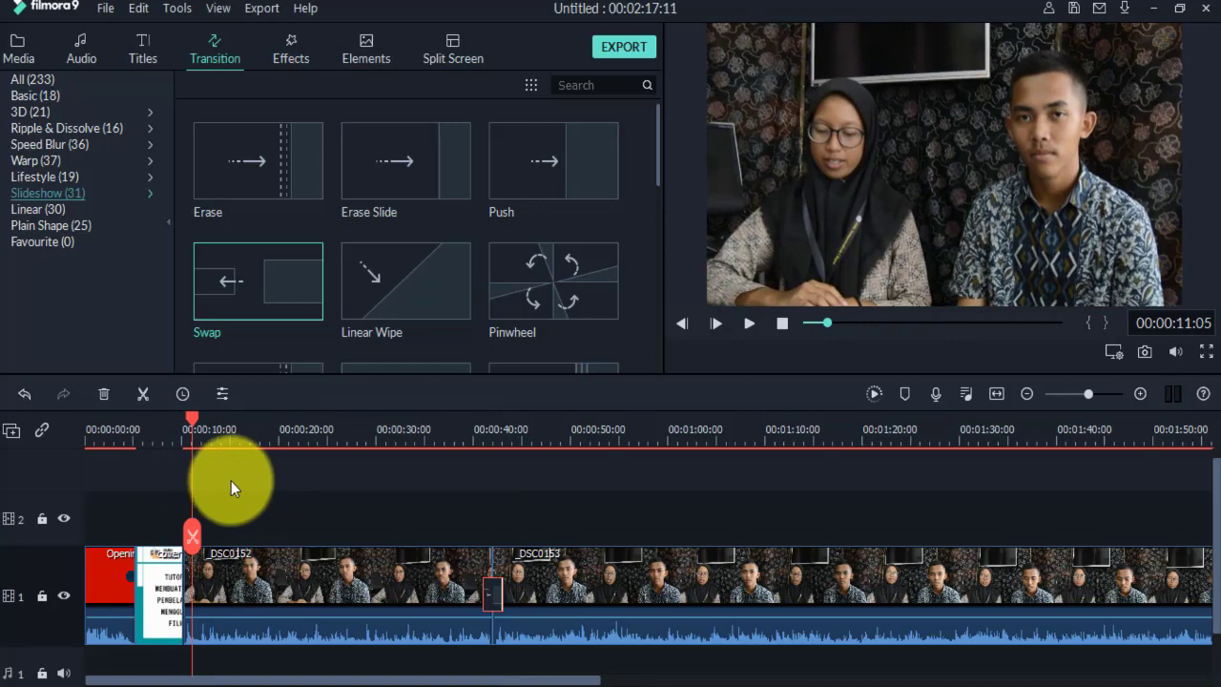
Replay the cut from the last second of the cover image into _DSC0152, stopping shortly after the join.
{"action": "left_click", "coordinate": [176, 431]}
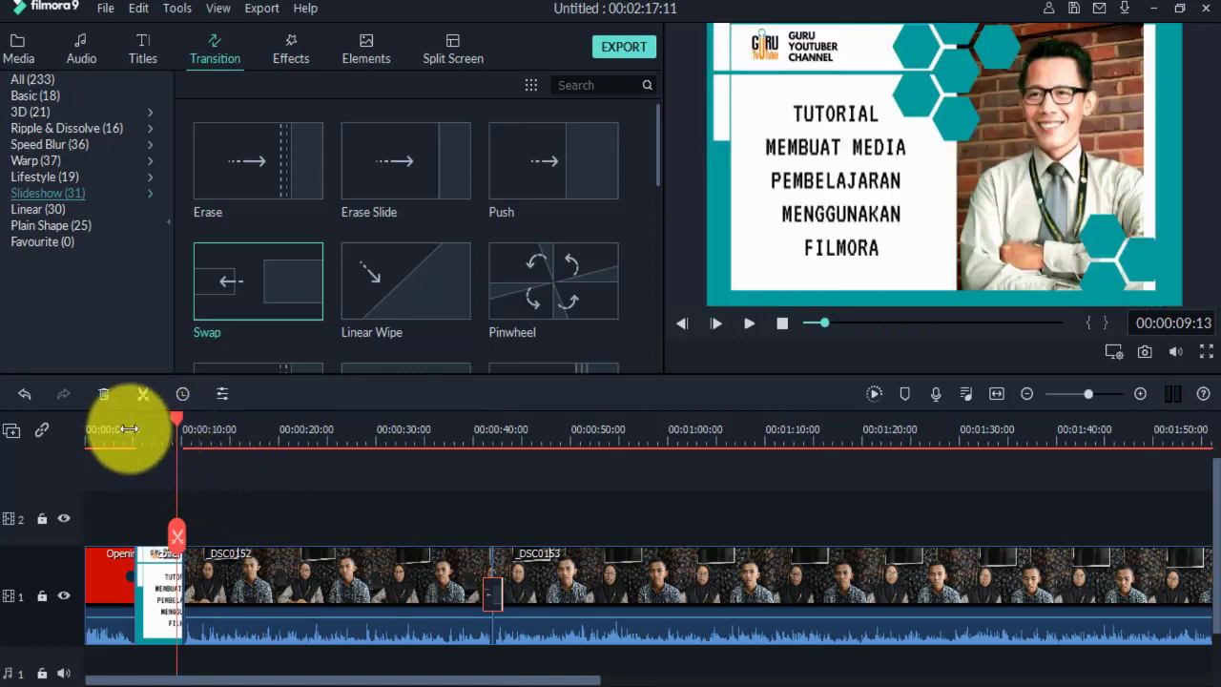
{"action": "left_click", "coordinate": [127, 434]}
{"action": "key", "text": "space"}
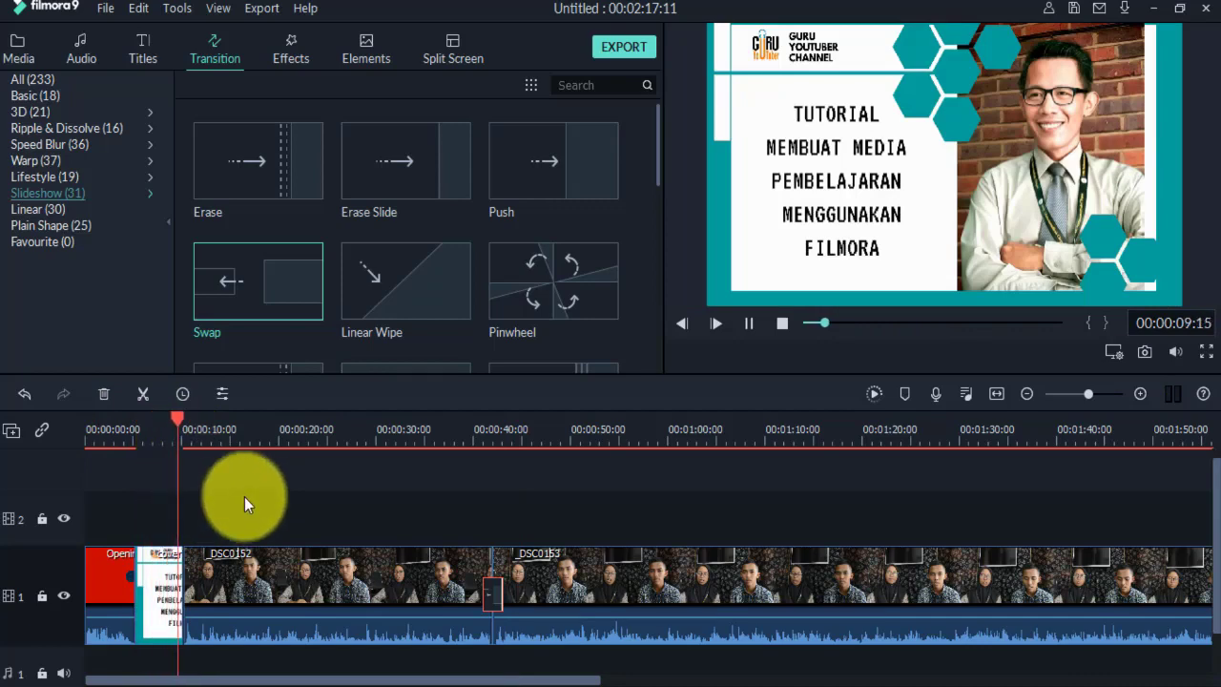
{"action": "key", "text": "space"}
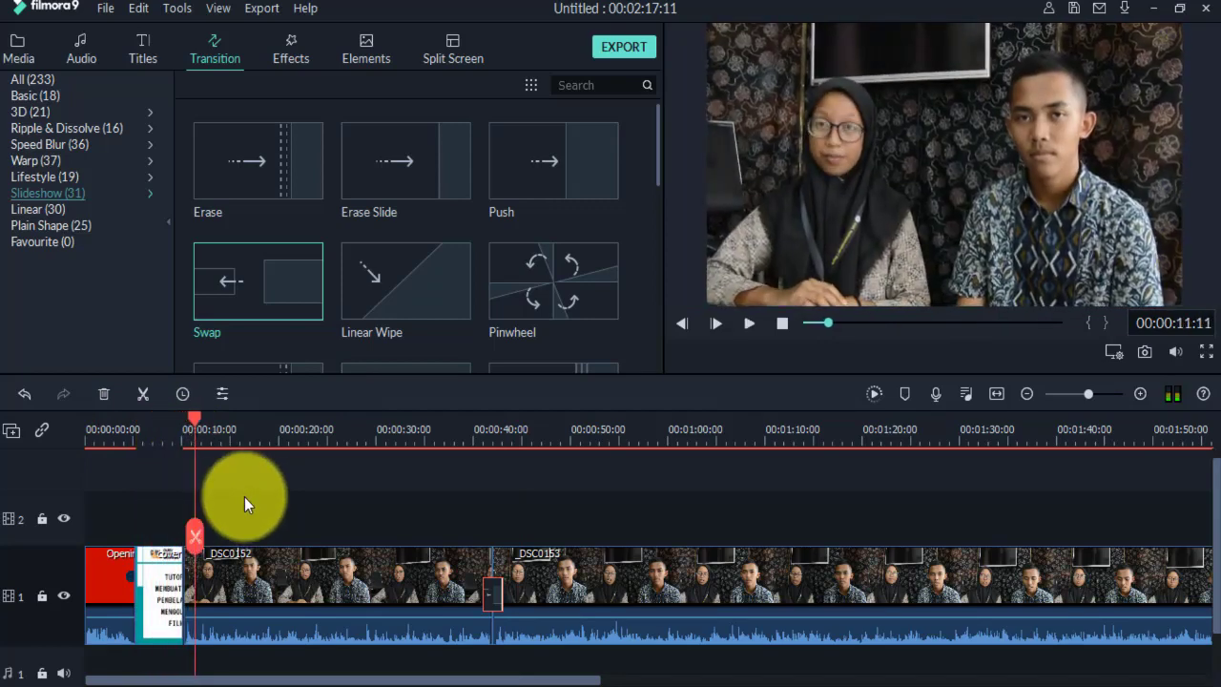
{"action": "left_click", "coordinate": [250, 503]}
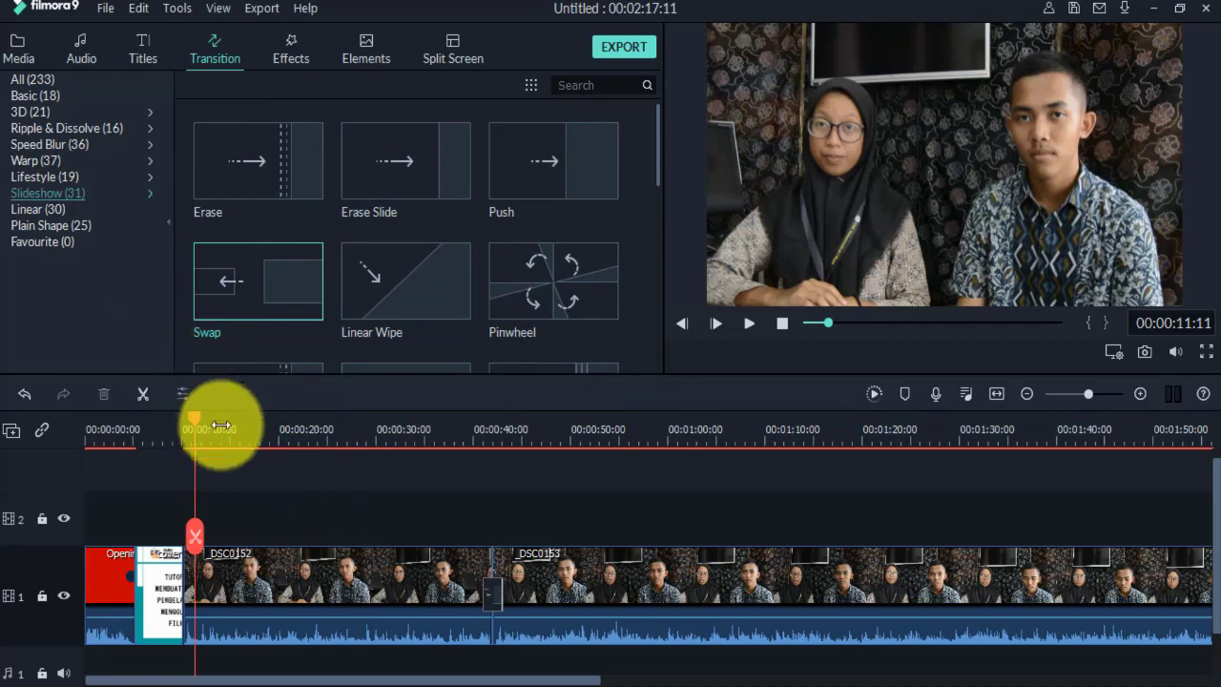
Play _DSC0152 to find an insert point, and place _DSC0048 from the project media on video track 2 at 00:00:23:13.
{"action": "left_click", "coordinate": [21, 49]}
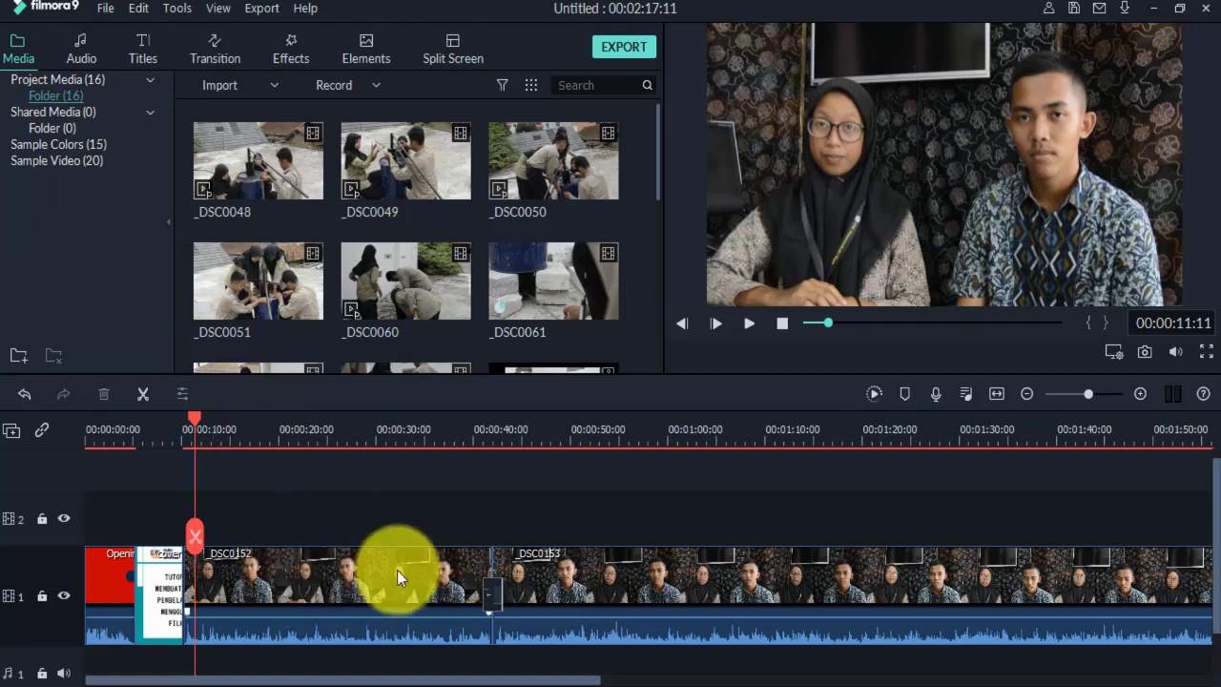
{"action": "left_click", "coordinate": [319, 428]}
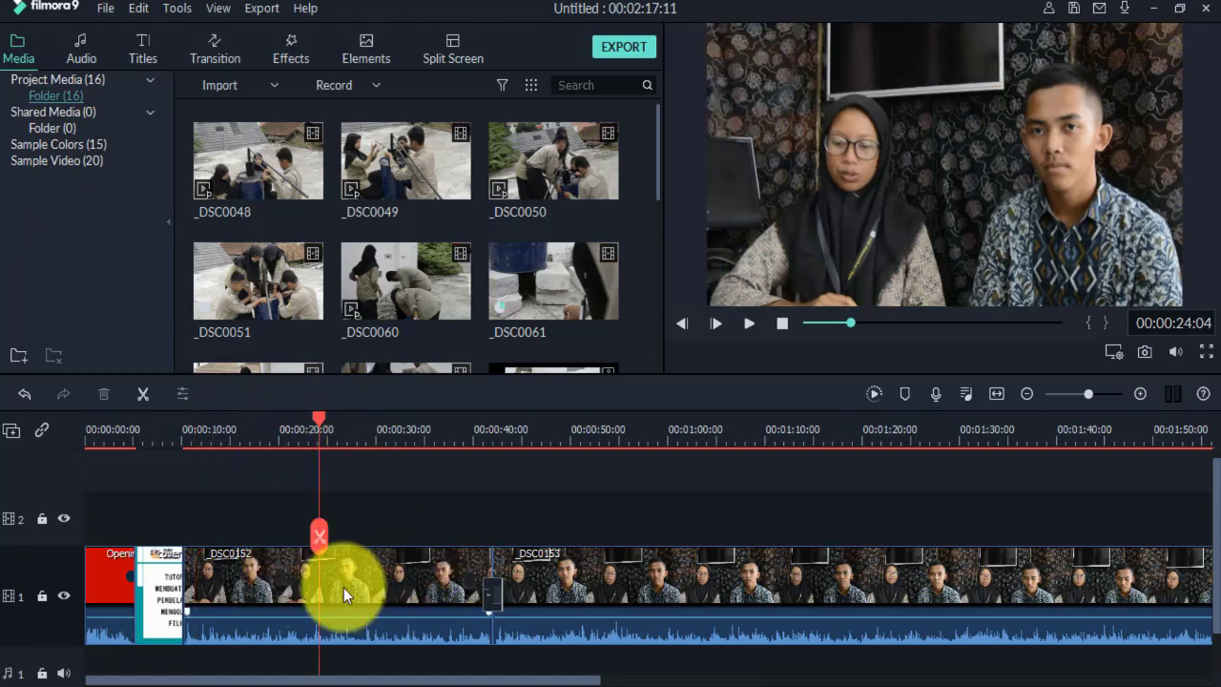
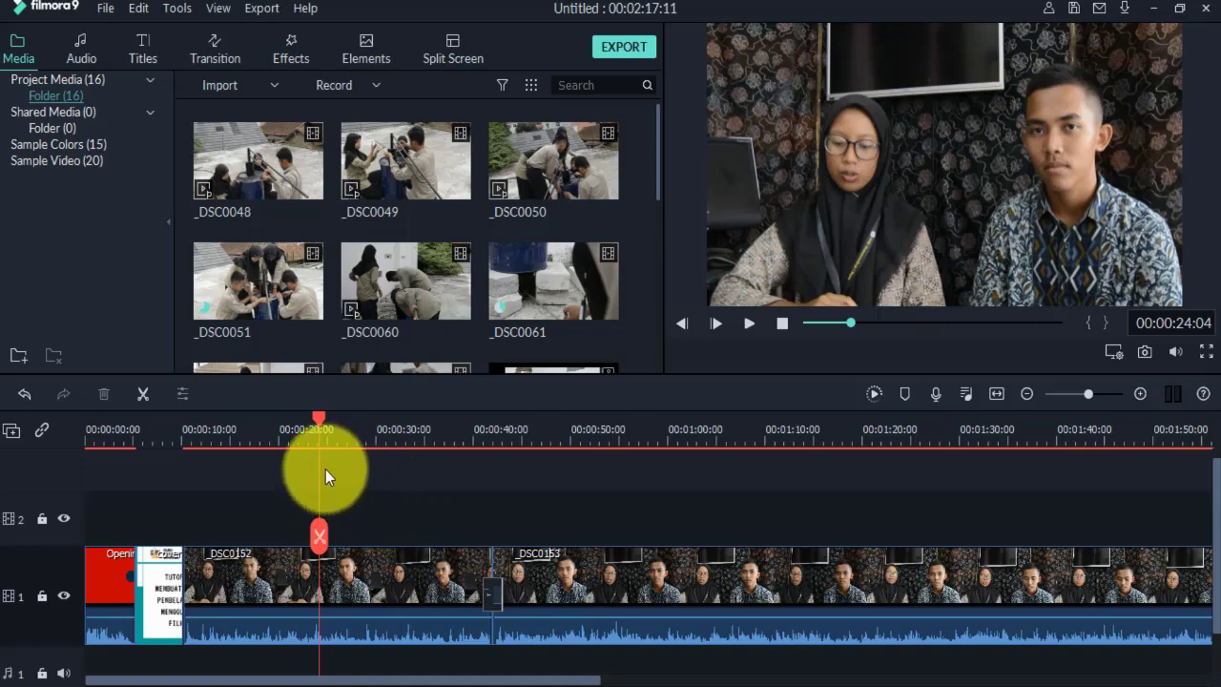
{"action": "left_click_drag", "start_coordinate": [321, 417], "coordinate": [184, 437]}
{"action": "key", "text": "space"}
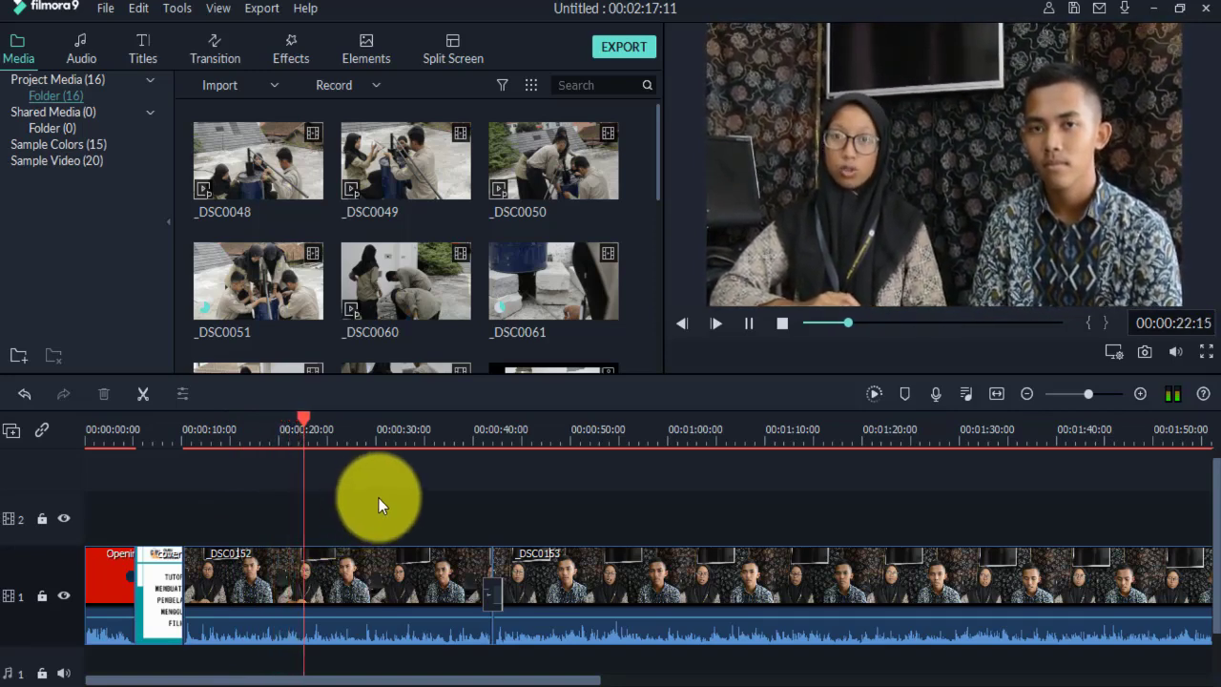
{"action": "key", "text": "space"}
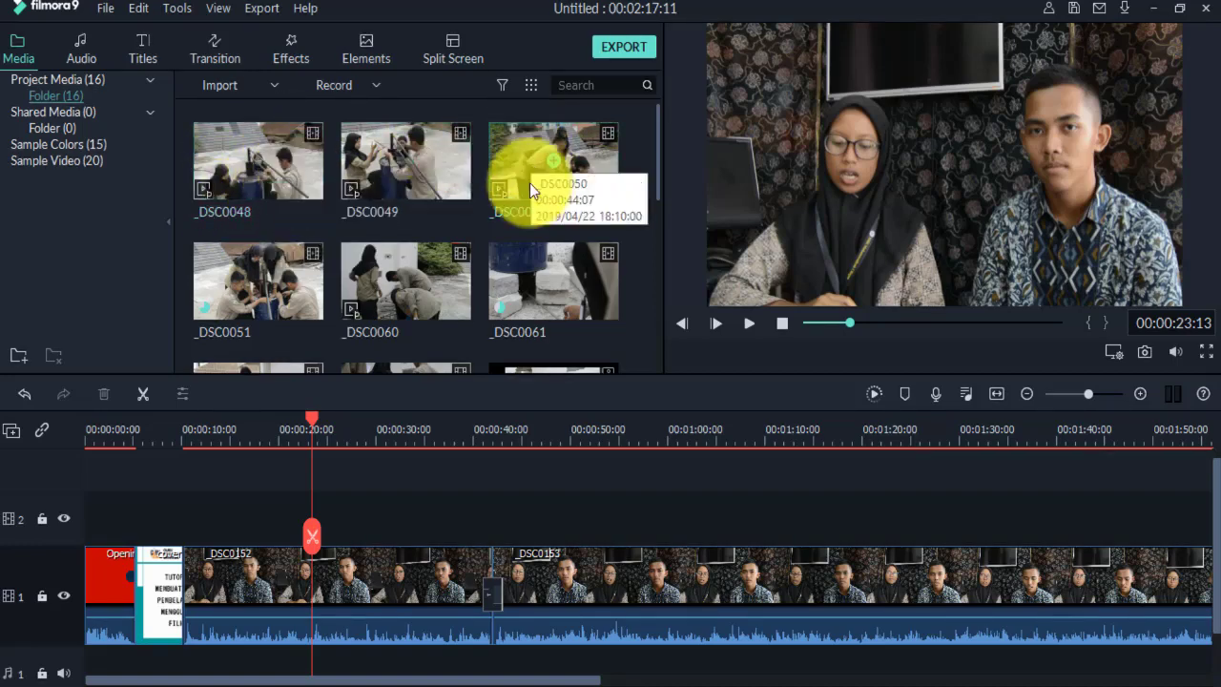
{"action": "left_click", "coordinate": [285, 162]}
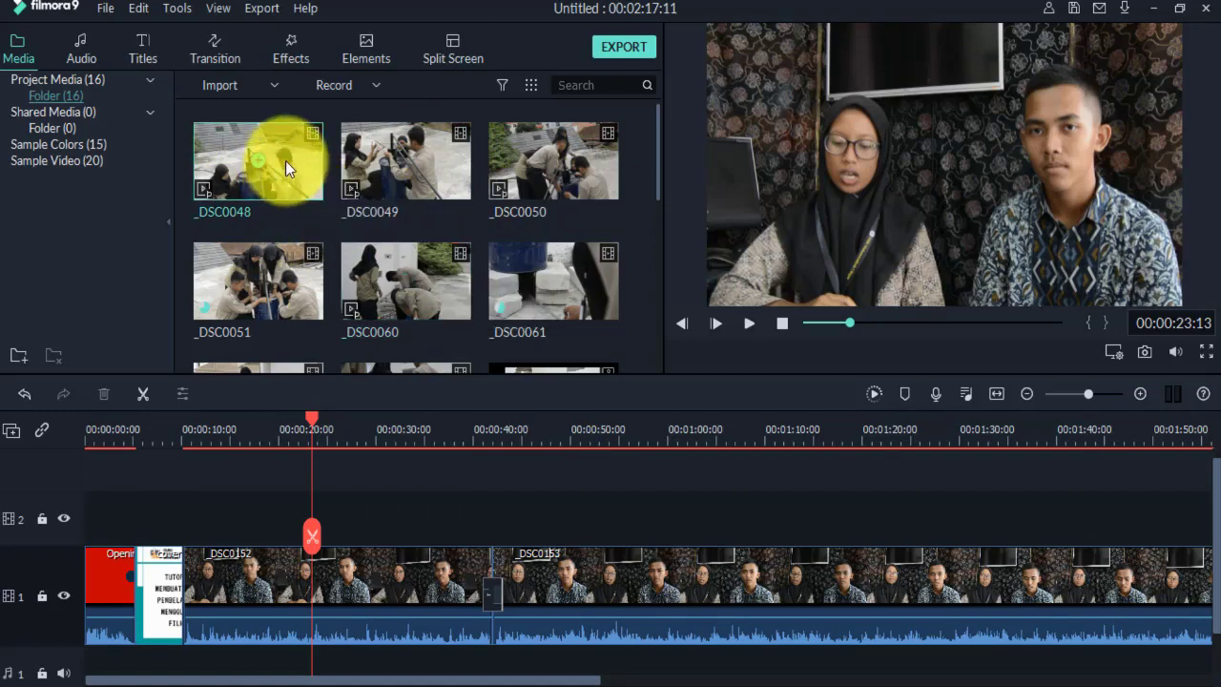
{"action": "left_click_drag", "start_coordinate": [286, 160], "coordinate": [331, 520]}
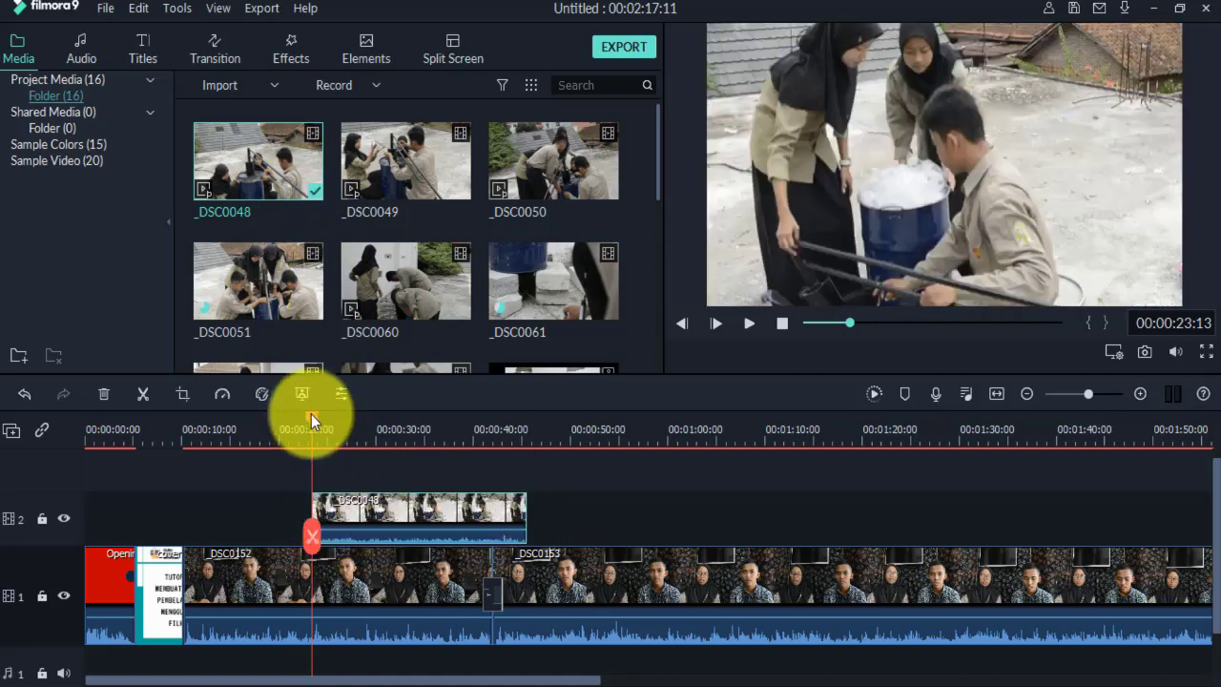
Play _DSC0152 from 00:00:12:03 up to 00:00:17:02, and move the _DSC0048 overlay on track 2 to start there.
{"action": "left_click_drag", "start_coordinate": [311, 421], "coordinate": [201, 439]}
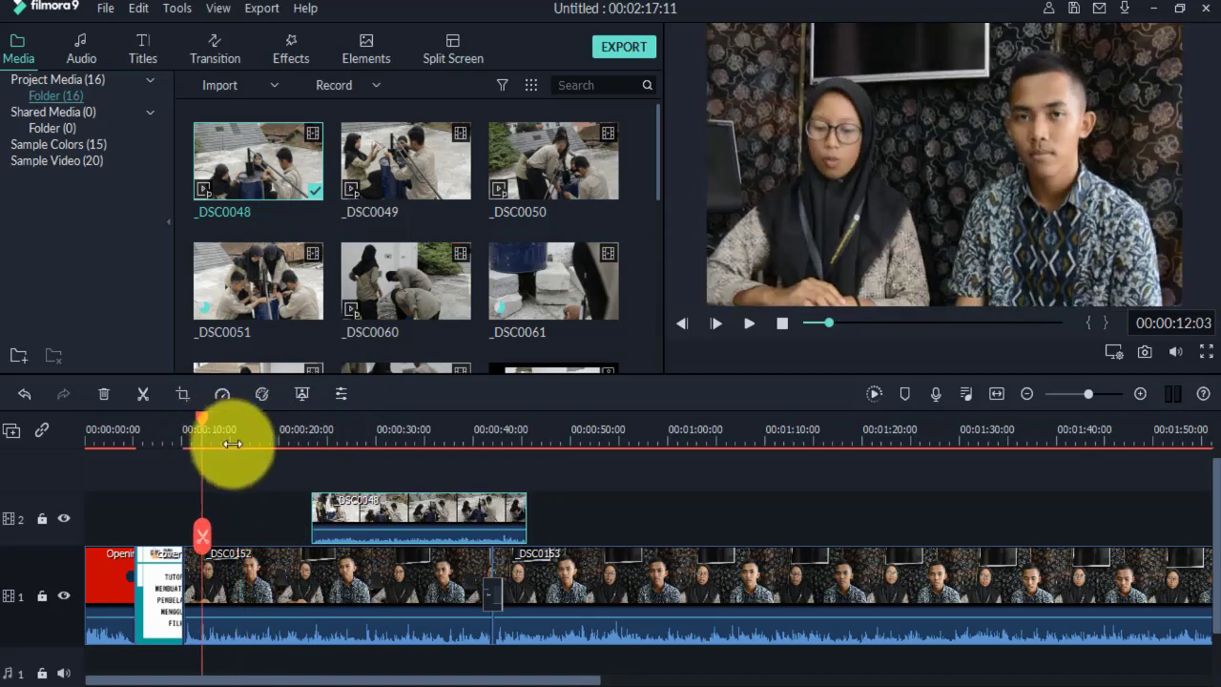
{"action": "key", "text": "space"}
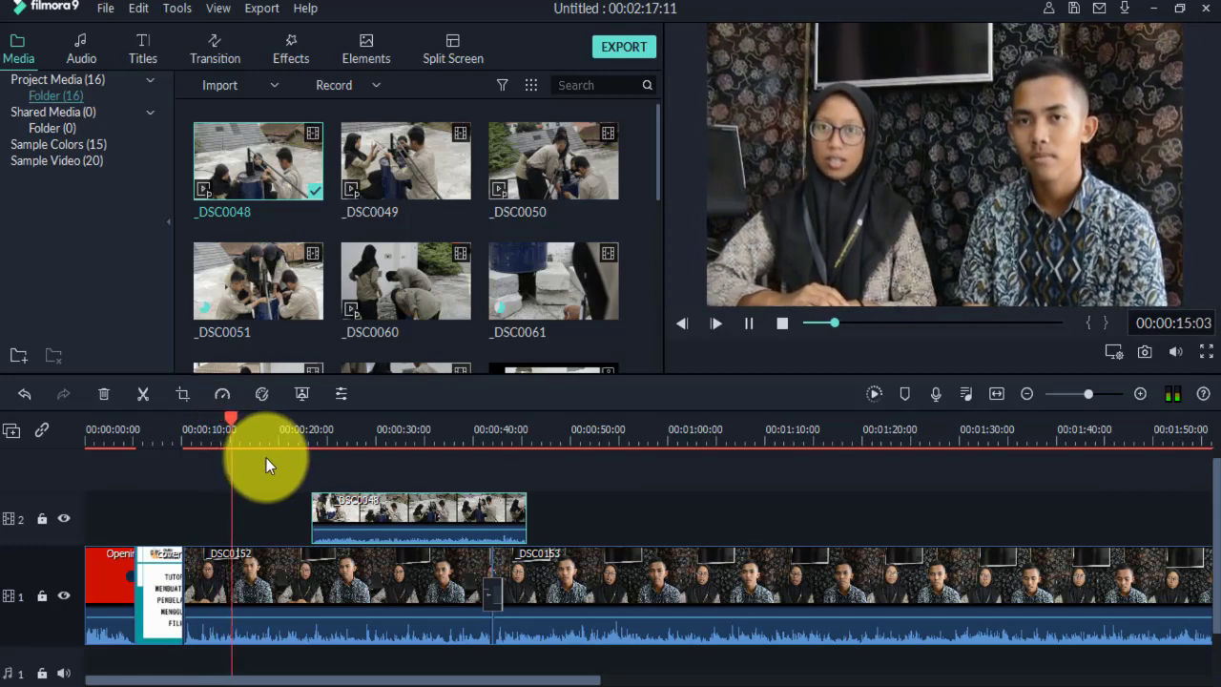
{"action": "key", "text": "space"}
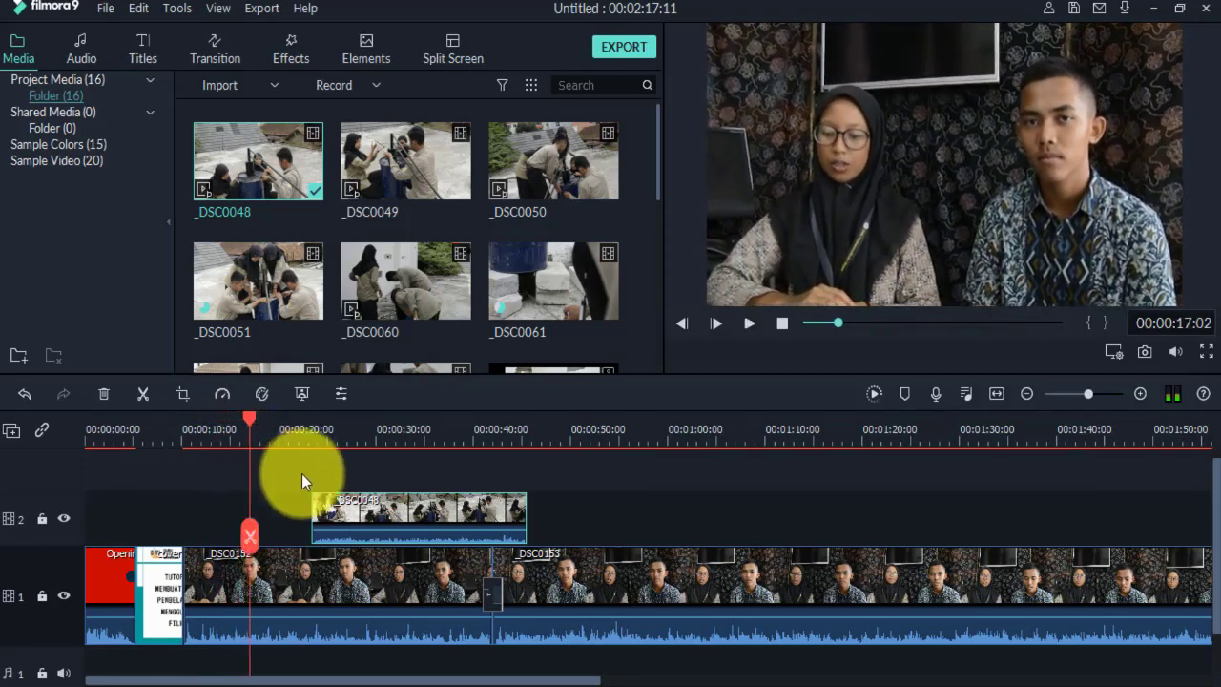
{"action": "left_click", "coordinate": [383, 513]}
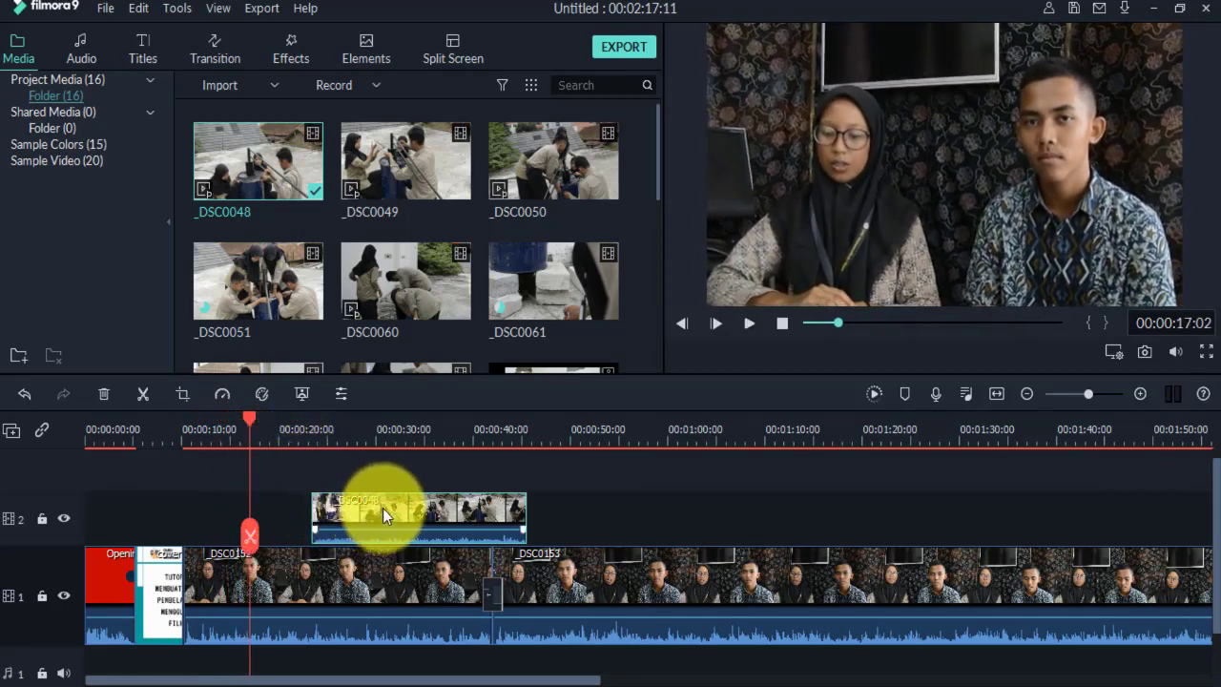
{"action": "left_click_drag", "start_coordinate": [382, 505], "coordinate": [318, 506]}
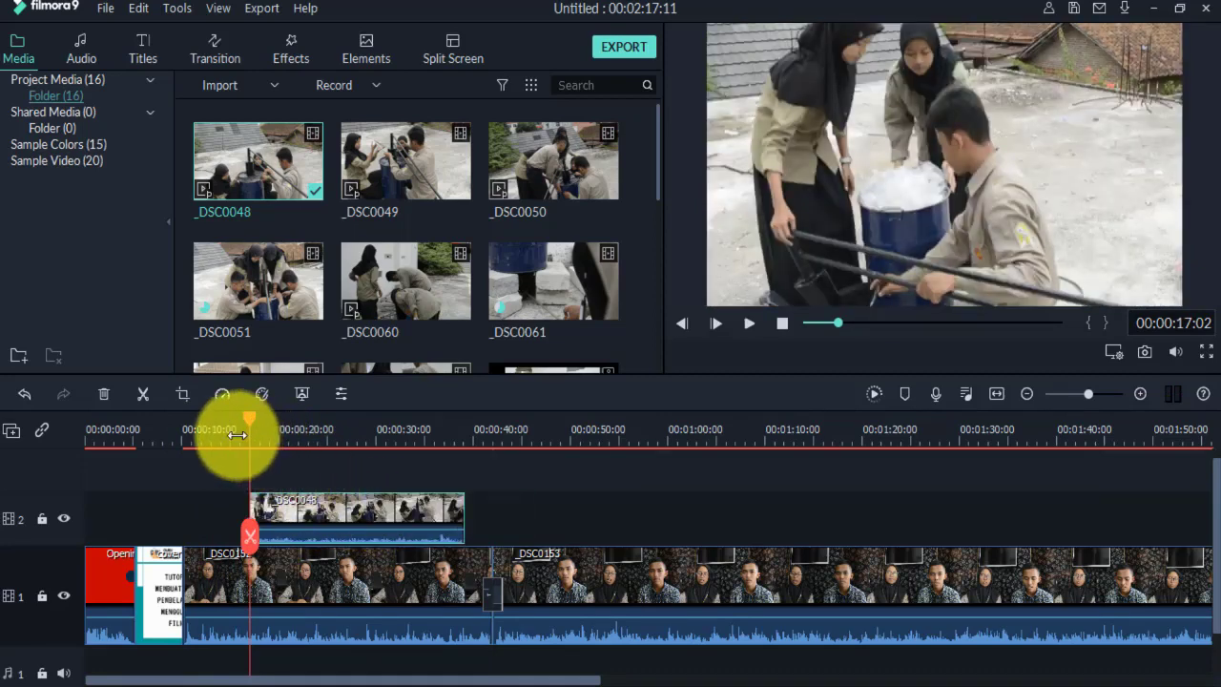
Play from 00:00:15:14 into the _DSC0048 overlay to check how it covers the interview.
{"action": "left_click", "coordinate": [235, 434]}
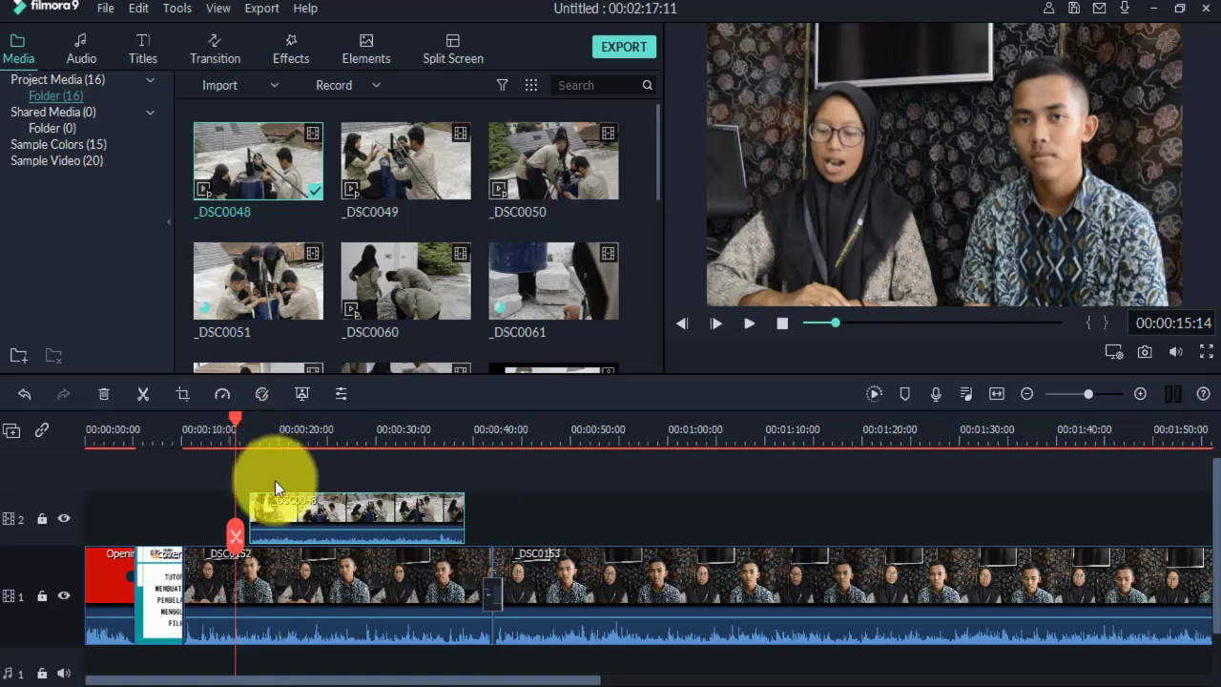
{"action": "left_click", "coordinate": [282, 513]}
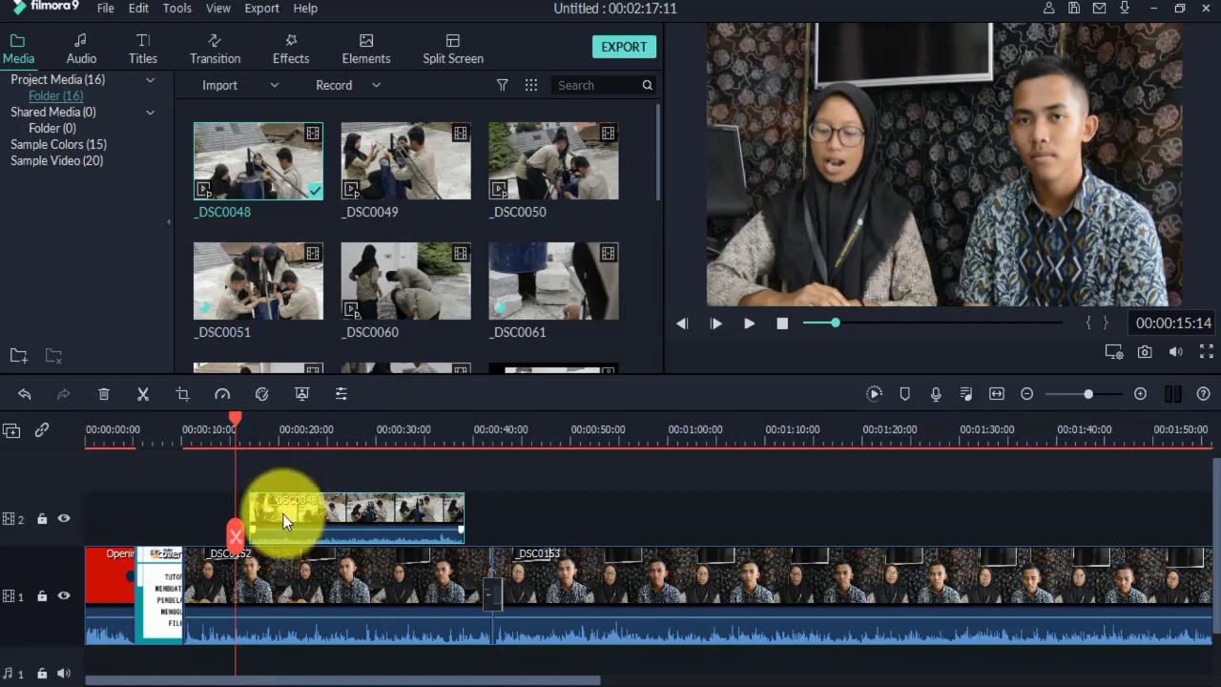
{"action": "key", "text": "space"}
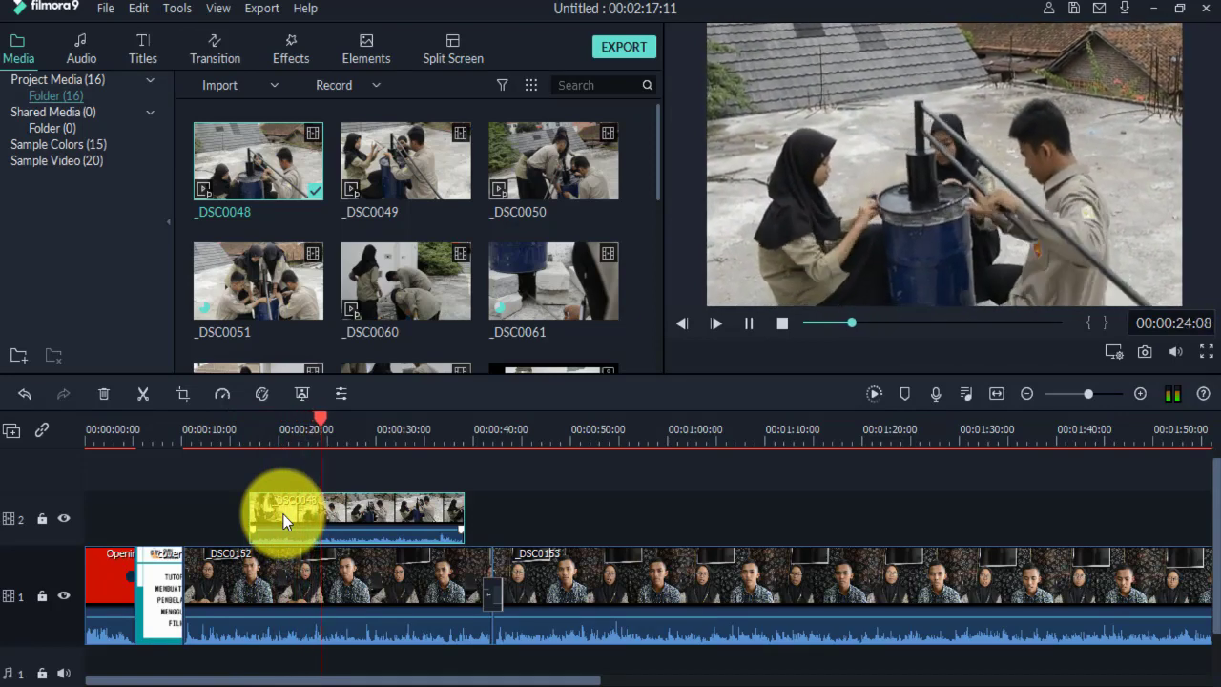
{"action": "key", "text": "space"}
{"action": "scroll", "coordinate": [298, 544], "scroll_direction": "down", "scroll_amount": 1}
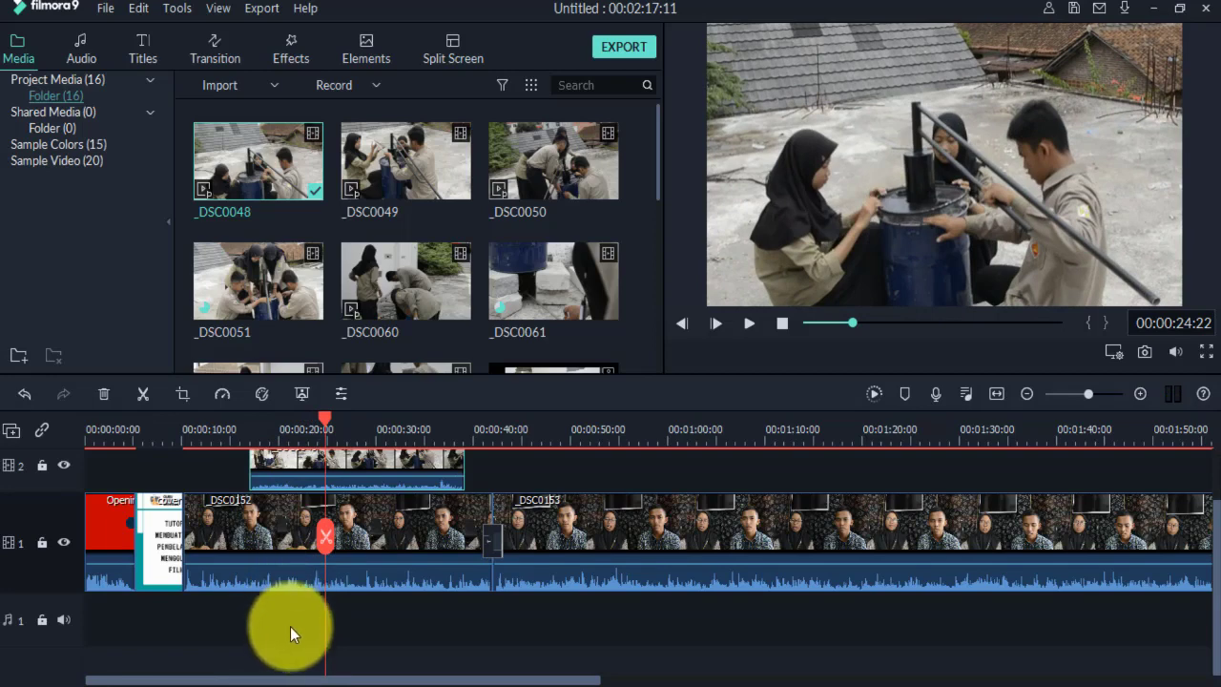
{"action": "scroll", "coordinate": [311, 520], "scroll_direction": "up", "scroll_amount": 1}
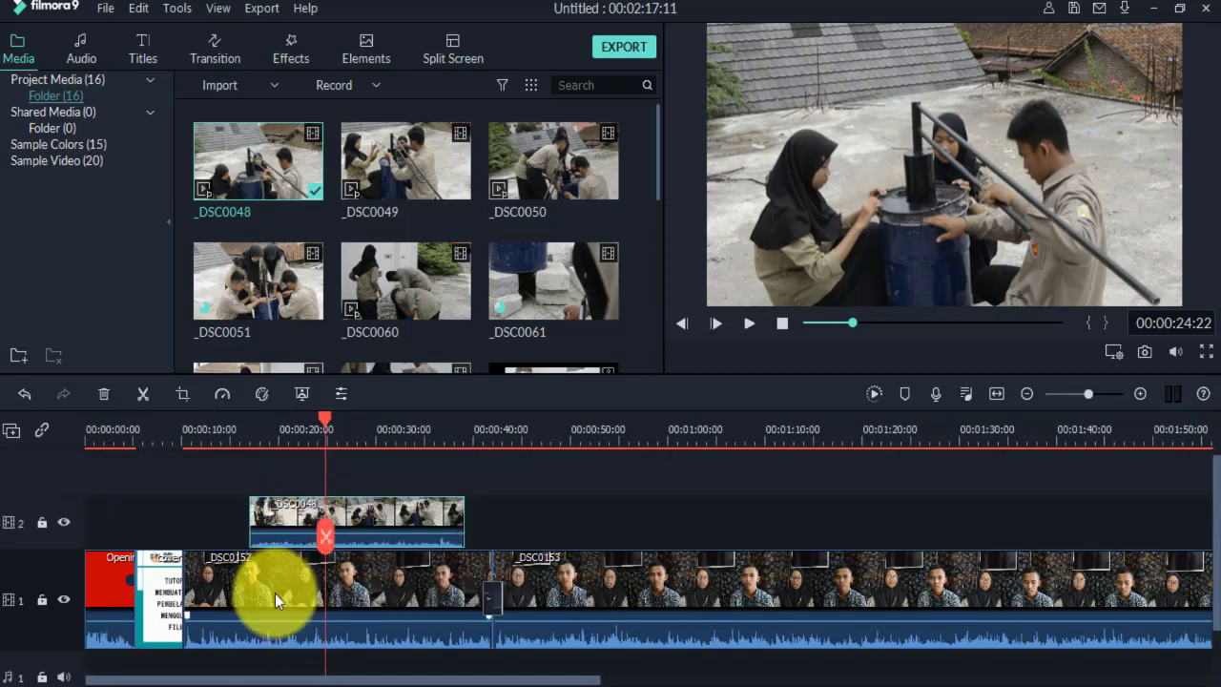
Replay the start of the _DSC0048 overlay from 00:00:15:18 to check its sound against the interview.
{"action": "left_click", "coordinate": [219, 431]}
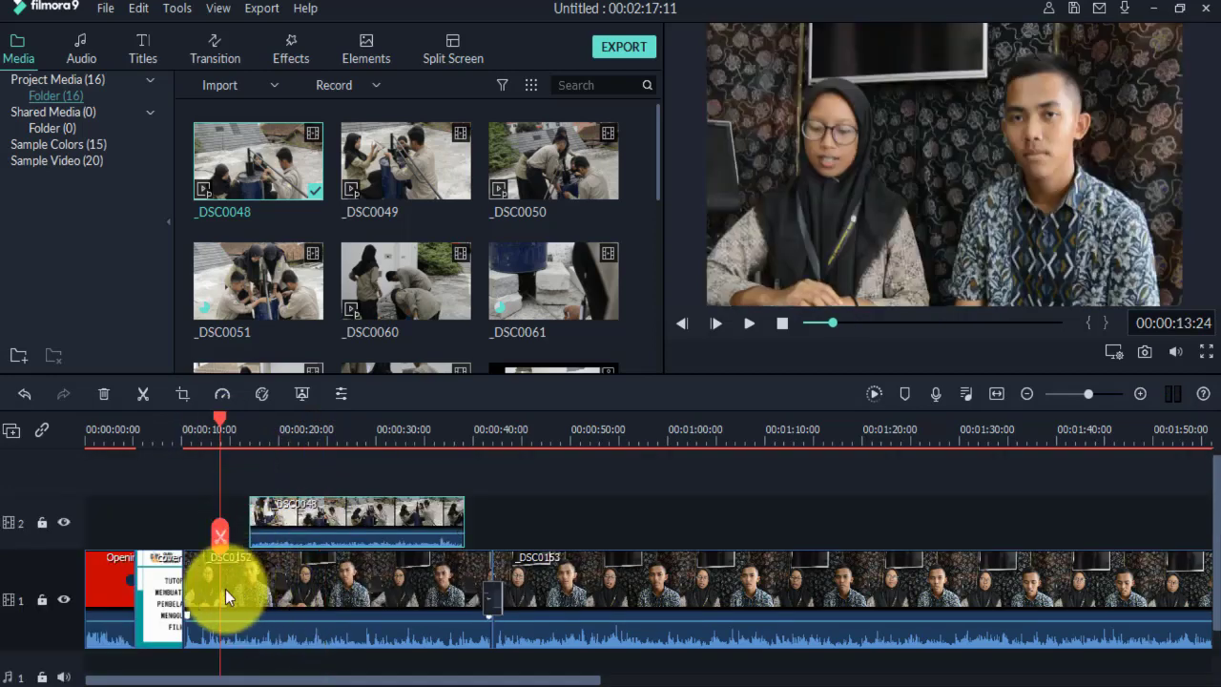
{"action": "left_click", "coordinate": [317, 504]}
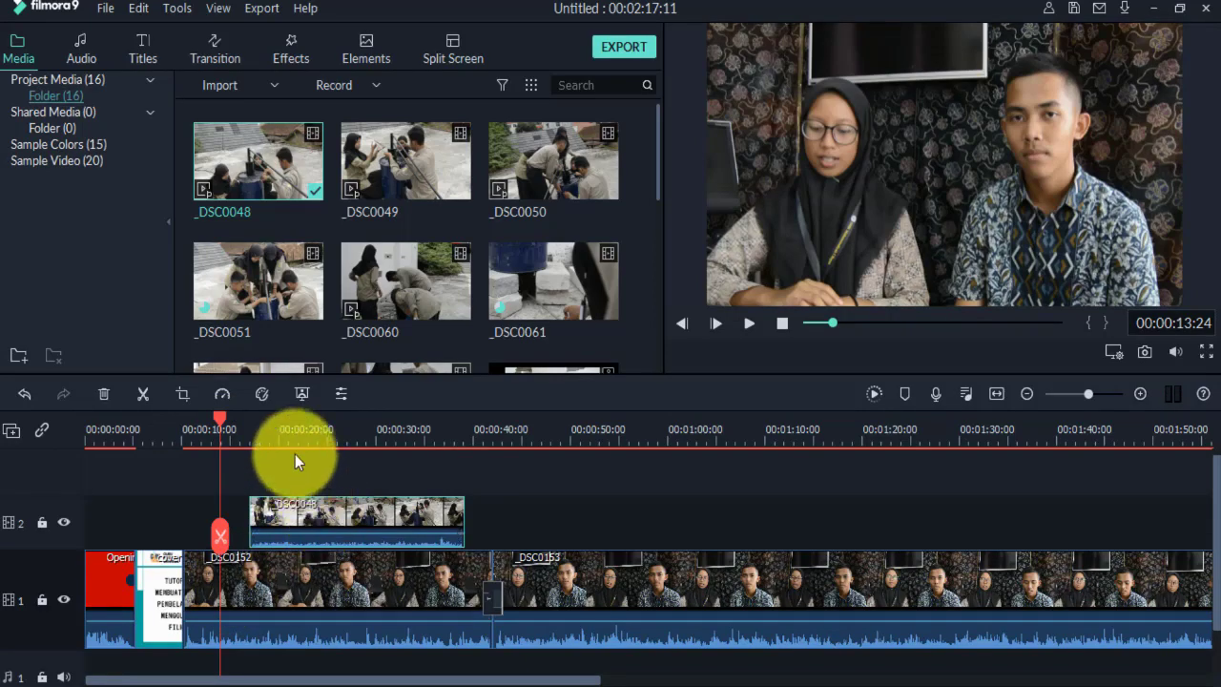
{"action": "left_click", "coordinate": [237, 436]}
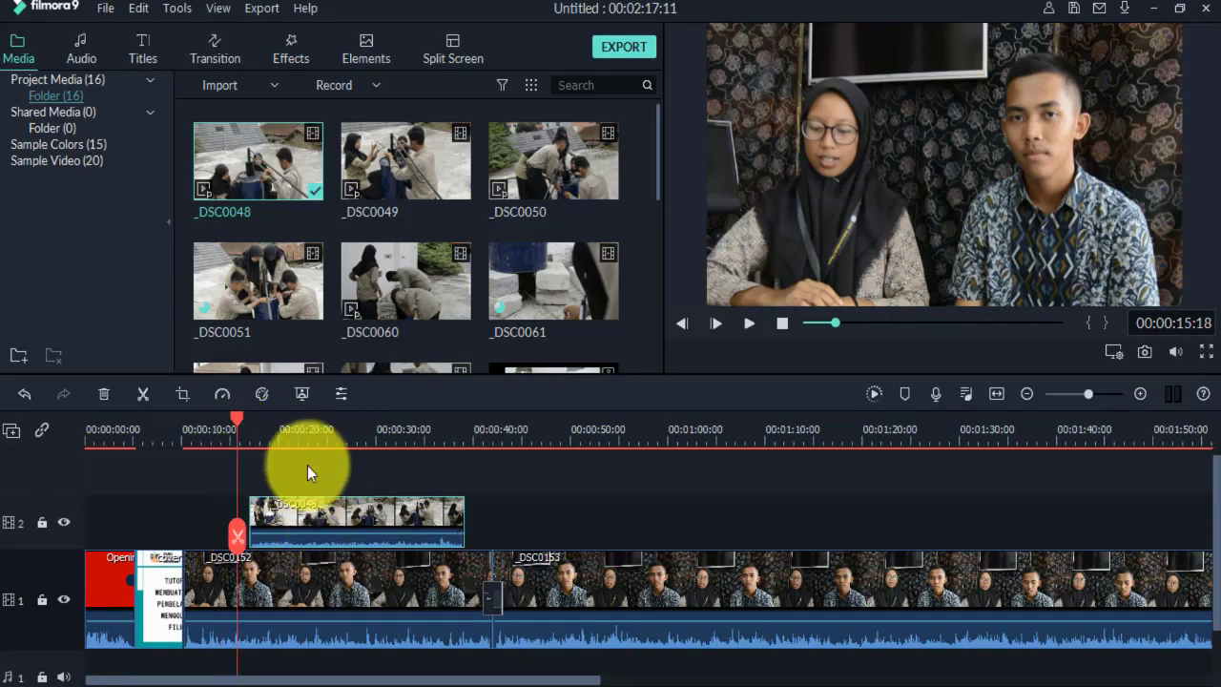
{"action": "key", "text": "space"}
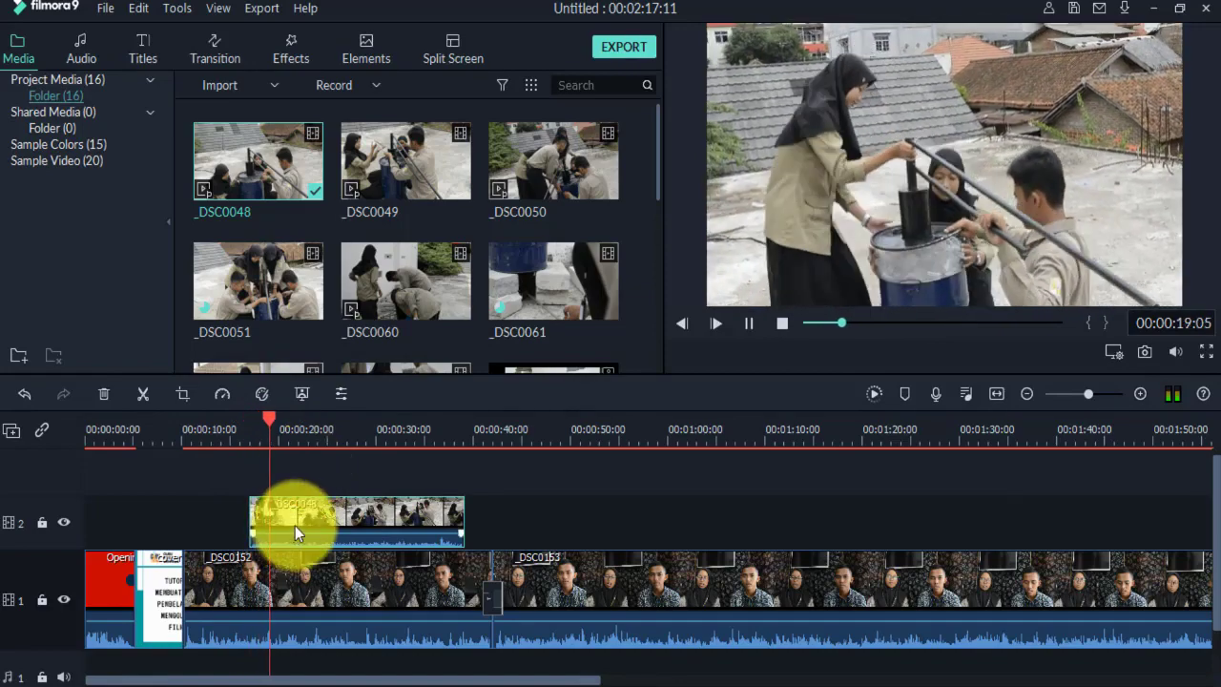
{"action": "left_click", "coordinate": [295, 525]}
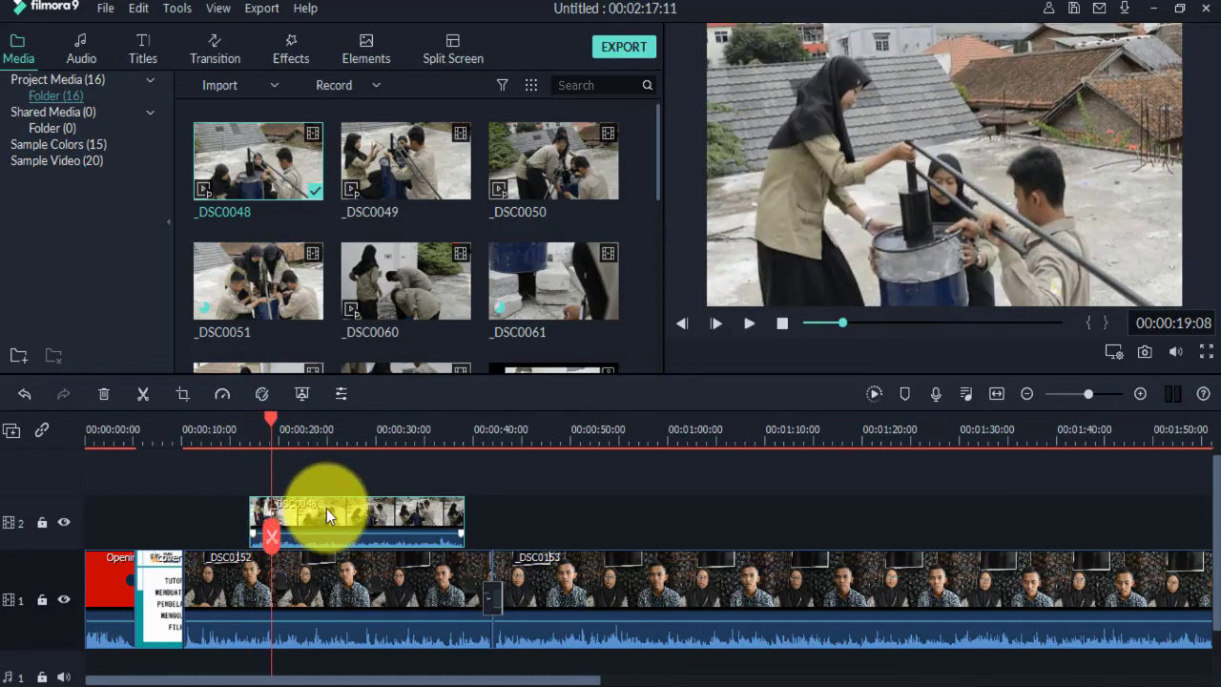
Open the audio settings of the _DSC0048 overlay clip and set its equalizer to Rock'n'Roll.
{"action": "left_click", "coordinate": [306, 584]}
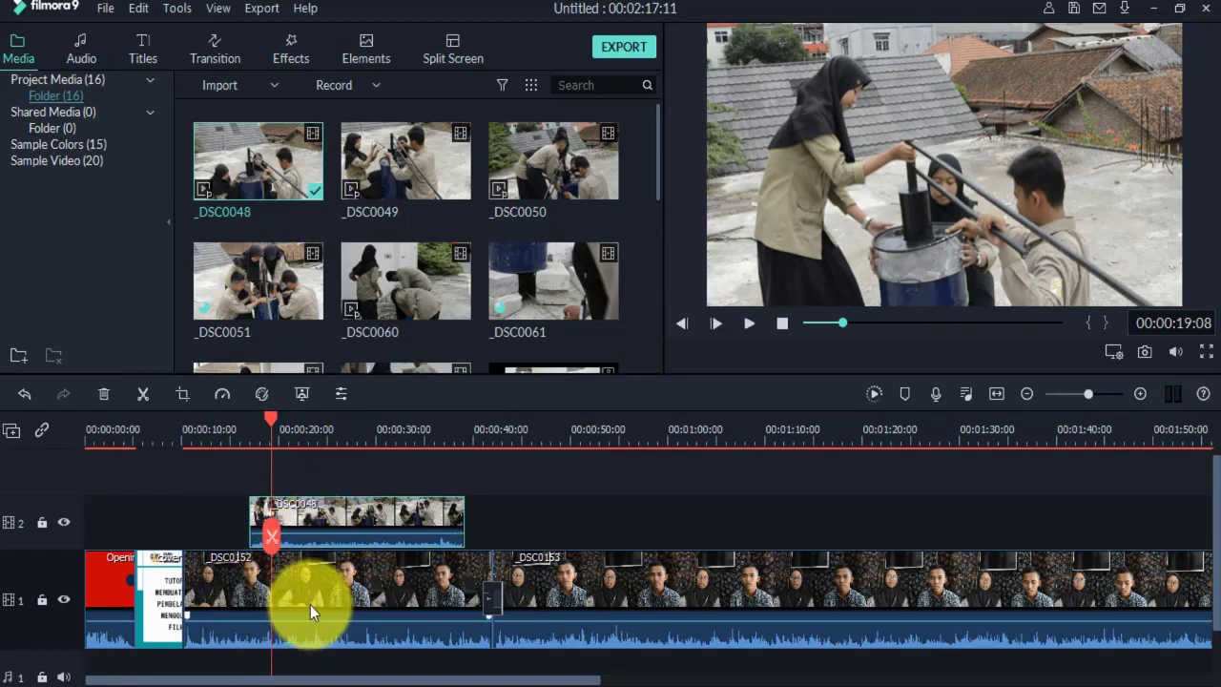
{"action": "left_click", "coordinate": [333, 527]}
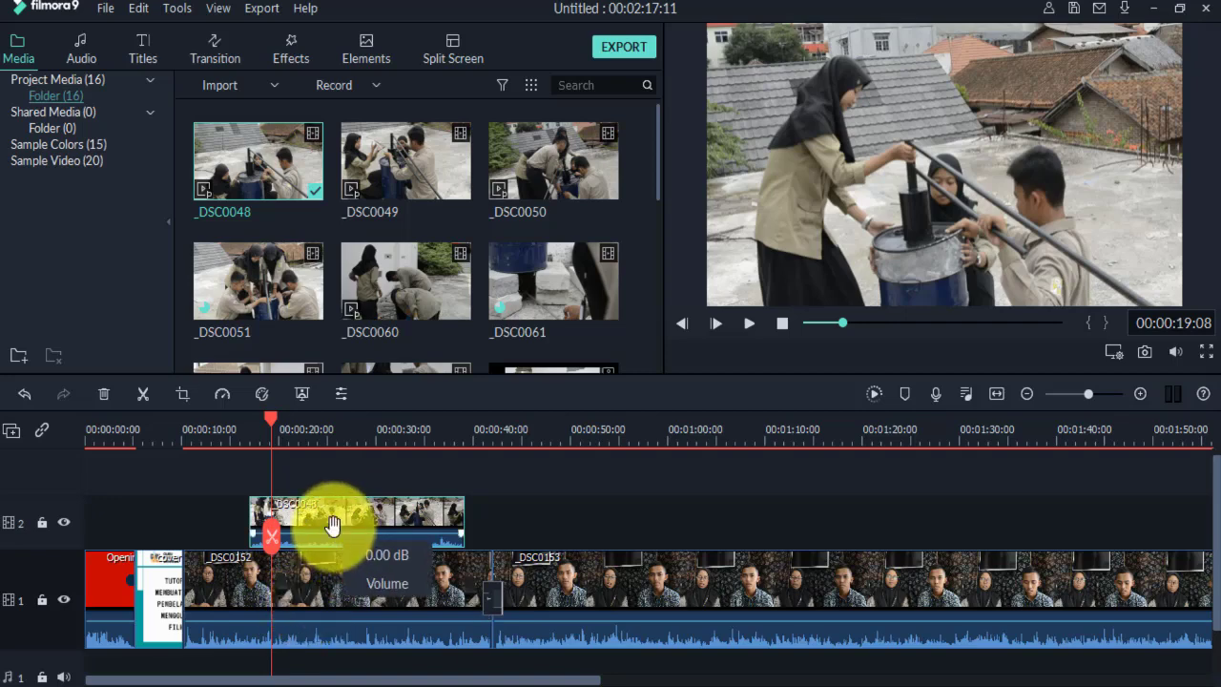
{"action": "left_click", "coordinate": [291, 438]}
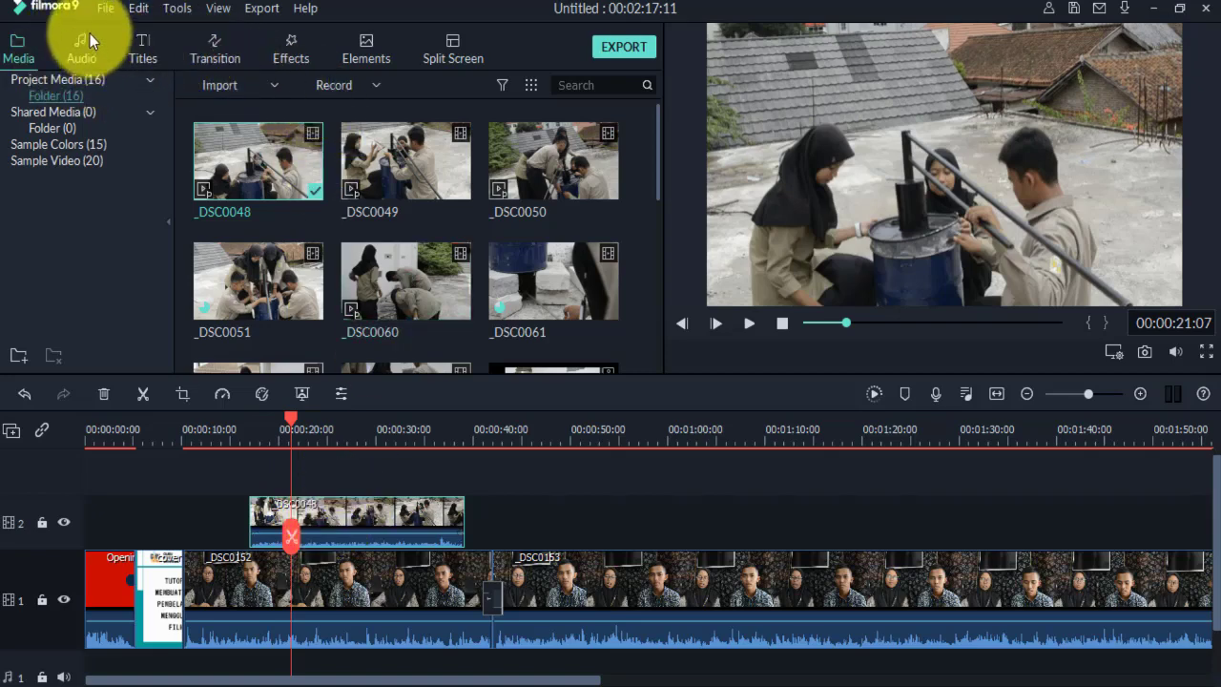
{"action": "double_click", "coordinate": [344, 511]}
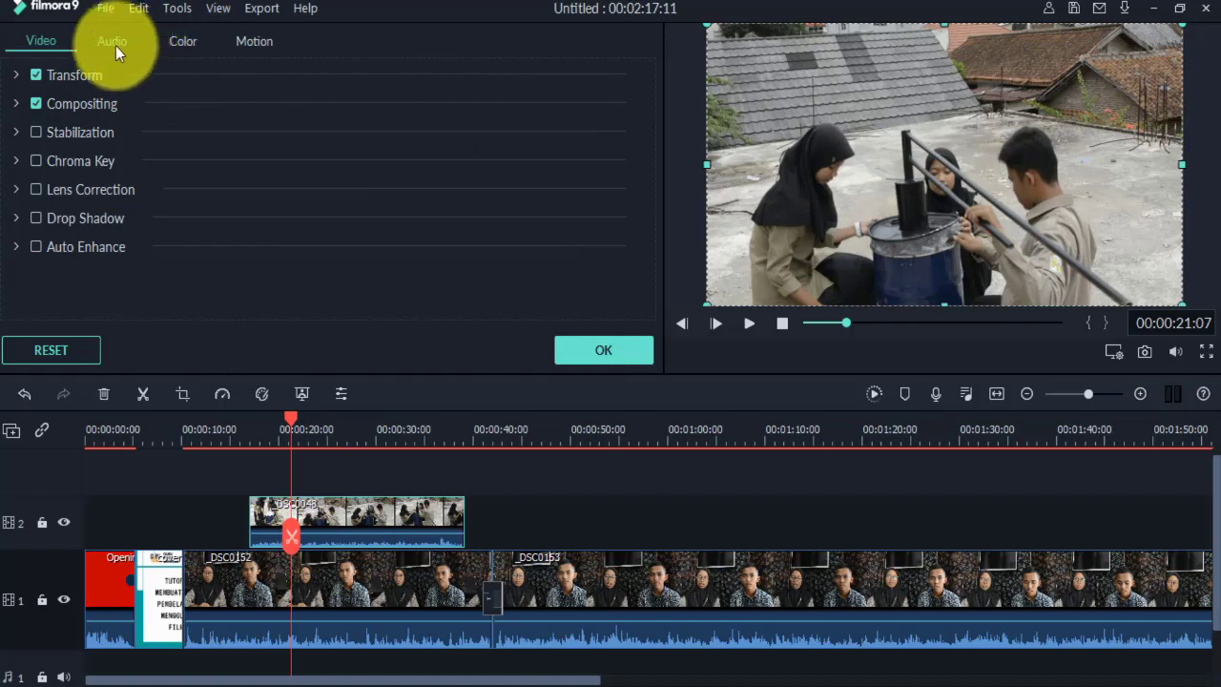
{"action": "mouse_move", "coordinate": [349, 526]}
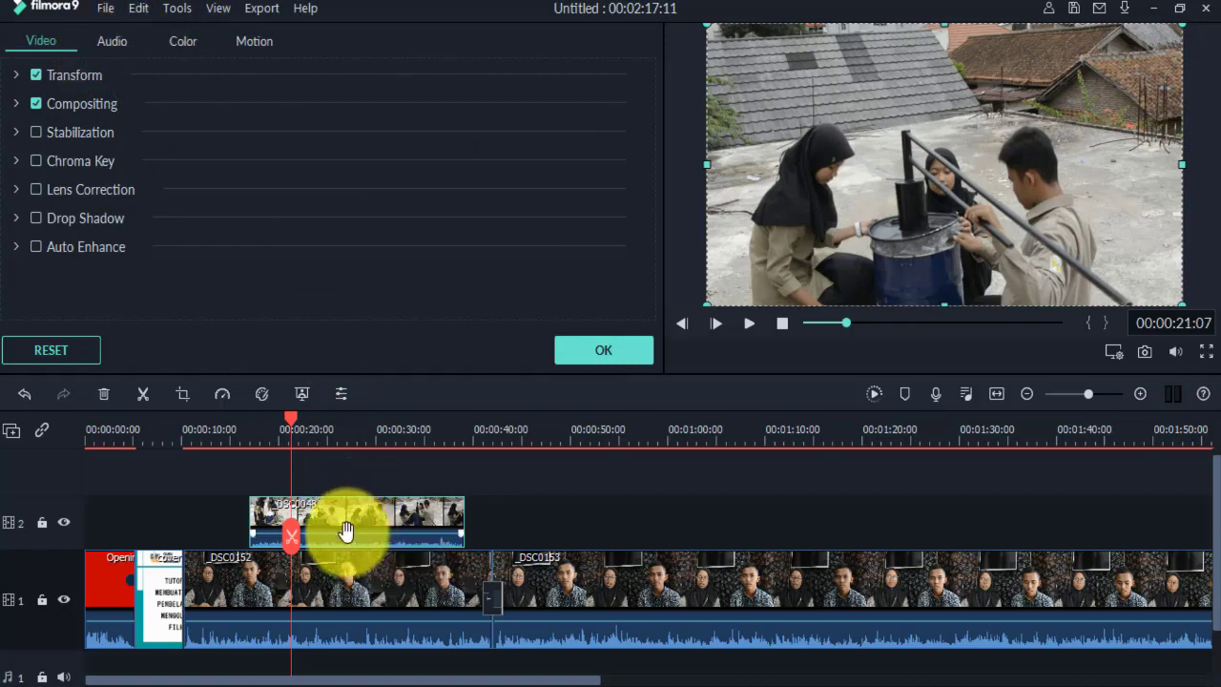
{"action": "left_click", "coordinate": [120, 38]}
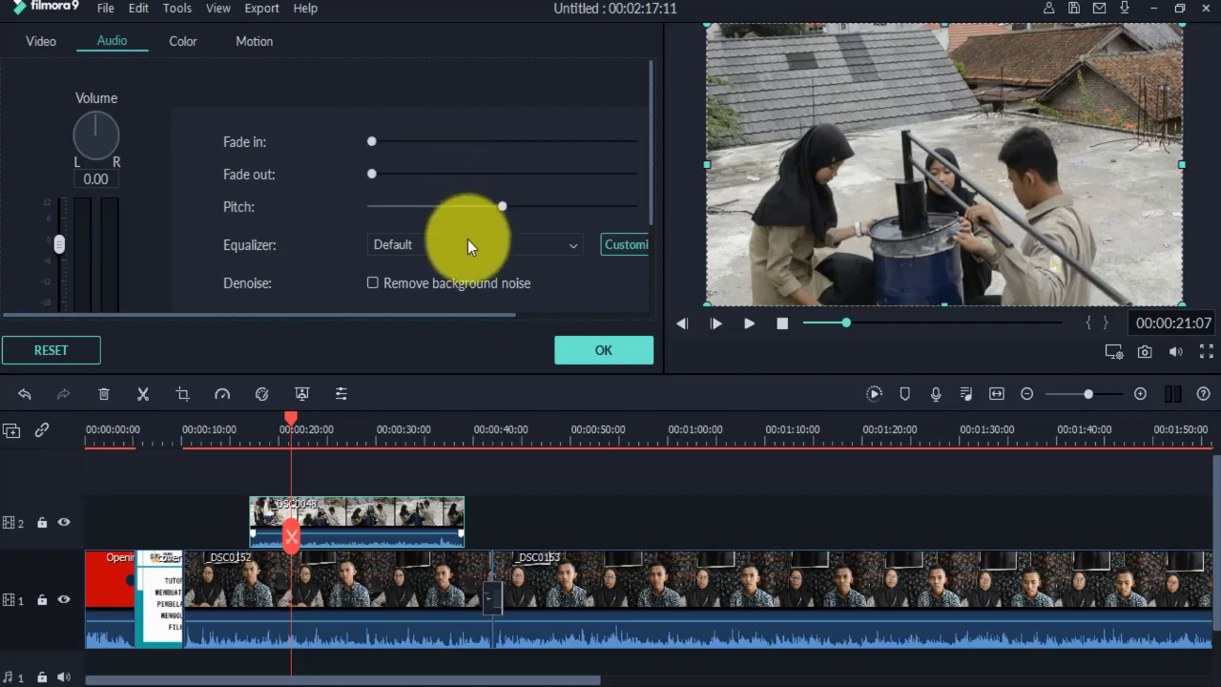
{"action": "left_click_drag", "start_coordinate": [651, 216], "coordinate": [624, 259]}
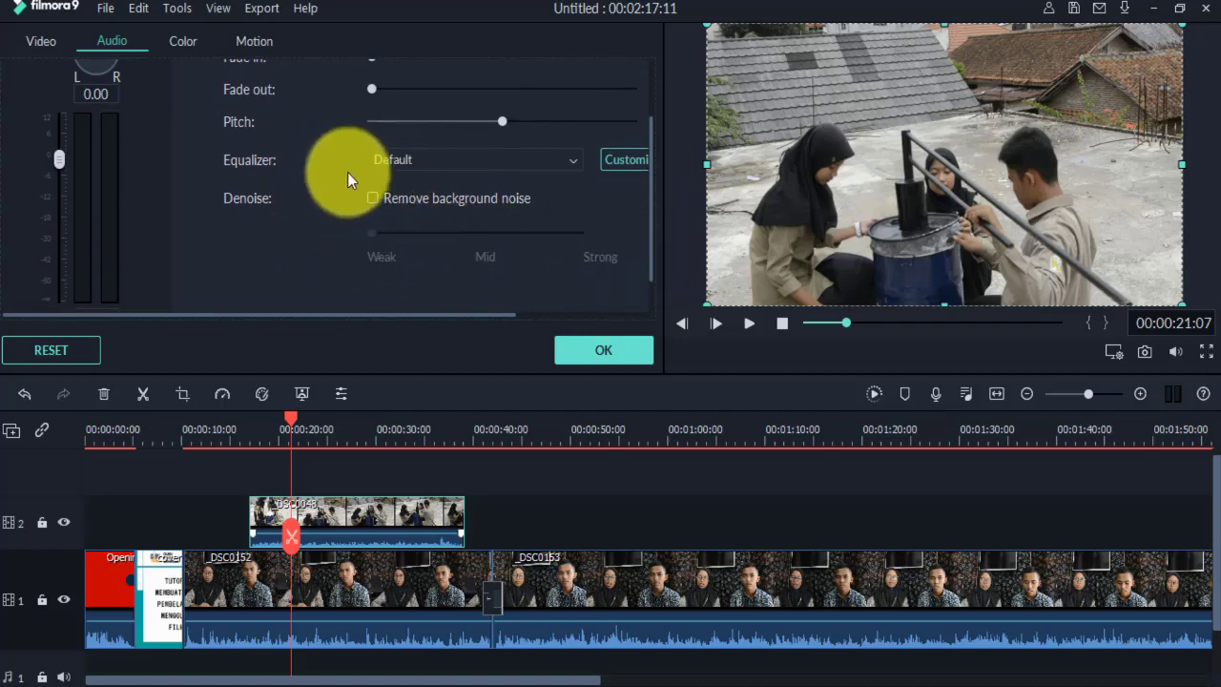
{"action": "left_click", "coordinate": [573, 162]}
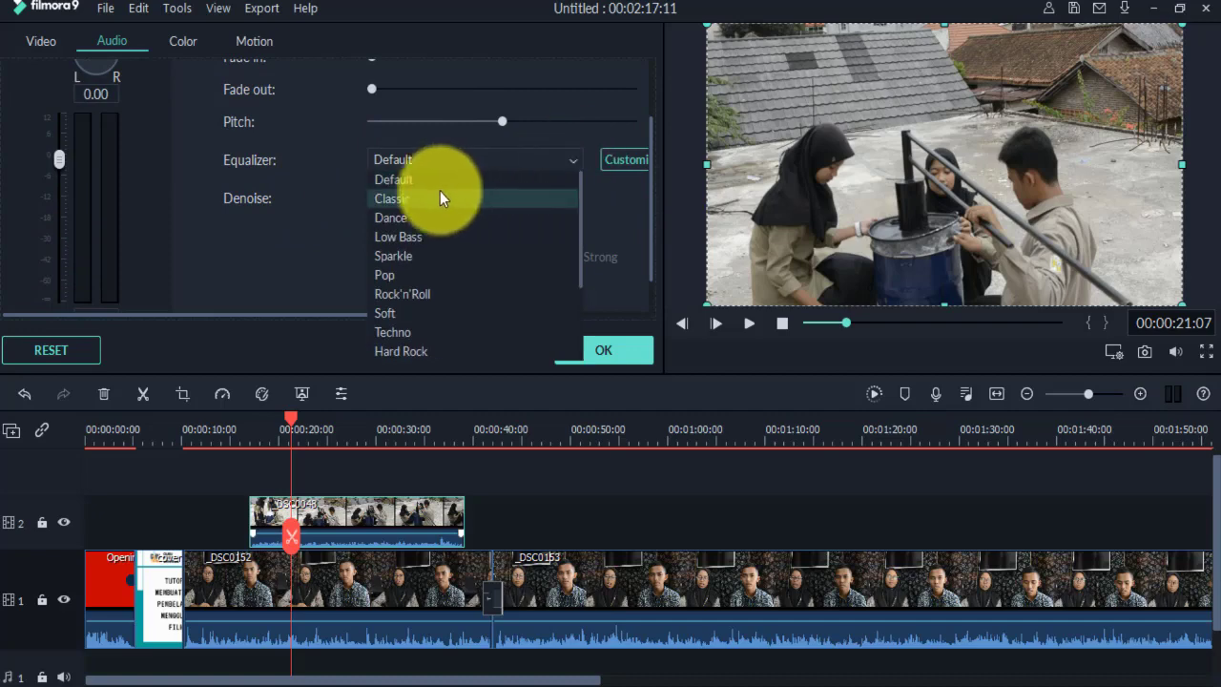
{"action": "left_click", "coordinate": [440, 291]}
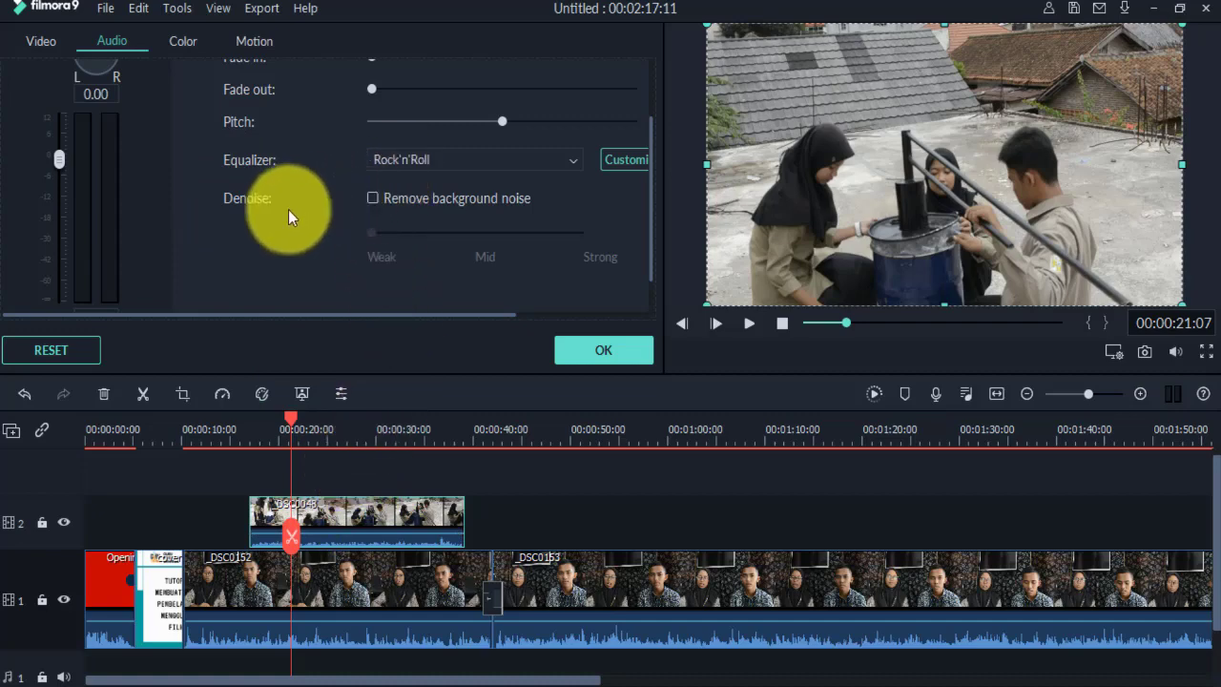
Turn on background noise removal for the _DSC0048 overlay and play it from 00:00:21:07 to check the sound.
{"action": "left_click", "coordinate": [373, 199]}
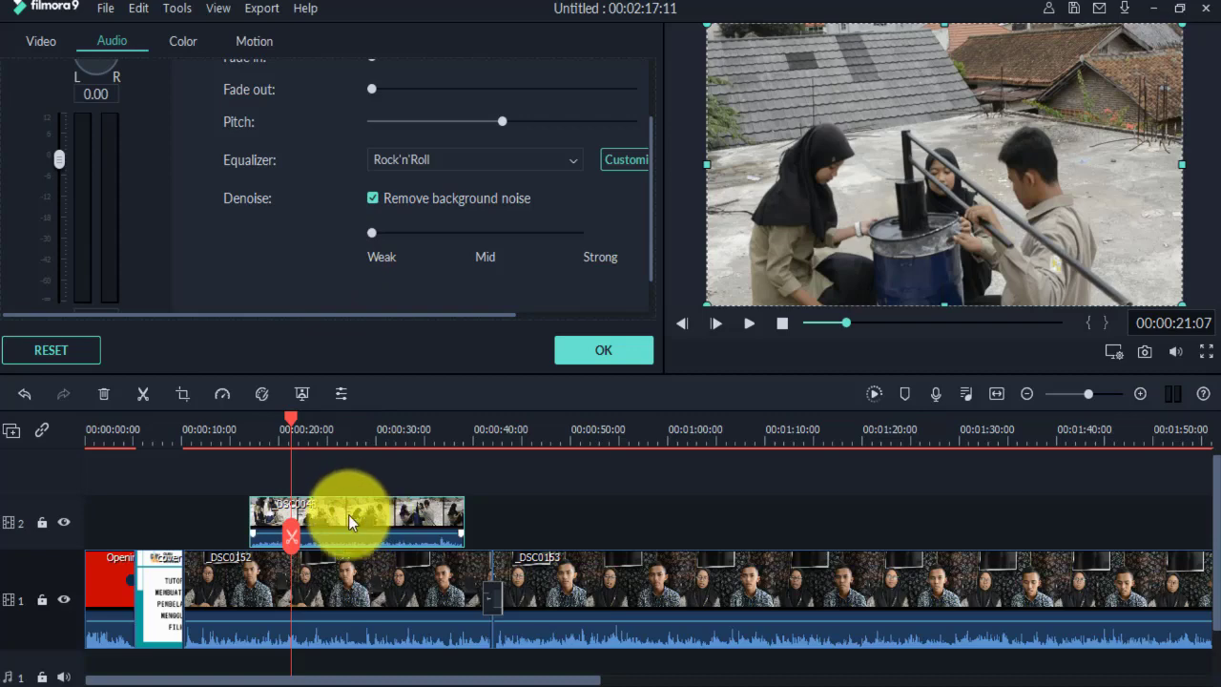
{"action": "key", "text": "space"}
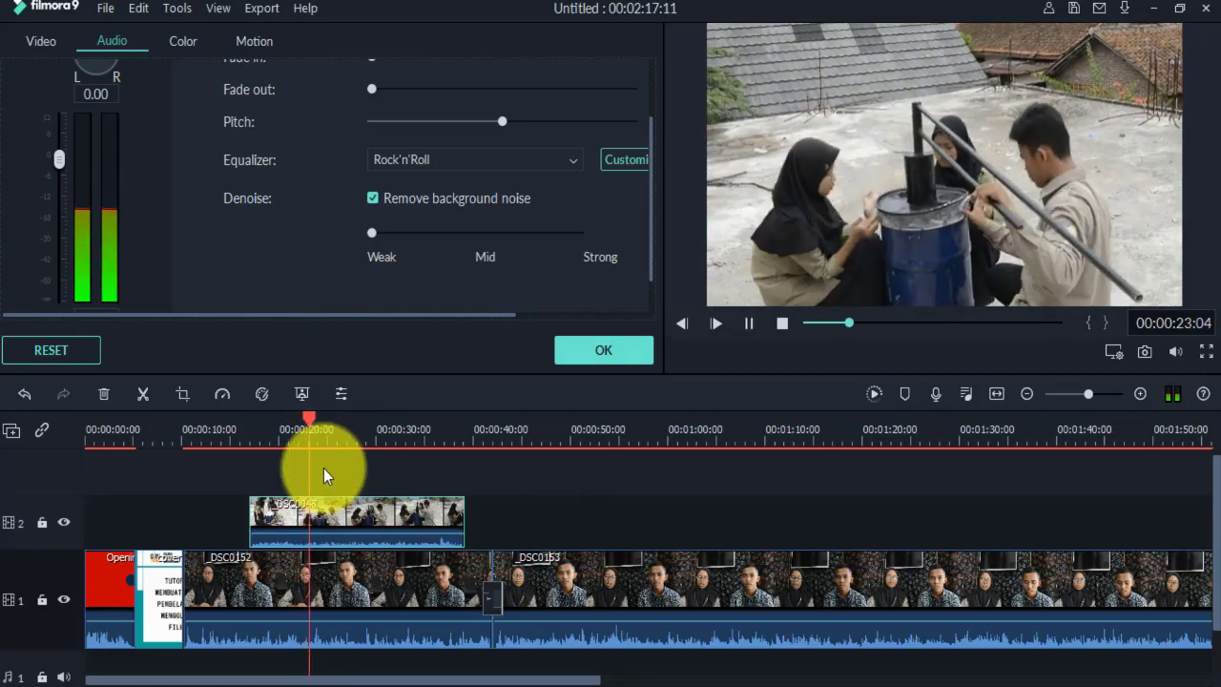
{"action": "key", "text": "space"}
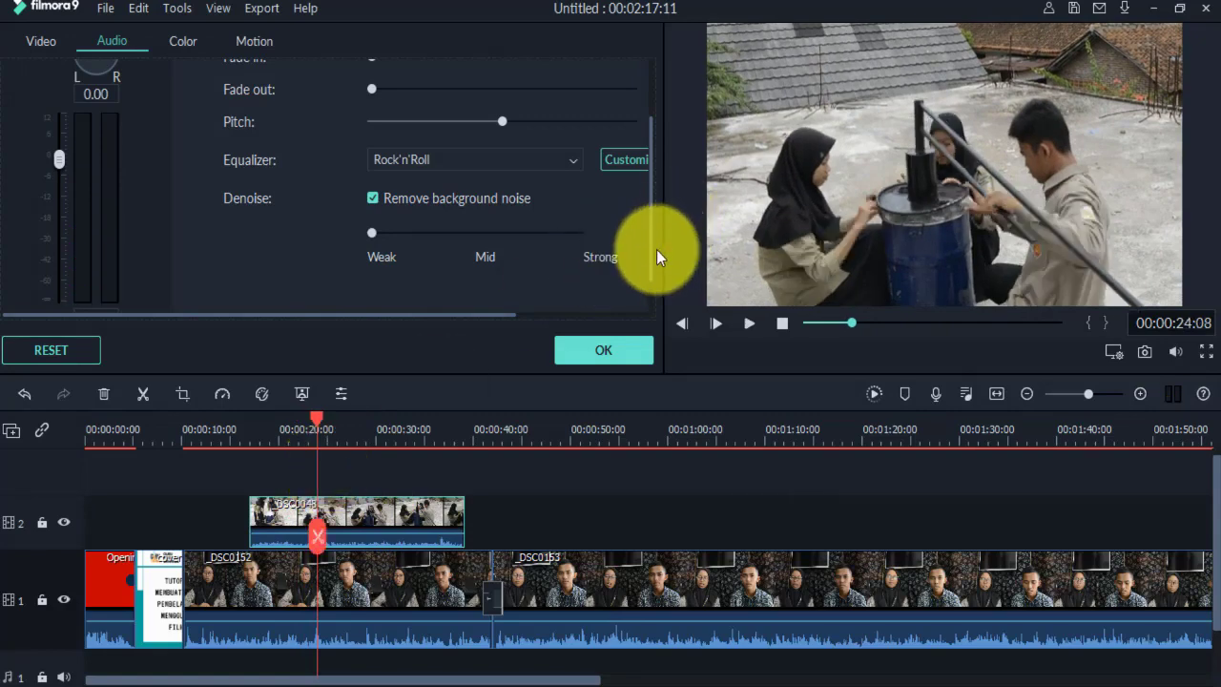
Mute the _DSC0048 overlay by lowering its volume to -∞ dB.
{"action": "mouse_move", "coordinate": [650, 266]}
{"action": "left_mouse_down"}
{"action": "mouse_move", "coordinate": [645, 311]}
{"action": "mouse_move", "coordinate": [660, 274]}
{"action": "mouse_move", "coordinate": [659, 206]}
{"action": "mouse_move", "coordinate": [662, 286]}
{"action": "left_mouse_up"}
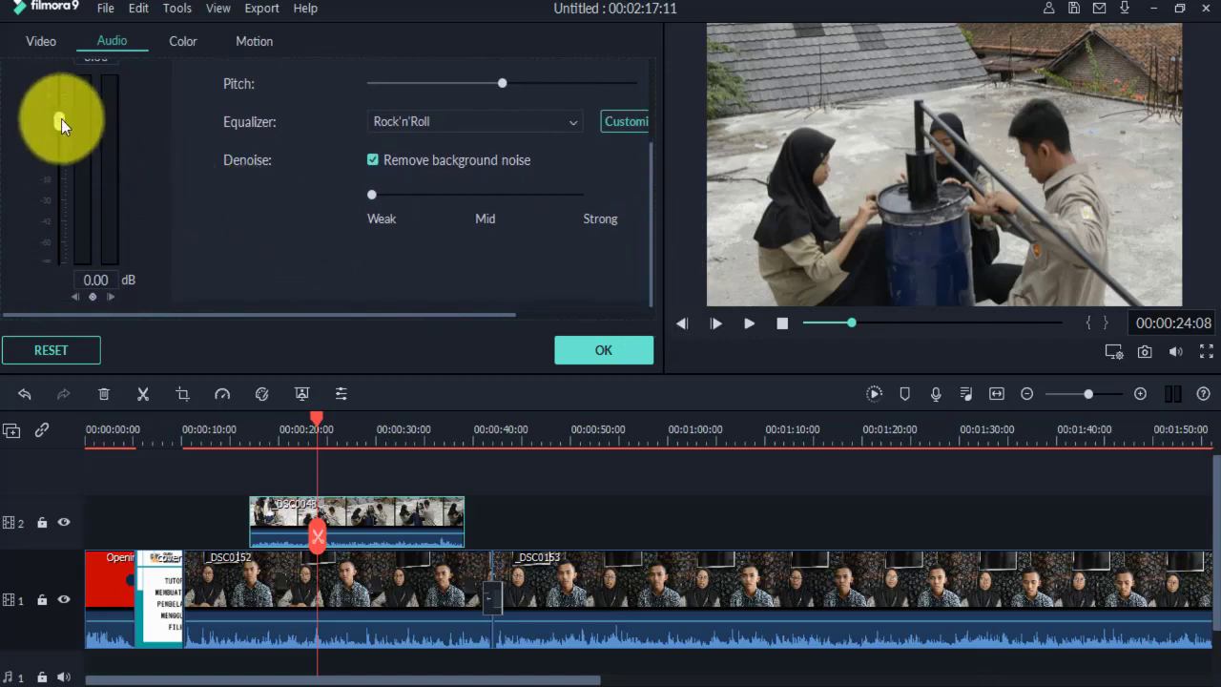
{"action": "left_click_drag", "start_coordinate": [62, 124], "coordinate": [64, 291]}
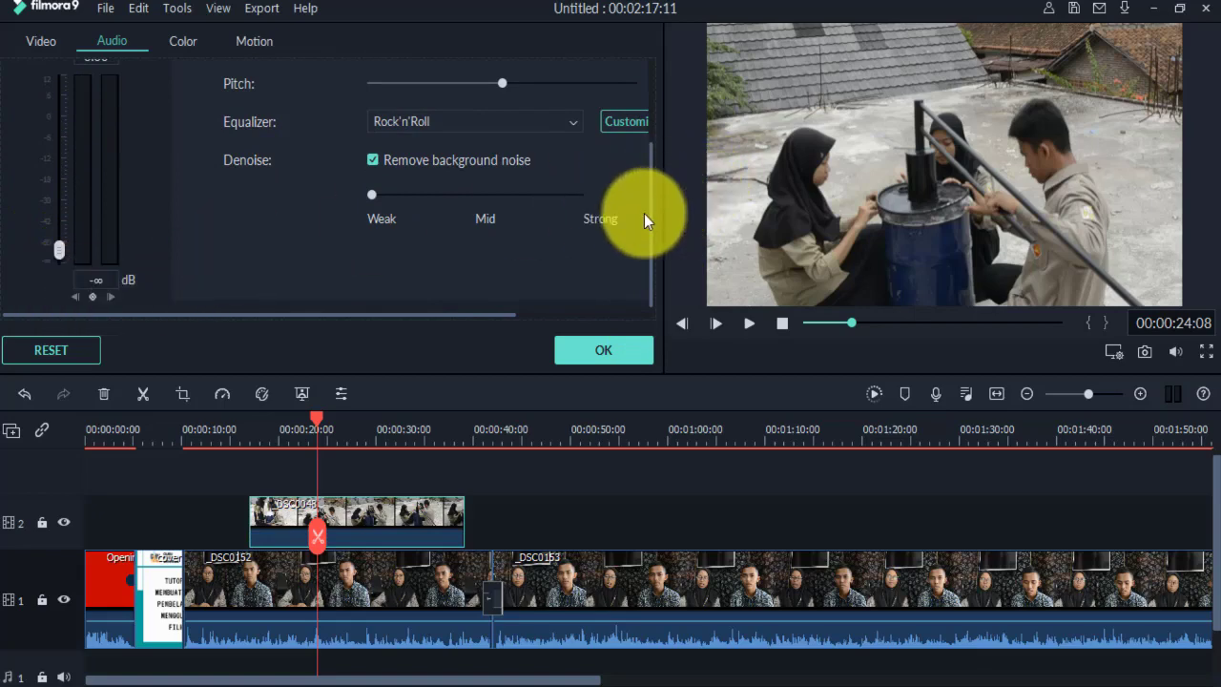
{"action": "left_click_drag", "start_coordinate": [651, 216], "coordinate": [645, 121]}
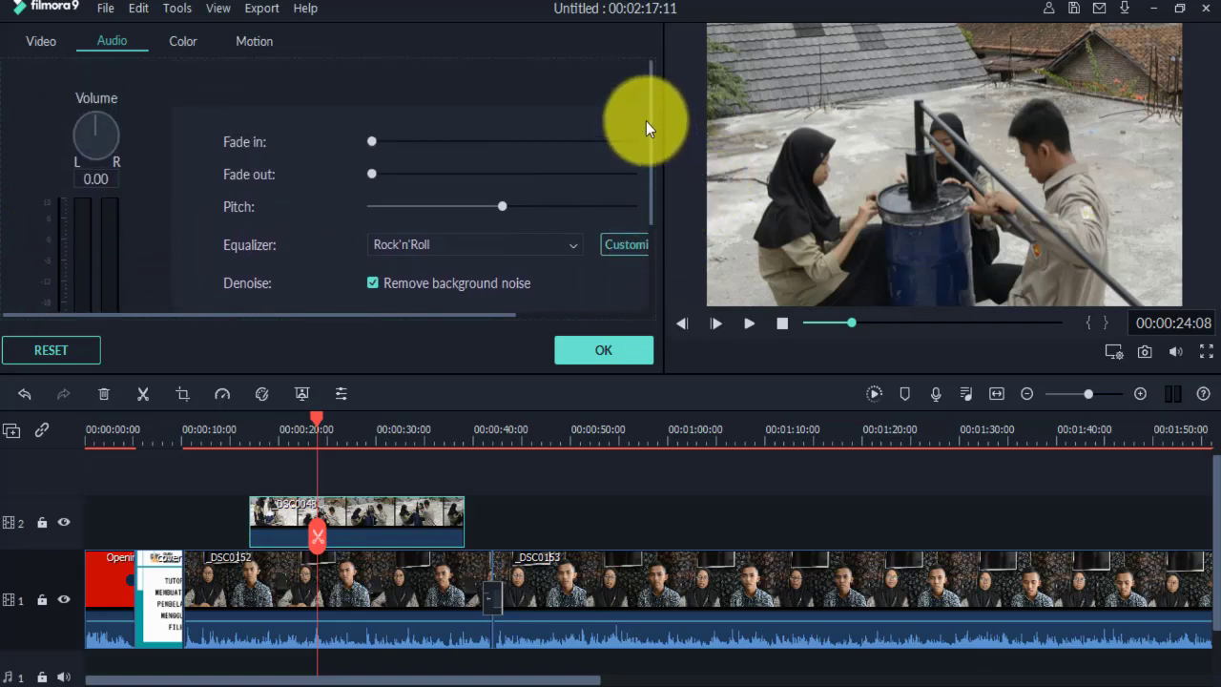
Compare the audio settings of the _DSC0152 interview clip with those of the _DSC0048 overlay, and apply the overlay's audio settings.
{"action": "left_click", "coordinate": [371, 541]}
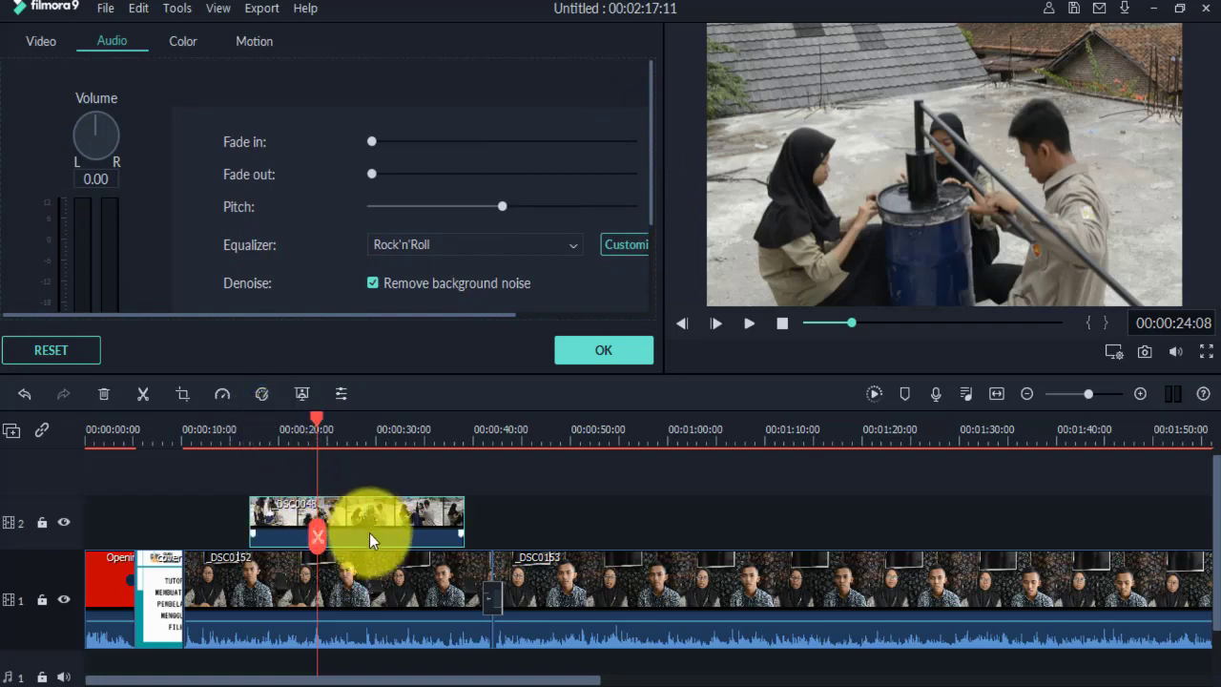
{"action": "left_click", "coordinate": [345, 592]}
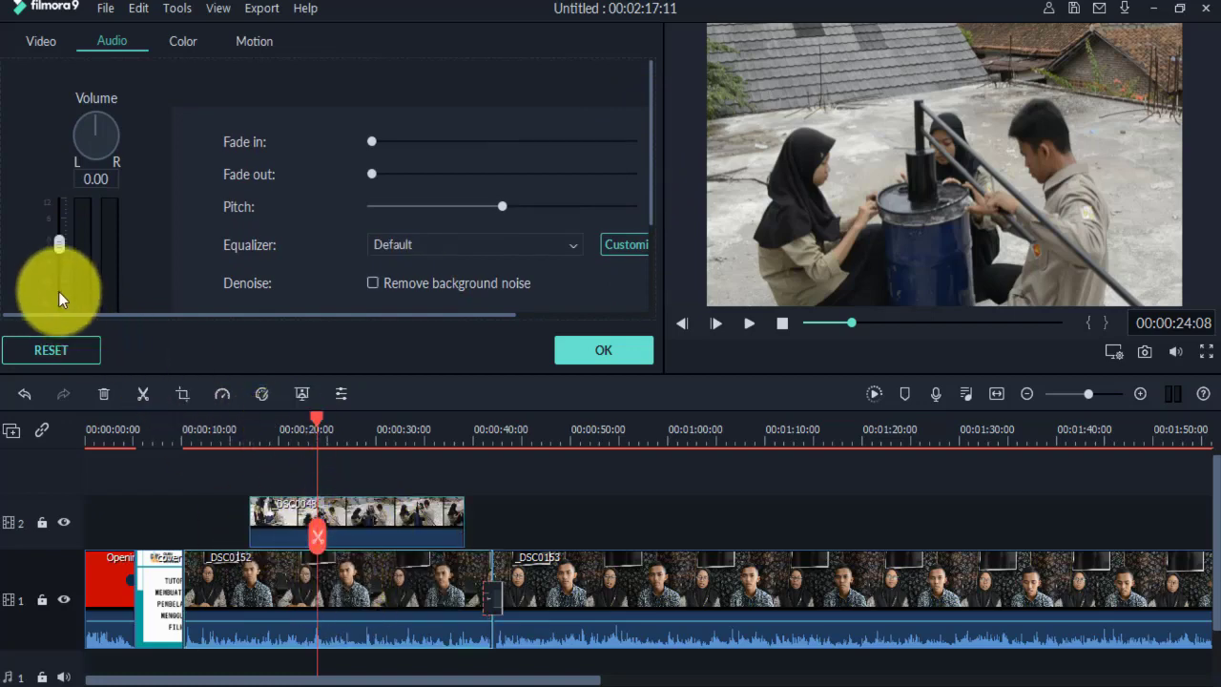
{"action": "left_click", "coordinate": [366, 533]}
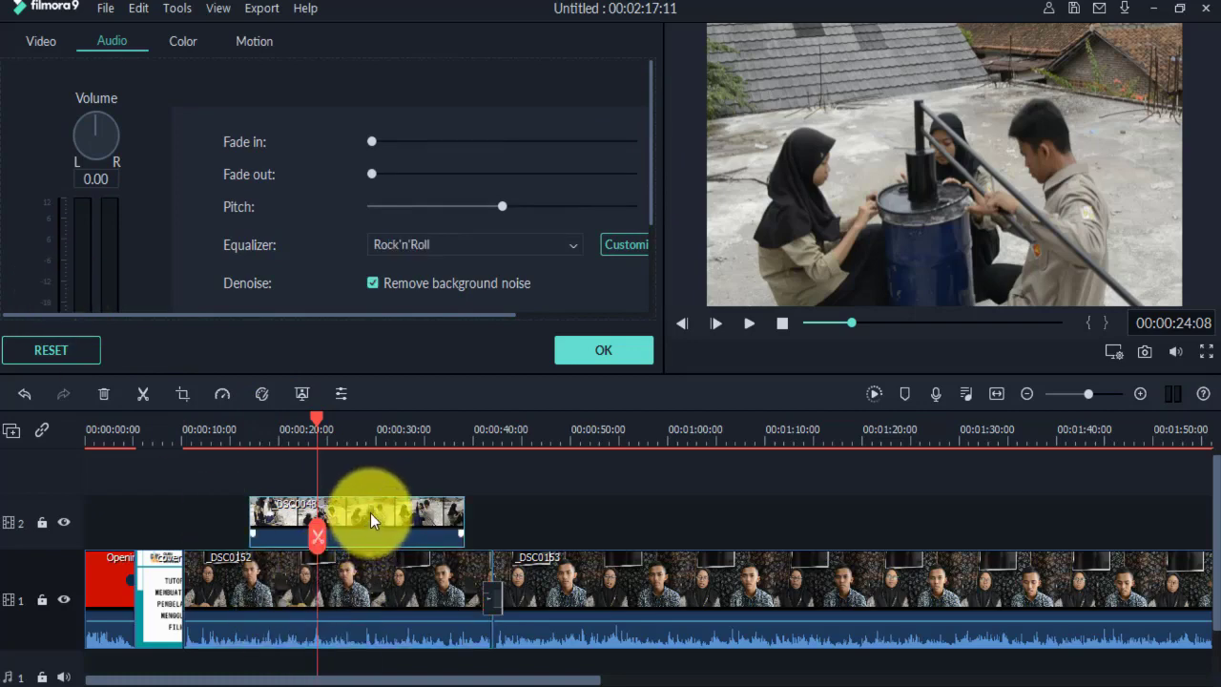
{"action": "left_click_drag", "start_coordinate": [653, 189], "coordinate": [649, 264]}
{"action": "mouse_move", "coordinate": [63, 259]}
{"action": "left_mouse_down"}
{"action": "mouse_move", "coordinate": [64, 134]}
{"action": "mouse_move", "coordinate": [60, 273]}
{"action": "mouse_move", "coordinate": [82, 169]}
{"action": "mouse_move", "coordinate": [87, 204]}
{"action": "mouse_move", "coordinate": [87, 133]}
{"action": "mouse_move", "coordinate": [63, 115]}
{"action": "mouse_move", "coordinate": [71, 258]}
{"action": "left_mouse_up"}
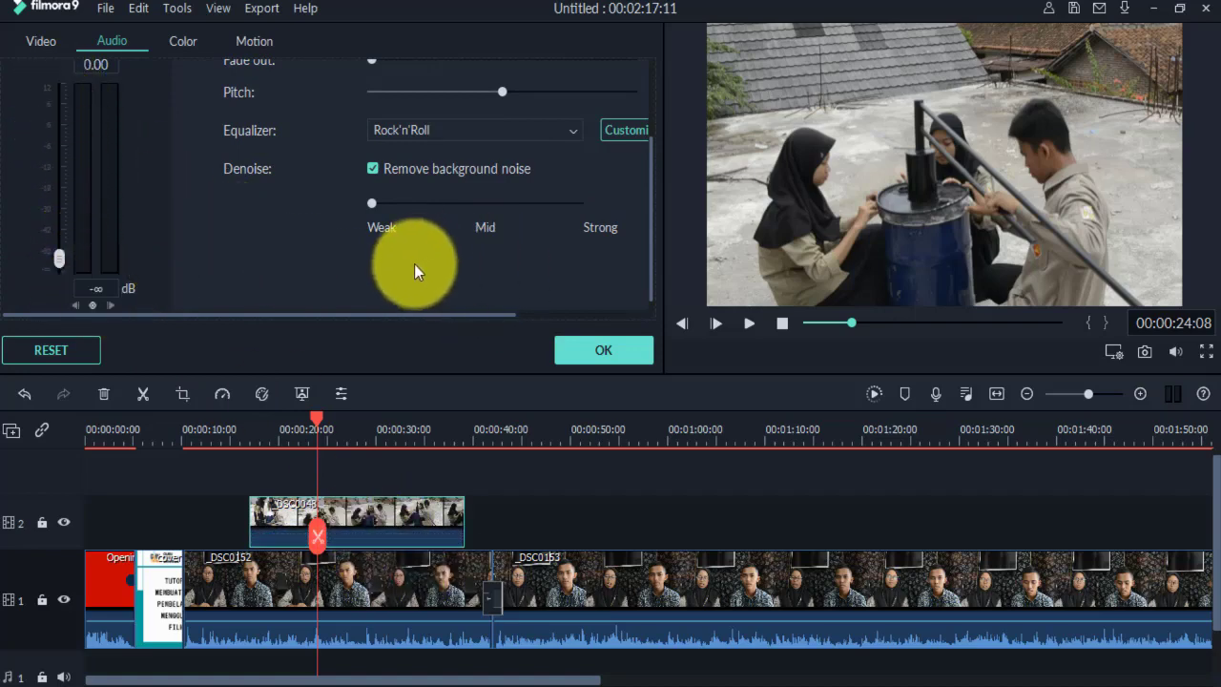
{"action": "left_click", "coordinate": [604, 351]}
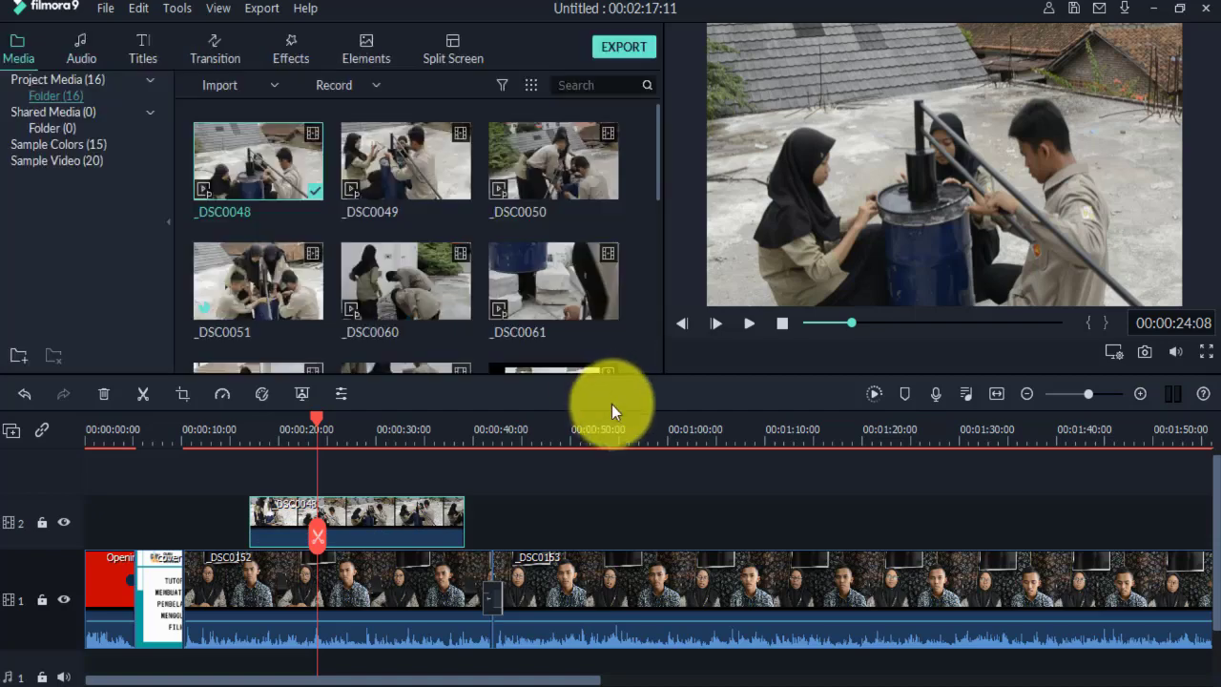
Play from just before the _DSC0048 overlay up to 00:00:24:10 to check the muted overlay against the interview sound.
{"action": "left_click", "coordinate": [279, 431]}
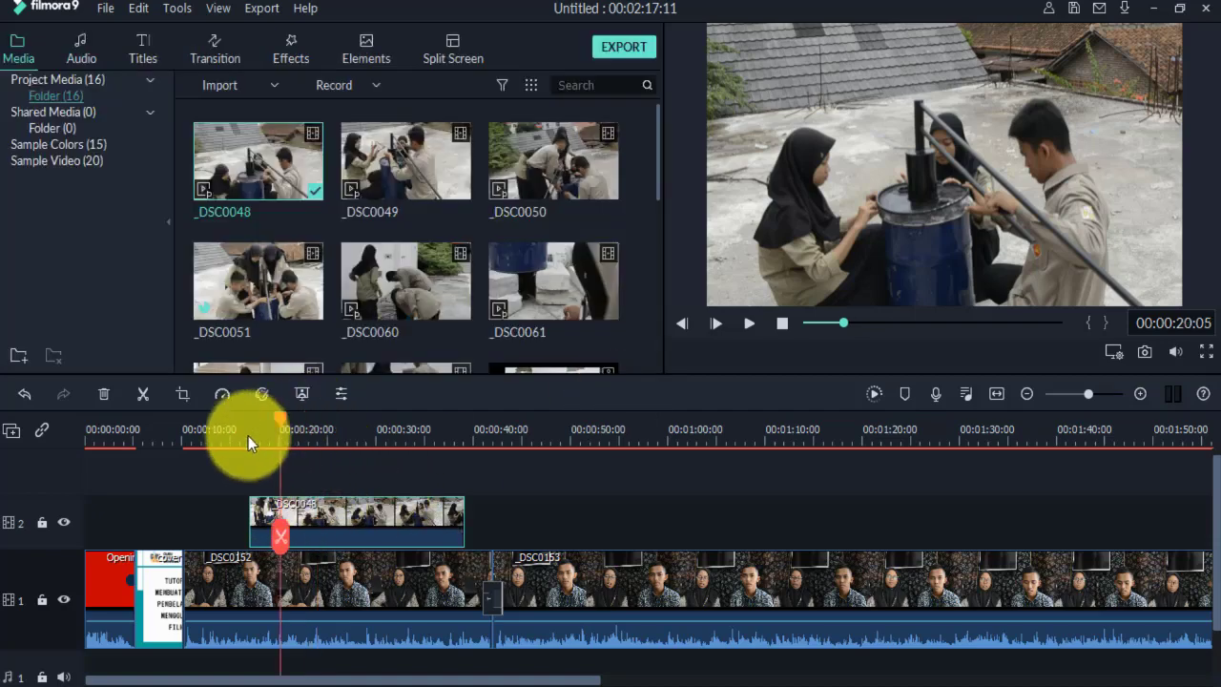
{"action": "left_click", "coordinate": [215, 441]}
{"action": "left_click", "coordinate": [749, 322]}
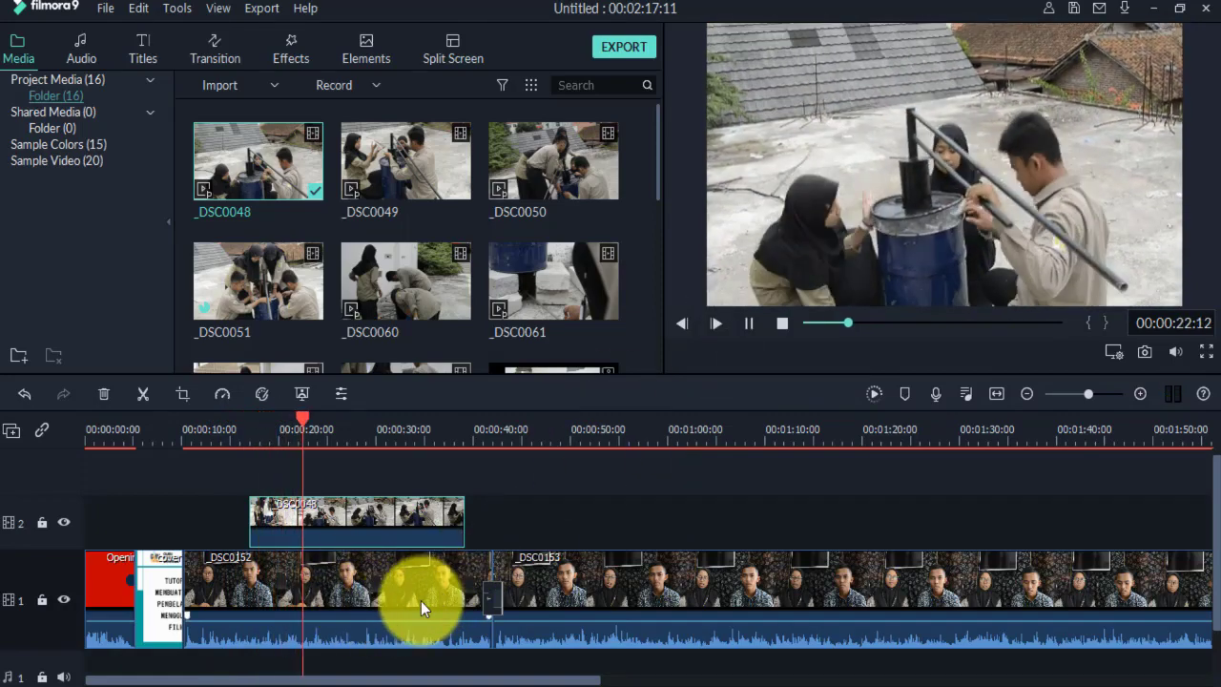
{"action": "key", "text": "space"}
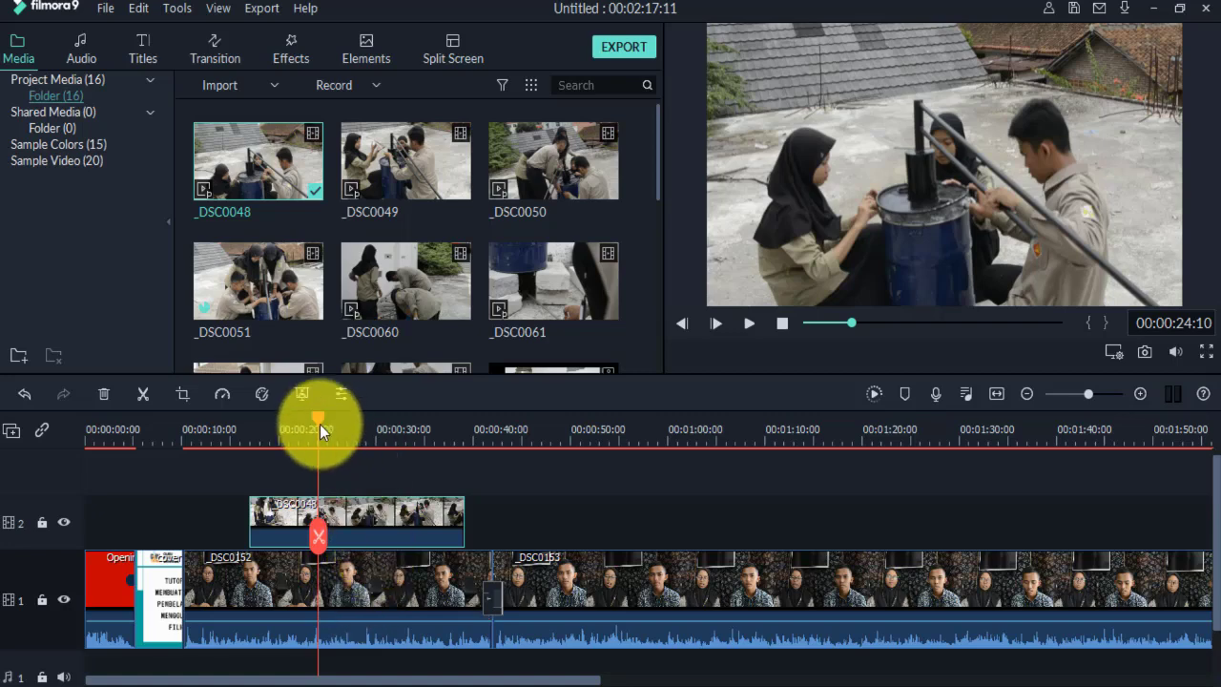
Replay the start of the _DSC0048 overlay, split it at 00:00:22:17 and delete the part after the cut.
{"action": "mouse_move", "coordinate": [320, 418]}
{"action": "left_mouse_down"}
{"action": "mouse_move", "coordinate": [242, 432]}
{"action": "mouse_move", "coordinate": [321, 440]}
{"action": "left_mouse_up"}
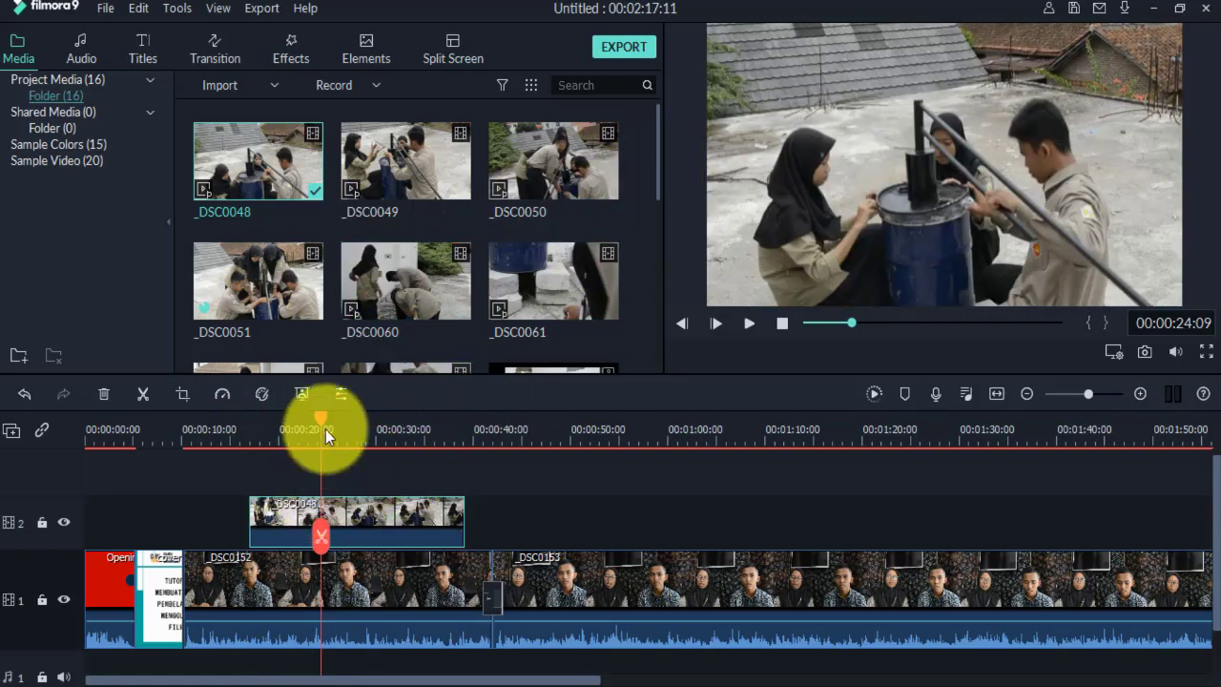
{"action": "left_click_drag", "start_coordinate": [325, 429], "coordinate": [240, 417]}
{"action": "key", "text": "space"}
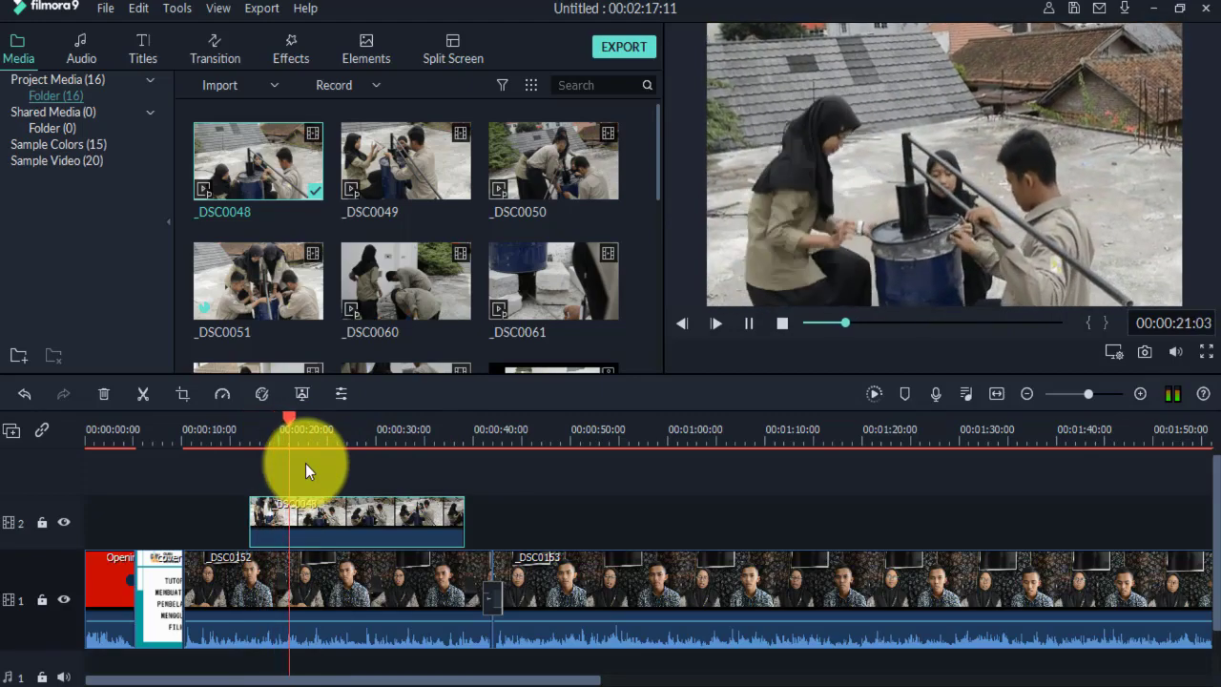
{"action": "left_click", "coordinate": [296, 520]}
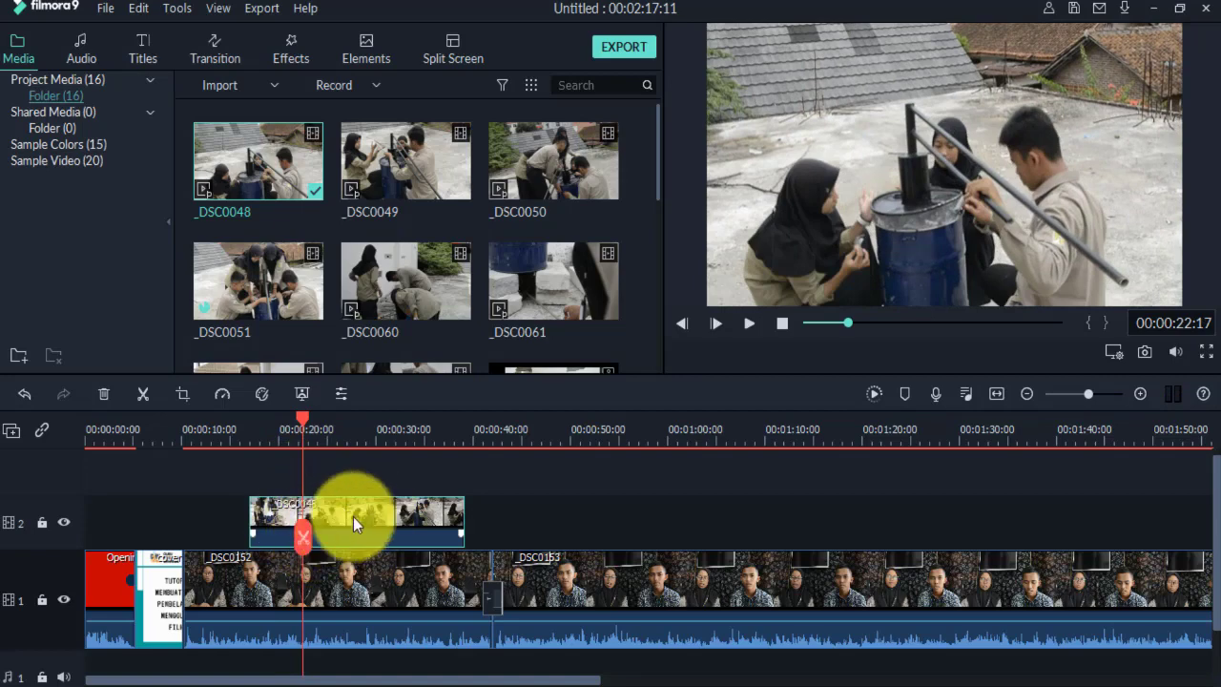
{"action": "left_click", "coordinate": [302, 537]}
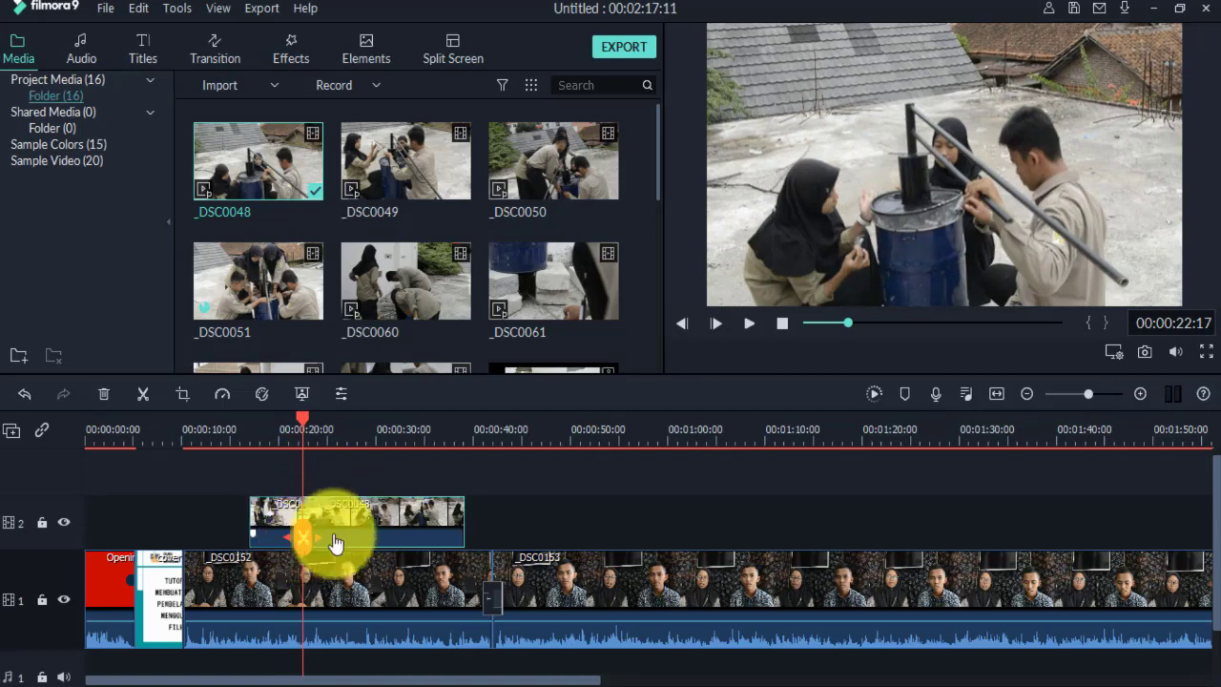
{"action": "left_click", "coordinate": [107, 392]}
Add _DSC0049 to track 2 directly after the _DSC0048 overlay and play across the join to check it.
{"action": "left_click_drag", "start_coordinate": [421, 197], "coordinate": [317, 513]}
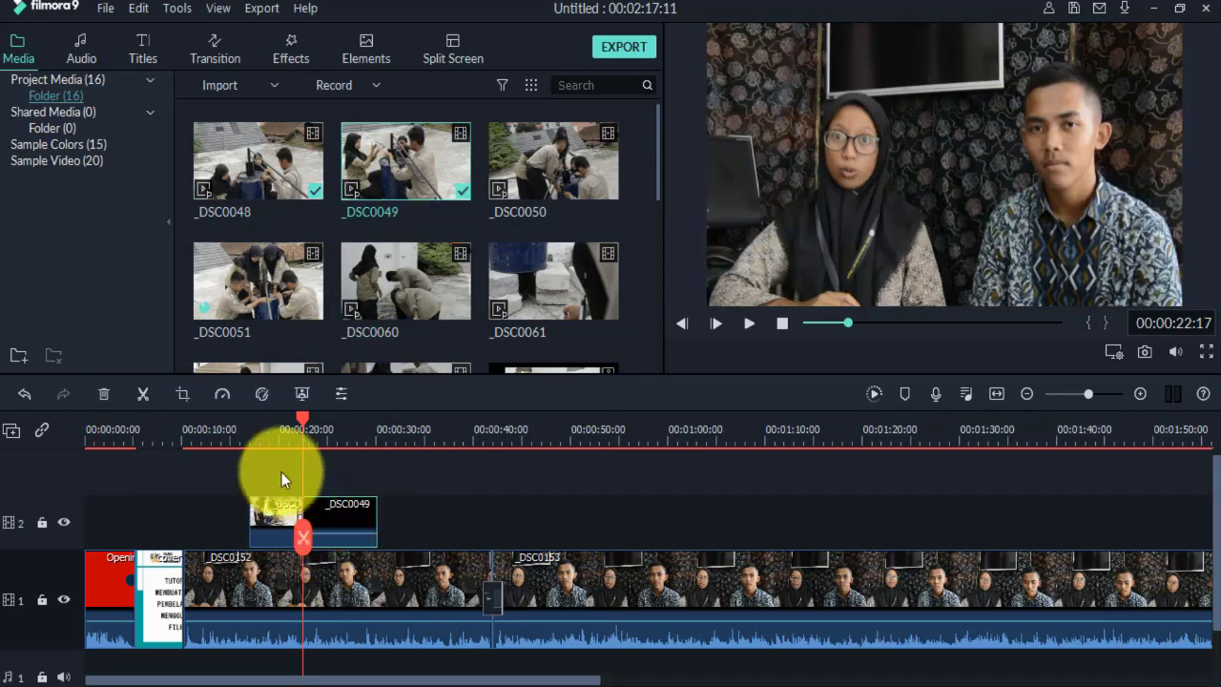
{"action": "left_click", "coordinate": [287, 430]}
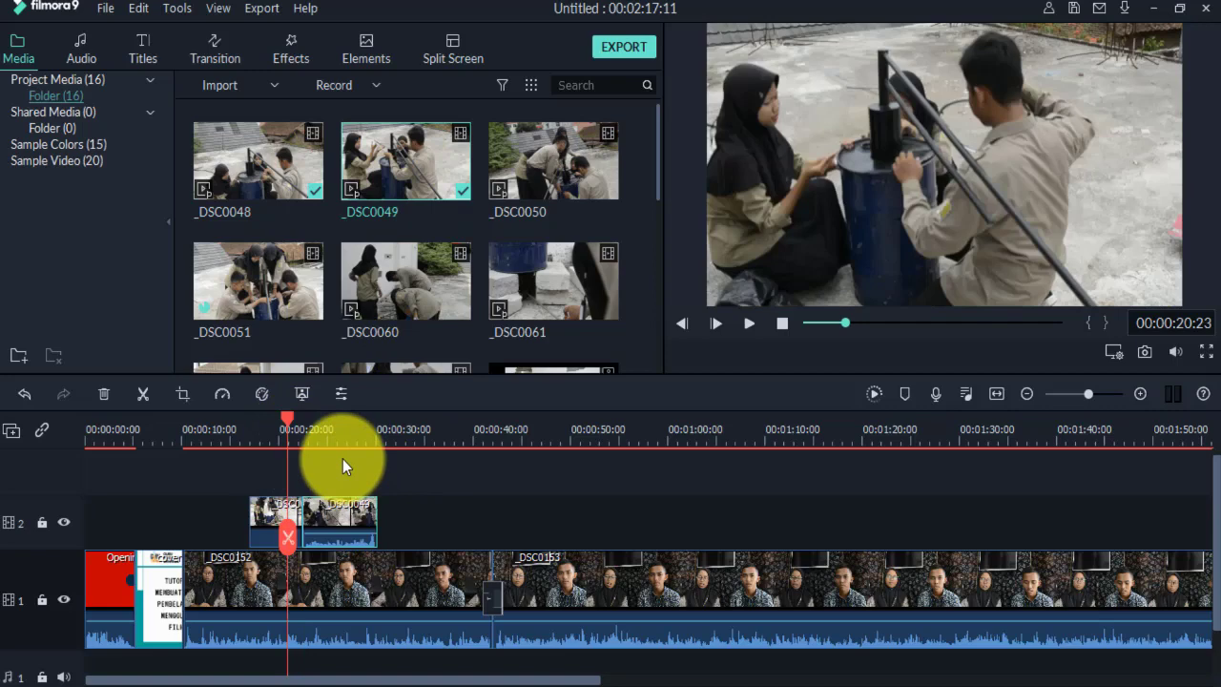
{"action": "key", "text": "space"}
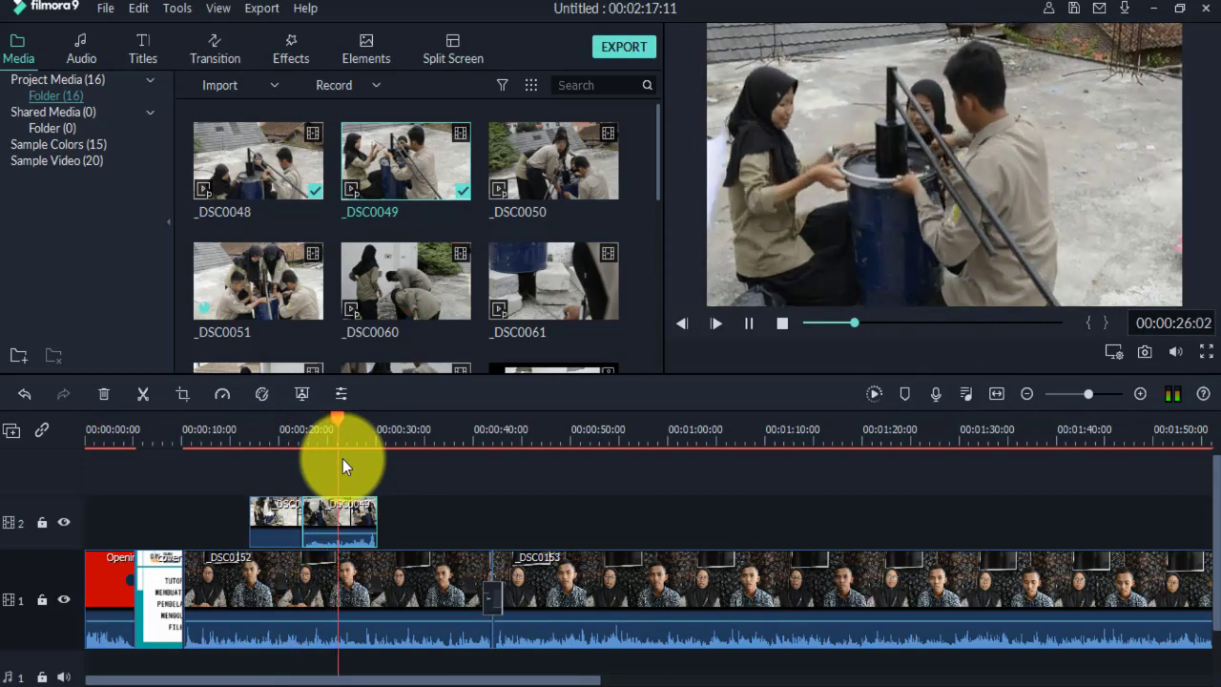
{"action": "left_click", "coordinate": [347, 512]}
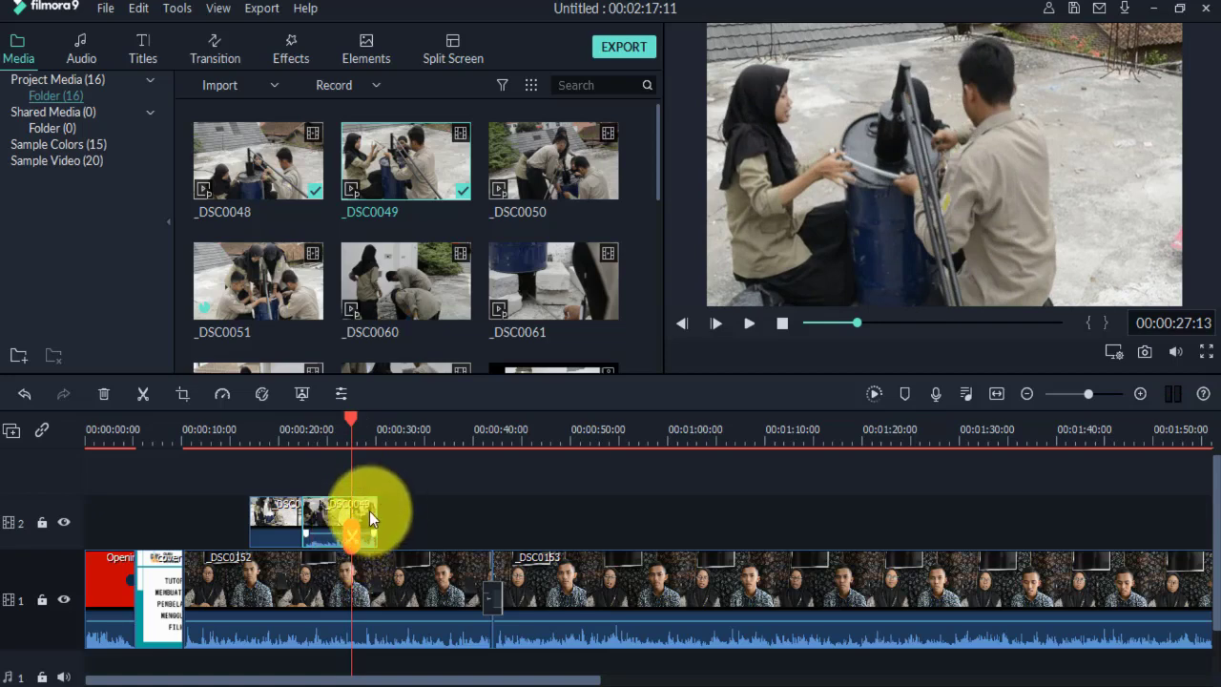
{"action": "key", "text": "Delete"}
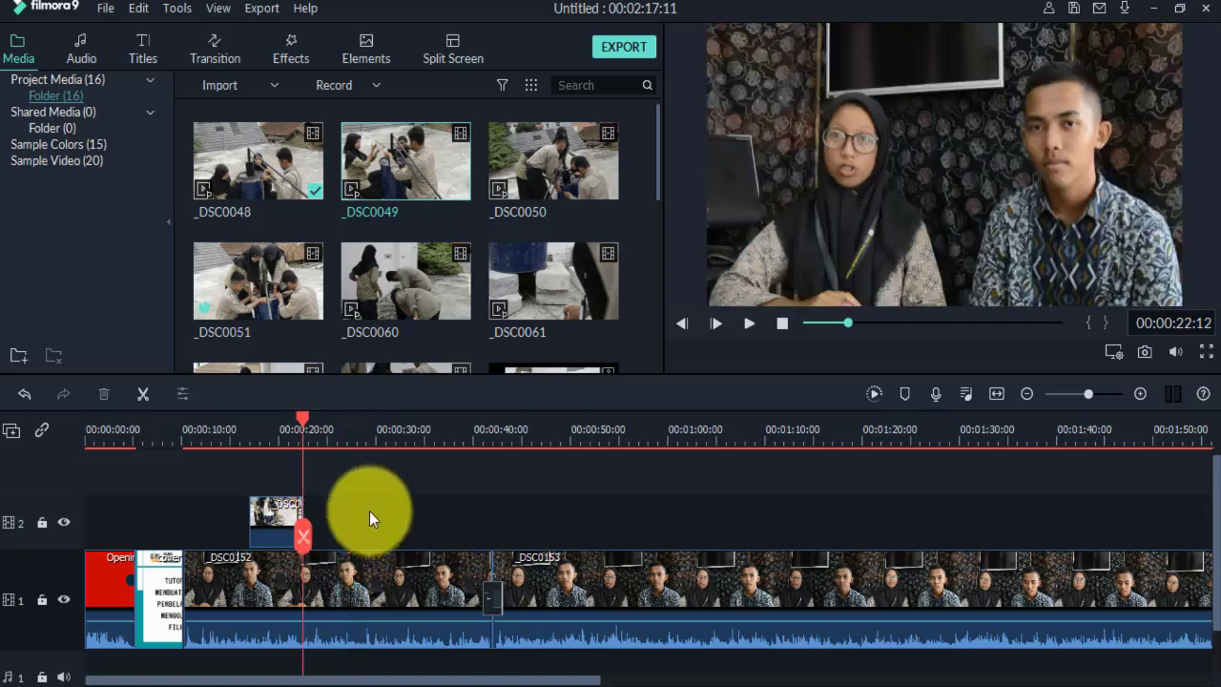
{"action": "key", "text": "ctrl+z"}
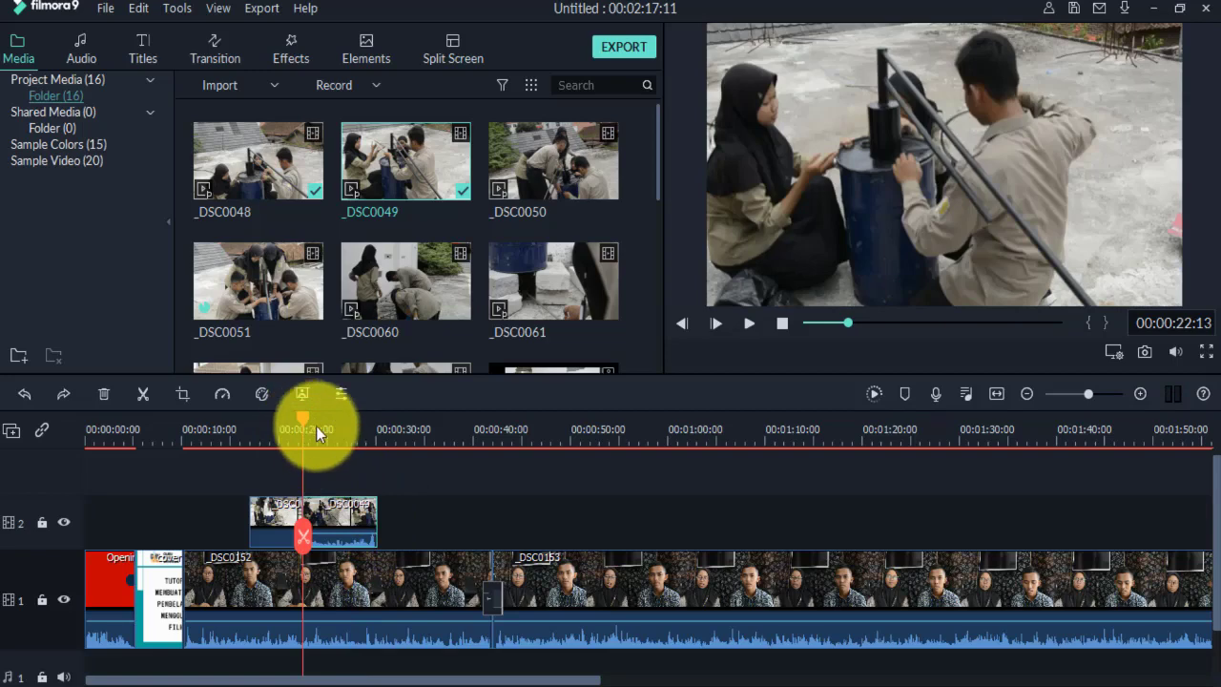
Split the _DSC0049 overlay on track 2 at 00:00:27:00 and delete the part after the cut.
{"action": "left_click_drag", "start_coordinate": [316, 425], "coordinate": [343, 432]}
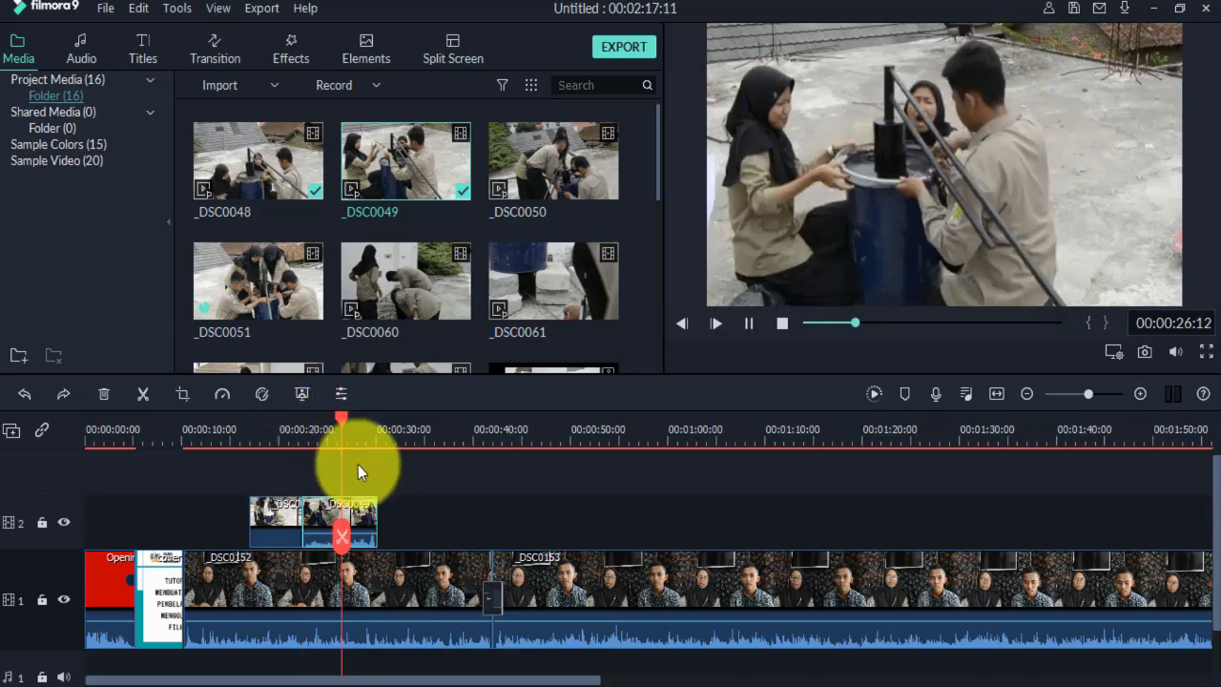
{"action": "left_click", "coordinate": [345, 516]}
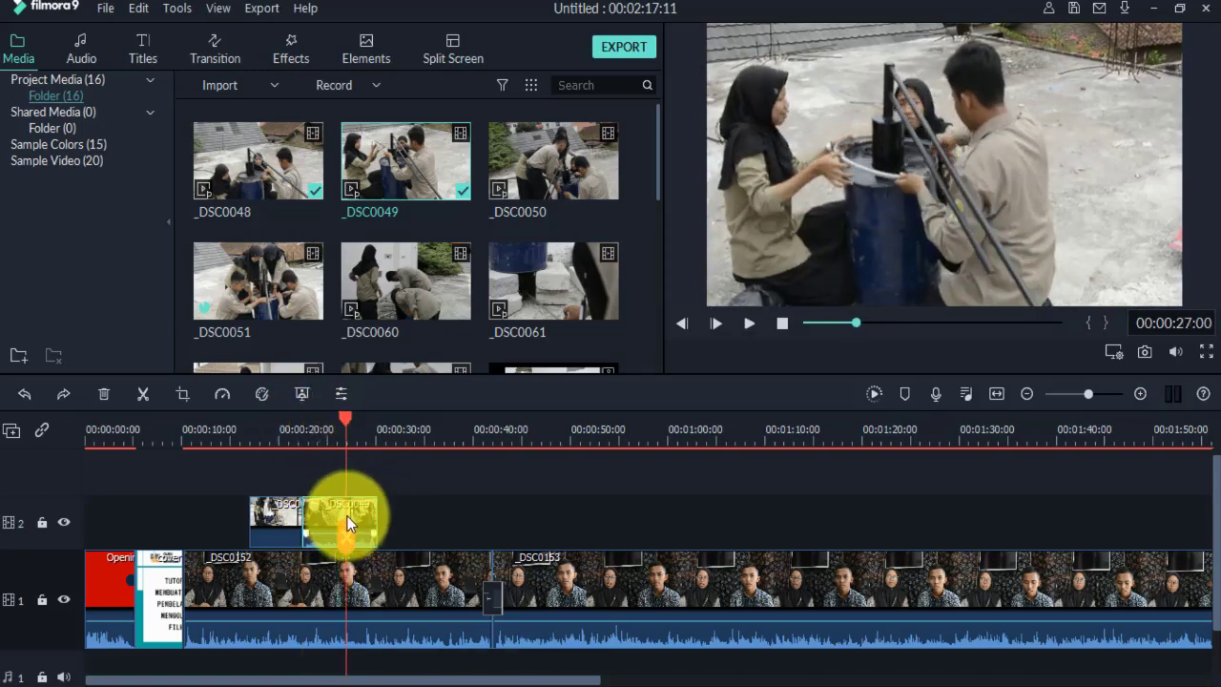
{"action": "left_click", "coordinate": [346, 530]}
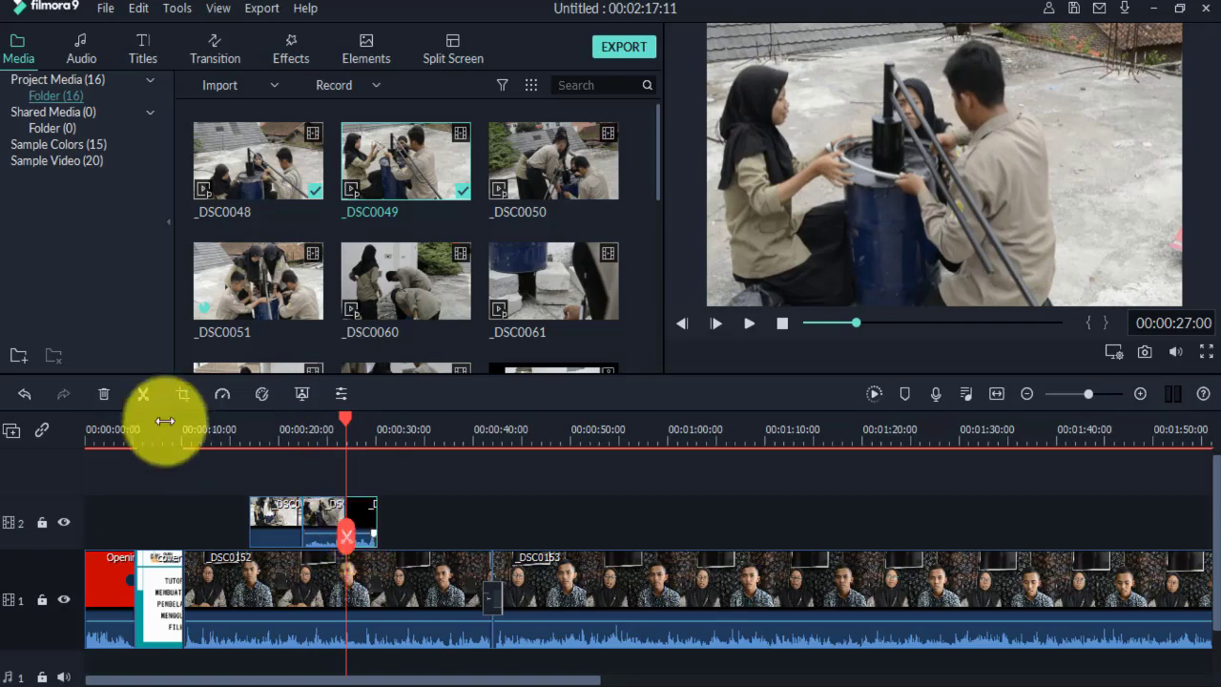
{"action": "left_click", "coordinate": [103, 394]}
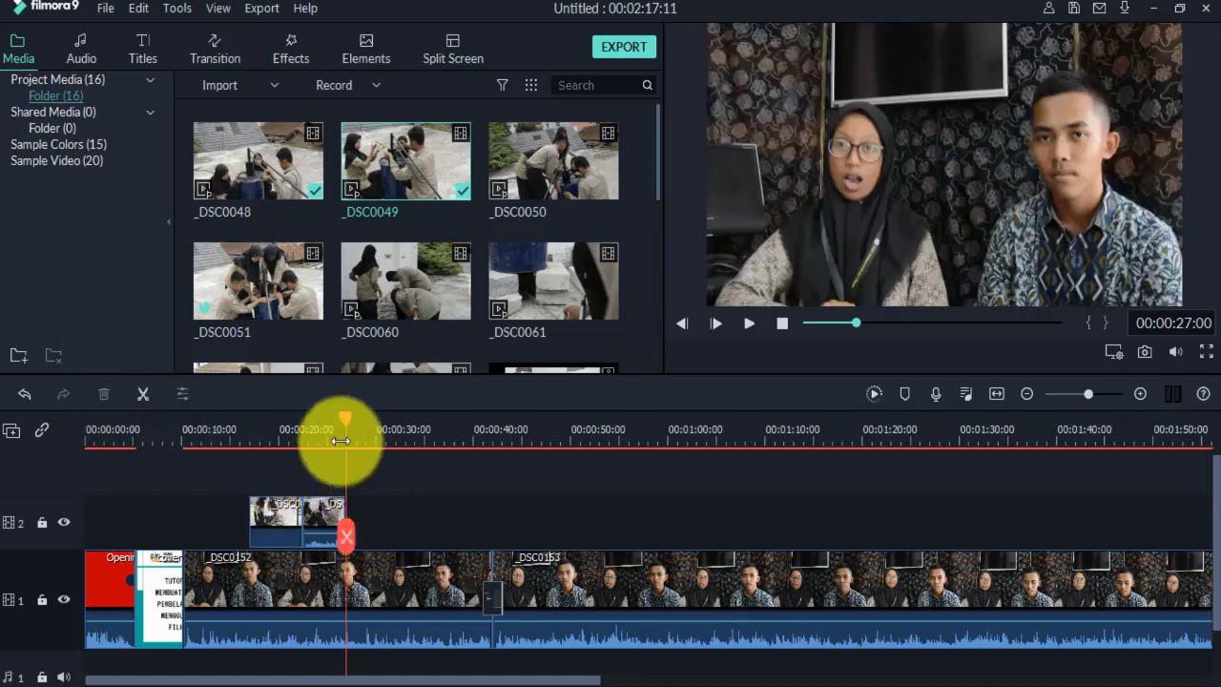
Mute the audio of the _DSC0049 clip on the second video track and play back the overlay section.
{"action": "left_click_drag", "start_coordinate": [341, 439], "coordinate": [294, 420]}
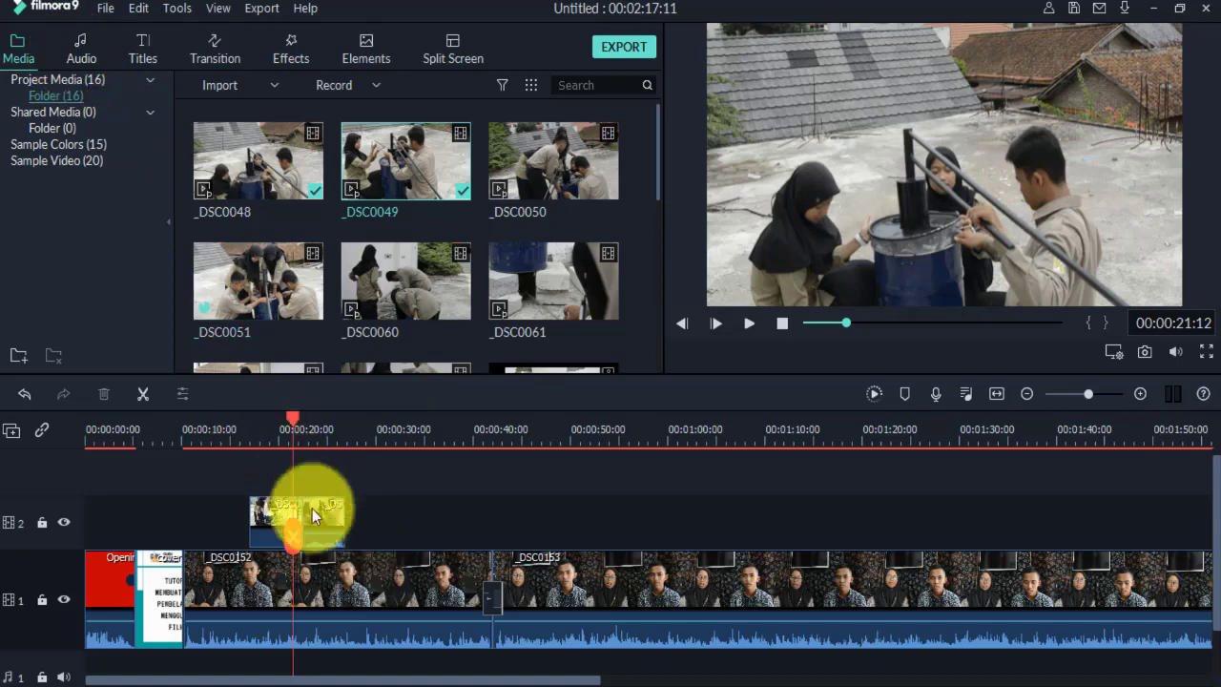
{"action": "left_click_drag", "start_coordinate": [342, 535], "coordinate": [339, 536]}
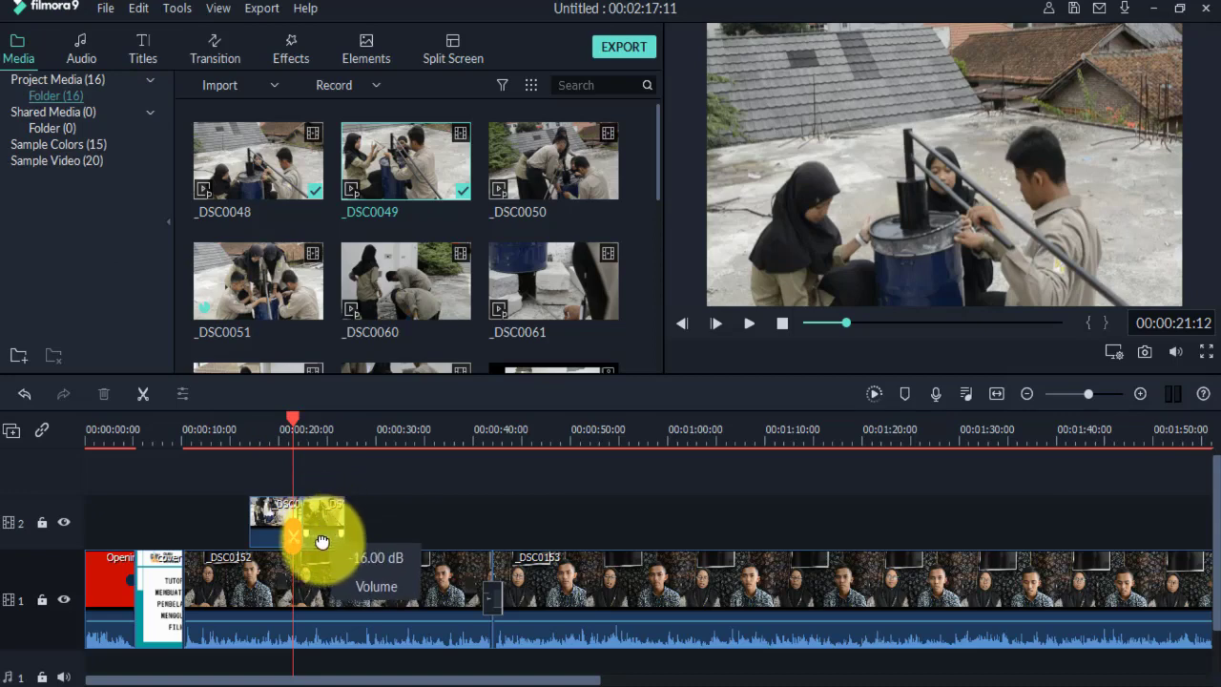
{"action": "left_click_drag", "start_coordinate": [318, 540], "coordinate": [322, 525]}
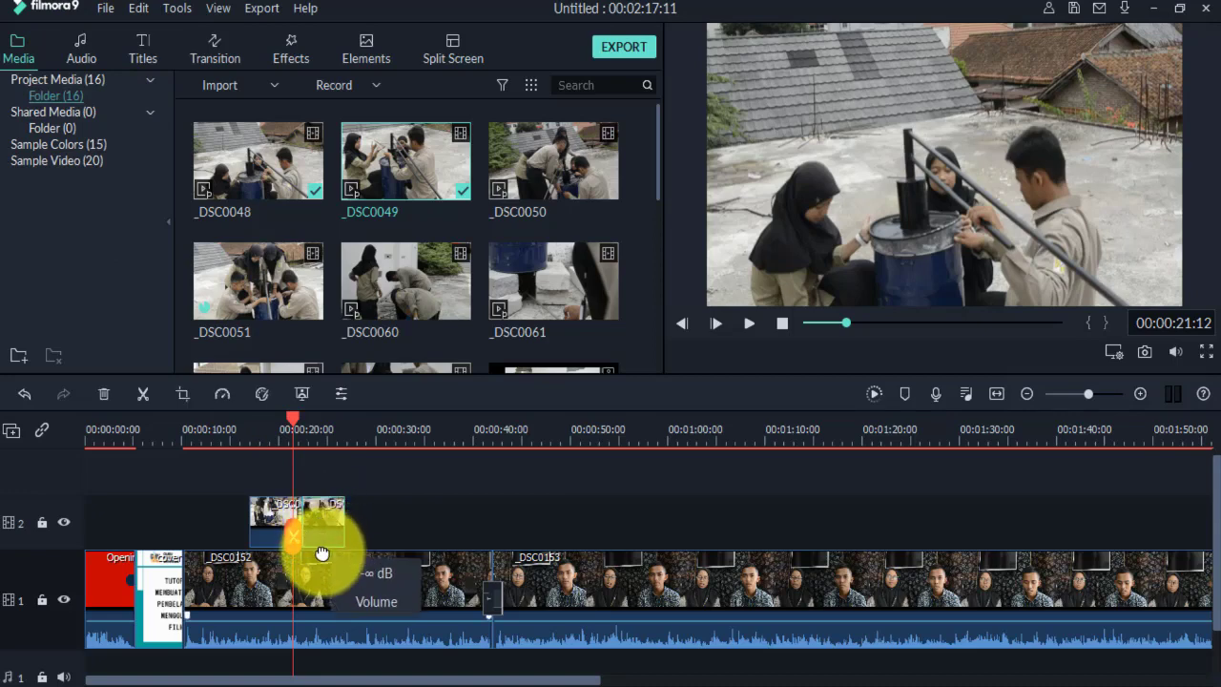
{"action": "left_click", "coordinate": [413, 503]}
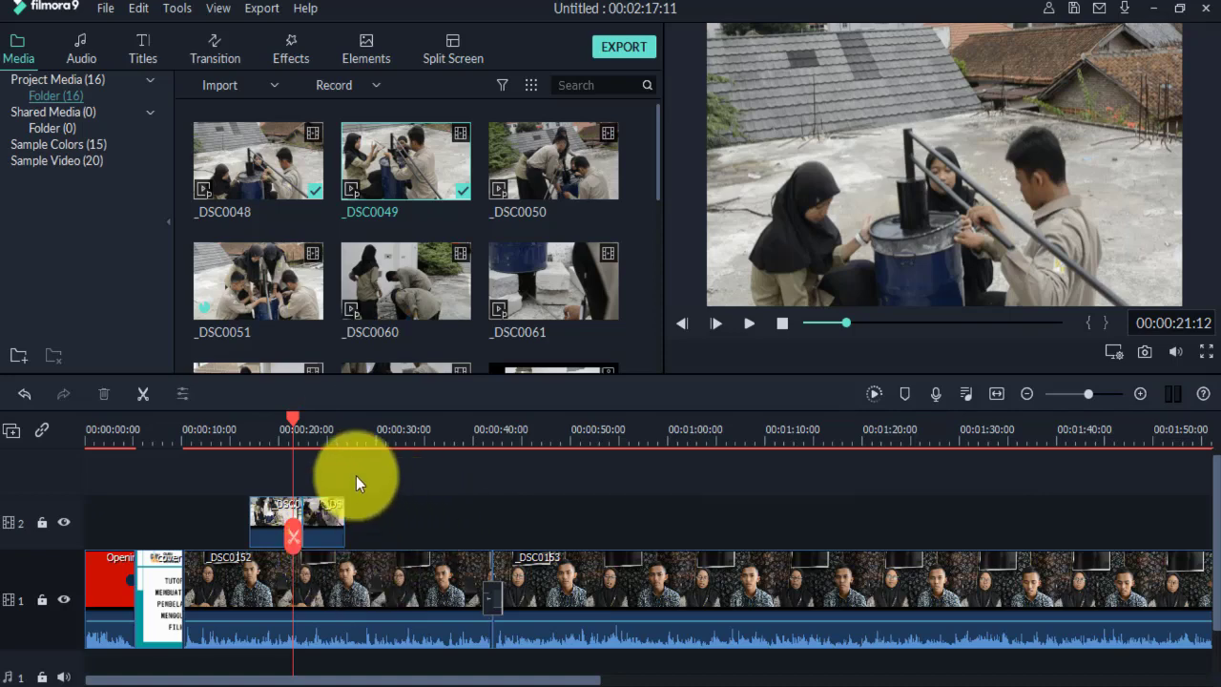
{"action": "key", "text": "space"}
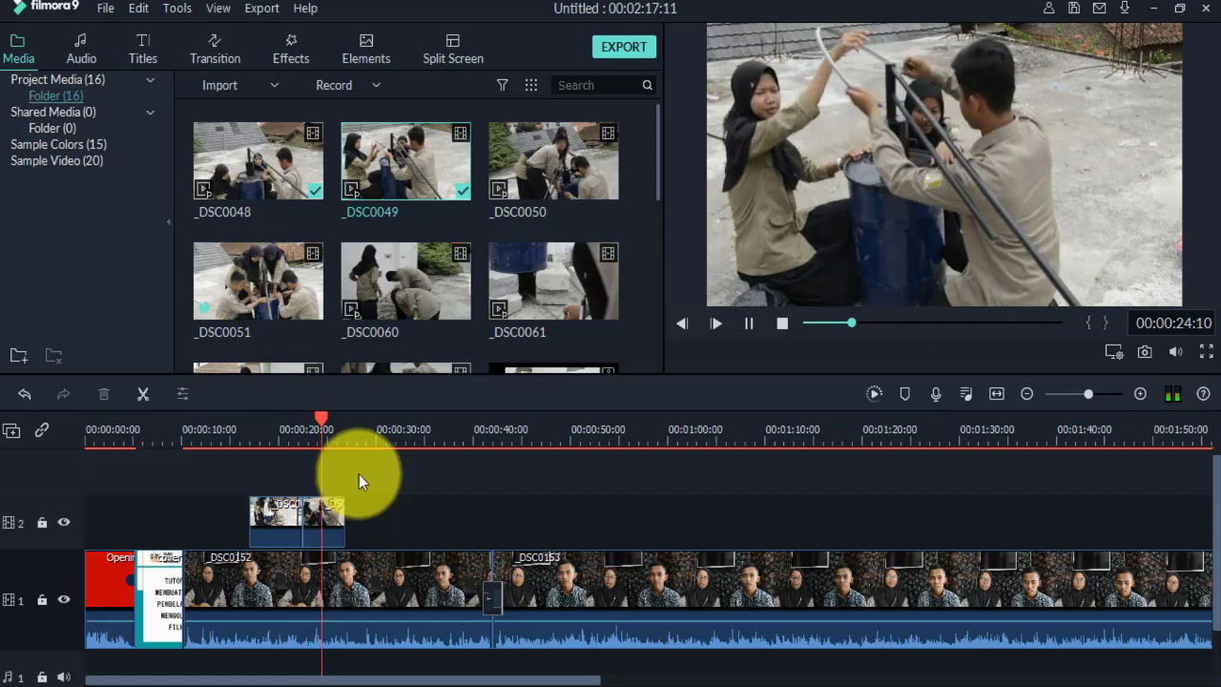
{"action": "key", "text": "space"}
Place the _DSC0050 clip after _DSC0049 on the second video track and shift the _DSC0061 overlay to start at about 00:01:39.
{"action": "left_click_drag", "start_coordinate": [544, 182], "coordinate": [392, 530]}
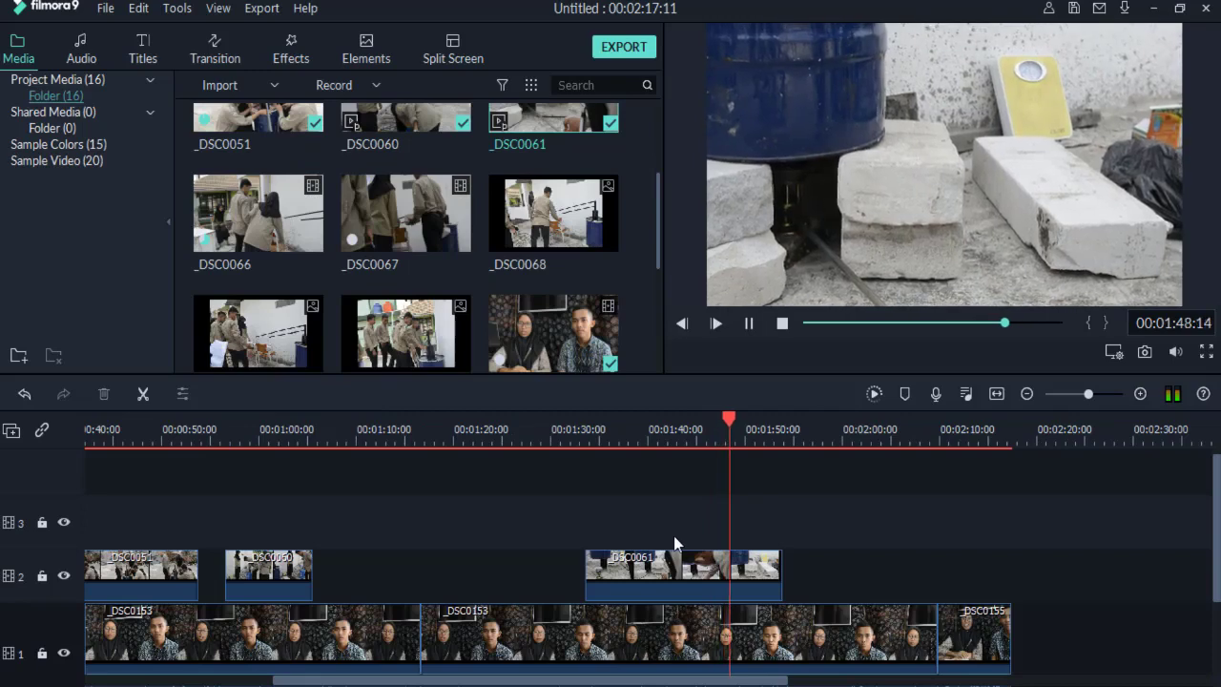
{"action": "left_click_drag", "start_coordinate": [684, 572], "coordinate": [730, 581]}
{"action": "left_click", "coordinate": [627, 430]}
{"action": "key", "text": "space"}
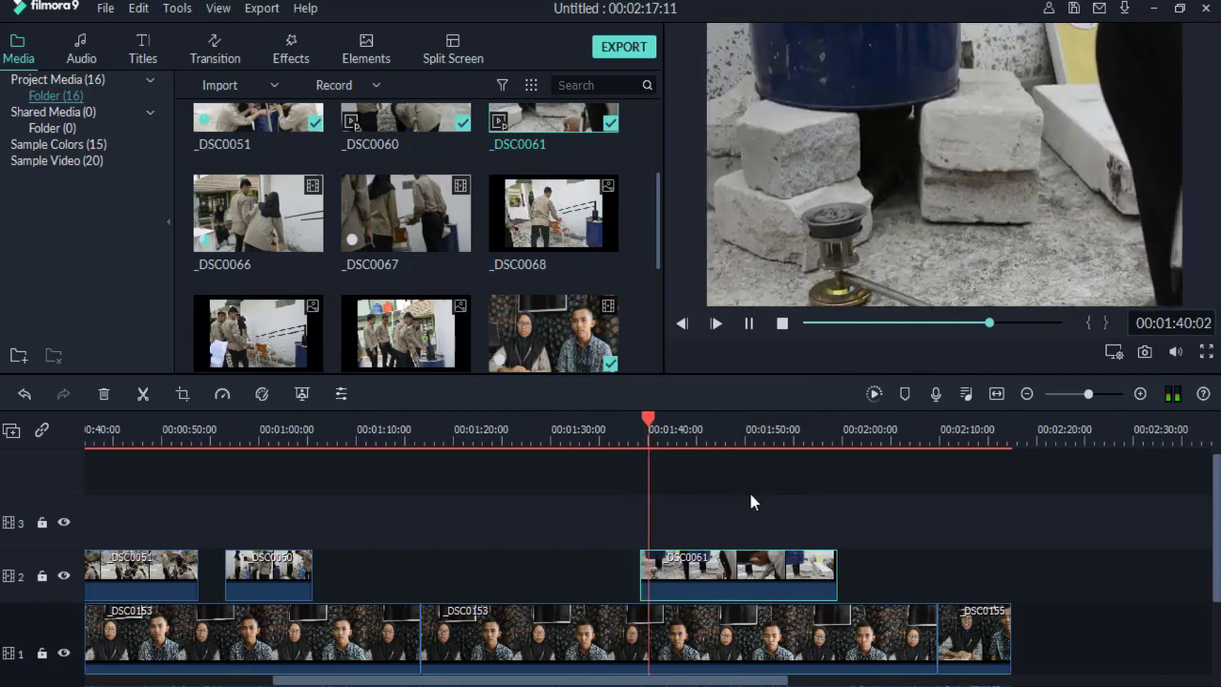
Add the group photo after the _DSC0061 overlay and move the _DSC0060 and _DSC0051 overlays later on the second video track.
{"action": "left_click_drag", "start_coordinate": [405, 333], "coordinate": [525, 574]}
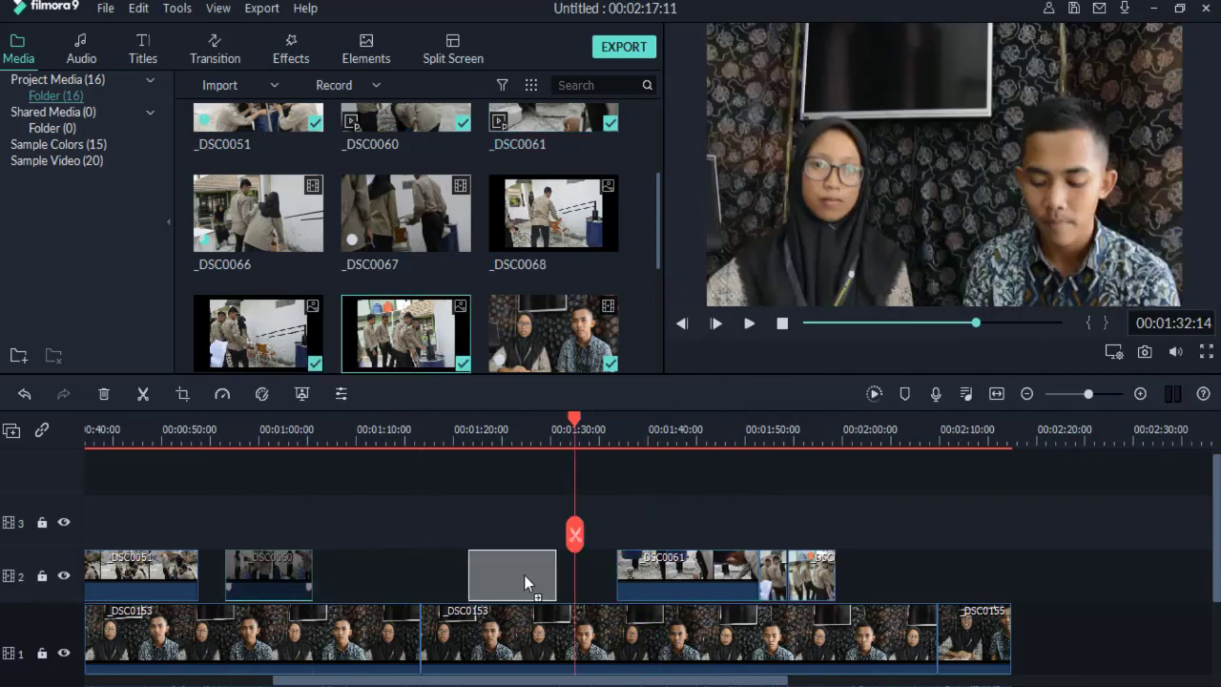
{"action": "left_click", "coordinate": [469, 430]}
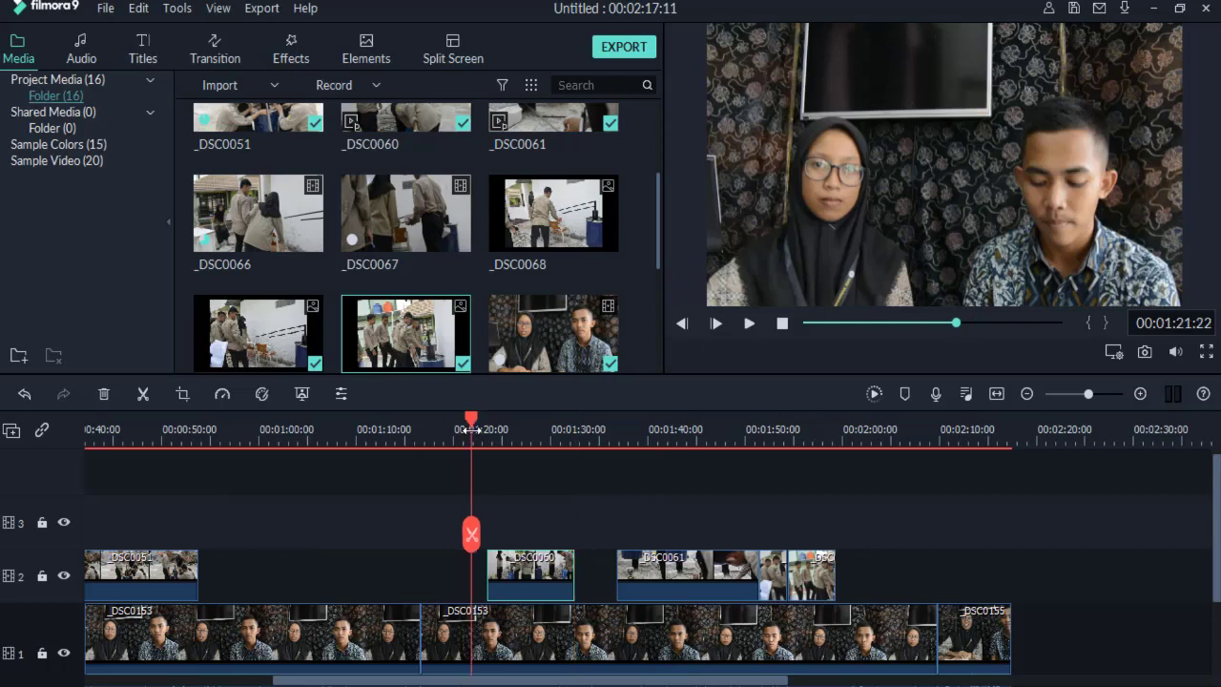
{"action": "key", "text": "space"}
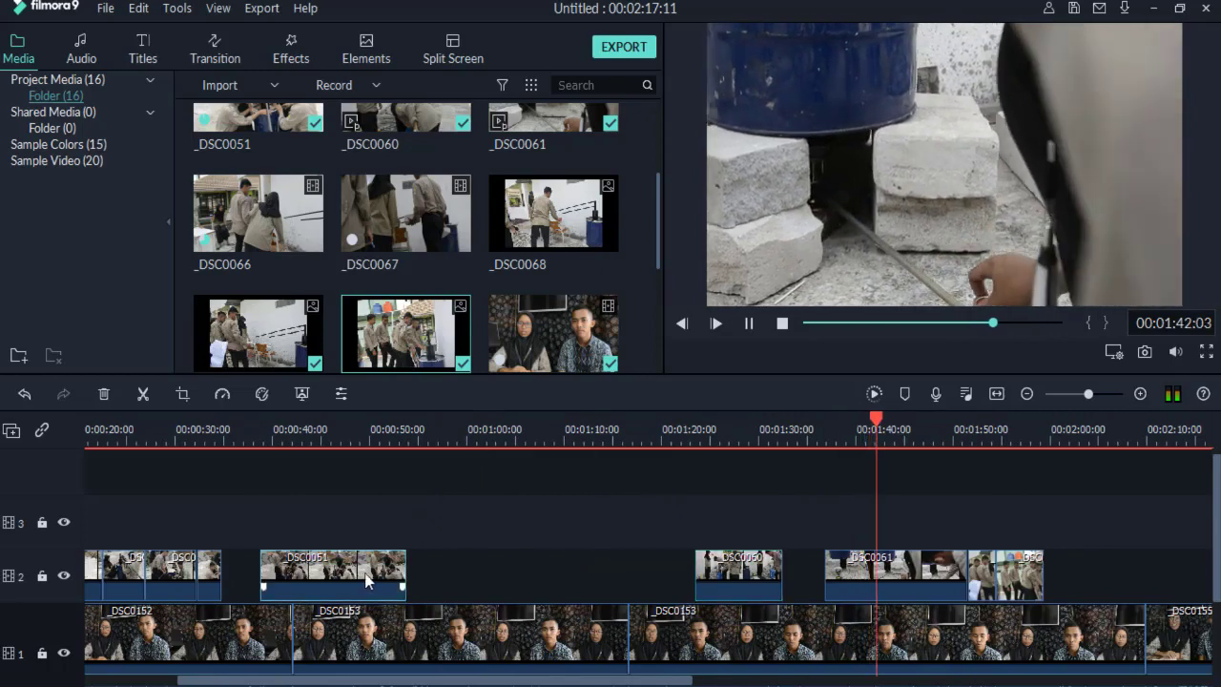
{"action": "left_click_drag", "start_coordinate": [358, 579], "coordinate": [568, 578]}
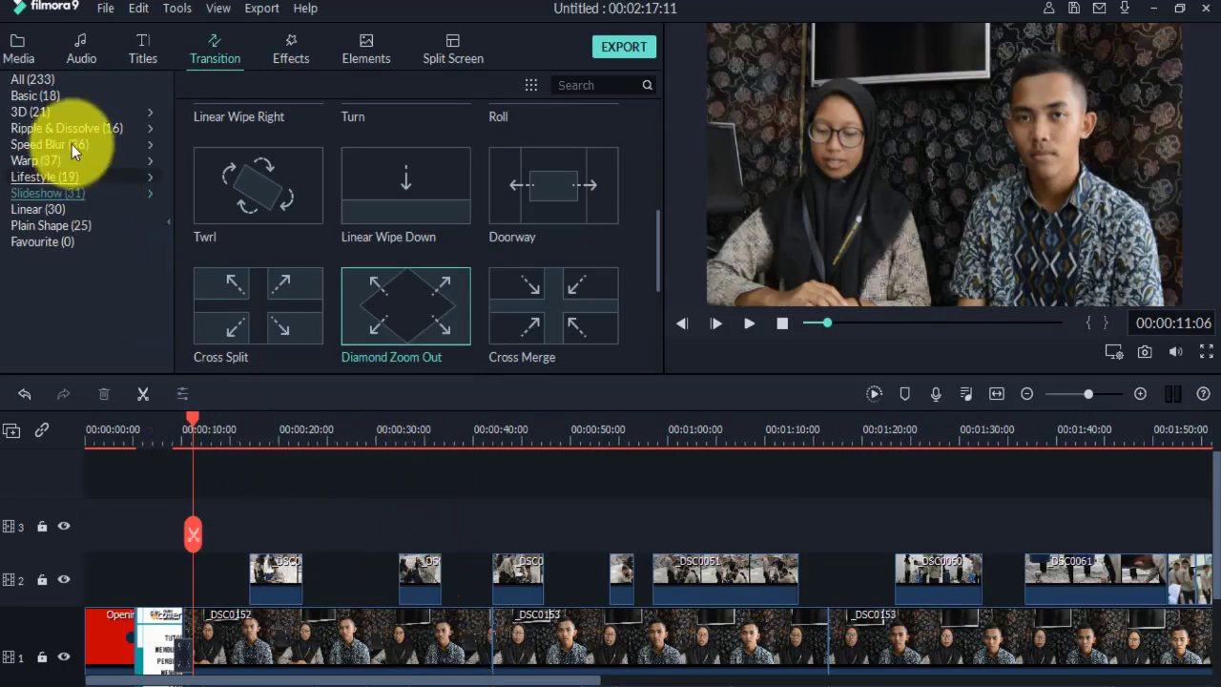
Show all transitions and play the one between the cover image and the _DSC0152 clip.
{"action": "left_click", "coordinate": [42, 82]}
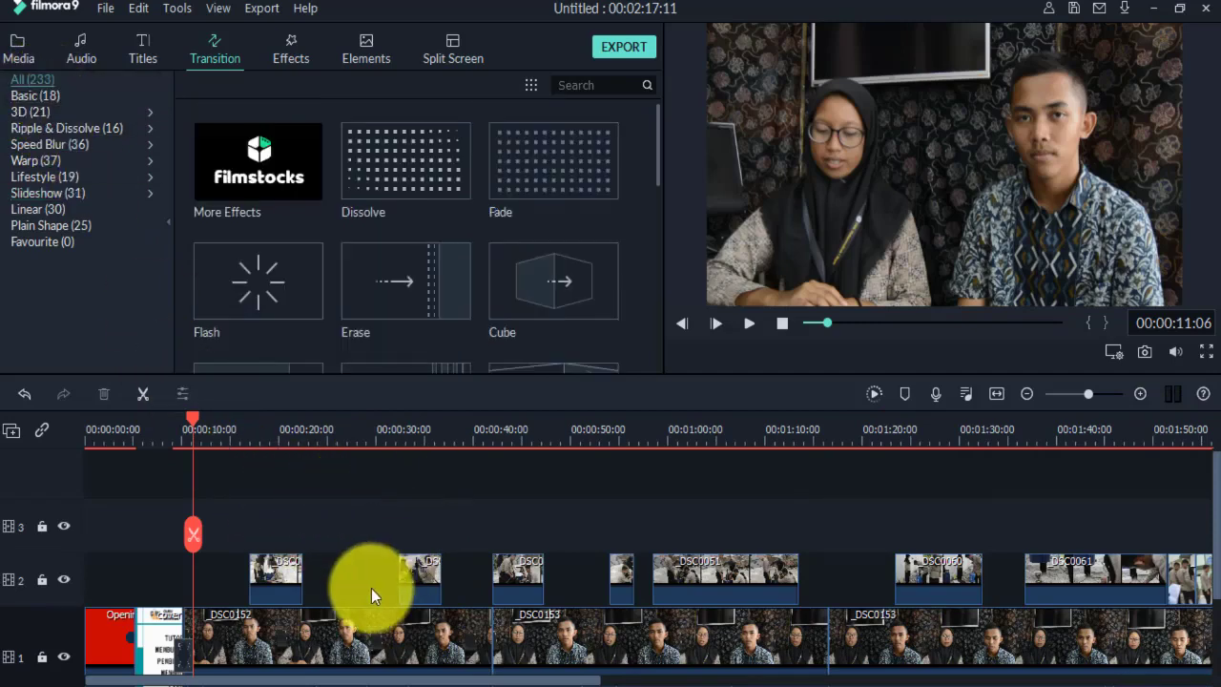
{"action": "scroll", "coordinate": [366, 587], "scroll_direction": "down", "scroll_amount": 2}
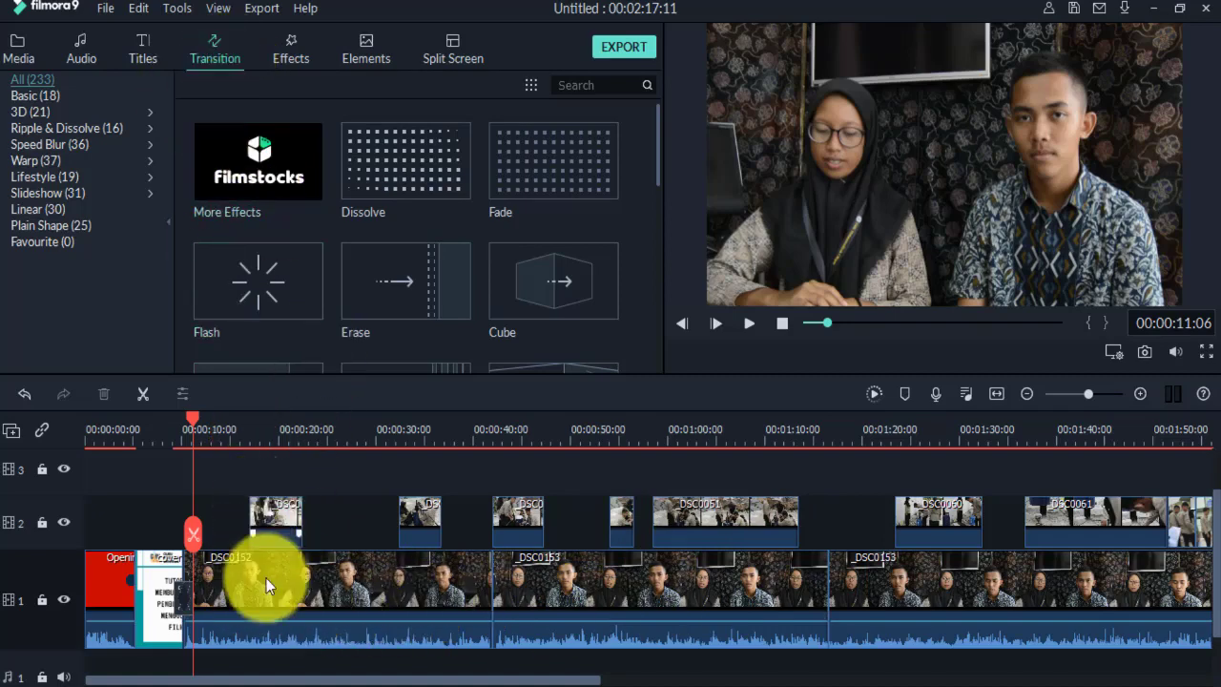
{"action": "left_click", "coordinate": [171, 431]}
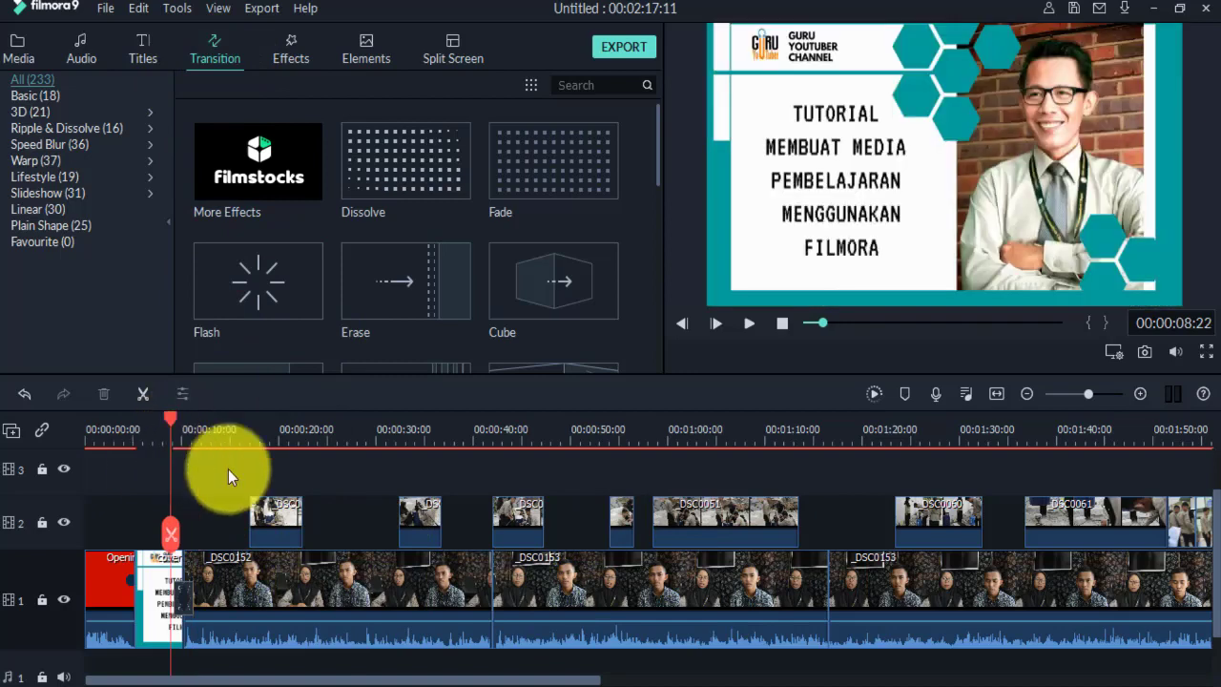
{"action": "key", "text": "space"}
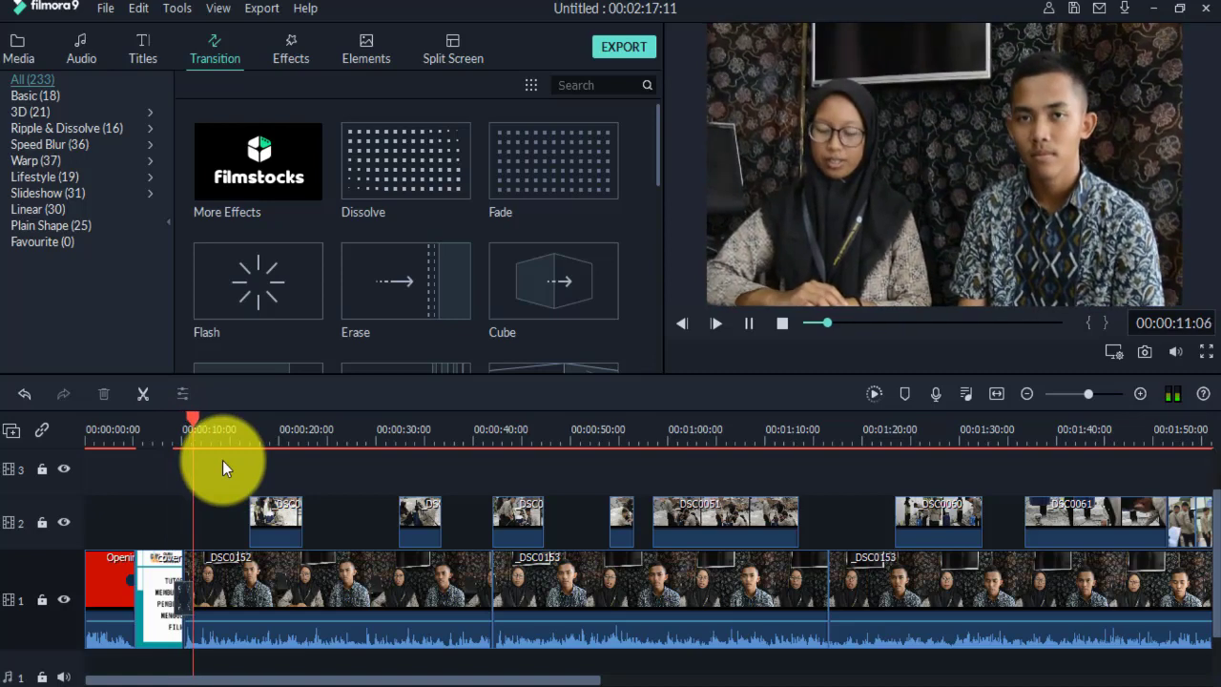
{"action": "key", "text": "space"}
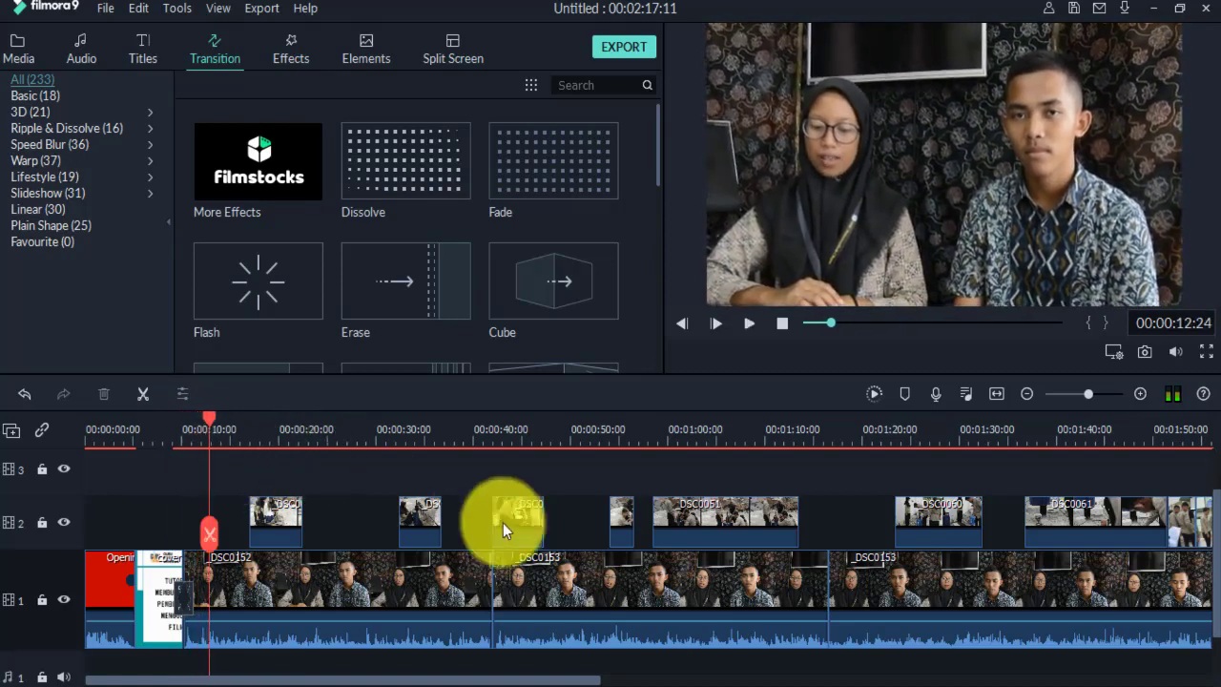
Play the cut between the two _DSC0153 clips and the transition into the _DSC0155 clip.
{"action": "left_click_drag", "start_coordinate": [578, 675], "coordinate": [804, 655]}
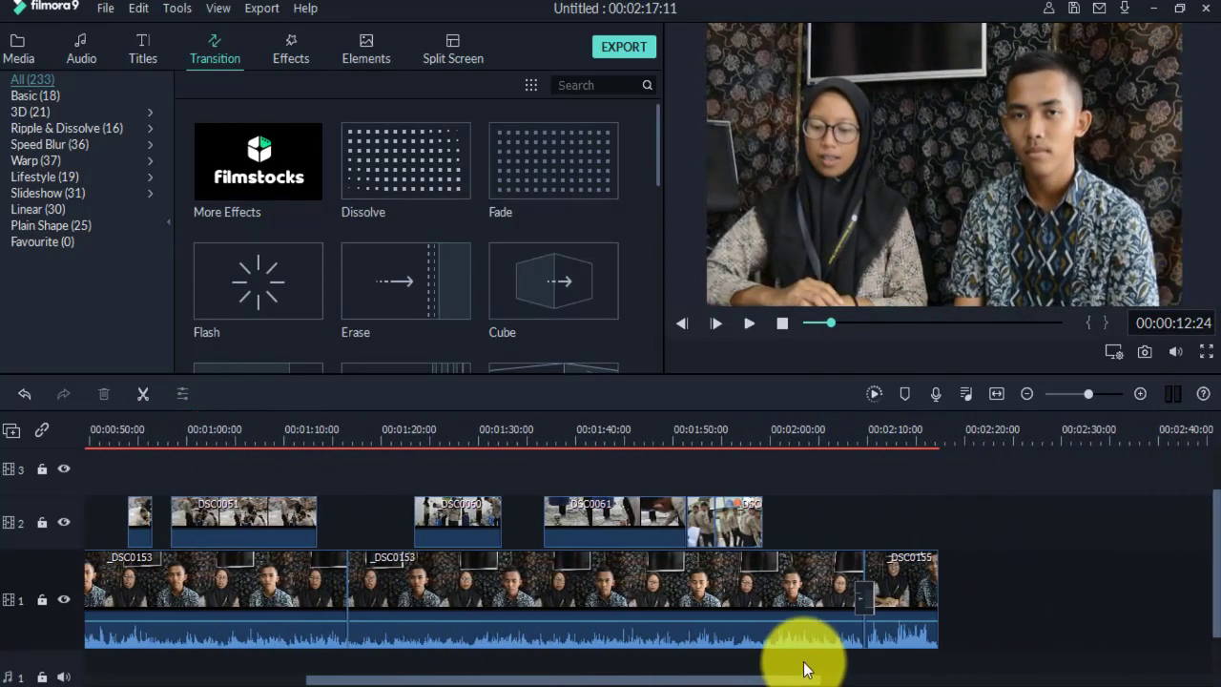
{"action": "left_click", "coordinate": [340, 434]}
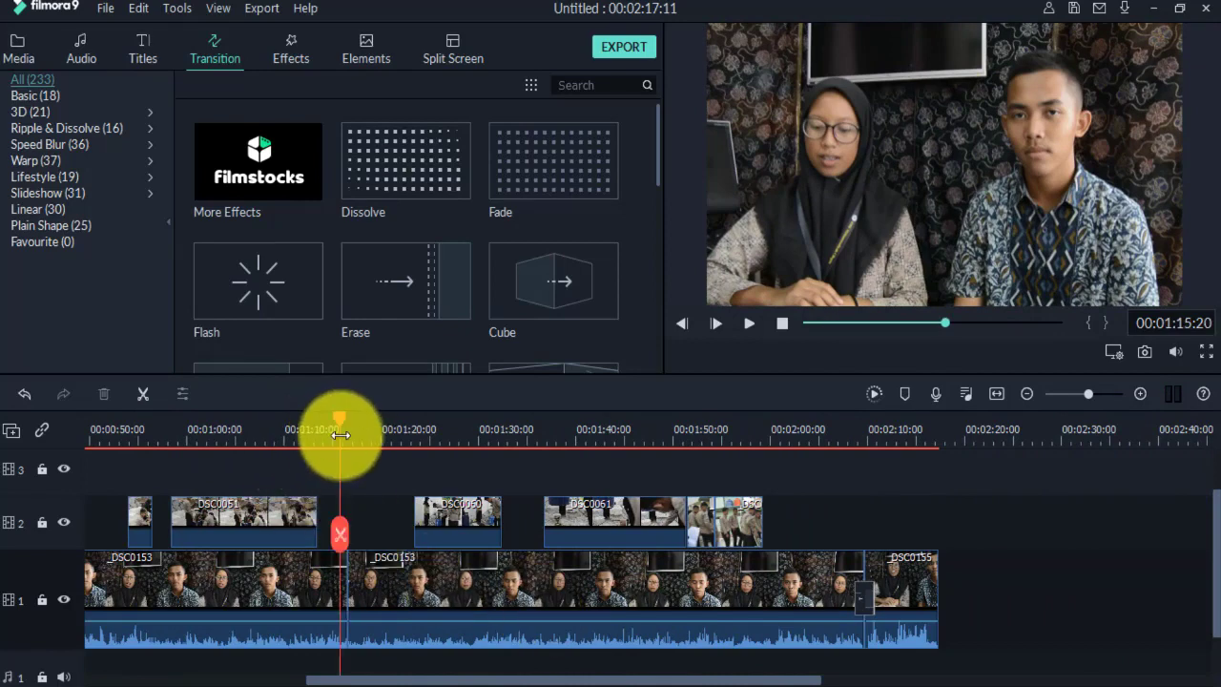
{"action": "key", "text": "space"}
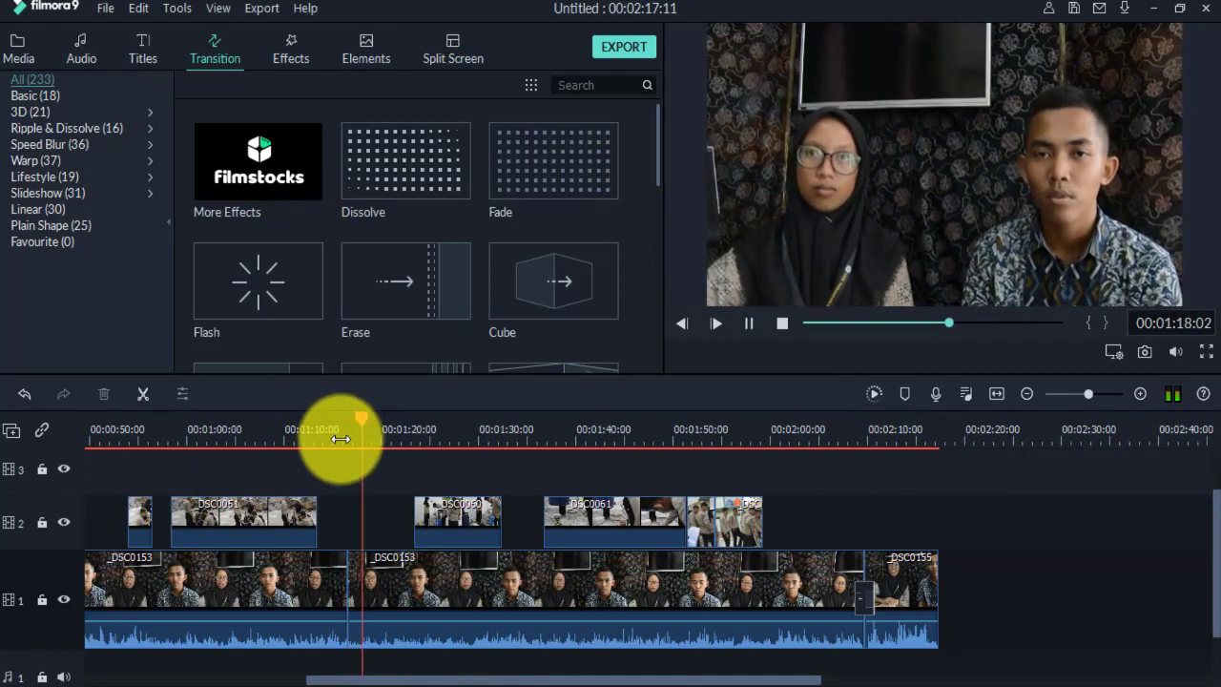
{"action": "key", "text": "space"}
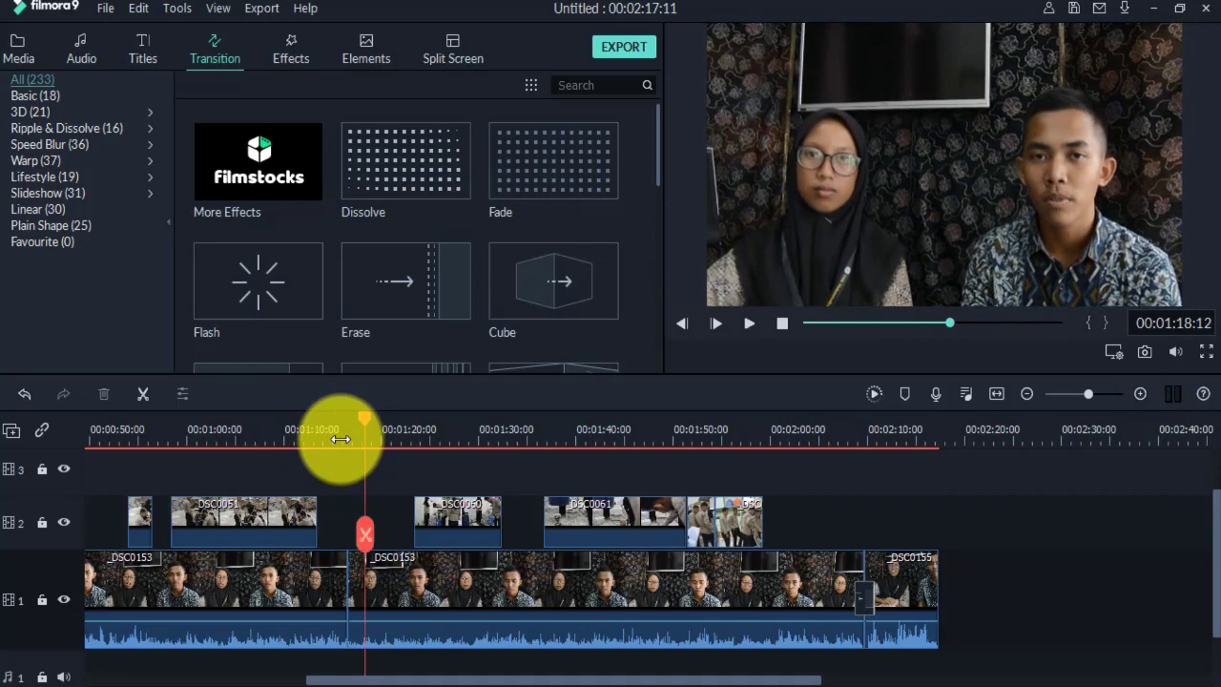
{"action": "left_click", "coordinate": [851, 437]}
{"action": "key", "text": "space"}
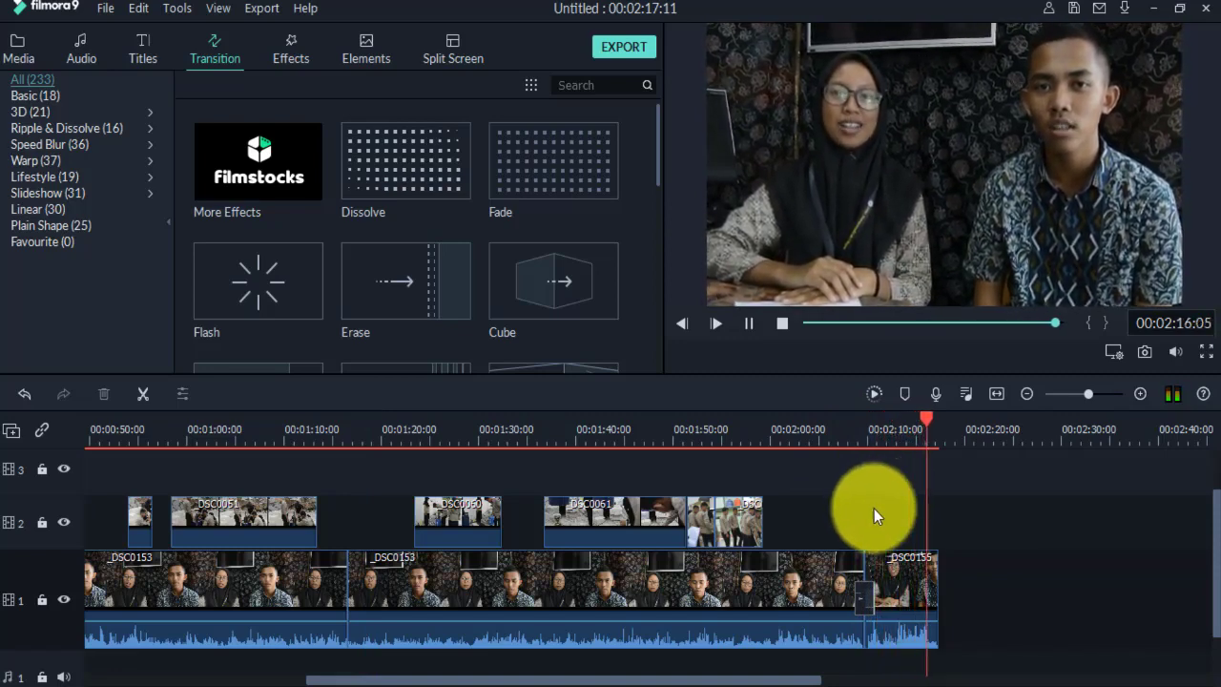
{"action": "key", "text": "space"}
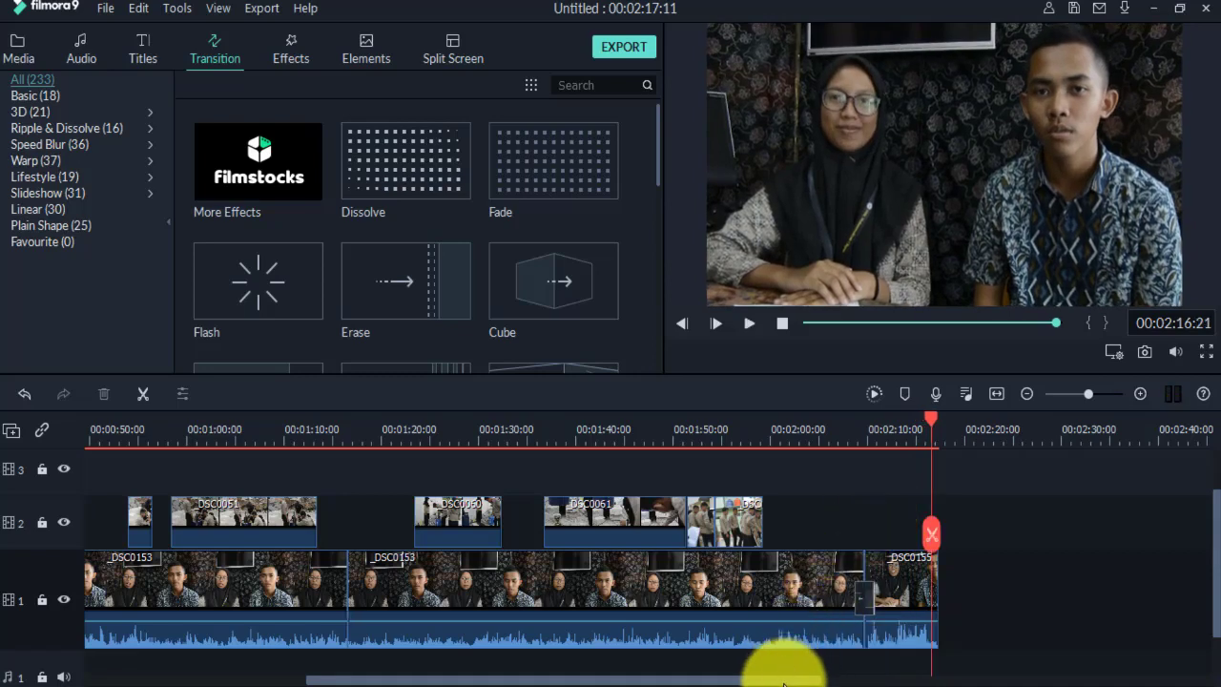
Display the opener titles and play the opening clip and the cover's transition into the interview at the start of the timeline.
{"action": "left_click_drag", "start_coordinate": [784, 680], "coordinate": [462, 676]}
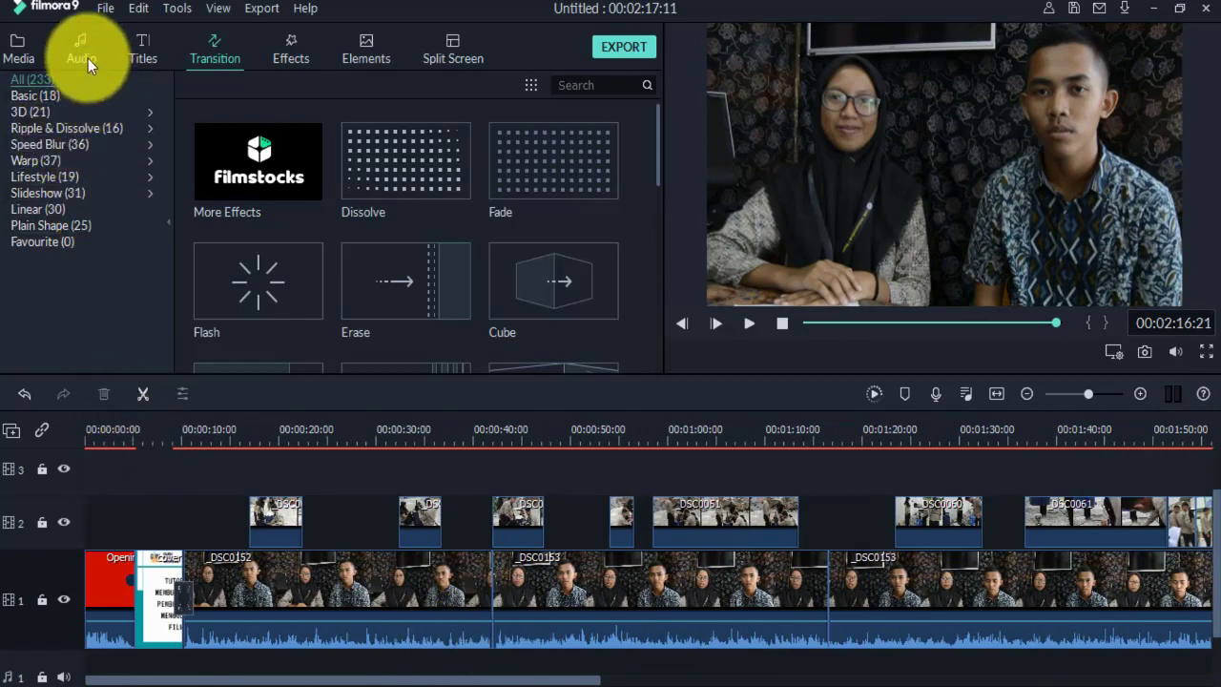
{"action": "left_click", "coordinate": [146, 50]}
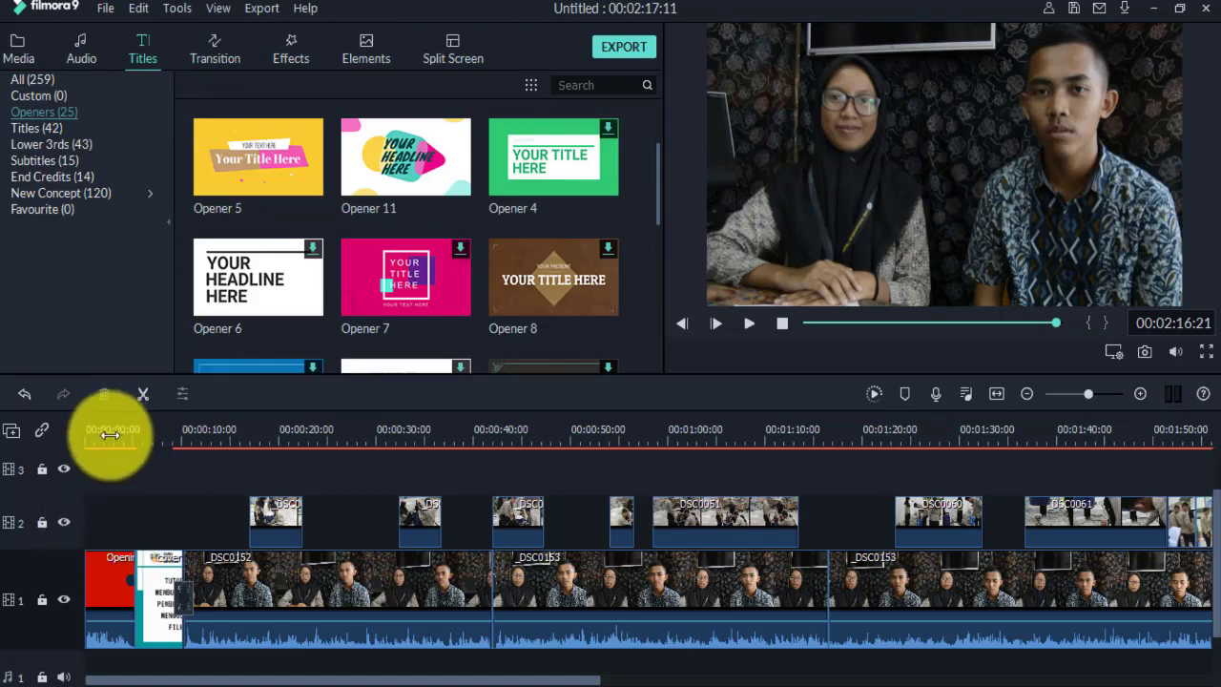
{"action": "left_click", "coordinate": [175, 562]}
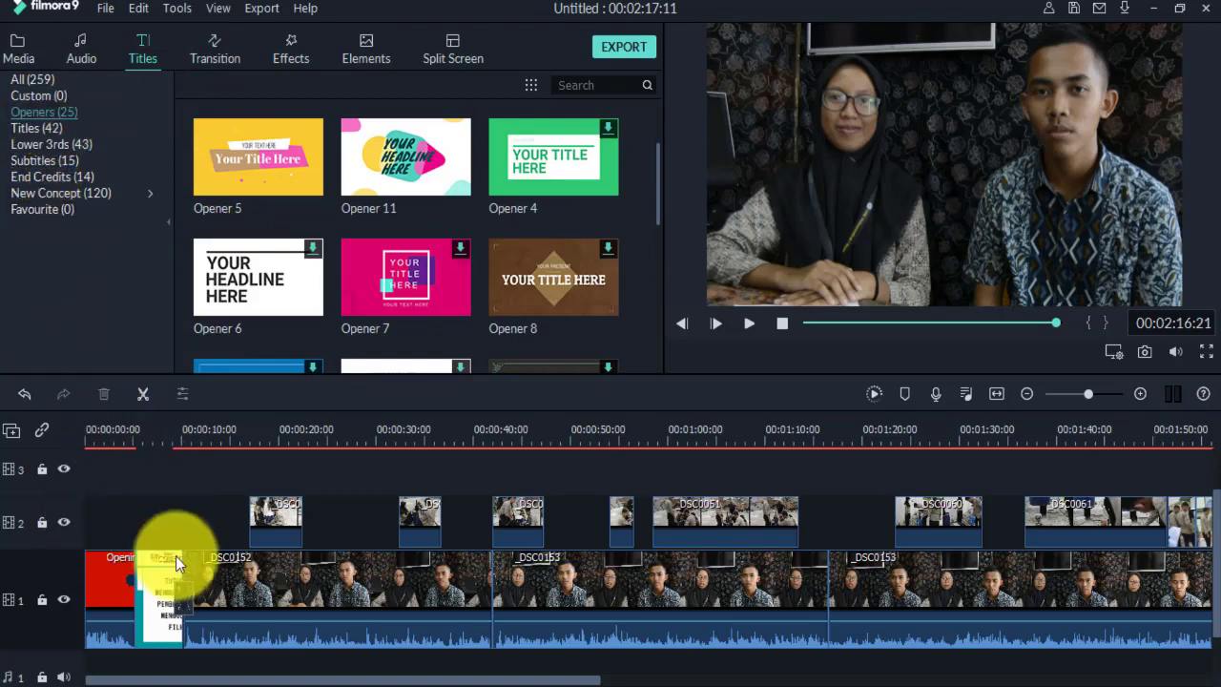
{"action": "left_click", "coordinate": [102, 430]}
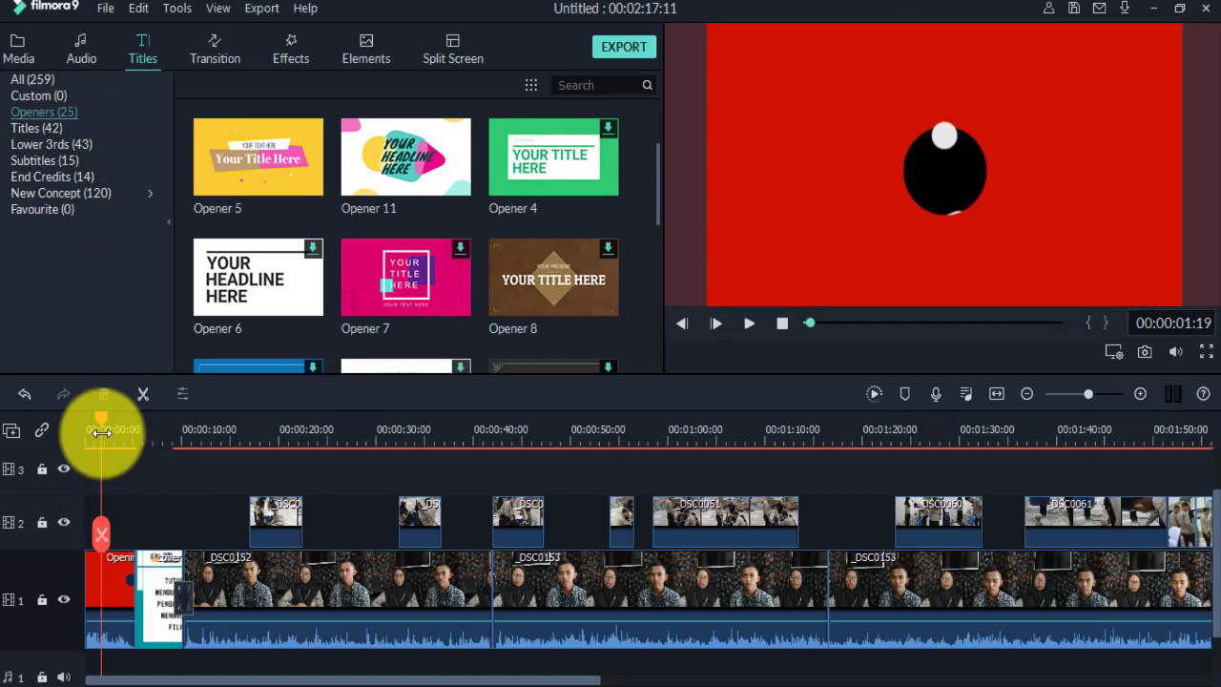
{"action": "key", "text": "space"}
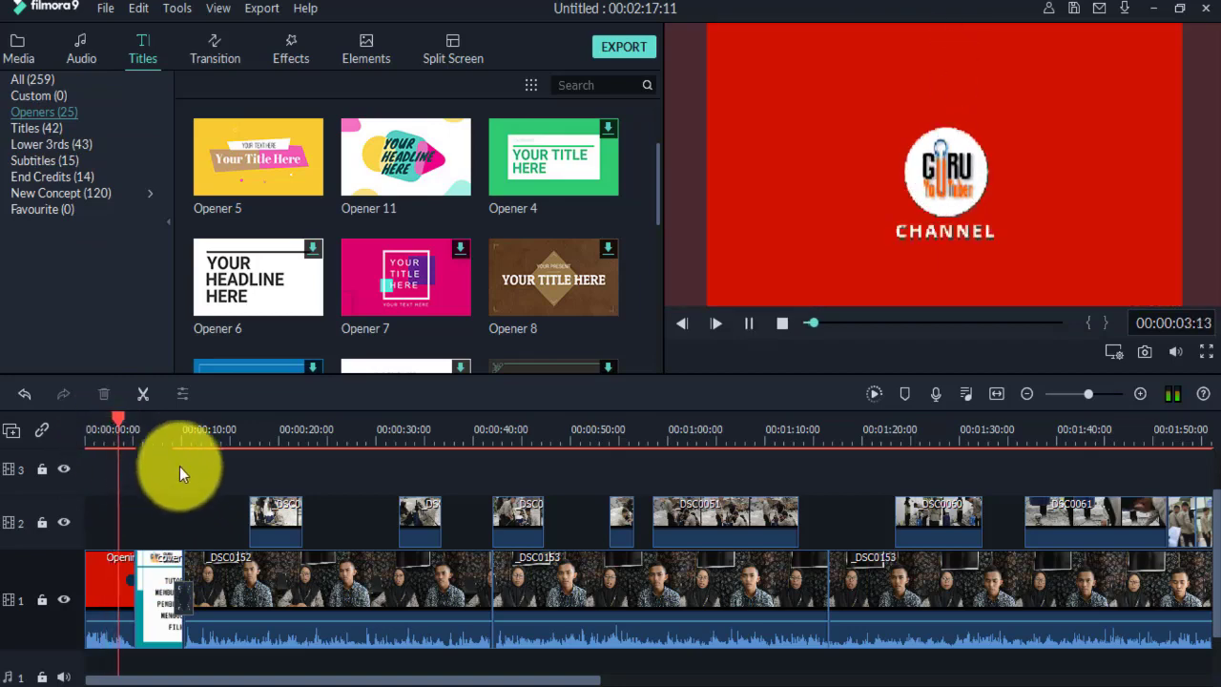
{"action": "left_click", "coordinate": [165, 437]}
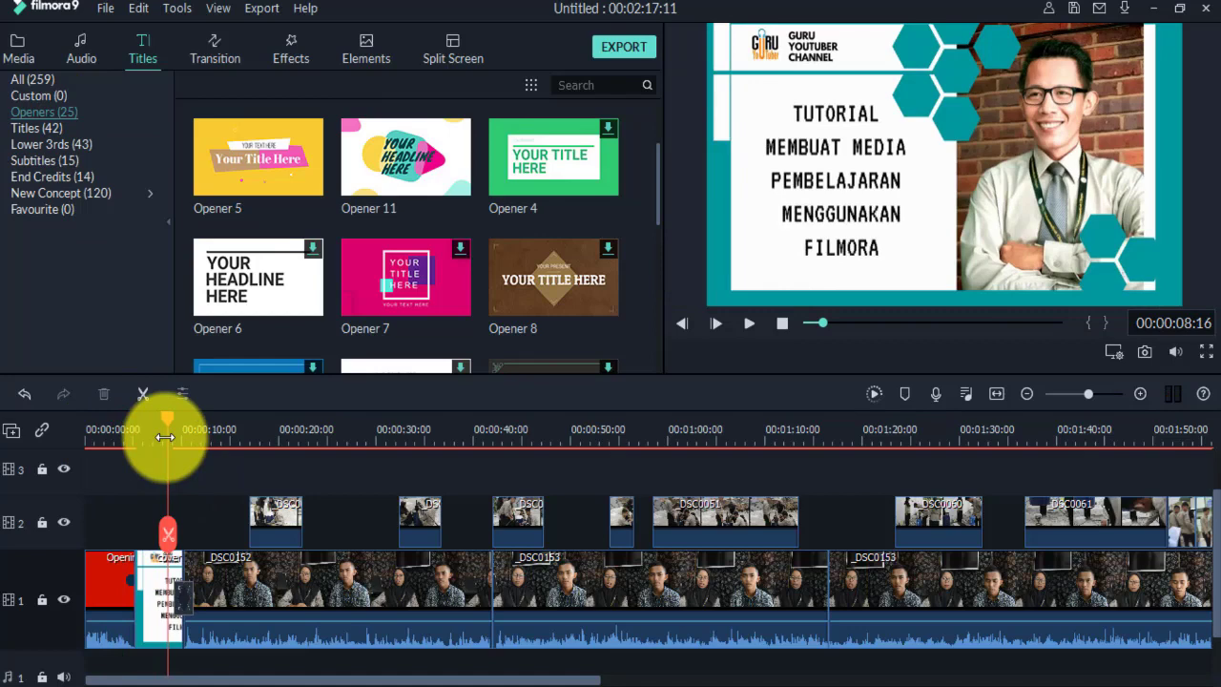
{"action": "key", "text": "space"}
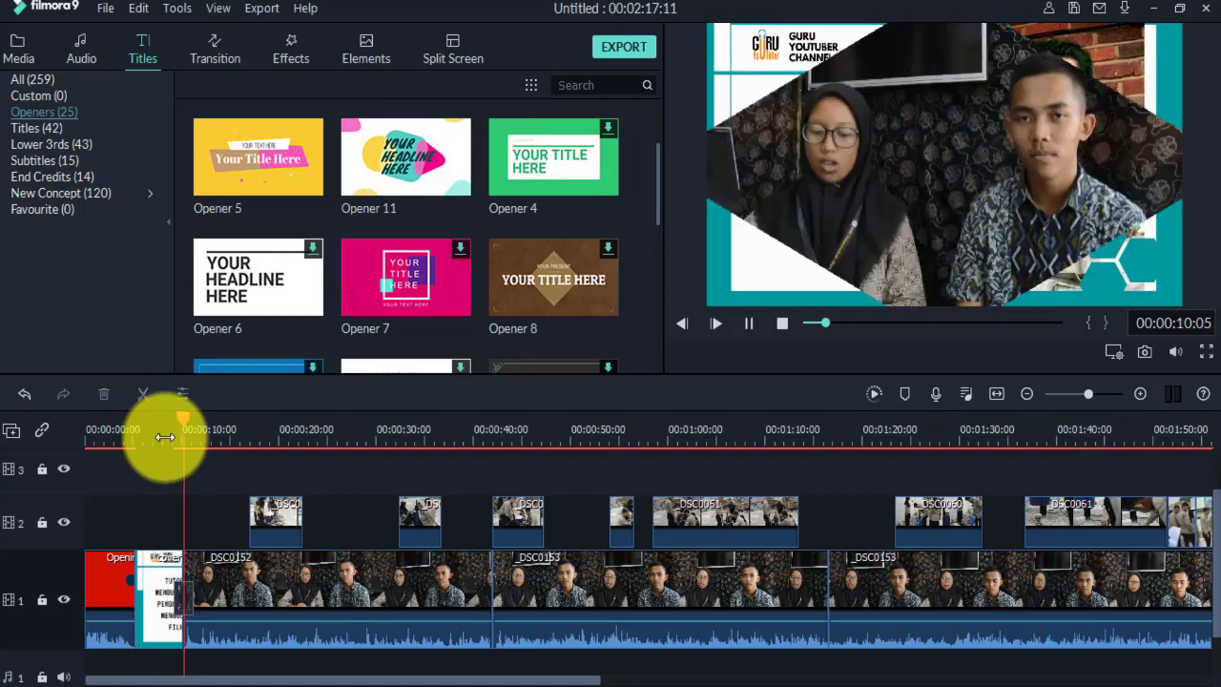
{"action": "key", "text": "space"}
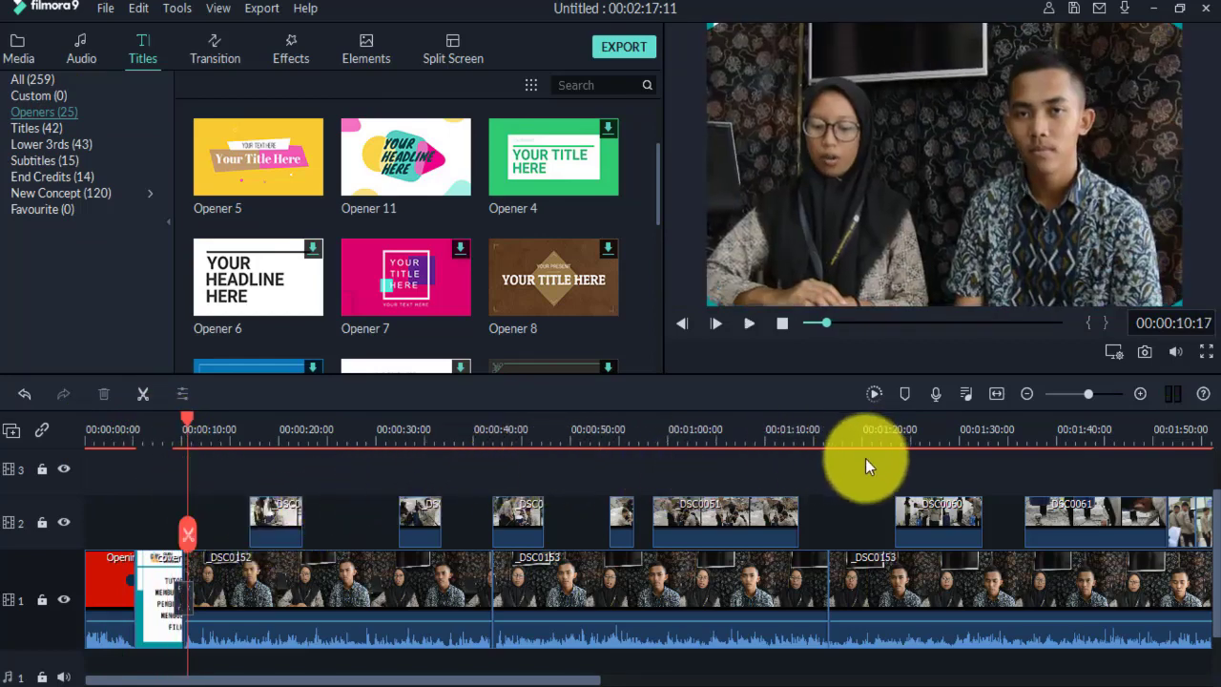
Add the New LowerThirds 10 title from the New Concept collection to the third video track, between the first two overlay clips.
{"action": "left_click", "coordinate": [39, 128]}
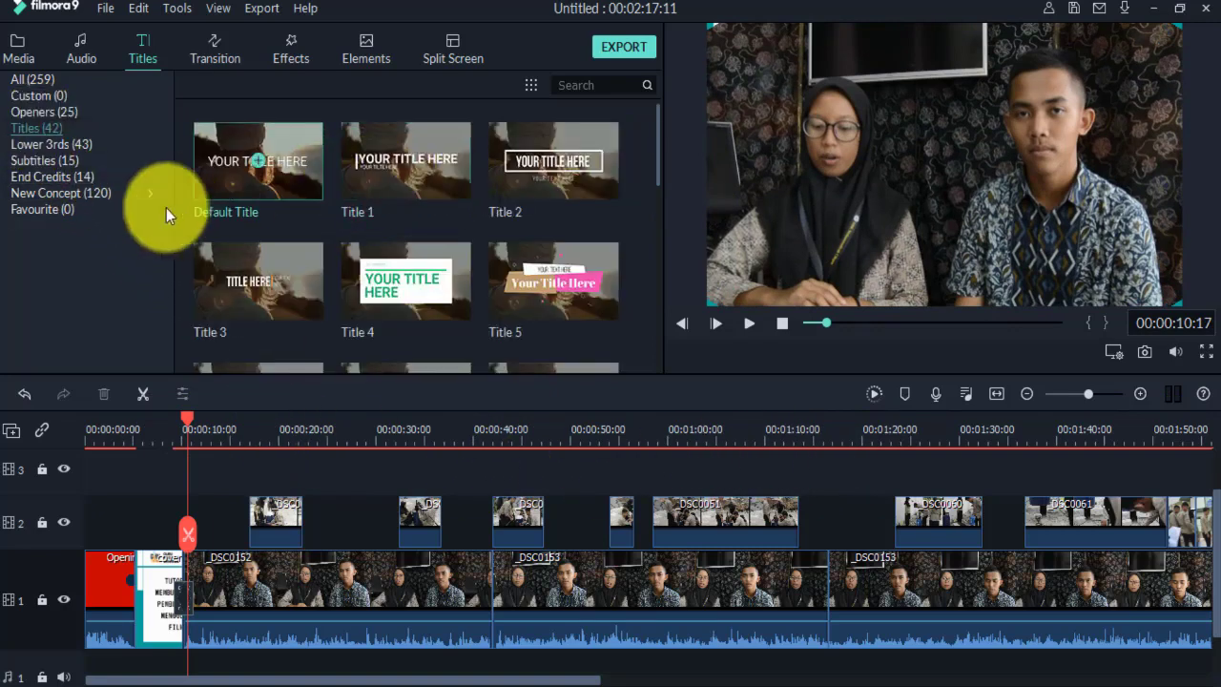
{"action": "left_click", "coordinate": [40, 146]}
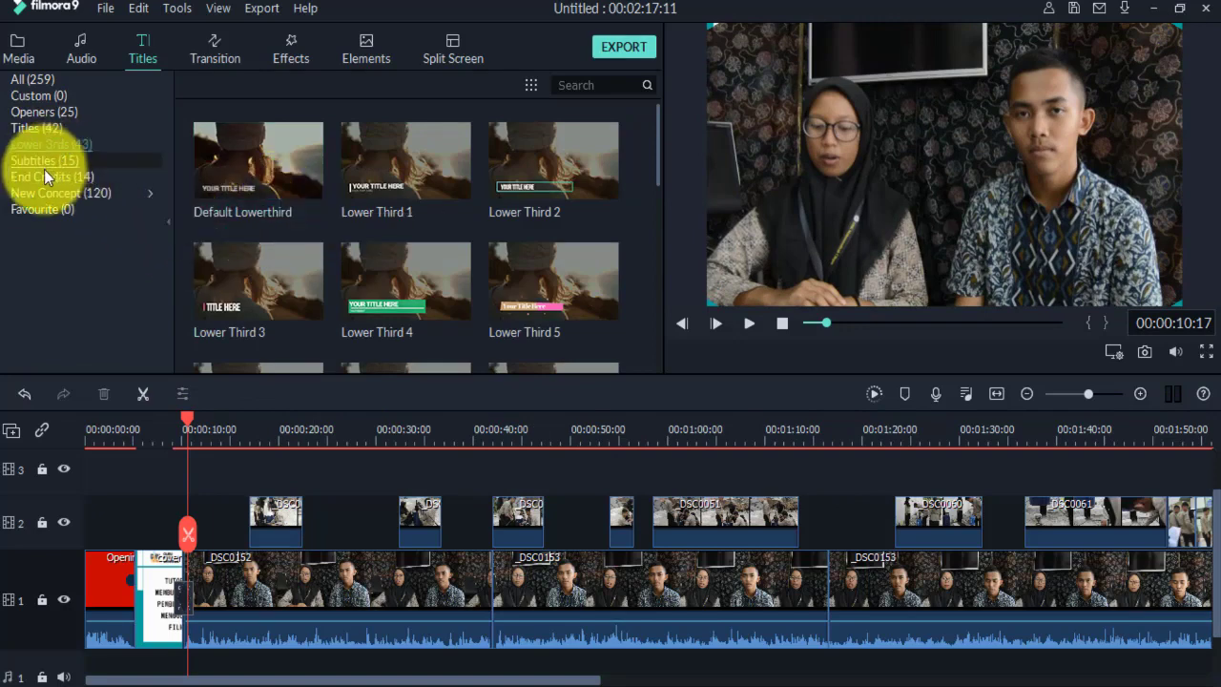
{"action": "left_click", "coordinate": [50, 194]}
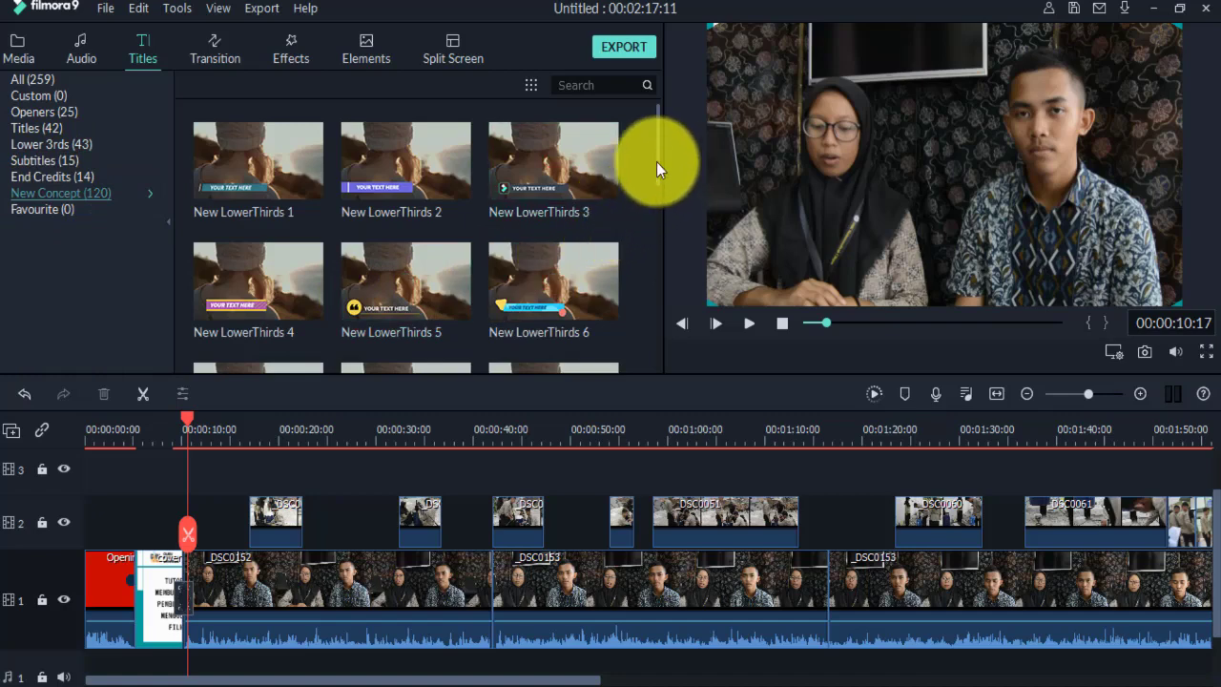
{"action": "left_click_drag", "start_coordinate": [656, 161], "coordinate": [651, 239]}
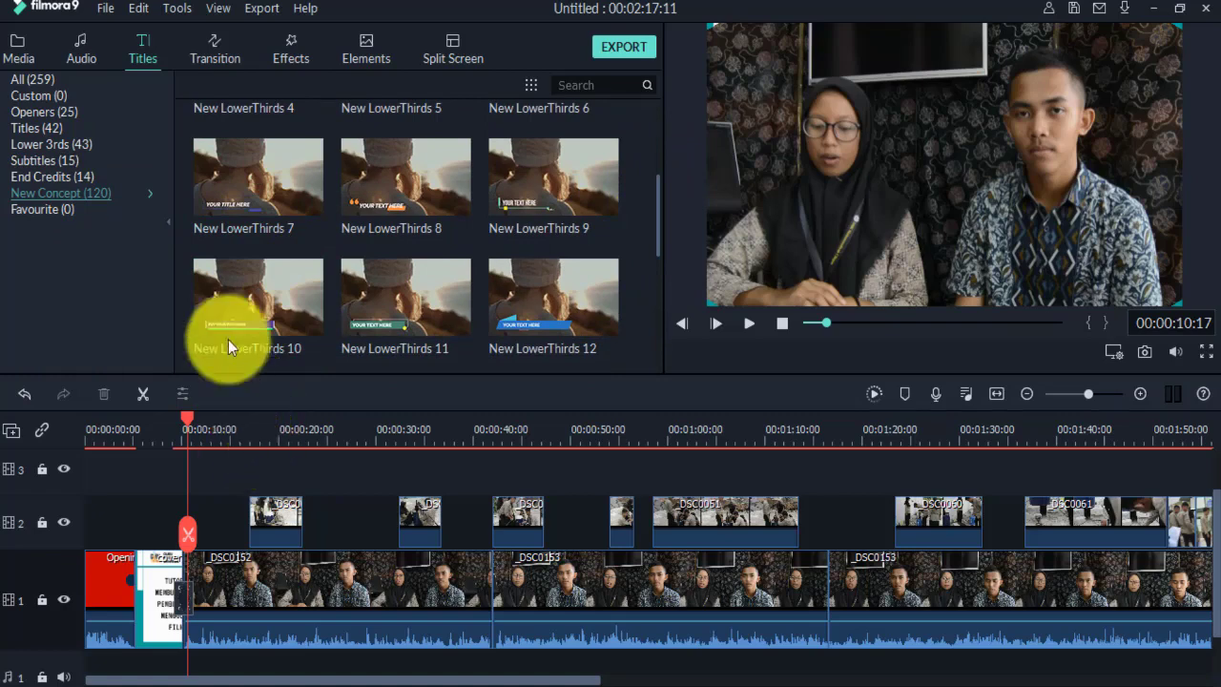
{"action": "mouse_move", "coordinate": [270, 298]}
{"action": "left_mouse_down"}
{"action": "mouse_move", "coordinate": [264, 355]}
{"action": "mouse_move", "coordinate": [282, 291]}
{"action": "left_mouse_up"}
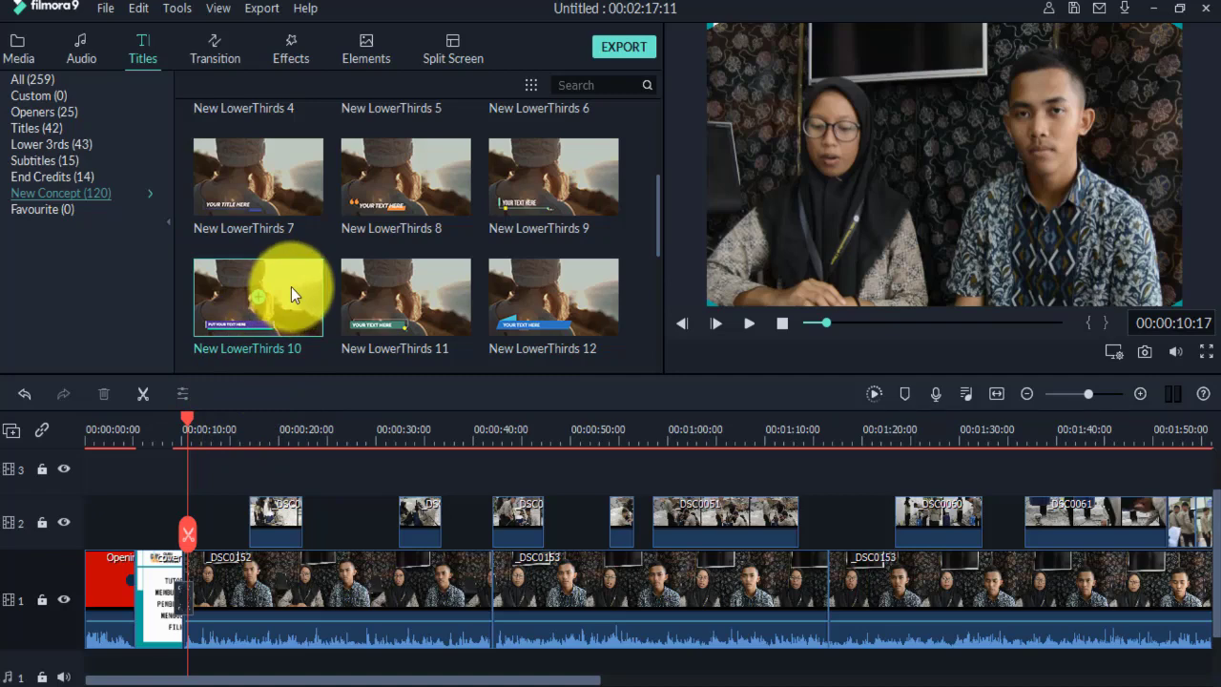
{"action": "left_click_drag", "start_coordinate": [291, 289], "coordinate": [329, 528]}
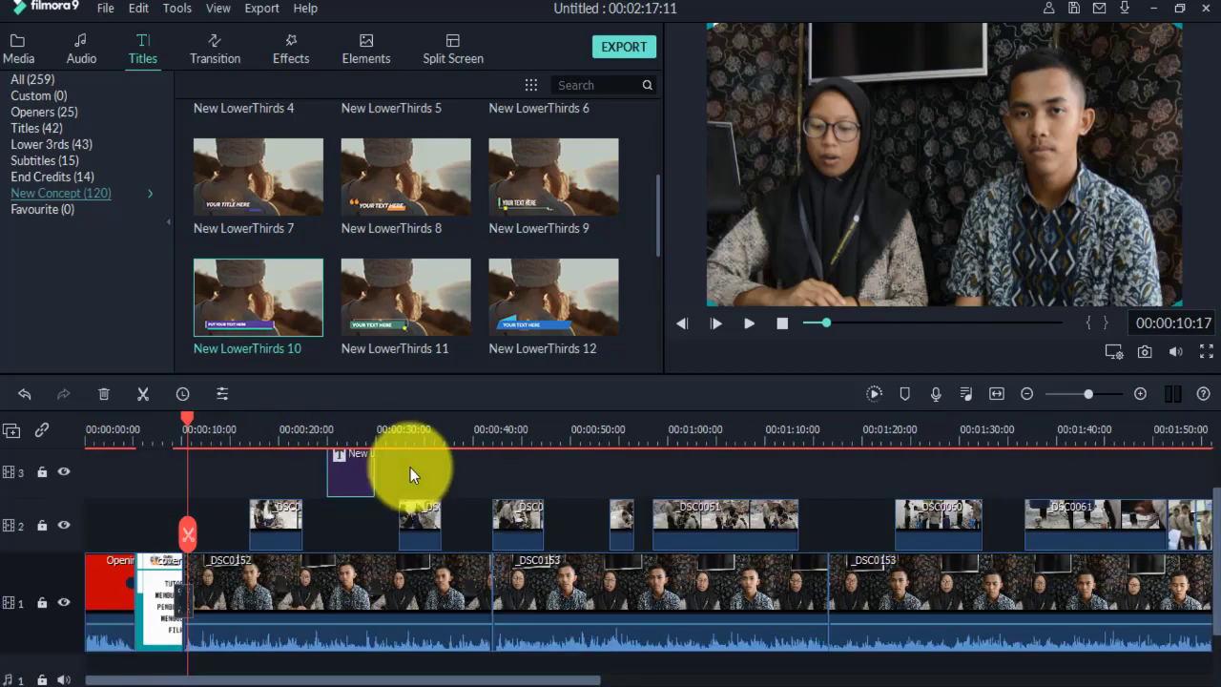
Play the timeline from the first overlay clip through the newly placed lower-third title.
{"action": "left_click", "coordinate": [277, 432]}
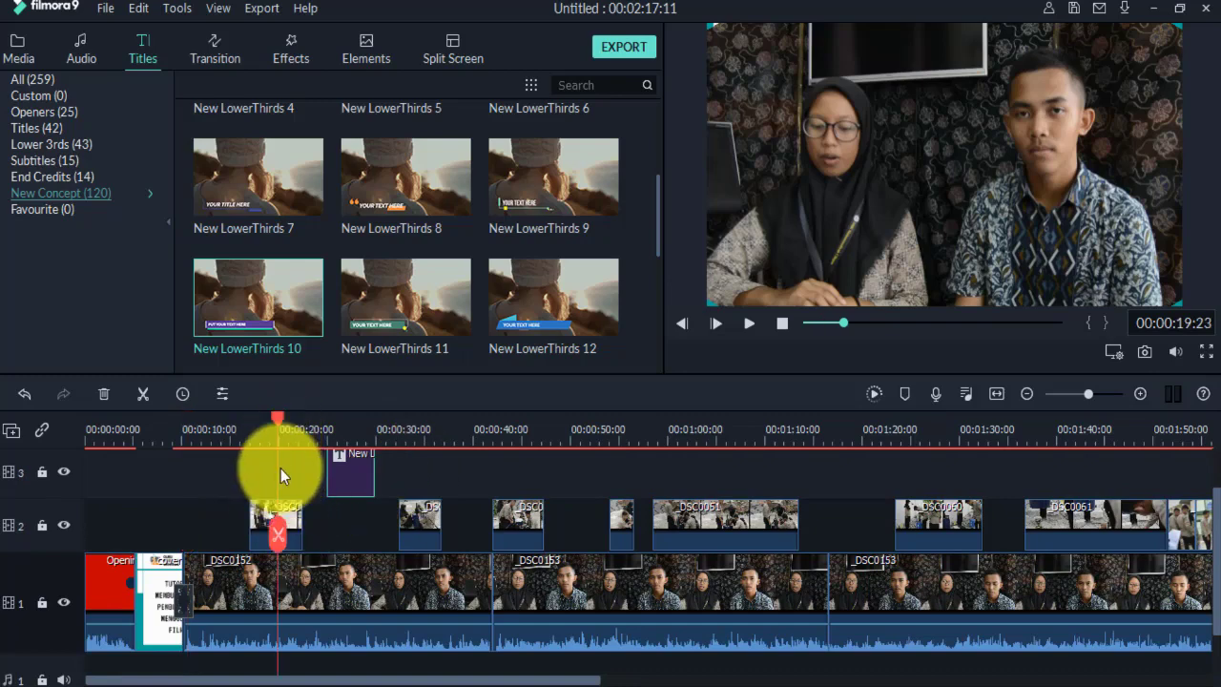
{"action": "key", "text": "space"}
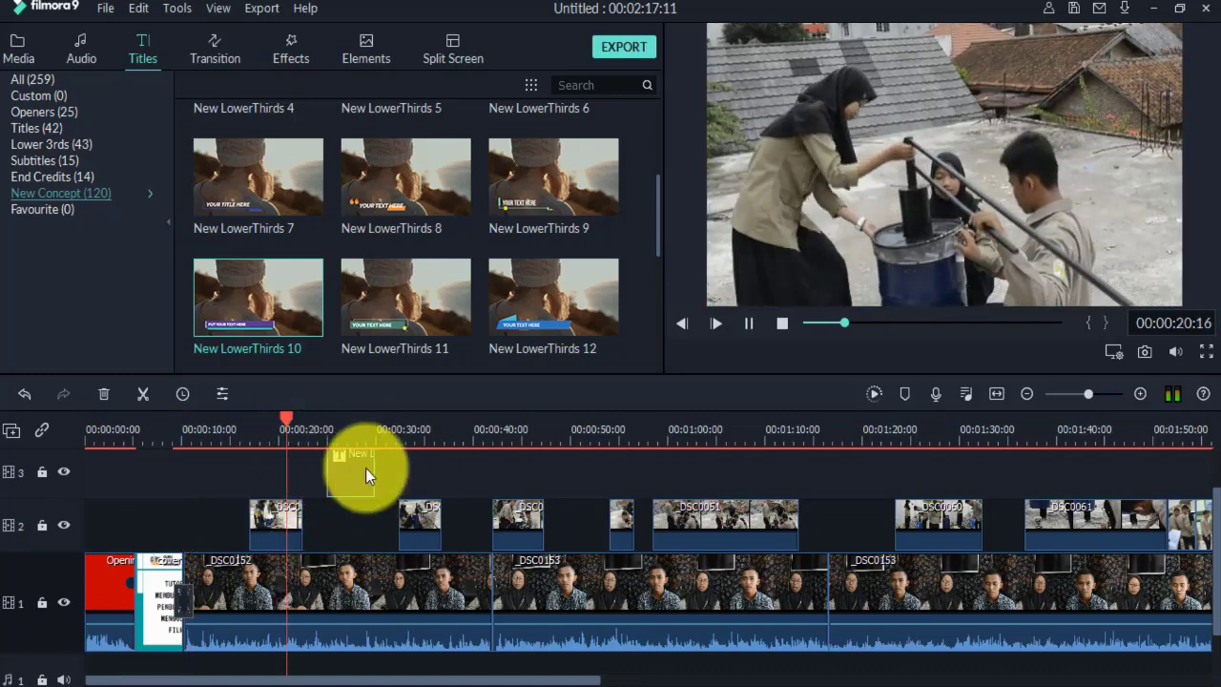
{"action": "left_click", "coordinate": [356, 468]}
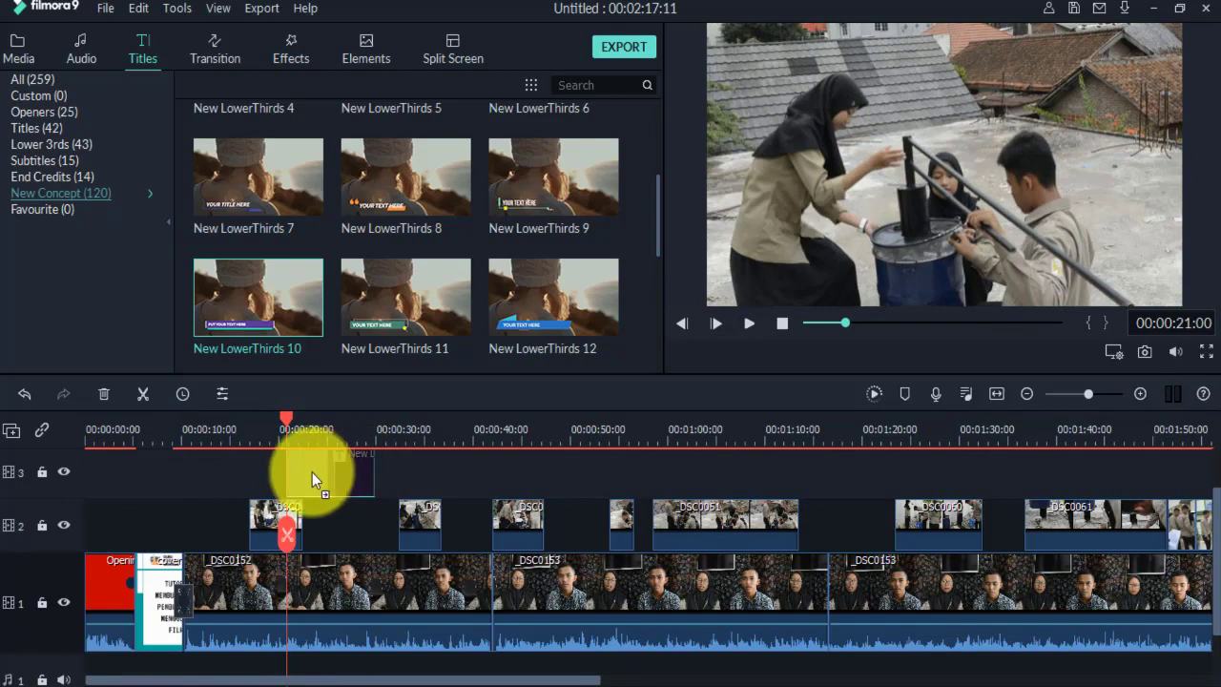
{"action": "left_click", "coordinate": [318, 428]}
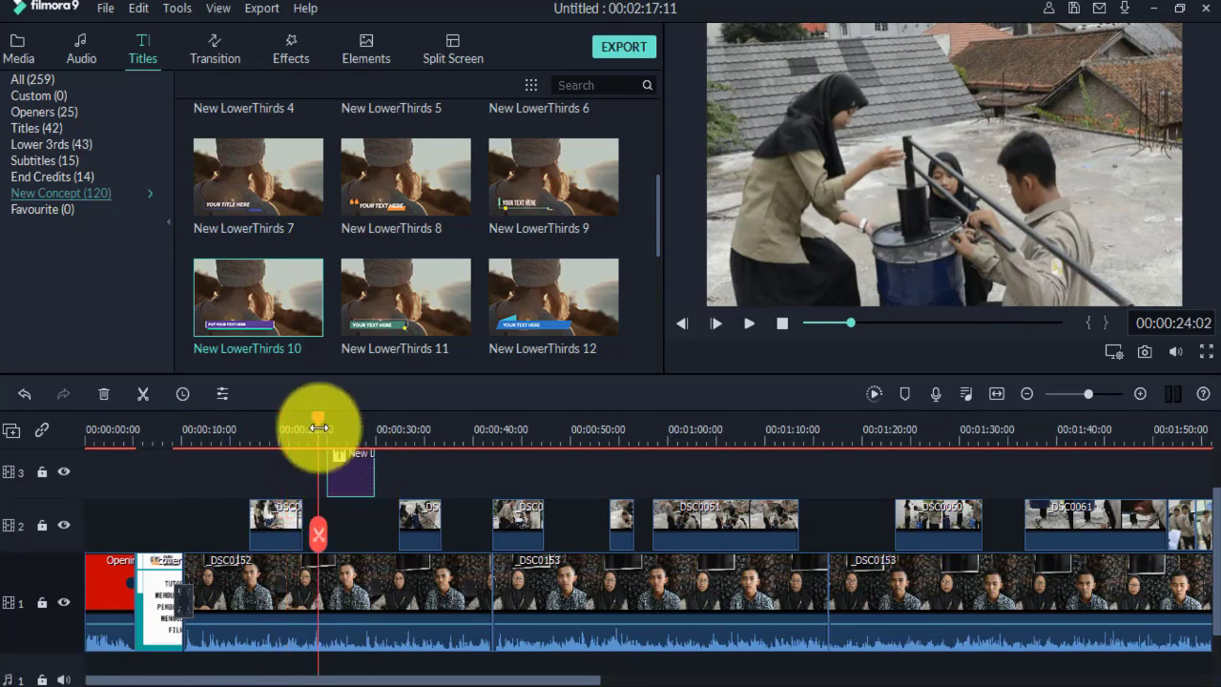
{"action": "key", "text": "space"}
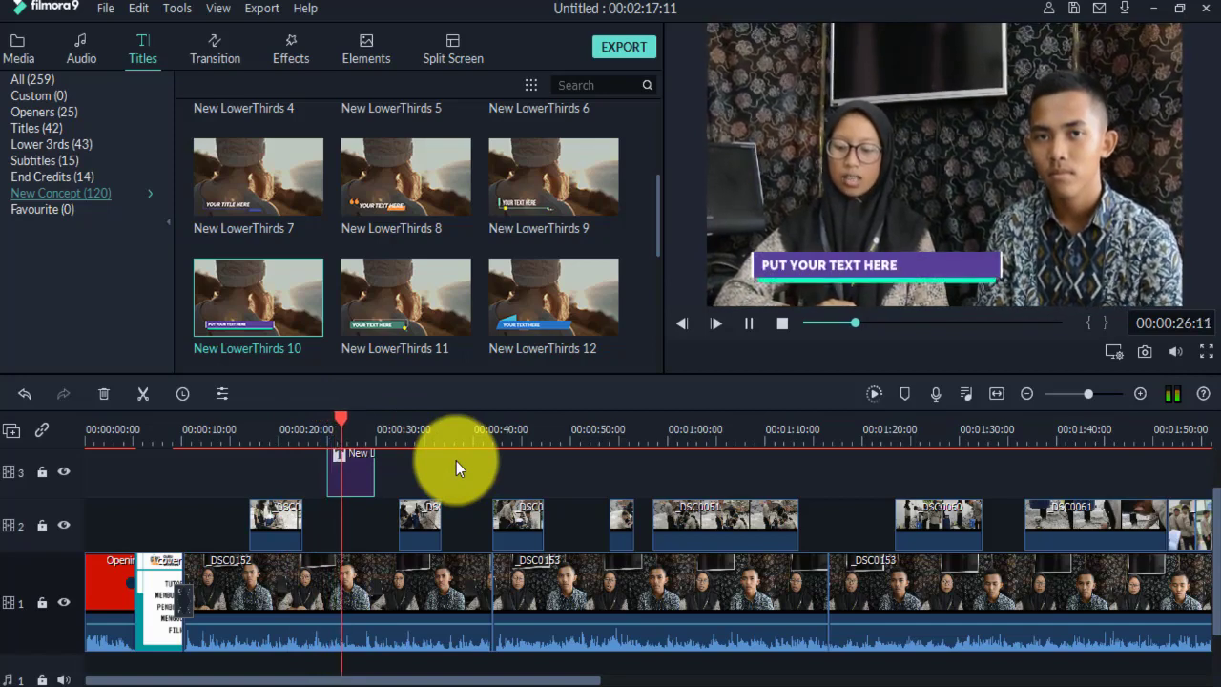
{"action": "key", "text": "space"}
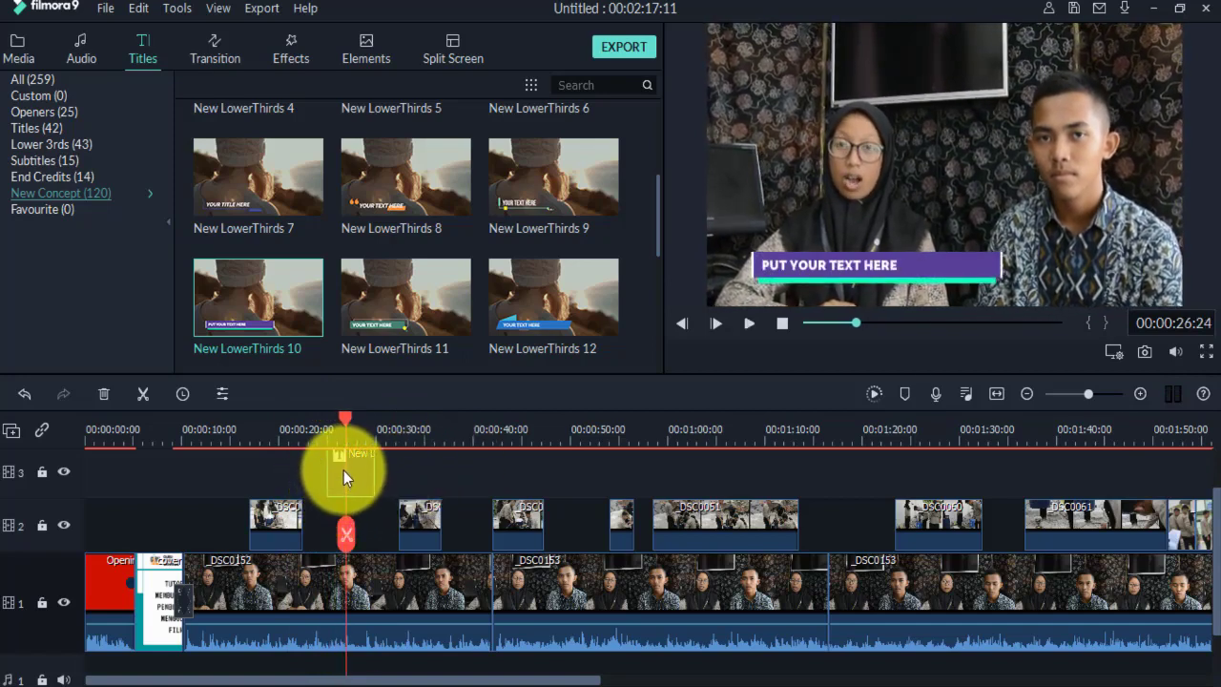
Move the lower-third title earlier so it ends where the first overlay clip begins, and play its opening animation.
{"action": "left_click_drag", "start_coordinate": [335, 467], "coordinate": [206, 479]}
{"action": "left_click", "coordinate": [178, 430]}
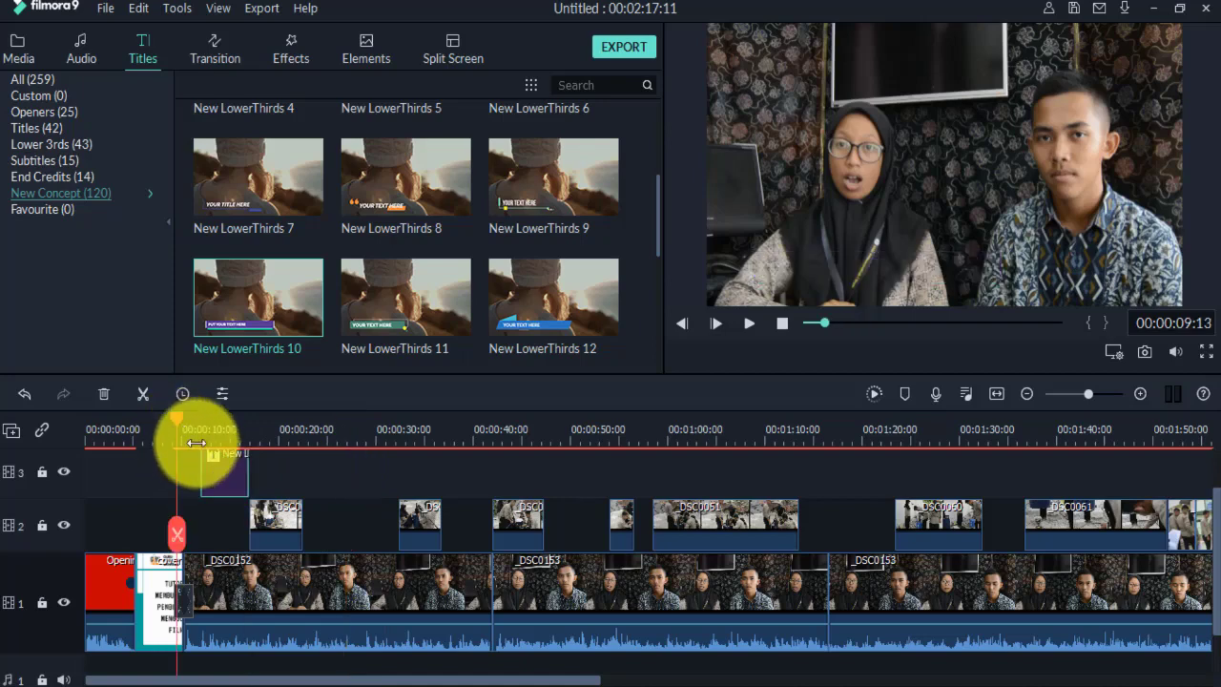
{"action": "key", "text": "space"}
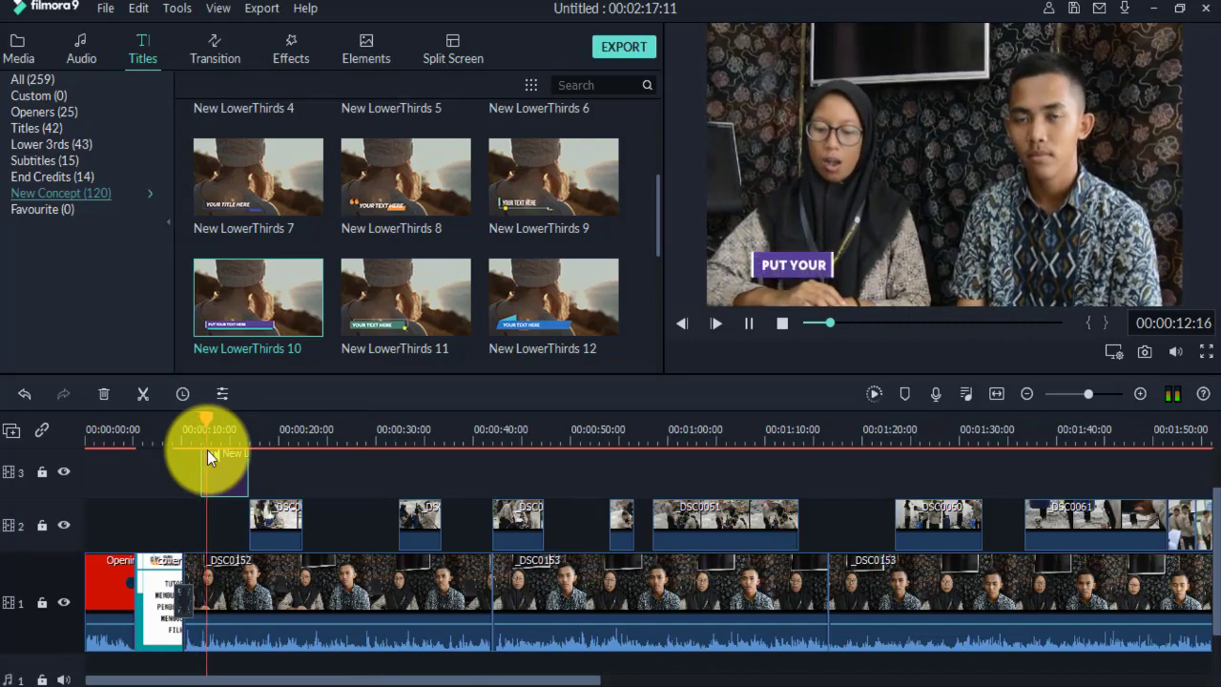
{"action": "key", "text": "space"}
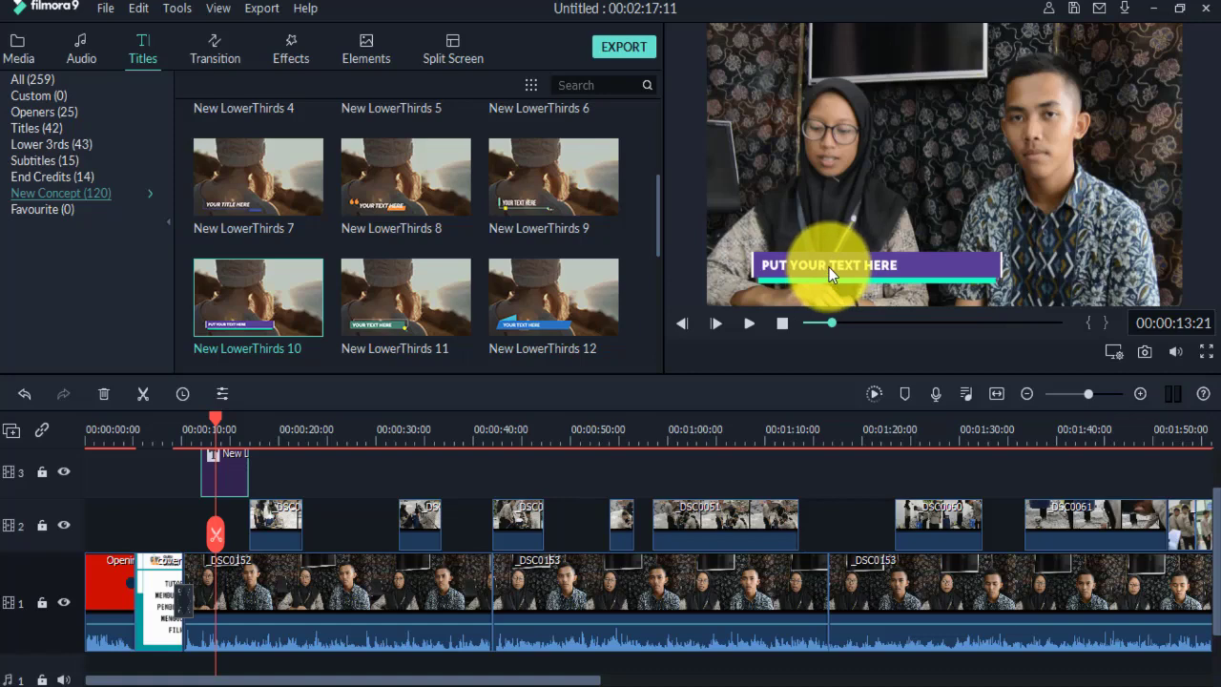
Replace the lower third's placeholder text with "PROSES PENGOLAHAN LIMBAH".
{"action": "double_click", "coordinate": [772, 266]}
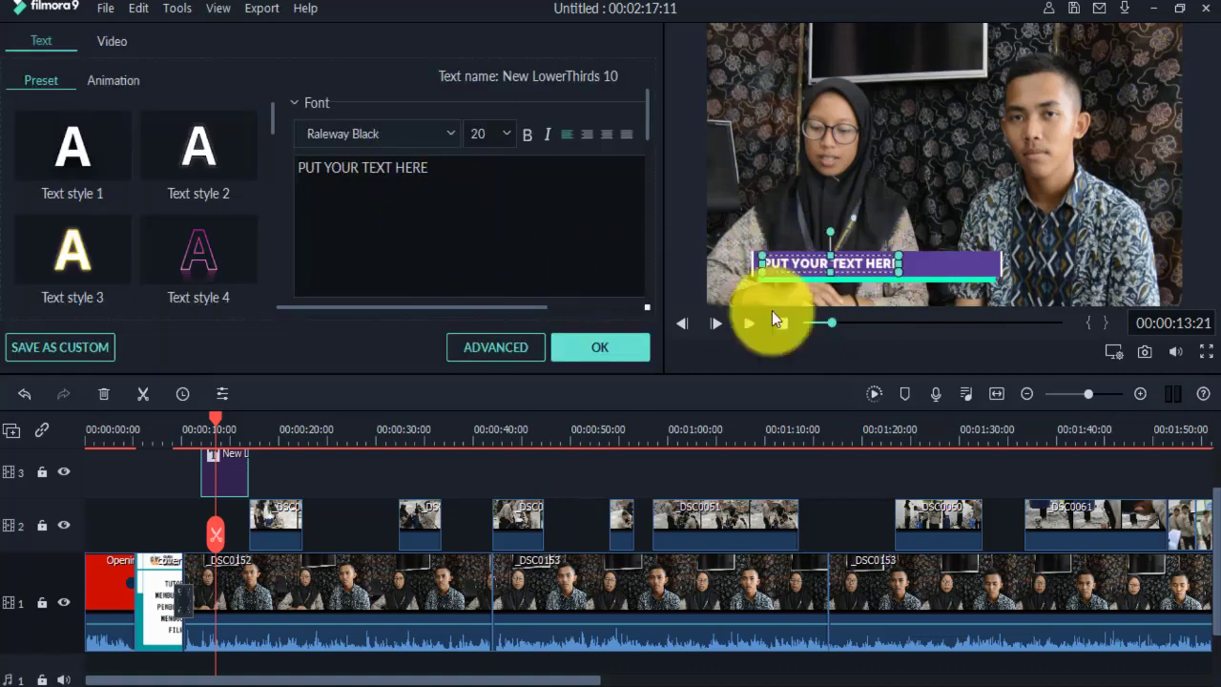
{"action": "left_click", "coordinate": [343, 490]}
{"action": "left_click", "coordinate": [233, 468]}
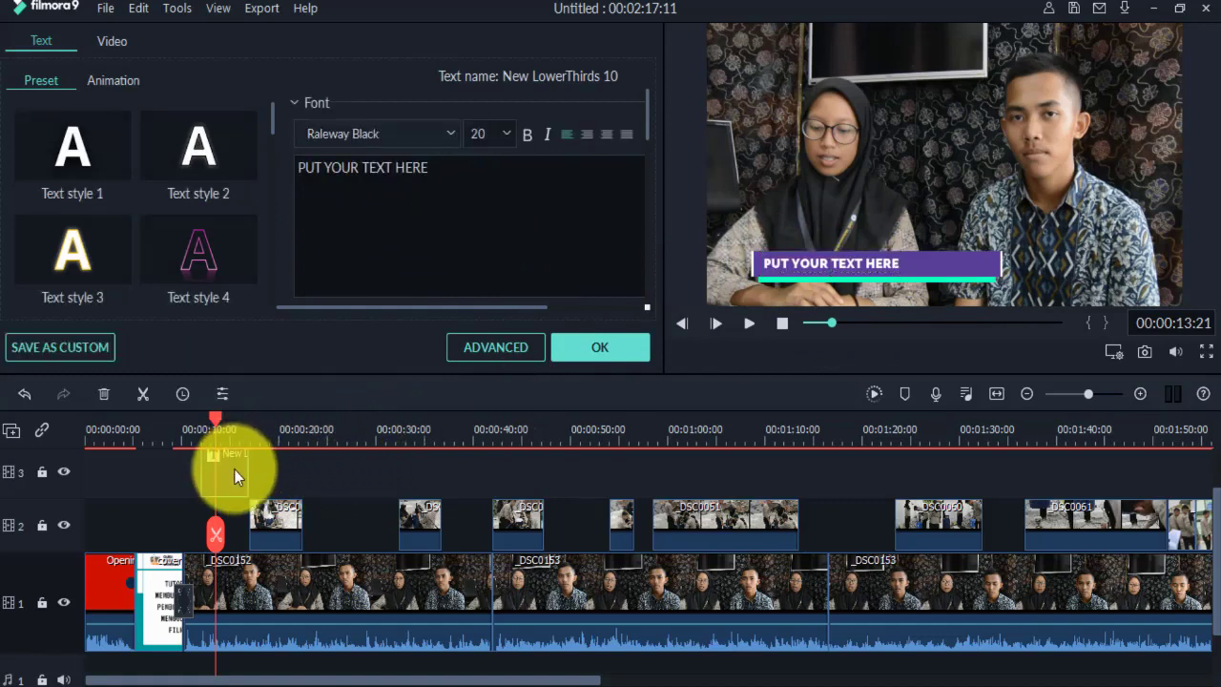
{"action": "left_click", "coordinate": [880, 266]}
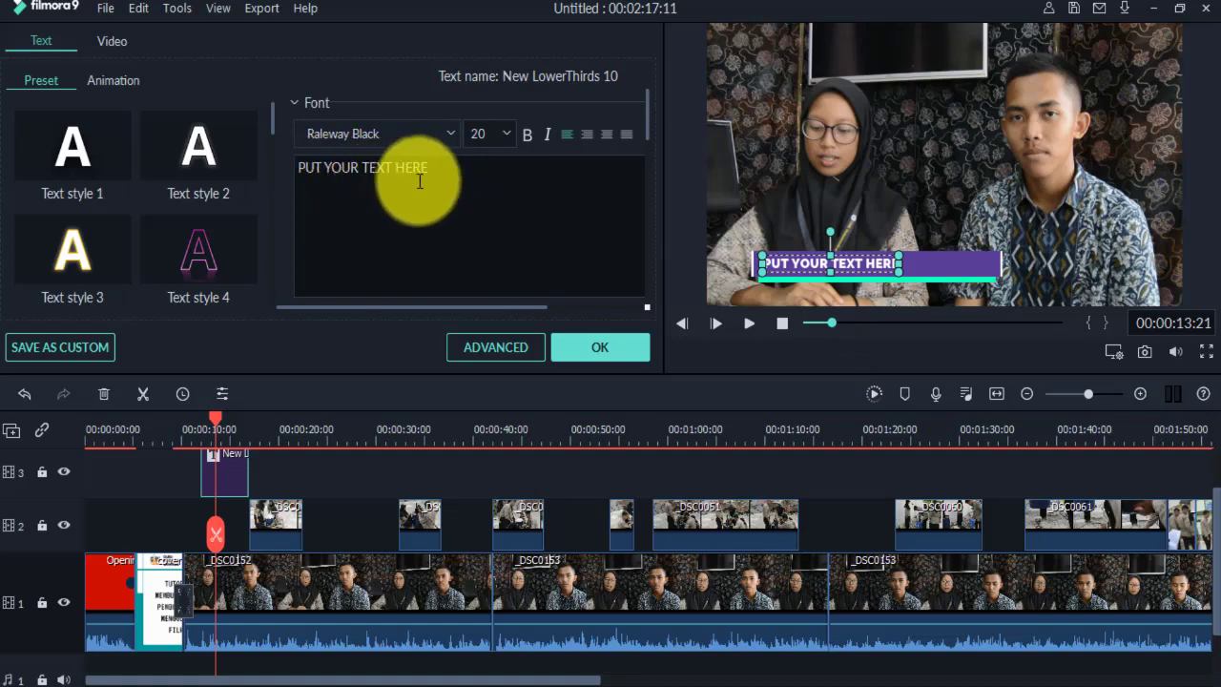
{"action": "left_click_drag", "start_coordinate": [428, 169], "coordinate": [292, 169]}
{"action": "left_click", "coordinate": [358, 248]}
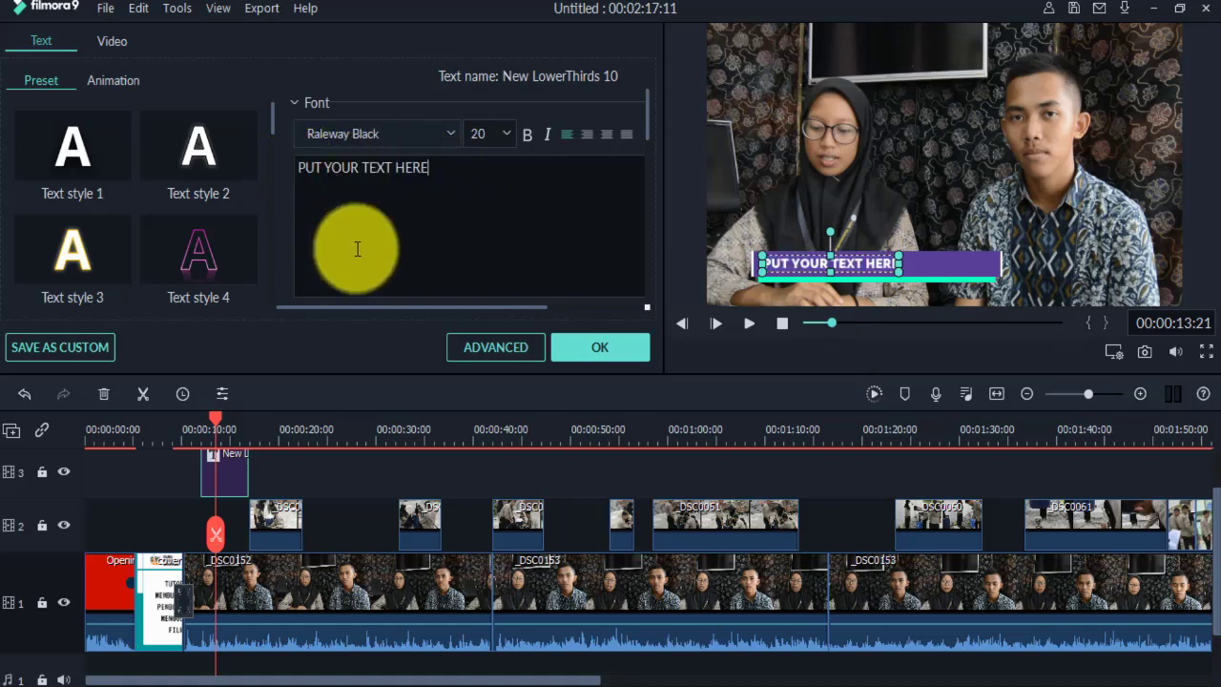
{"action": "left_click_drag", "start_coordinate": [428, 167], "coordinate": [298, 163]}
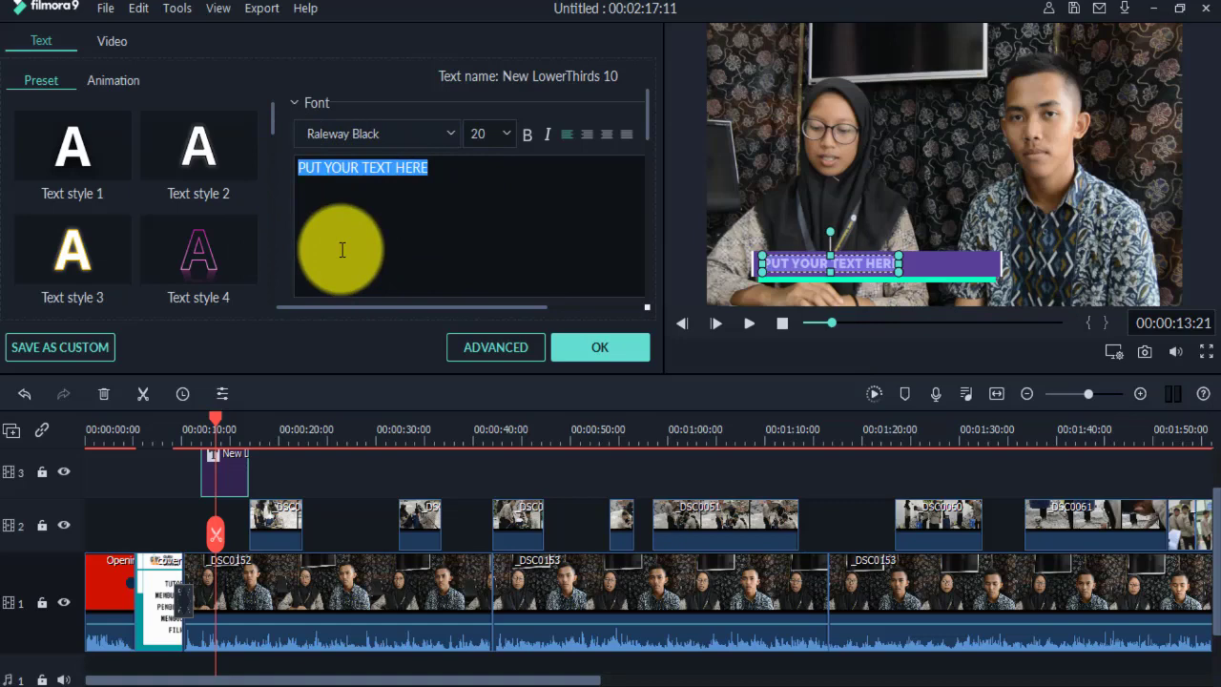
{"action": "type", "text": "PROSES PENGOLAHAN LIMBAH"}
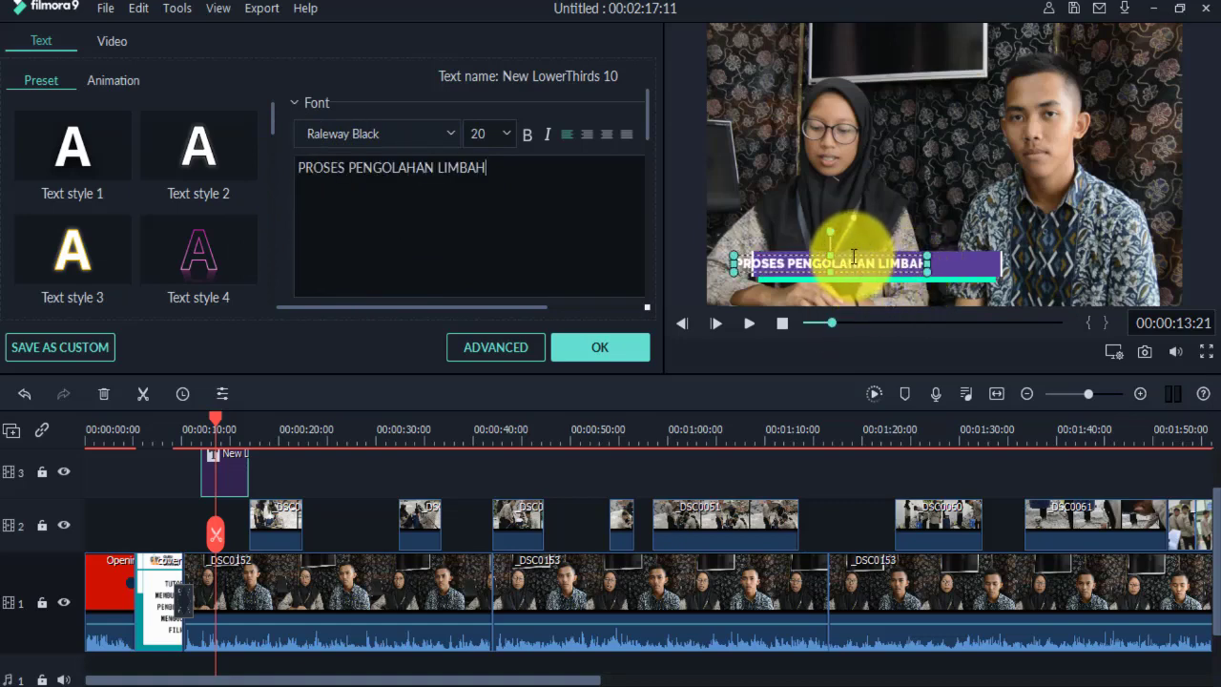
Reposition the lower third's text to start inside the purple bar and close the editing settings.
{"action": "mouse_move", "coordinate": [851, 254]}
{"action": "left_mouse_down"}
{"action": "mouse_move", "coordinate": [866, 244]}
{"action": "mouse_move", "coordinate": [873, 261]}
{"action": "left_mouse_up"}
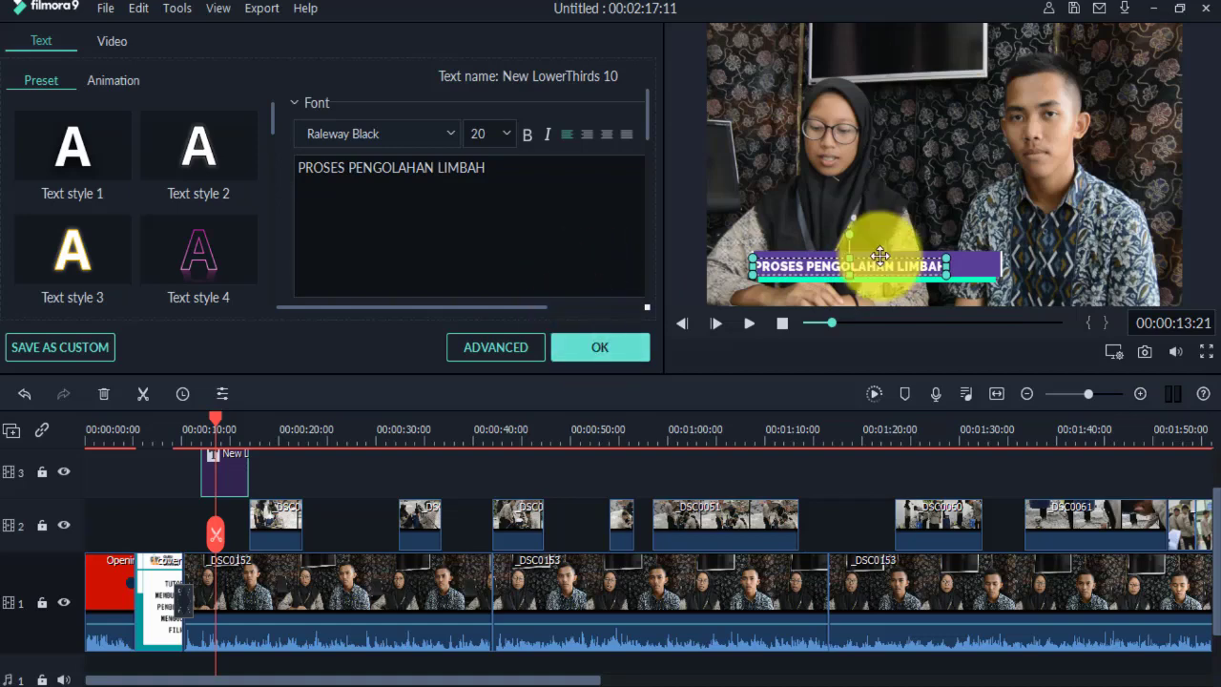
{"action": "left_click", "coordinate": [885, 281]}
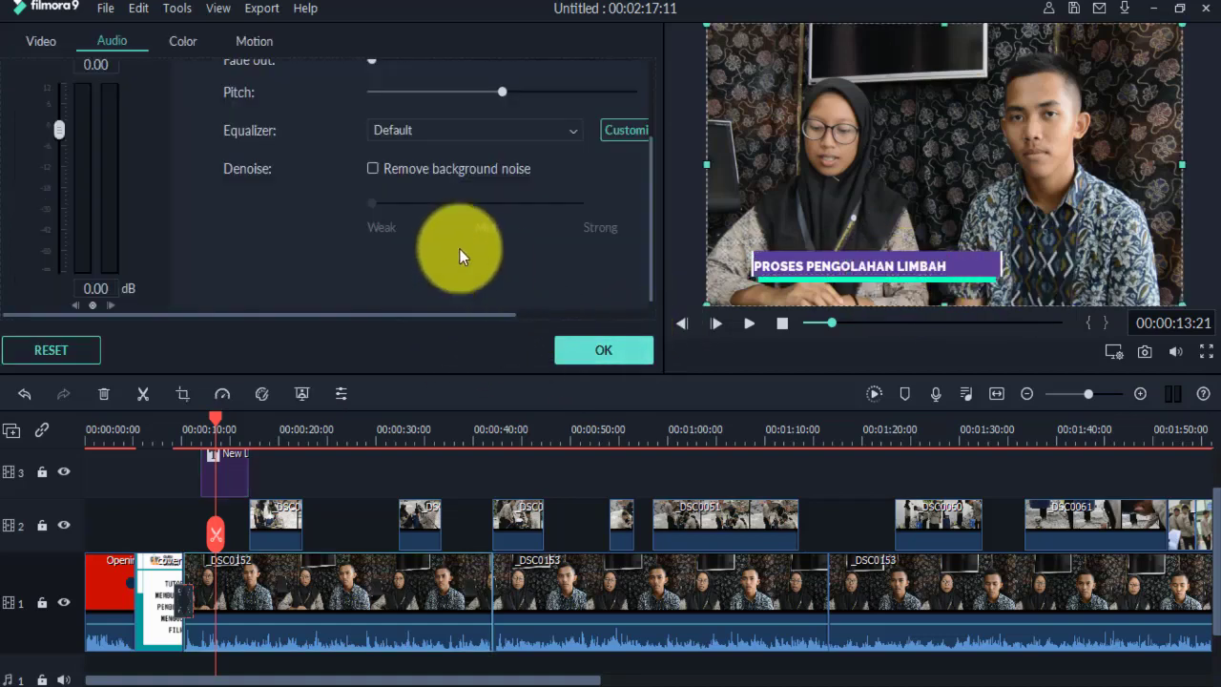
{"action": "scroll", "coordinate": [295, 230], "scroll_direction": "up", "scroll_amount": 3}
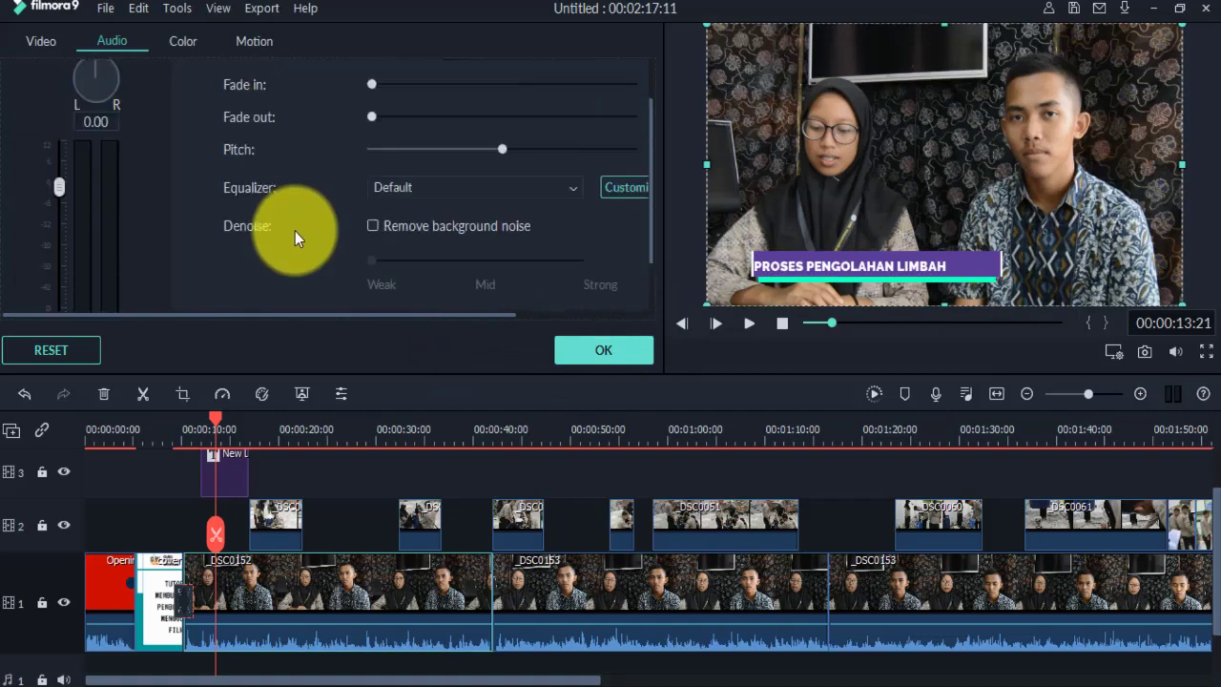
{"action": "left_click", "coordinate": [598, 347]}
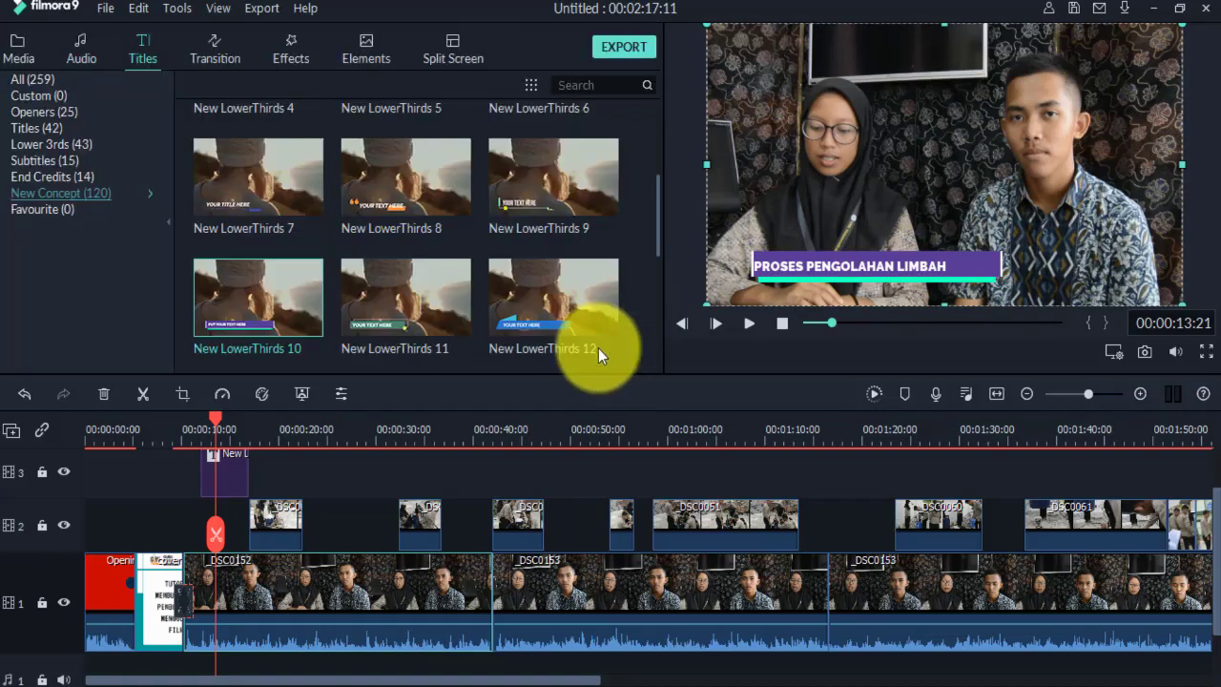
Play the edited lower third from the cover image into the first overlay clip.
{"action": "left_click", "coordinate": [165, 431]}
{"action": "key", "text": "space"}
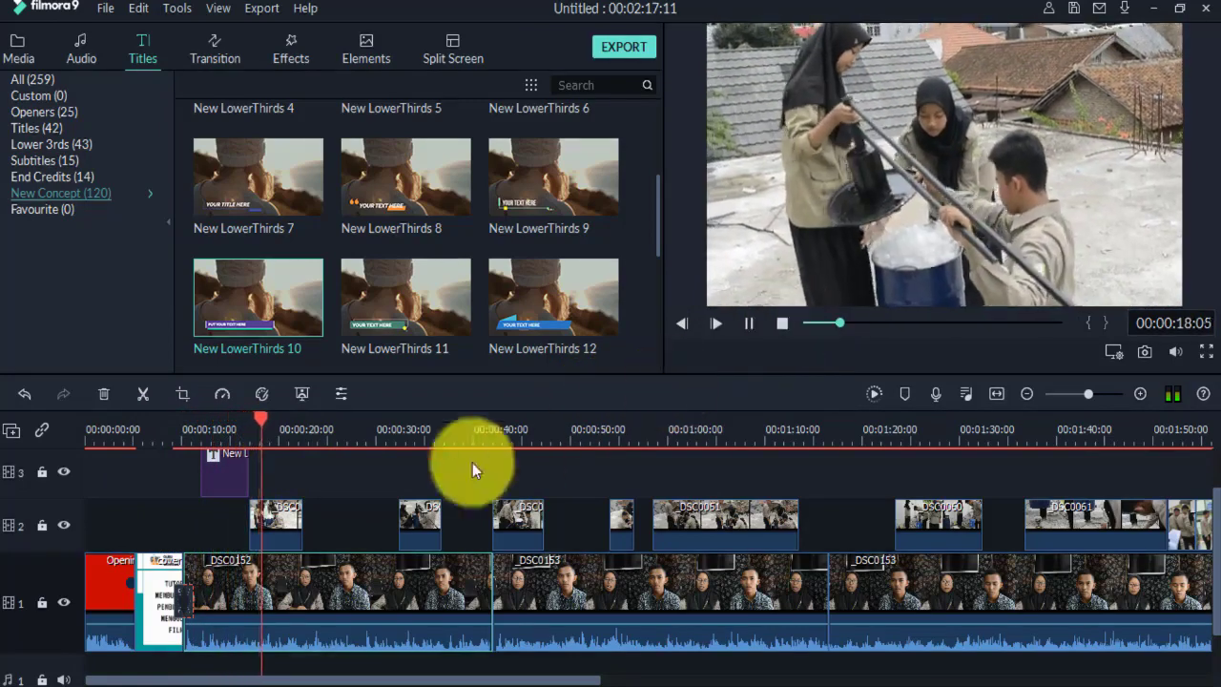
{"action": "left_click", "coordinate": [225, 443]}
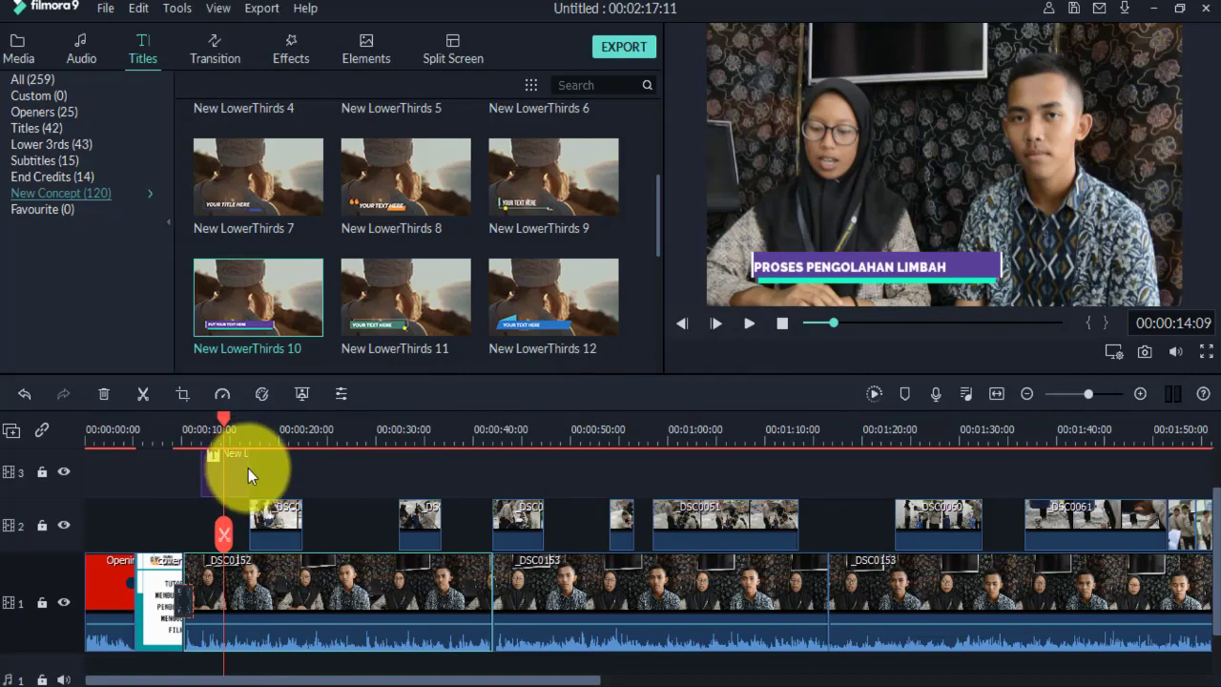
Extend the lower-third title to the end of the first overlay clip and play the lengthened section.
{"action": "scroll", "coordinate": [248, 468], "scroll_direction": "up", "scroll_amount": 1}
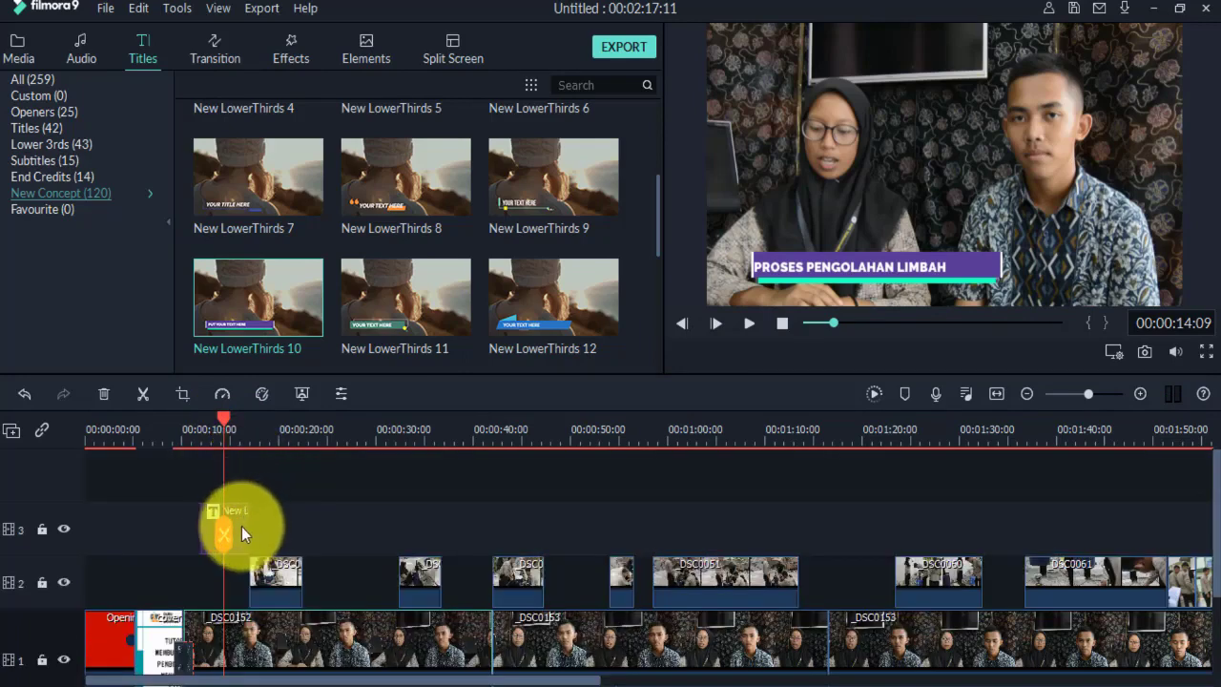
{"action": "left_click", "coordinate": [244, 534]}
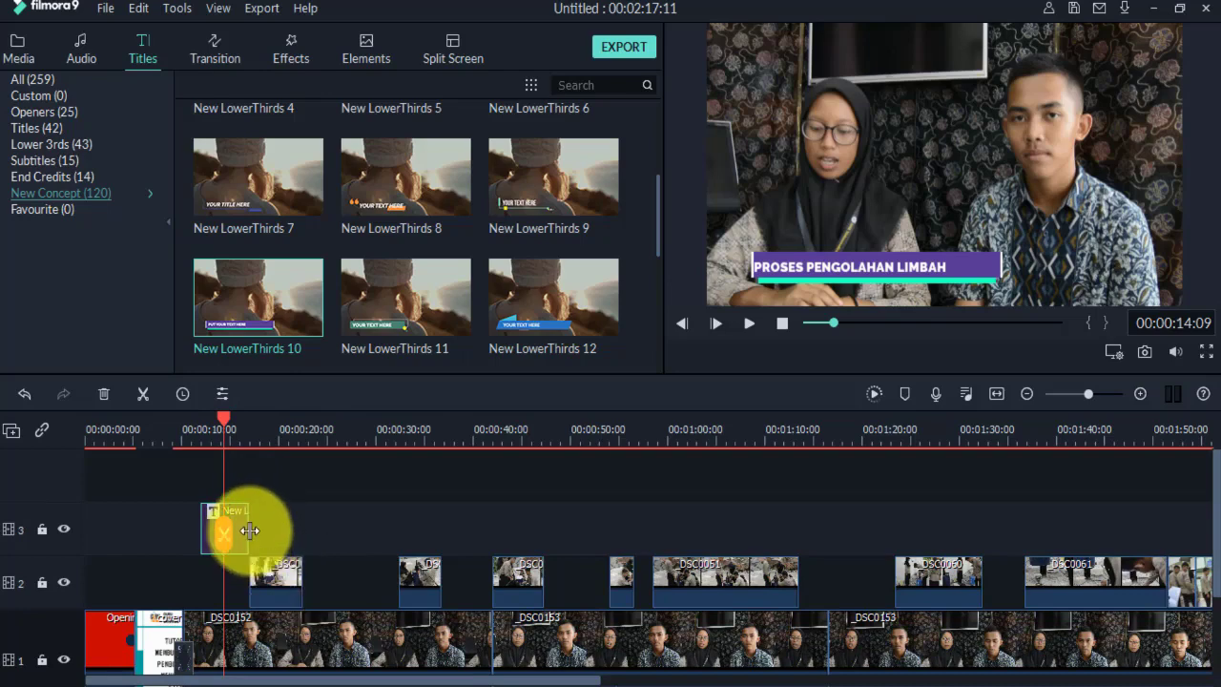
{"action": "left_click_drag", "start_coordinate": [249, 530], "coordinate": [300, 518]}
{"action": "left_click", "coordinate": [240, 431]}
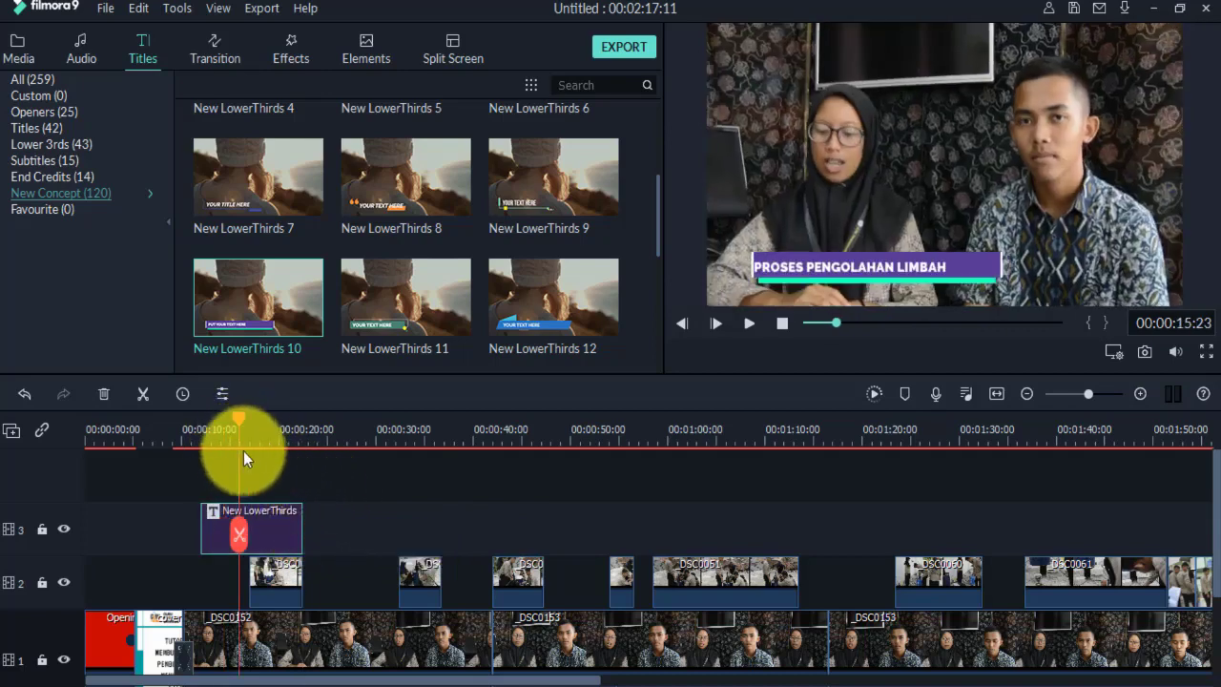
{"action": "key", "text": "space"}
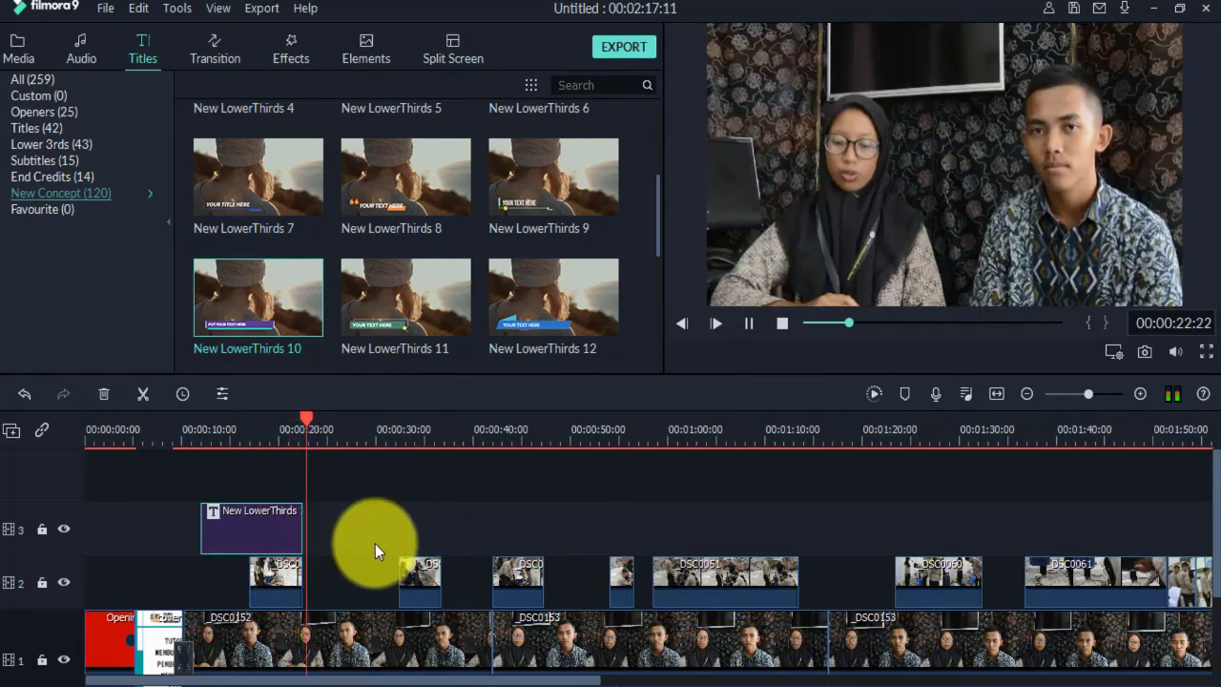
{"action": "key", "text": "space"}
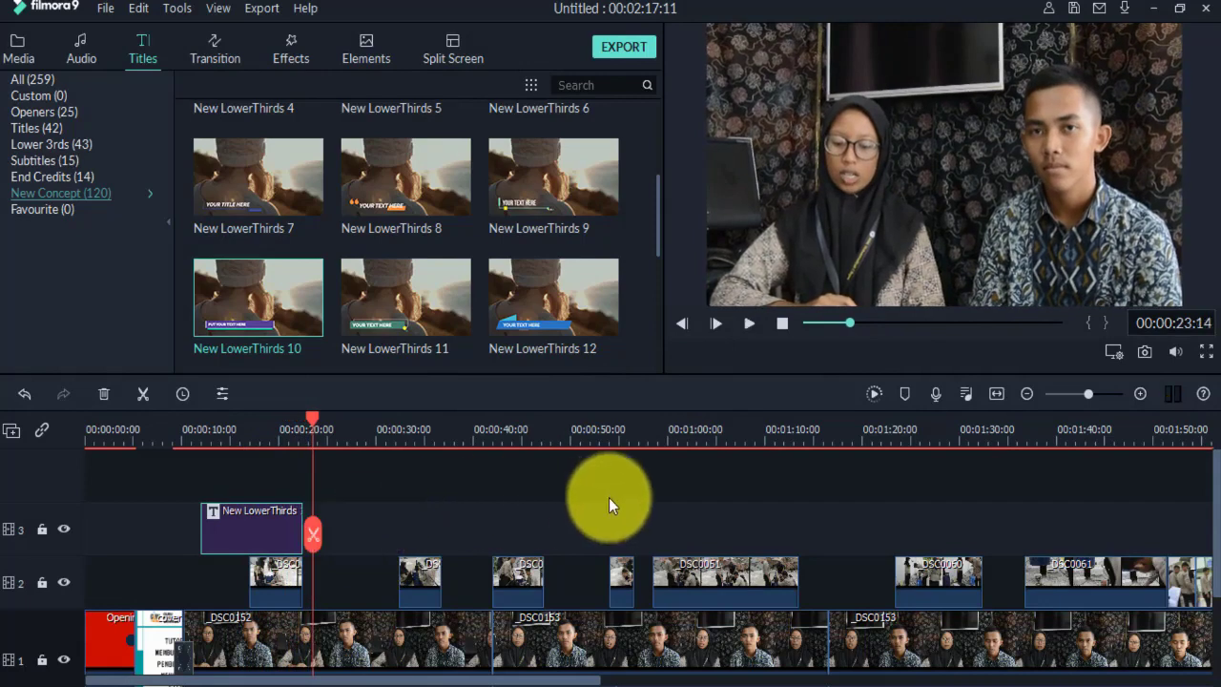
Play the start of the second overlay clip on the second video track.
{"action": "left_click", "coordinate": [370, 483]}
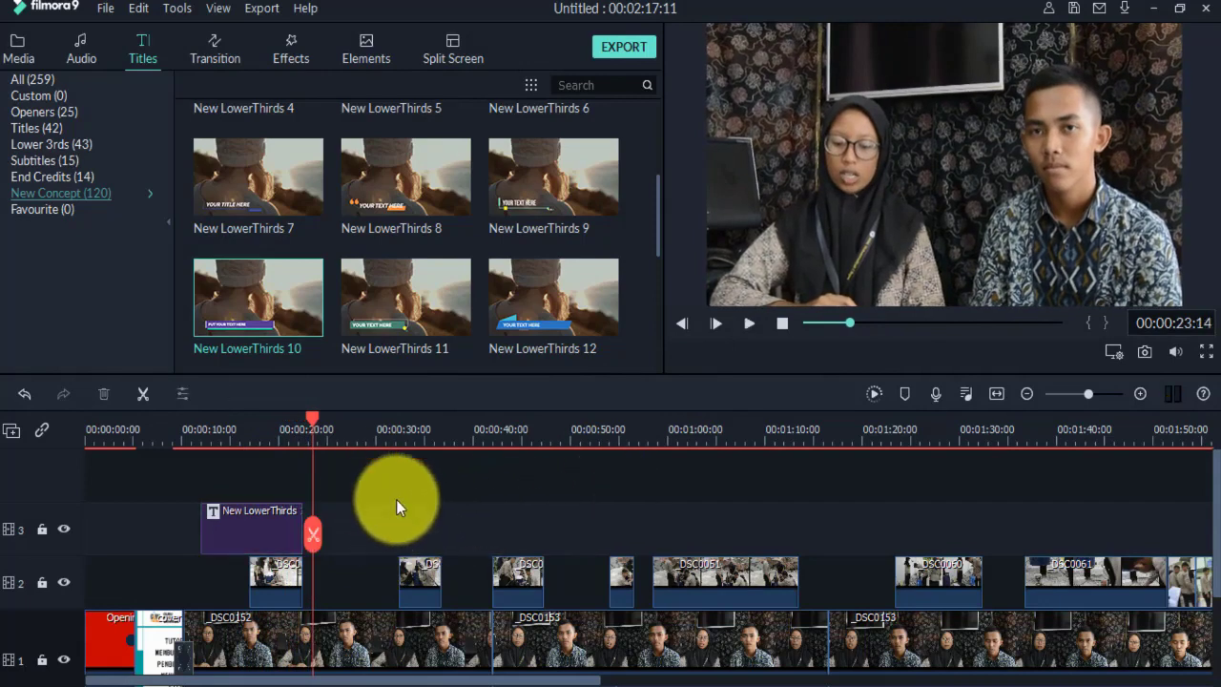
{"action": "left_click", "coordinate": [401, 440]}
{"action": "key", "text": "space"}
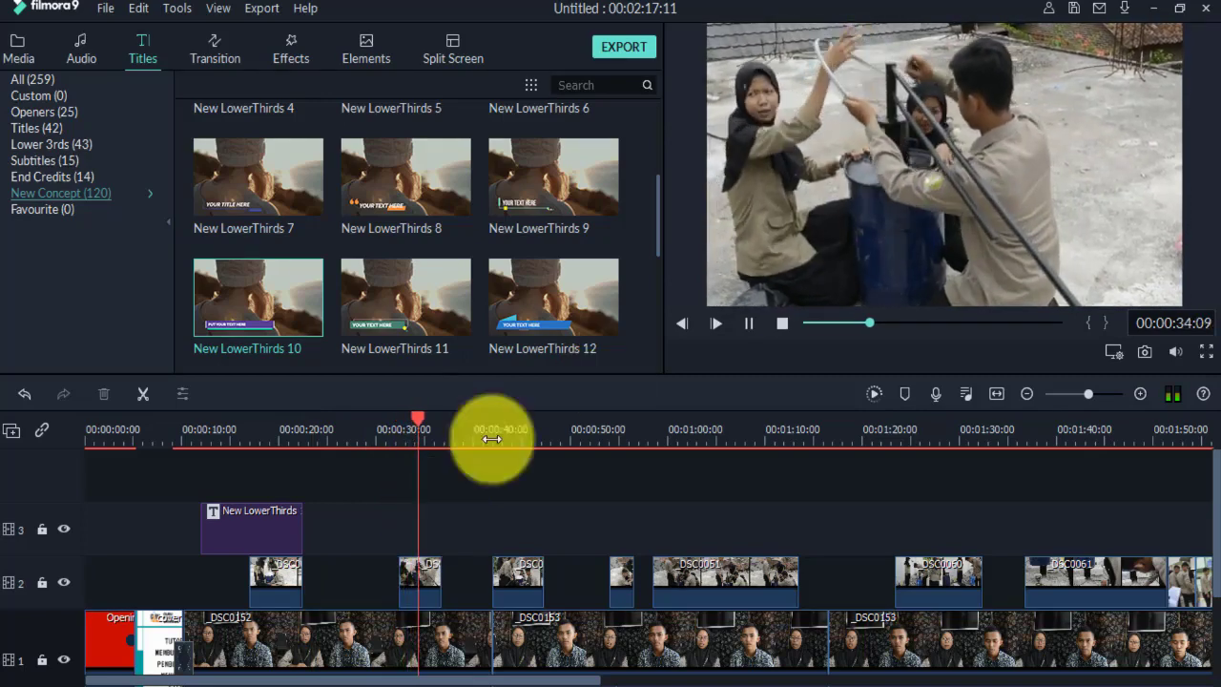
{"action": "key", "text": "space"}
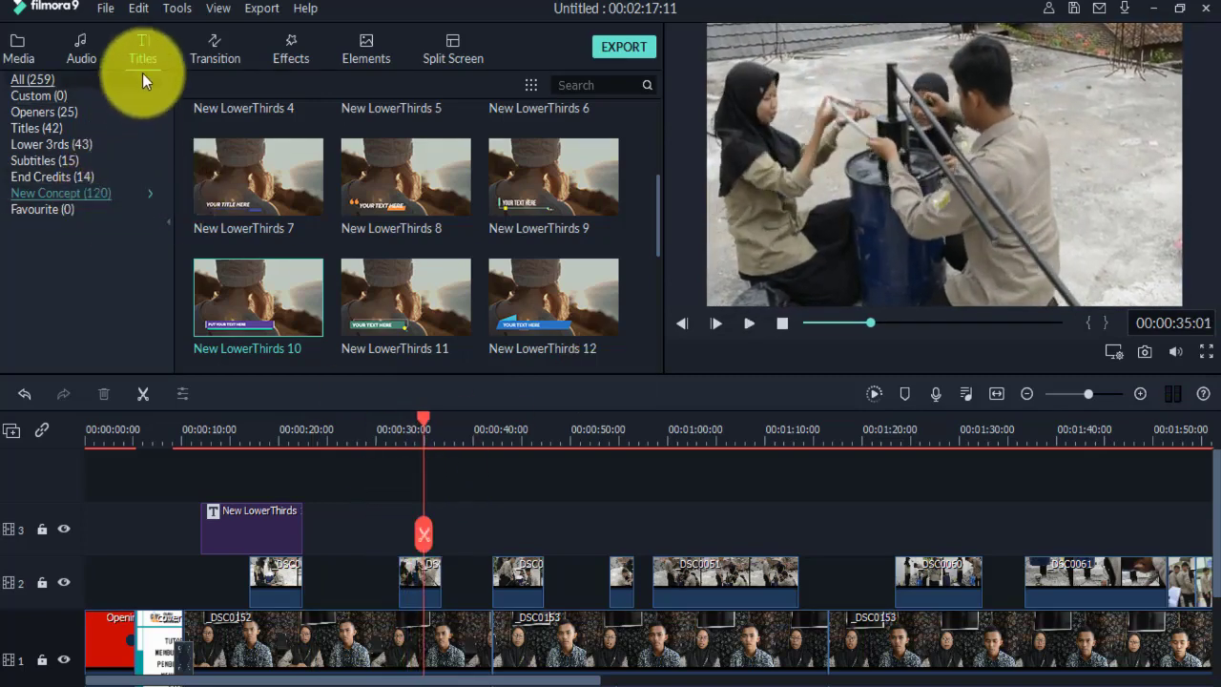
Reopen the New Concept titles and play the lower third from 00:00:16:05 into the first overlay clip.
{"action": "left_click", "coordinate": [61, 206]}
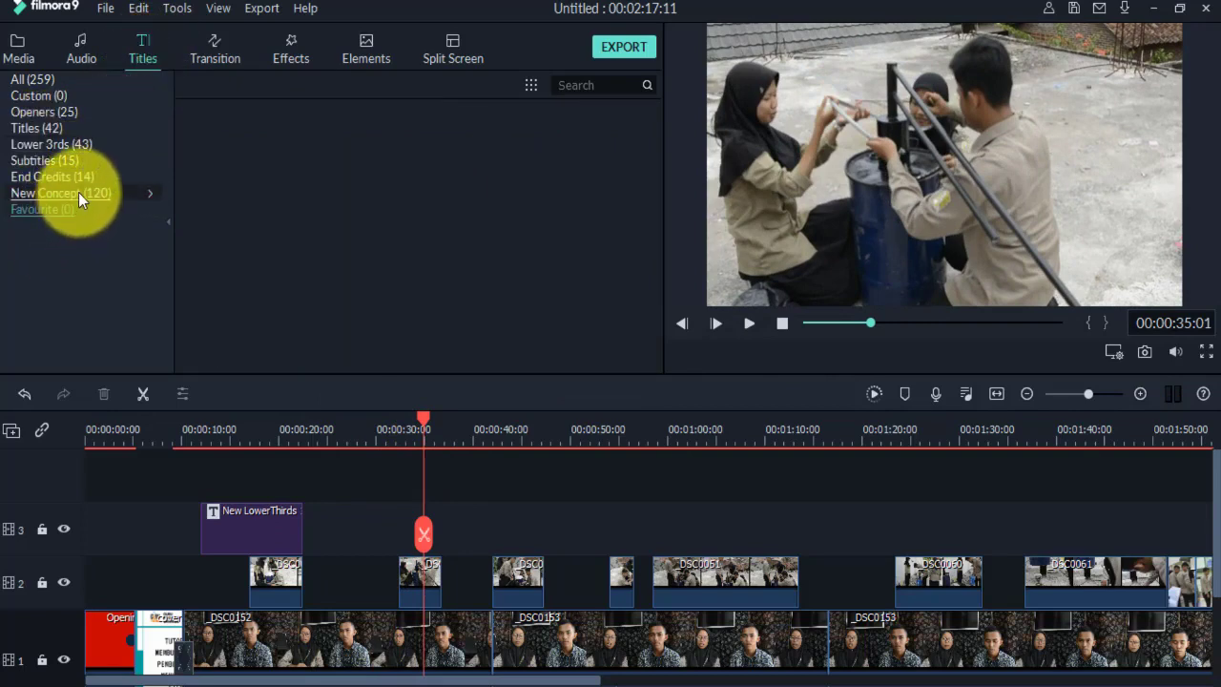
{"action": "left_click", "coordinate": [78, 192]}
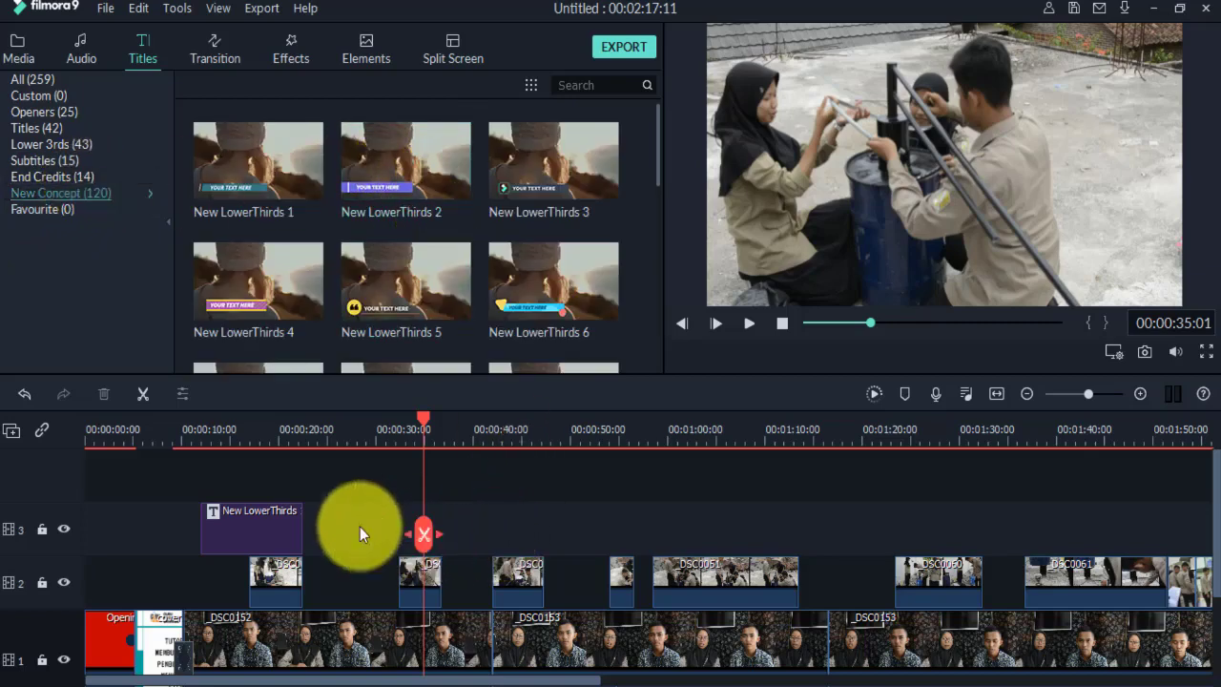
{"action": "left_click", "coordinate": [242, 436]}
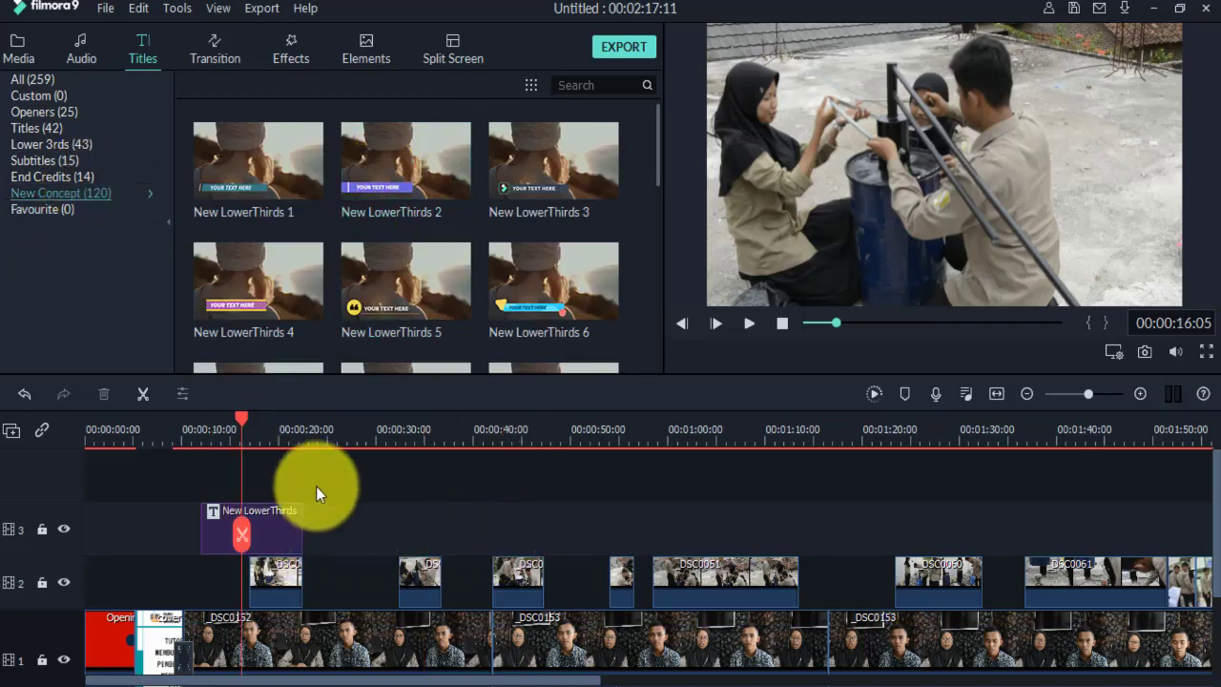
{"action": "key", "text": "space"}
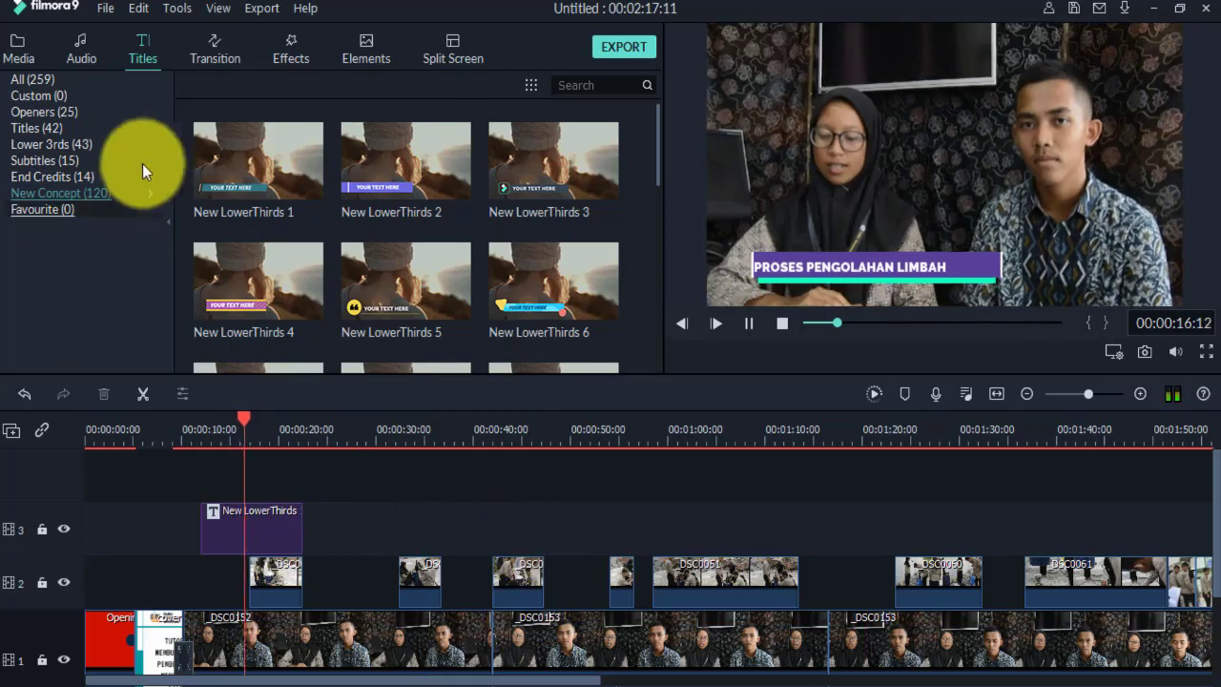
{"action": "key", "text": "space"}
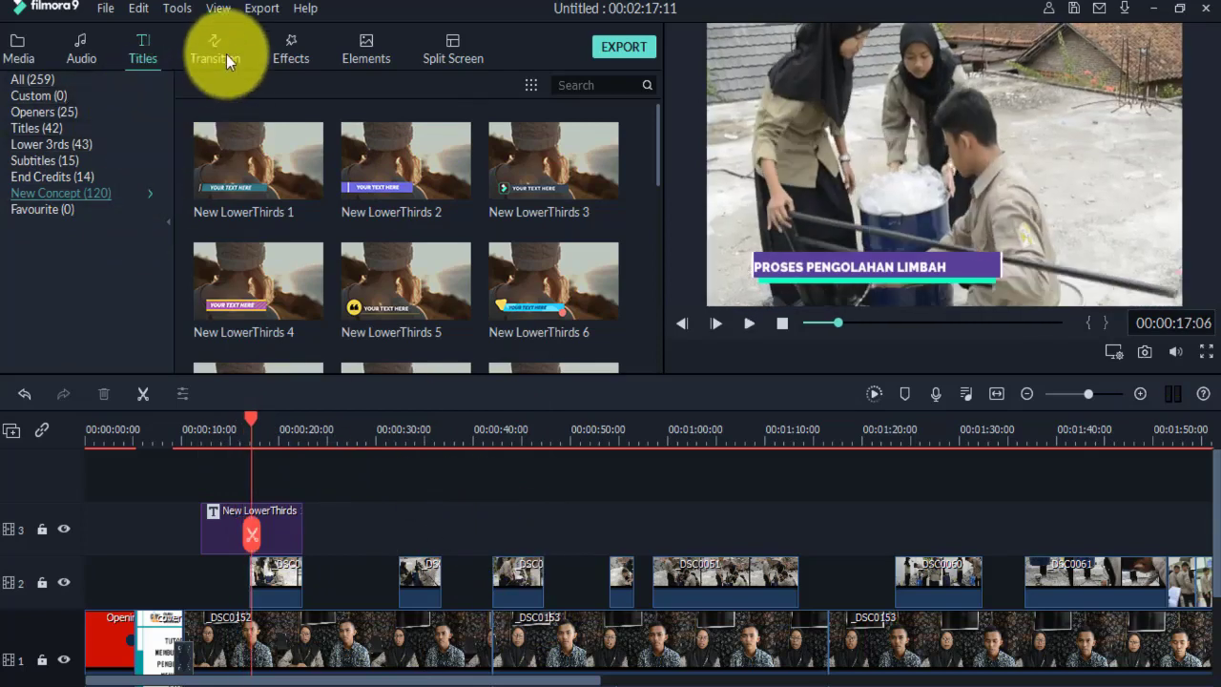
Examine the available effects in the Distortion, Sepia Tone, Common and Old Film categories.
{"action": "left_click", "coordinate": [291, 52]}
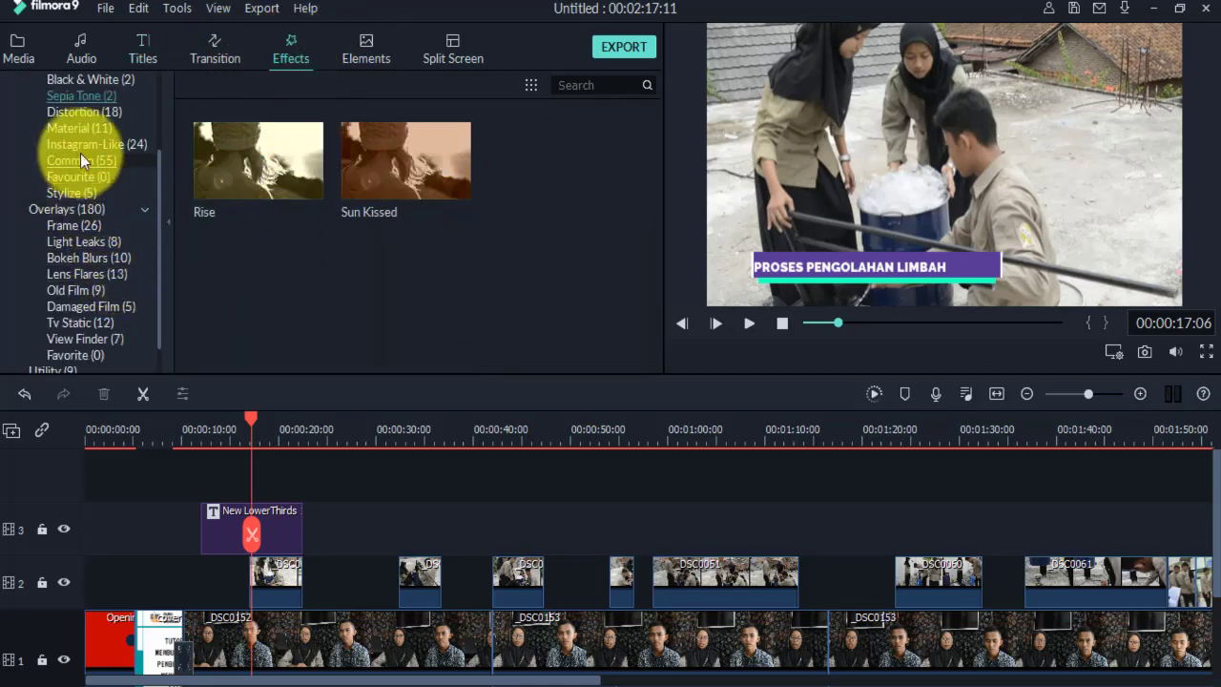
{"action": "left_click", "coordinate": [88, 115]}
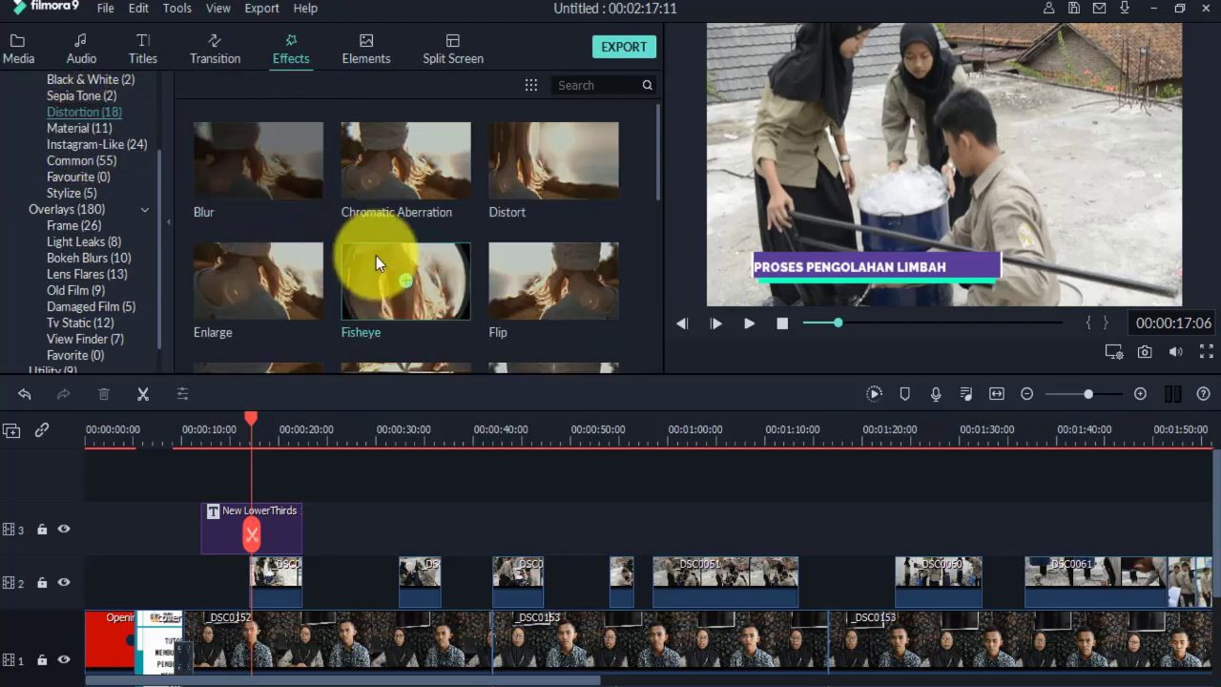
{"action": "left_click", "coordinate": [83, 95]}
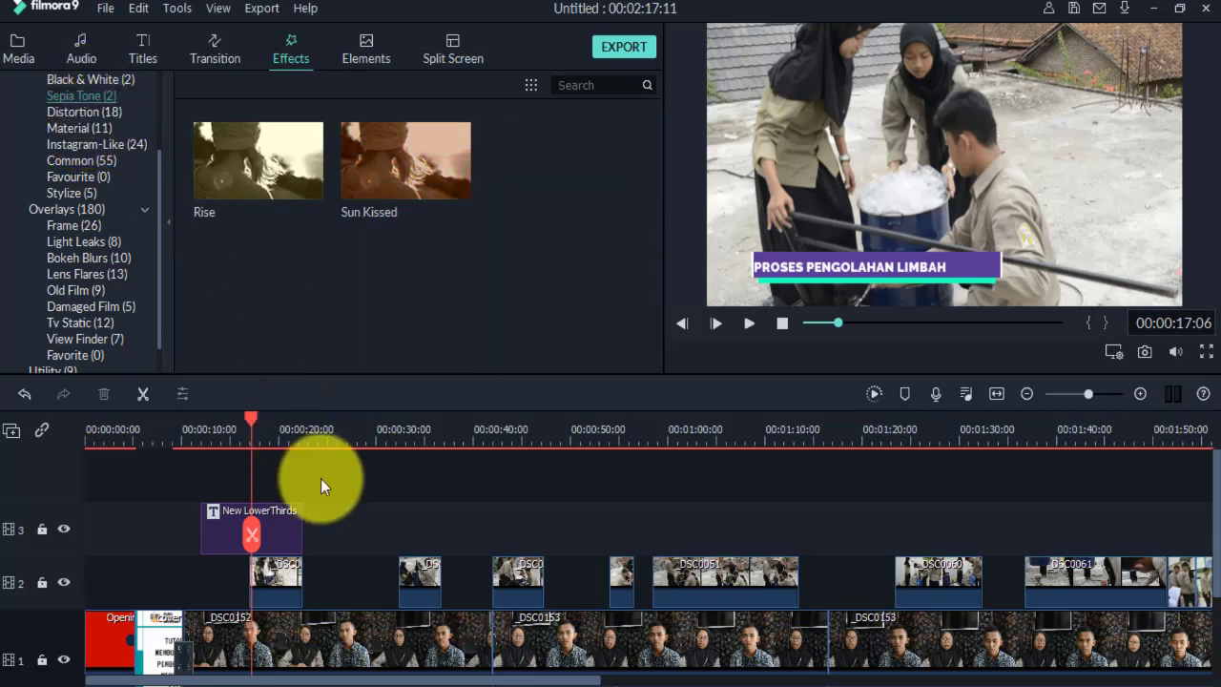
{"action": "scroll", "coordinate": [320, 477], "scroll_direction": "down", "scroll_amount": 1}
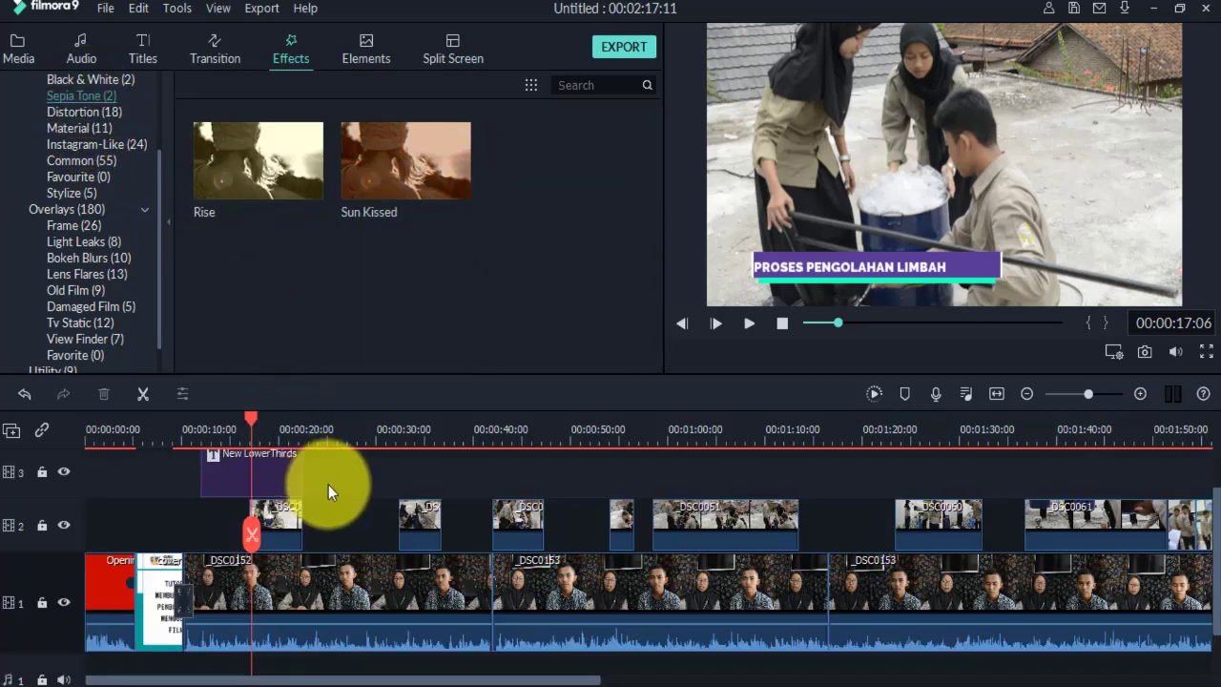
{"action": "scroll", "coordinate": [338, 487], "scroll_direction": "up", "scroll_amount": 1}
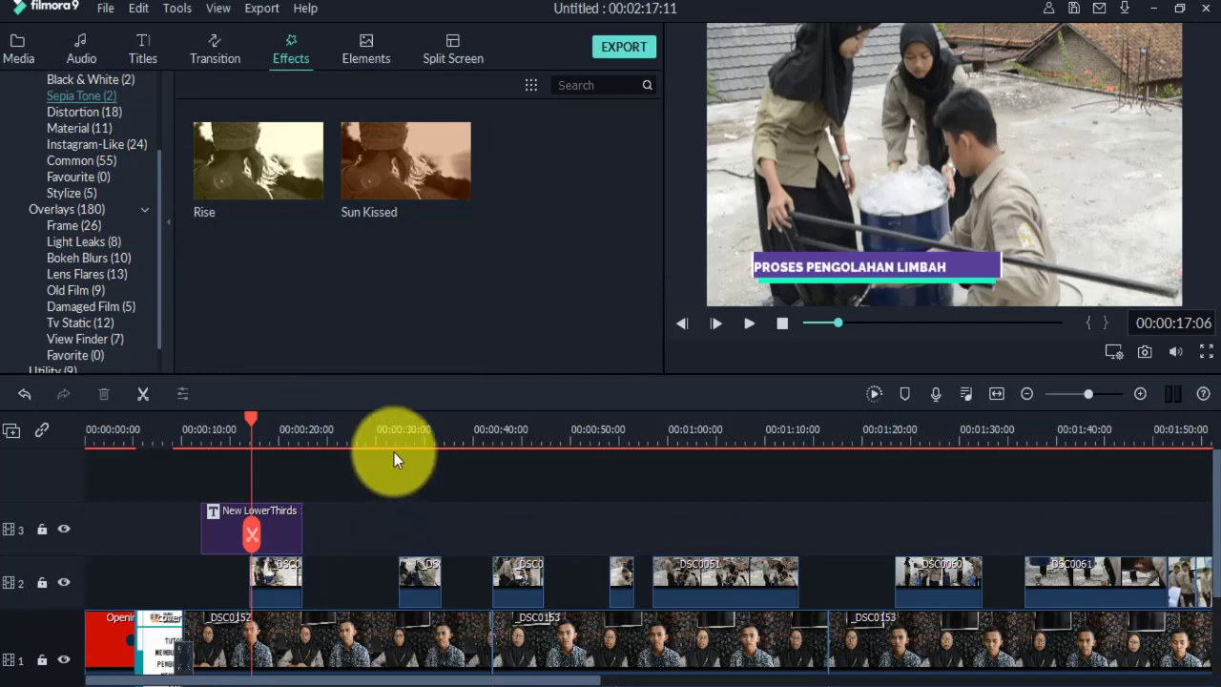
{"action": "left_click", "coordinate": [82, 178]}
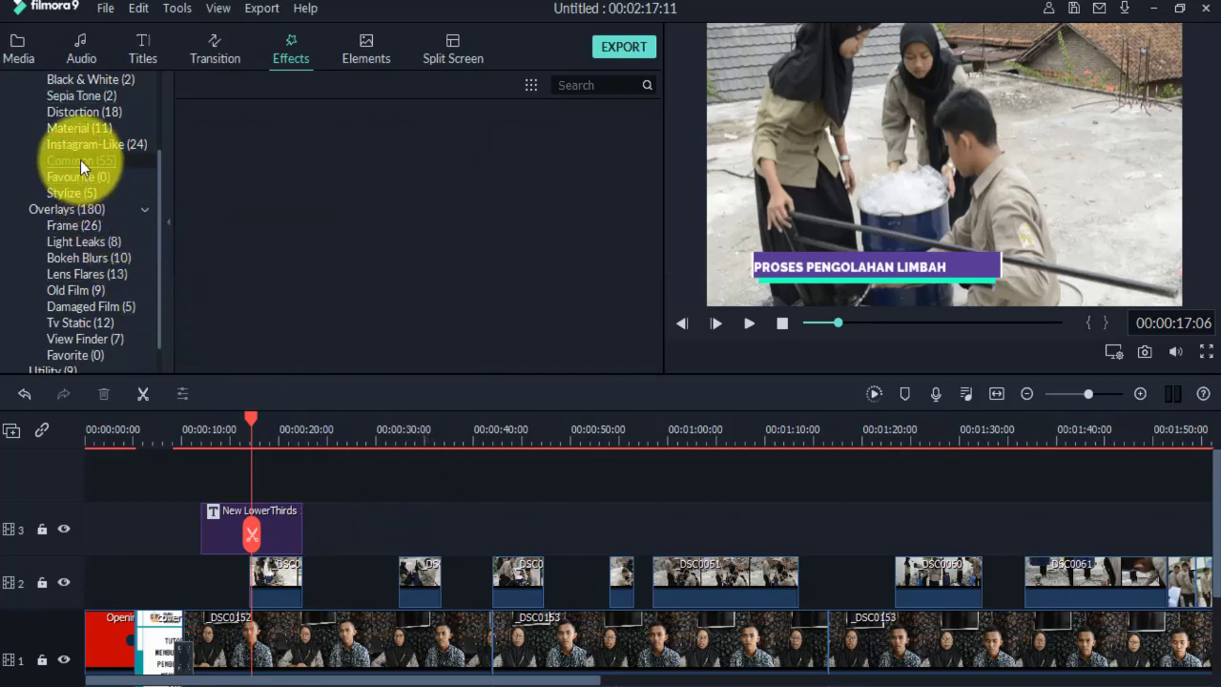
{"action": "left_click", "coordinate": [80, 161]}
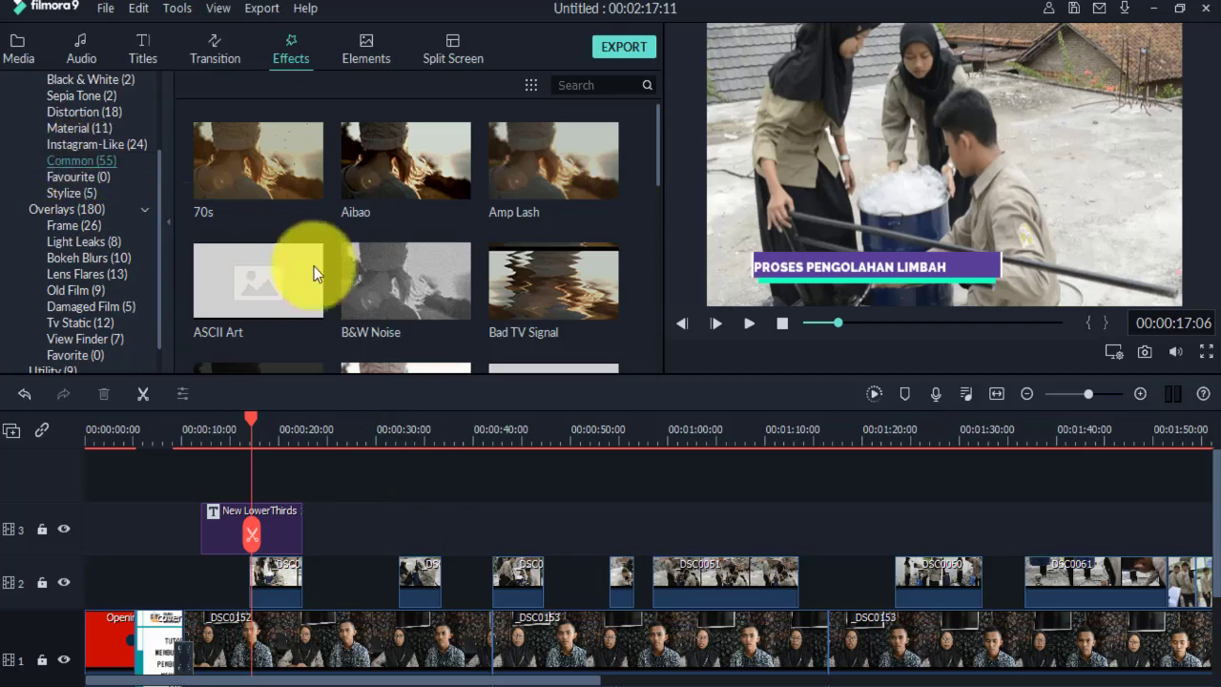
{"action": "left_click", "coordinate": [90, 290]}
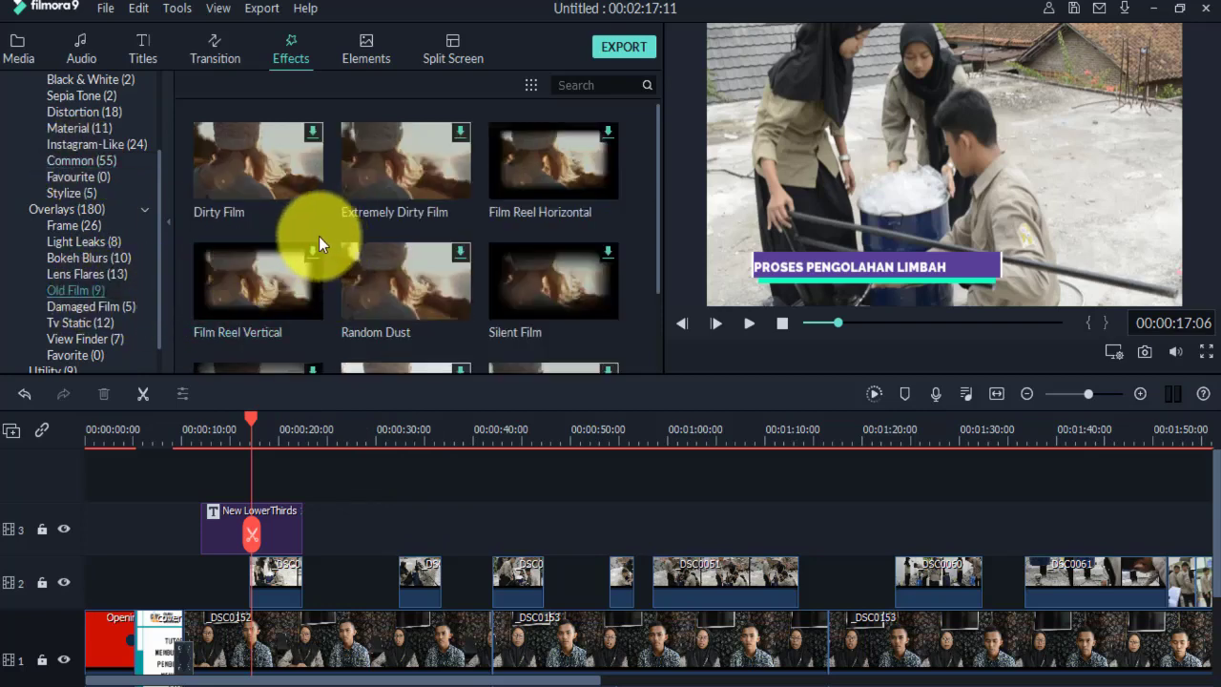
{"action": "scroll", "coordinate": [318, 236], "scroll_direction": "down", "scroll_amount": 2}
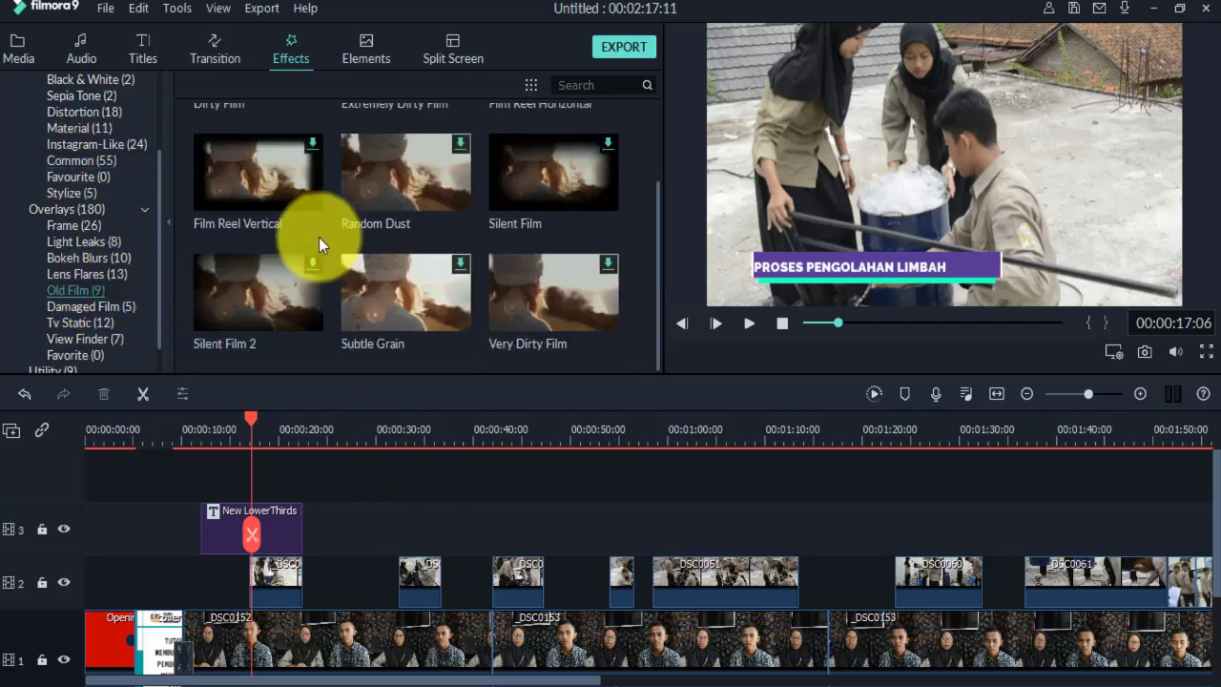
Add the Instagram-Like effect 1977 at 00:00:26:10 in the gap after the first overlay clip on the second video track.
{"action": "left_click", "coordinate": [75, 145]}
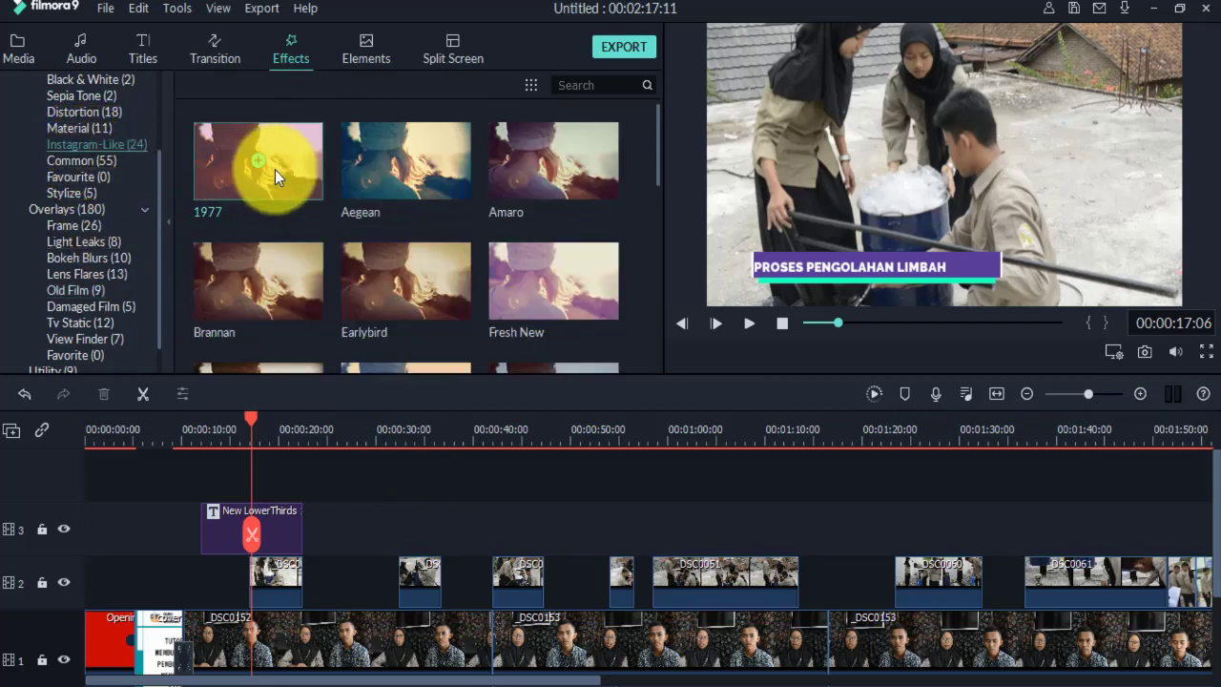
{"action": "left_click", "coordinate": [341, 437]}
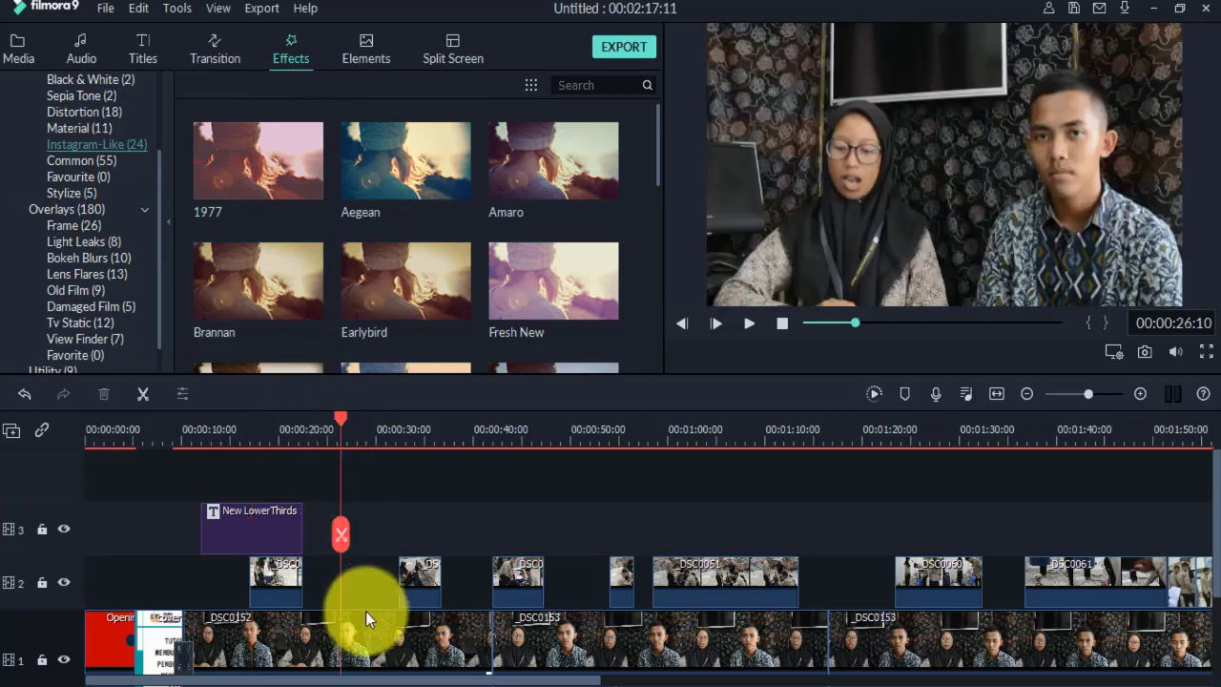
{"action": "left_click", "coordinate": [358, 655]}
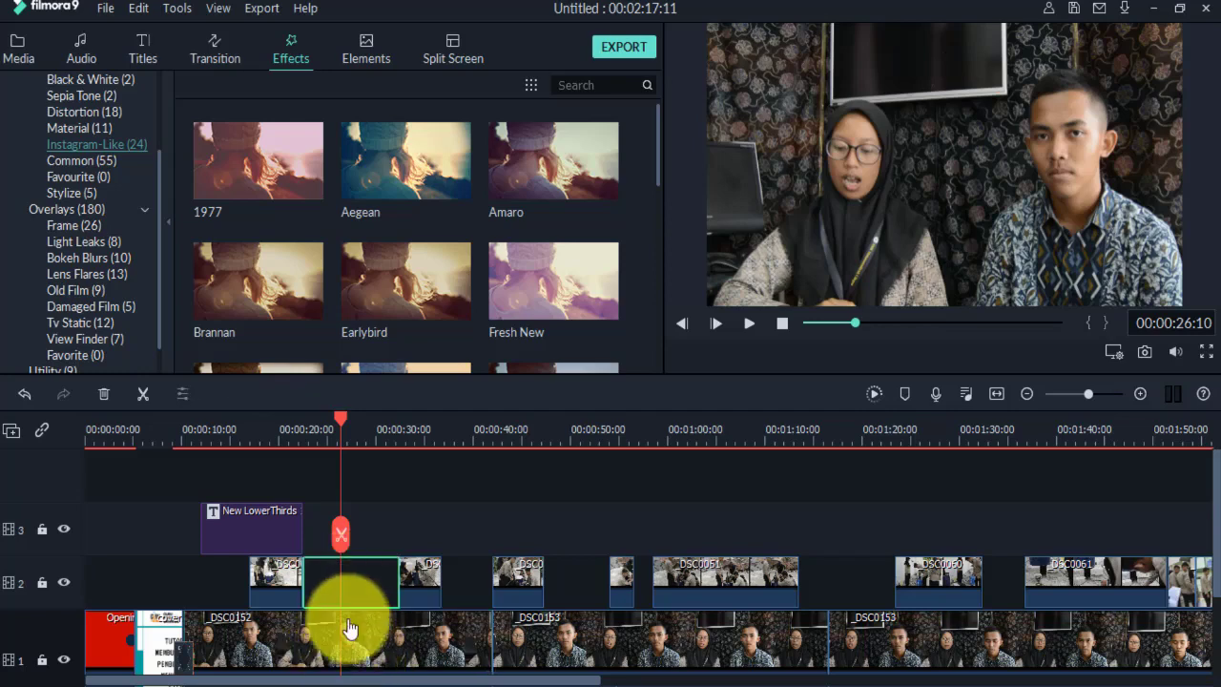
{"action": "left_click", "coordinate": [256, 162]}
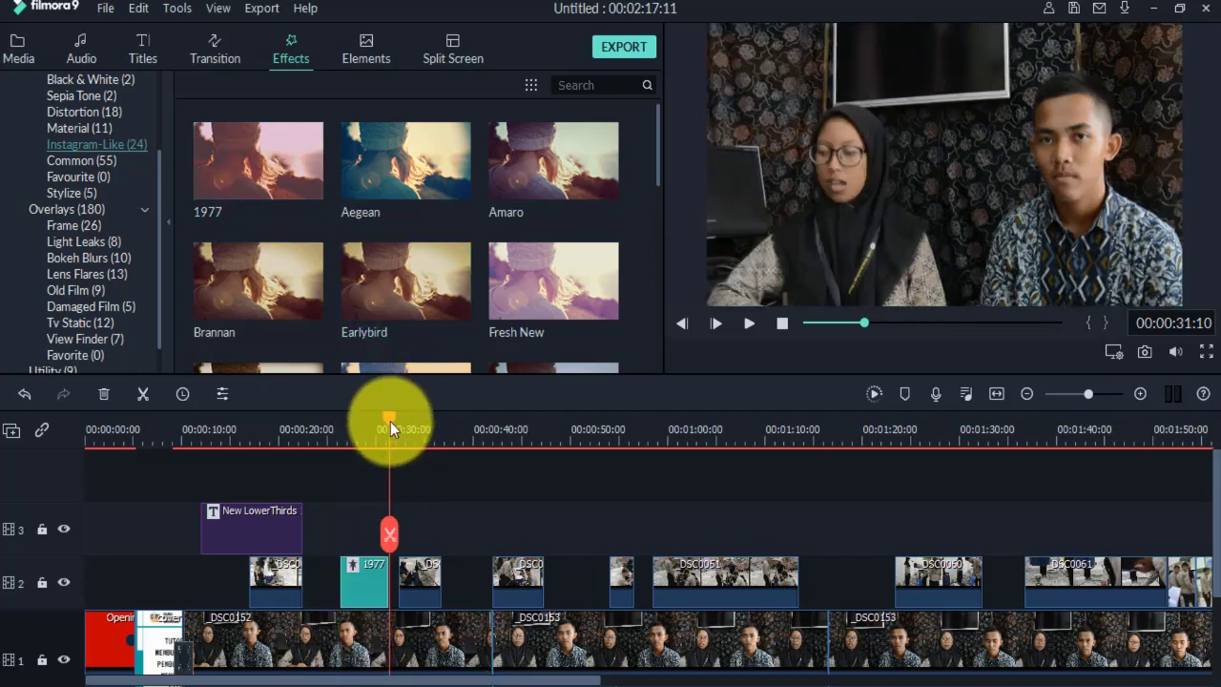
Move the 1977 effect to start at 00:00:25:12 on the second video track and play it from 00:00:24:00.
{"action": "left_click_drag", "start_coordinate": [390, 423], "coordinate": [331, 422]}
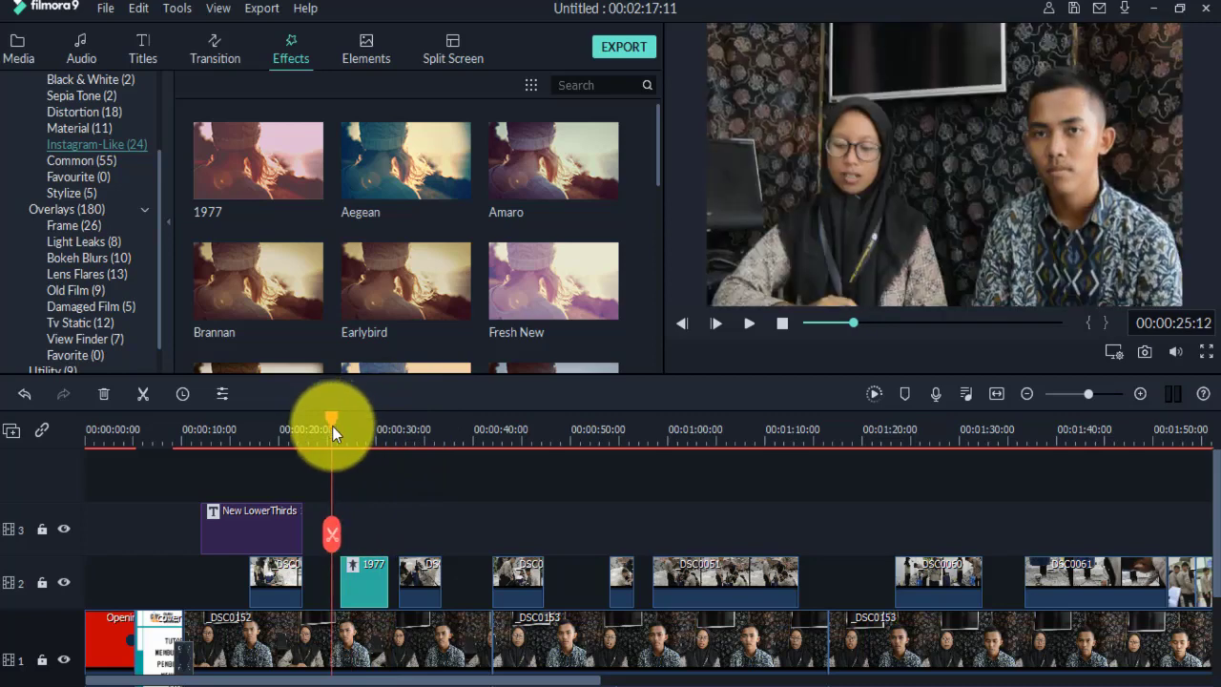
{"action": "left_click", "coordinate": [361, 588]}
{"action": "left_click_drag", "start_coordinate": [361, 587], "coordinate": [345, 585]}
{"action": "left_click_drag", "start_coordinate": [336, 585], "coordinate": [352, 590]}
{"action": "left_click", "coordinate": [318, 435]}
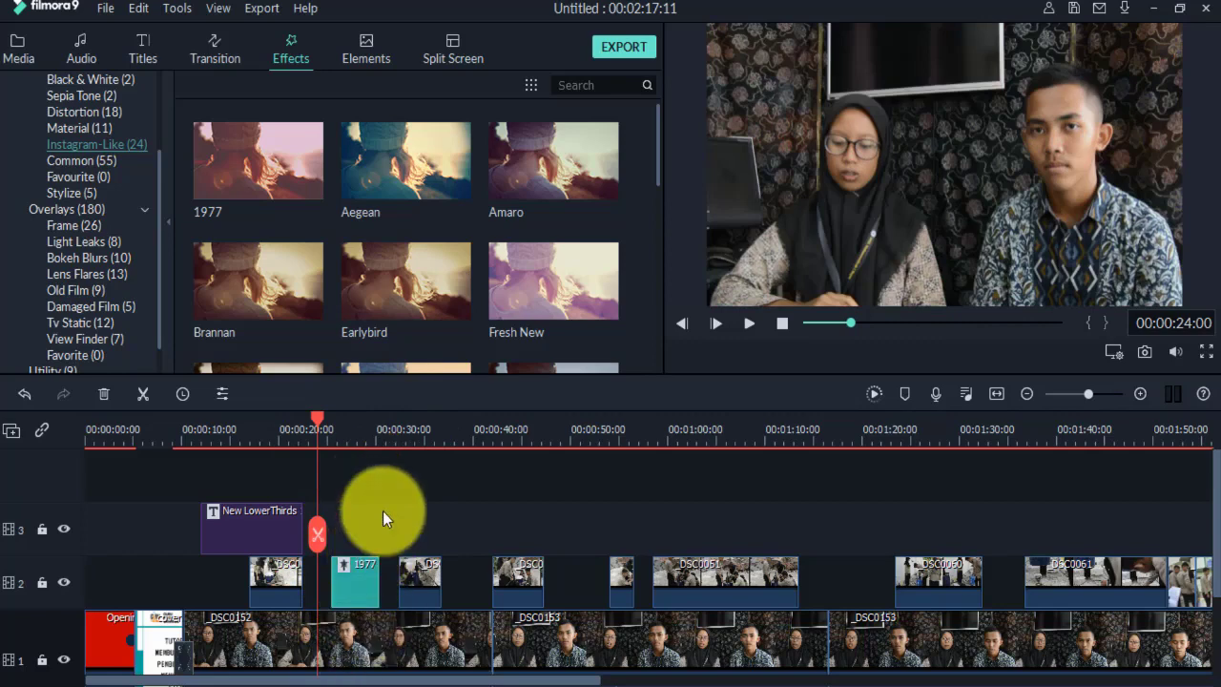
{"action": "key", "text": "space"}
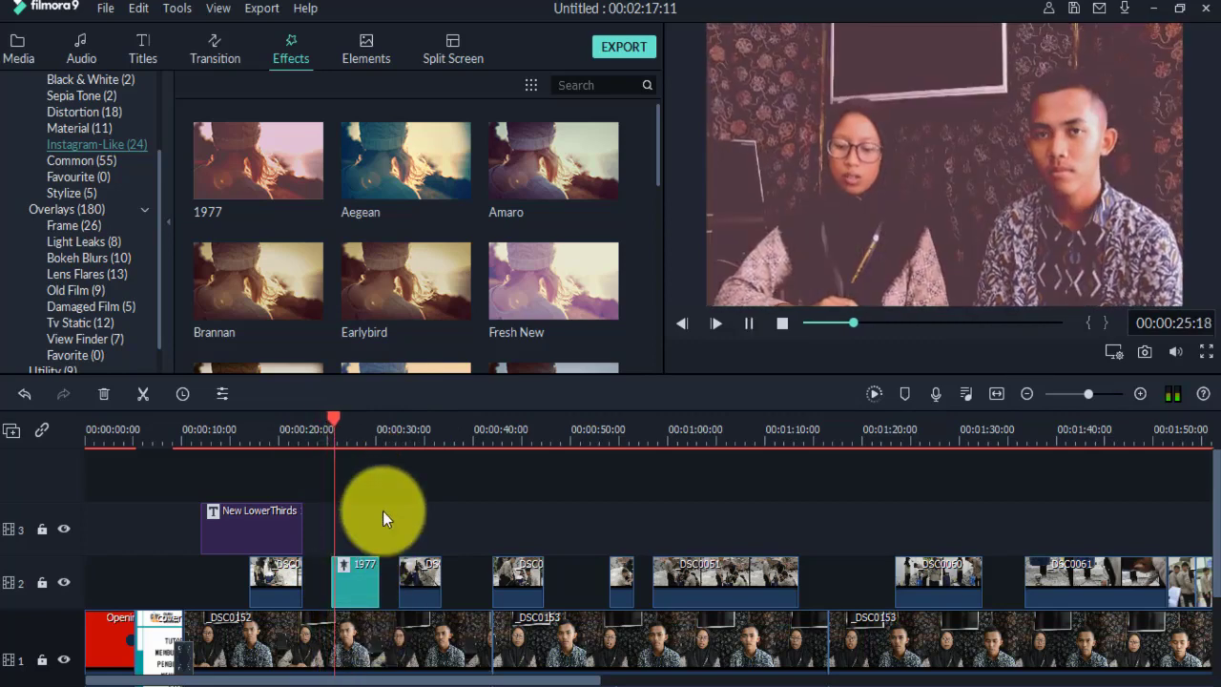
Move the 1977 effect to the third video track directly above the second overlay clip and play that section.
{"action": "left_click", "coordinate": [356, 583]}
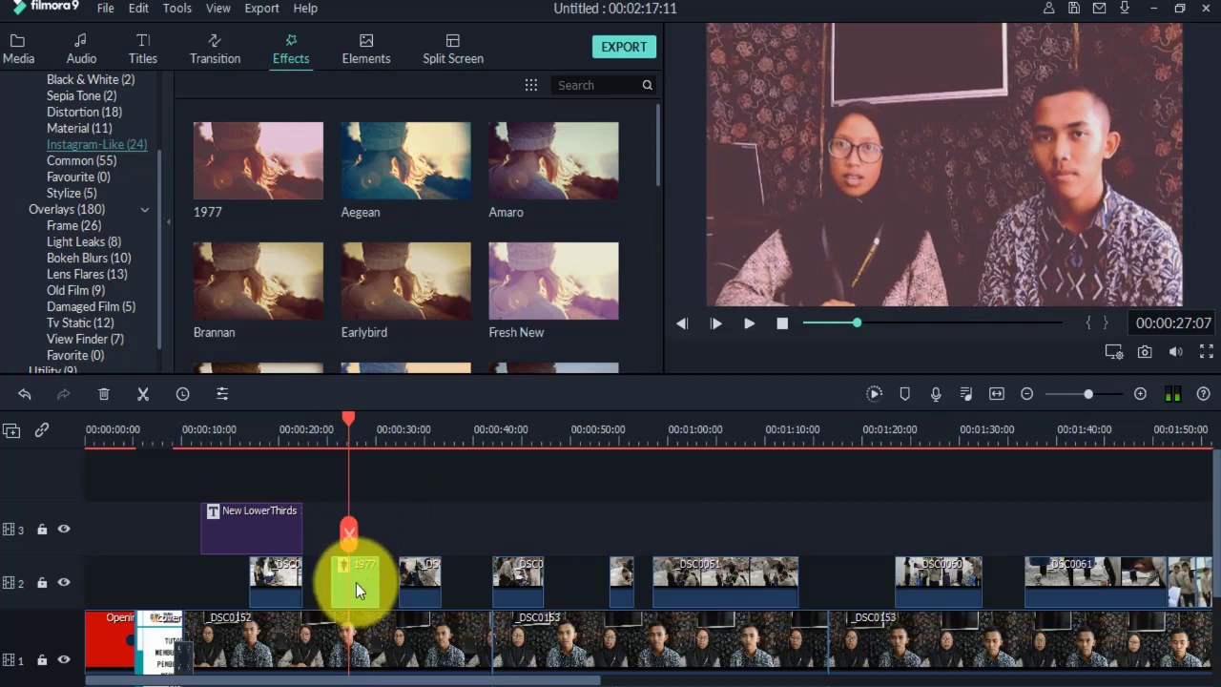
{"action": "left_click_drag", "start_coordinate": [356, 581], "coordinate": [419, 506]}
{"action": "left_click", "coordinate": [386, 437]}
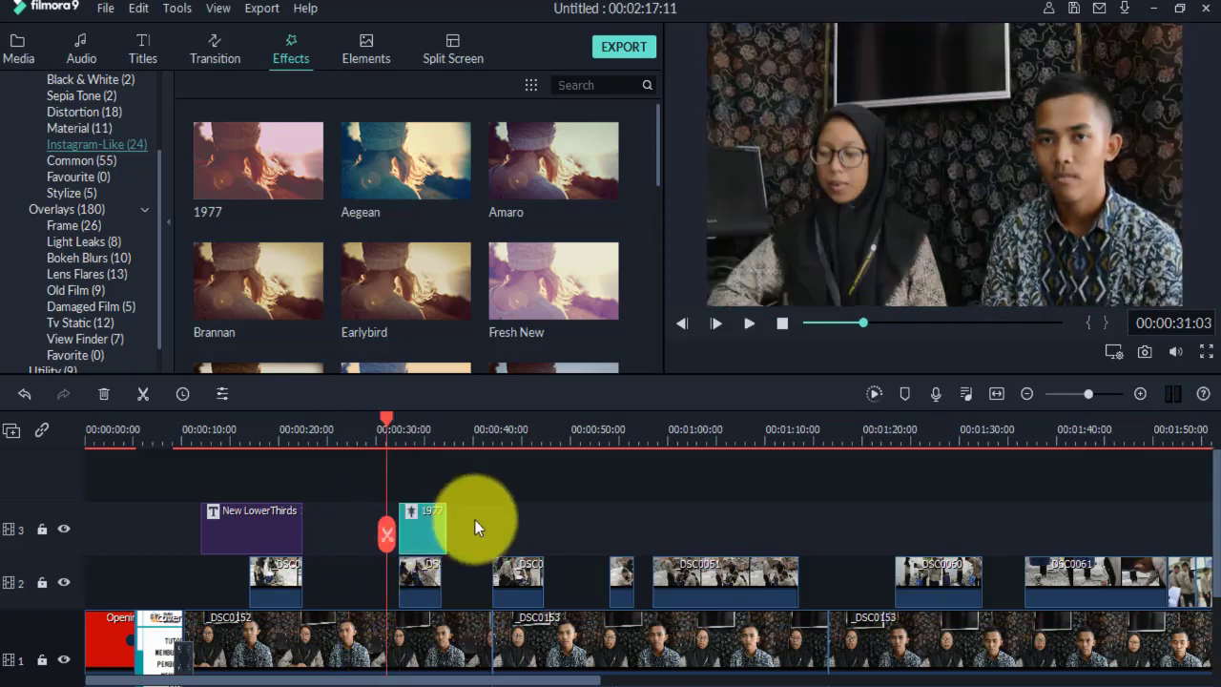
{"action": "key", "text": "space"}
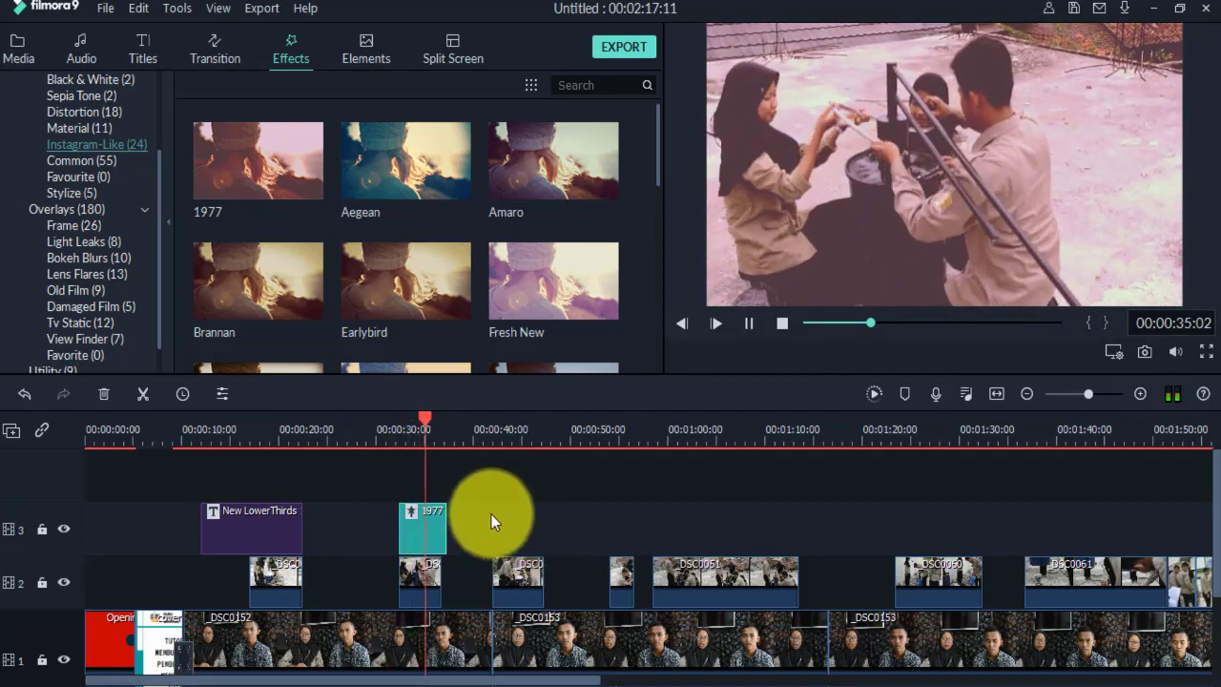
Replace the 1977 effect with the Valencia effect above the second overlay clip and play the section.
{"action": "left_click", "coordinate": [438, 531]}
{"action": "key", "text": "Delete"}
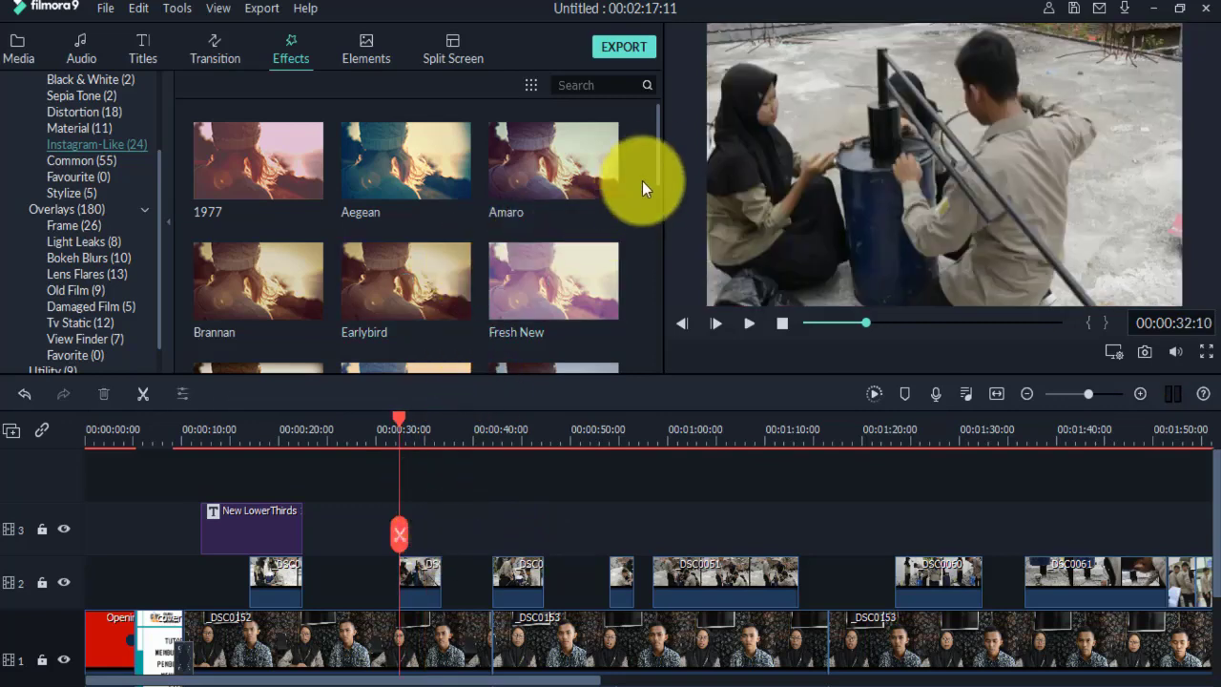
{"action": "left_click_drag", "start_coordinate": [659, 170], "coordinate": [674, 367]}
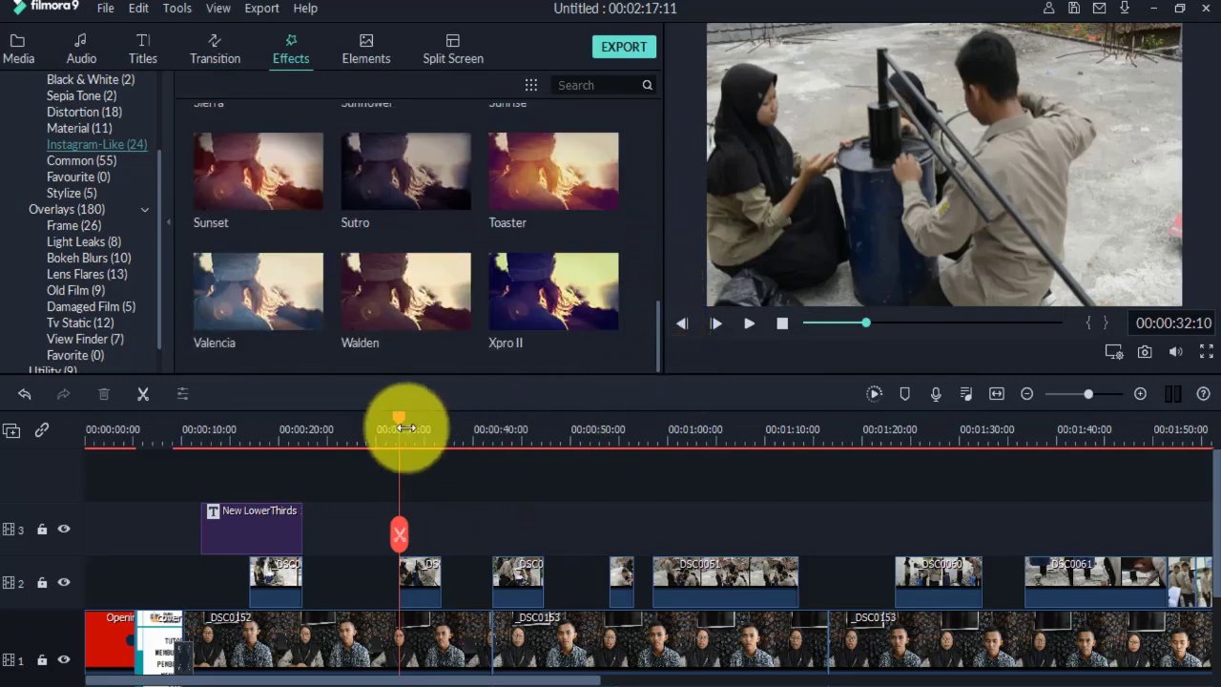
{"action": "left_click_drag", "start_coordinate": [295, 305], "coordinate": [400, 532]}
{"action": "key", "text": "space"}
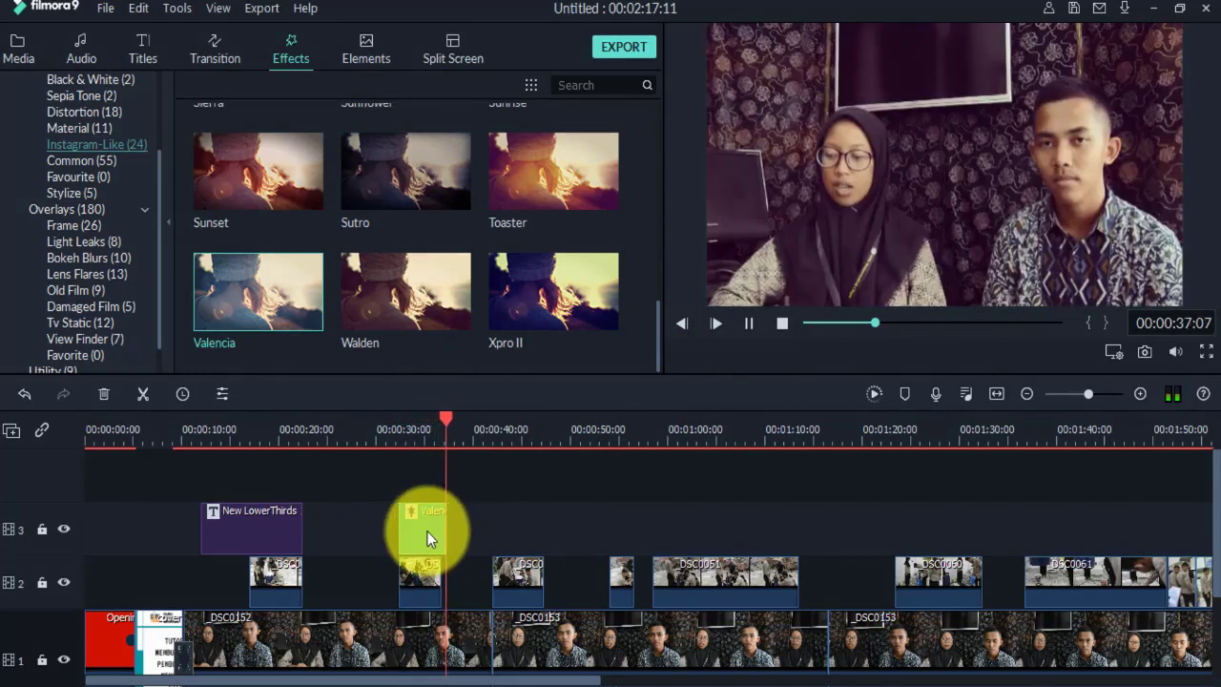
{"action": "left_click", "coordinate": [383, 434]}
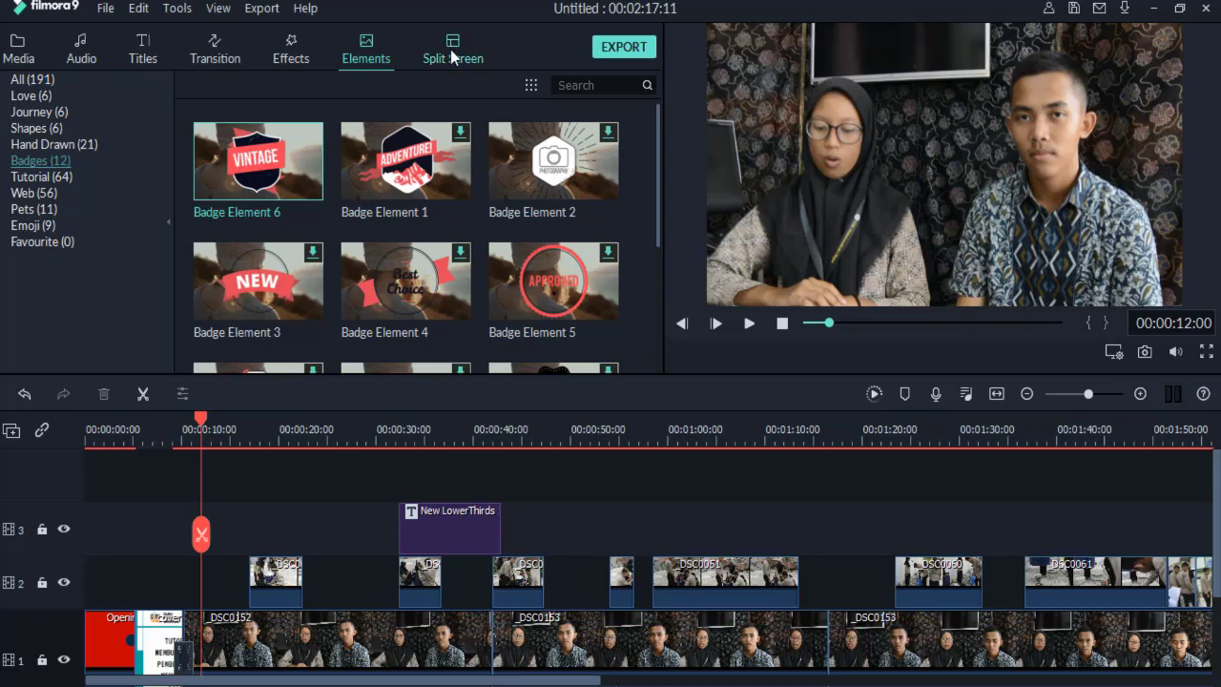
Add the slanted three-pane layout Split Screen 10 to the third video track, ending at the start of the second overlay clip.
{"action": "left_click", "coordinate": [453, 56]}
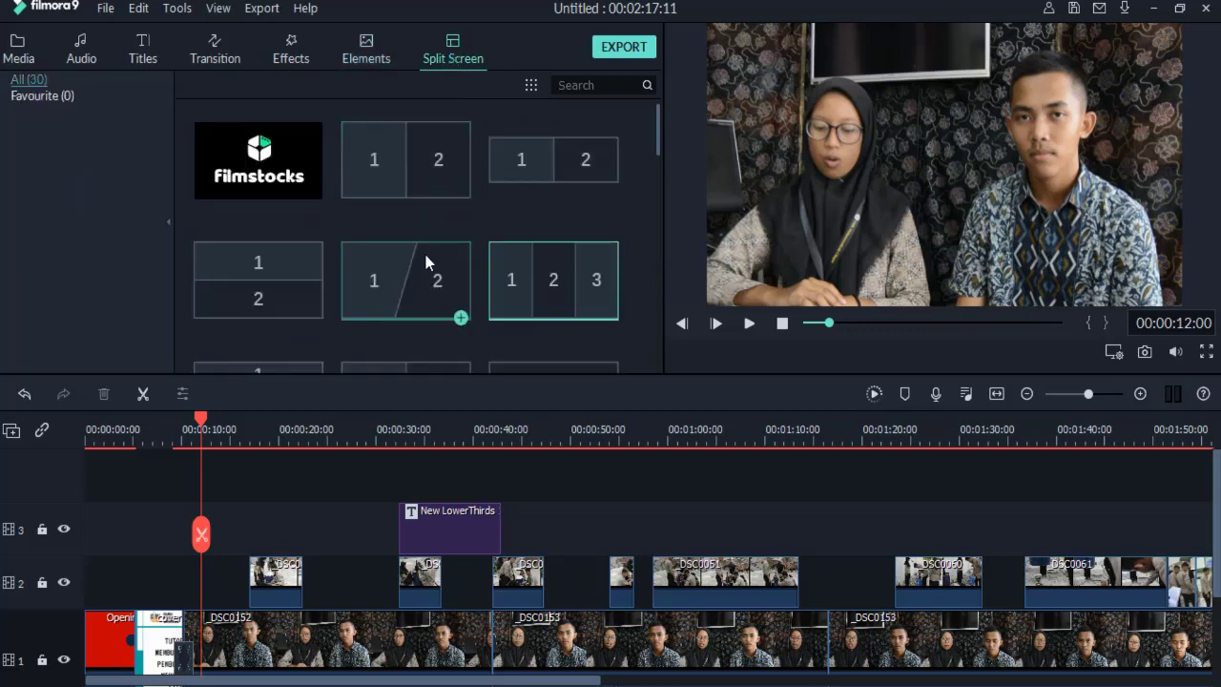
{"action": "scroll", "coordinate": [424, 250], "scroll_direction": "down", "scroll_amount": 3}
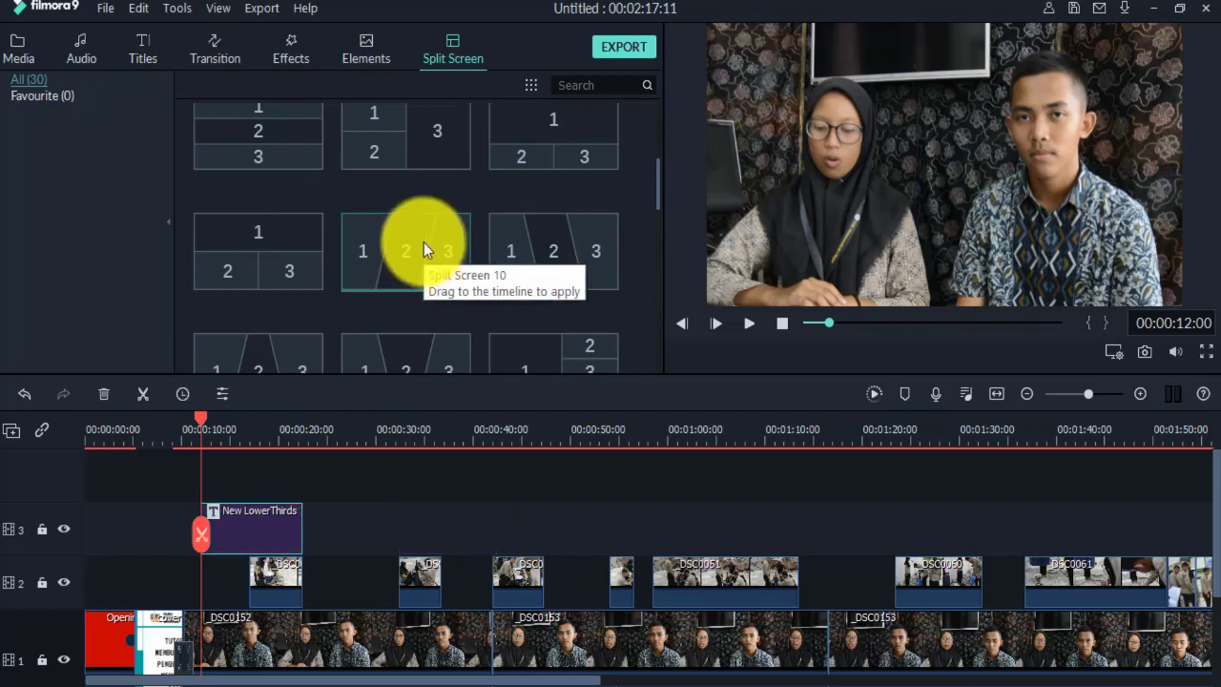
{"action": "left_click_drag", "start_coordinate": [424, 243], "coordinate": [354, 528]}
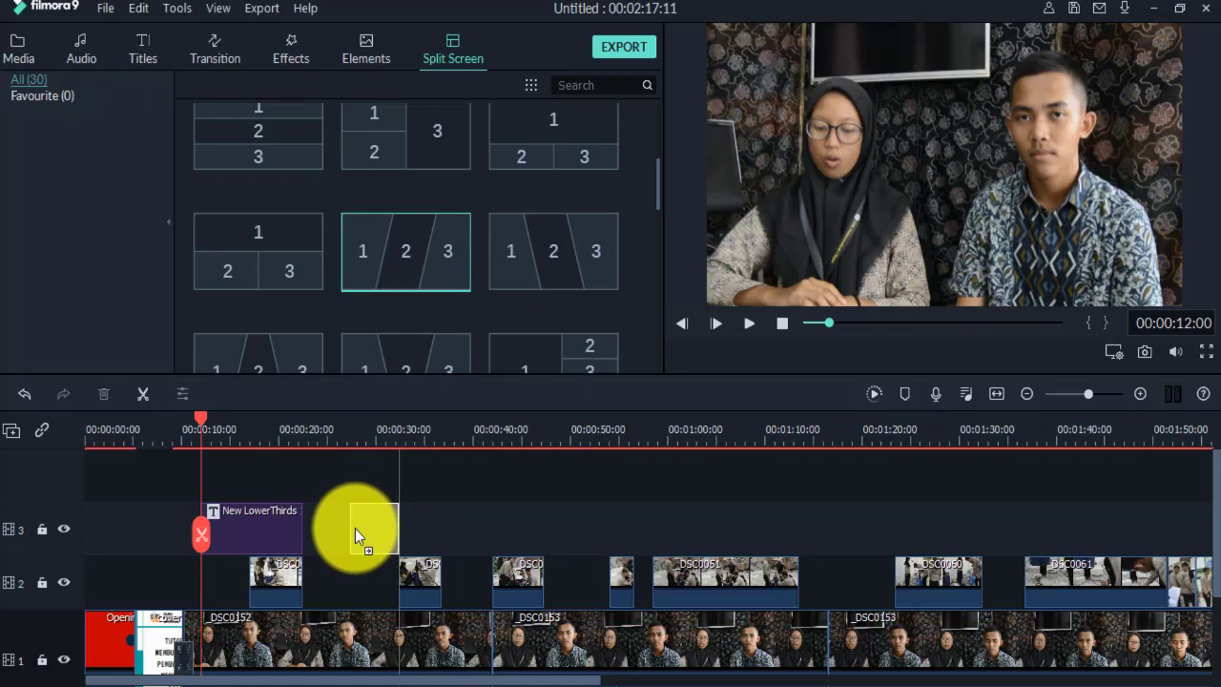
Open the split screen's settings and place the _DSC0066 video in its first pane.
{"action": "double_click", "coordinate": [368, 517]}
{"action": "left_click", "coordinate": [350, 437]}
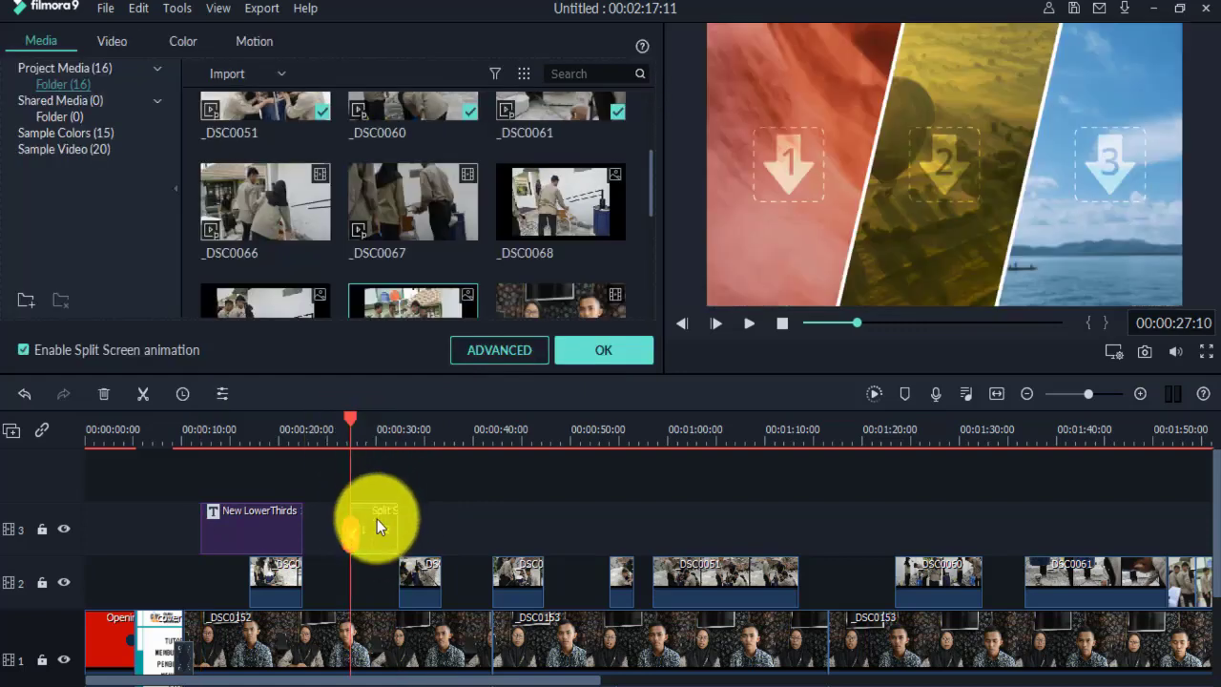
{"action": "left_click", "coordinate": [366, 432]}
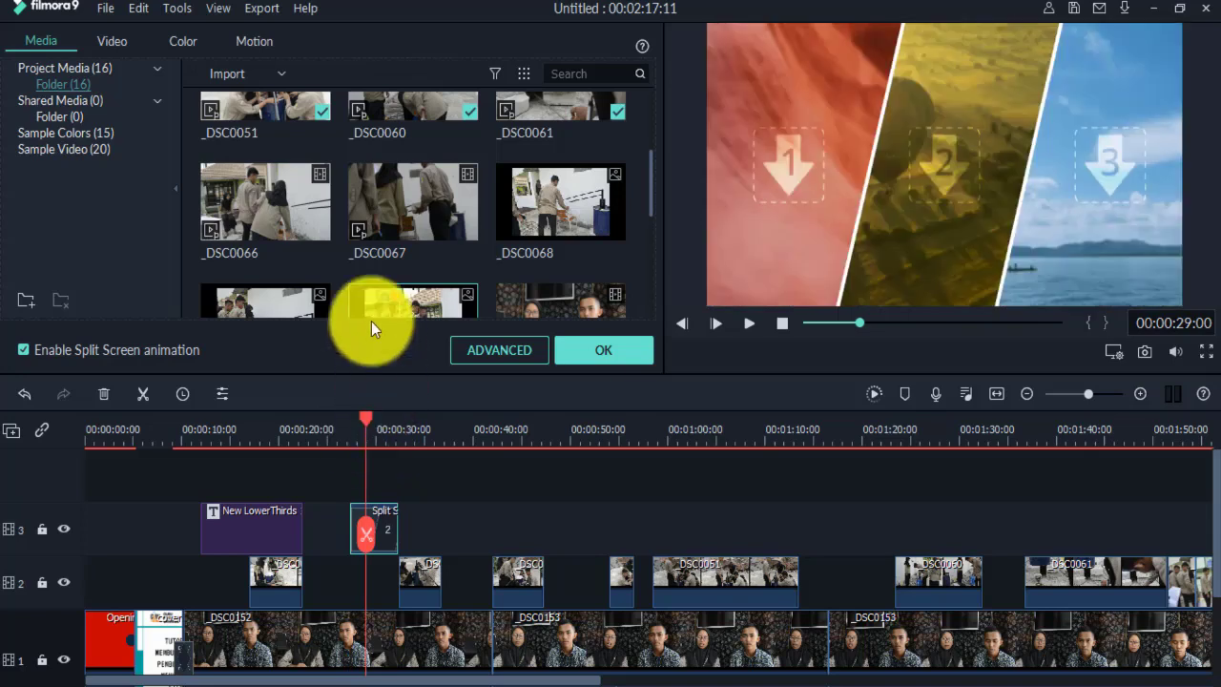
{"action": "left_click", "coordinate": [371, 321]}
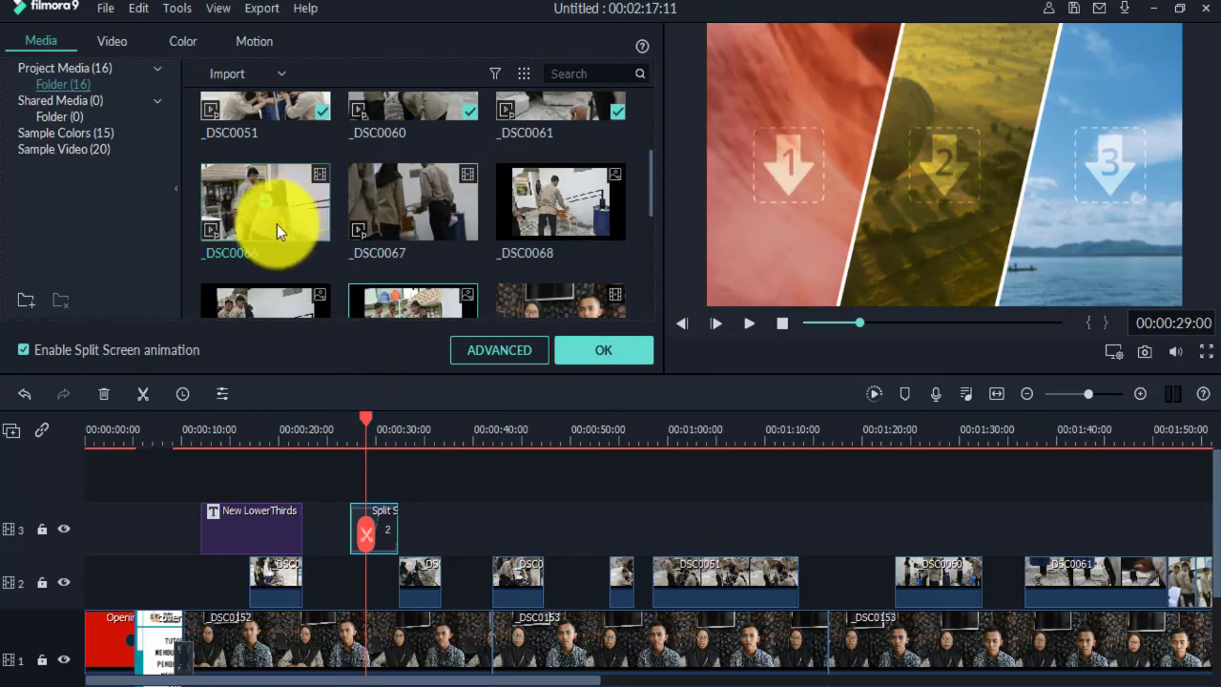
{"action": "left_click_drag", "start_coordinate": [276, 224], "coordinate": [797, 158]}
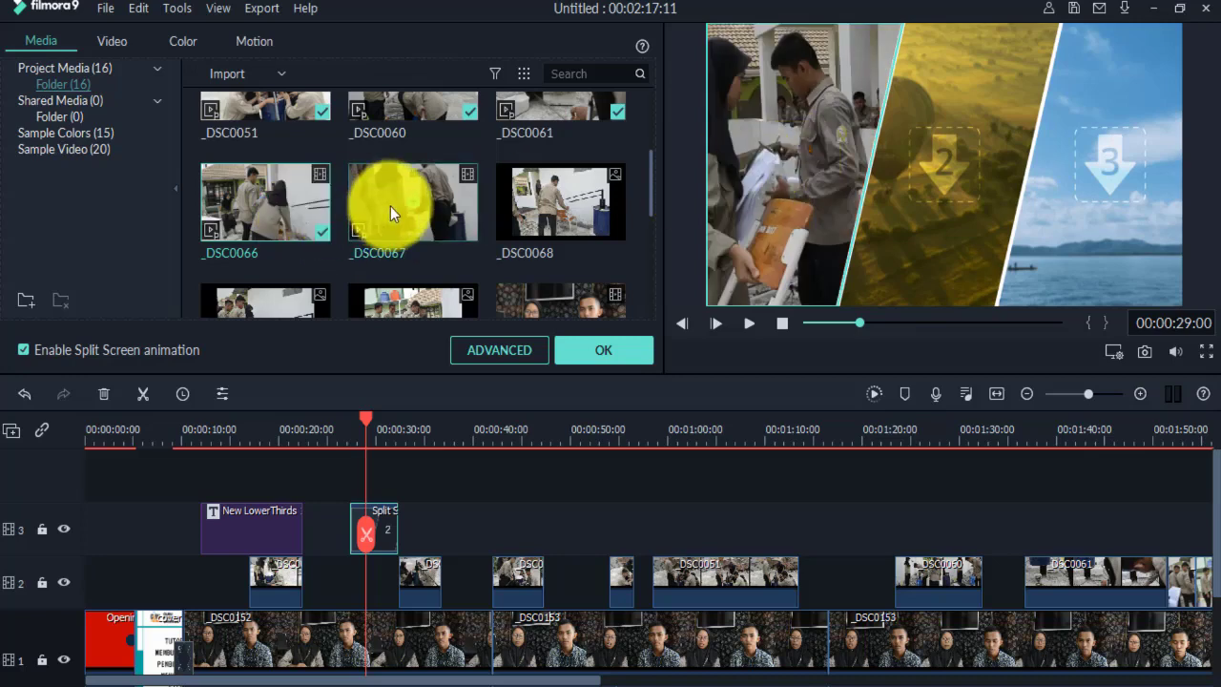
Place the _DSC0067 video in the split screen's second pane and the _DSC0069 image in its third, and play the section.
{"action": "left_click_drag", "start_coordinate": [384, 210], "coordinate": [939, 178]}
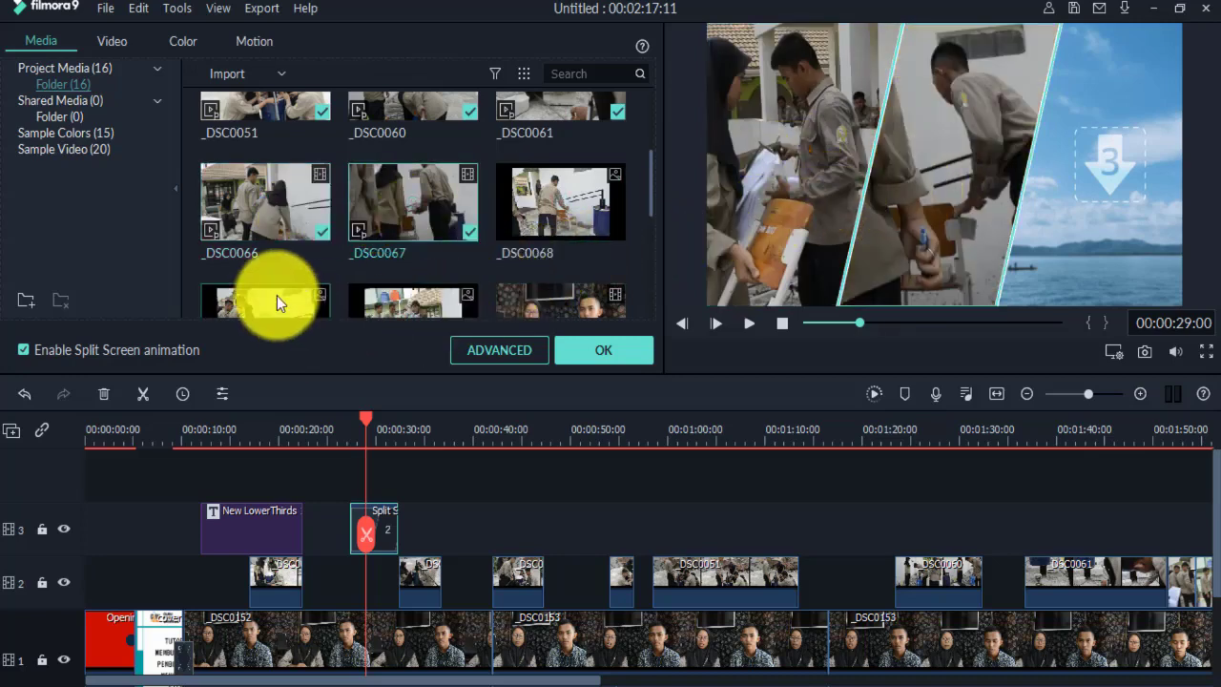
{"action": "left_click_drag", "start_coordinate": [283, 302], "coordinate": [1111, 215]}
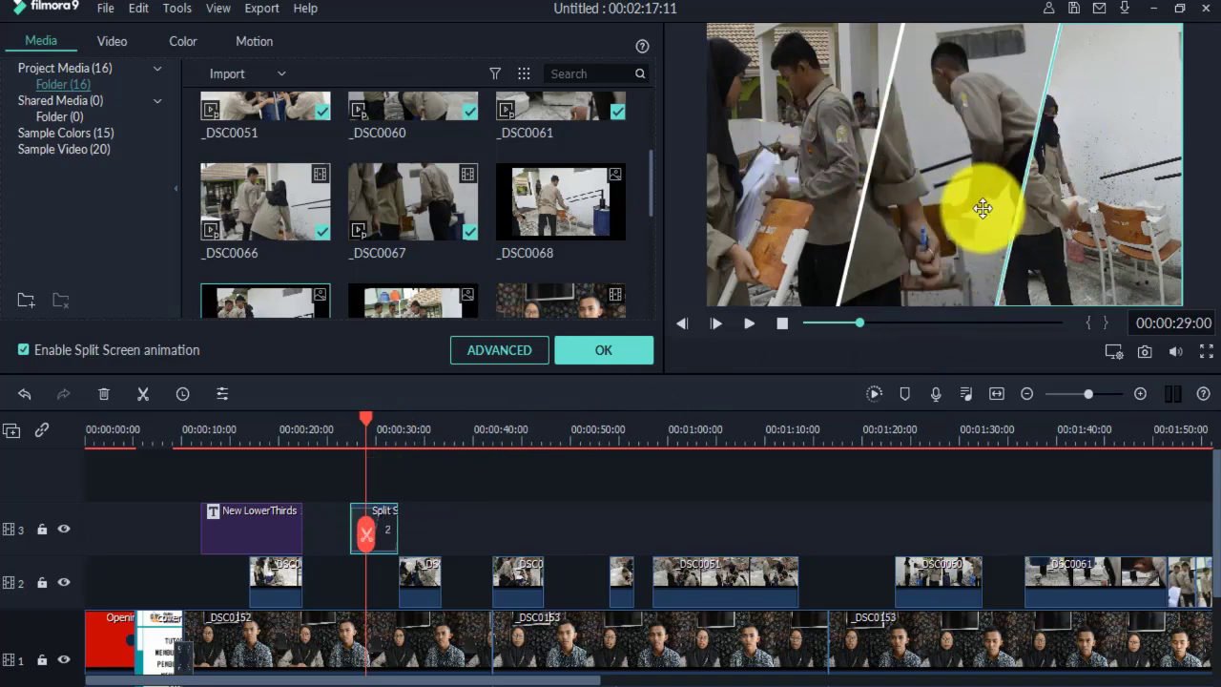
{"action": "left_click", "coordinate": [323, 431]}
{"action": "key", "text": "space"}
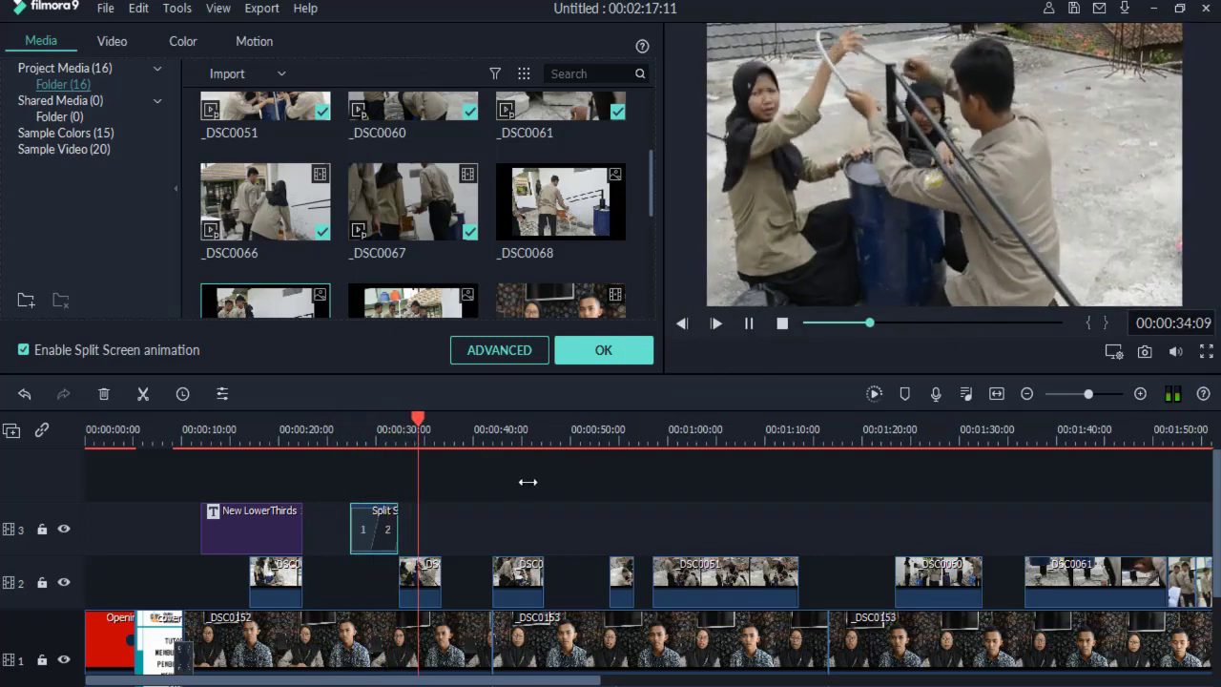
{"action": "key", "text": "space"}
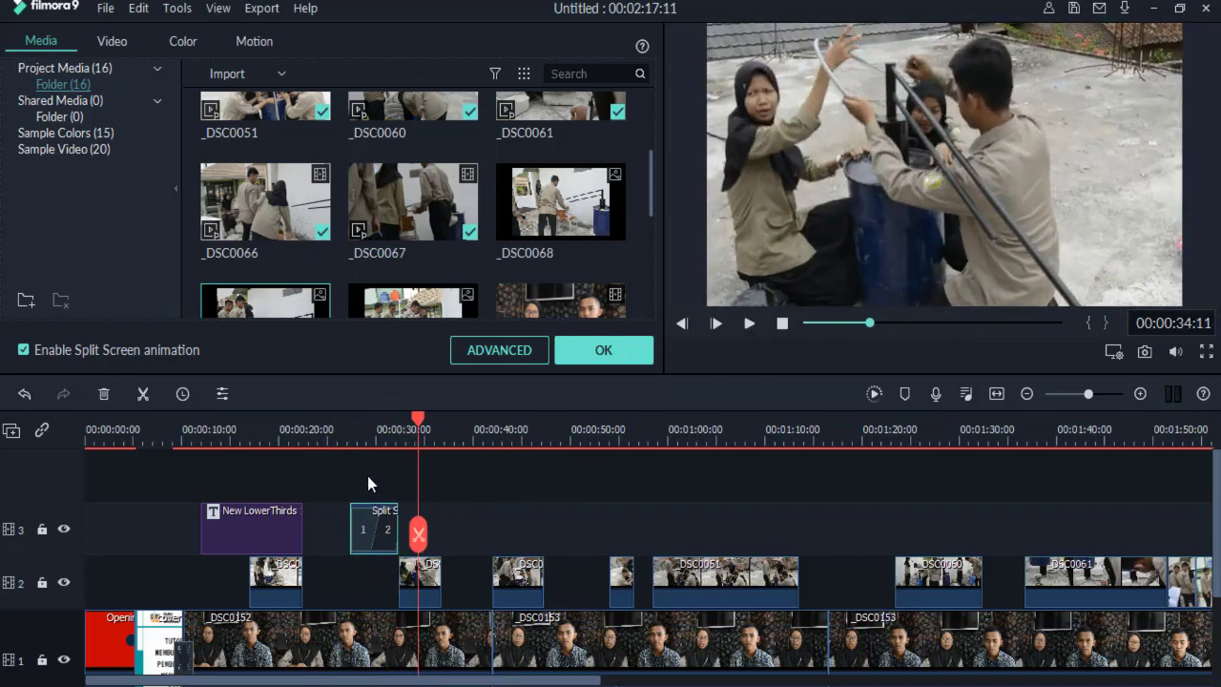
{"action": "left_click", "coordinate": [338, 436]}
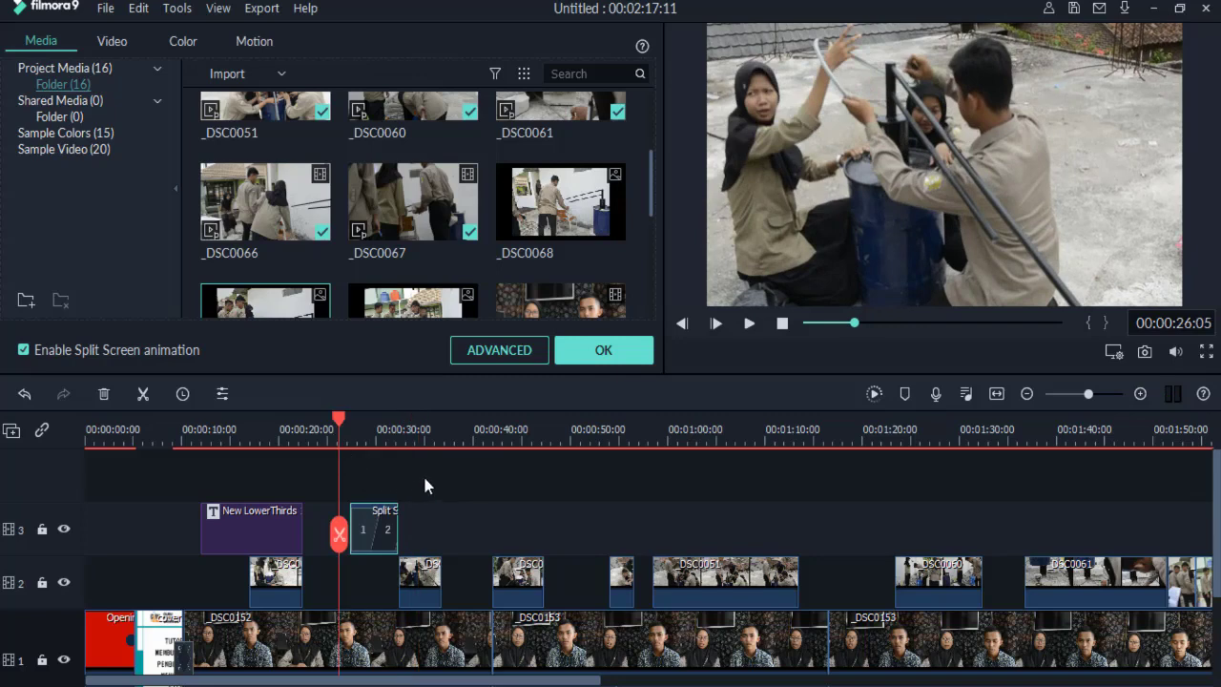
{"action": "left_click_drag", "start_coordinate": [654, 202], "coordinate": [645, 240]}
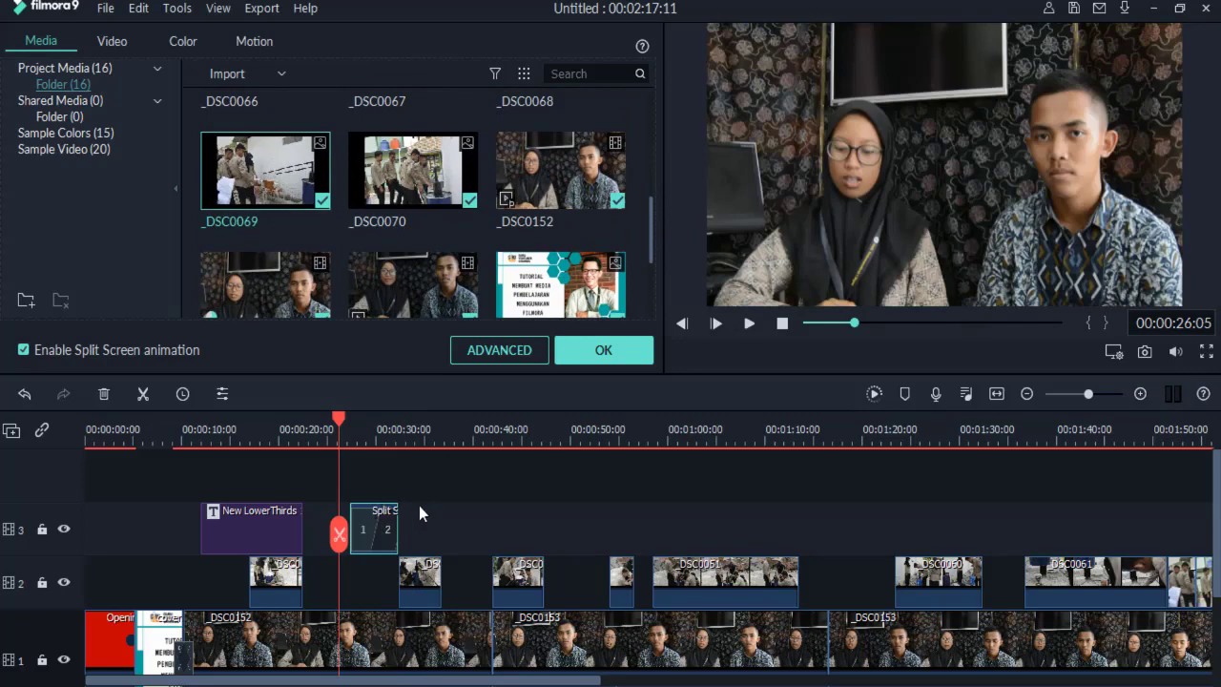
{"action": "key", "text": "space"}
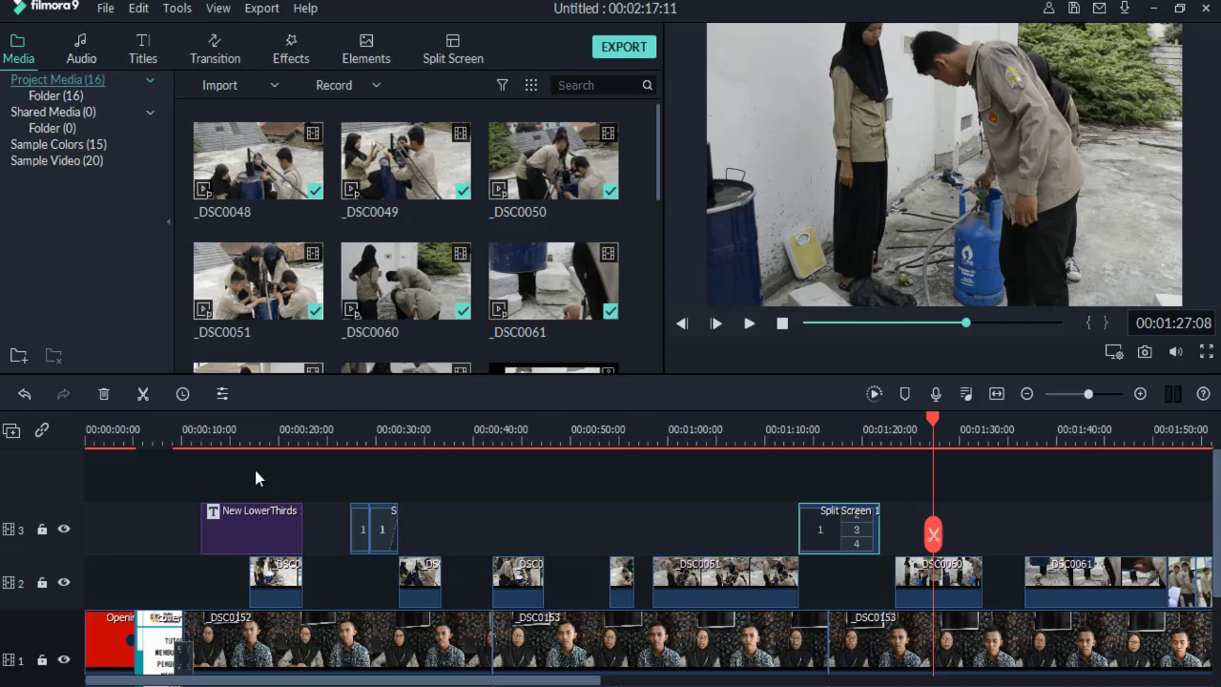
Add the music Rexx Final Beat - July to the first audio track, starting at the beginning of the cover clip.
{"action": "scroll", "coordinate": [254, 465], "scroll_direction": "down", "scroll_amount": 1}
{"action": "scroll", "coordinate": [170, 542], "scroll_direction": "down", "scroll_amount": 1}
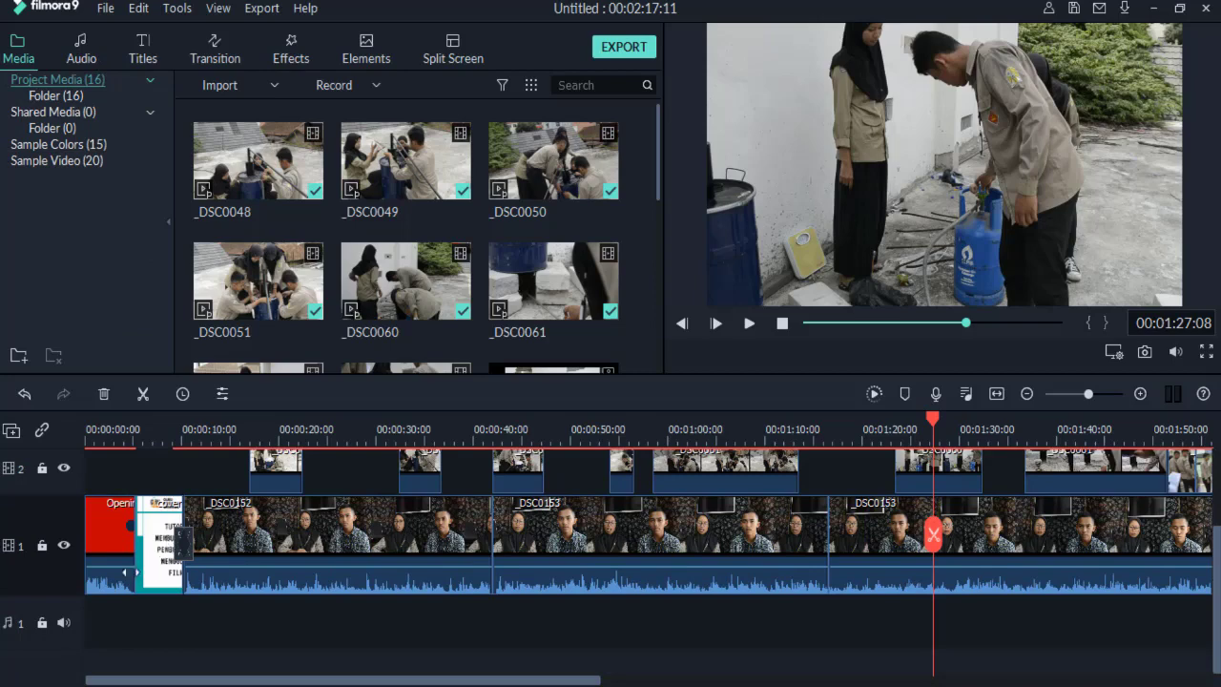
{"action": "left_click", "coordinate": [91, 53]}
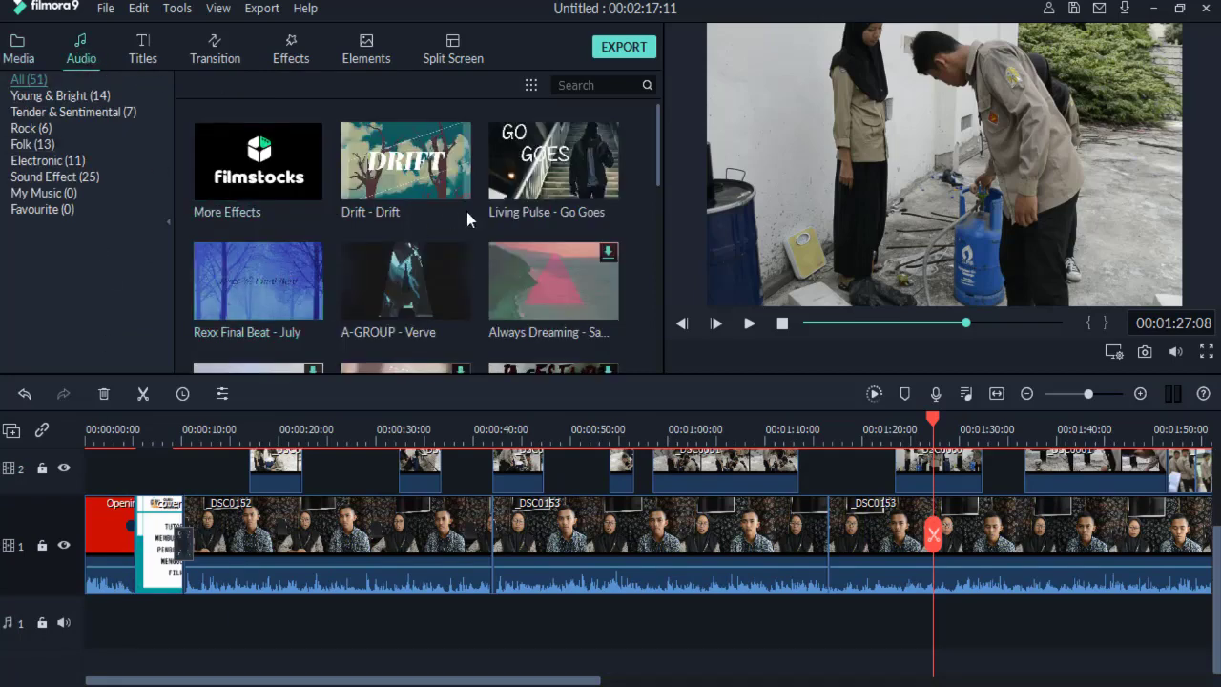
{"action": "mouse_move", "coordinate": [658, 163]}
{"action": "left_mouse_down"}
{"action": "mouse_move", "coordinate": [658, 181]}
{"action": "mouse_move", "coordinate": [661, 171]}
{"action": "left_mouse_up"}
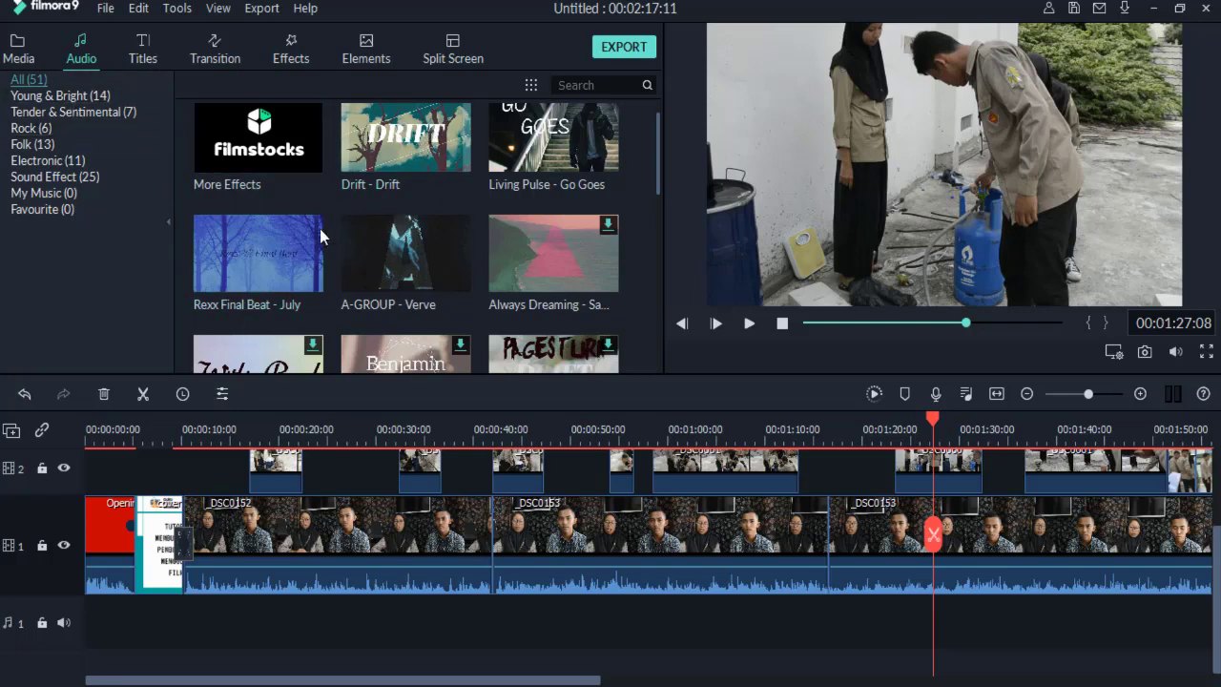
{"action": "left_click_drag", "start_coordinate": [270, 254], "coordinate": [129, 623]}
Cut the music at 00:00:13:18, delete its opening part and move the remainder back to the start of the cover clip.
{"action": "left_click", "coordinate": [217, 431]}
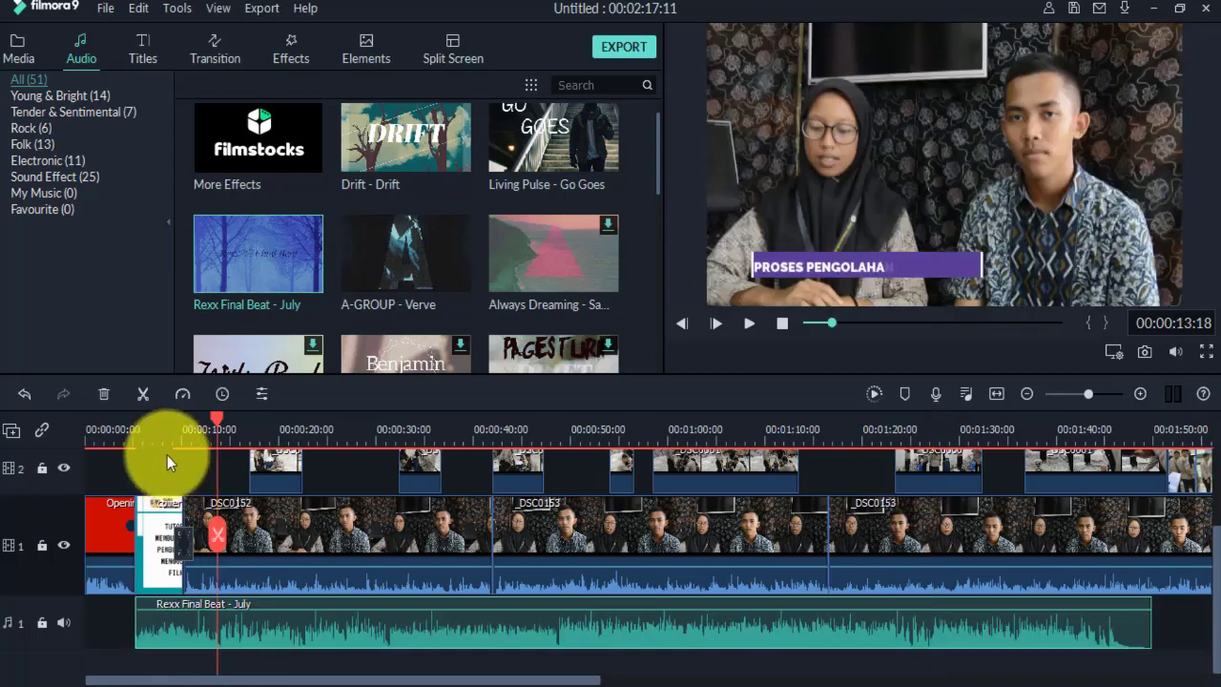
{"action": "left_click", "coordinate": [143, 394]}
{"action": "left_click", "coordinate": [180, 625]}
{"action": "key", "text": "Delete"}
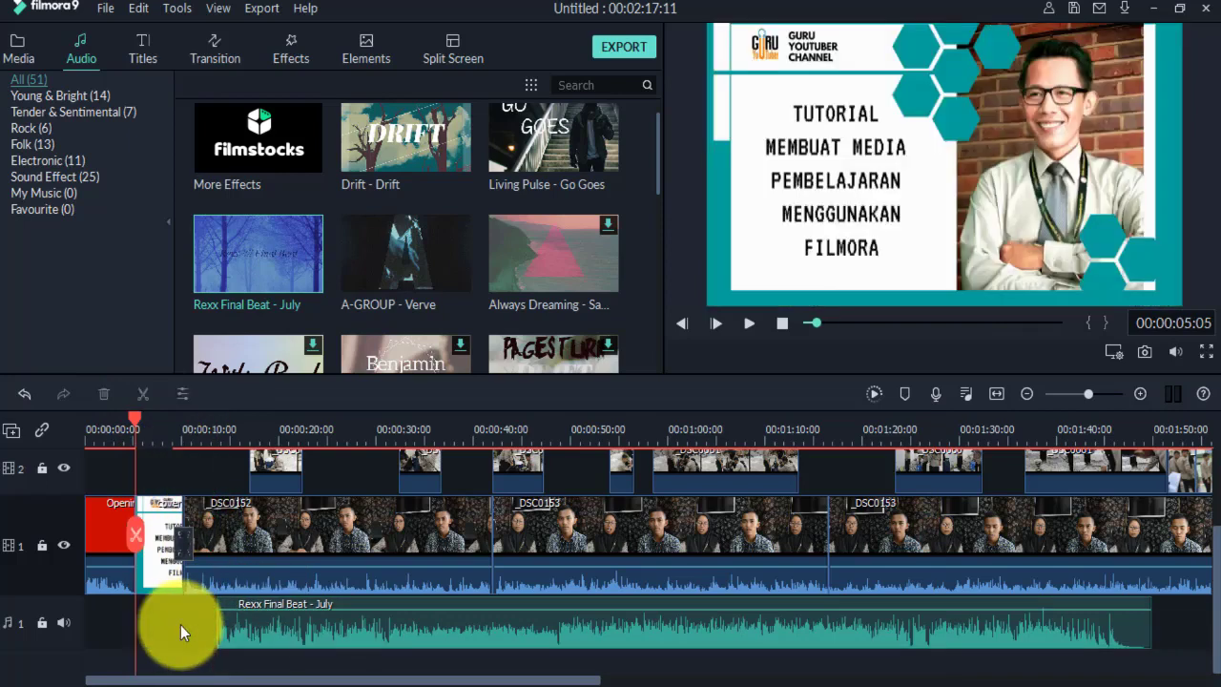
{"action": "left_click_drag", "start_coordinate": [258, 625], "coordinate": [192, 618]}
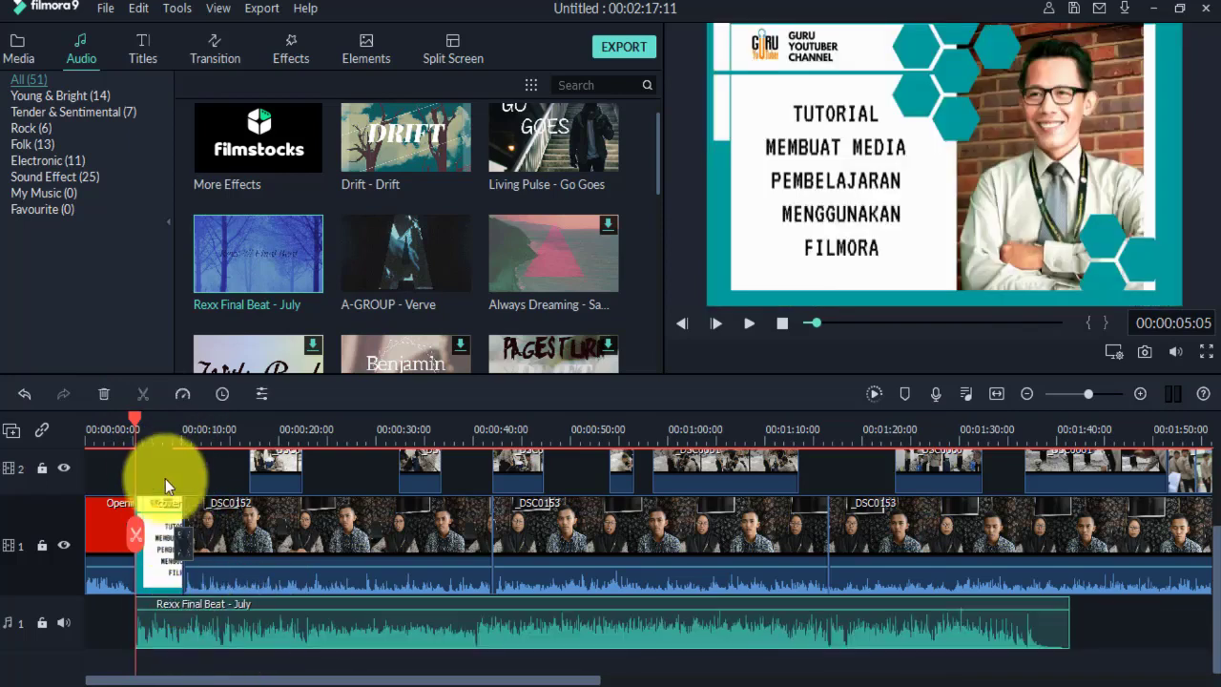
Play from the opening clip into the first interview clip to check the music against the speech.
{"action": "left_click", "coordinate": [119, 441]}
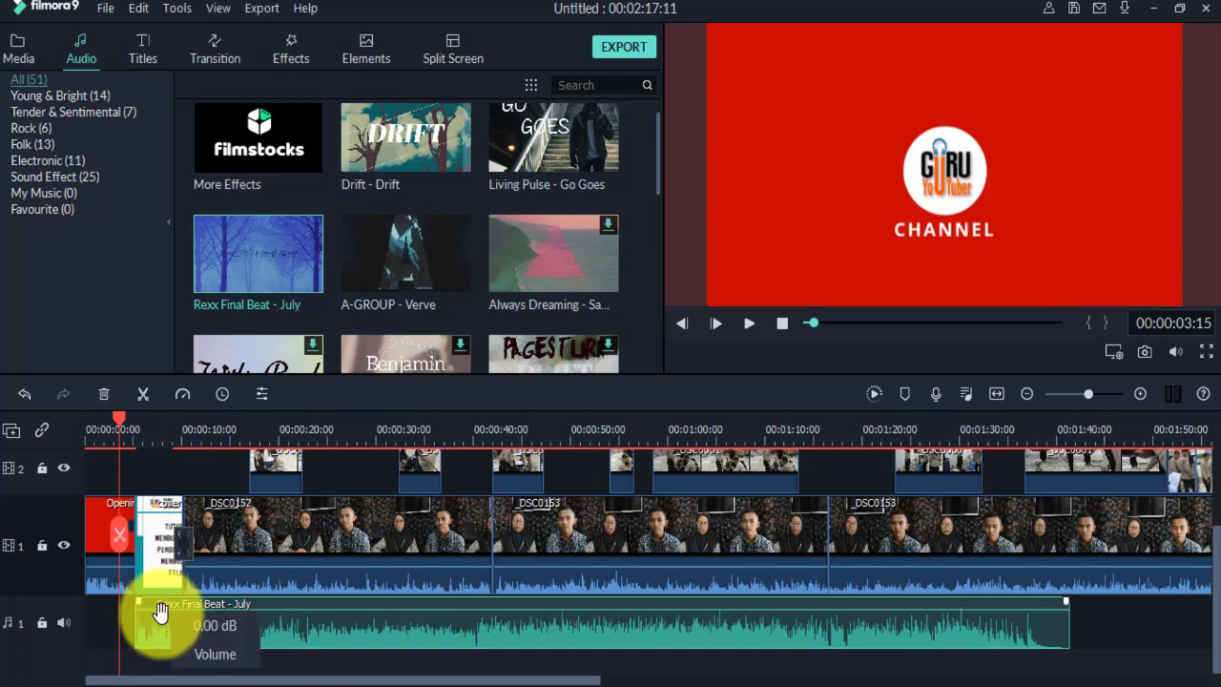
{"action": "key", "text": "space"}
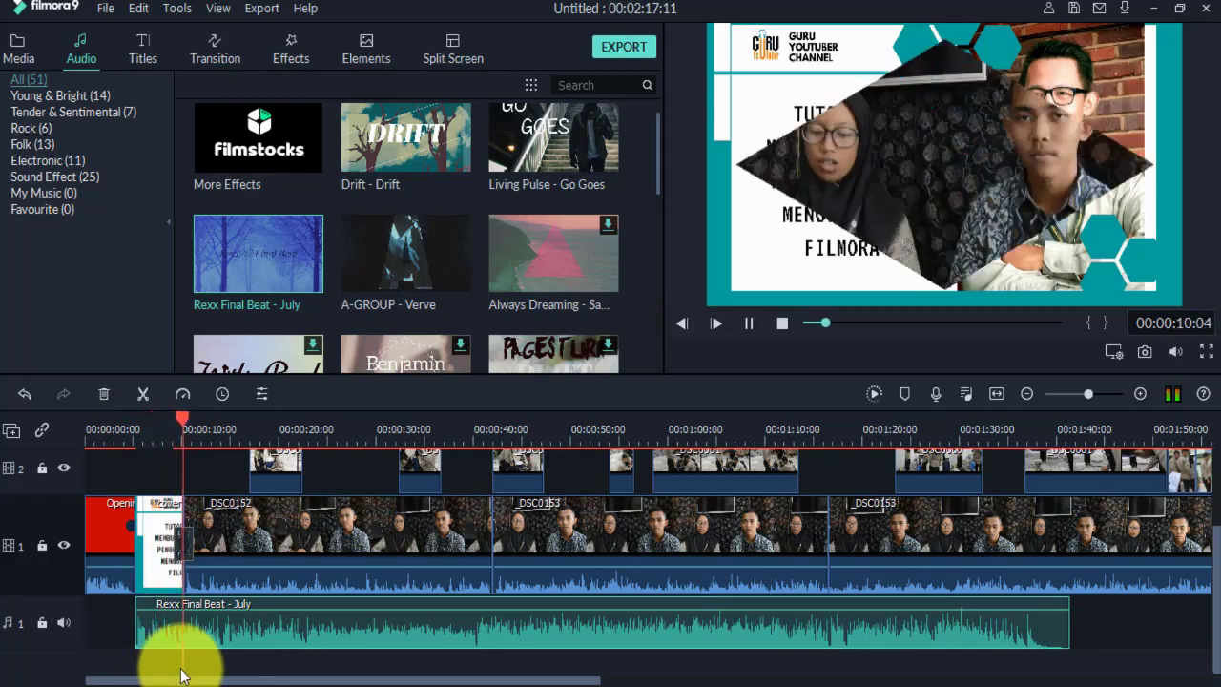
{"action": "key", "text": "space"}
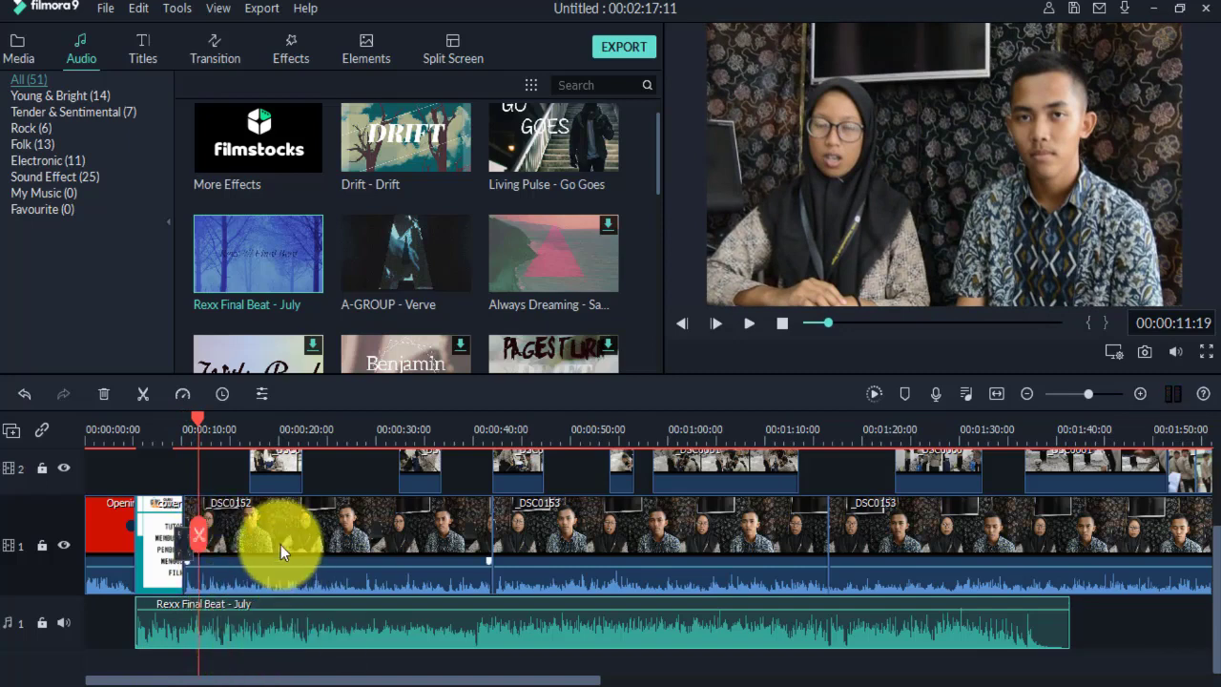
{"action": "left_click", "coordinate": [248, 626]}
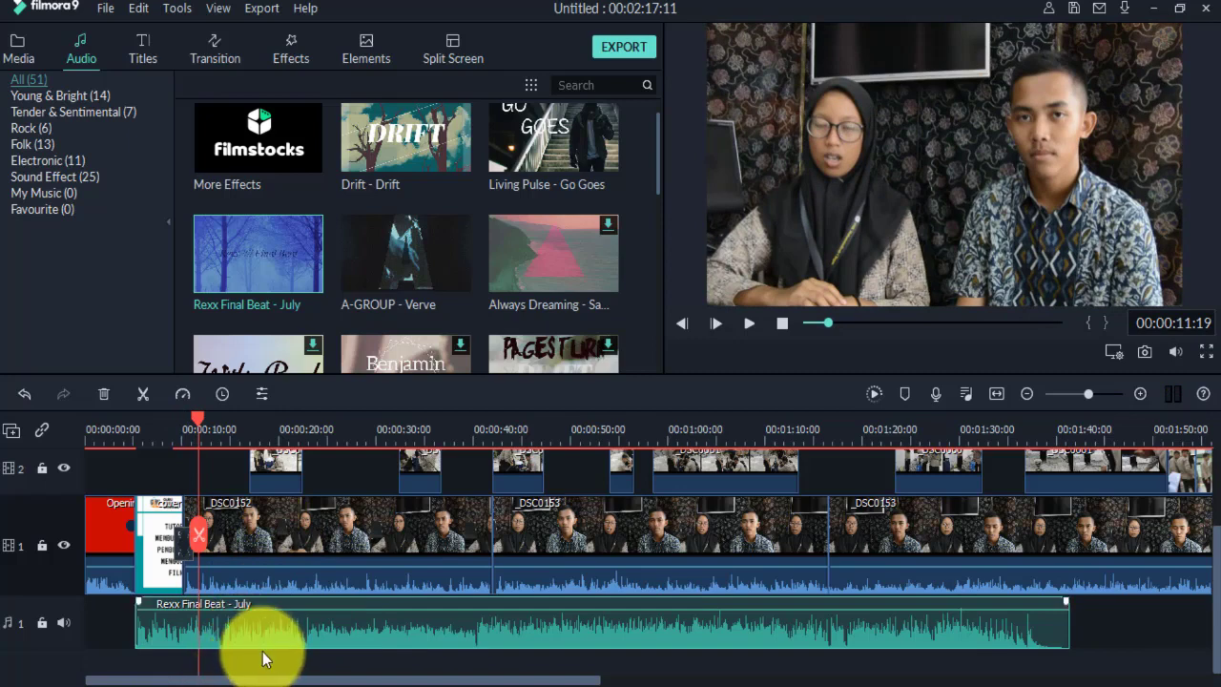
{"action": "left_click", "coordinate": [264, 658]}
{"action": "key", "text": "space"}
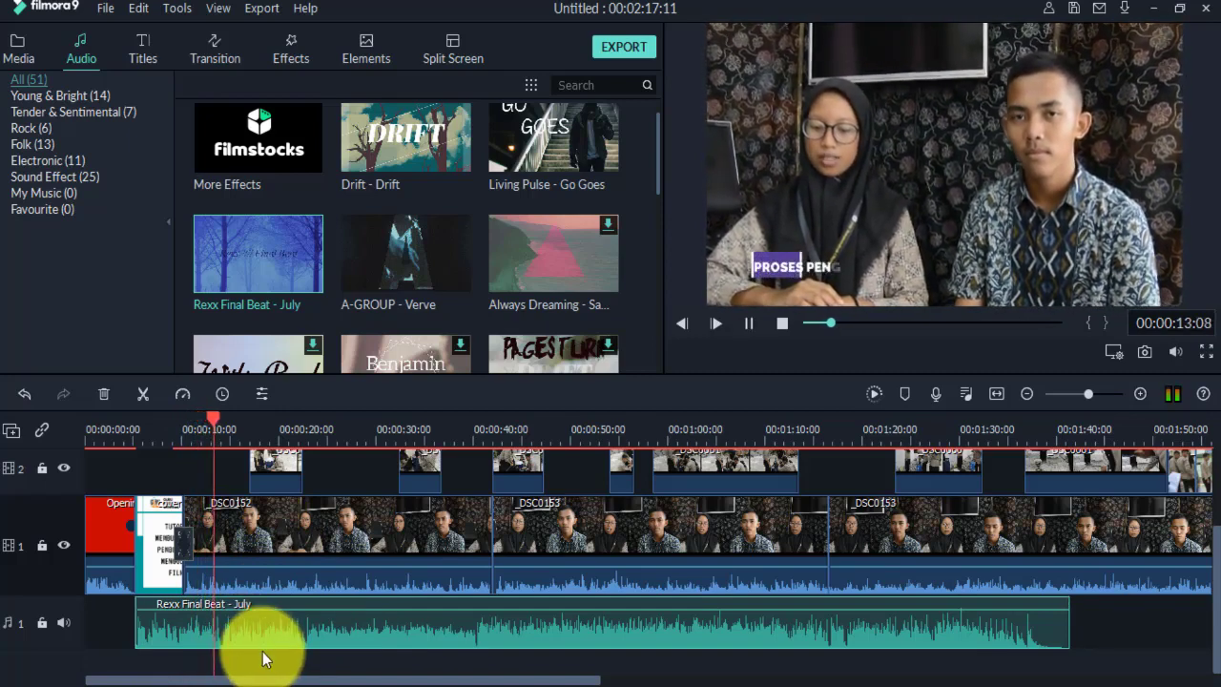
{"action": "left_click", "coordinate": [494, 469]}
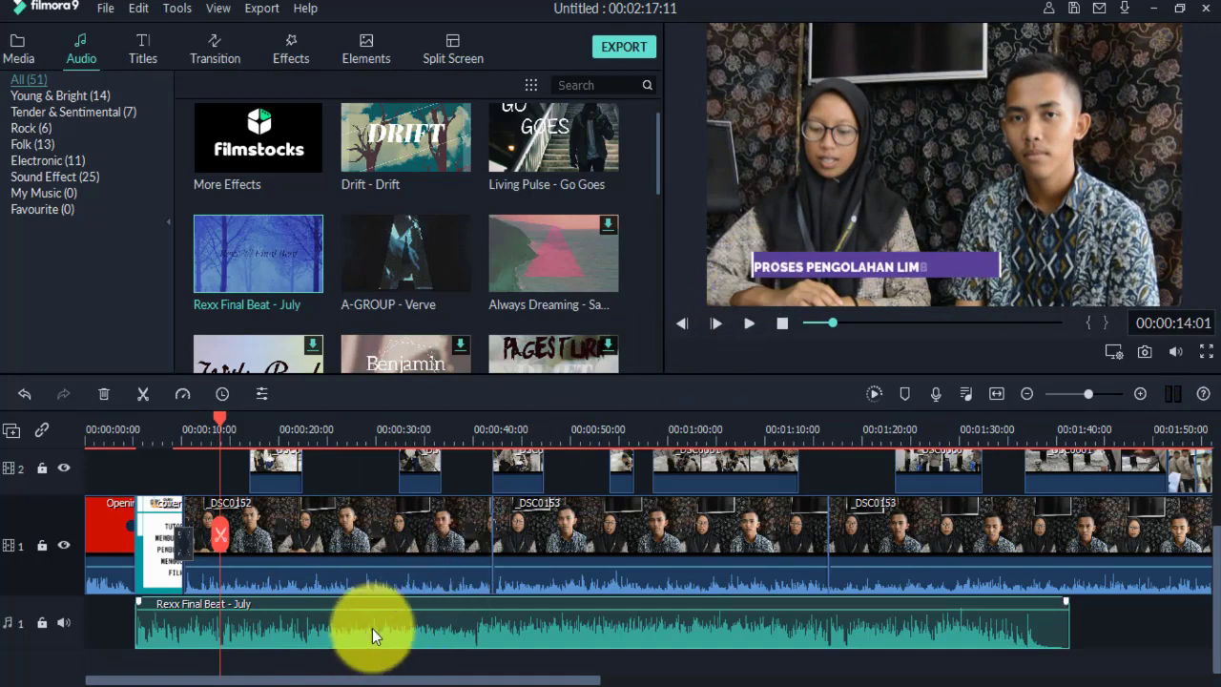
{"action": "left_click", "coordinate": [336, 628]}
{"action": "left_click", "coordinate": [234, 578]}
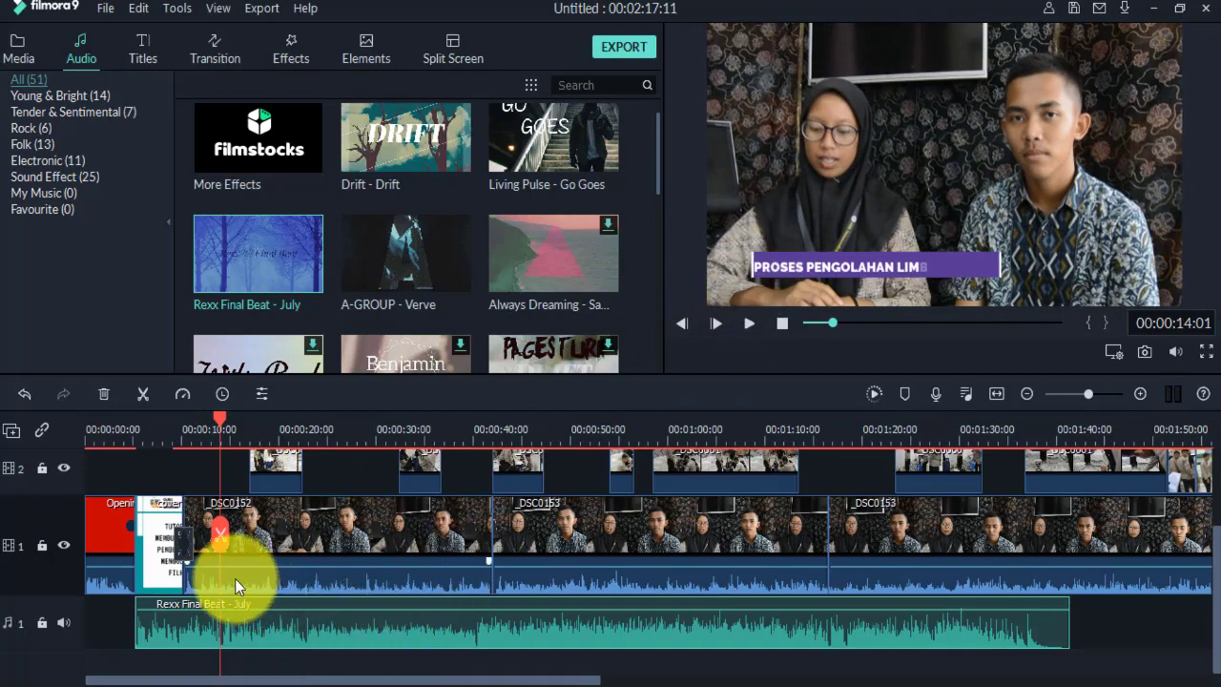
Split the music at 00:00:10:00, where the cover clip ends, and play across the cut.
{"action": "left_click", "coordinate": [171, 436]}
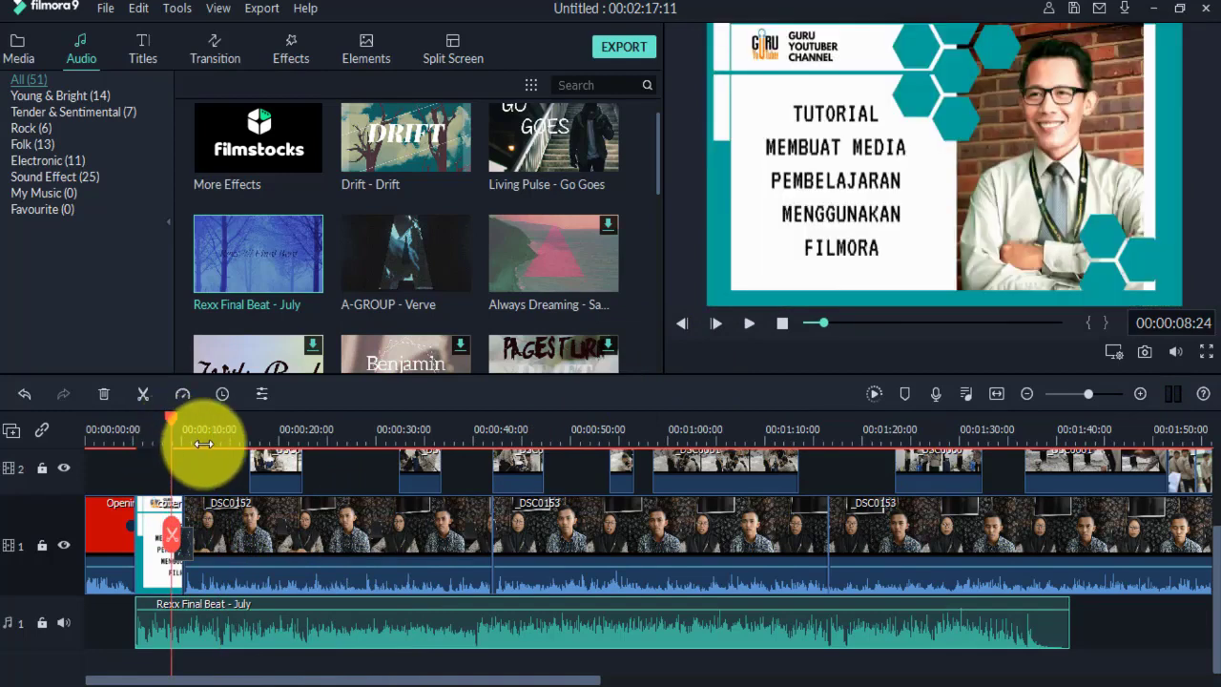
{"action": "key", "text": "space"}
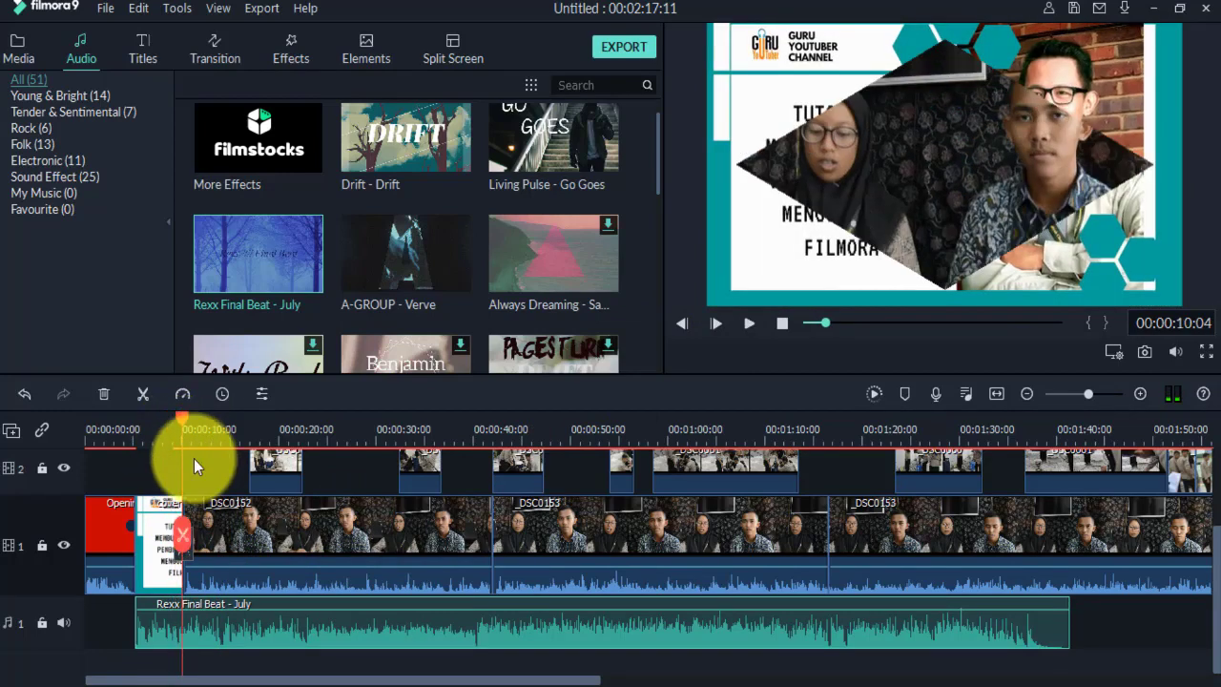
{"action": "left_click", "coordinate": [182, 417]}
{"action": "left_click_drag", "start_coordinate": [169, 418], "coordinate": [182, 427]}
{"action": "left_click", "coordinate": [178, 623]}
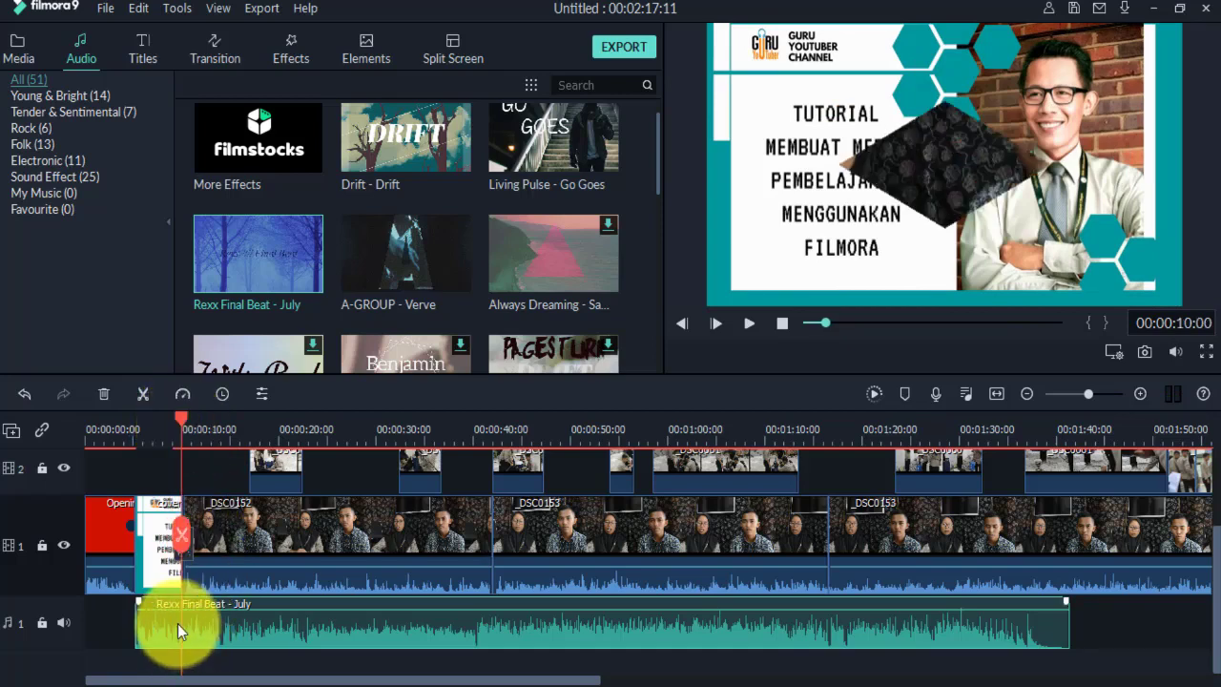
{"action": "left_click", "coordinate": [181, 546]}
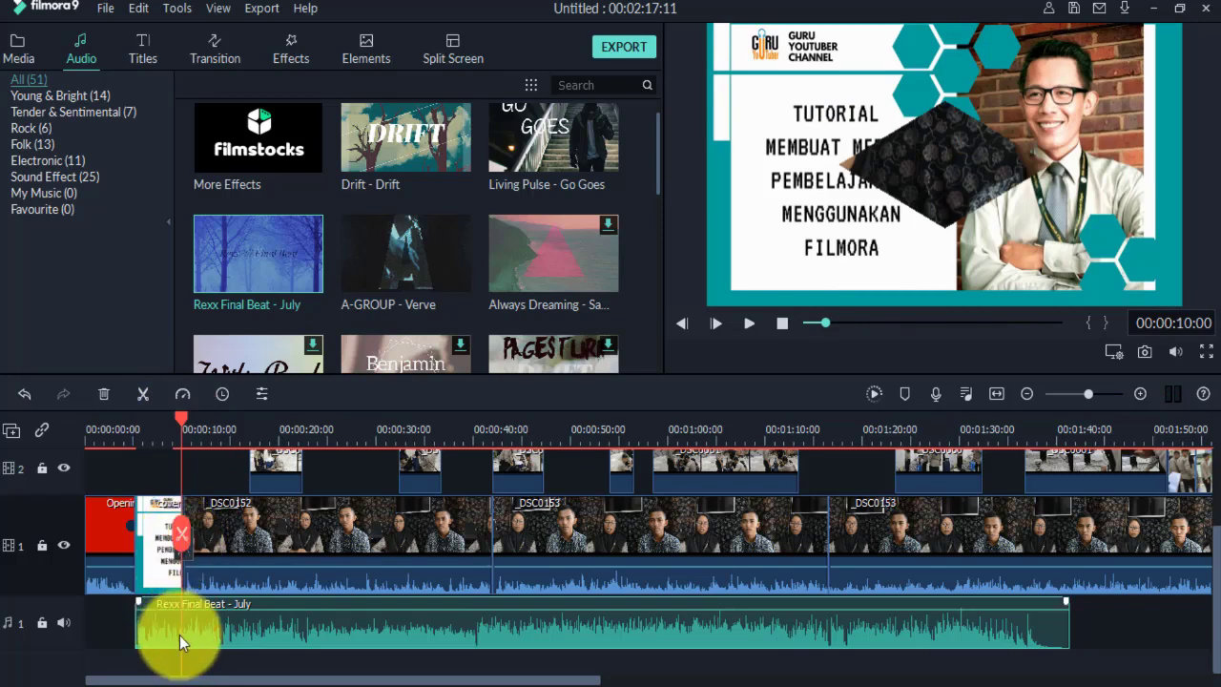
{"action": "left_click", "coordinate": [141, 396]}
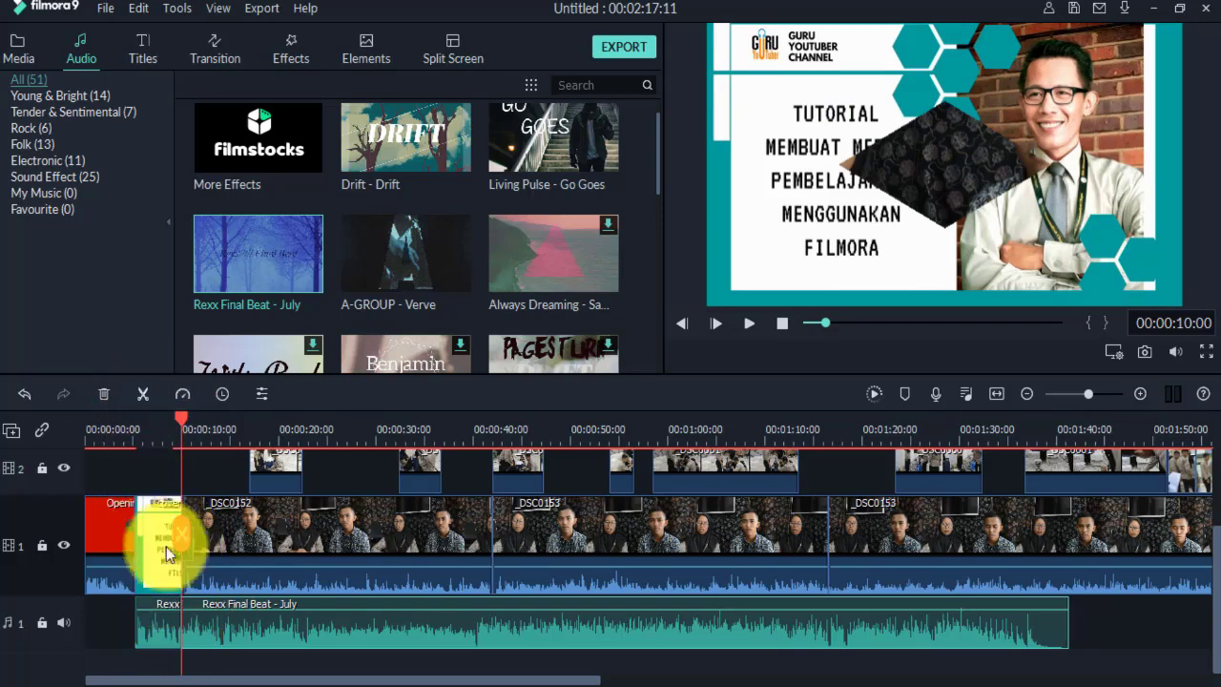
{"action": "left_click", "coordinate": [168, 430]}
{"action": "key", "text": "space"}
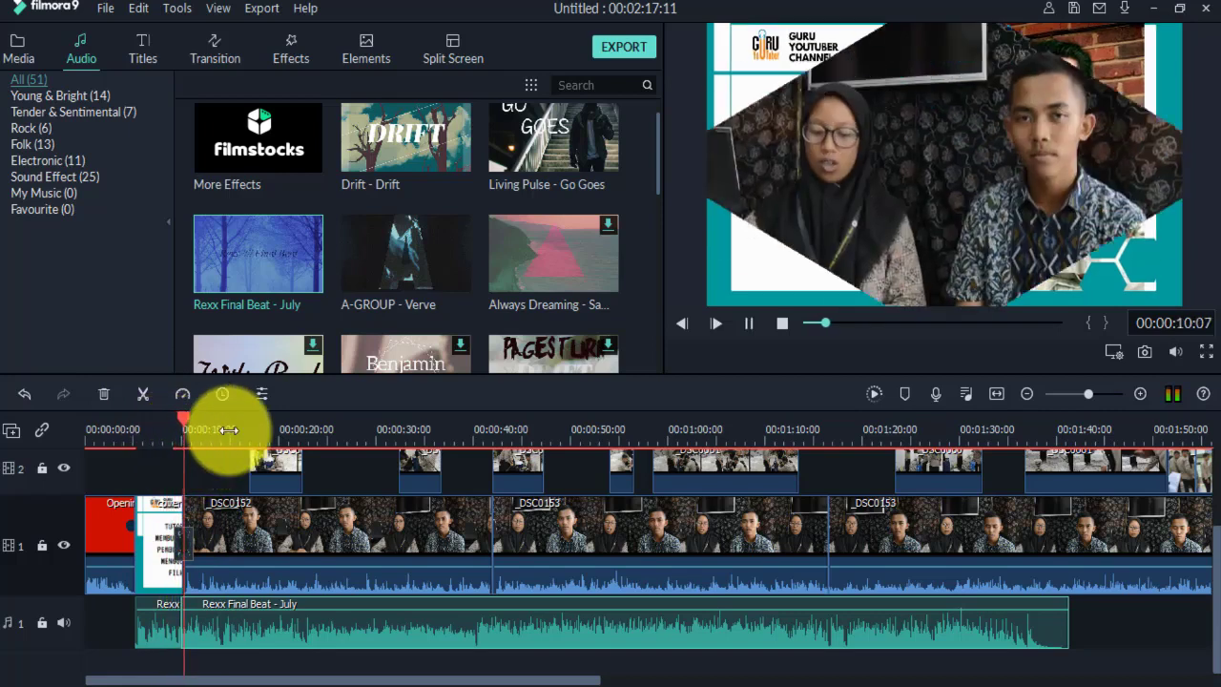
{"action": "key", "text": "space"}
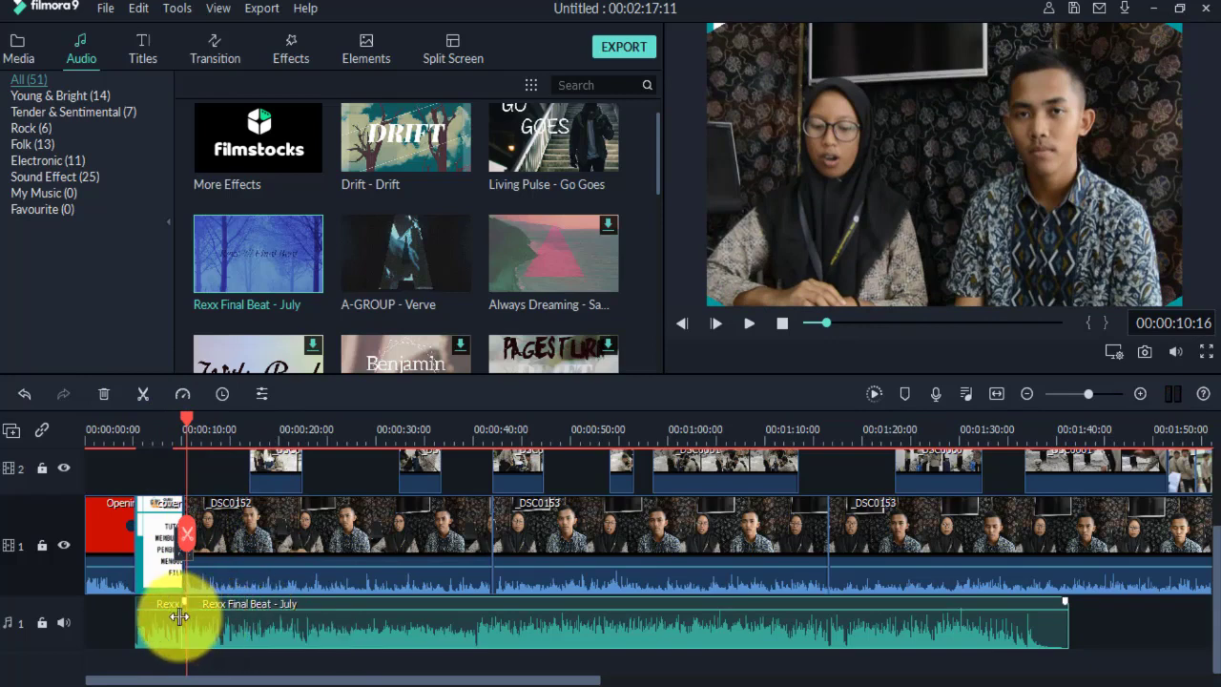
Move the longer music part to start at the end of the first overlay clip, and play the transition into the interview.
{"action": "left_click", "coordinate": [162, 440]}
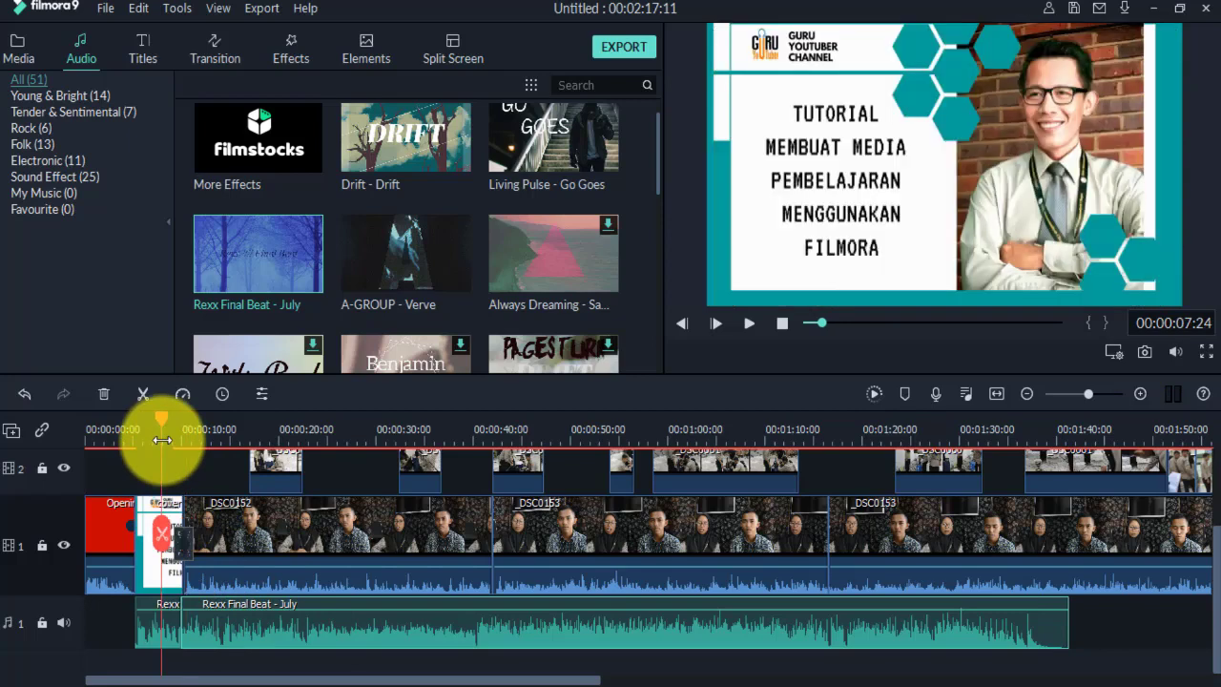
{"action": "left_click", "coordinate": [160, 629]}
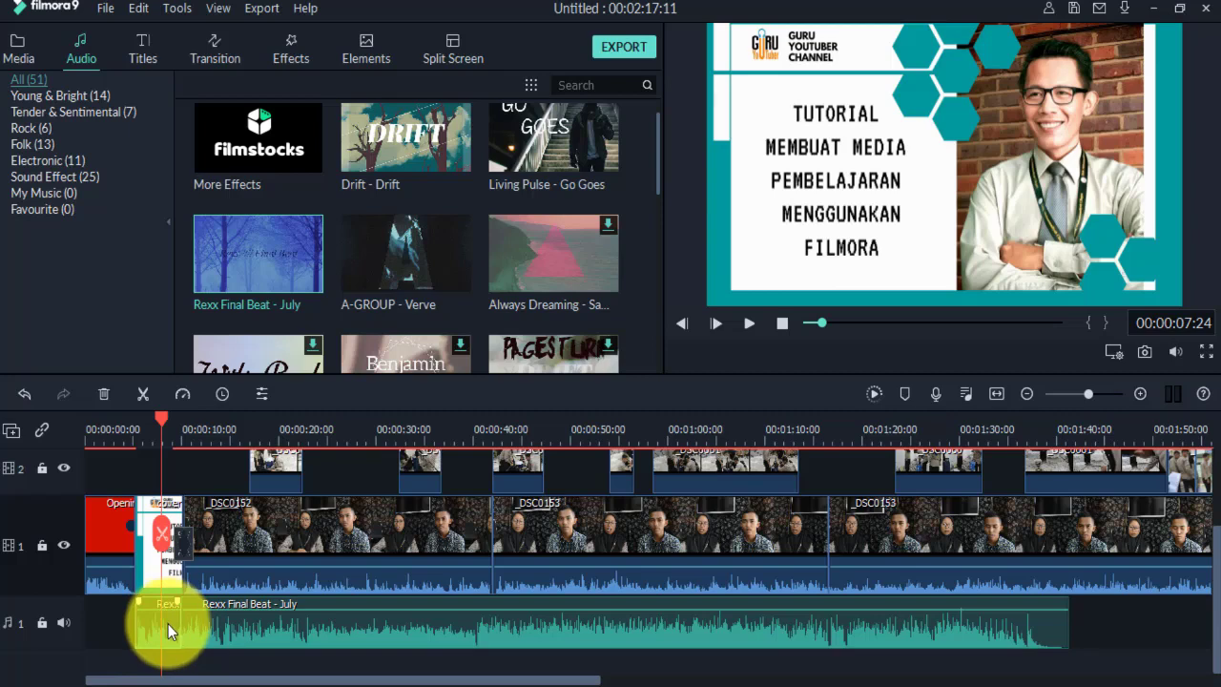
{"action": "left_click_drag", "start_coordinate": [168, 624], "coordinate": [326, 626]}
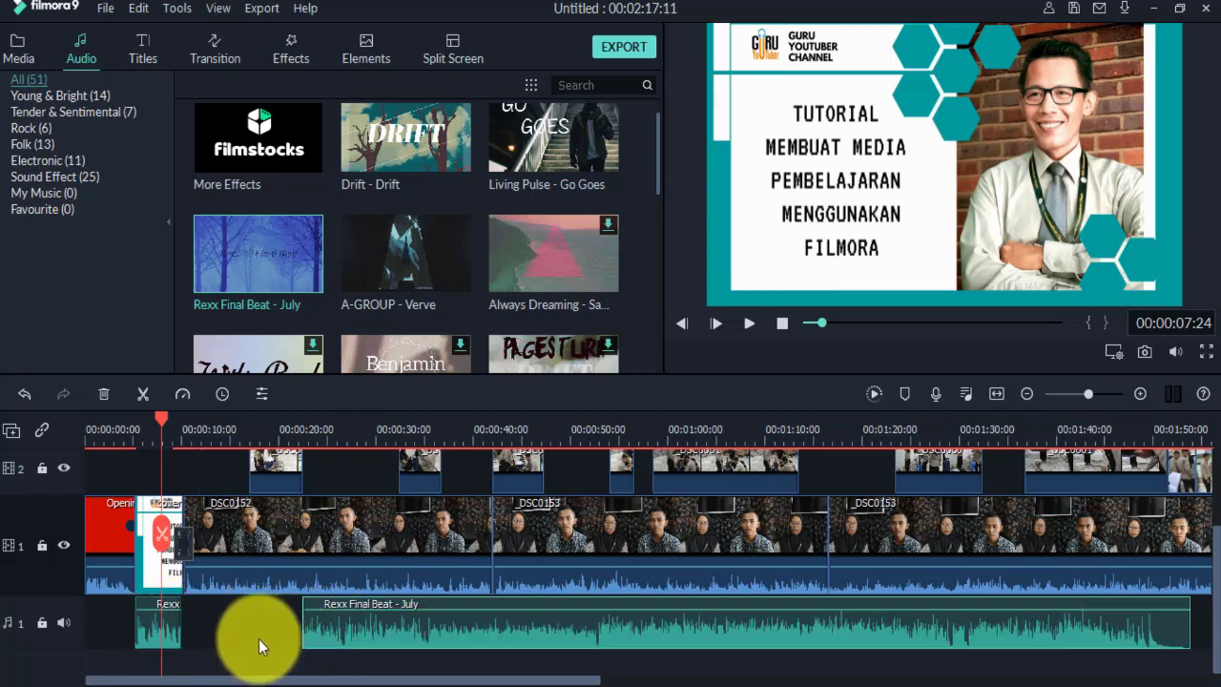
{"action": "key", "text": "space"}
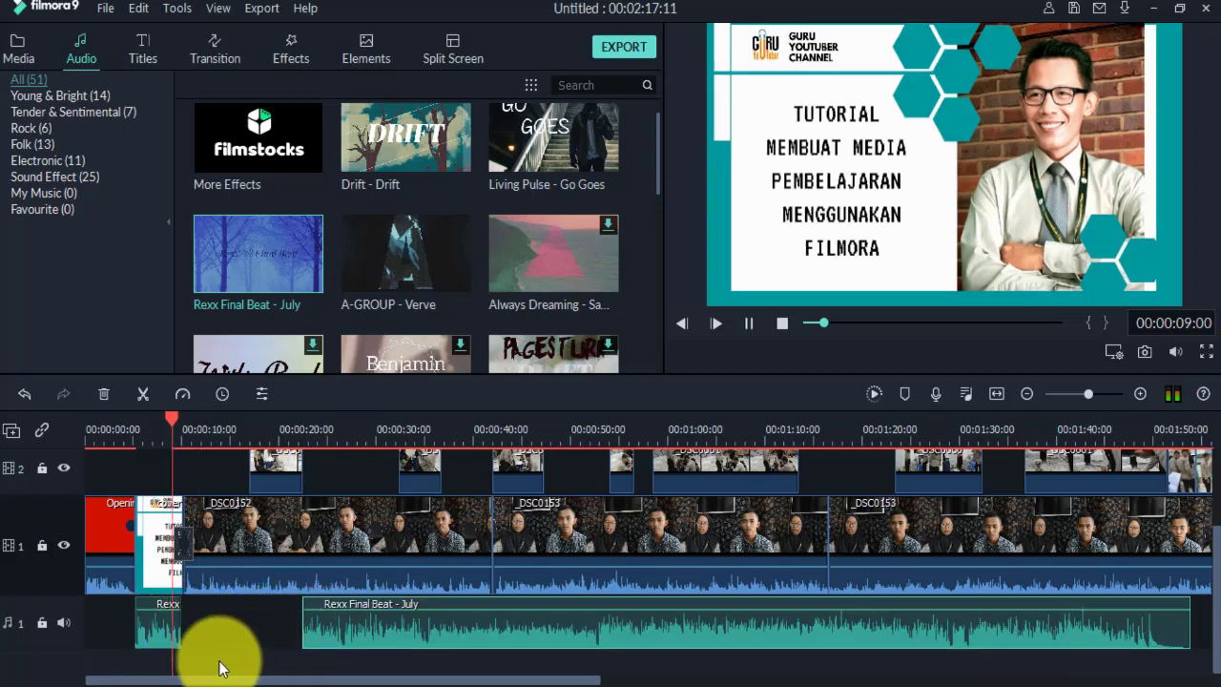
{"action": "key", "text": "space"}
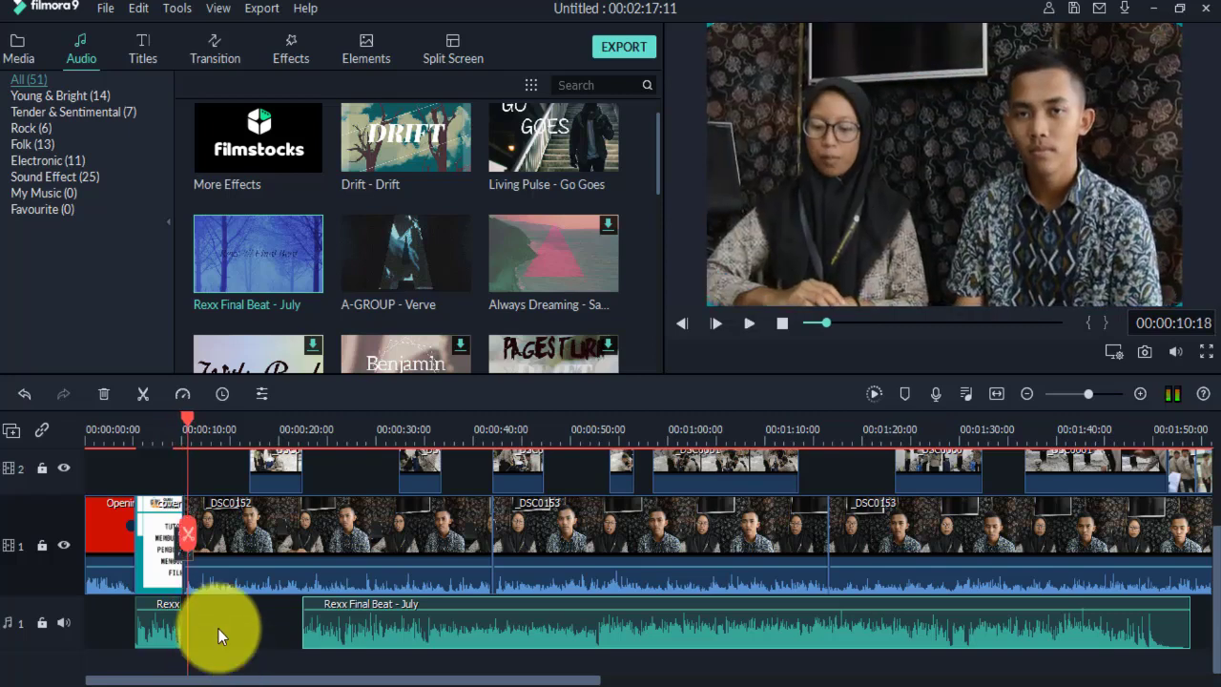
Open the audio settings of the short music part under the cover clip and raise its fade-in to about a quarter of the range.
{"action": "left_click", "coordinate": [168, 441]}
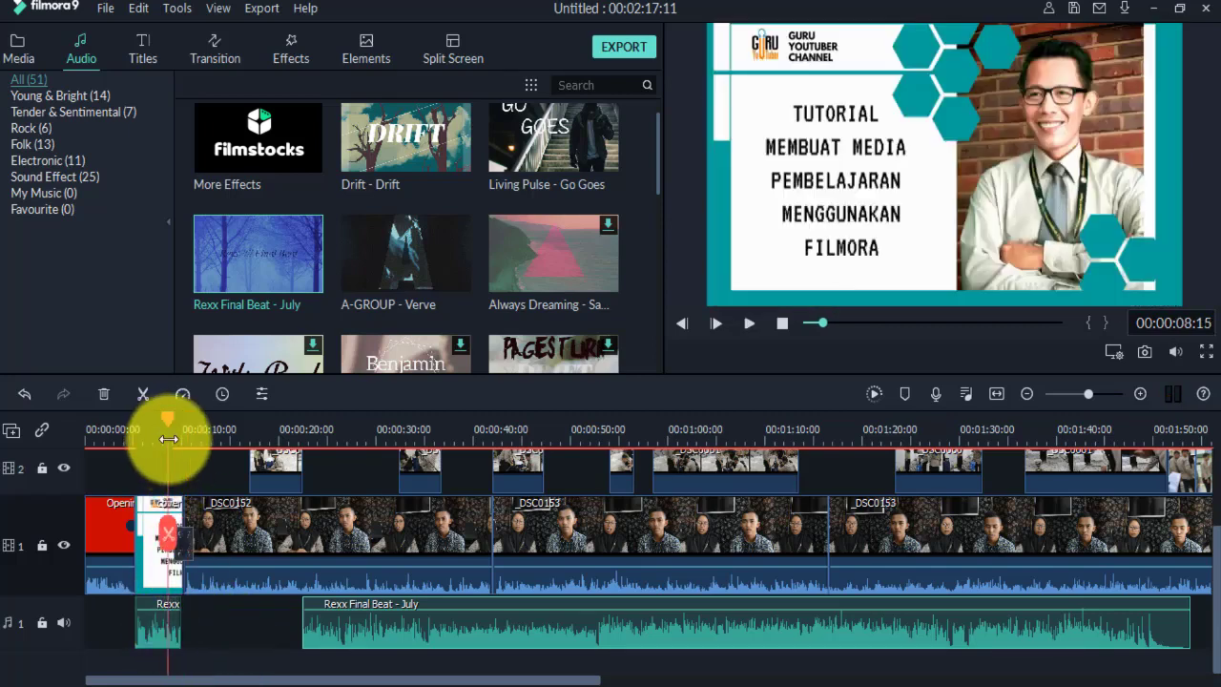
{"action": "double_click", "coordinate": [164, 625]}
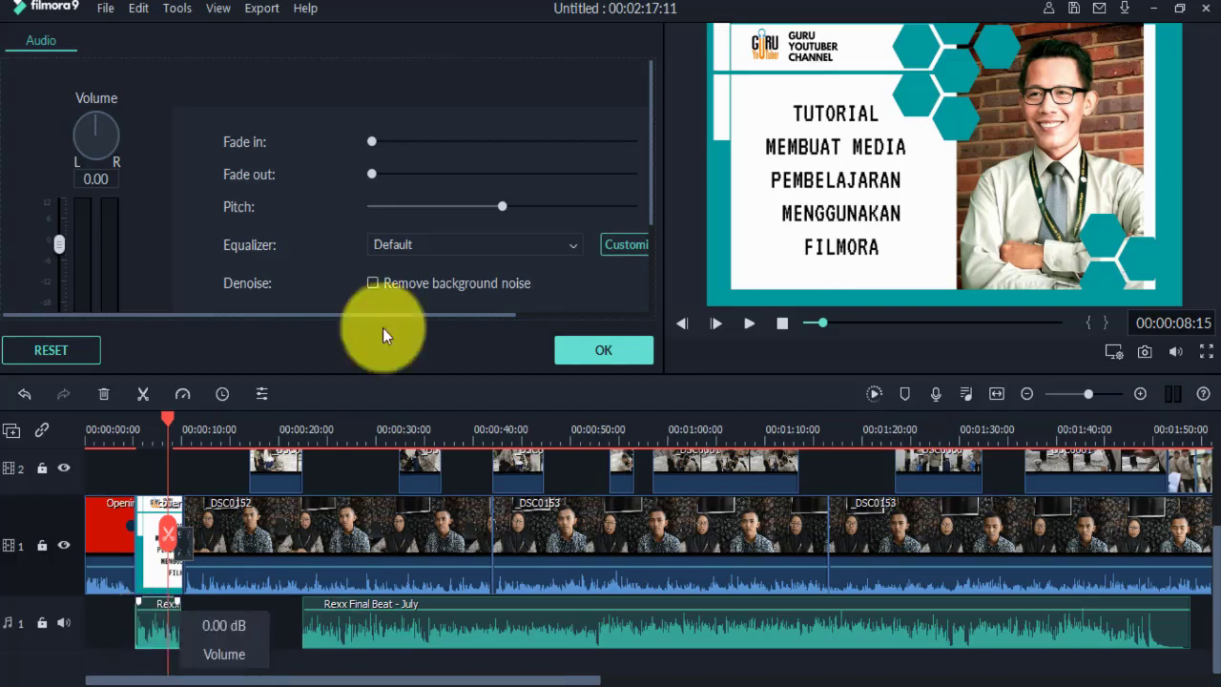
{"action": "left_click_drag", "start_coordinate": [374, 140], "coordinate": [441, 144]}
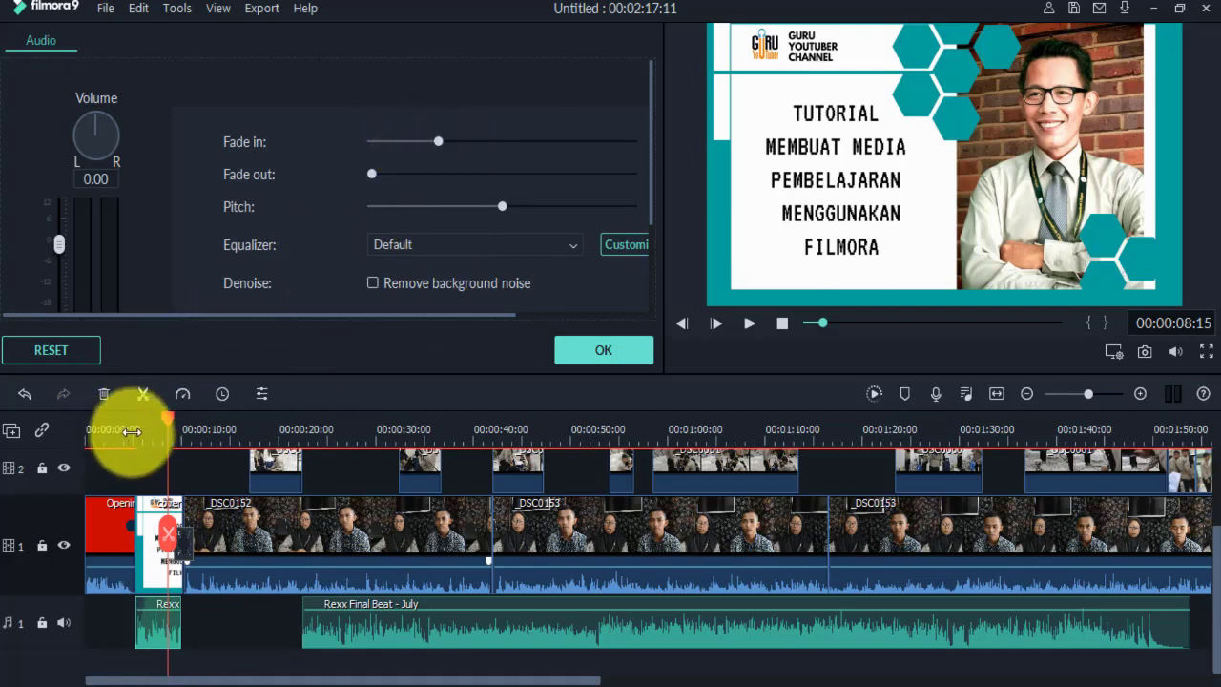
Play the cover clip's music from its start and across its end into the interview to check the fades.
{"action": "left_click", "coordinate": [129, 429]}
{"action": "key", "text": "space"}
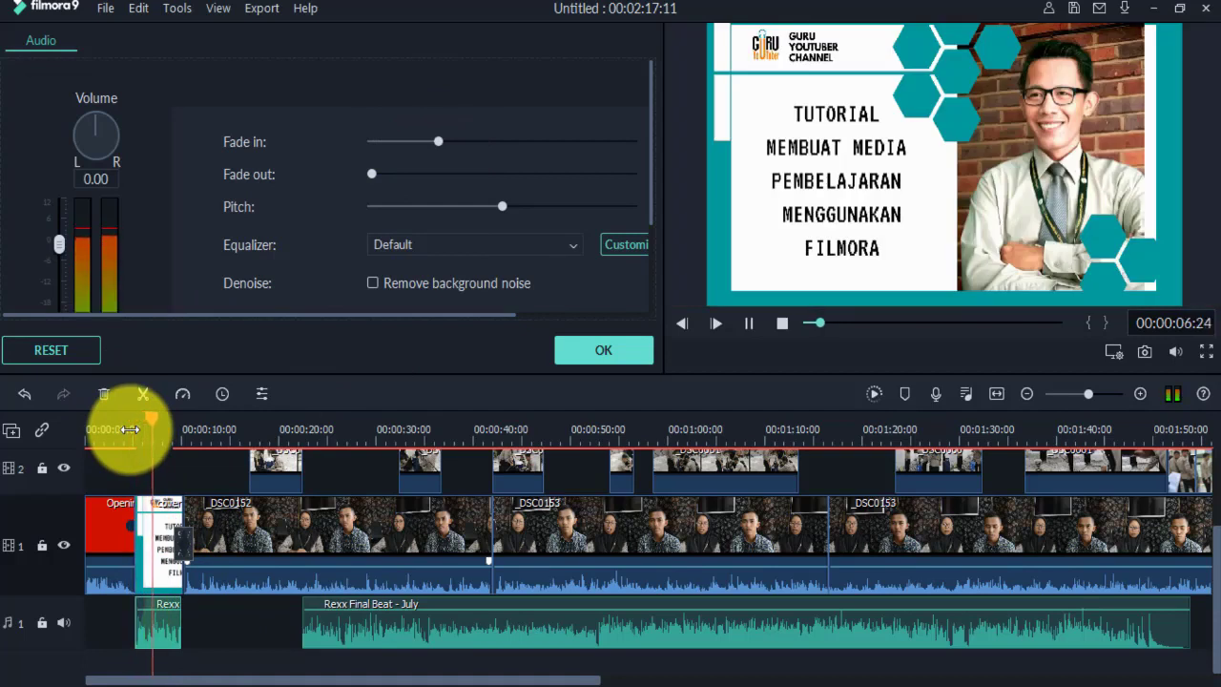
{"action": "key", "text": "space"}
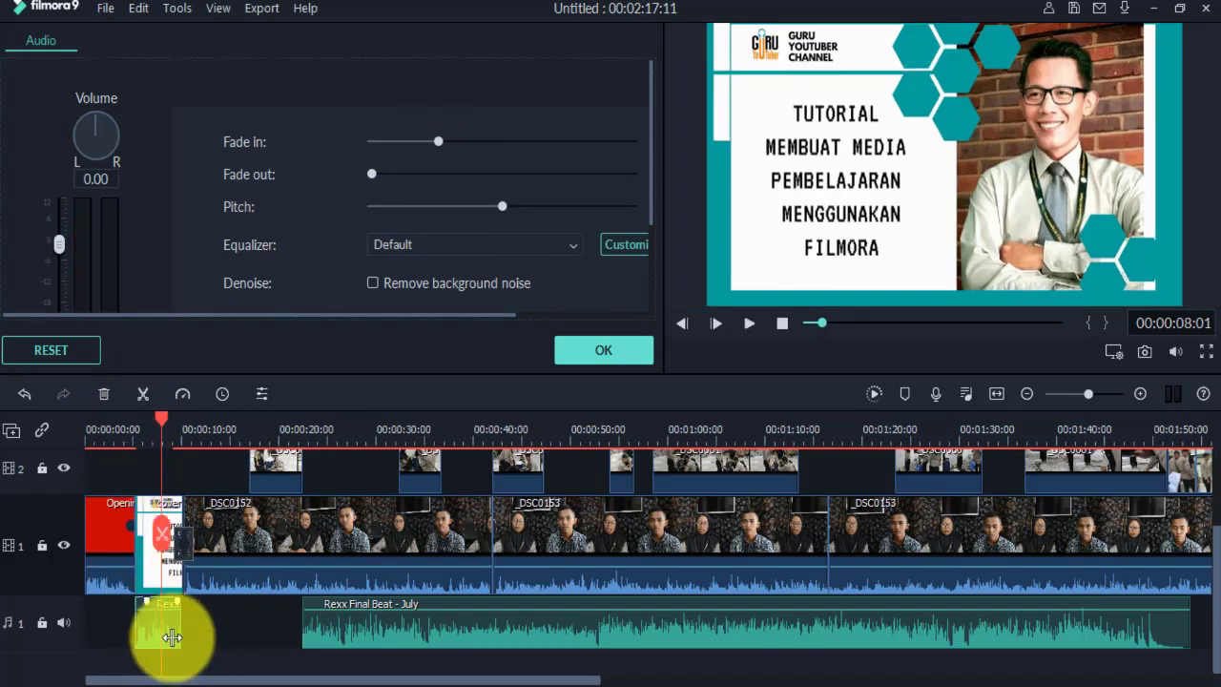
{"action": "left_click", "coordinate": [172, 634]}
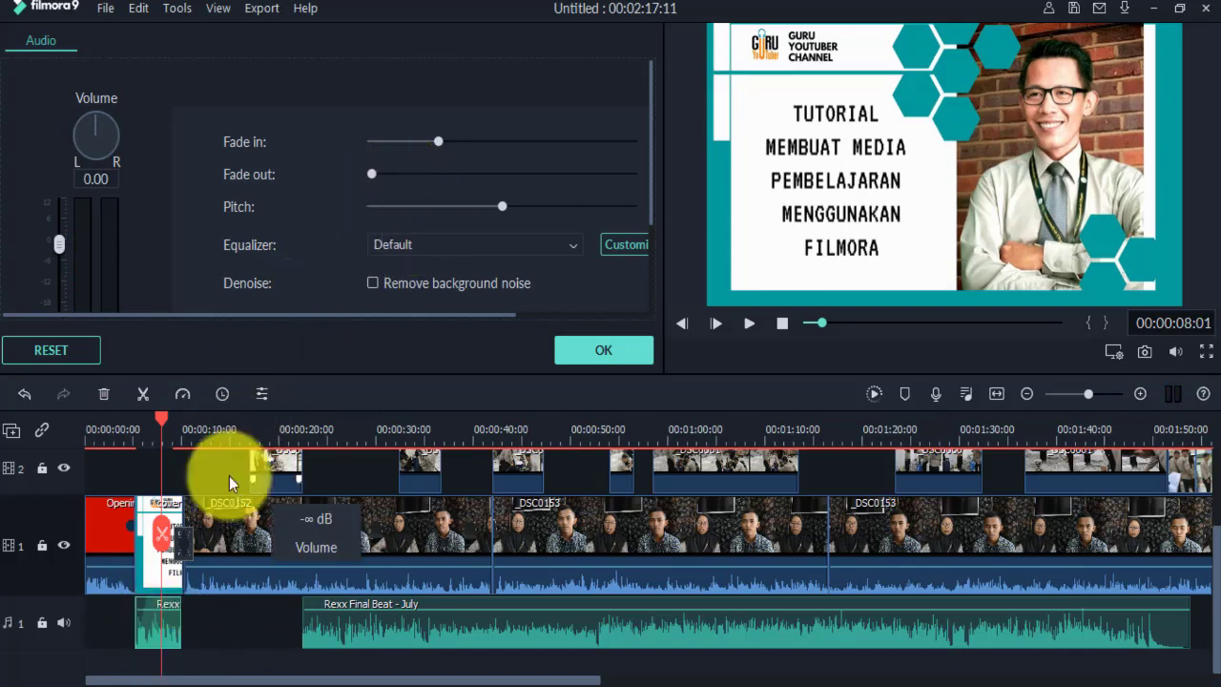
{"action": "left_click", "coordinate": [183, 440]}
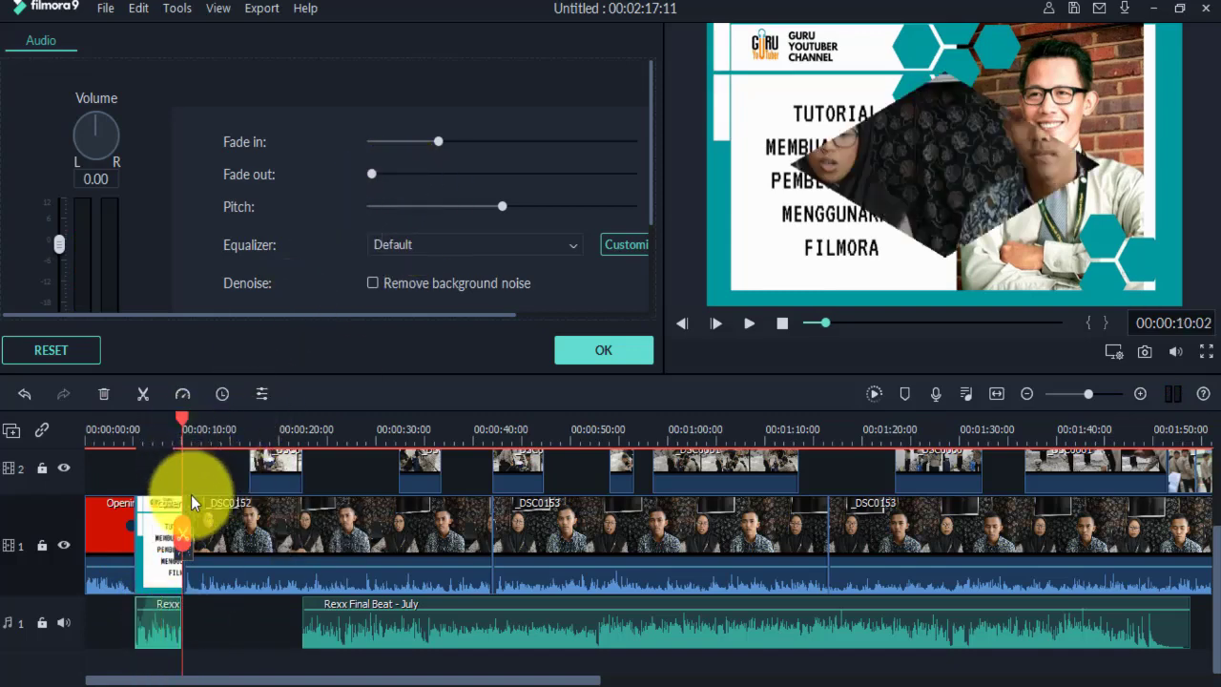
{"action": "left_click", "coordinate": [174, 443]}
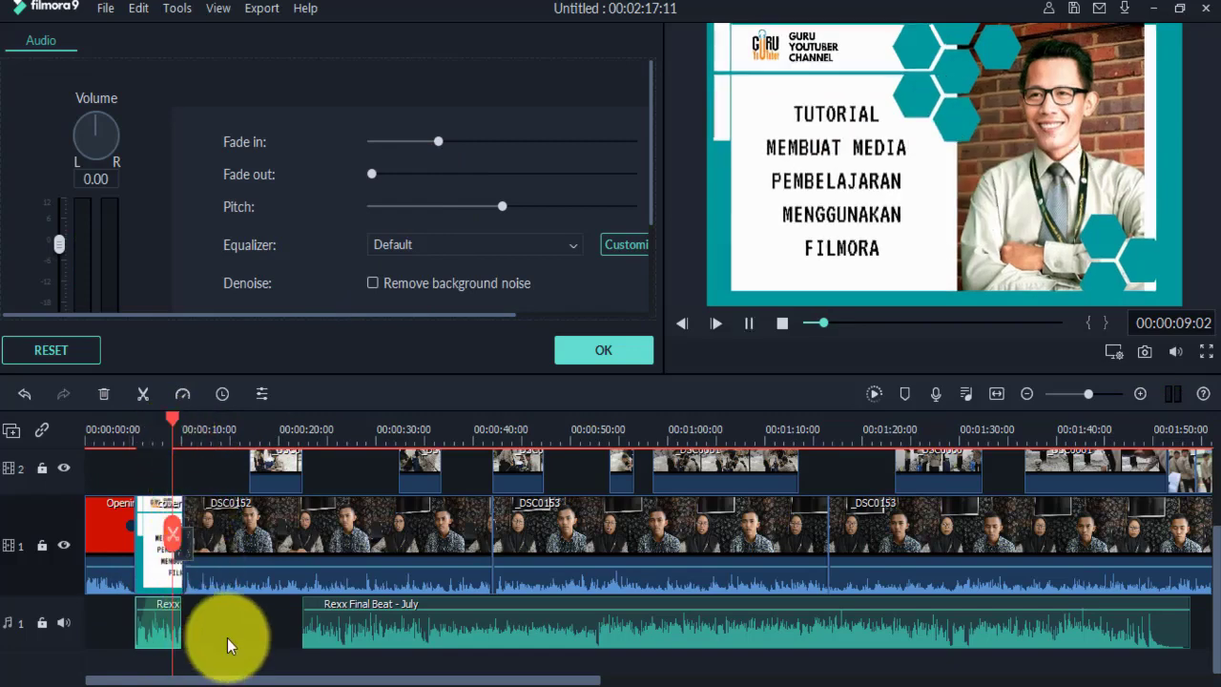
{"action": "key", "text": "space"}
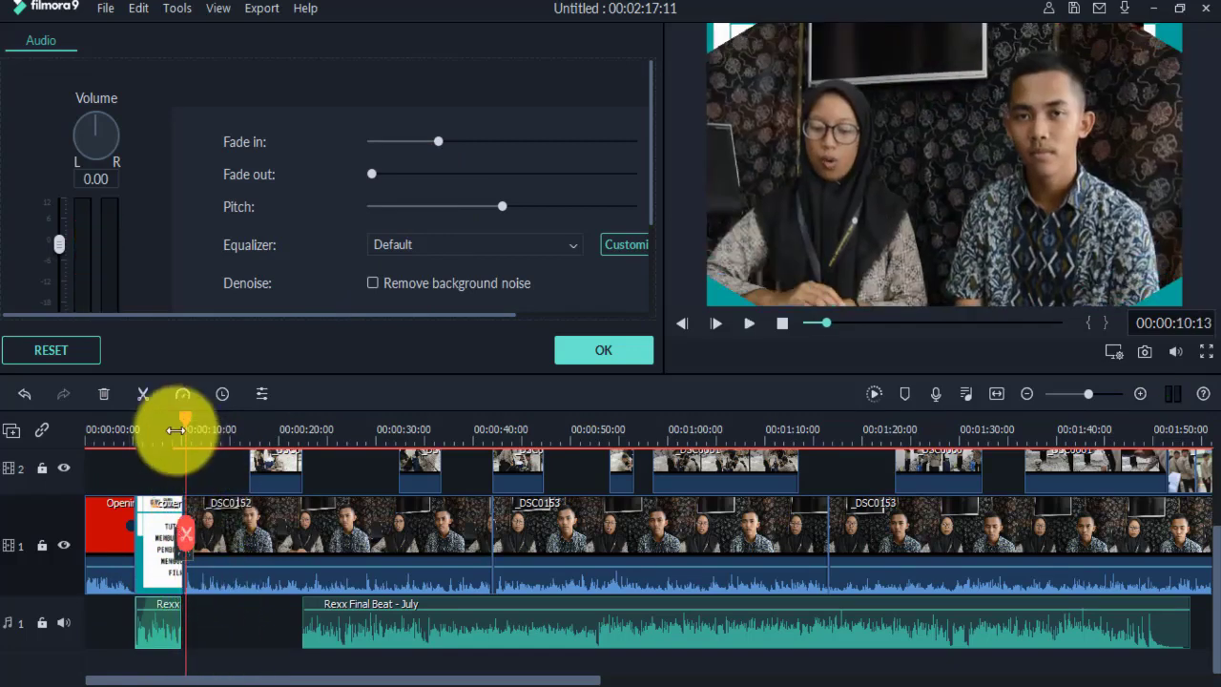
{"action": "left_click", "coordinate": [173, 431]}
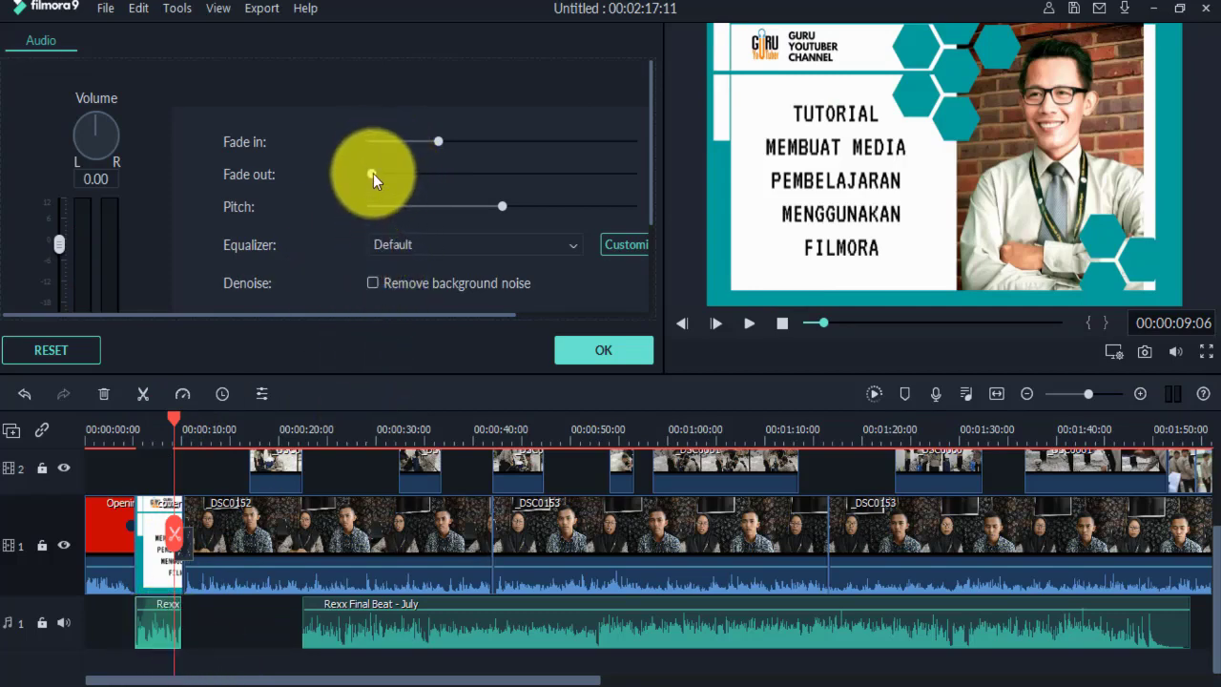
Raise the short music part's fade-out to about a fifth of the range and play across its end.
{"action": "left_click_drag", "start_coordinate": [373, 174], "coordinate": [424, 180]}
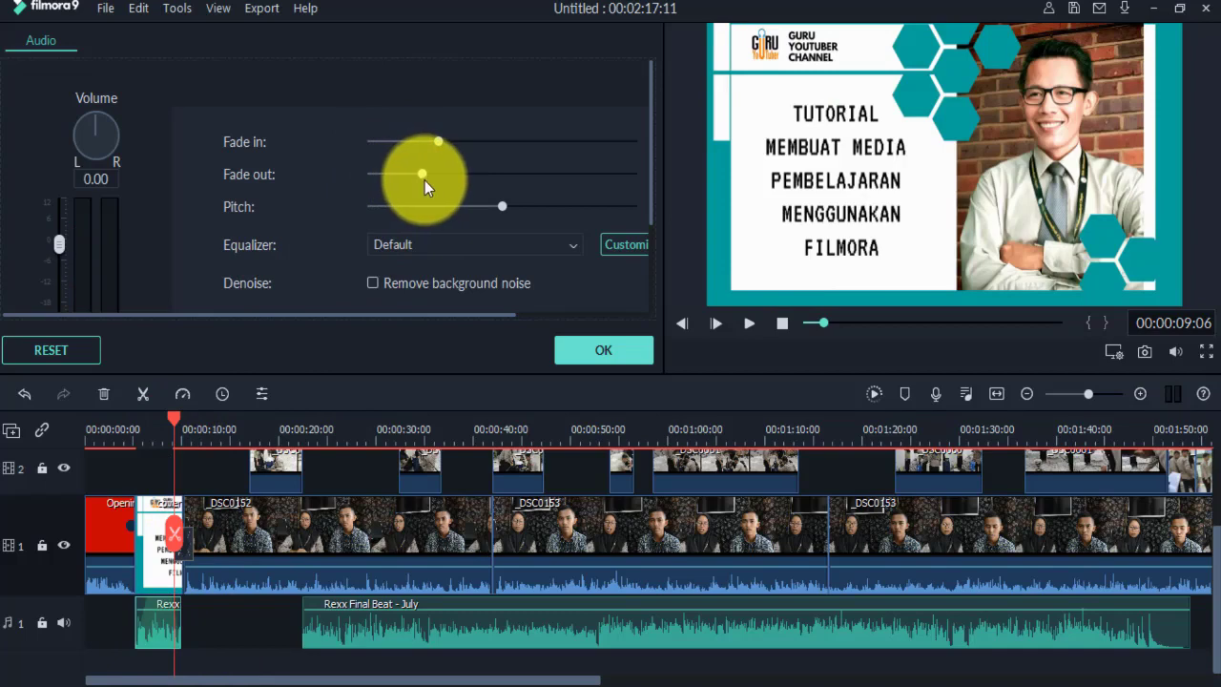
{"action": "left_click", "coordinate": [152, 431]}
{"action": "key", "text": "space"}
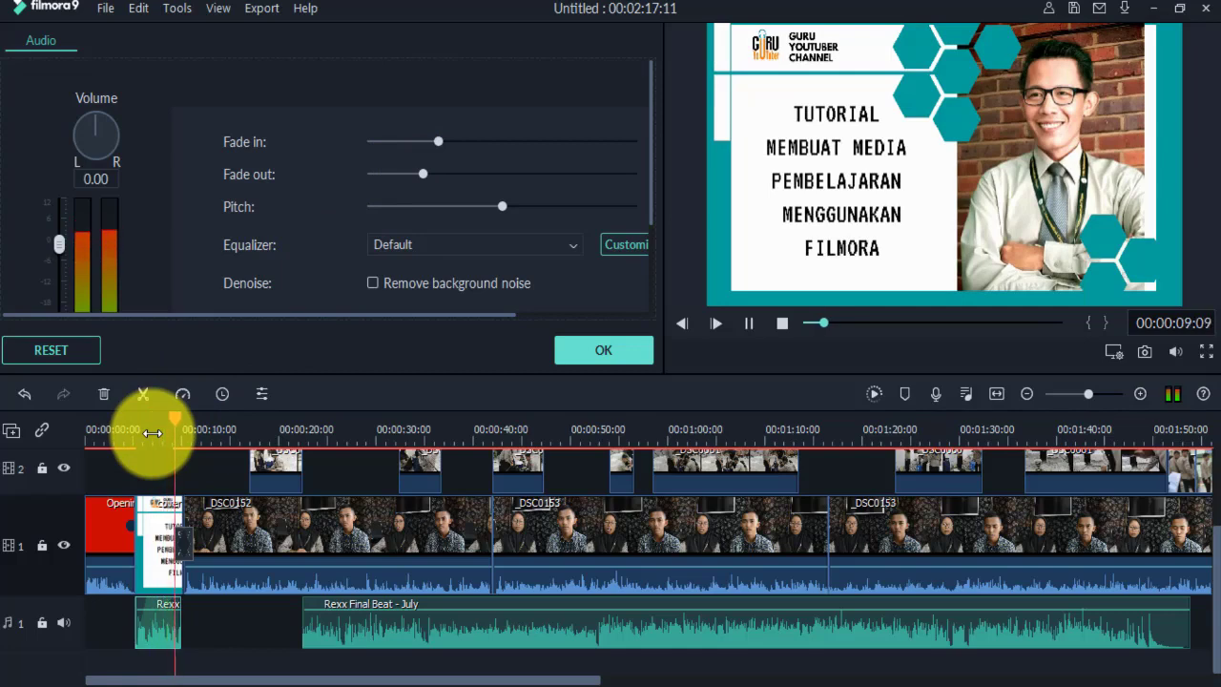
{"action": "key", "text": "space"}
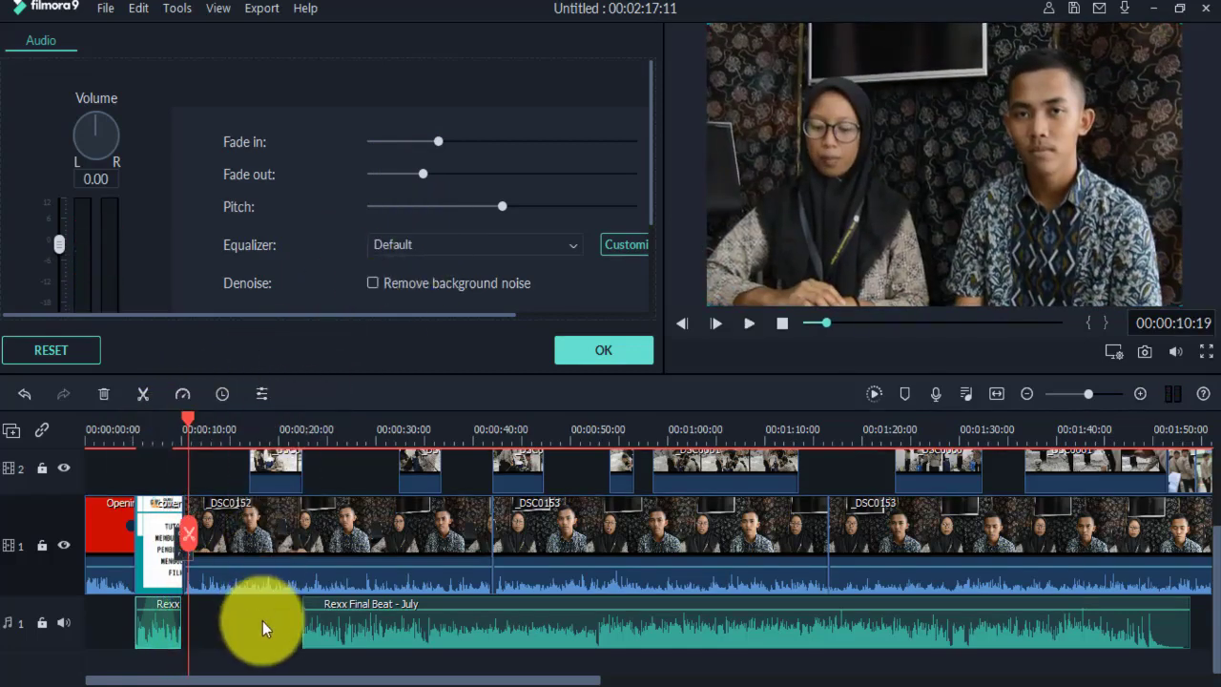
Move the longer music part back to start directly after the short one, and play across the join.
{"action": "left_click_drag", "start_coordinate": [372, 629], "coordinate": [233, 623]}
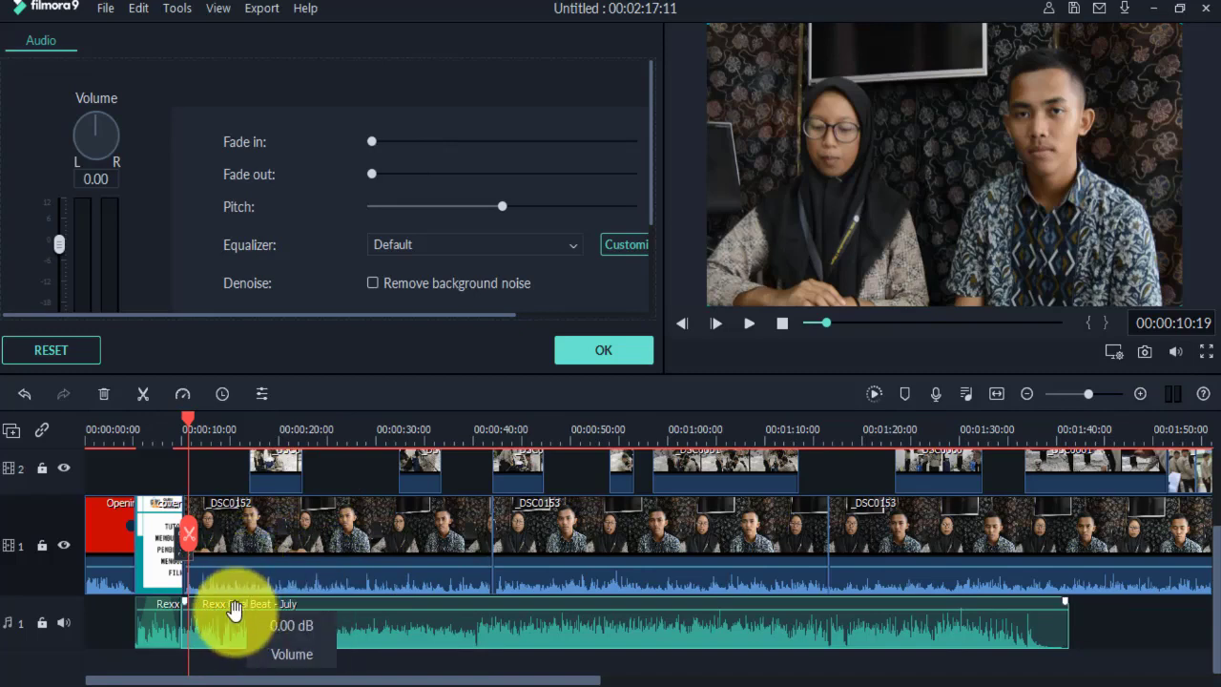
{"action": "left_click", "coordinate": [170, 431]}
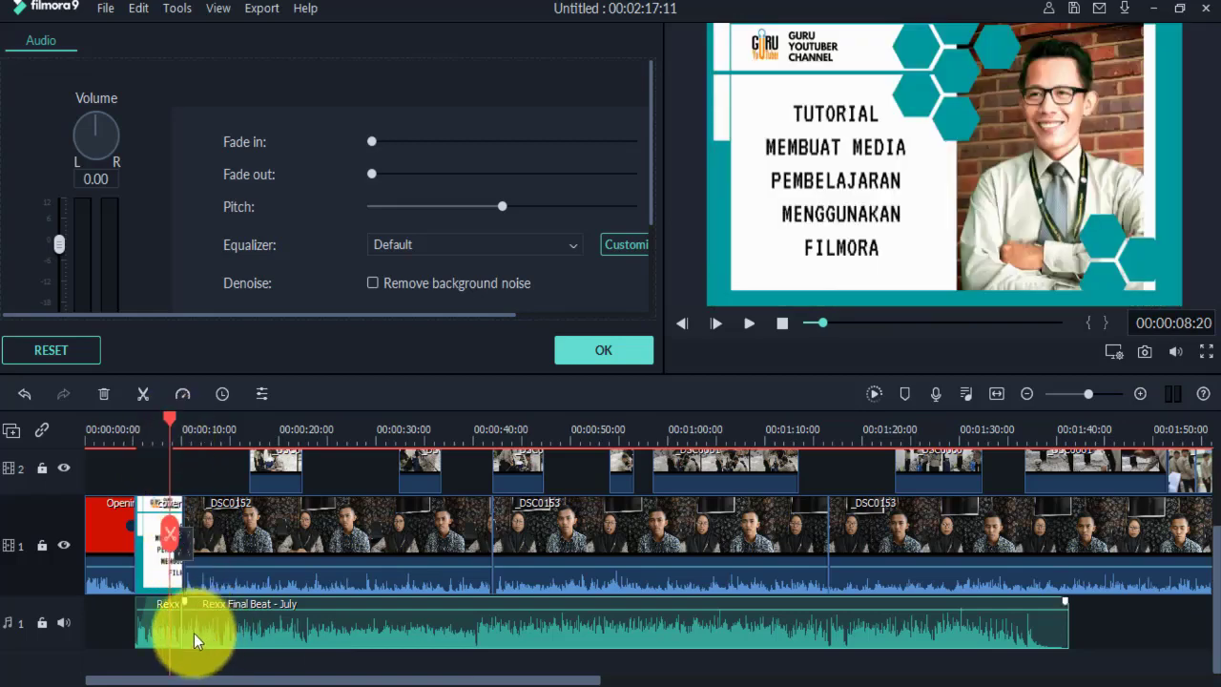
{"action": "key", "text": "space"}
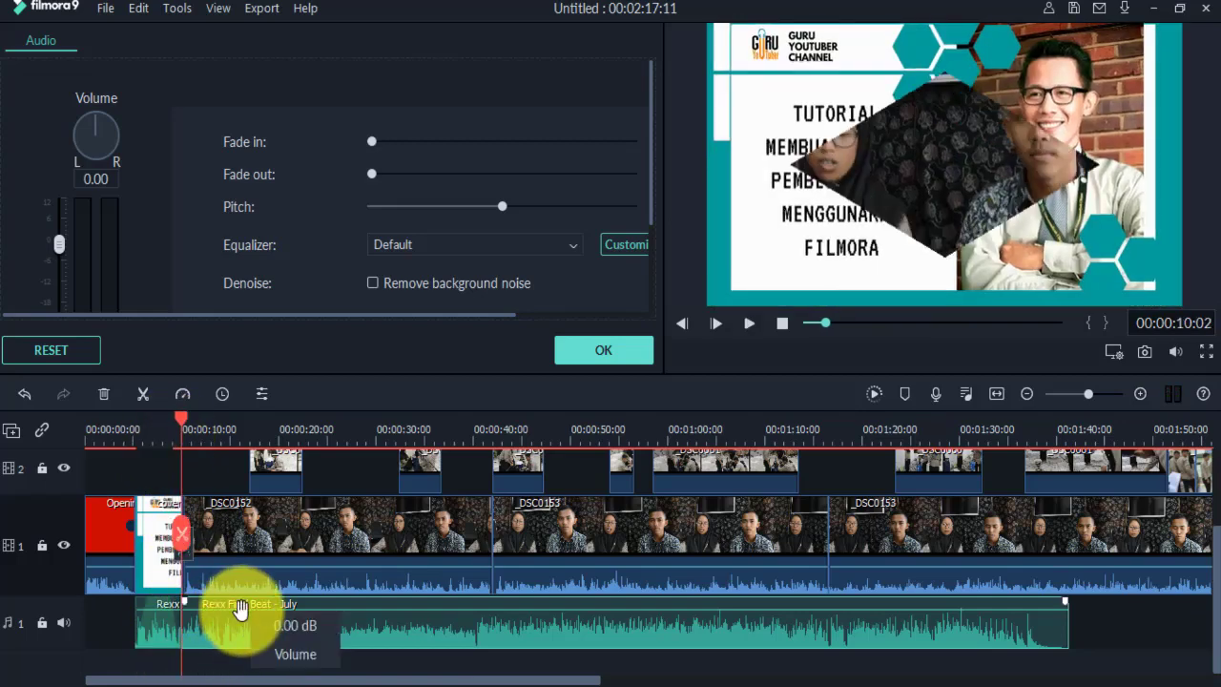
Lower the longer music part's volume in stages to -18.55 dB, playing the transition into the interview to compare it with the speech.
{"action": "left_click_drag", "start_coordinate": [240, 611], "coordinate": [245, 615]}
{"action": "key", "text": "space"}
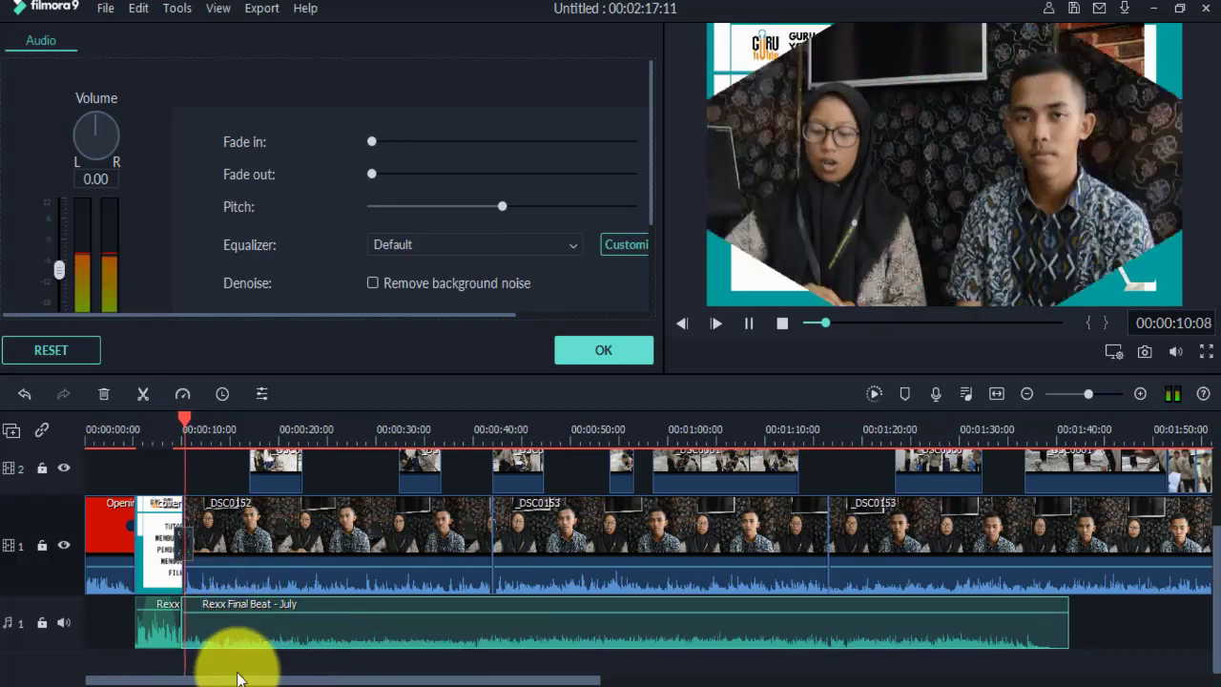
{"action": "key", "text": "space"}
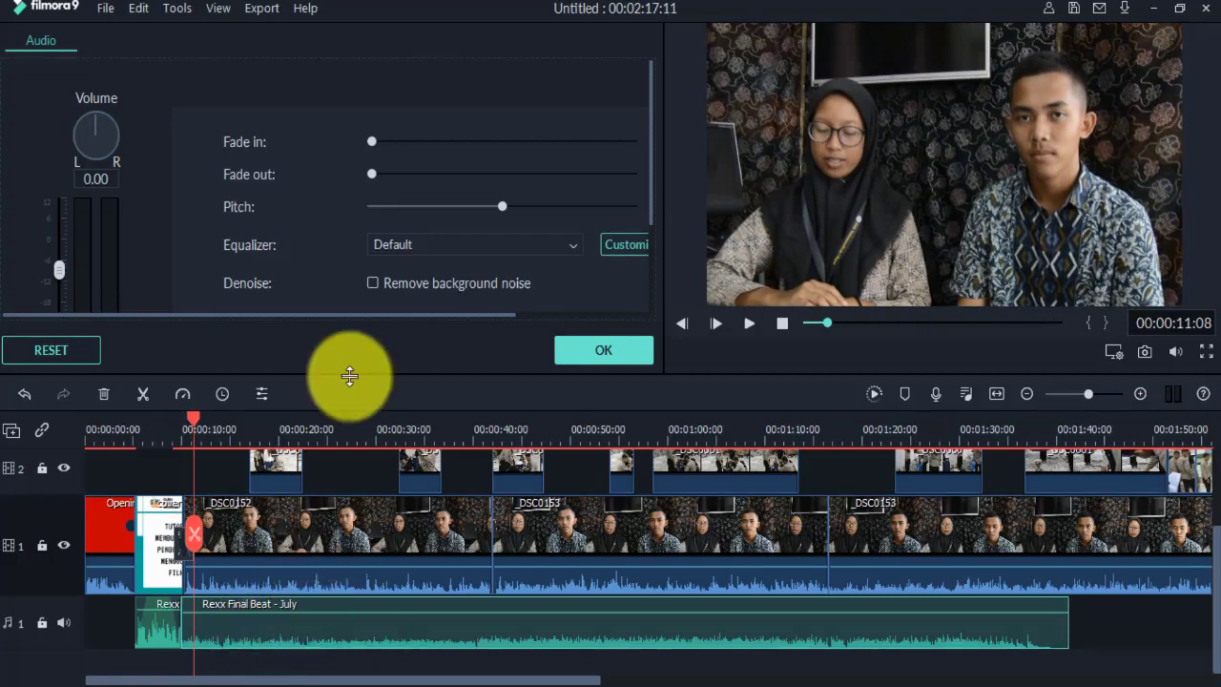
{"action": "left_click", "coordinate": [175, 438]}
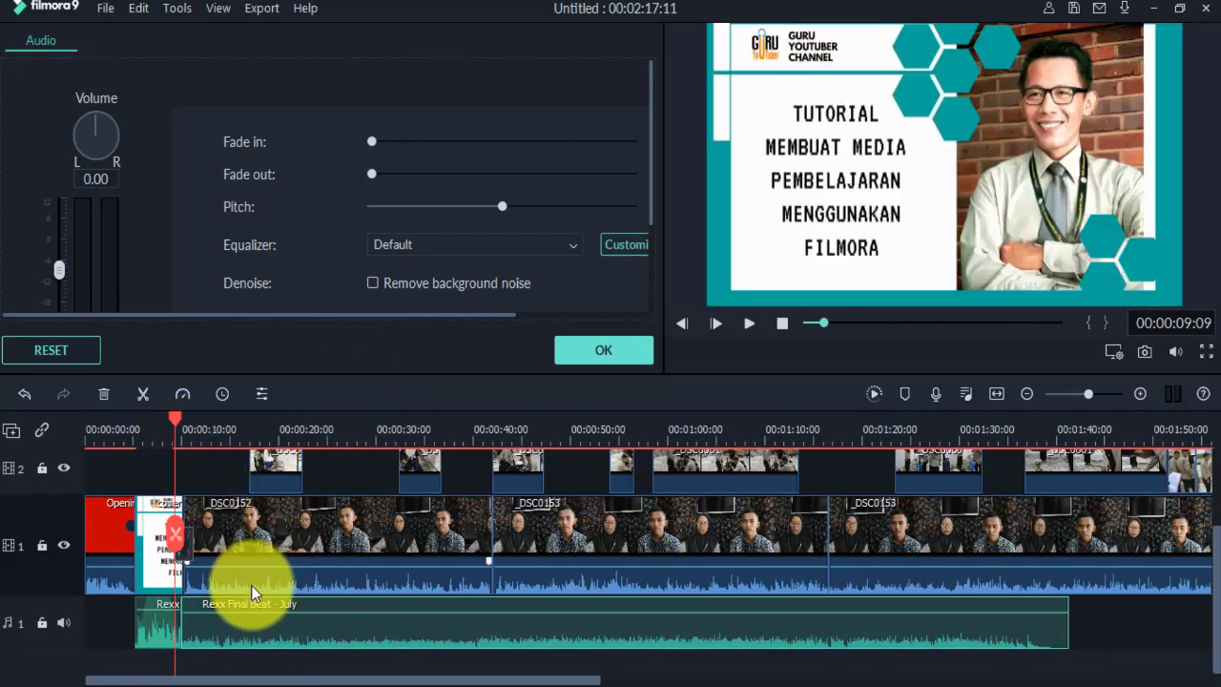
{"action": "left_click_drag", "start_coordinate": [252, 611], "coordinate": [254, 618]}
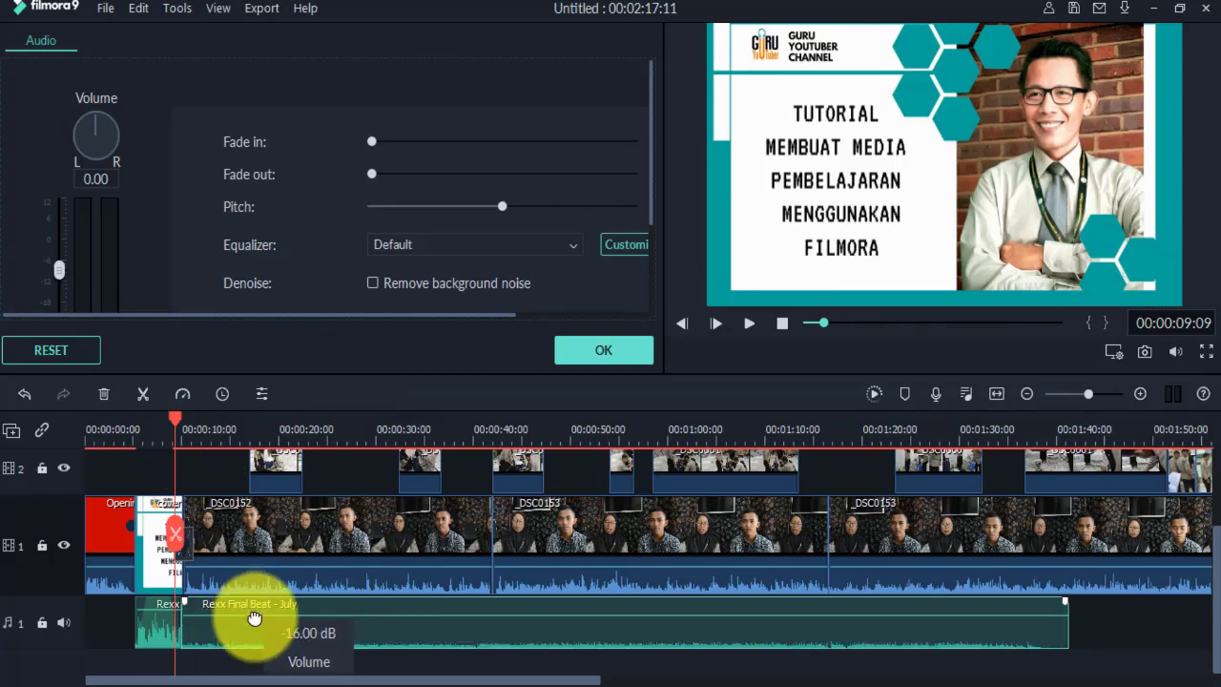
{"action": "left_click_drag", "start_coordinate": [254, 618], "coordinate": [255, 620]}
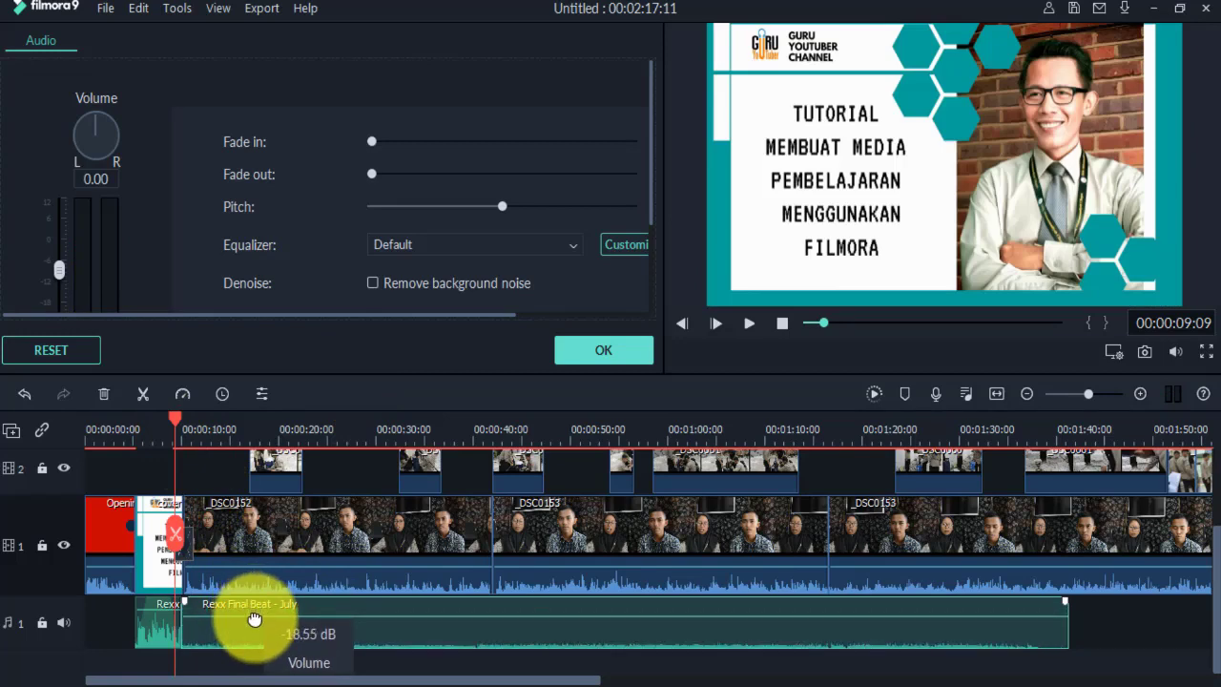
{"action": "key", "text": "space"}
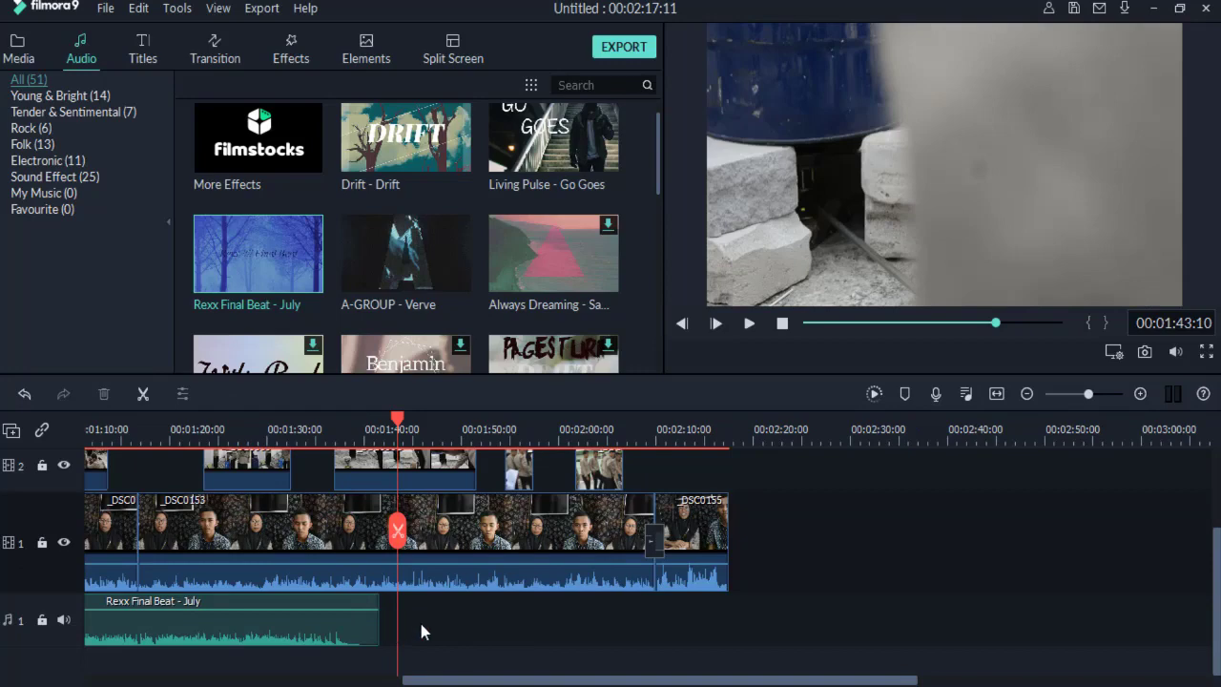
Duplicate the longer music part and move the copy back to start just before the original's end, covering the rest of the video.
{"action": "mouse_move", "coordinate": [306, 271]}
{"action": "left_click", "coordinate": [265, 623]}
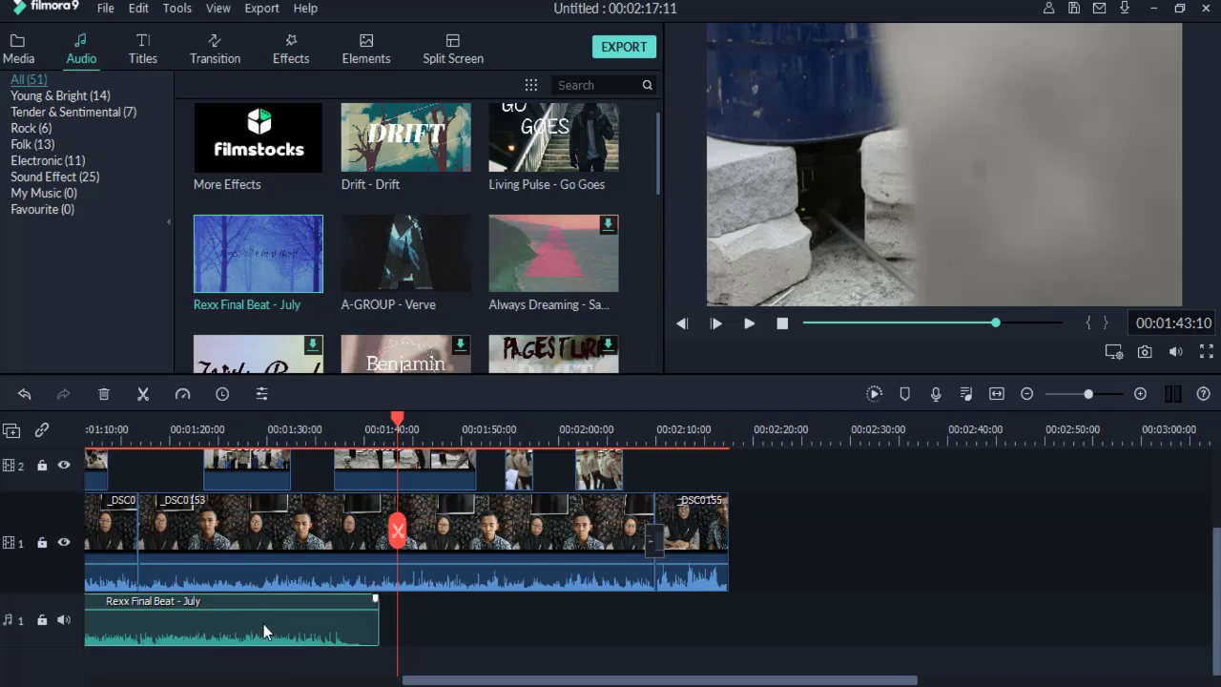
{"action": "left_click", "coordinate": [808, 437]}
{"action": "key", "text": "ctrl+x"}
{"action": "key", "text": "ctrl+v"}
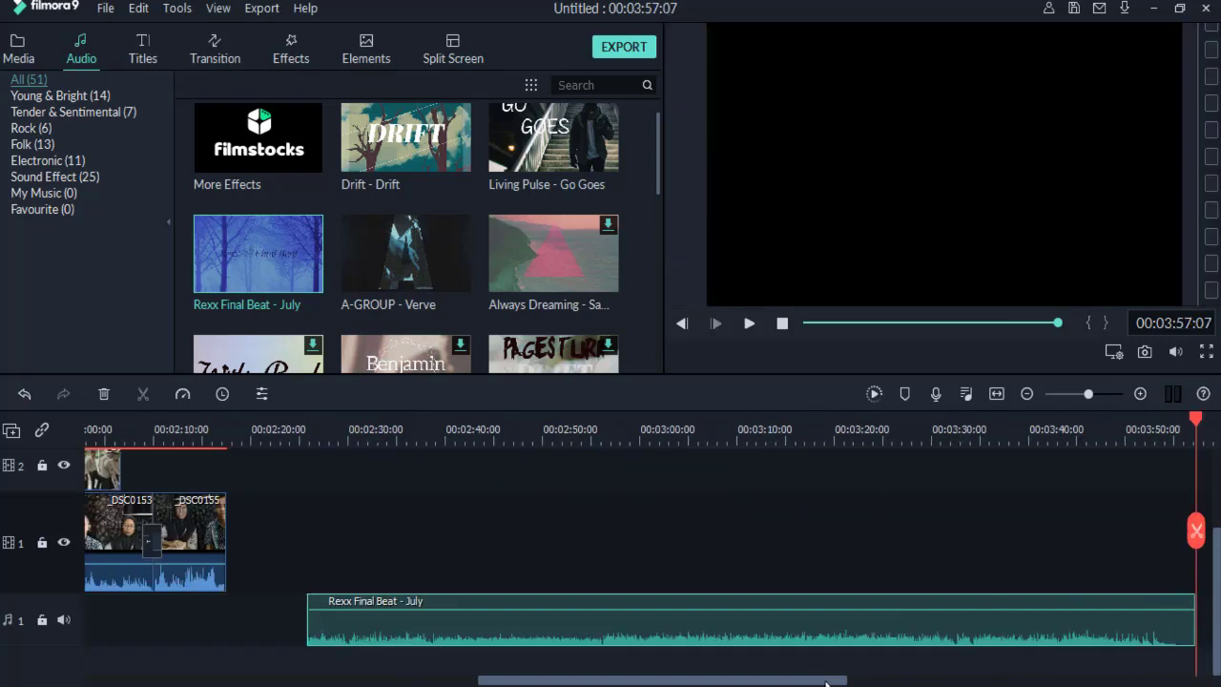
{"action": "left_click_drag", "start_coordinate": [826, 683], "coordinate": [699, 682]}
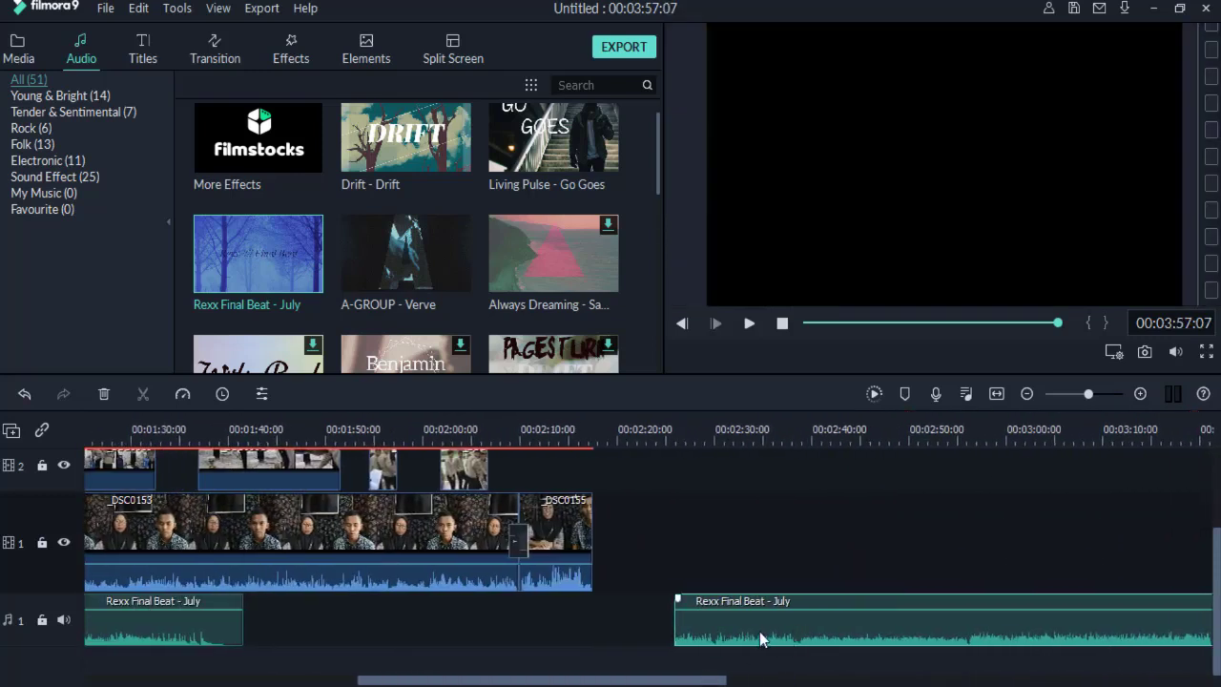
{"action": "left_click_drag", "start_coordinate": [759, 631], "coordinate": [408, 620]}
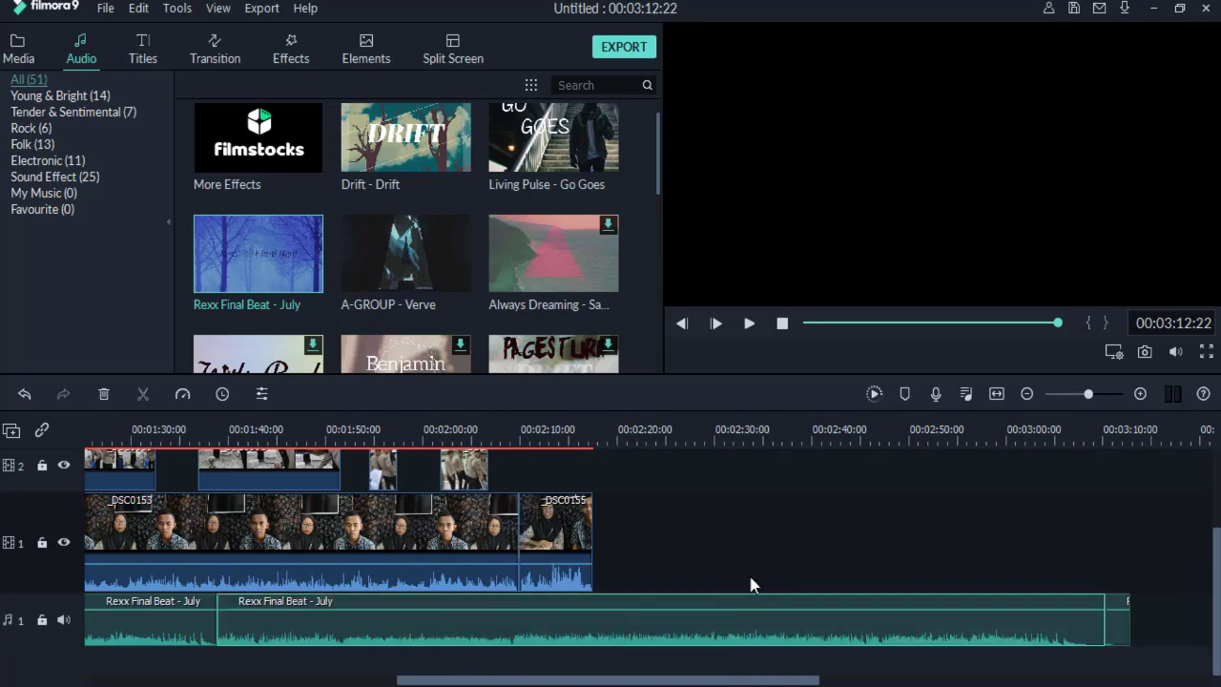
Preview the Credit 1 end credits title and place it on video track 2 right after the last interview clip ends.
{"action": "left_click", "coordinate": [781, 549]}
{"action": "mouse_move", "coordinate": [725, 678]}
{"action": "left_mouse_down"}
{"action": "mouse_move", "coordinate": [935, 665]}
{"action": "mouse_move", "coordinate": [581, 678]}
{"action": "mouse_move", "coordinate": [705, 677]}
{"action": "left_mouse_up"}
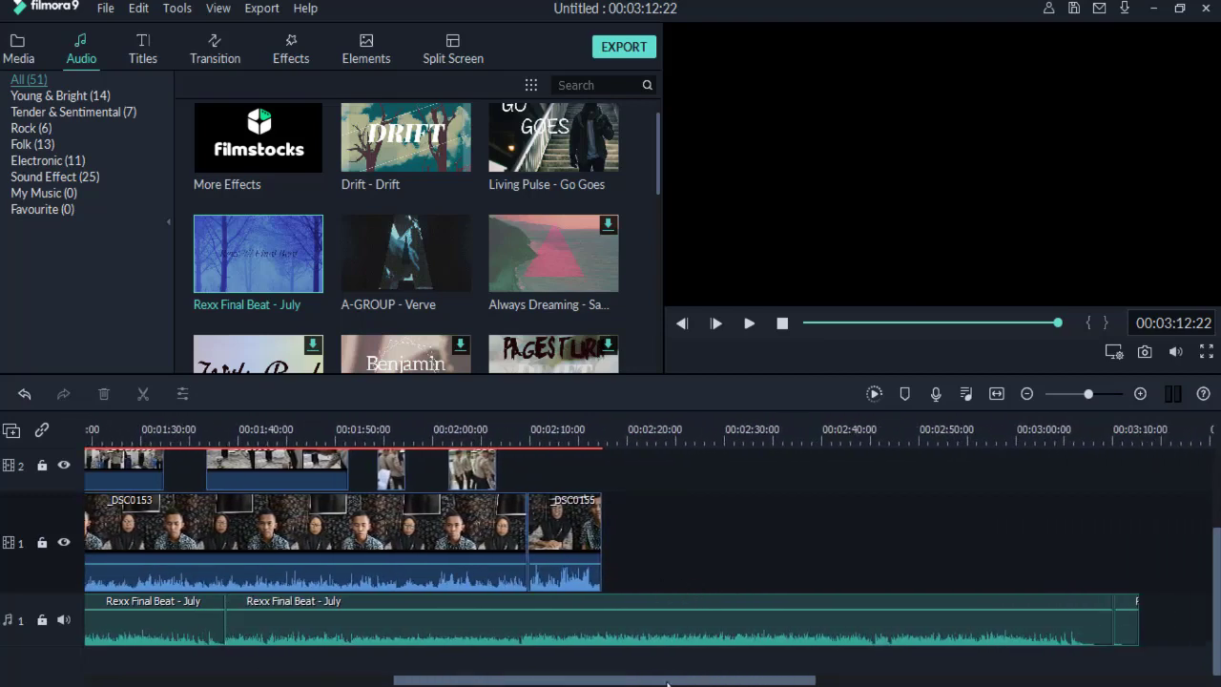
{"action": "left_click_drag", "start_coordinate": [1216, 588], "coordinate": [1215, 550]}
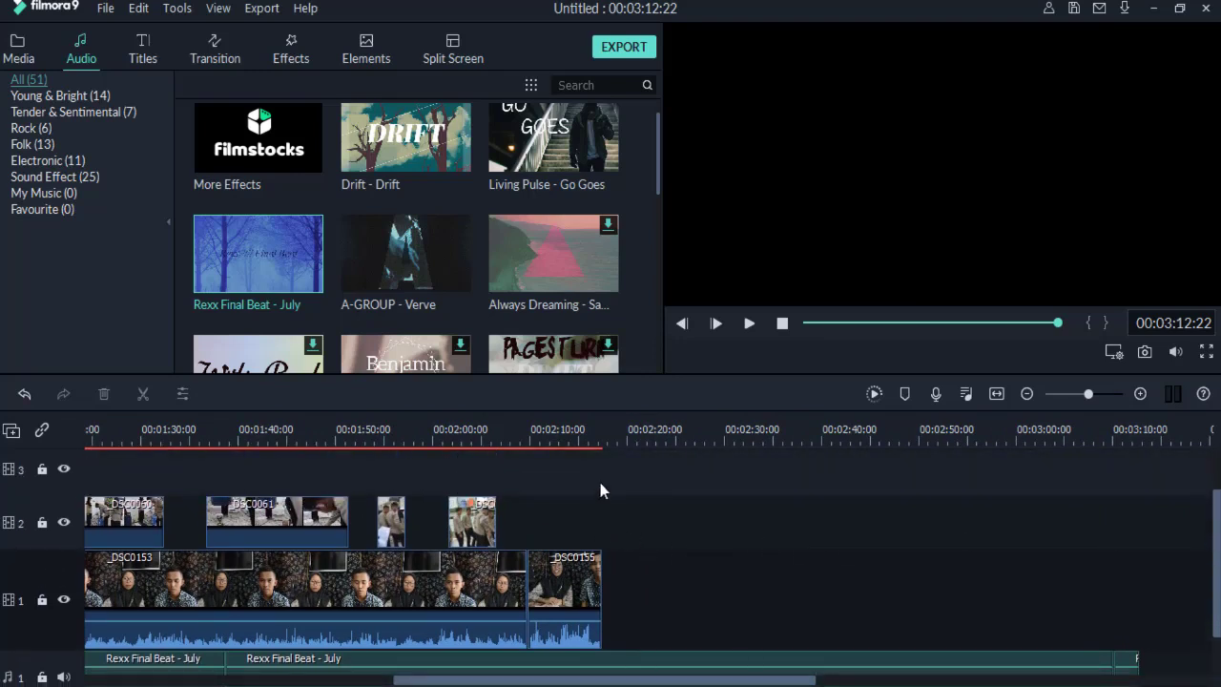
{"action": "left_click", "coordinate": [594, 438]}
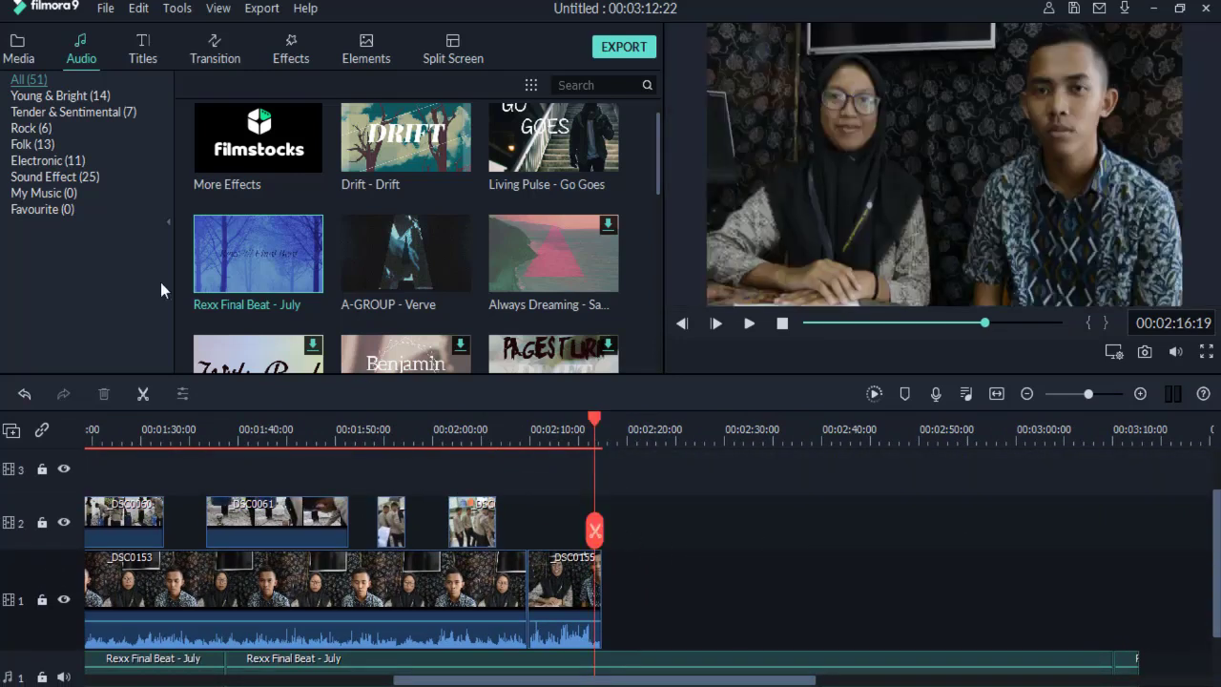
{"action": "left_click", "coordinate": [143, 57]}
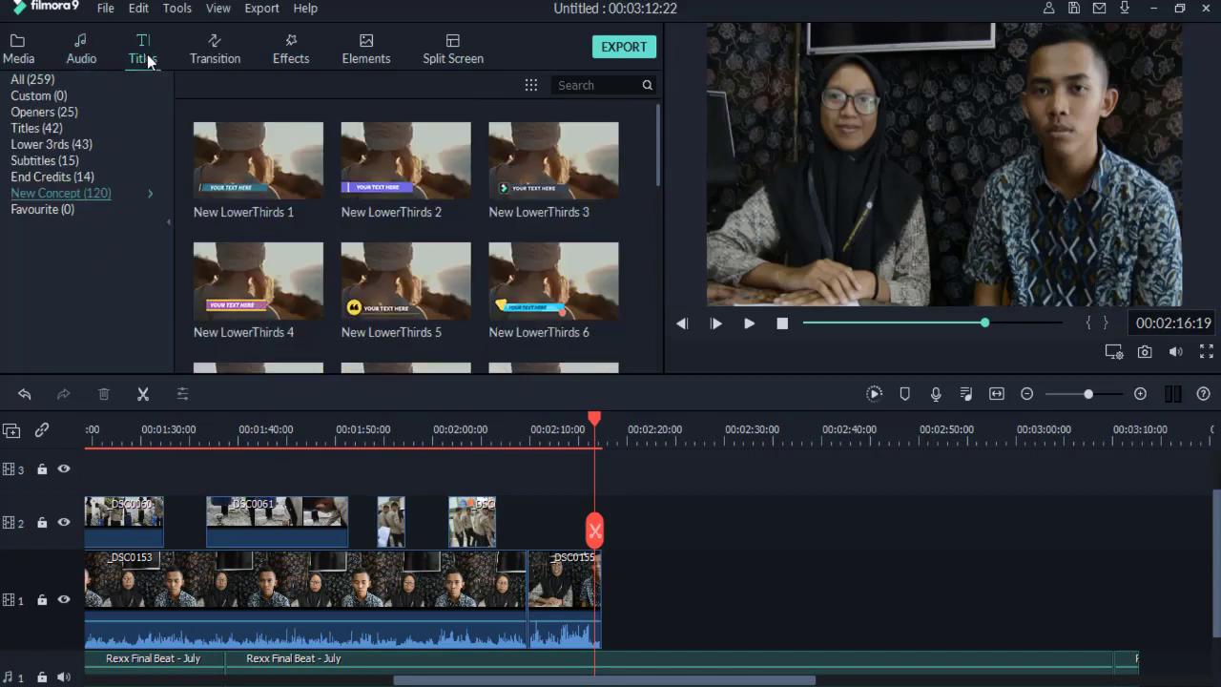
{"action": "left_click", "coordinate": [57, 178]}
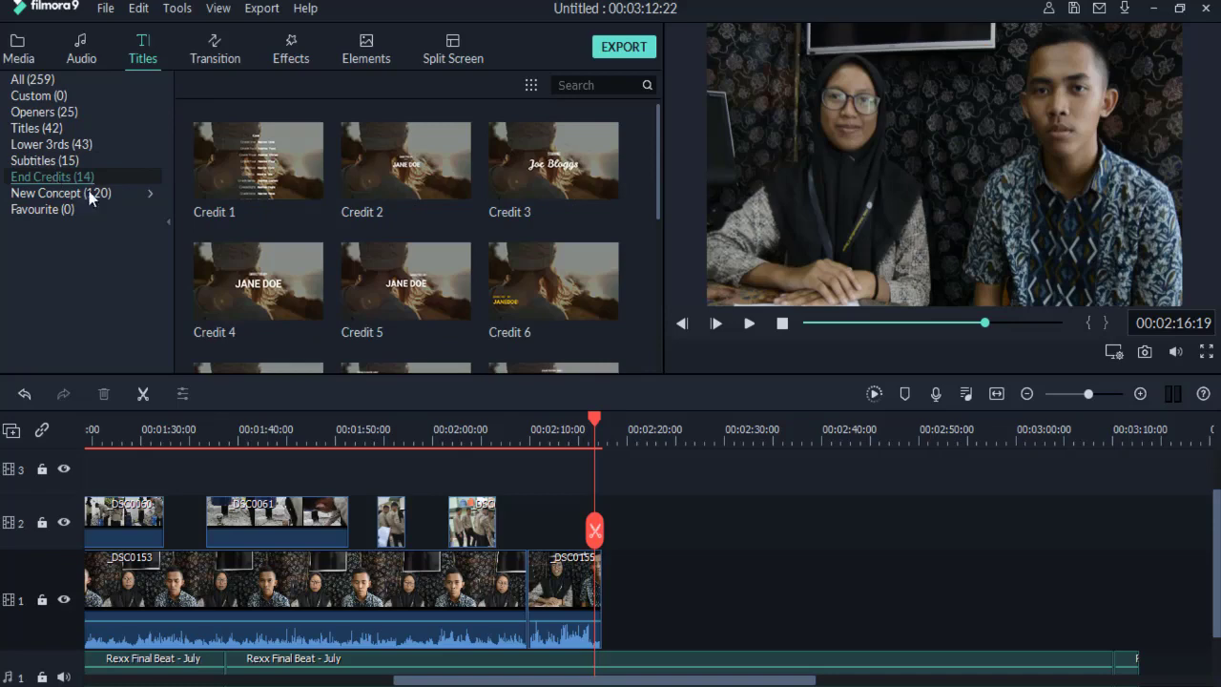
{"action": "left_click", "coordinate": [284, 174]}
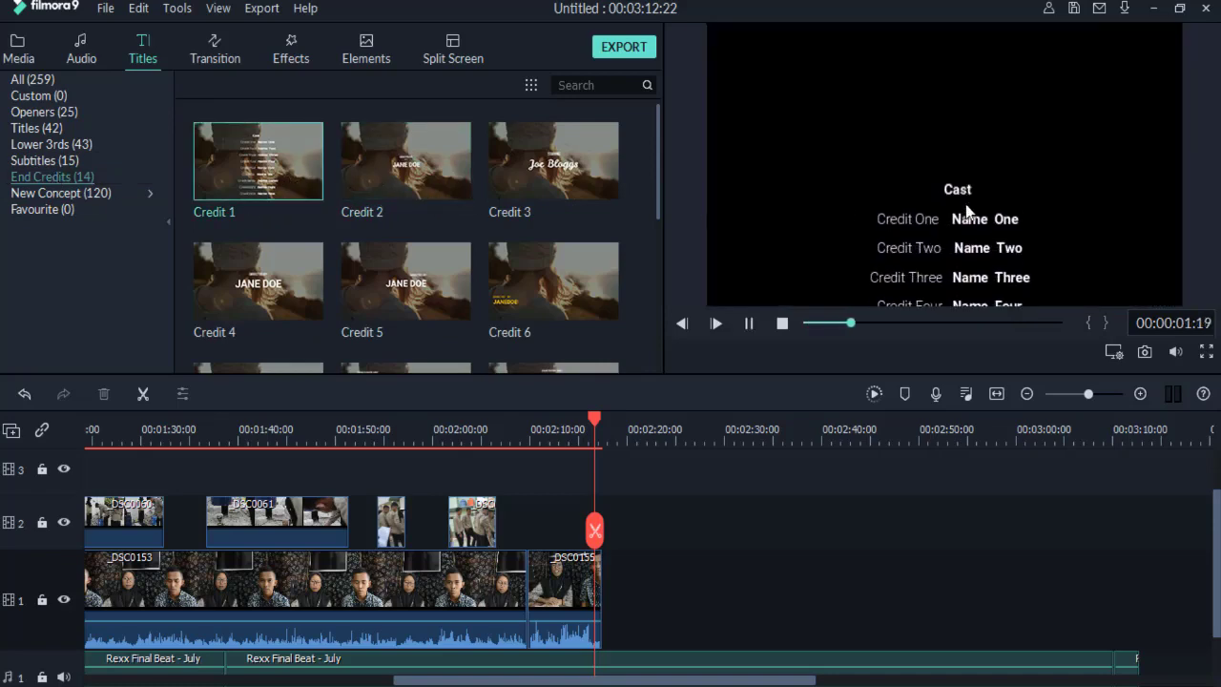
{"action": "left_click_drag", "start_coordinate": [274, 170], "coordinate": [620, 528]}
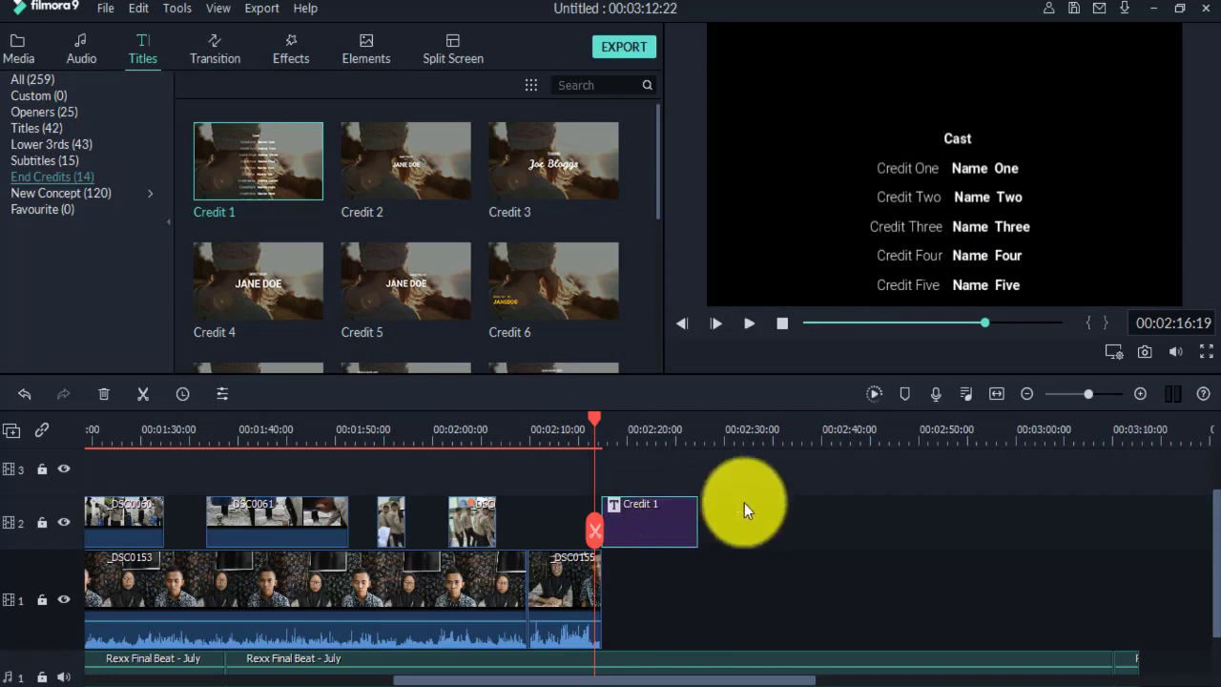
Play from the last interview clip into the end credits to check how they scroll.
{"action": "key", "text": "space"}
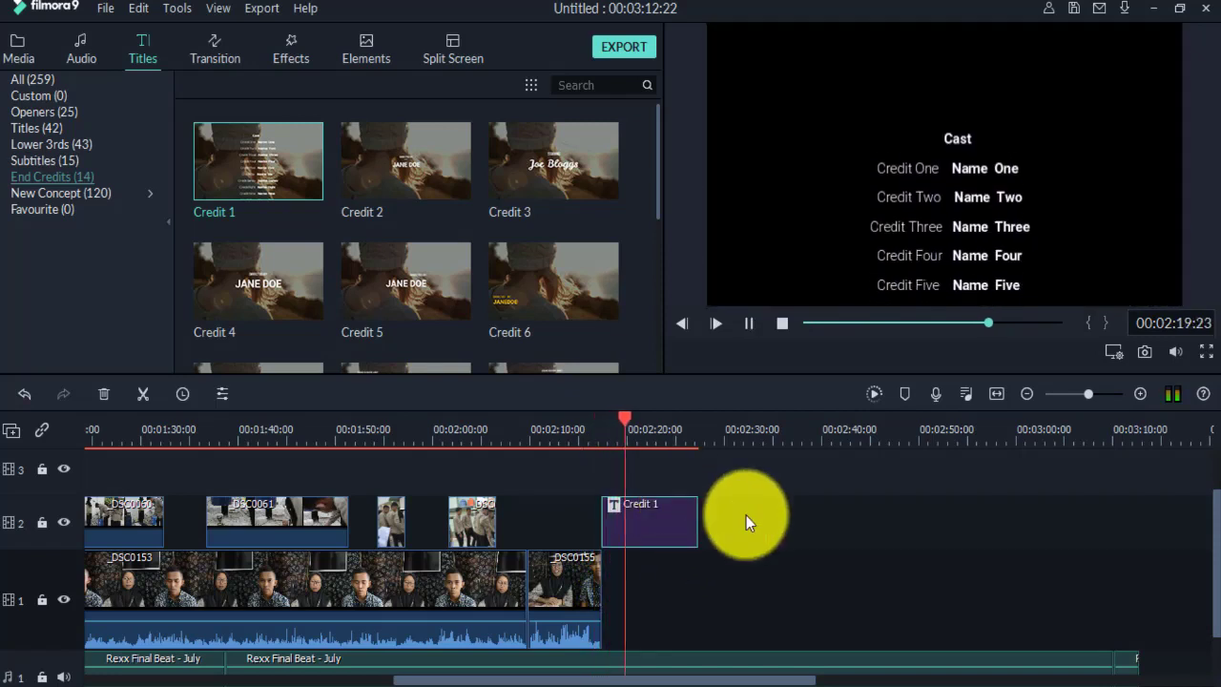
{"action": "key", "text": "space"}
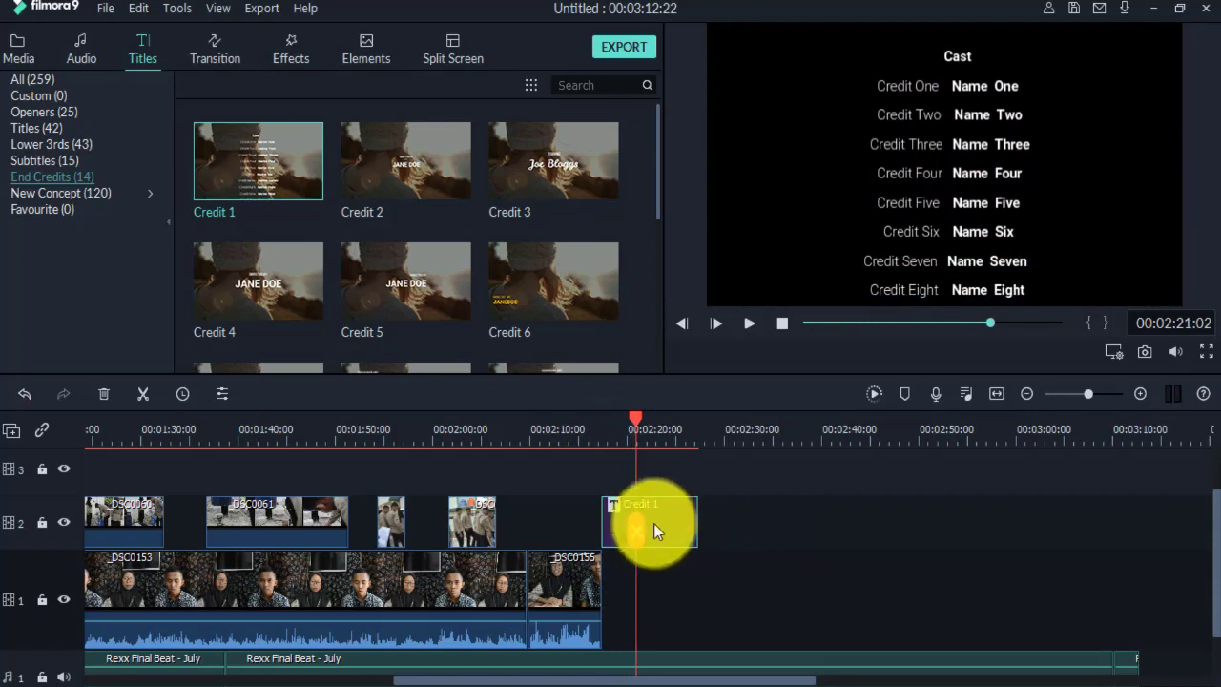
{"action": "left_click", "coordinate": [574, 439]}
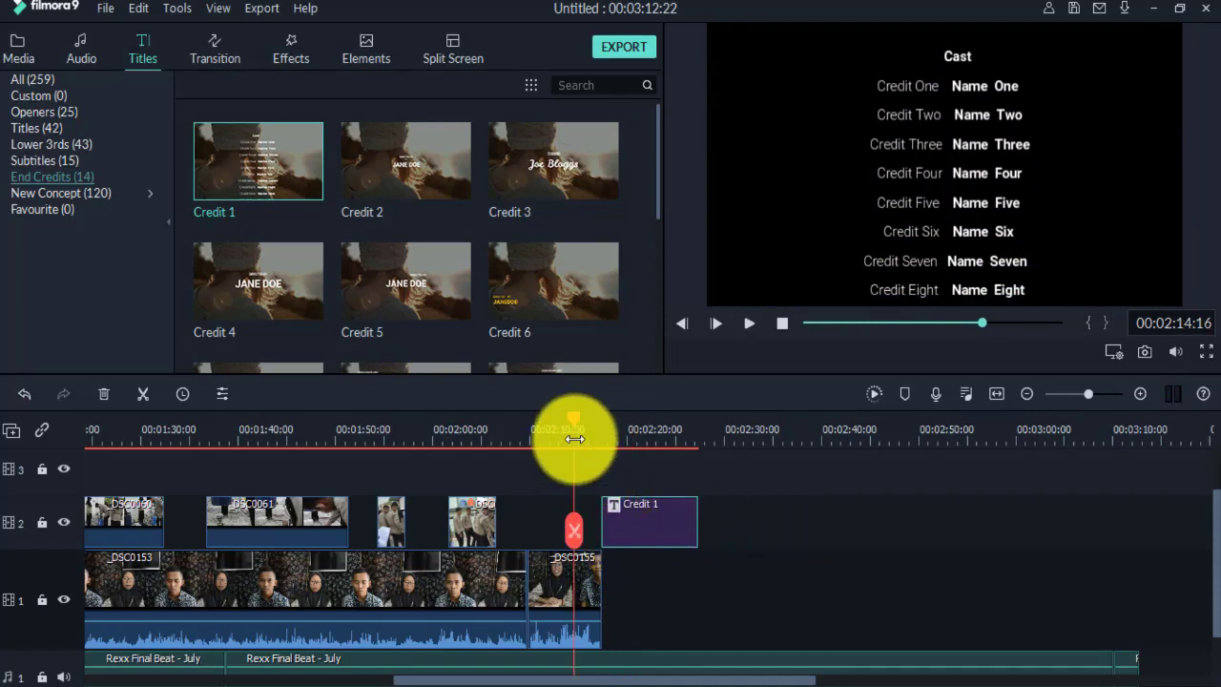
{"action": "key", "text": "space"}
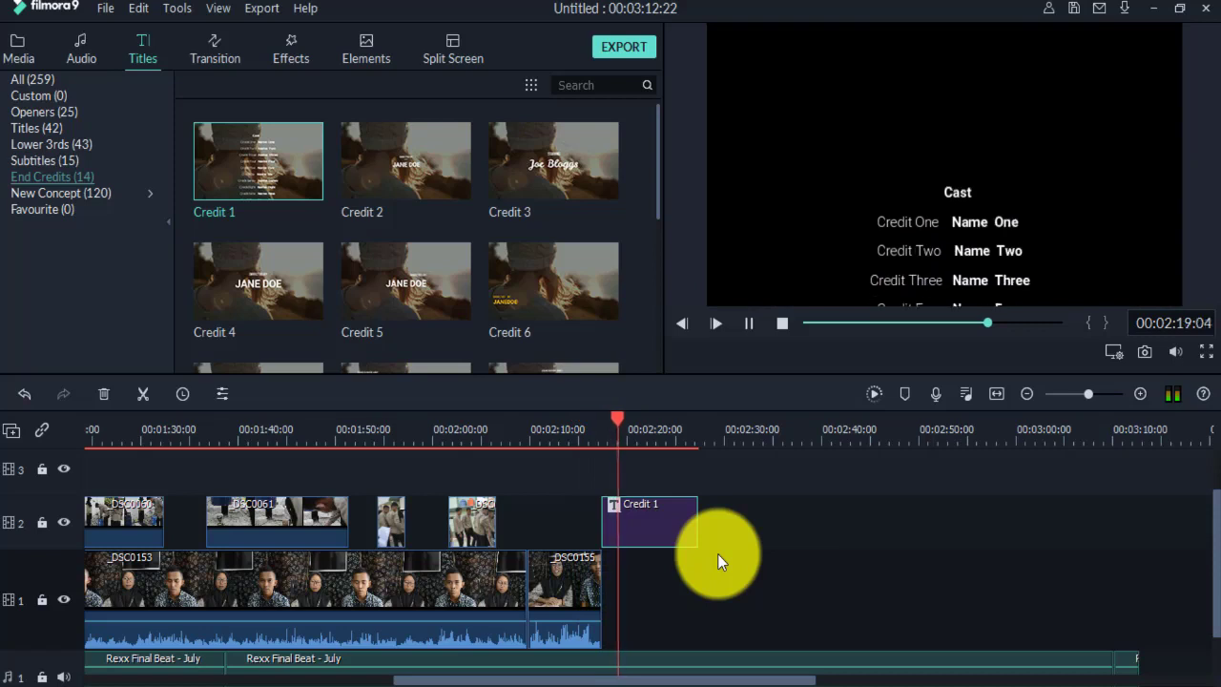
{"action": "key", "text": "space"}
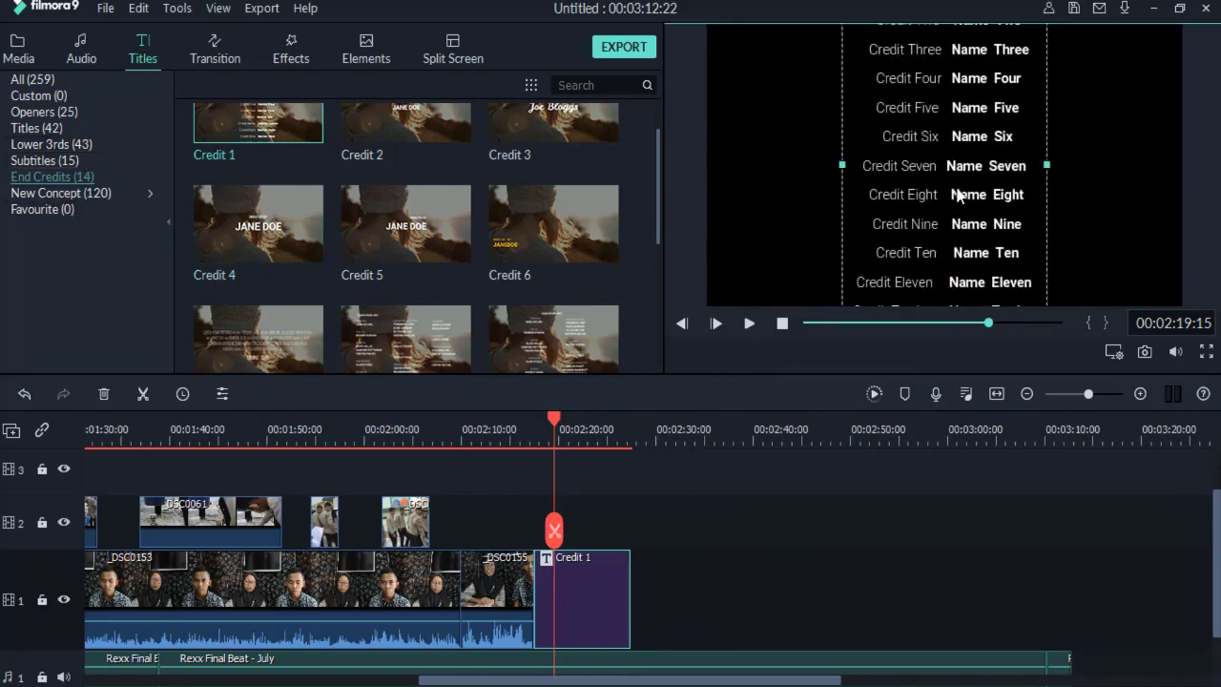
Change the first two cast rows of the Credit 1 title to "Narator 1 – Siswa 1" and "Narator 2 – Siswa 2".
{"action": "double_click", "coordinate": [906, 191]}
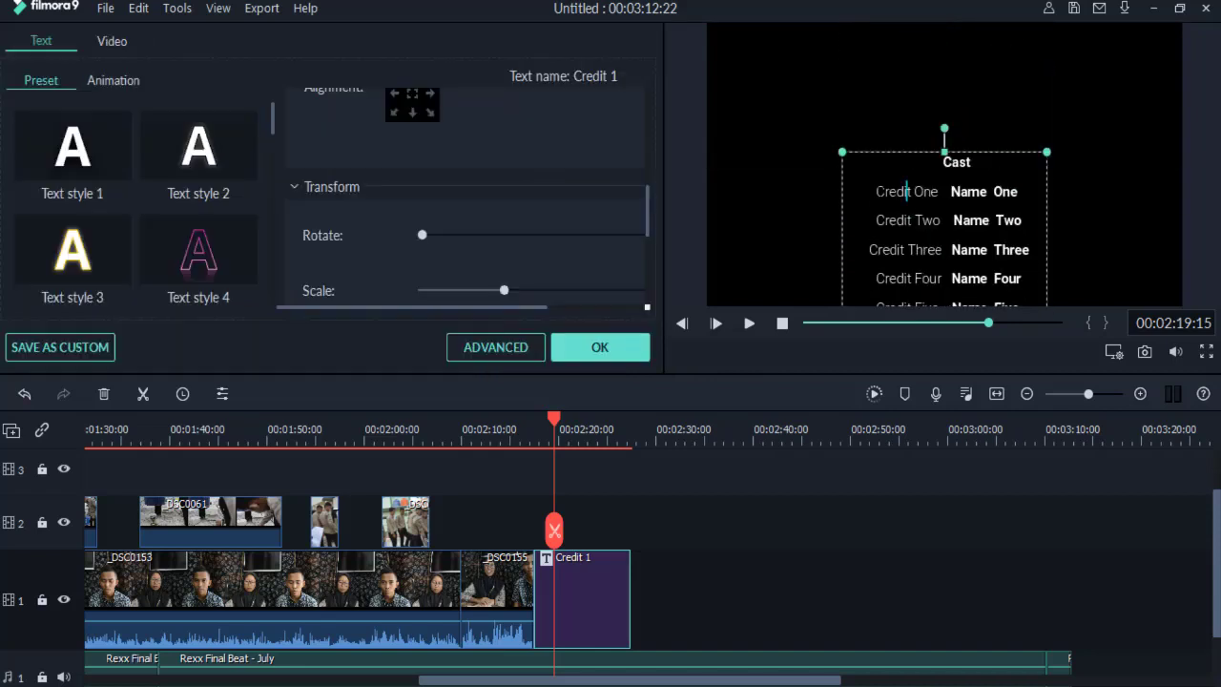
{"action": "left_click_drag", "start_coordinate": [875, 191], "coordinate": [929, 190]}
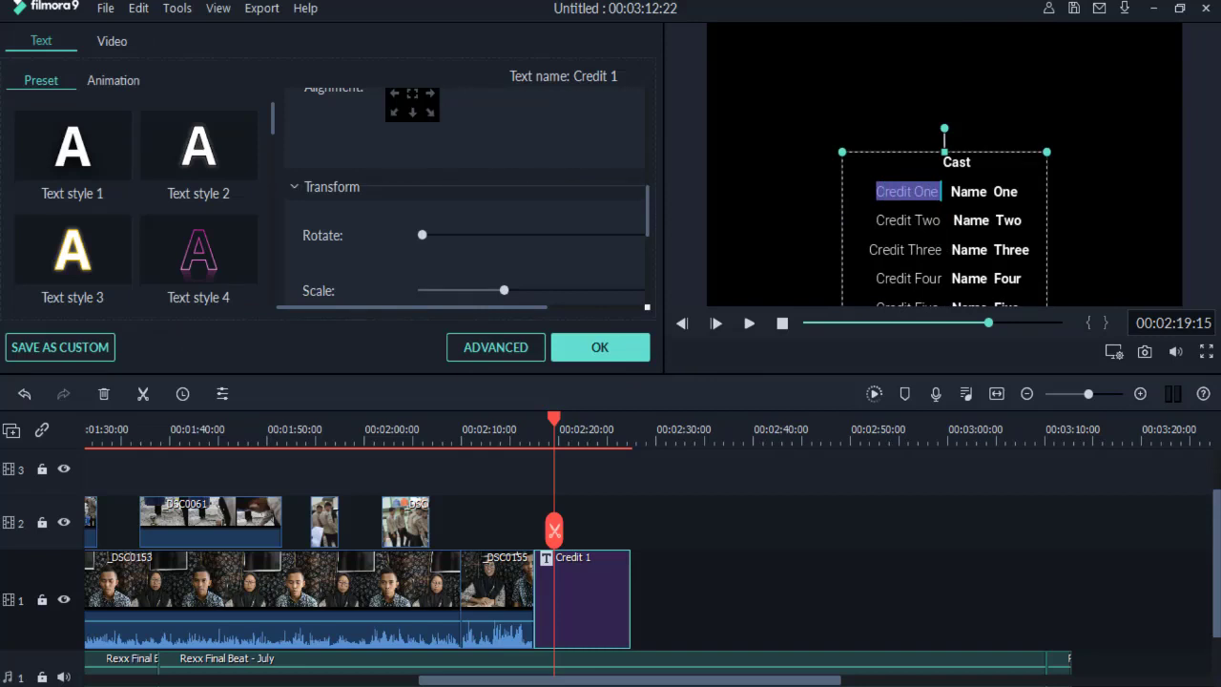
{"action": "type", "text": "nARASI"}
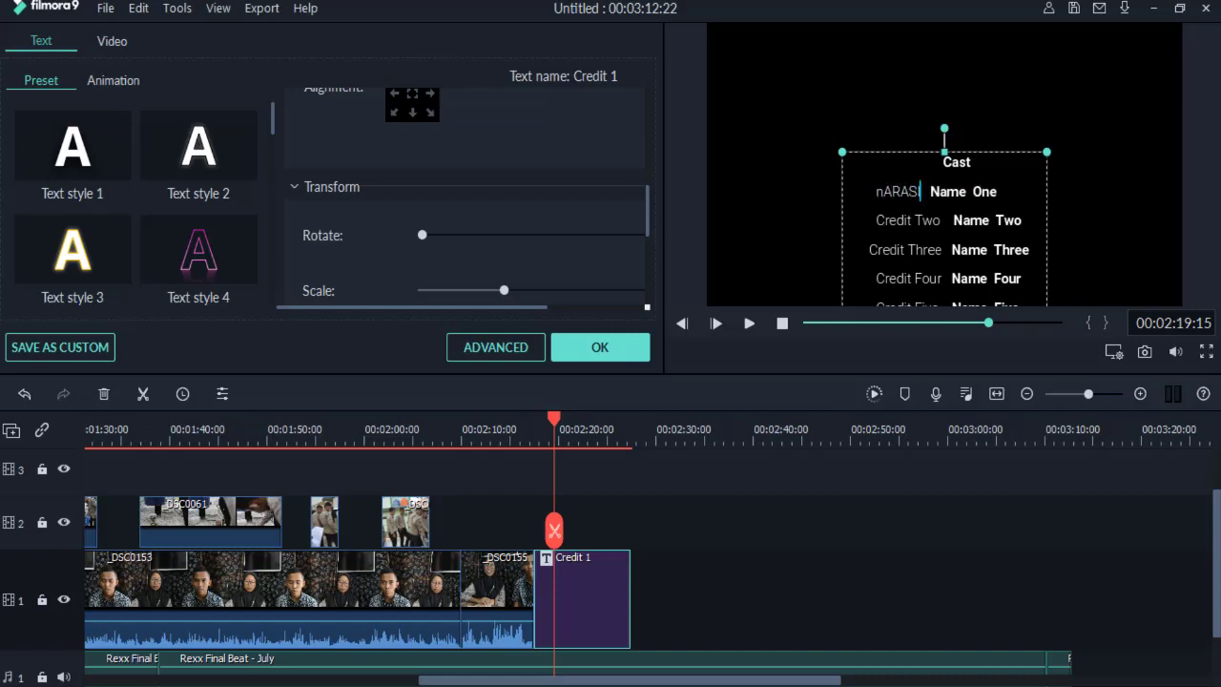
{"action": "key", "text": "BackSpace"}
{"action": "key", "text": "BackSpace"}
{"action": "key", "text": "BackSpace"}
{"action": "key", "text": "BackSpace"}
{"action": "key", "text": "BackSpace"}
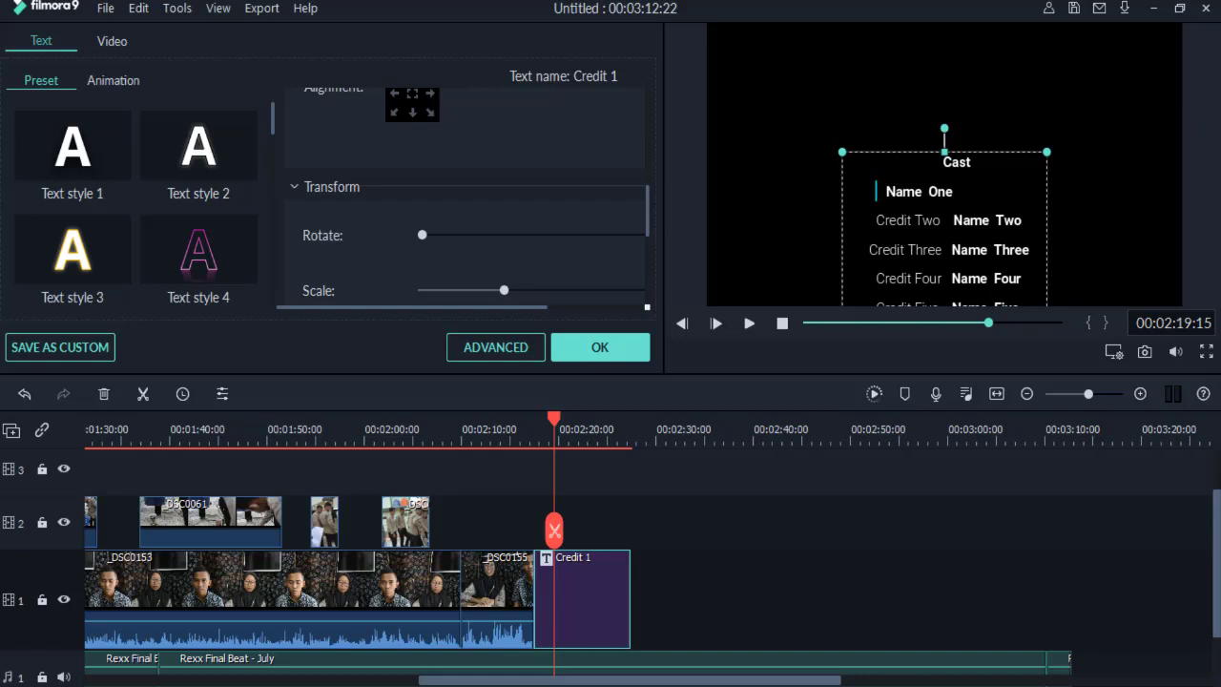
{"action": "type", "text": "Narasi"}
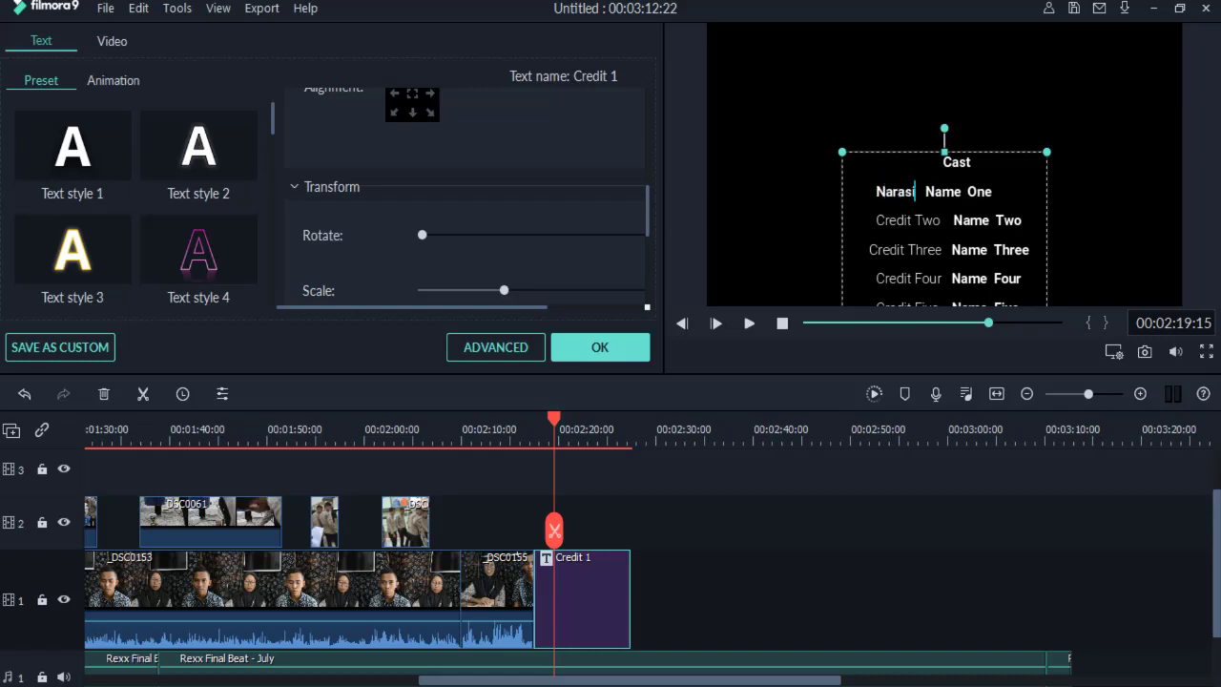
{"action": "key", "text": "BackSpace"}
{"action": "key", "text": "BackSpace"}
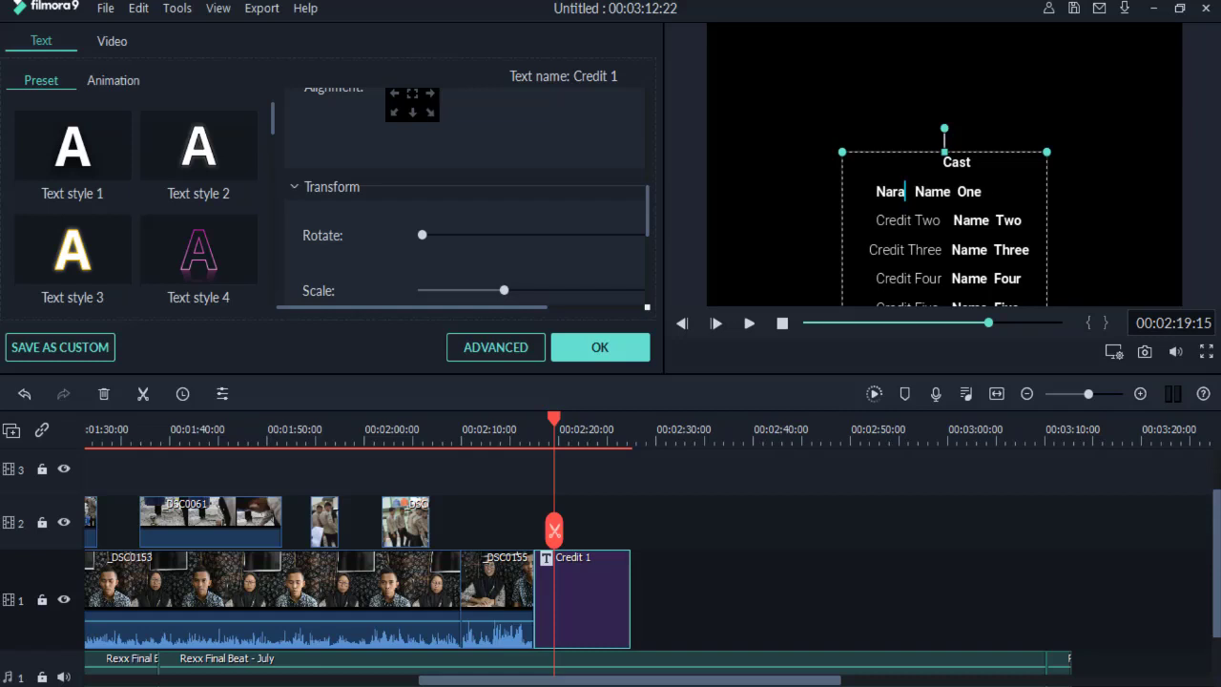
{"action": "type", "text": "tor"}
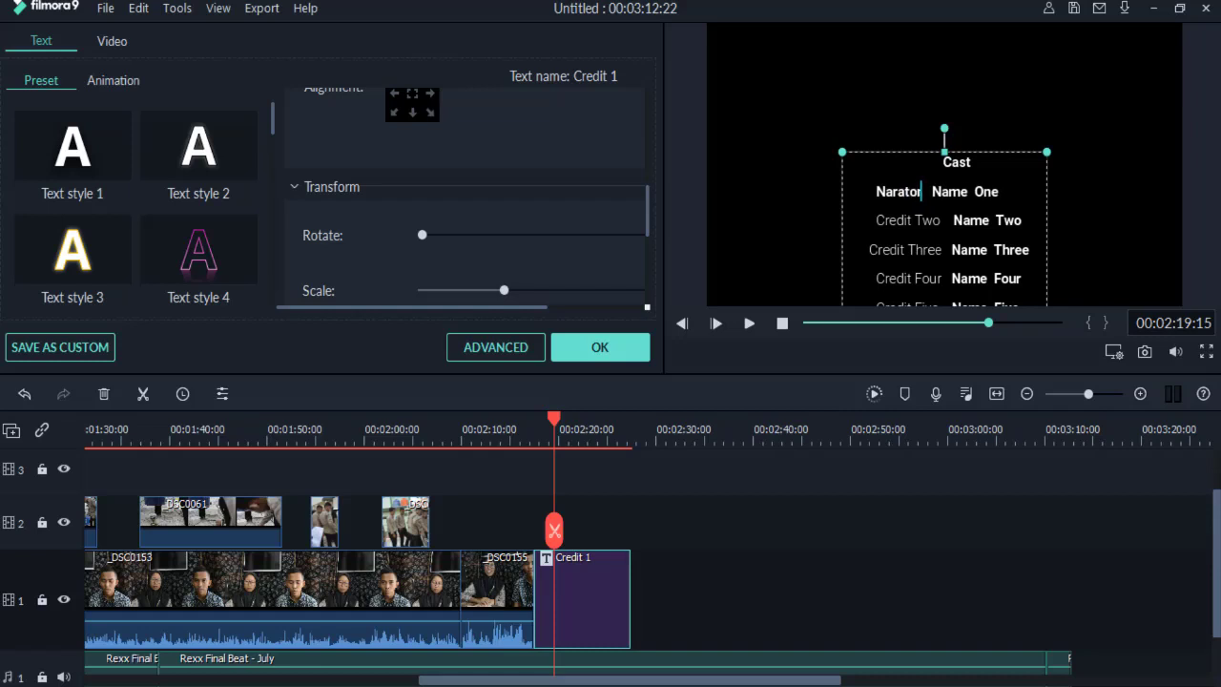
{"action": "type", "text": " 1"}
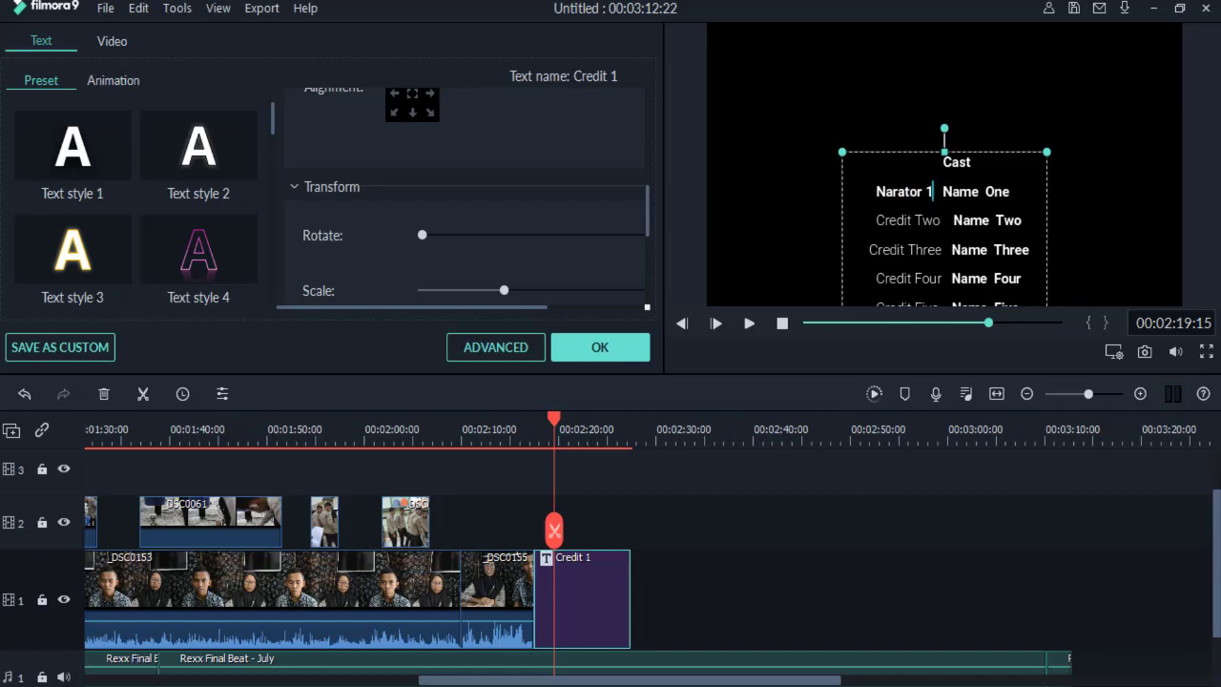
{"action": "left_click", "coordinate": [960, 194]}
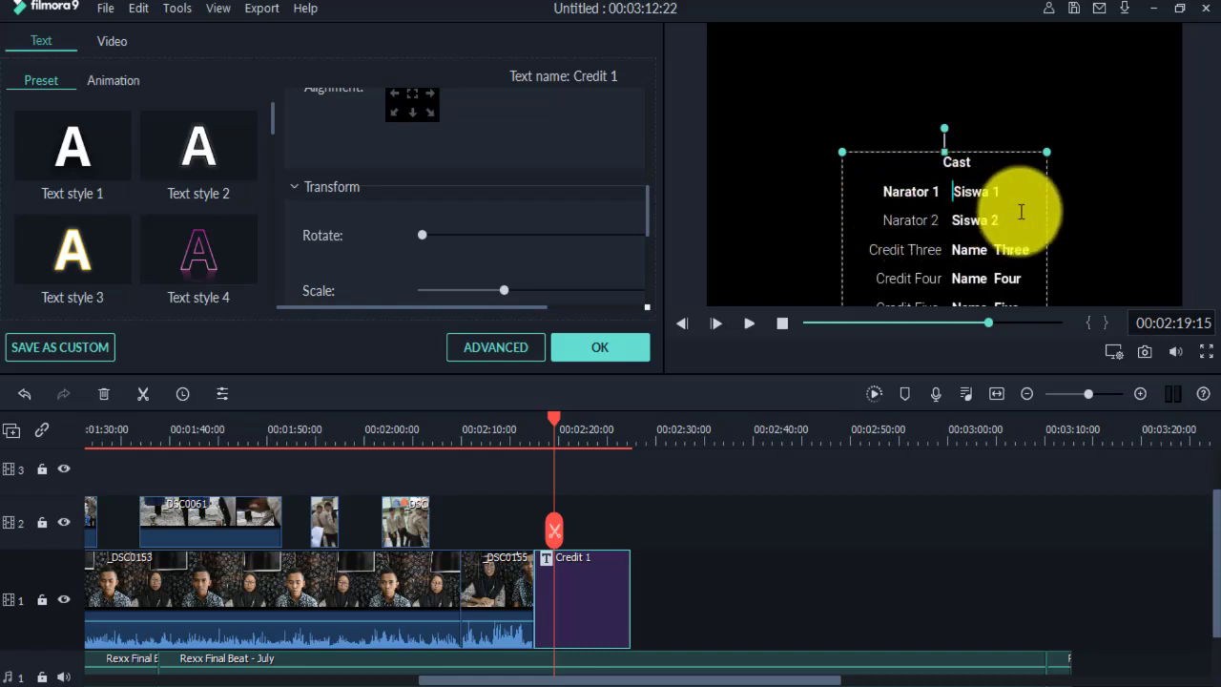
{"action": "left_click", "coordinate": [1108, 211]}
Delete the Credit Four to Credit Fourteen rows, moving the credits block up to reach the lower ones.
{"action": "left_click", "coordinate": [957, 246]}
{"action": "left_click_drag", "start_coordinate": [957, 246], "coordinate": [885, 173]}
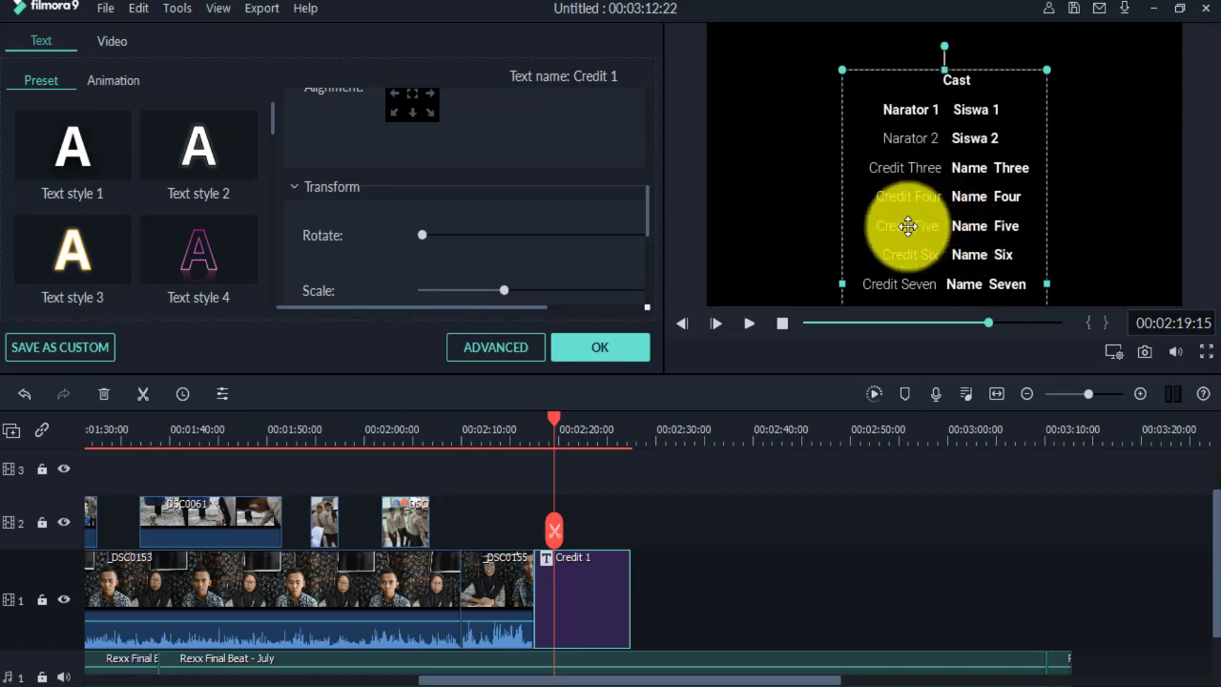
{"action": "left_click_drag", "start_coordinate": [885, 204], "coordinate": [1018, 322]}
{"action": "key", "text": "Delete"}
{"action": "left_click_drag", "start_coordinate": [995, 265], "coordinate": [965, 117]}
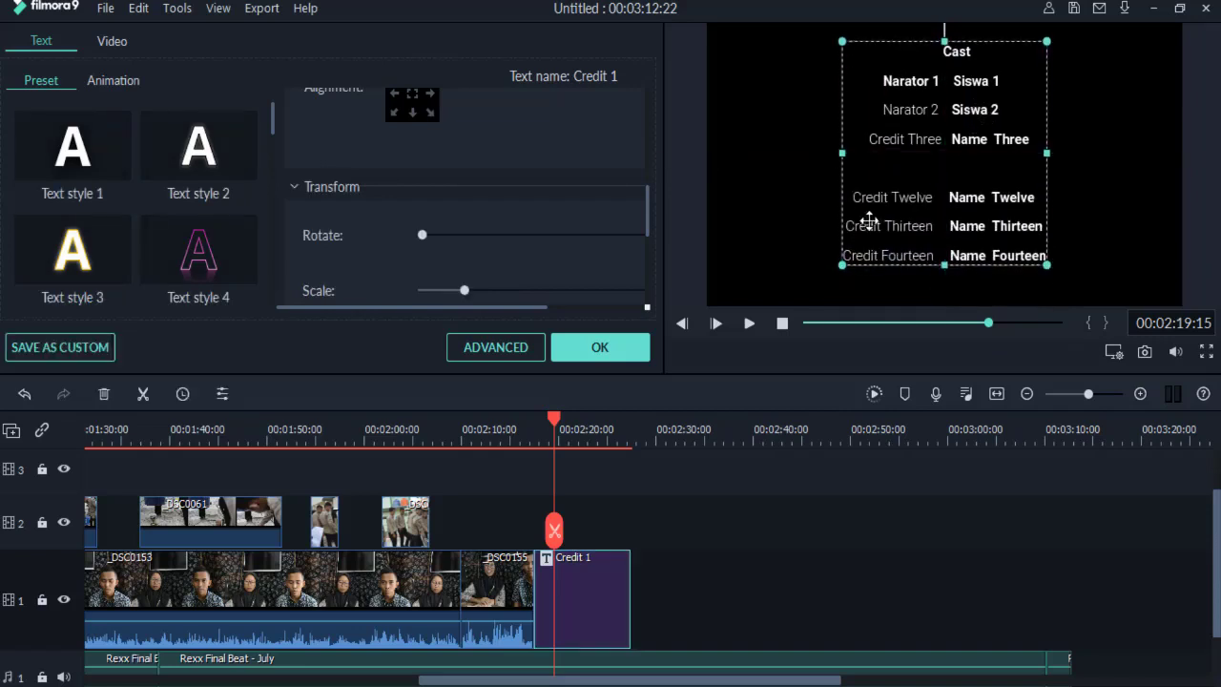
{"action": "left_click_drag", "start_coordinate": [859, 207], "coordinate": [1047, 267]}
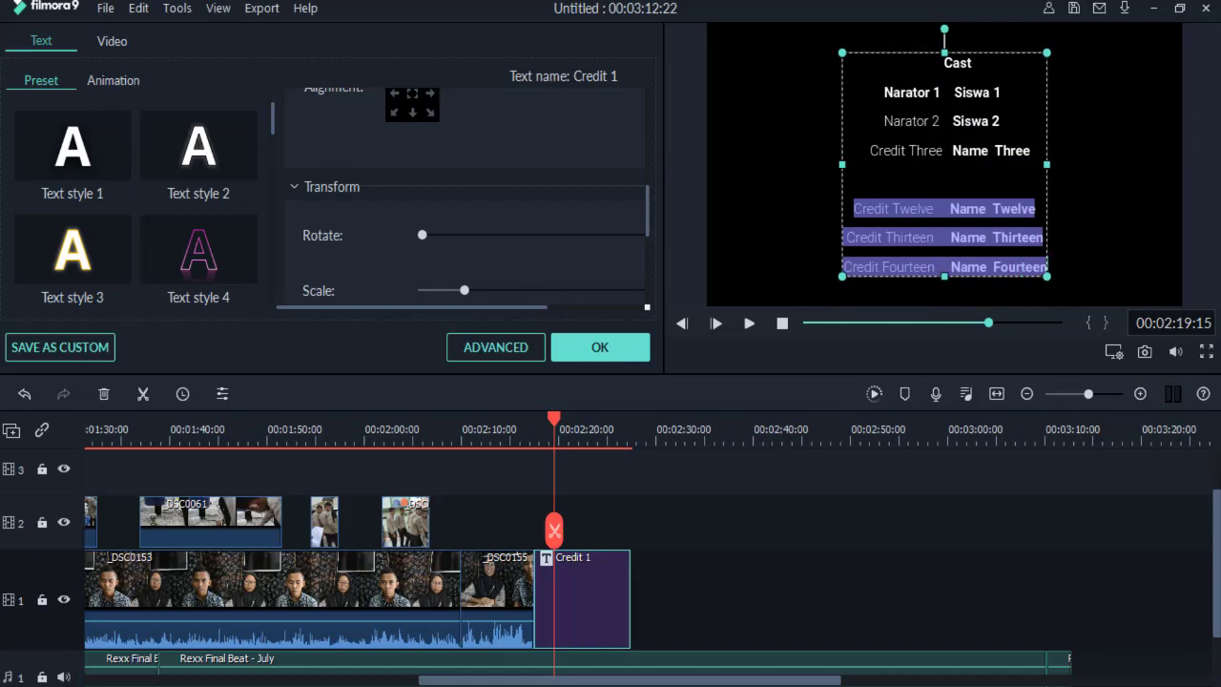
{"action": "key", "text": "BackSpace"}
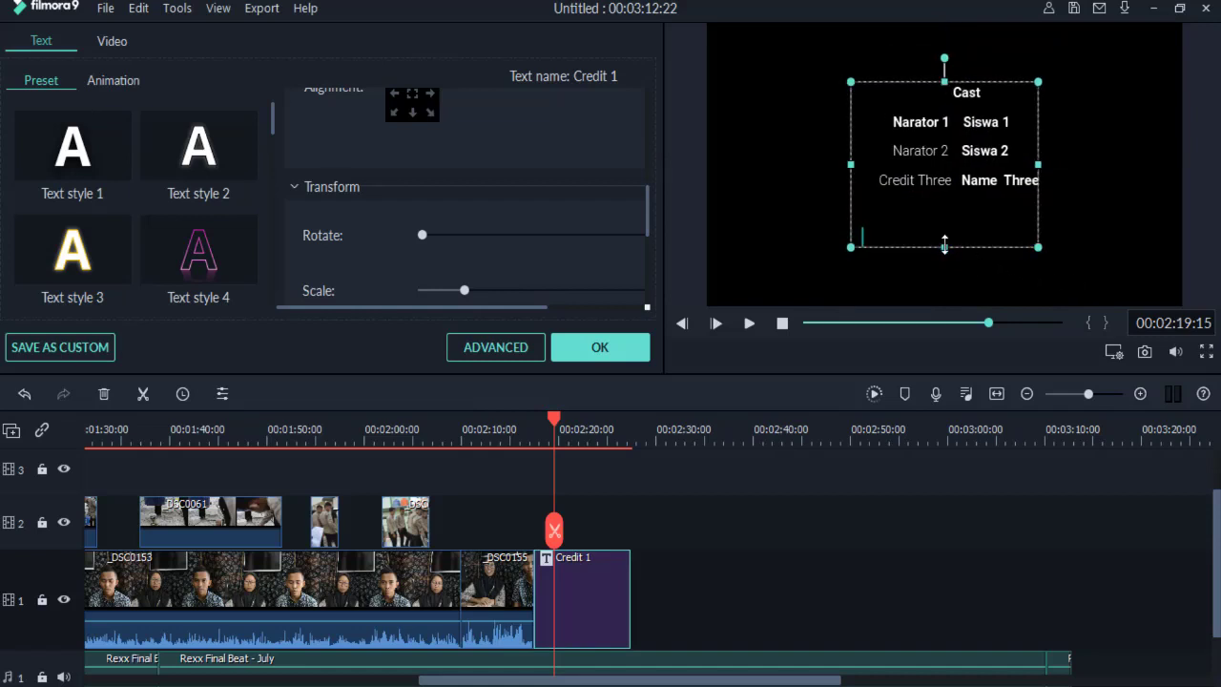
Delete the Credit Three row and make the credits text box taller.
{"action": "mouse_move", "coordinate": [944, 246]}
{"action": "left_mouse_down"}
{"action": "mouse_move", "coordinate": [944, 217]}
{"action": "mouse_move", "coordinate": [944, 255]}
{"action": "left_mouse_up"}
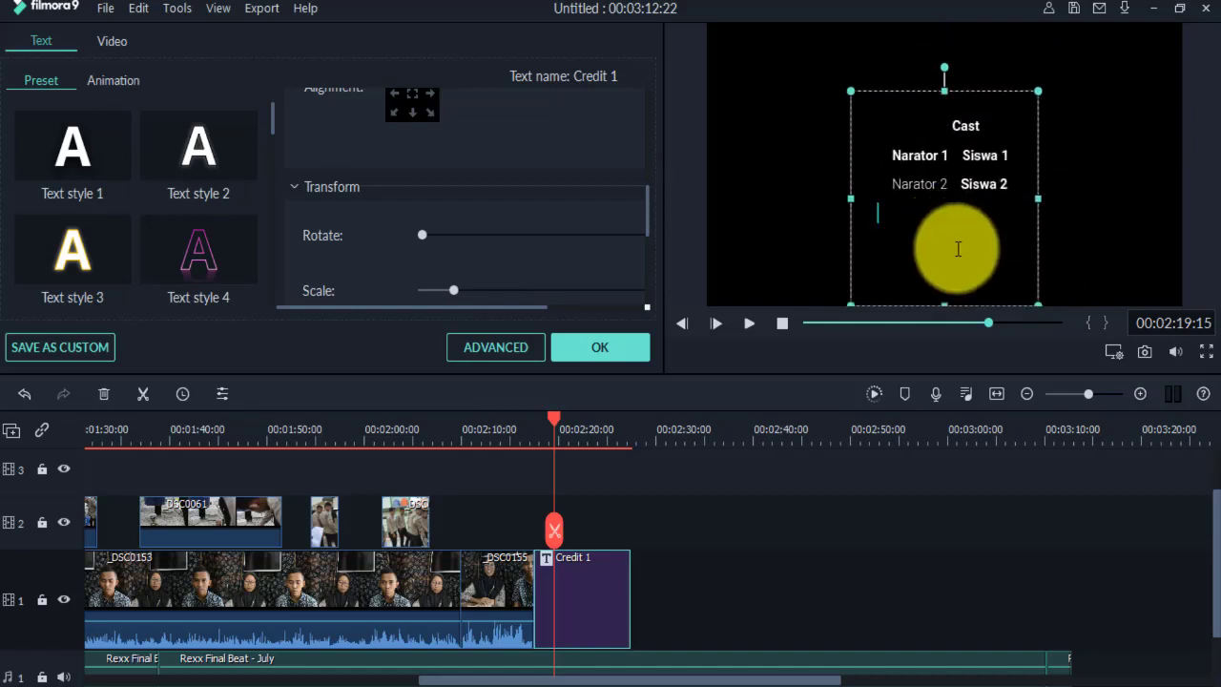
{"action": "left_click", "coordinate": [1058, 225]}
{"action": "left_click", "coordinate": [938, 211]}
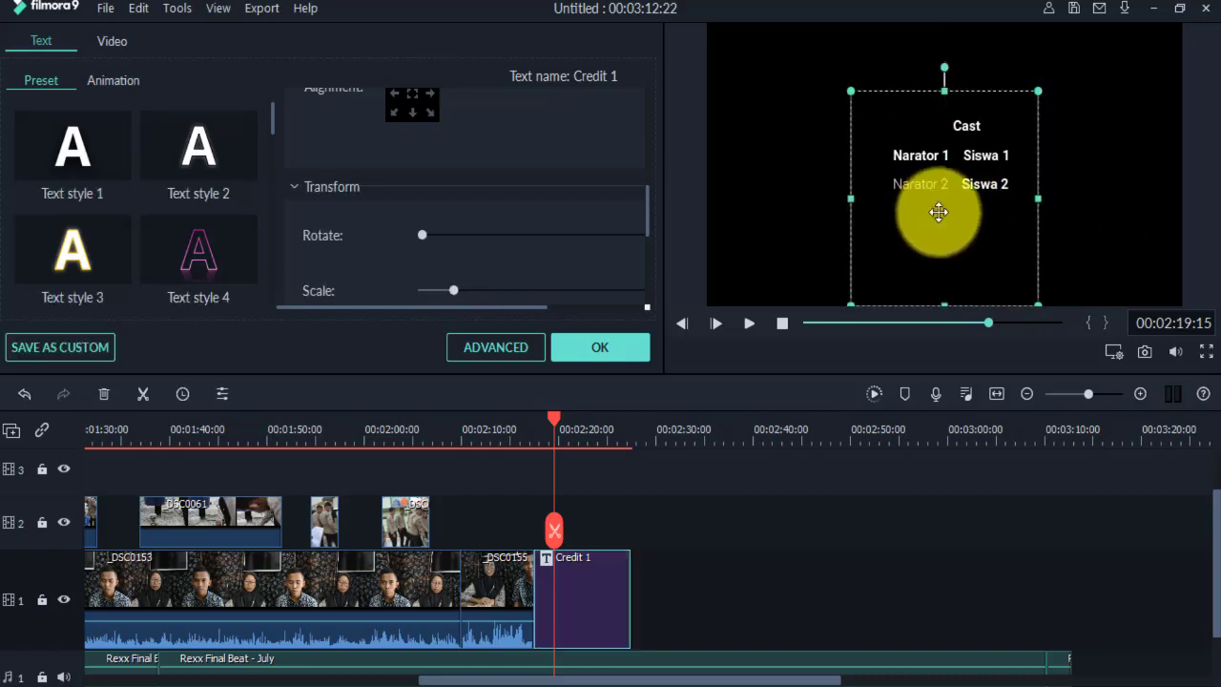
{"action": "mouse_move", "coordinate": [938, 212]}
{"action": "left_mouse_down"}
{"action": "mouse_move", "coordinate": [948, 198]}
{"action": "mouse_move", "coordinate": [950, 212]}
{"action": "left_mouse_up"}
Add a centred "Producer By" line below the Narator 2 row, separated from it by a blank line.
{"action": "left_click", "coordinate": [950, 229]}
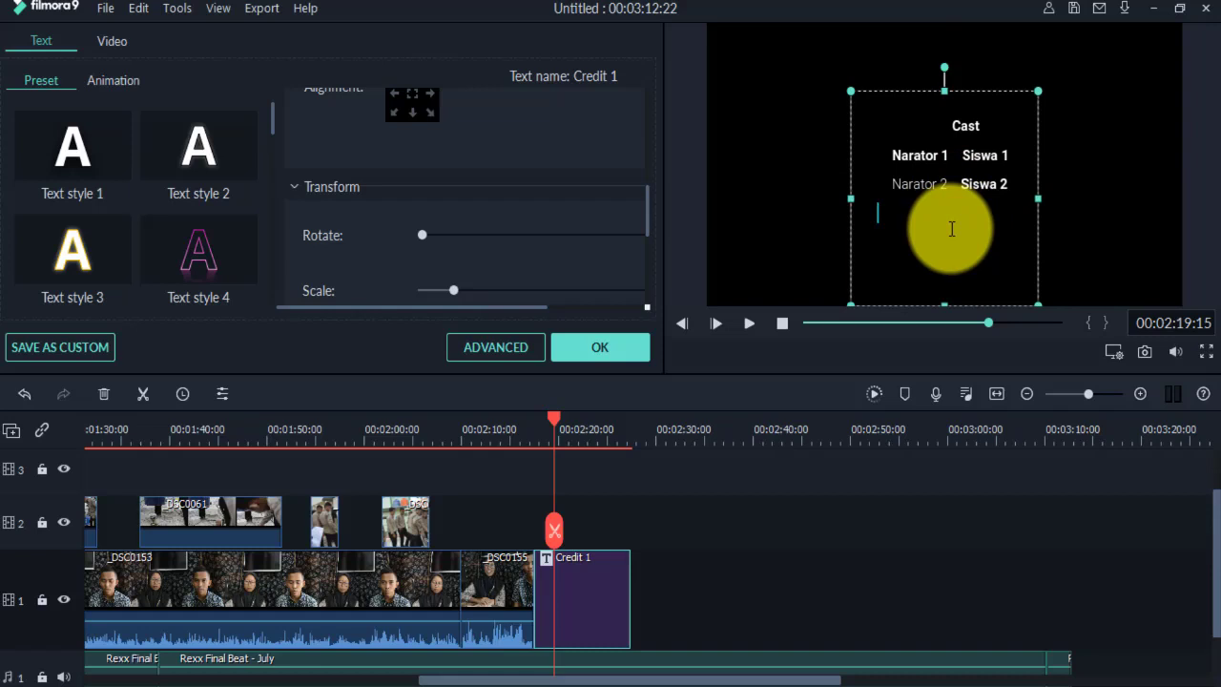
{"action": "type", "text": "Producer By"}
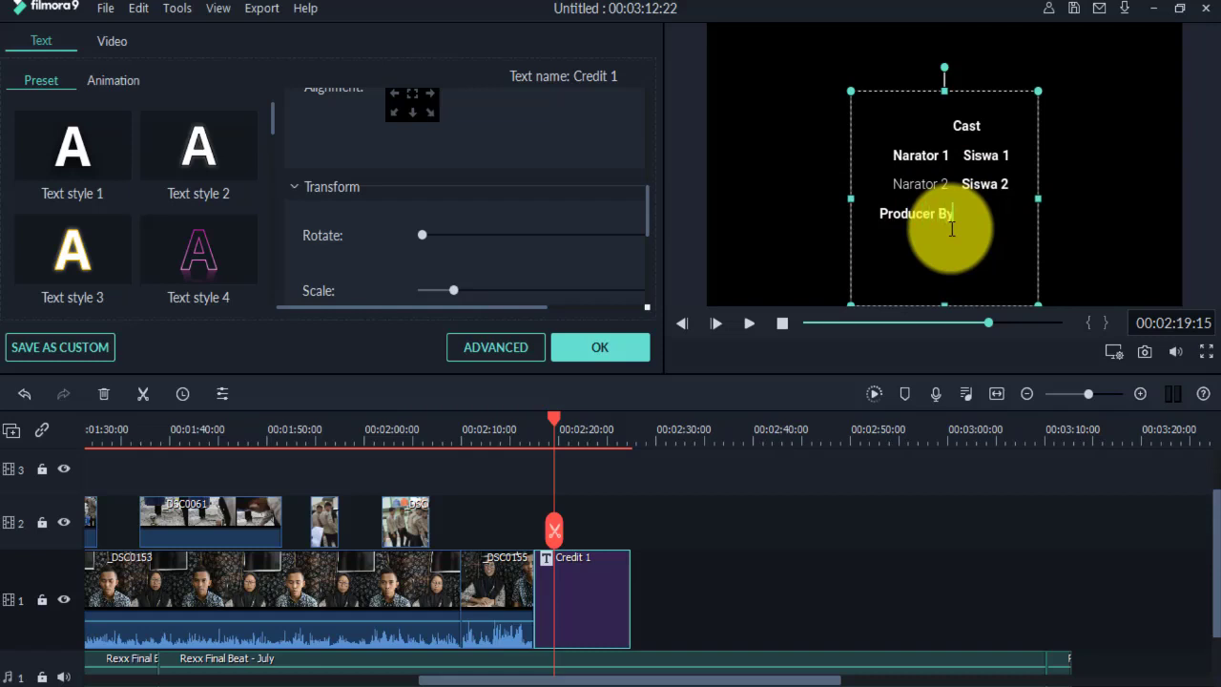
{"action": "left_click", "coordinate": [878, 207]}
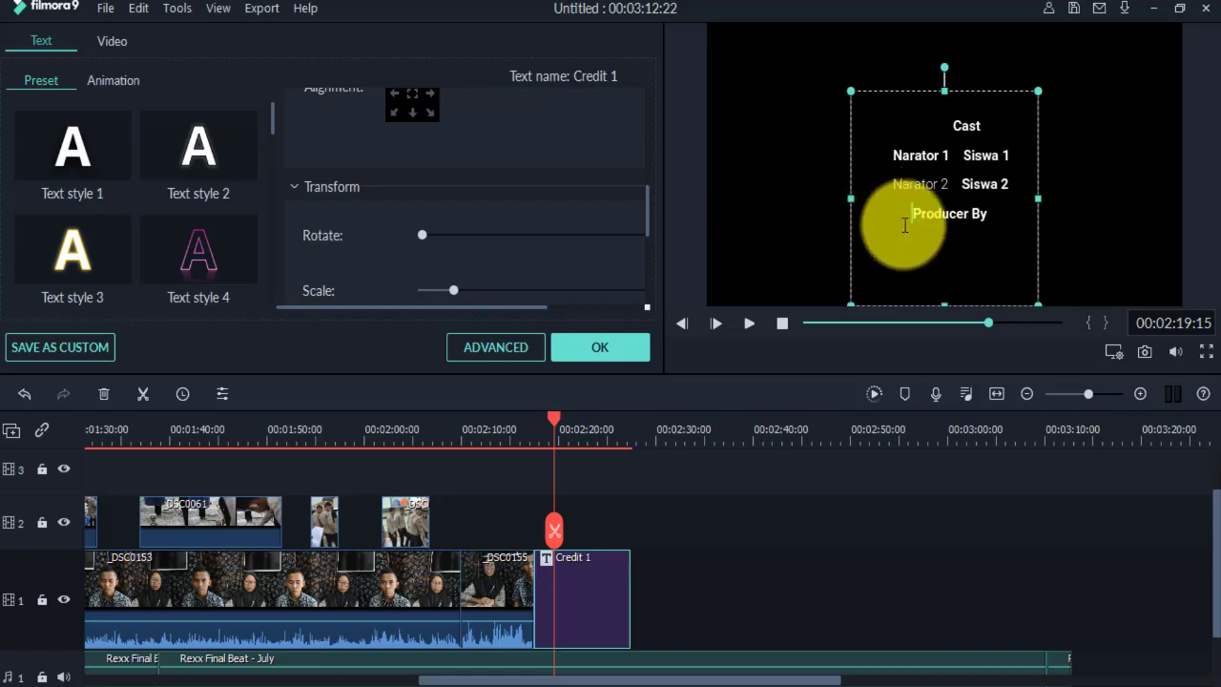
{"action": "left_click", "coordinate": [1011, 186]}
{"action": "key", "text": "Return"}
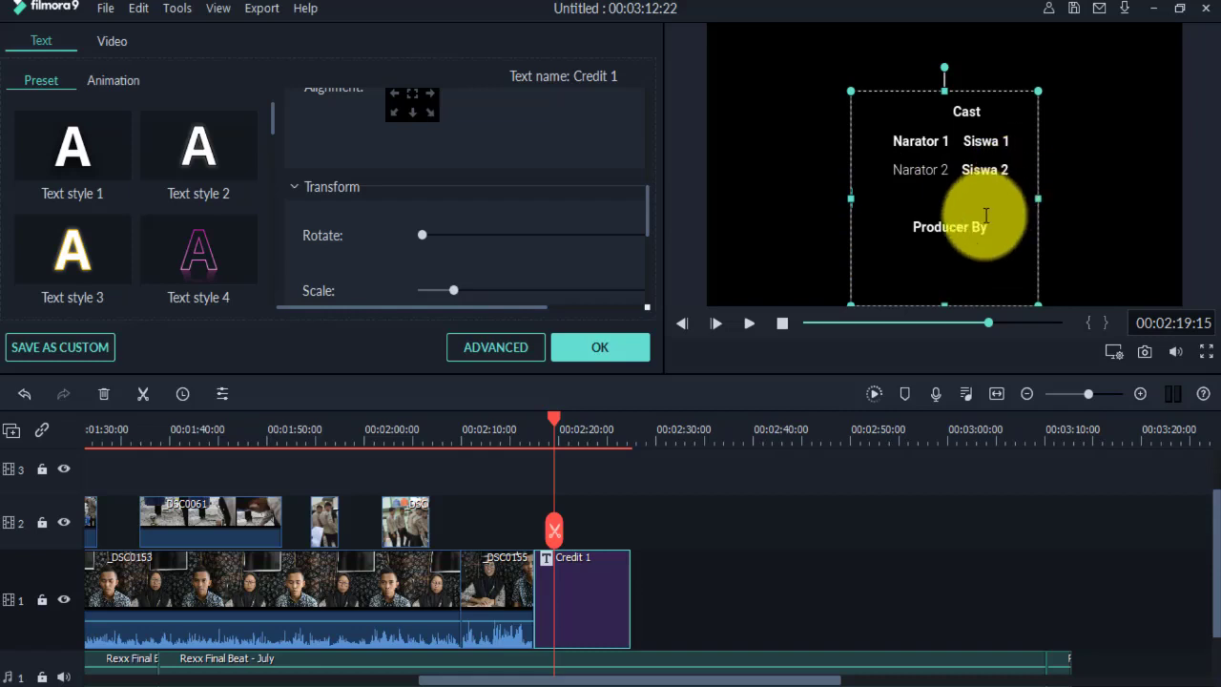
Add a centred "KElas X Metalurgi" line below the "Producer By" heading.
{"action": "key", "text": "Return"}
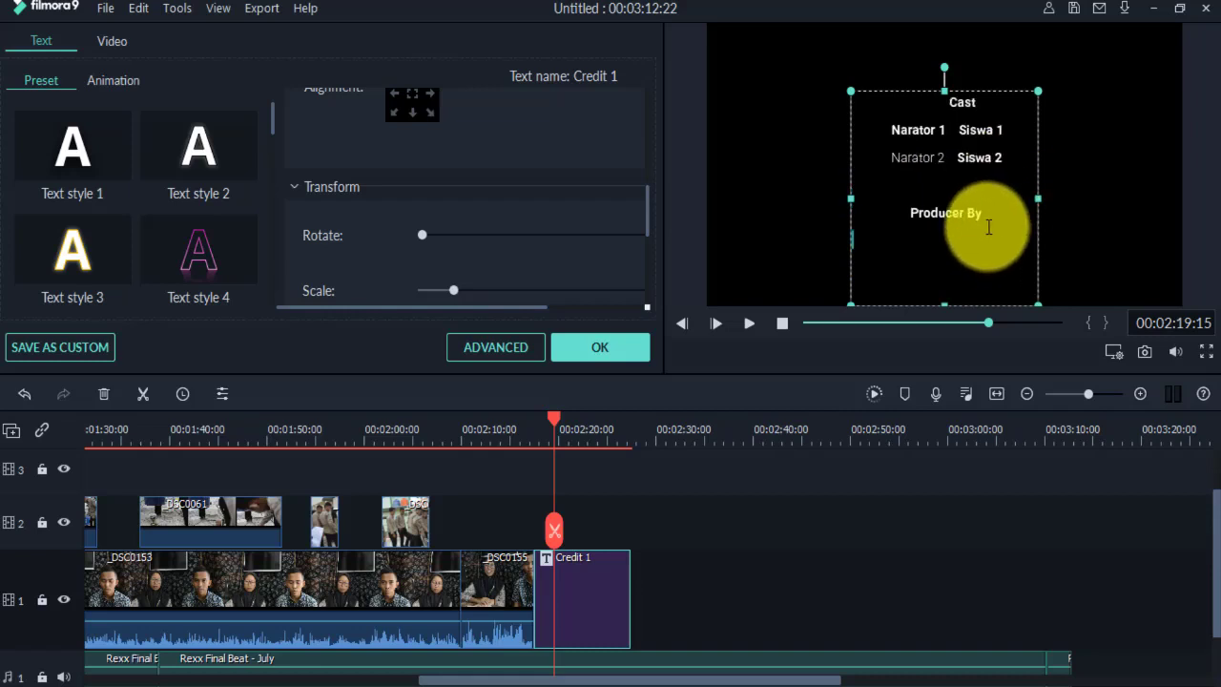
{"action": "type", "text": "KElas X Metalurg"}
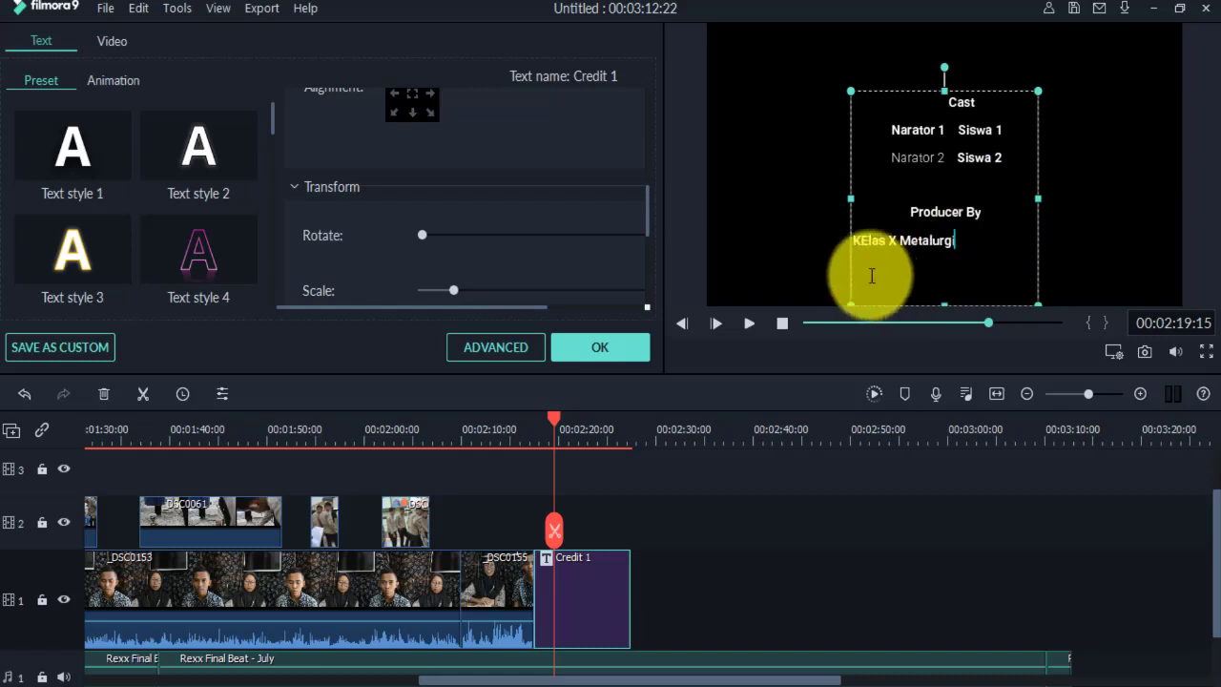
{"action": "type", "text": "i"}
{"action": "left_click", "coordinate": [858, 240]}
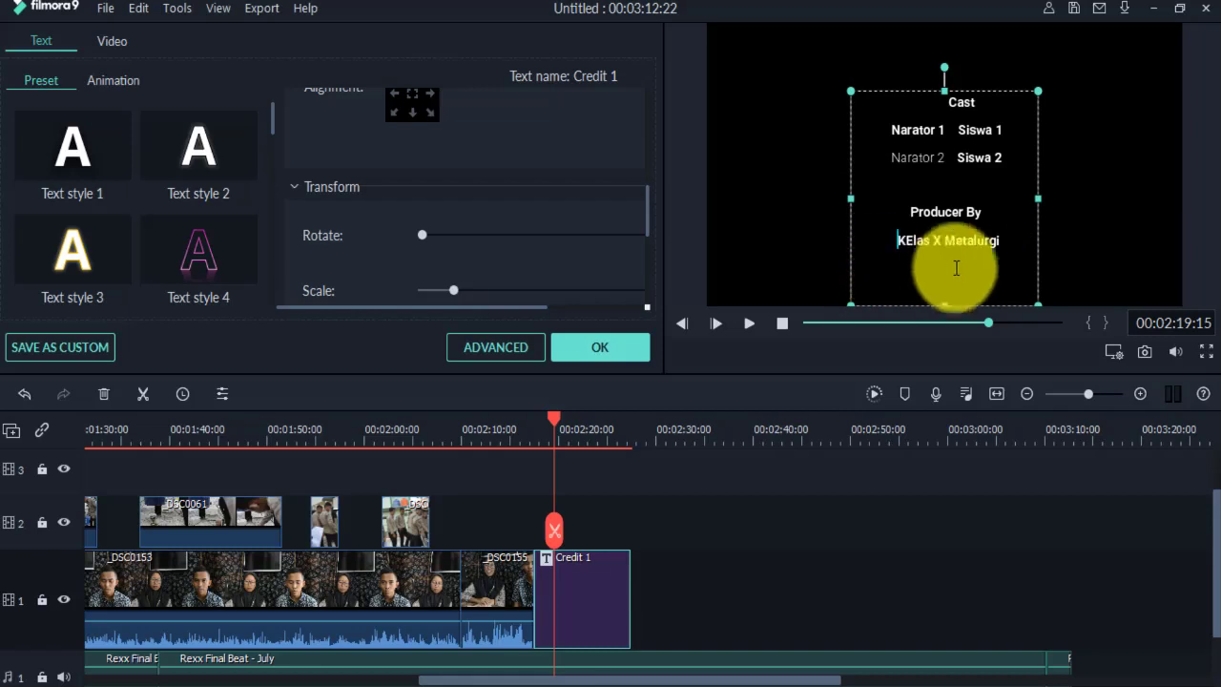
Add a centred "Copyrigft @ 2020" line at the end of the credits, move the text block lower in the frame and apply the edits.
{"action": "left_click", "coordinate": [997, 240]}
{"action": "key", "text": "Return"}
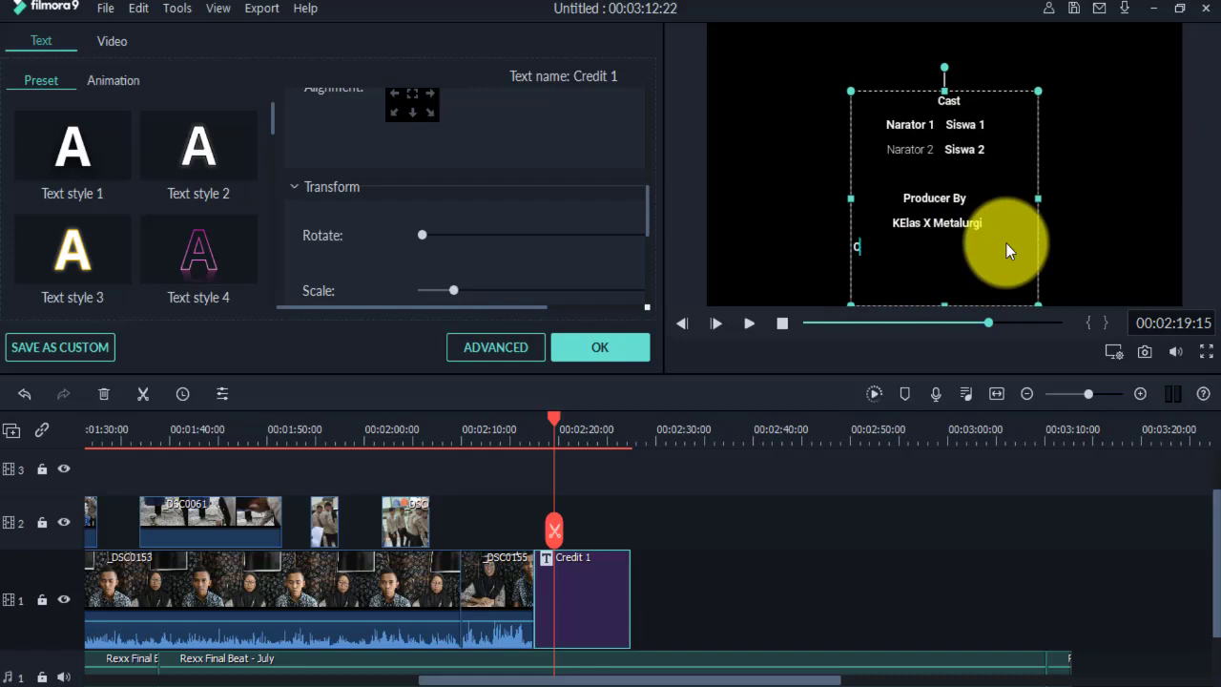
{"action": "type", "text": "Copyrightt"}
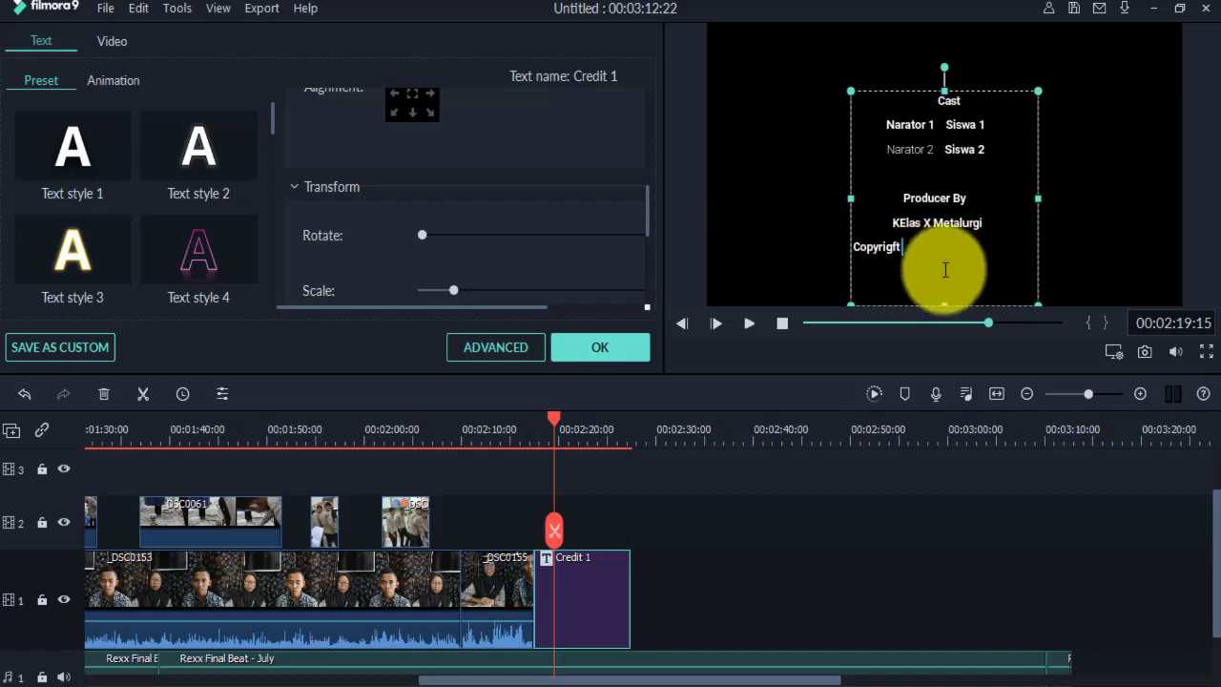
{"action": "type", "text": " @ 2020"}
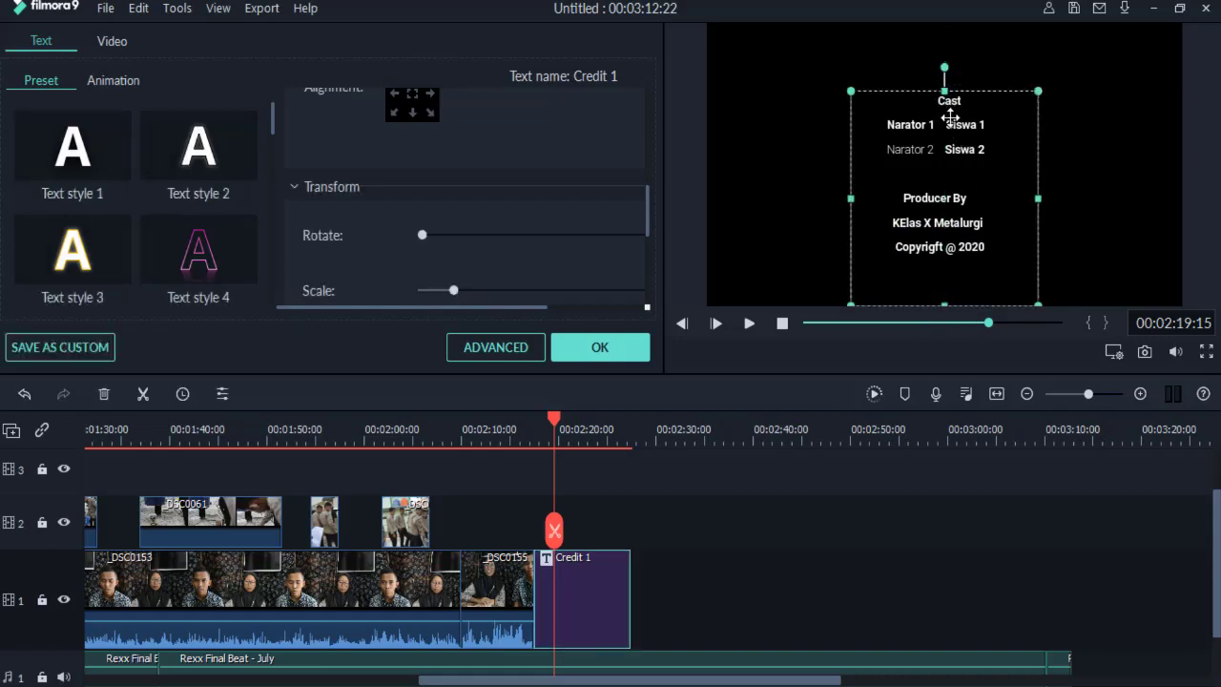
{"action": "left_click_drag", "start_coordinate": [951, 115], "coordinate": [966, 220]}
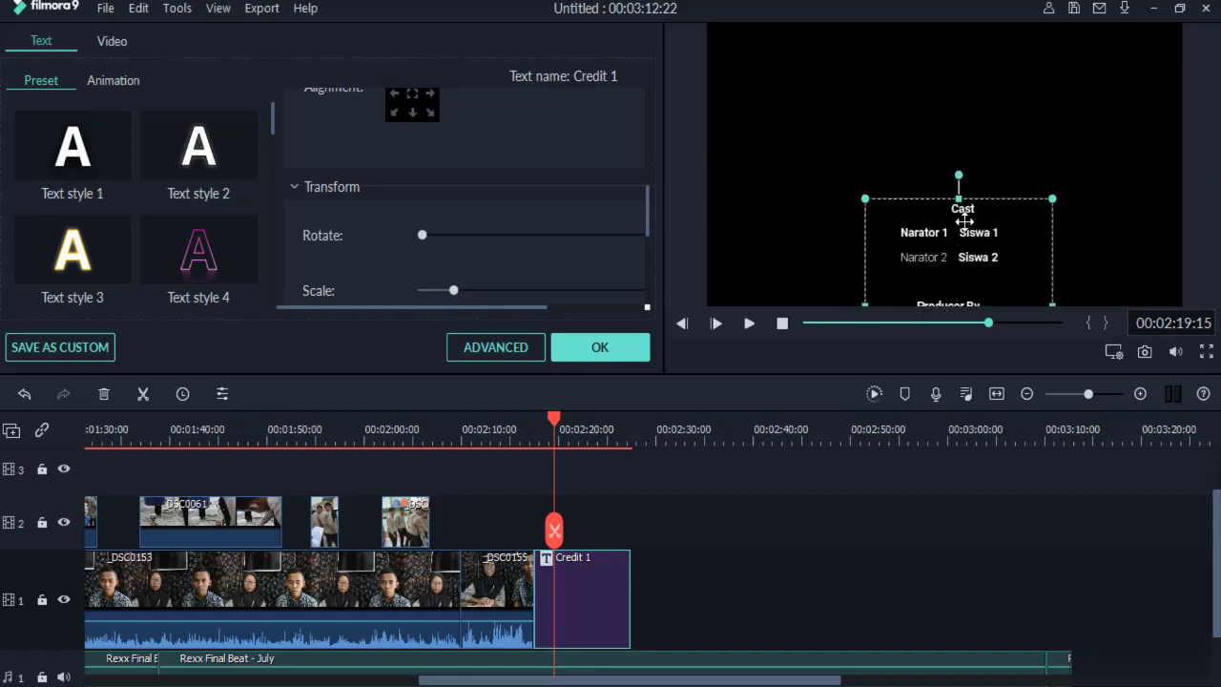
{"action": "left_click", "coordinate": [599, 347]}
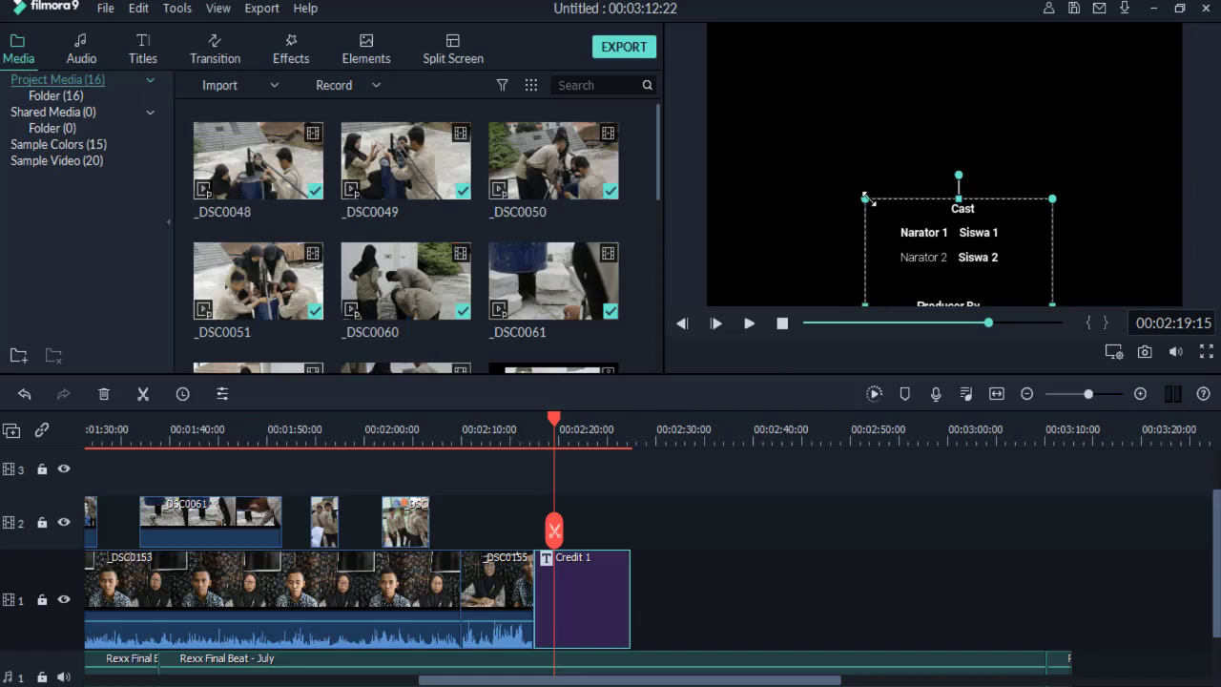
Try to enlarge the credits text box in the preview and move it back toward the middle of the frame.
{"action": "left_click_drag", "start_coordinate": [867, 200], "coordinate": [786, 106]}
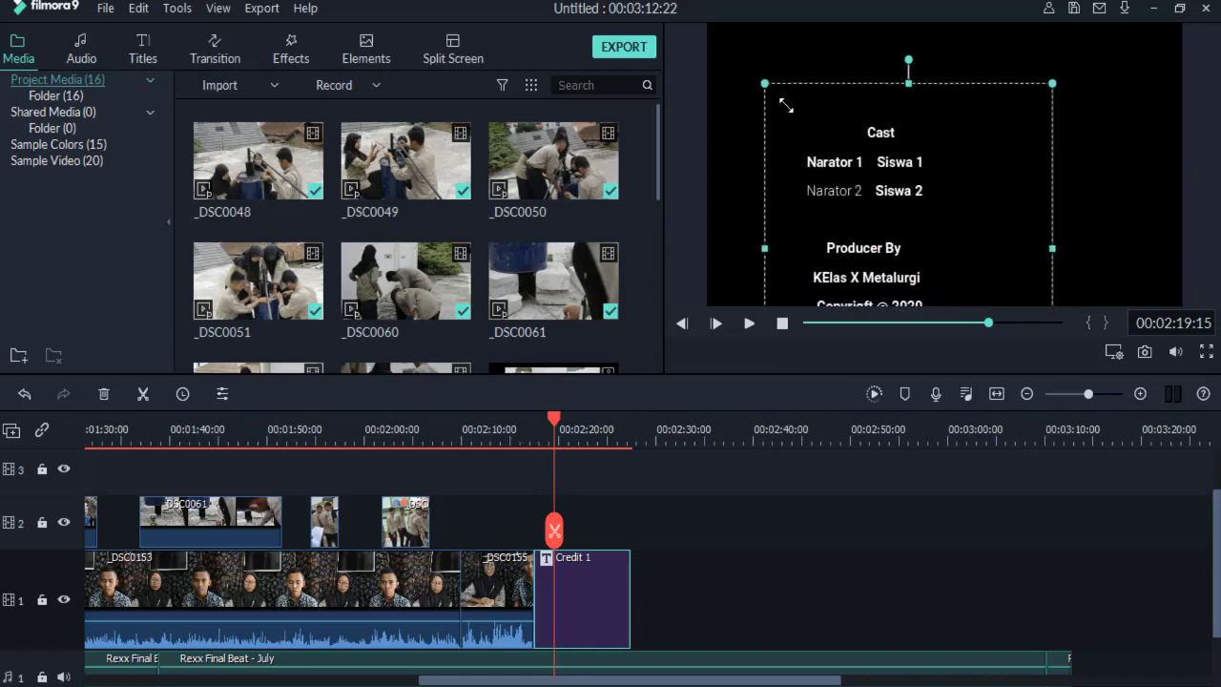
{"action": "left_click_drag", "start_coordinate": [888, 199], "coordinate": [973, 216]}
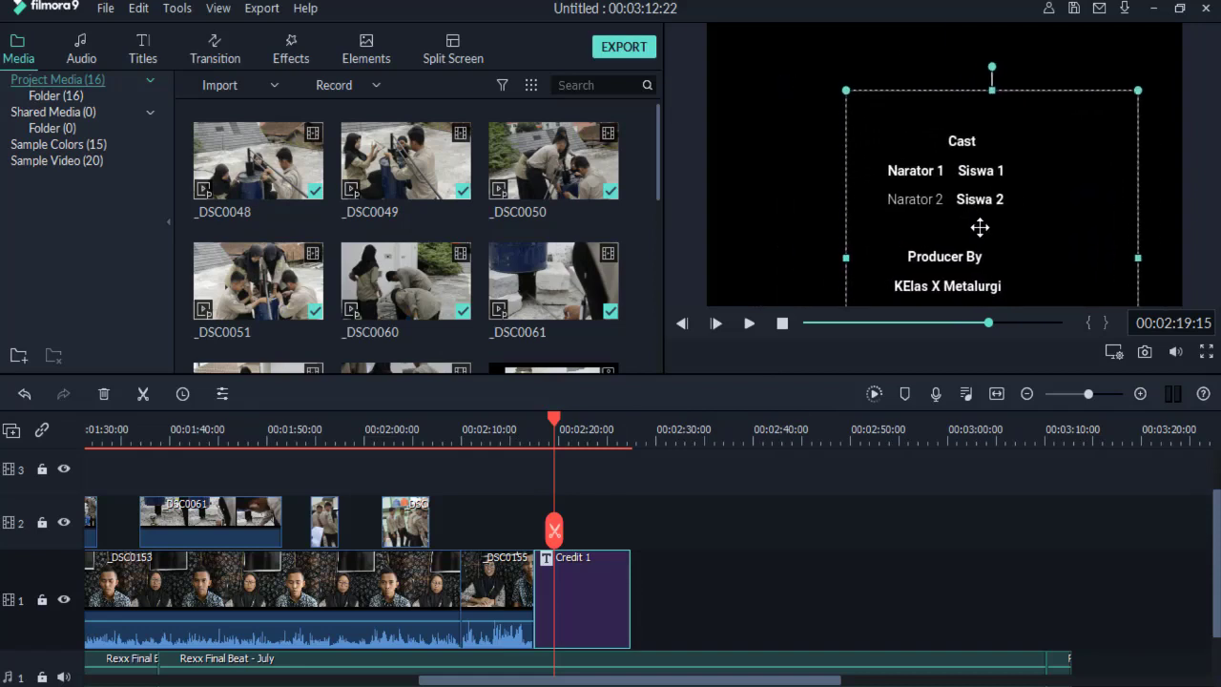
{"action": "key", "text": "ctrl+z"}
{"action": "key", "text": "ctrl+y"}
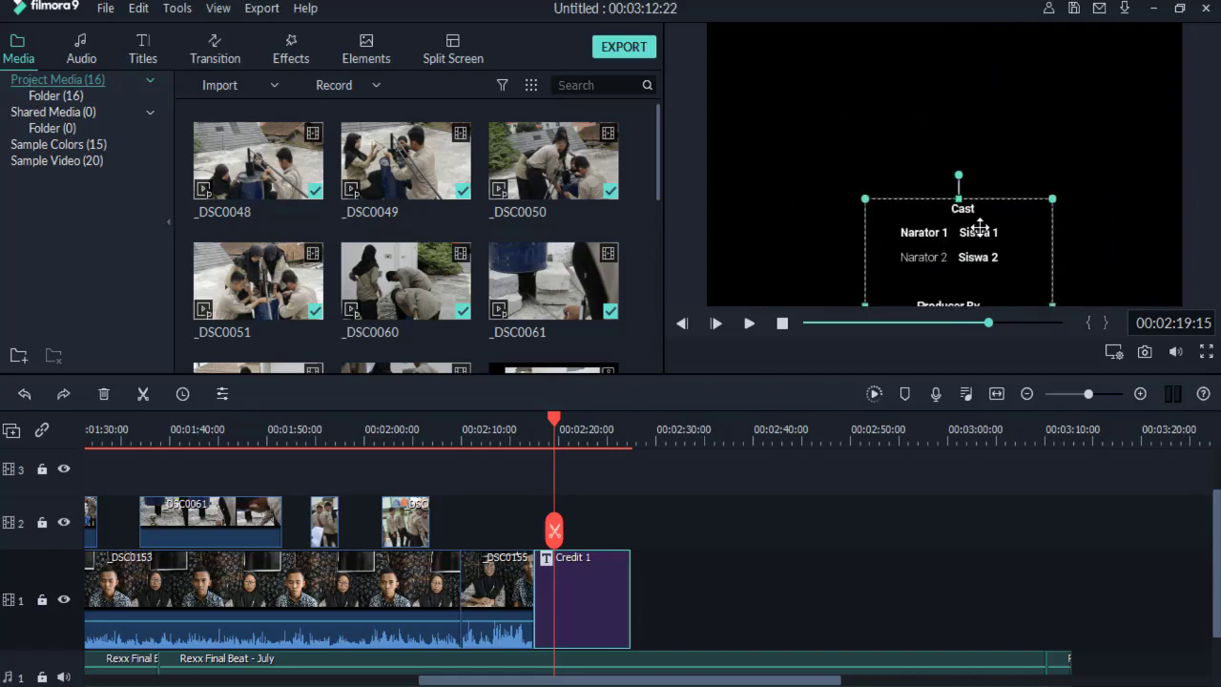
Nudge the credits block slightly up and to the right, and play the end credits through to check the scrolling text.
{"action": "left_click", "coordinate": [971, 227]}
{"action": "left_click_drag", "start_coordinate": [973, 226], "coordinate": [982, 206]}
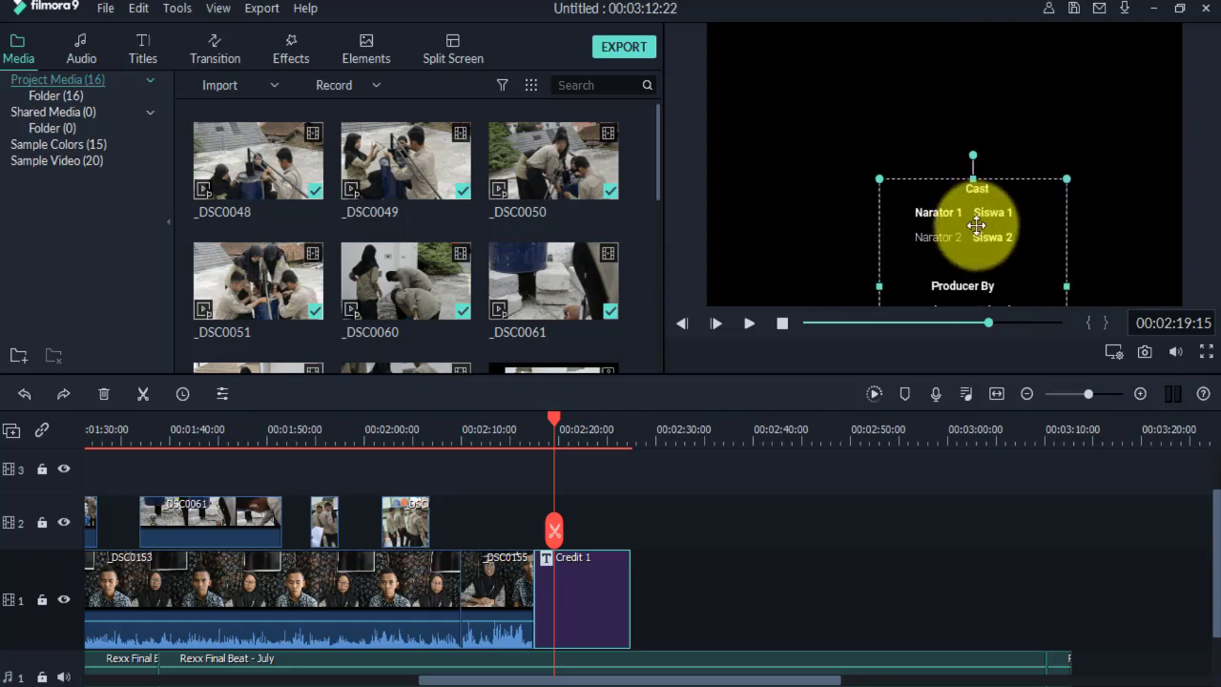
{"action": "left_click", "coordinate": [525, 449]}
{"action": "key", "text": "space"}
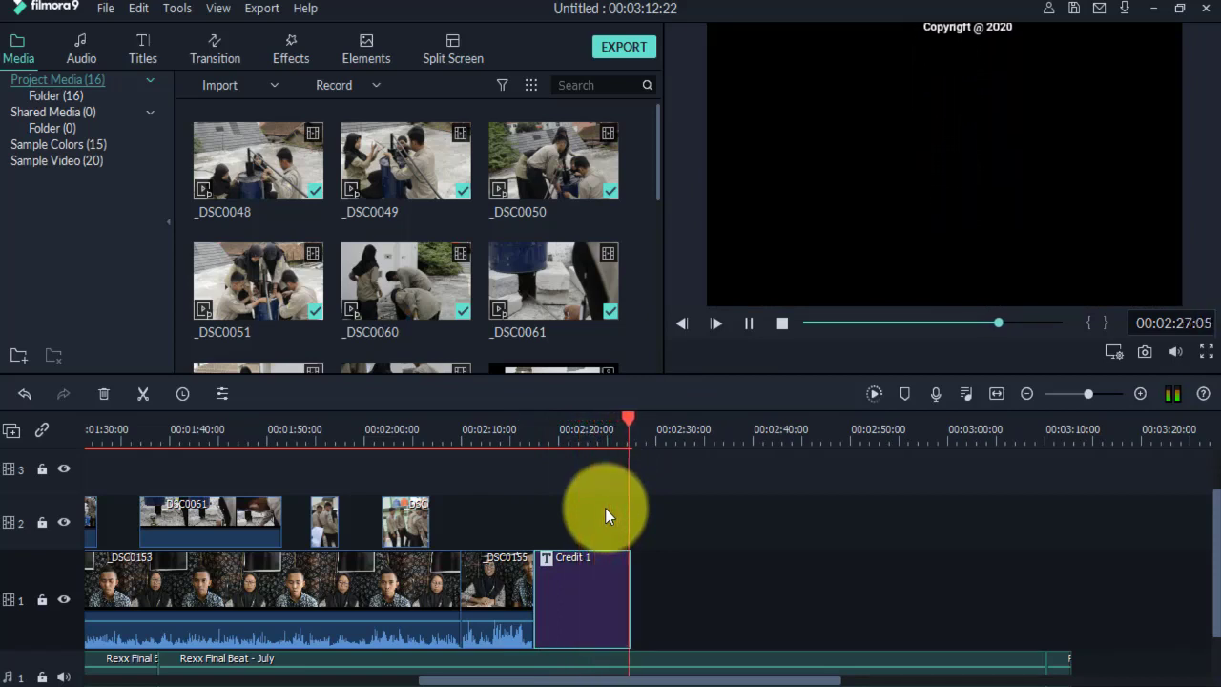
{"action": "key", "text": "space"}
Replay the last moment of the end credits and stop the playhead at the end of the Credit 1 title.
{"action": "scroll", "coordinate": [761, 582], "scroll_direction": "down", "scroll_amount": 1}
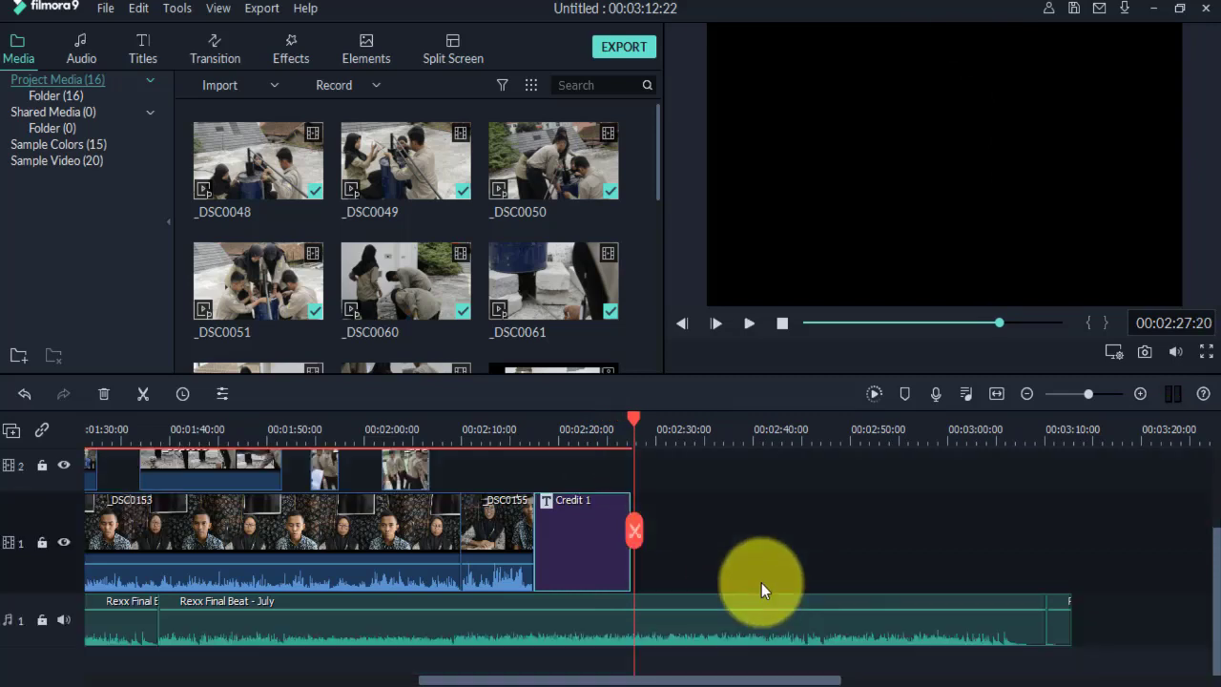
{"action": "left_click", "coordinate": [622, 446]}
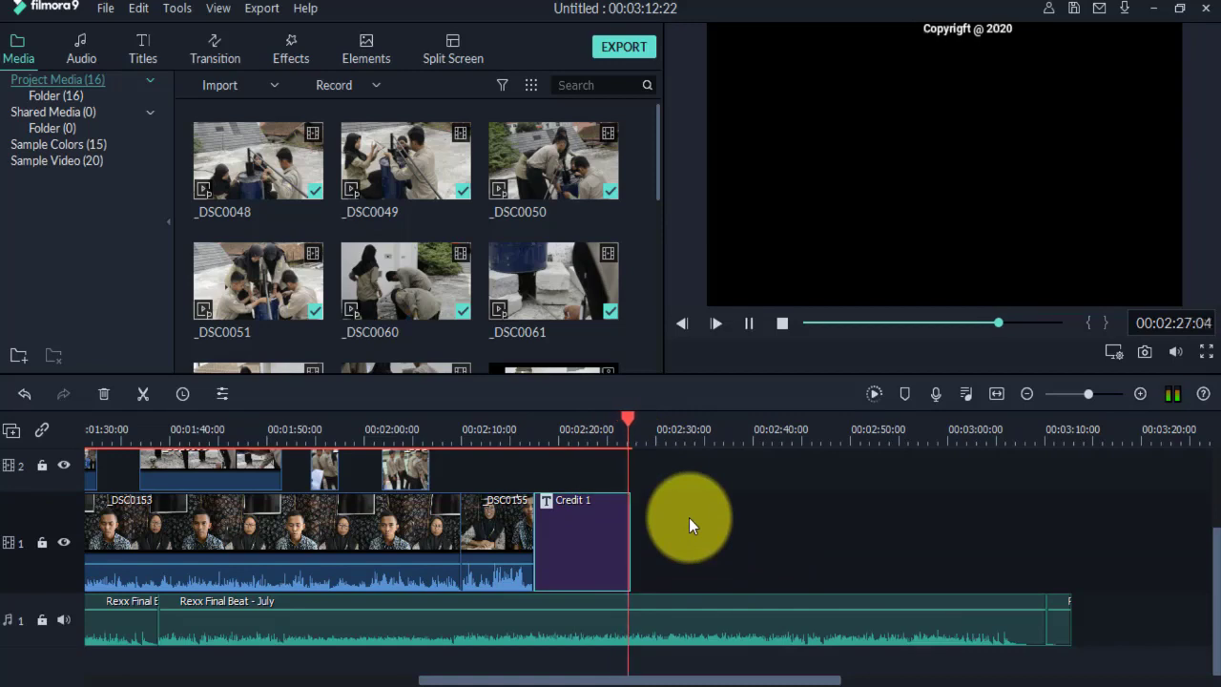
{"action": "key", "text": "space"}
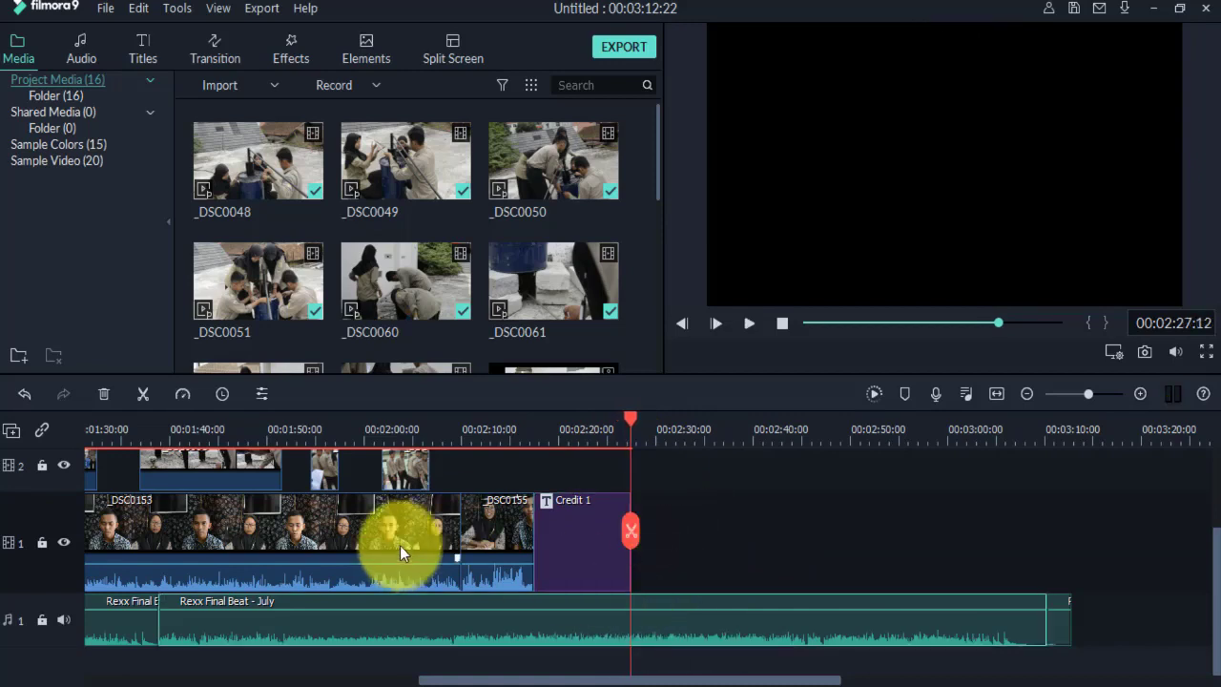
Split the Rexx Final Beat music at the end of the Credit 1 title and delete the part beyond it.
{"action": "left_click", "coordinate": [196, 462]}
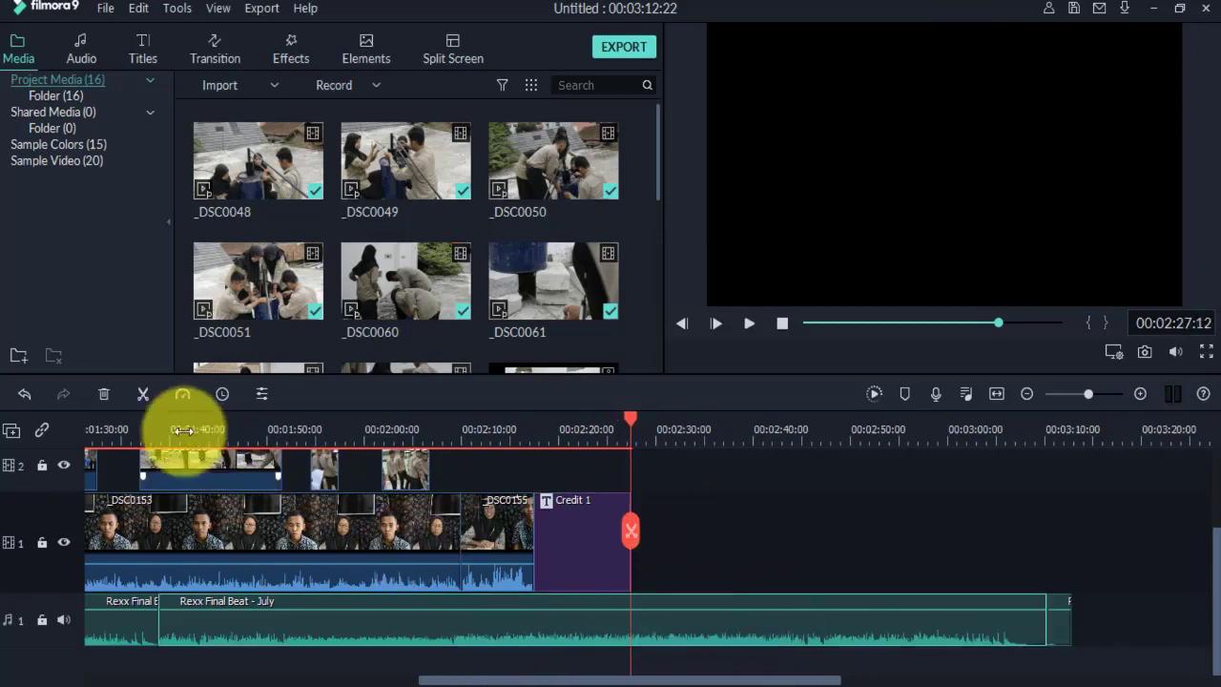
{"action": "left_click", "coordinate": [145, 397]}
{"action": "left_click", "coordinate": [713, 633]}
{"action": "key", "text": "Delete"}
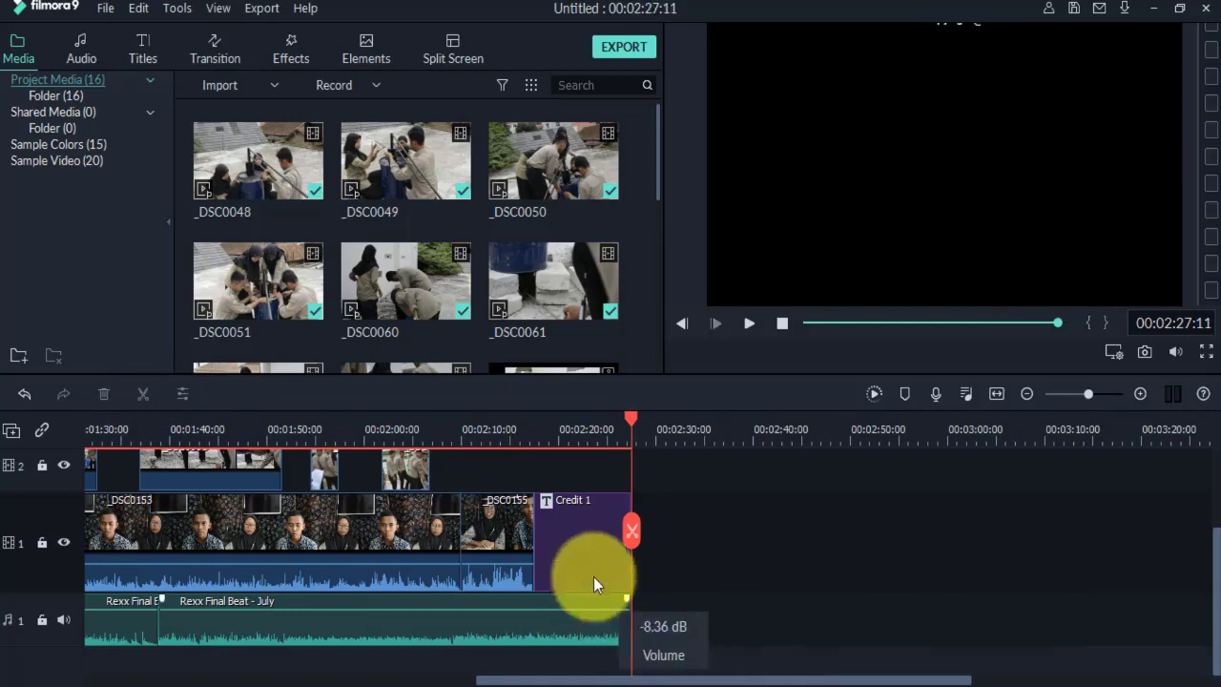
Play the end of the interview to find where the Credit 1 title begins, and split the background music there at 00:02:17:14.
{"action": "left_click", "coordinate": [526, 437]}
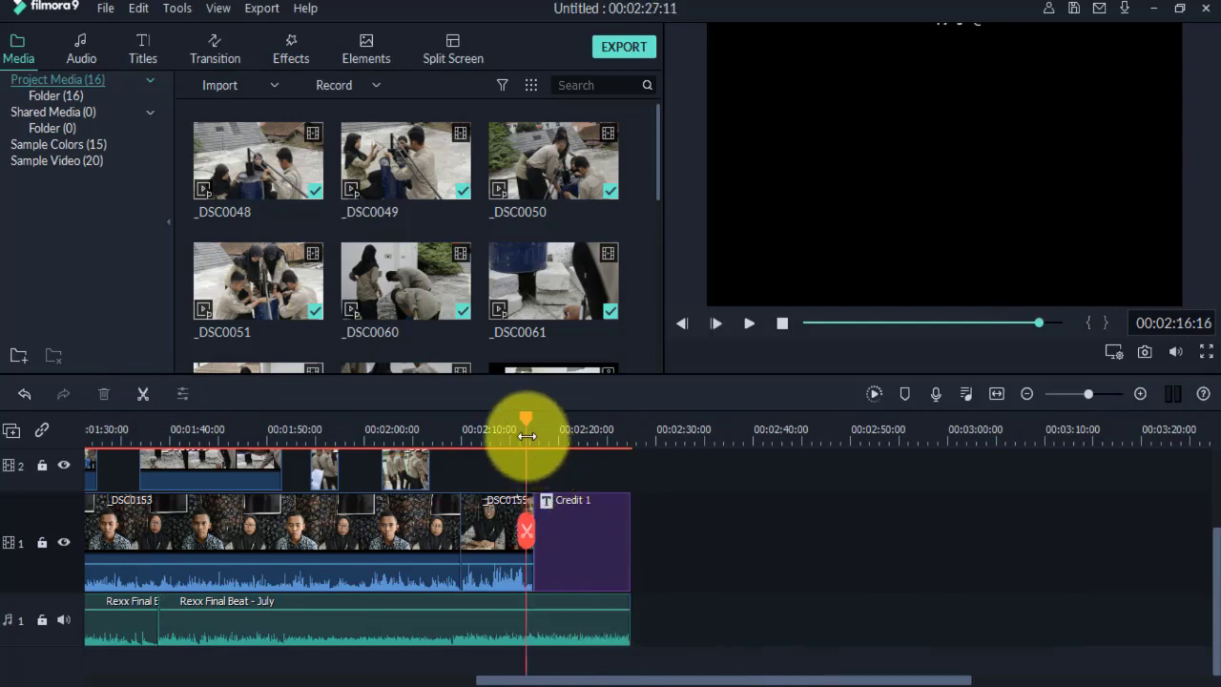
{"action": "left_click", "coordinate": [514, 431]}
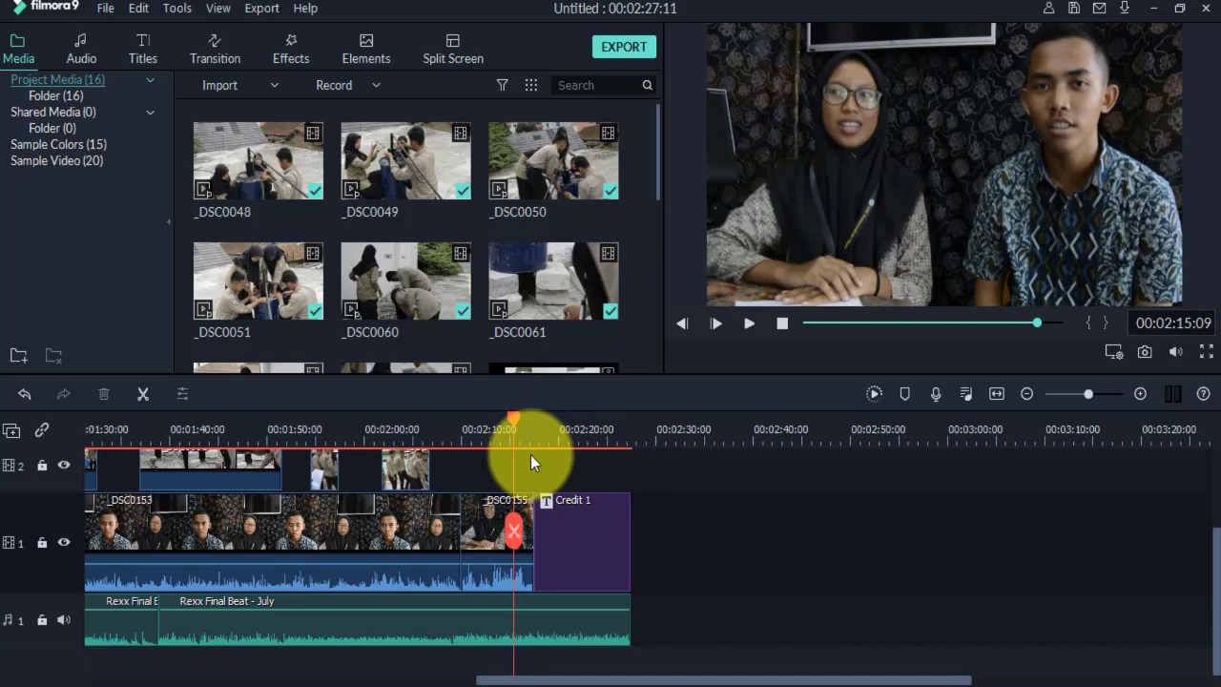
{"action": "key", "text": "space"}
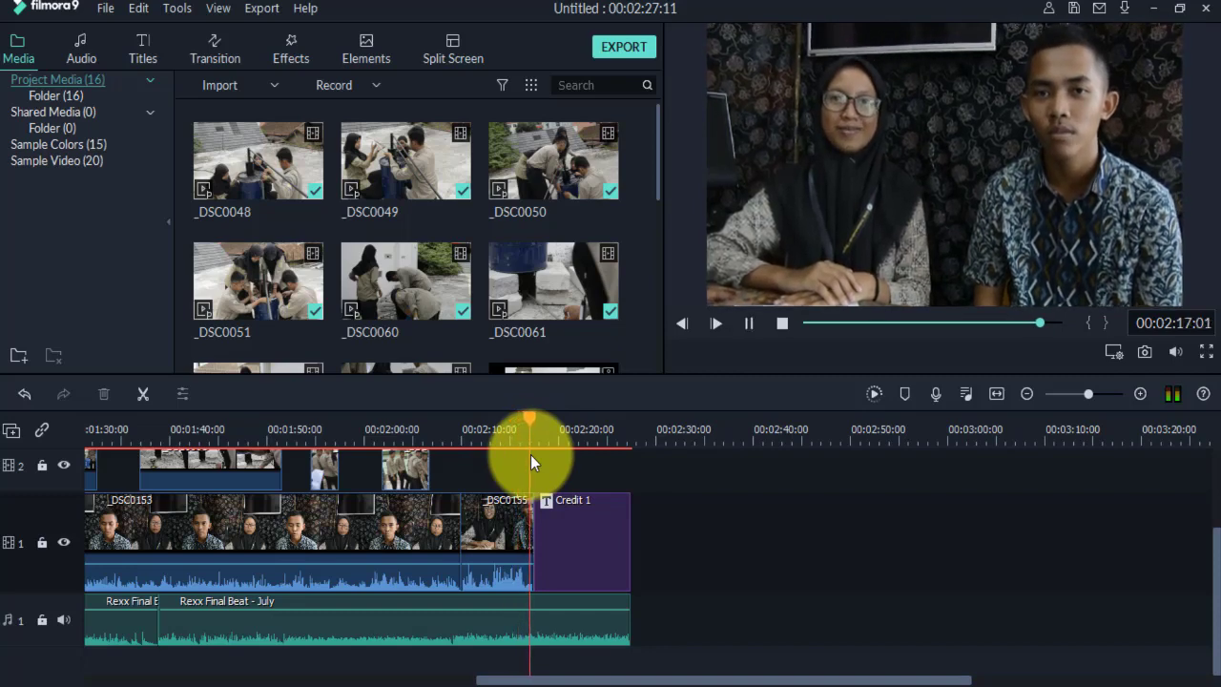
{"action": "key", "text": "space"}
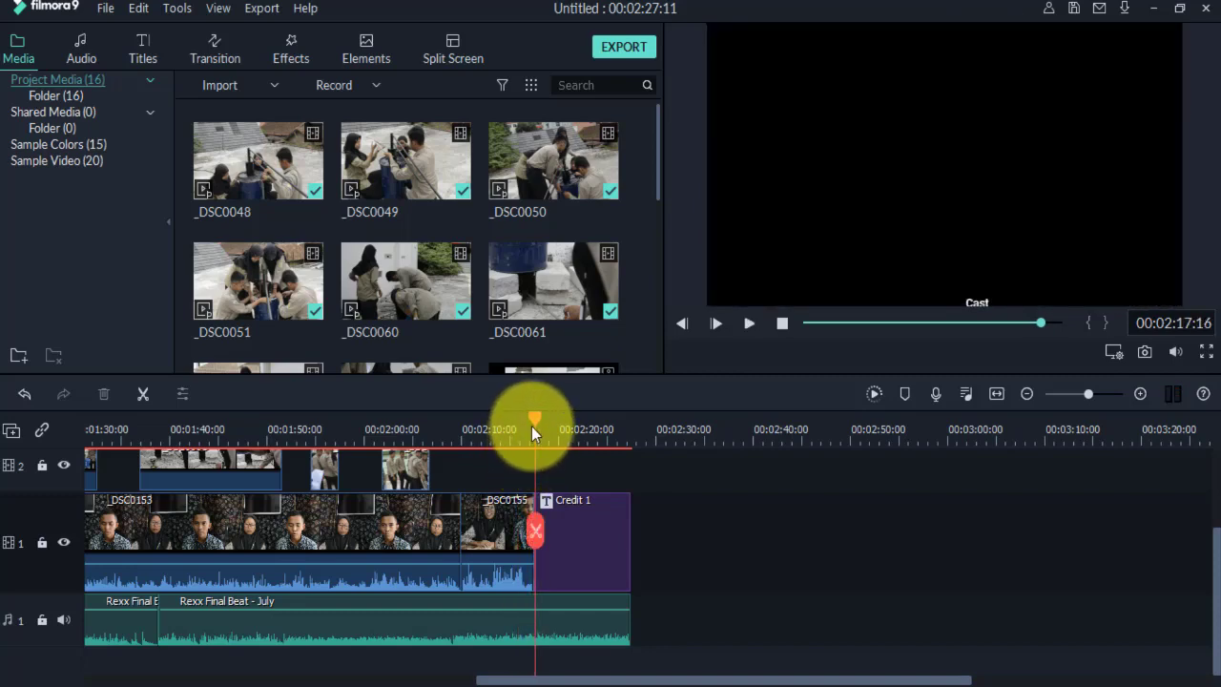
{"action": "left_click", "coordinate": [532, 426]}
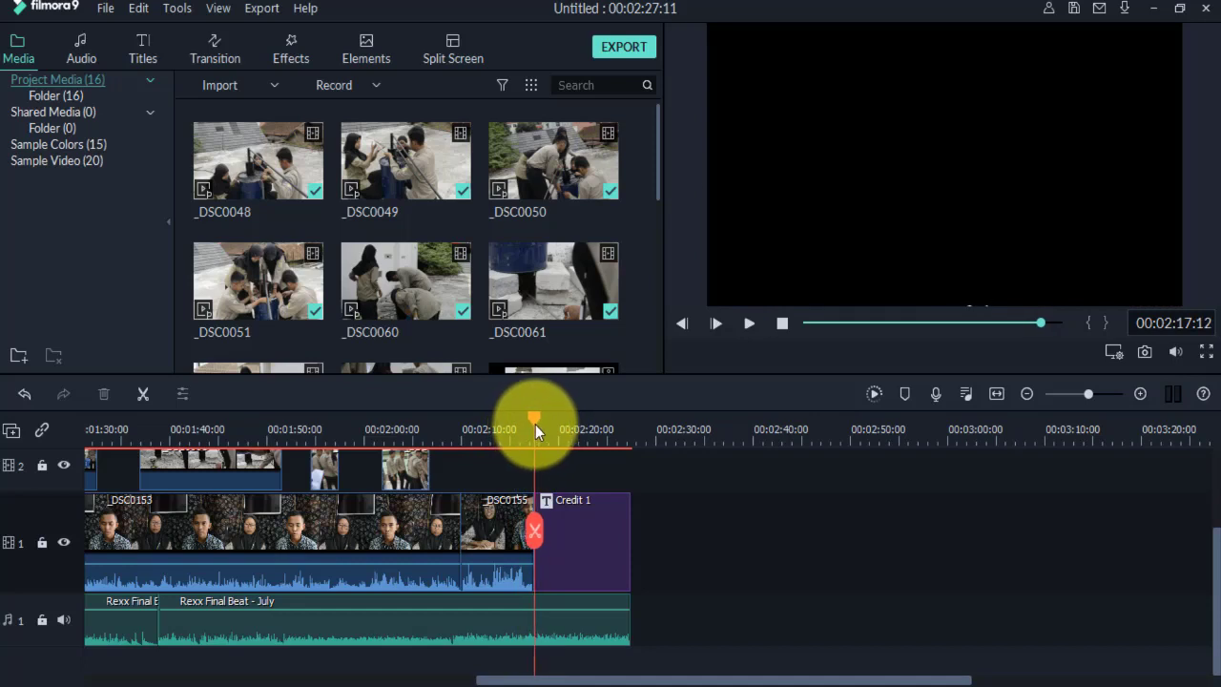
{"action": "left_click", "coordinate": [535, 424]}
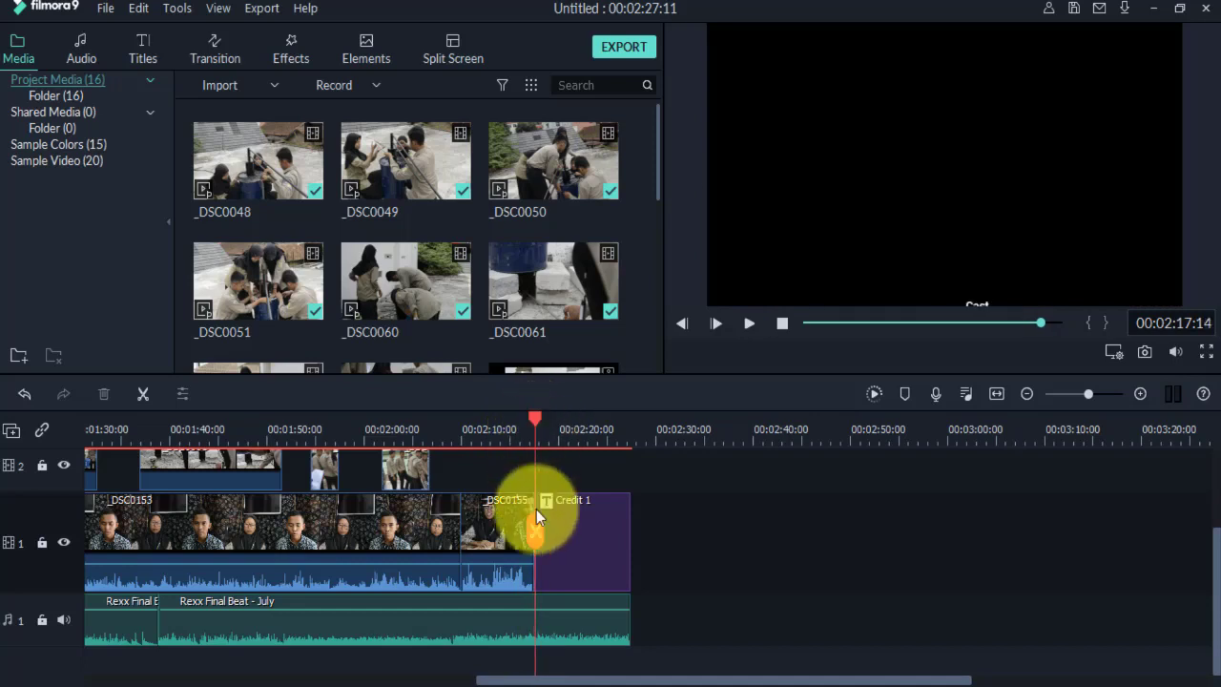
{"action": "left_click", "coordinate": [533, 623]}
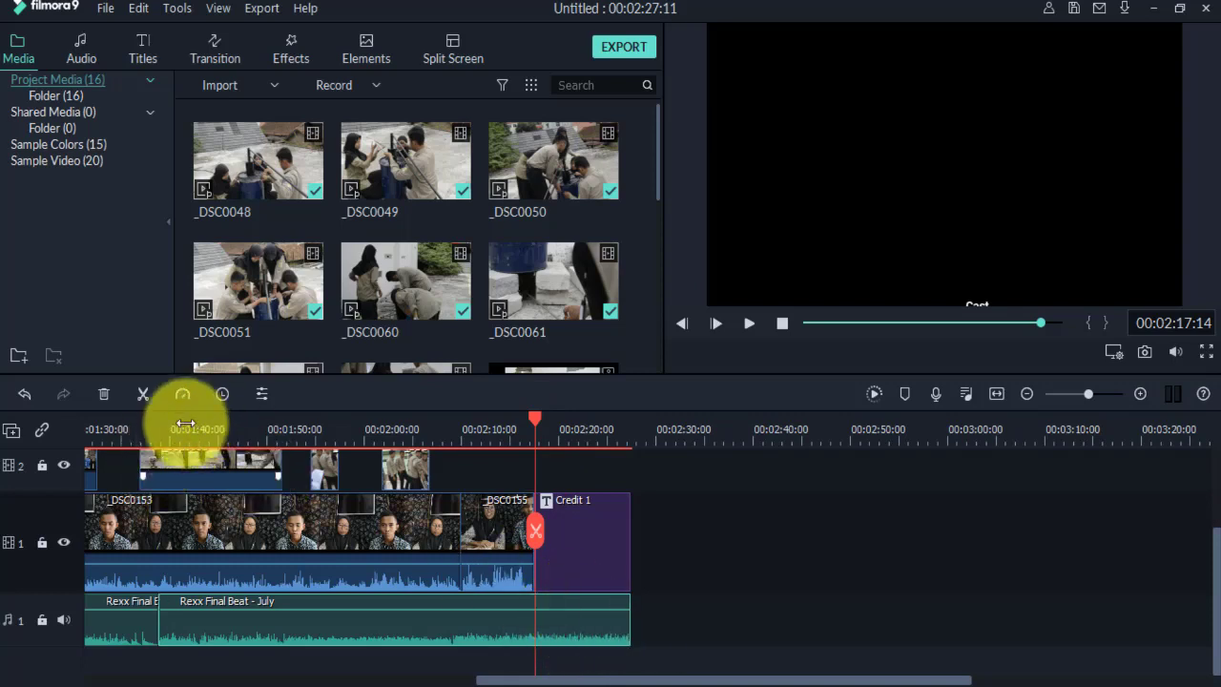
{"action": "left_click", "coordinate": [143, 393]}
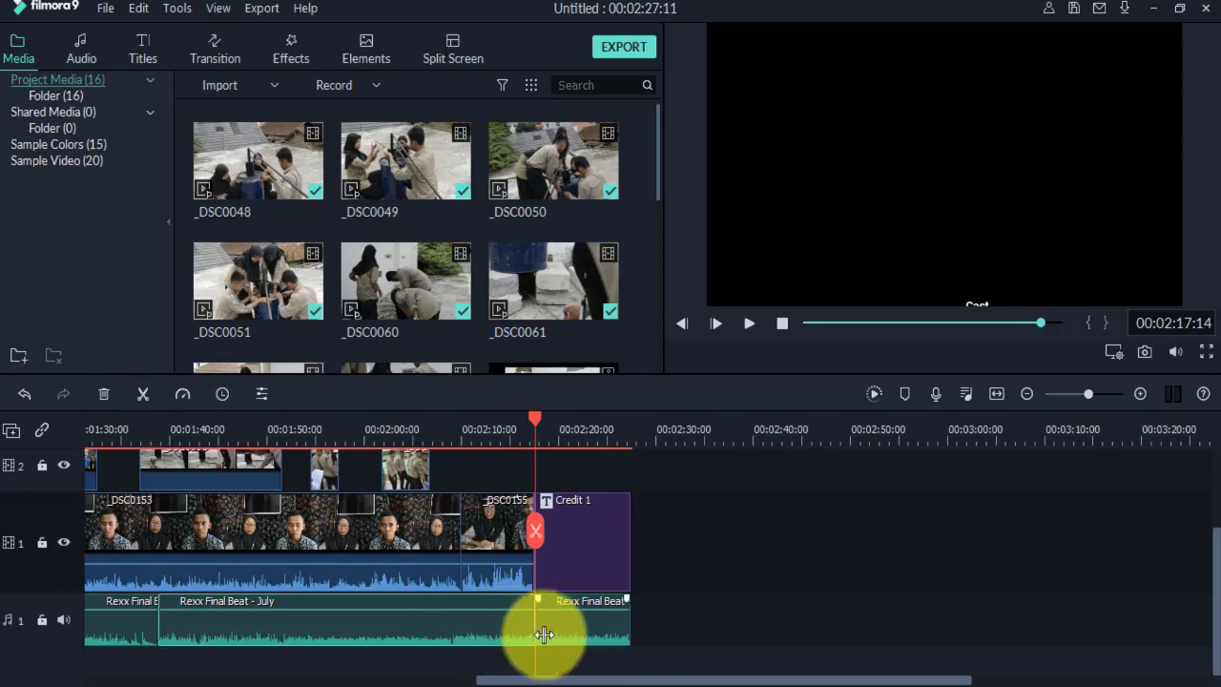
Raise the volume of the music segment under the credits and play the change from the interview into the credits.
{"action": "left_click", "coordinate": [559, 434]}
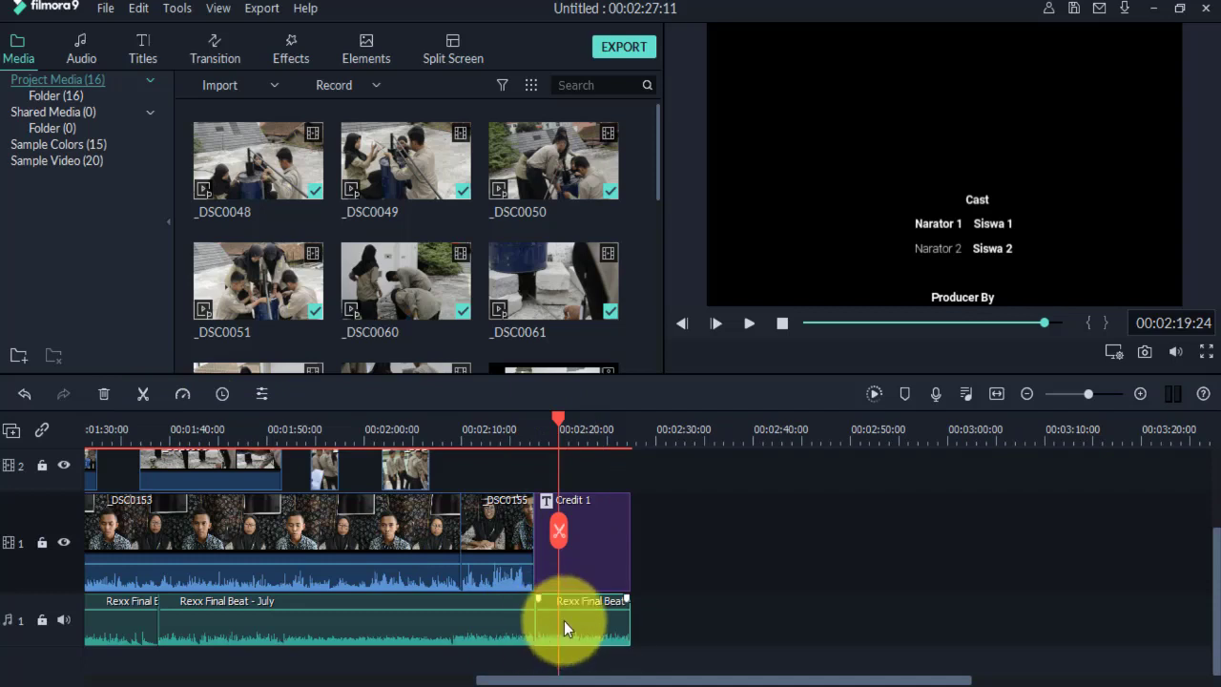
{"action": "double_click", "coordinate": [563, 620]}
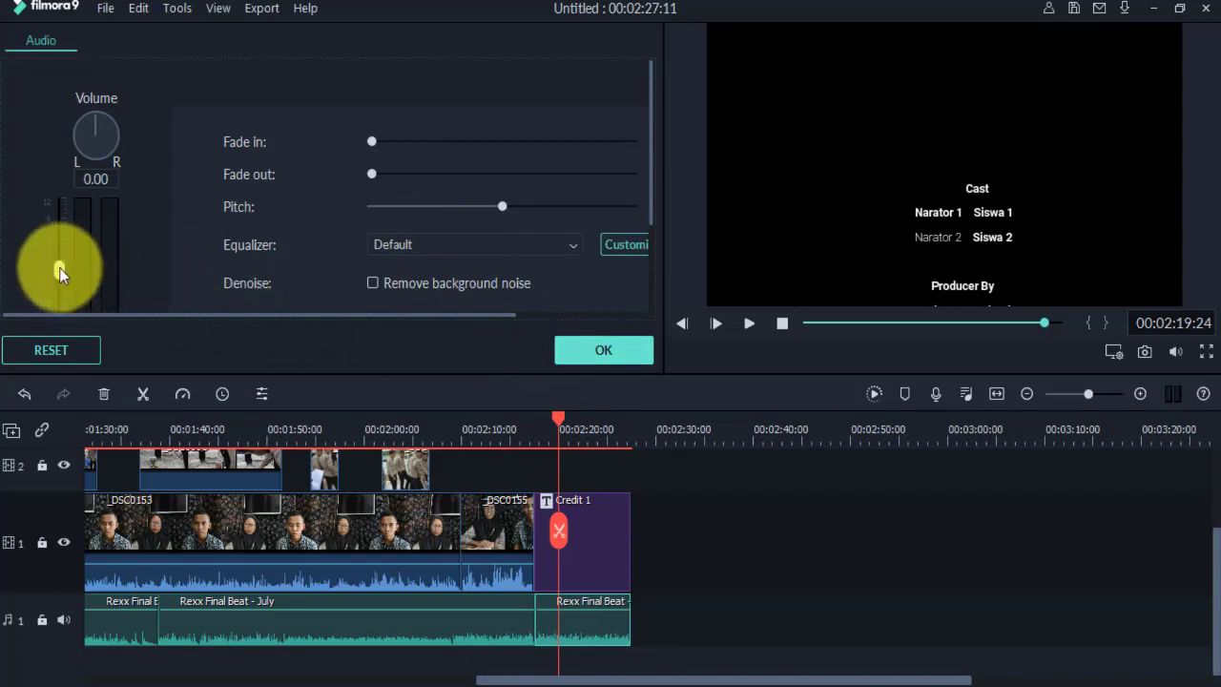
{"action": "left_click_drag", "start_coordinate": [59, 267], "coordinate": [58, 246]}
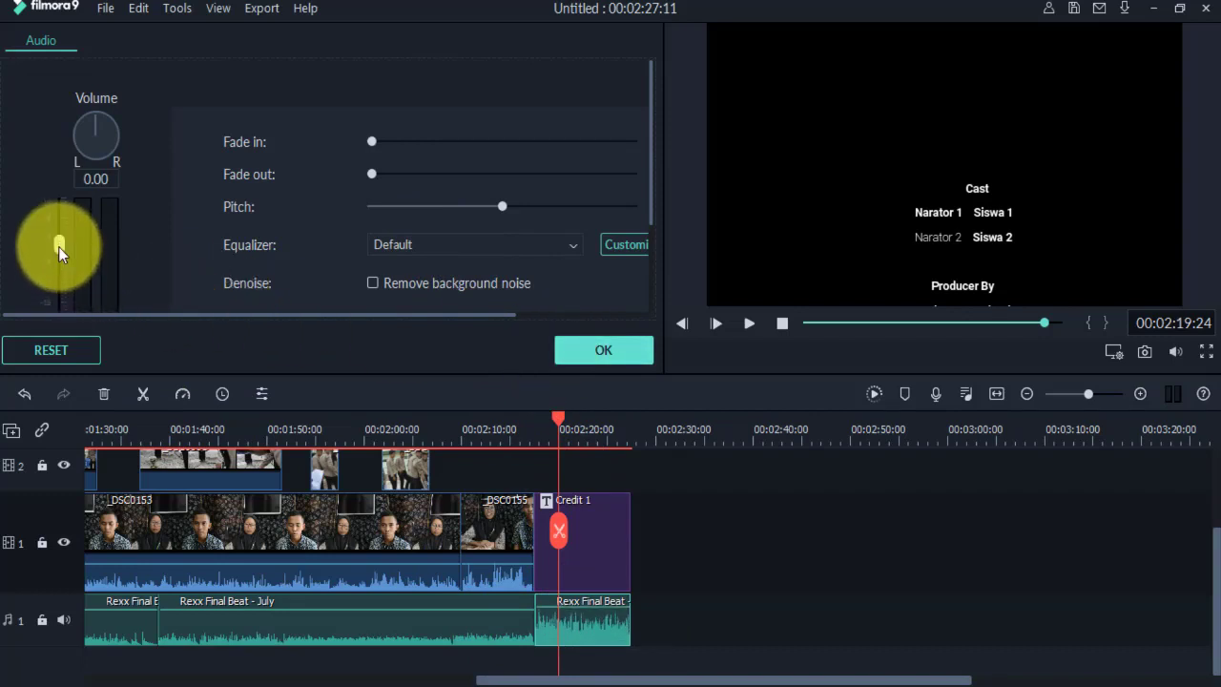
{"action": "left_click", "coordinate": [512, 428]}
{"action": "key", "text": "space"}
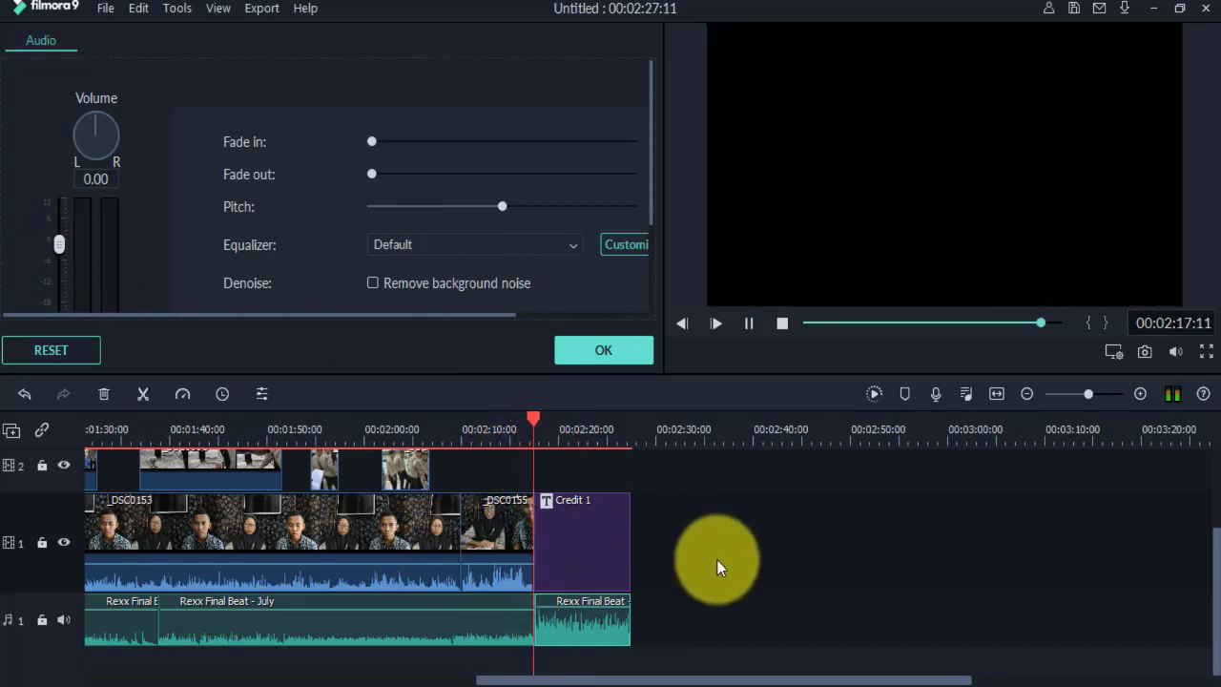
{"action": "left_click", "coordinate": [573, 609]}
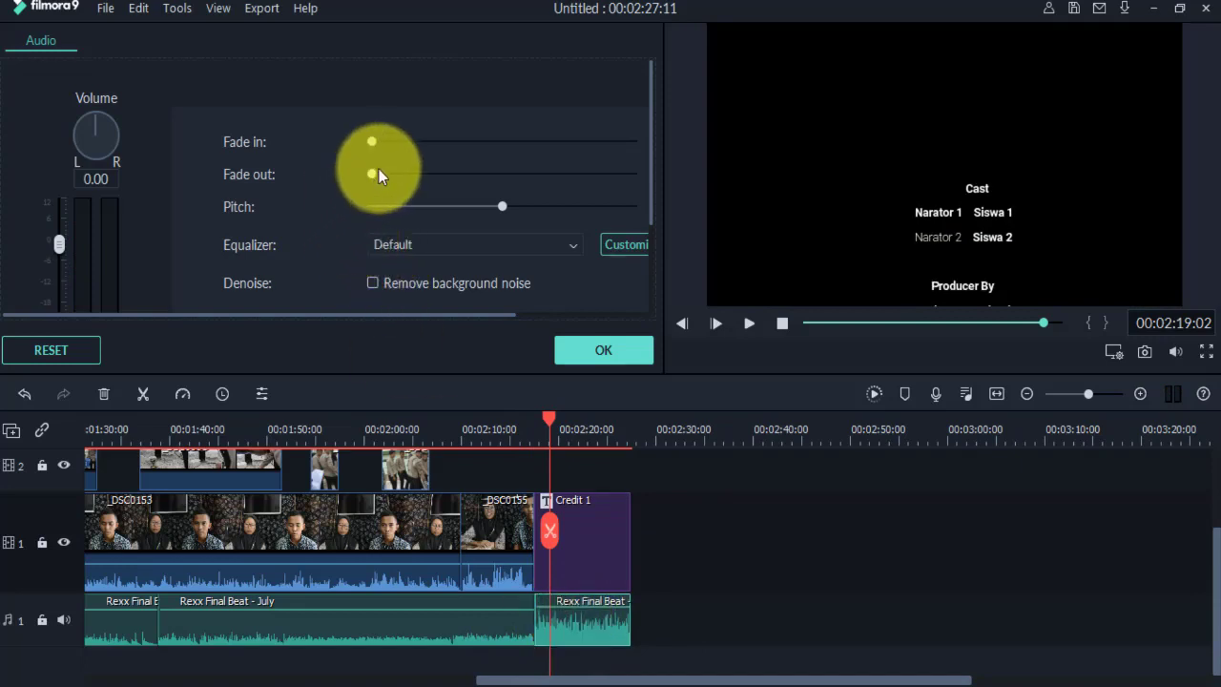
Add a short fade-in to the credits music segment and play it through the end credits.
{"action": "left_click_drag", "start_coordinate": [373, 145], "coordinate": [421, 151]}
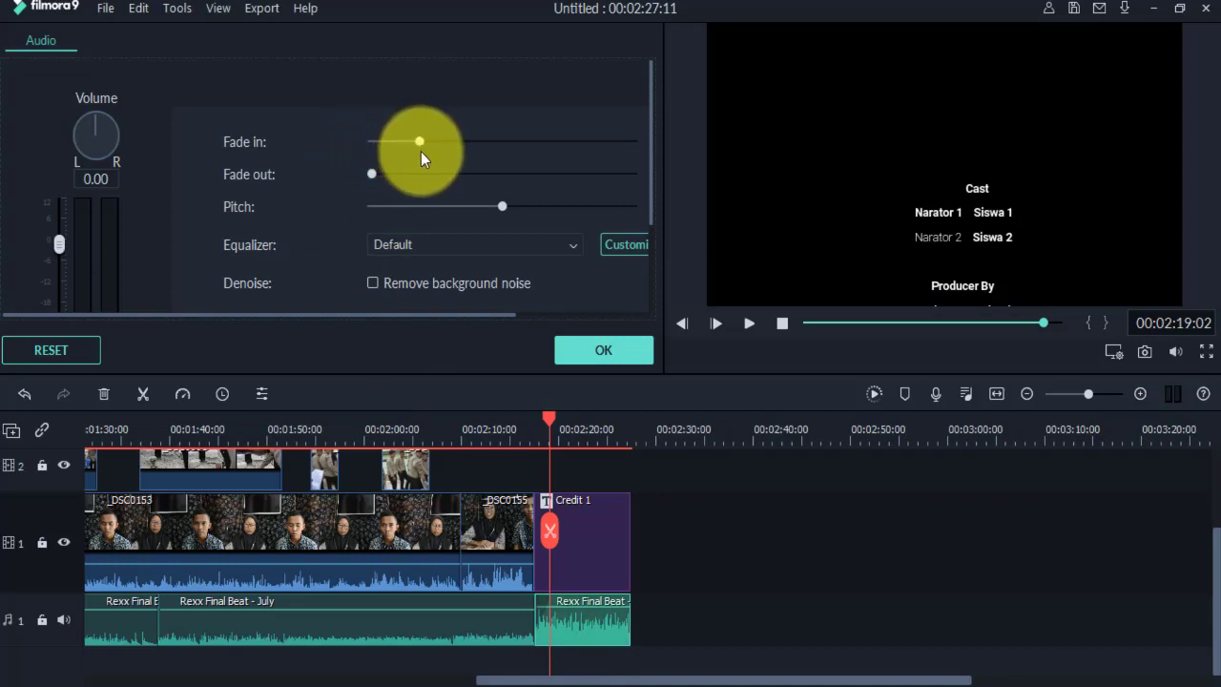
{"action": "left_click", "coordinate": [524, 431]}
{"action": "key", "text": "space"}
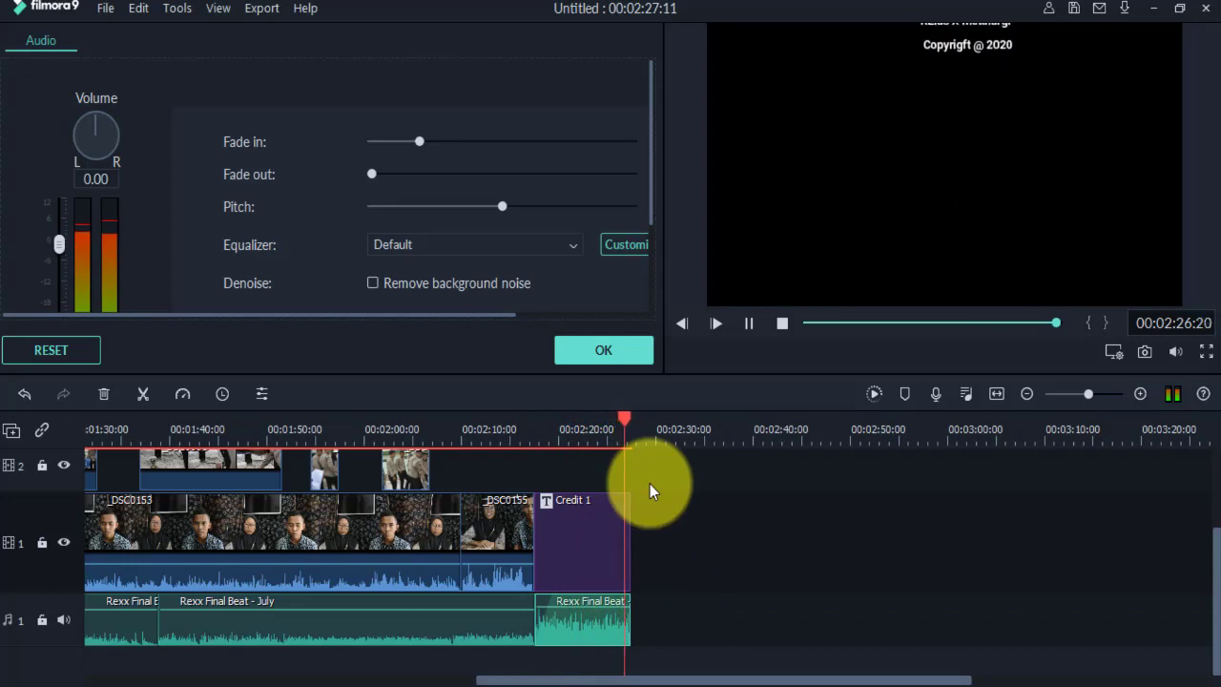
Add a short fade-out to the credits music segment, play the ending and apply the audio settings.
{"action": "left_click", "coordinate": [612, 445]}
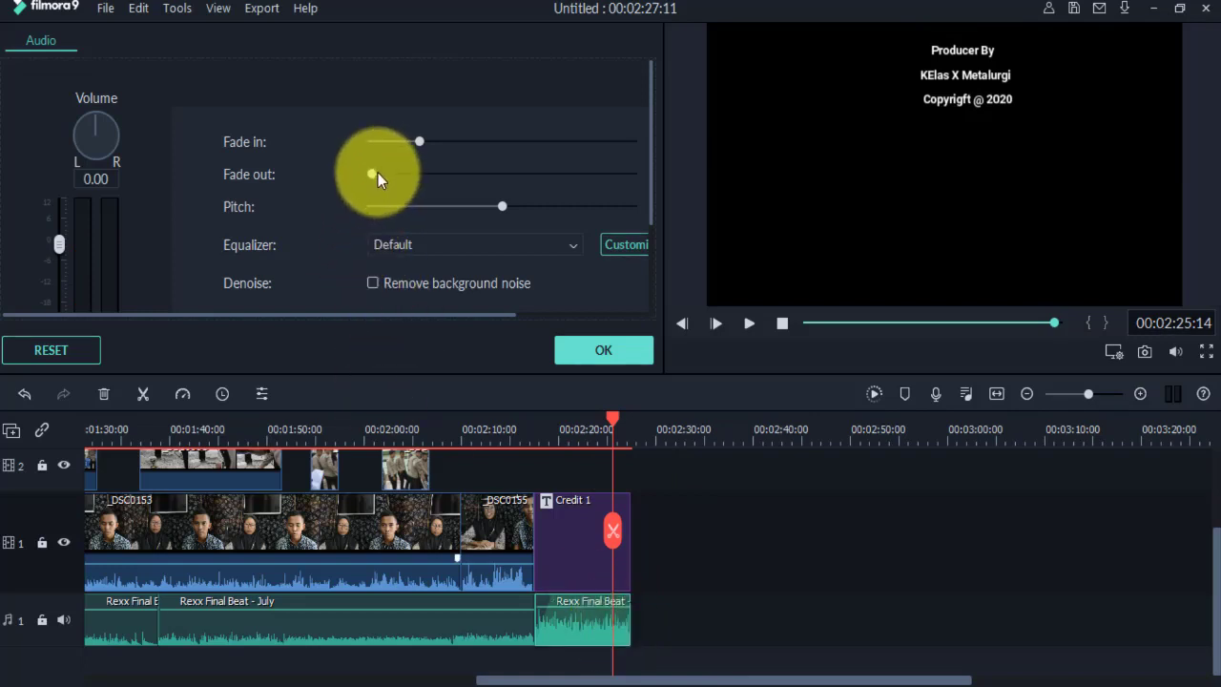
{"action": "left_click_drag", "start_coordinate": [375, 174], "coordinate": [428, 183]}
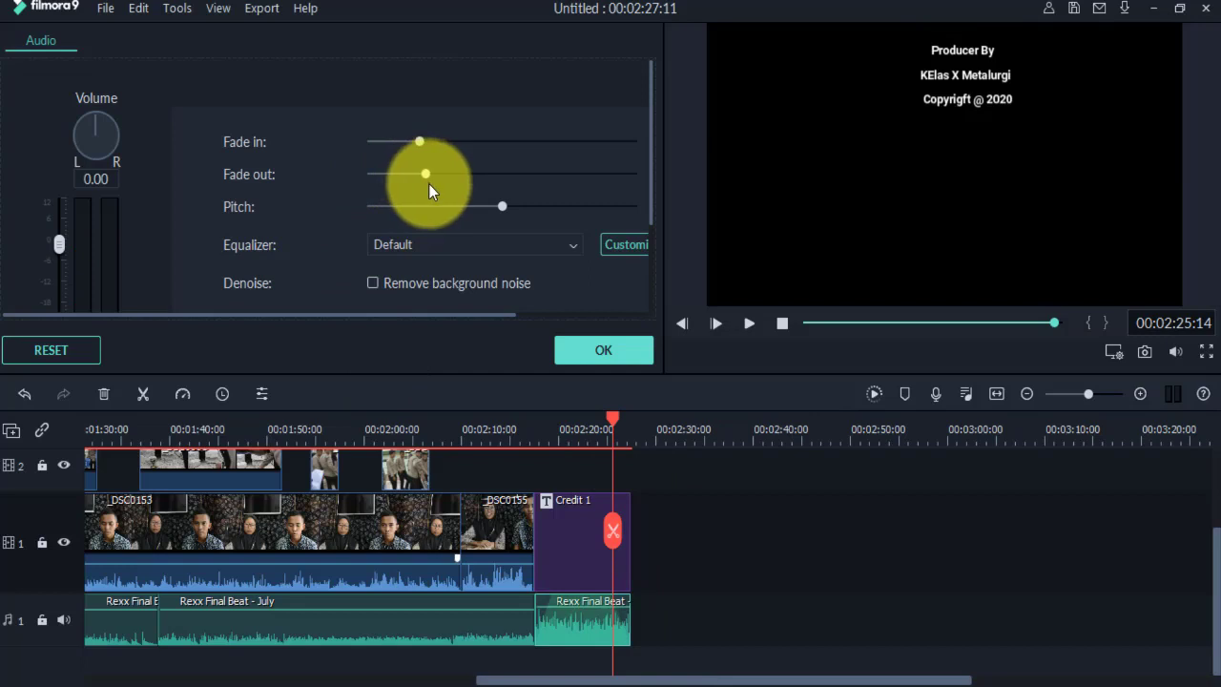
{"action": "left_click", "coordinate": [596, 426]}
{"action": "left_click", "coordinate": [747, 326]}
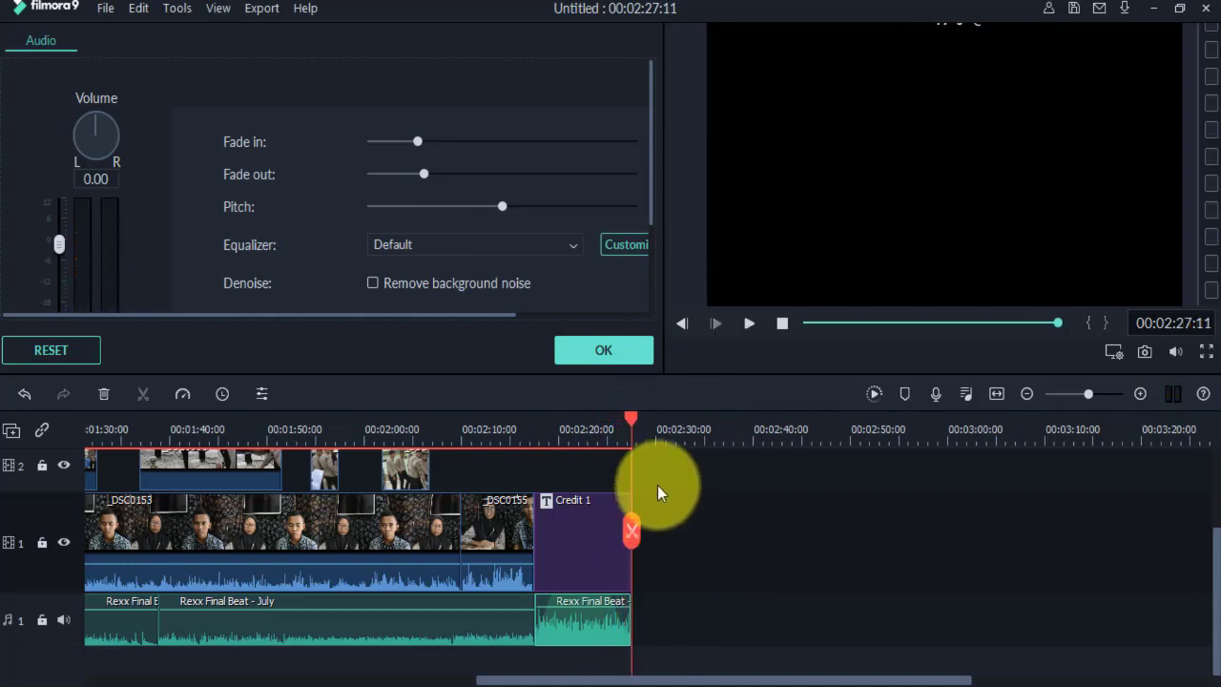
{"action": "left_click", "coordinate": [604, 350]}
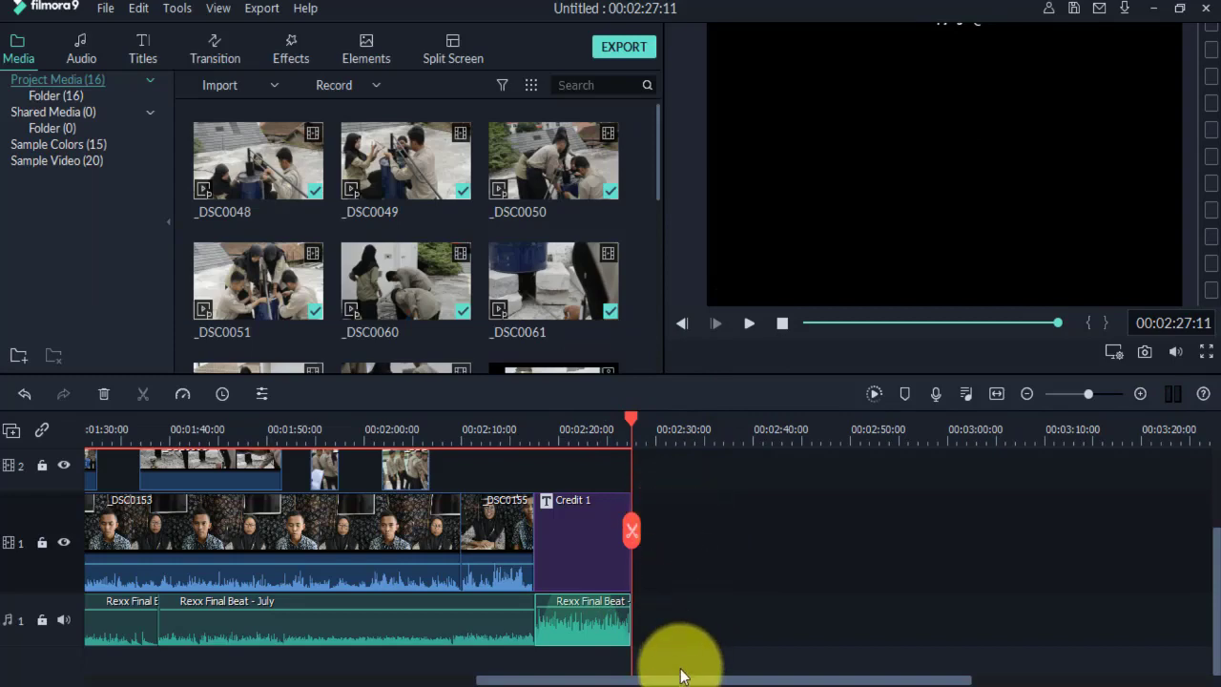
Play a moment of the interview near 51 seconds and the stretch from the opening through the cover to check the edit.
{"action": "left_click_drag", "start_coordinate": [676, 679], "coordinate": [264, 654]}
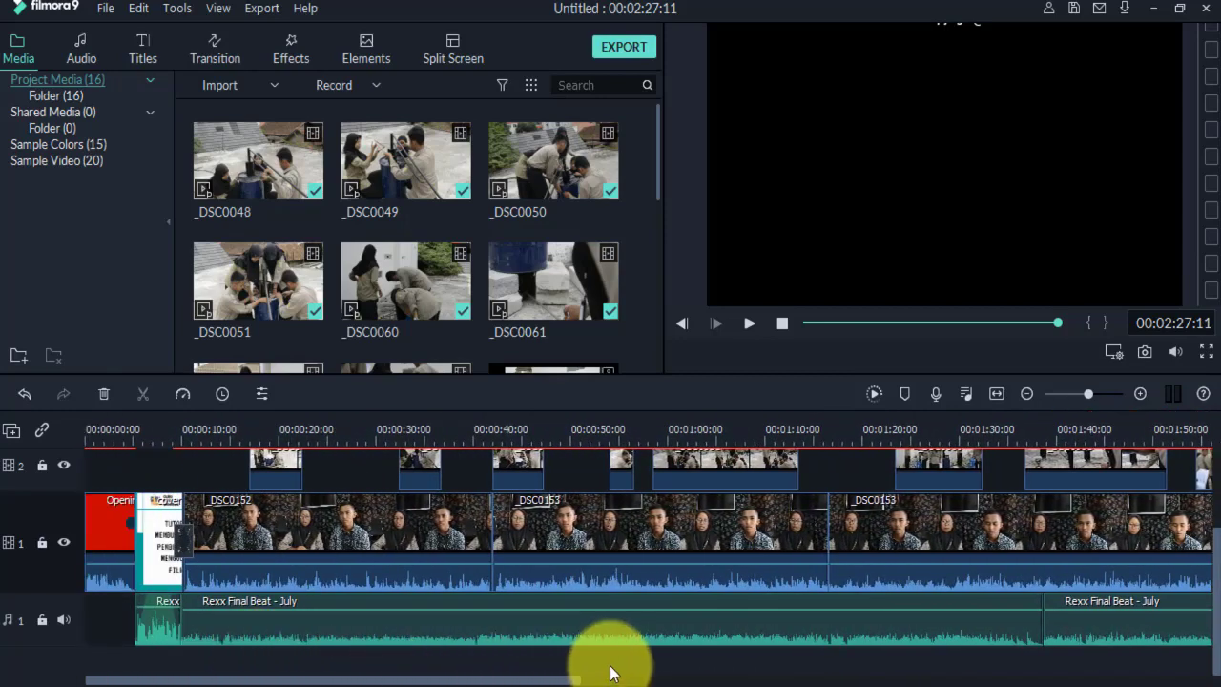
{"action": "left_click", "coordinate": [578, 424]}
{"action": "key", "text": "space"}
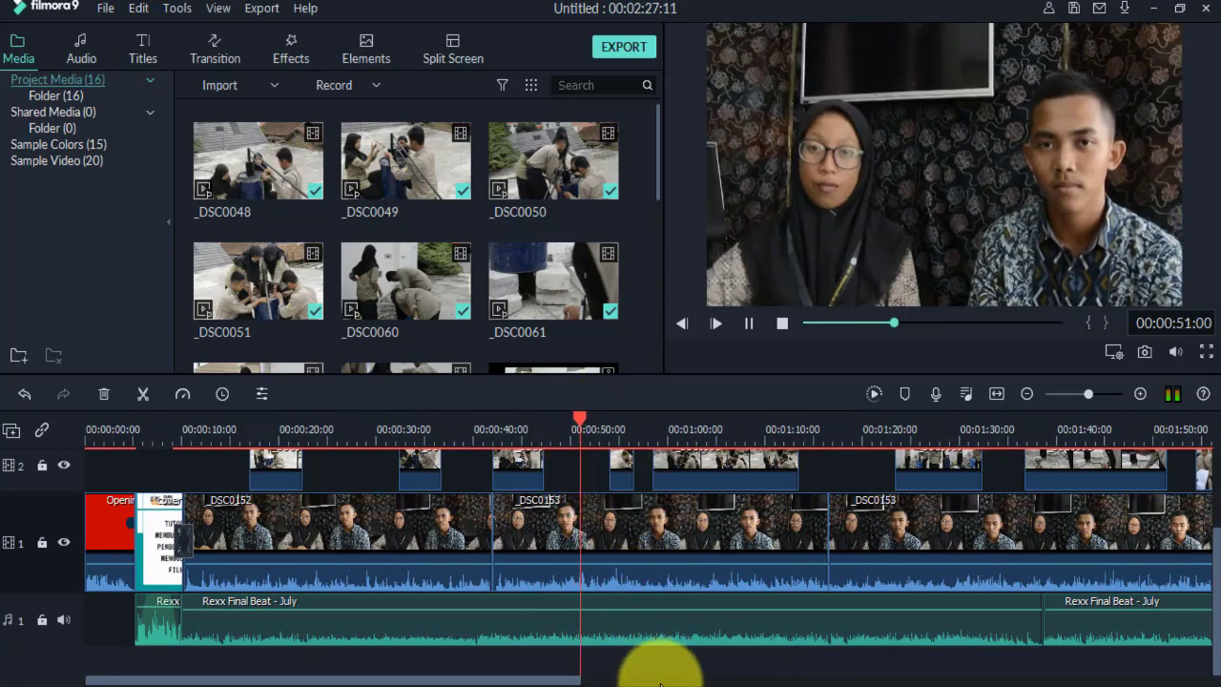
{"action": "key", "text": "space"}
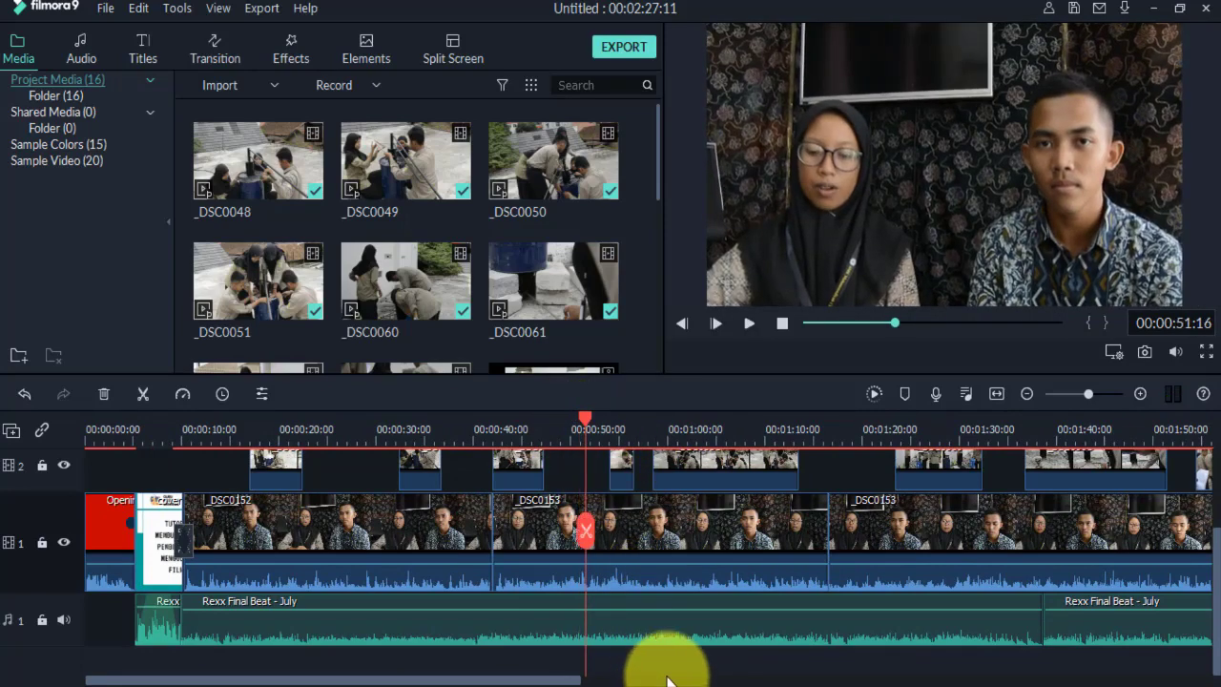
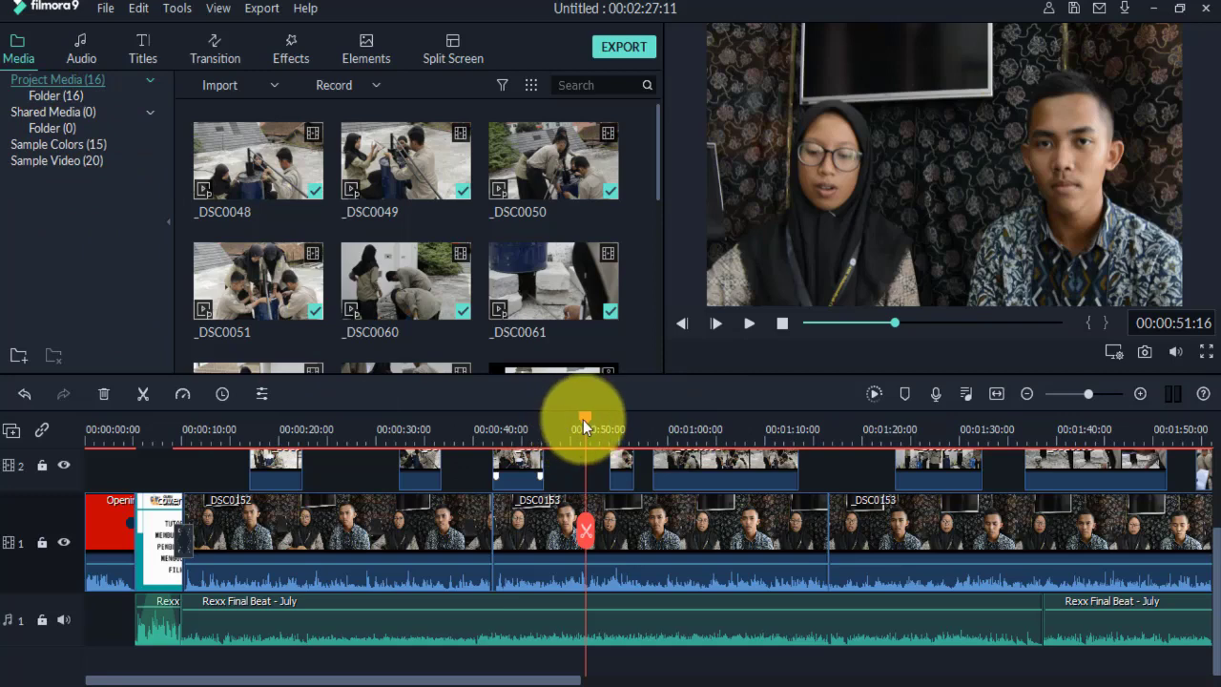
{"action": "left_click_drag", "start_coordinate": [576, 421], "coordinate": [127, 421]}
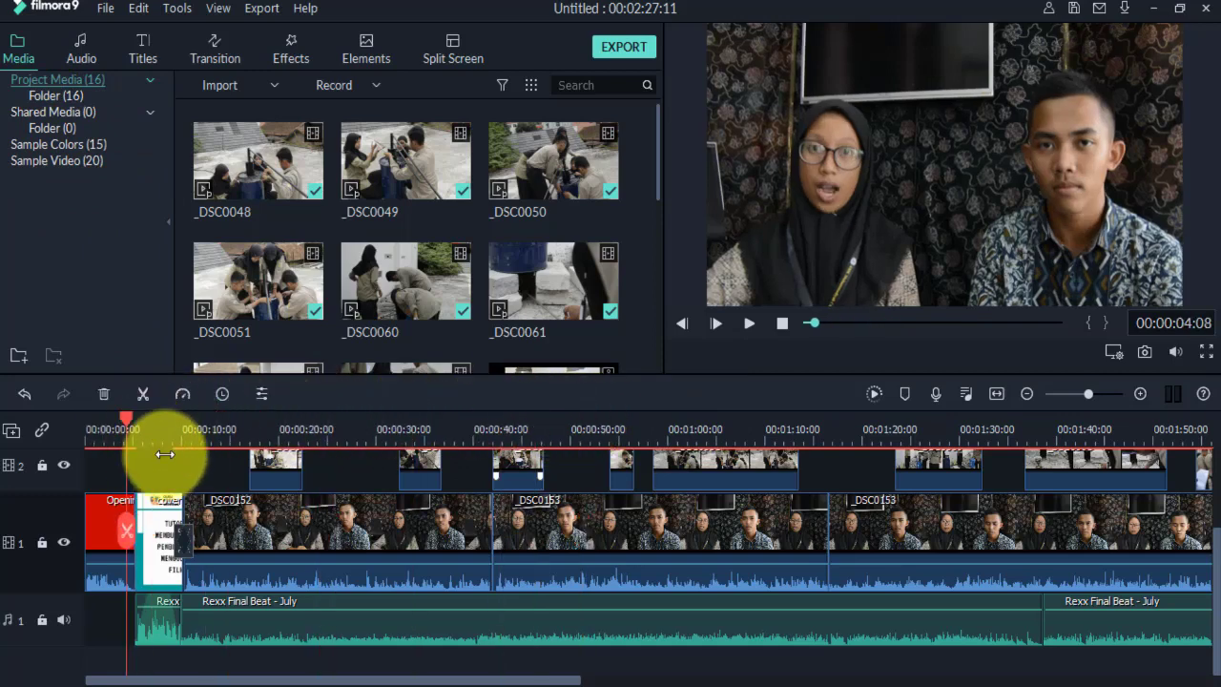
{"action": "key", "text": "space"}
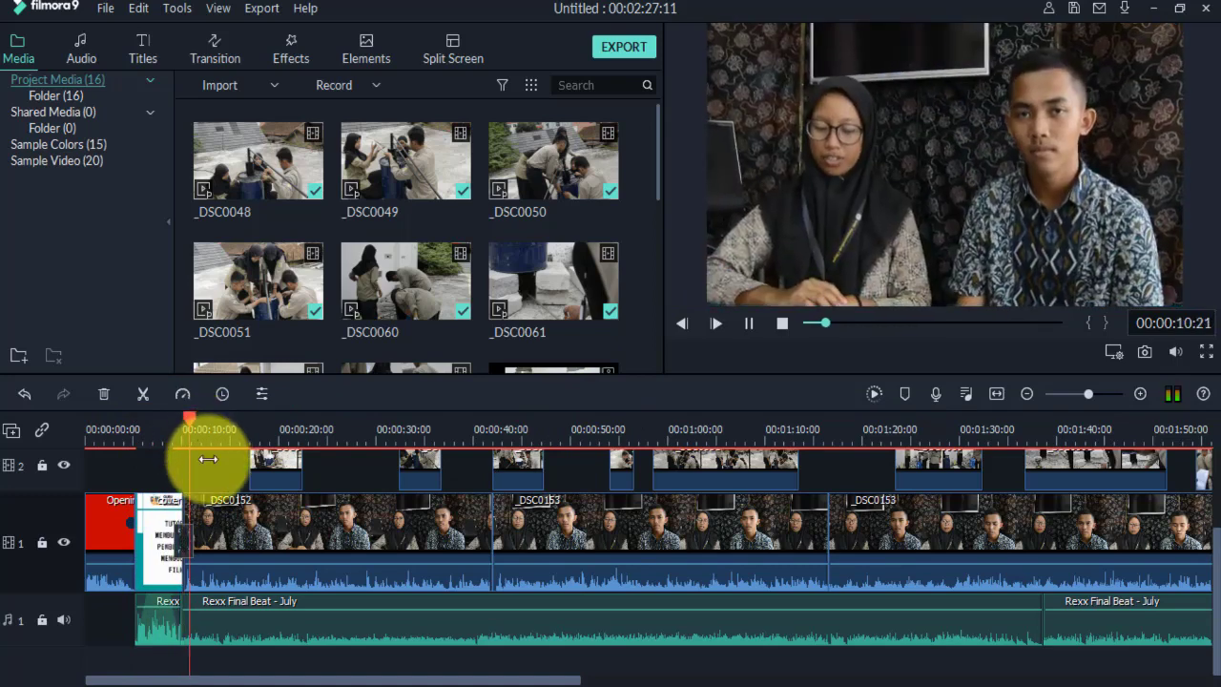
{"action": "key", "text": "space"}
Add the Black sample colour on a new track above the lower third, starting at 00:00:11:00.
{"action": "left_click", "coordinate": [215, 519]}
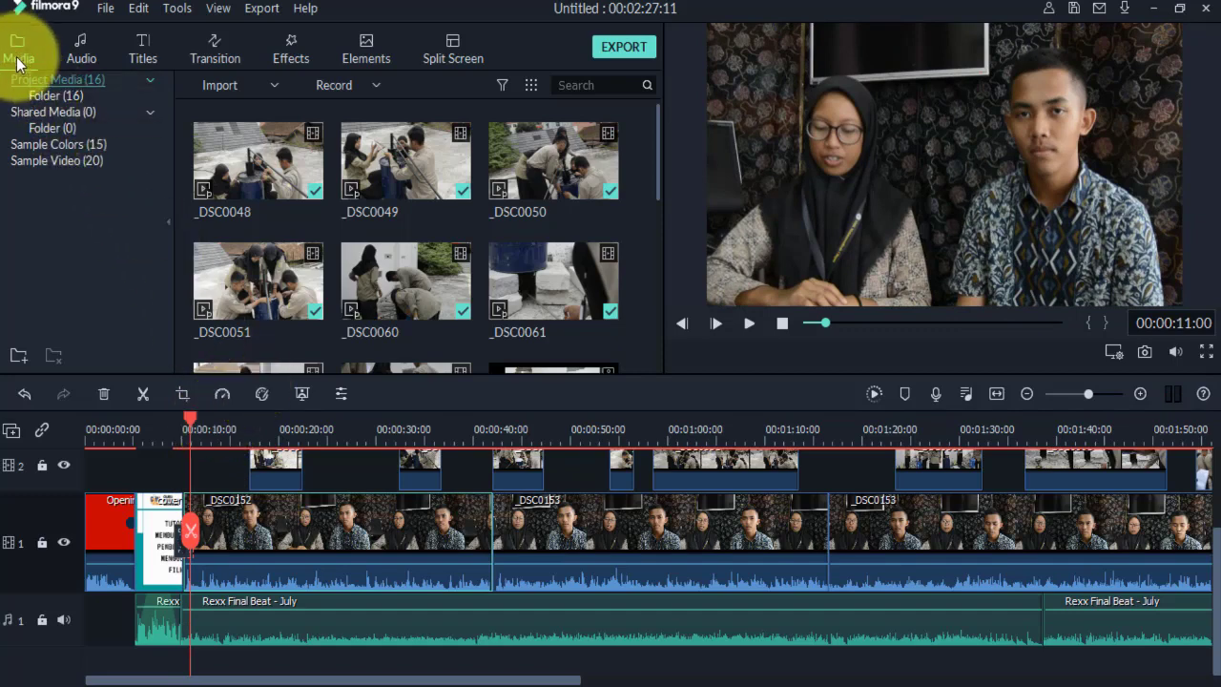
{"action": "left_click", "coordinate": [72, 144]}
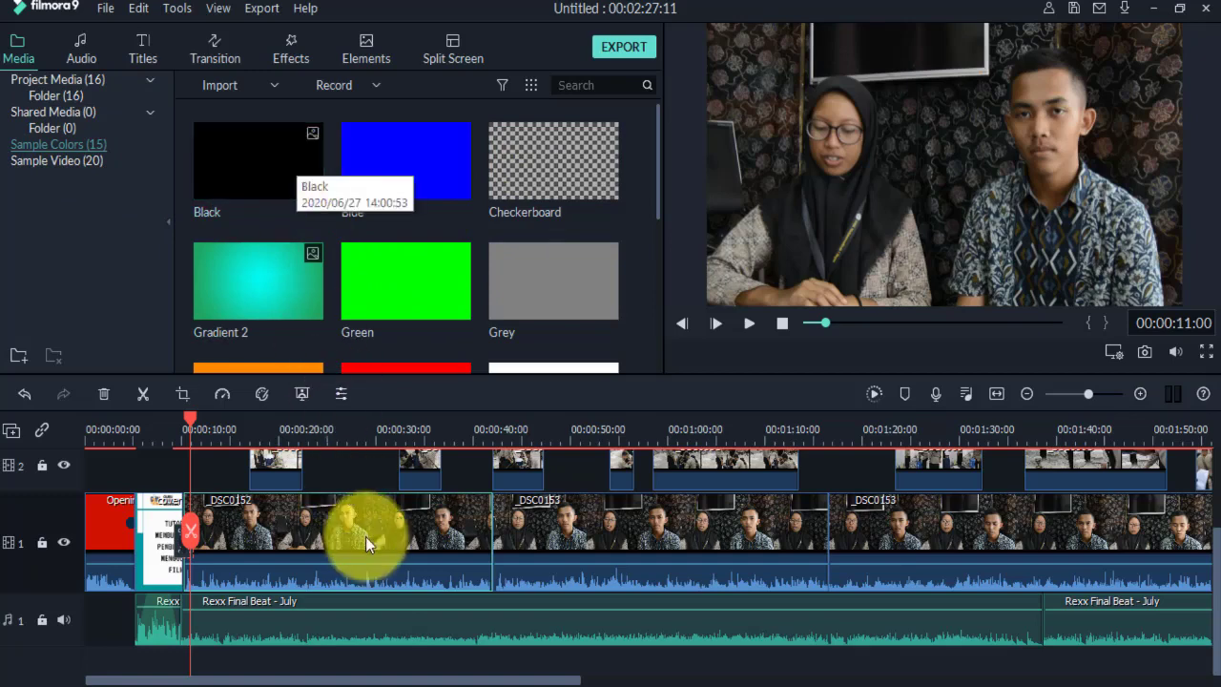
{"action": "scroll", "coordinate": [360, 558], "scroll_direction": "up", "scroll_amount": 2}
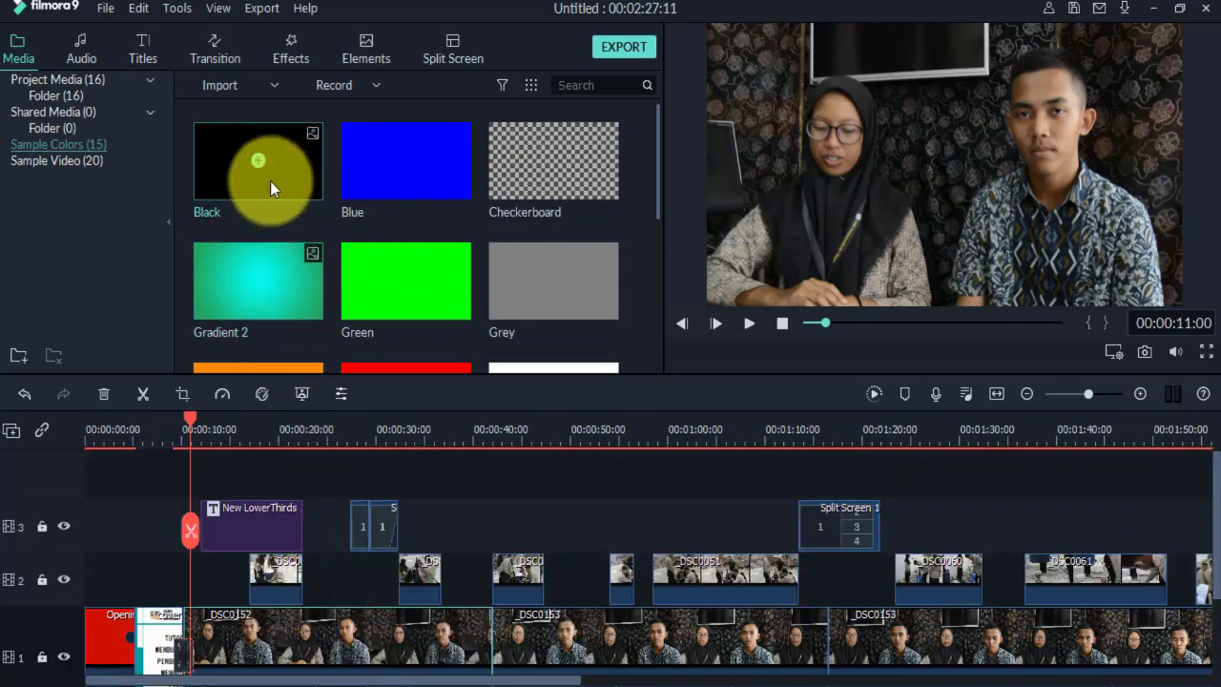
{"action": "left_click_drag", "start_coordinate": [274, 171], "coordinate": [188, 476]}
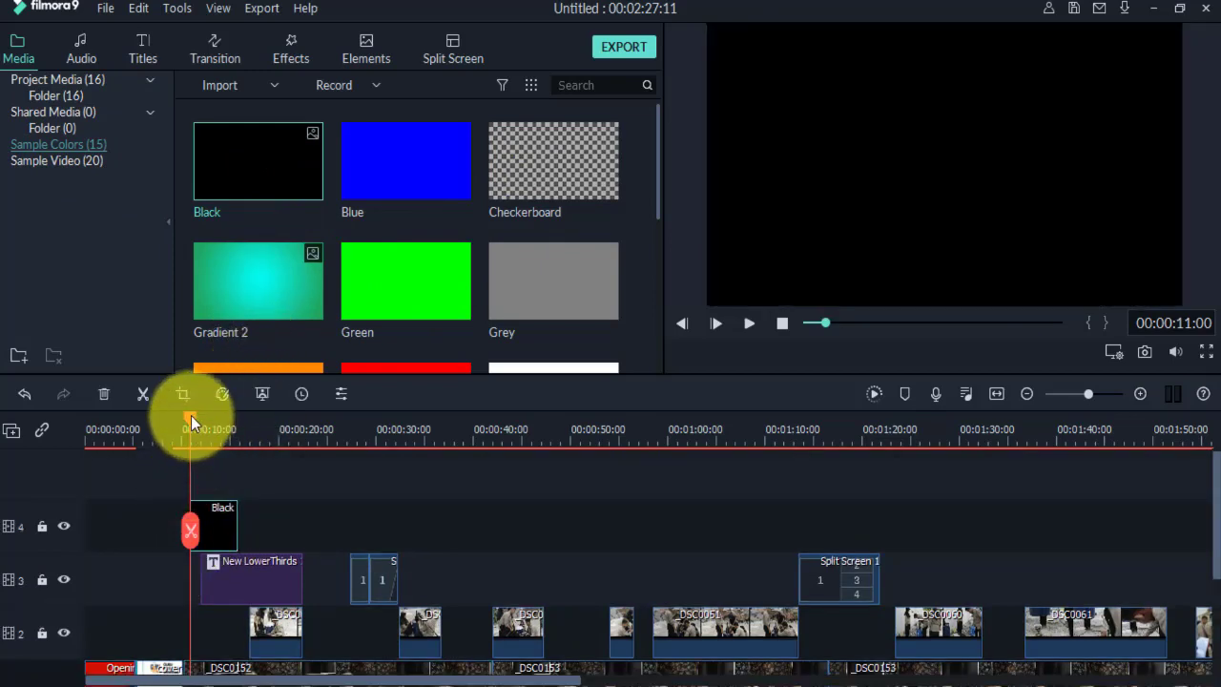
Move the Black clip earlier to start at 00:00:10:10 and play the passage from the cover into it.
{"action": "left_click_drag", "start_coordinate": [191, 415], "coordinate": [184, 420]}
{"action": "left_click_drag", "start_coordinate": [225, 523], "coordinate": [218, 523]}
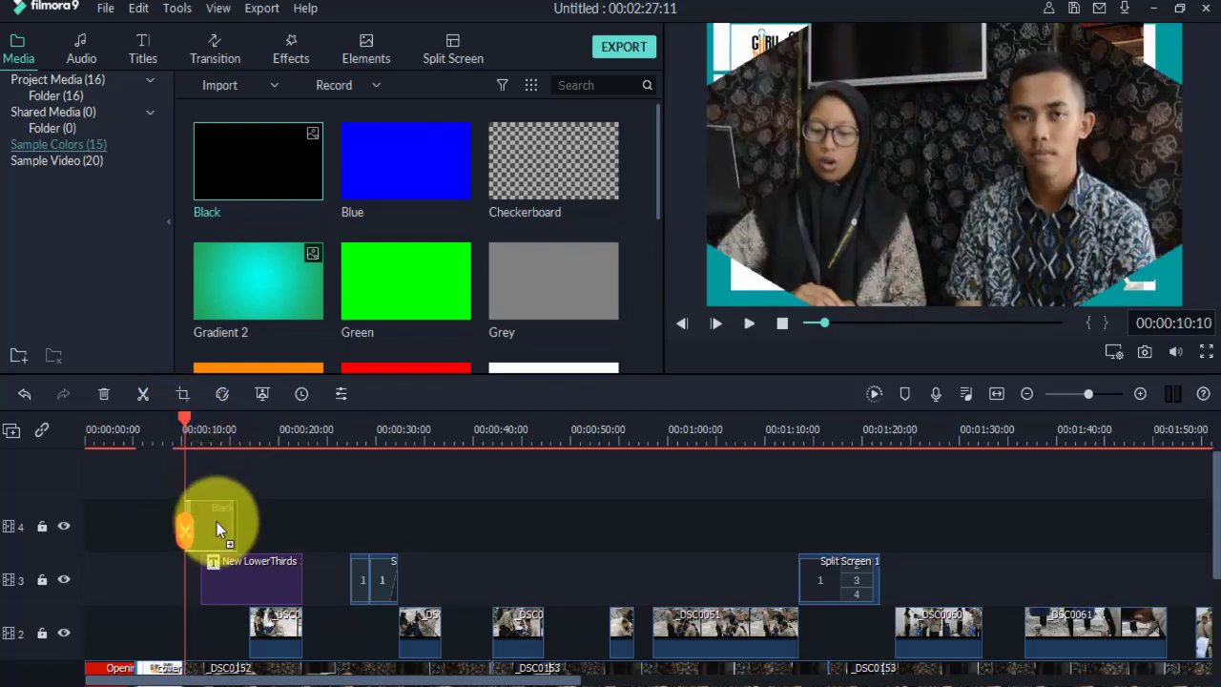
{"action": "left_click", "coordinate": [172, 437]}
{"action": "key", "text": "space"}
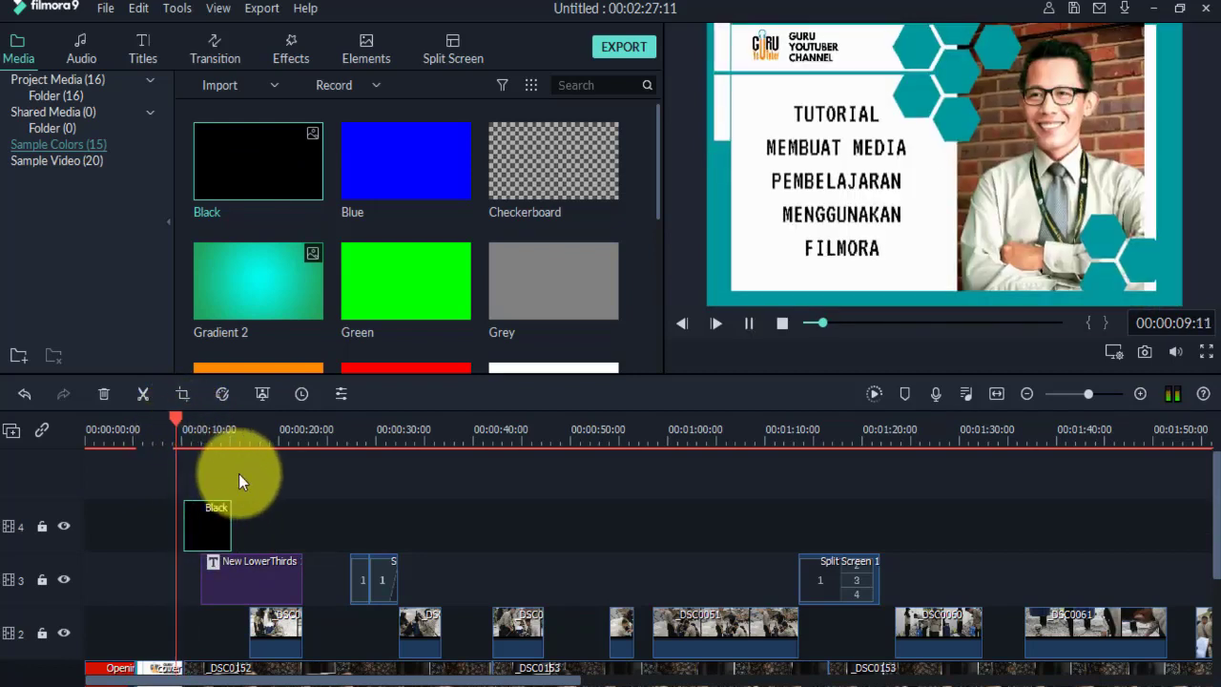
{"action": "key", "text": "space"}
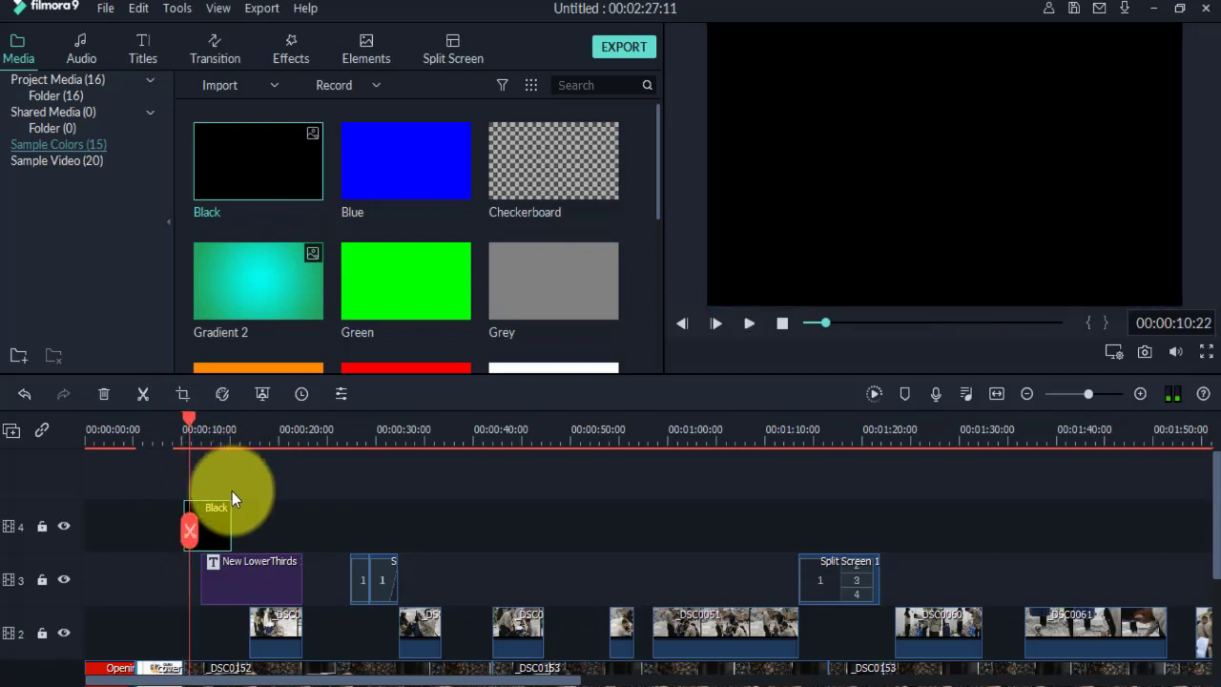
{"action": "left_click", "coordinate": [203, 450]}
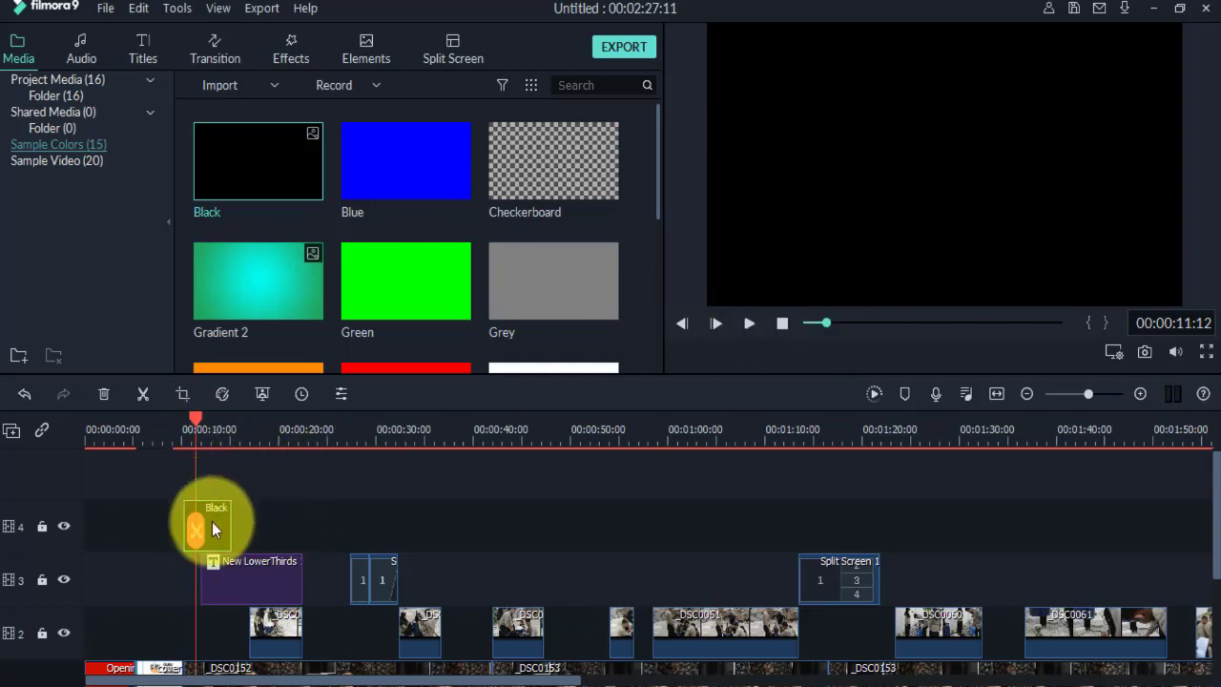
Shrink the Black clip's height in the preview to a thin full-width bar along the upper edge of the frame.
{"action": "double_click", "coordinate": [211, 522]}
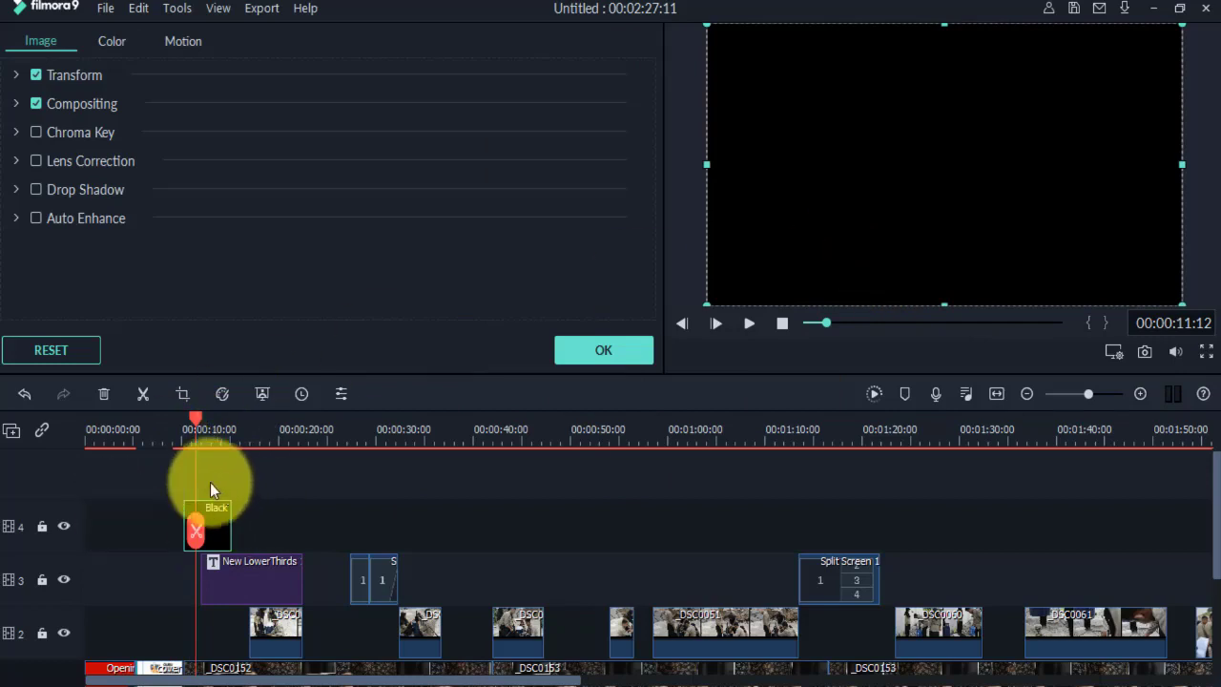
{"action": "left_click", "coordinate": [176, 481]}
{"action": "left_click", "coordinate": [208, 521]}
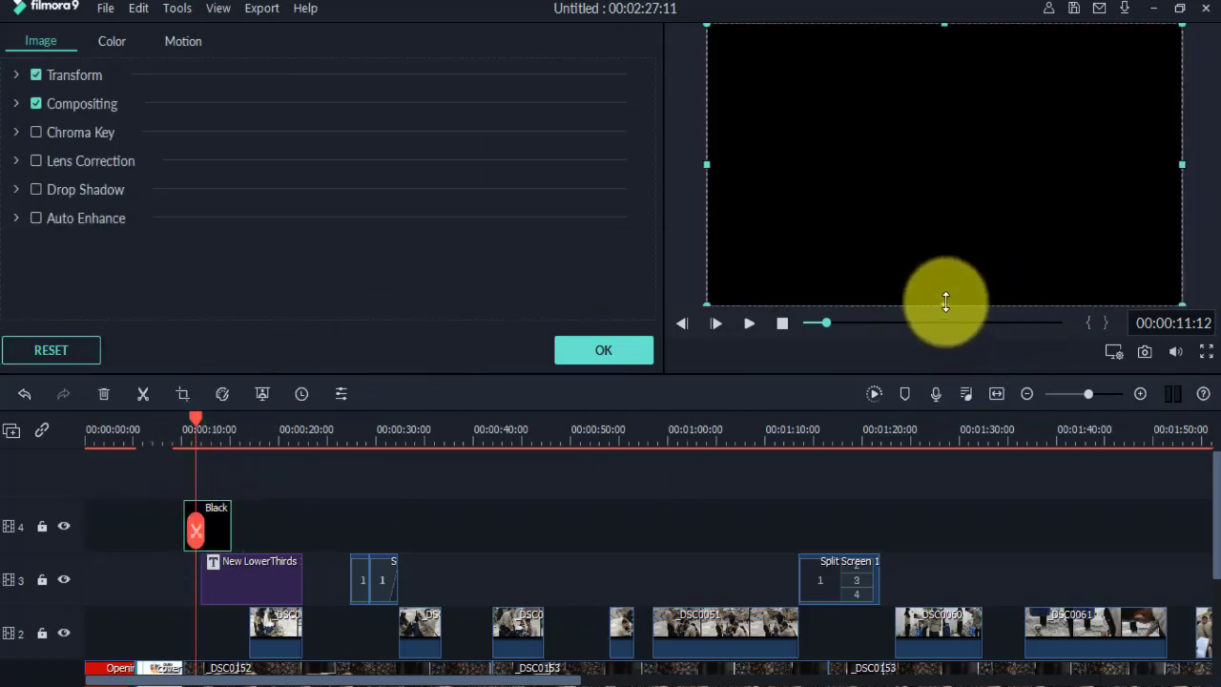
{"action": "left_click_drag", "start_coordinate": [945, 301], "coordinate": [959, 56]}
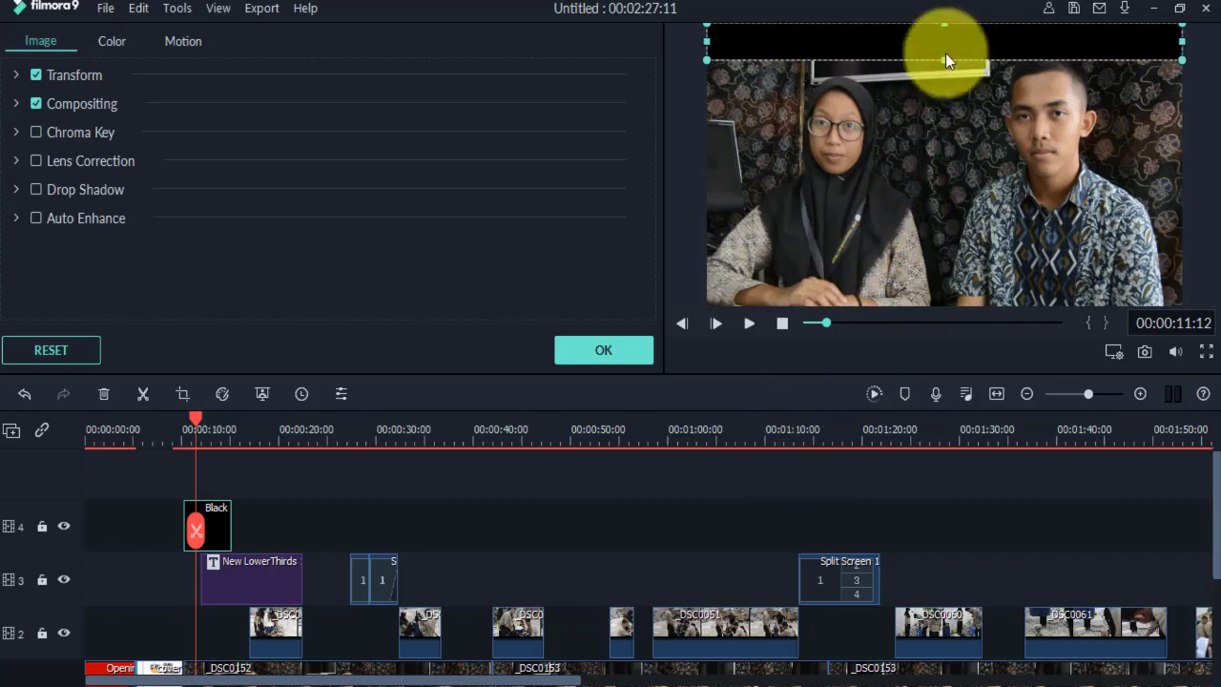
{"action": "mouse_move", "coordinate": [943, 59]}
{"action": "left_mouse_down"}
{"action": "mouse_move", "coordinate": [945, 36]}
{"action": "mouse_move", "coordinate": [947, 53]}
{"action": "left_mouse_up"}
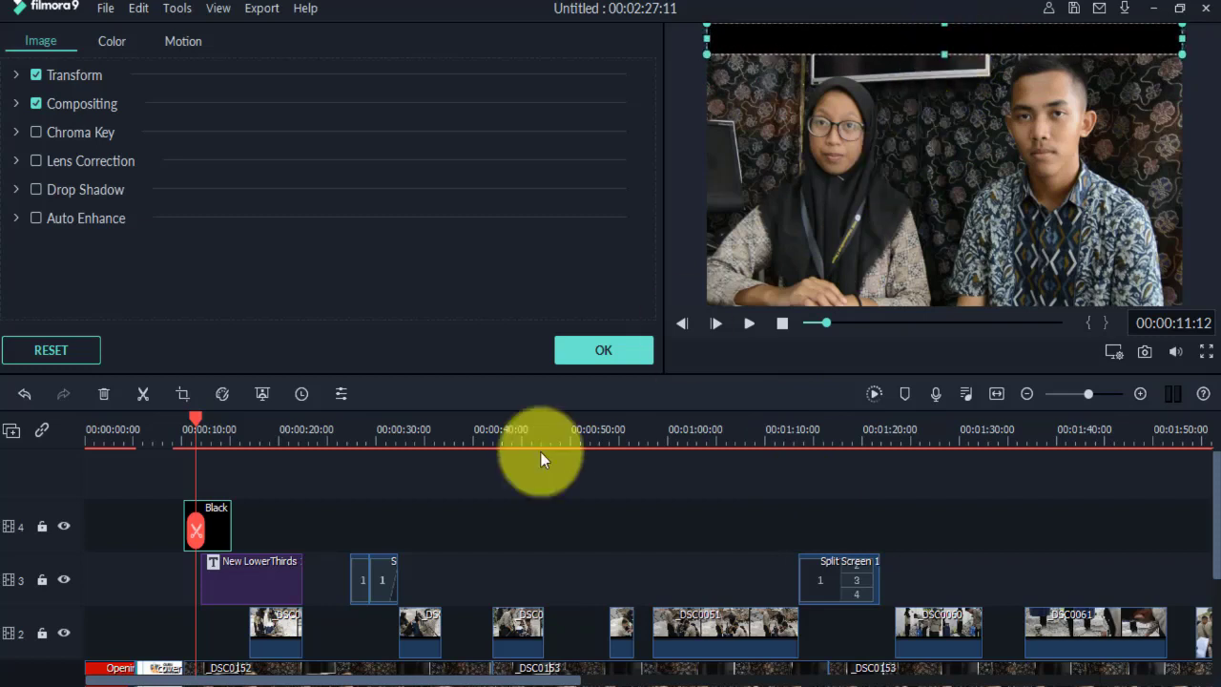
Extend the Black clip on track 4 to the end of the closing credits.
{"action": "left_click", "coordinate": [277, 480]}
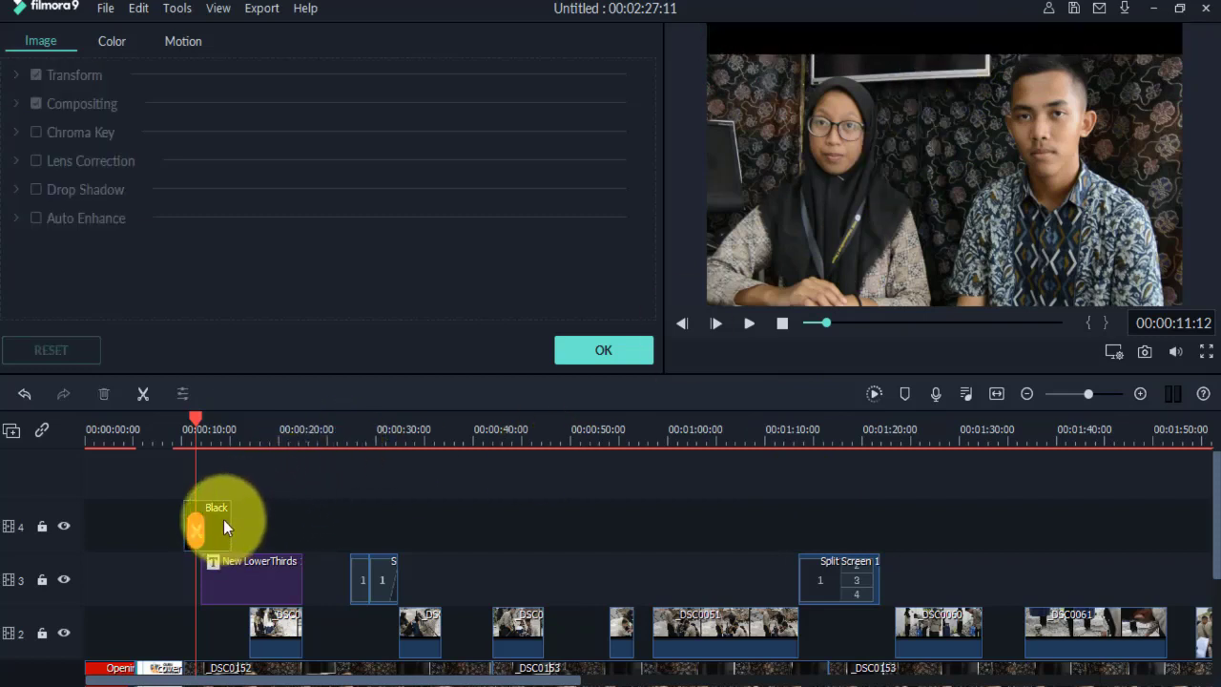
{"action": "left_click", "coordinate": [223, 519]}
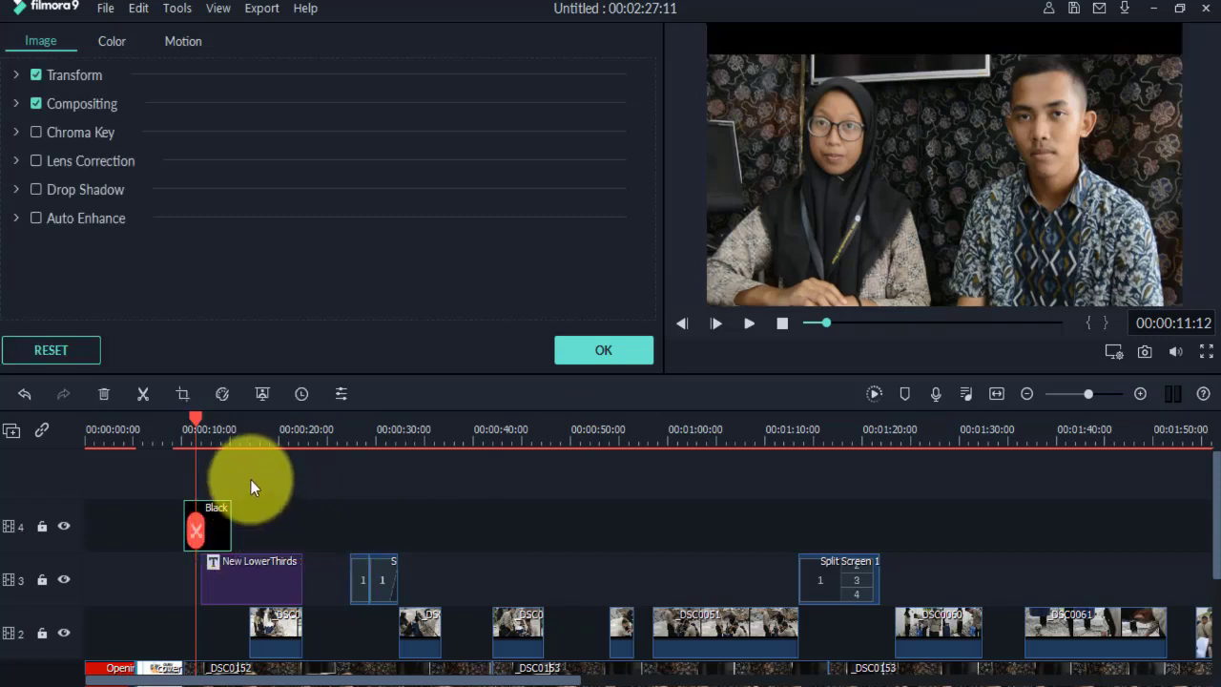
{"action": "left_click", "coordinate": [250, 479]}
{"action": "left_click", "coordinate": [225, 519]}
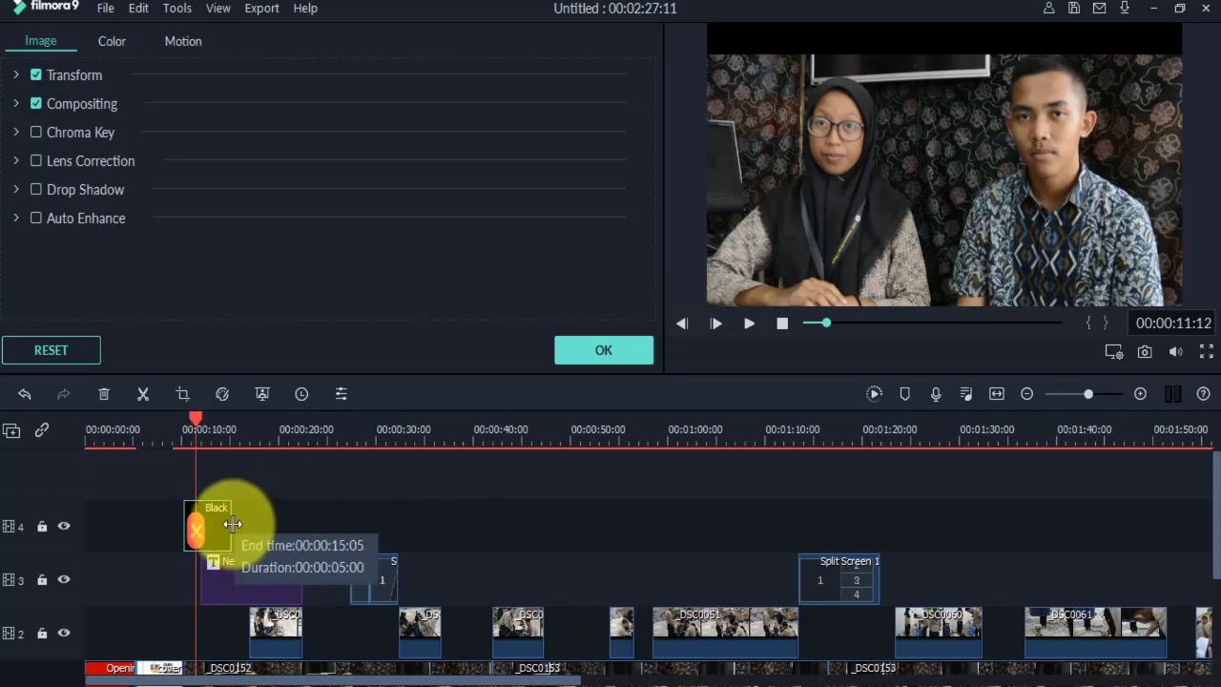
{"action": "left_click_drag", "start_coordinate": [233, 523], "coordinate": [1069, 518]}
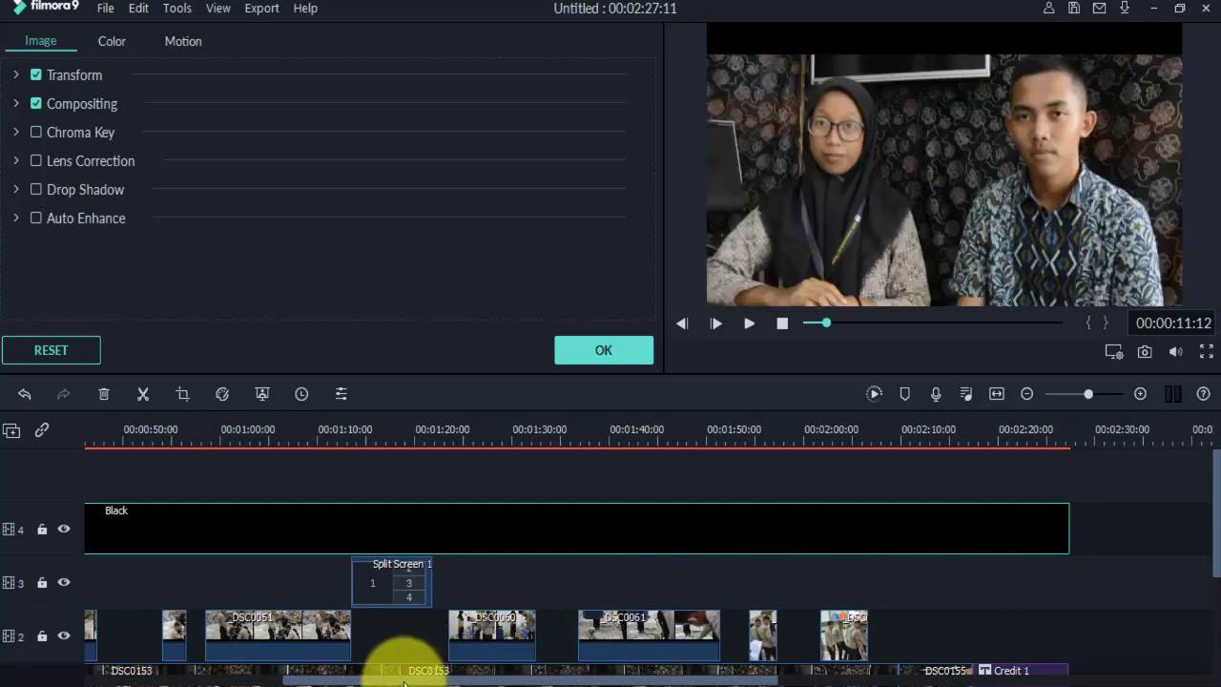
Play the lower-third passage up to about 19 seconds to check the black bar over the footage.
{"action": "left_click_drag", "start_coordinate": [404, 683], "coordinate": [137, 675]}
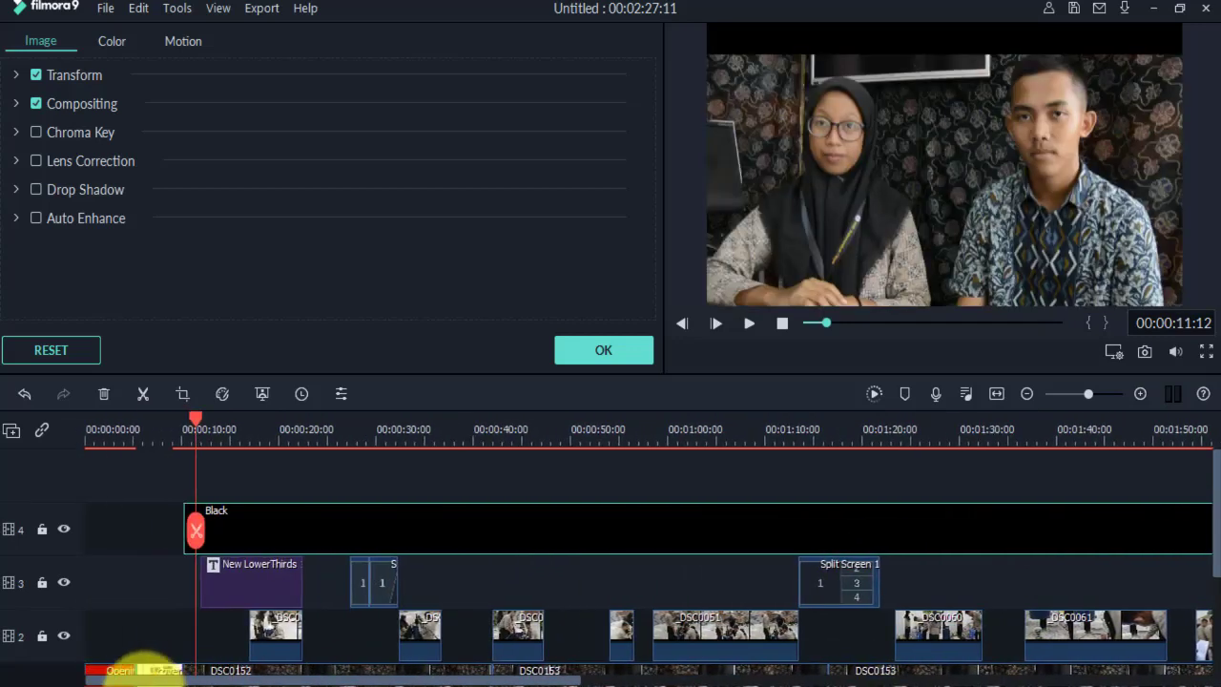
{"action": "left_click", "coordinate": [246, 430]}
{"action": "key", "text": "space"}
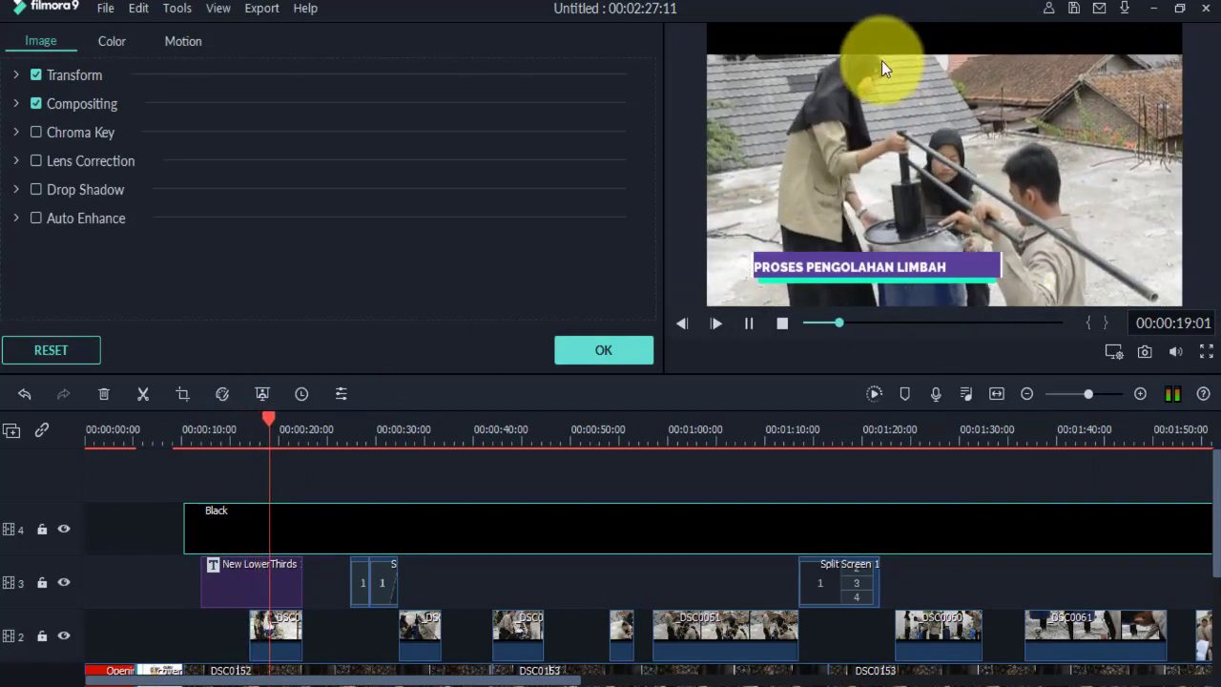
{"action": "key", "text": "space"}
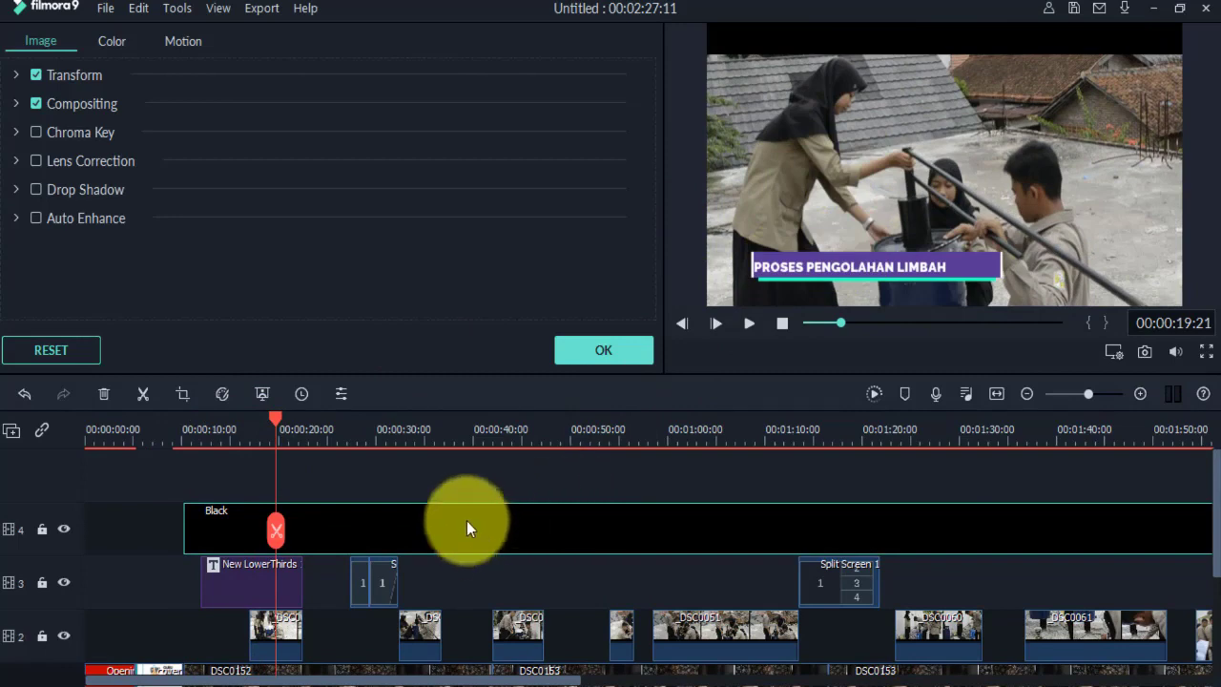
Duplicate the Black bar clip onto track 5 and align its start with the original Black clip.
{"action": "left_click", "coordinate": [308, 425]}
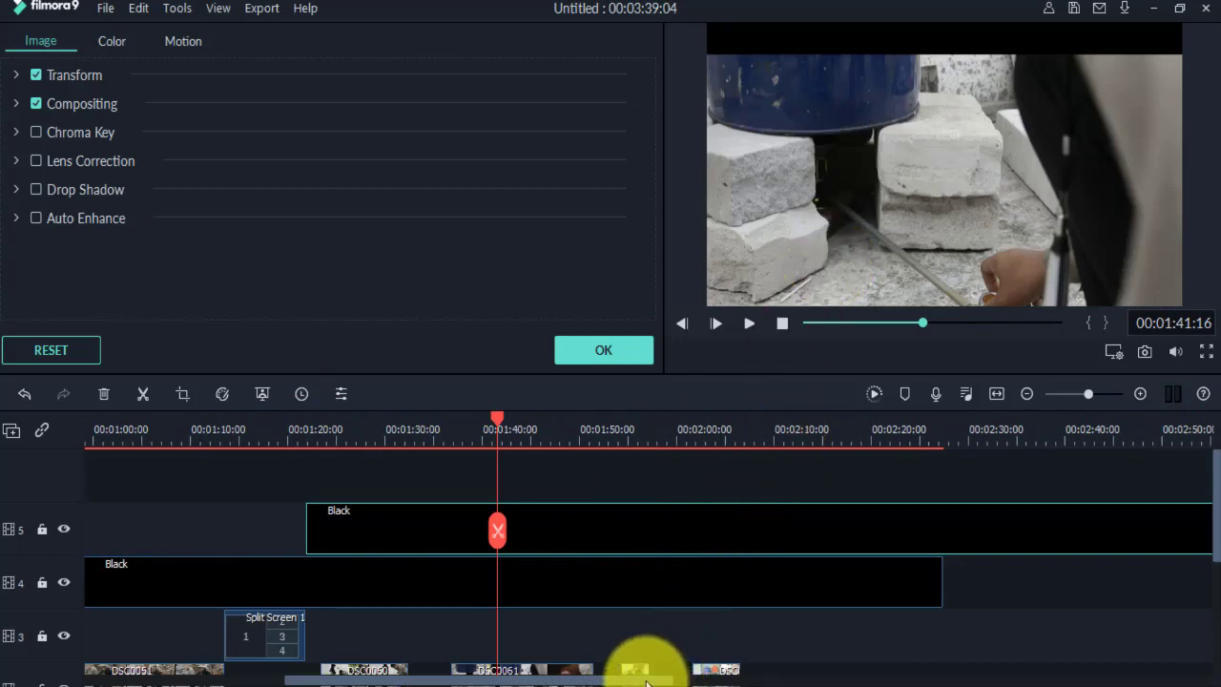
{"action": "left_click_drag", "start_coordinate": [646, 682], "coordinate": [395, 679]}
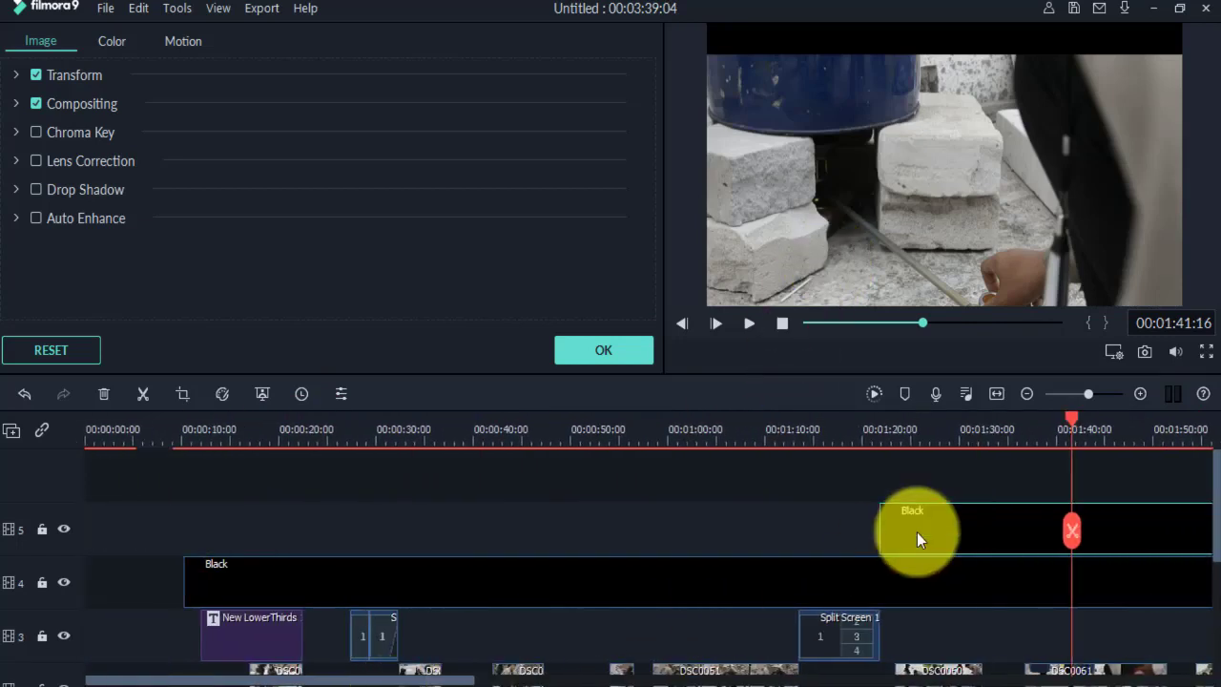
{"action": "left_click_drag", "start_coordinate": [916, 536], "coordinate": [250, 596]}
{"action": "scroll", "coordinate": [293, 667], "scroll_direction": "down", "scroll_amount": 2}
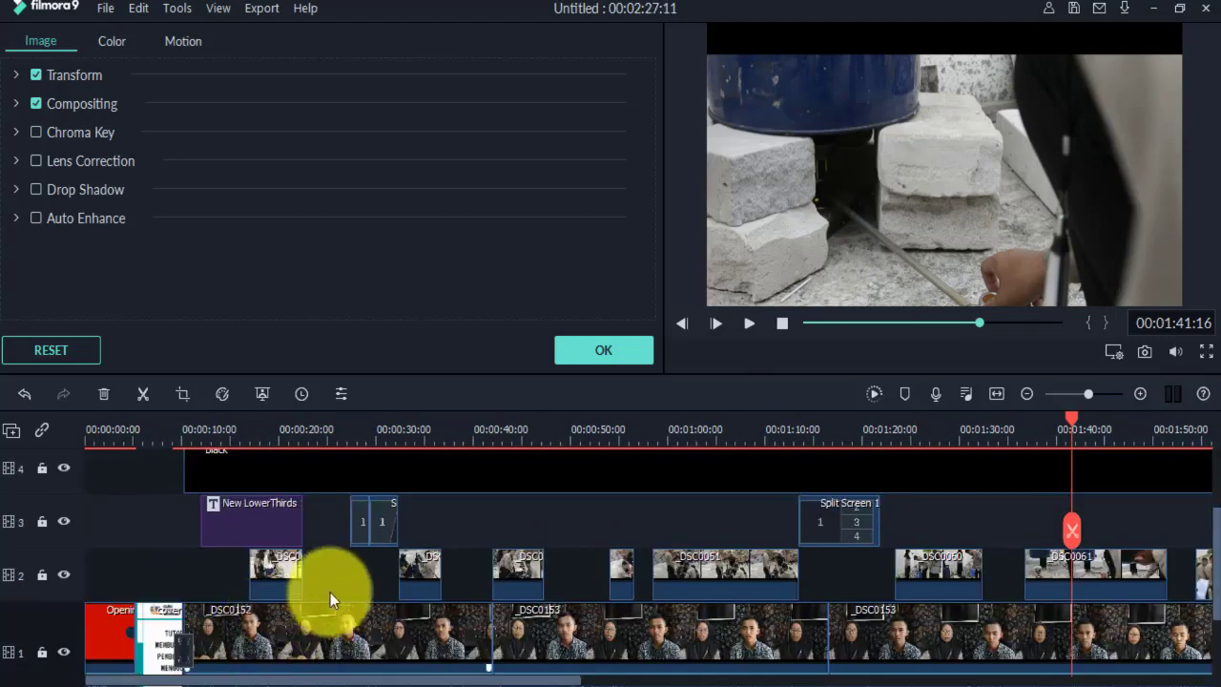
{"action": "scroll", "coordinate": [330, 592], "scroll_direction": "up", "scroll_amount": 2}
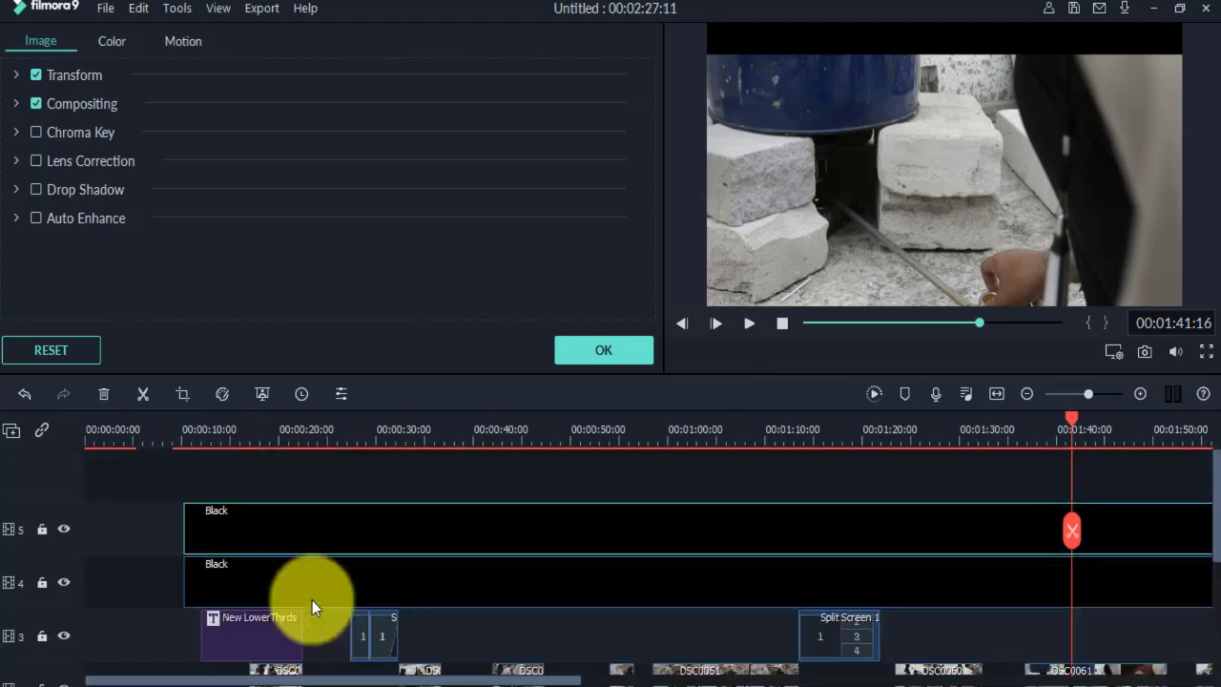
Move the duplicate black bar to the lower edge of the frame to complete the letterbox, and apply the image settings.
{"action": "left_click", "coordinate": [927, 31]}
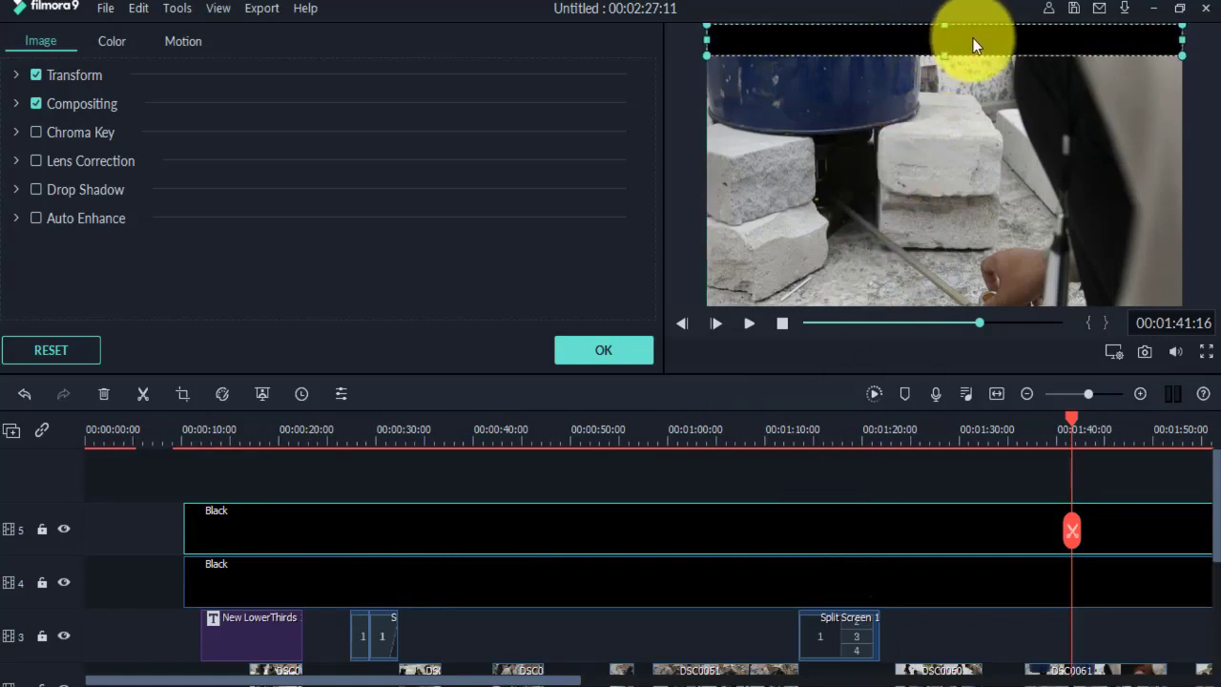
{"action": "left_click", "coordinate": [900, 55]}
{"action": "left_click", "coordinate": [894, 44]}
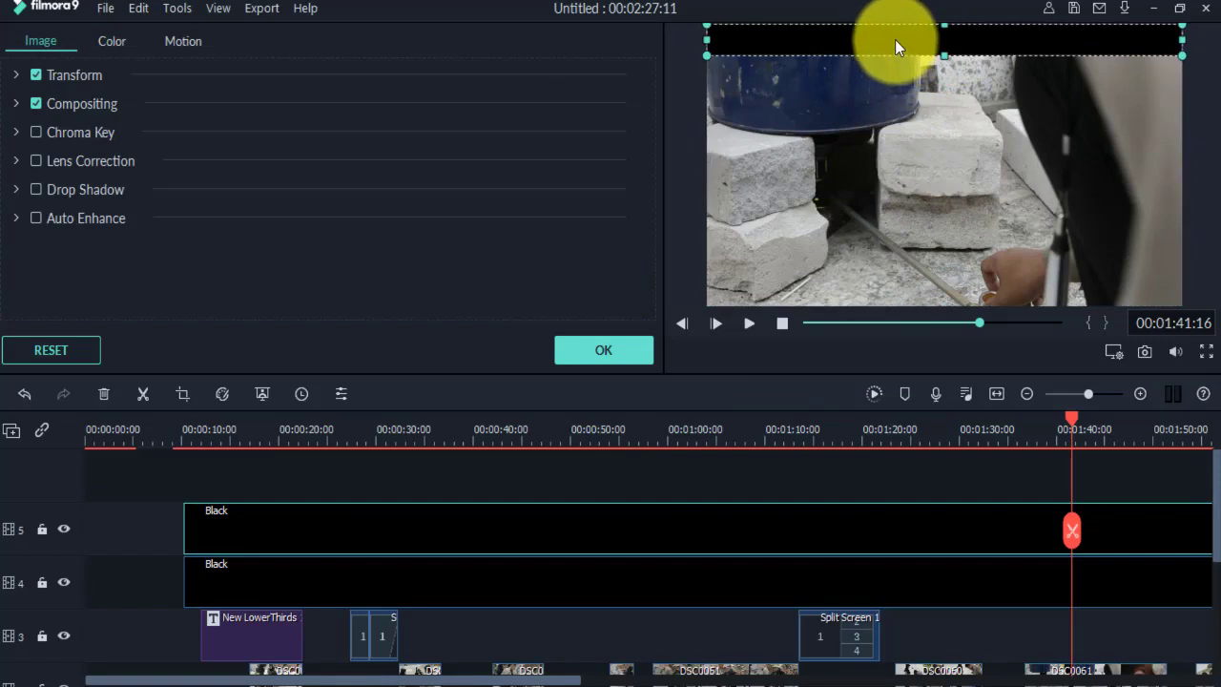
{"action": "left_click_drag", "start_coordinate": [895, 39], "coordinate": [898, 285]}
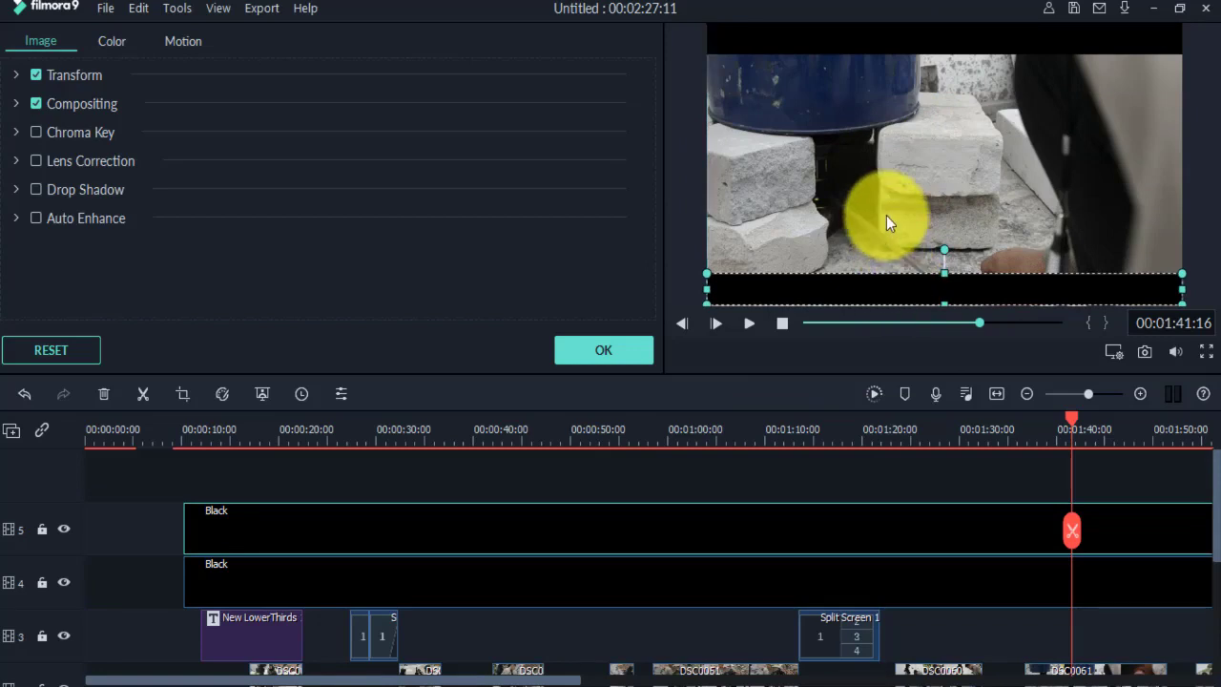
{"action": "left_click", "coordinate": [902, 174]}
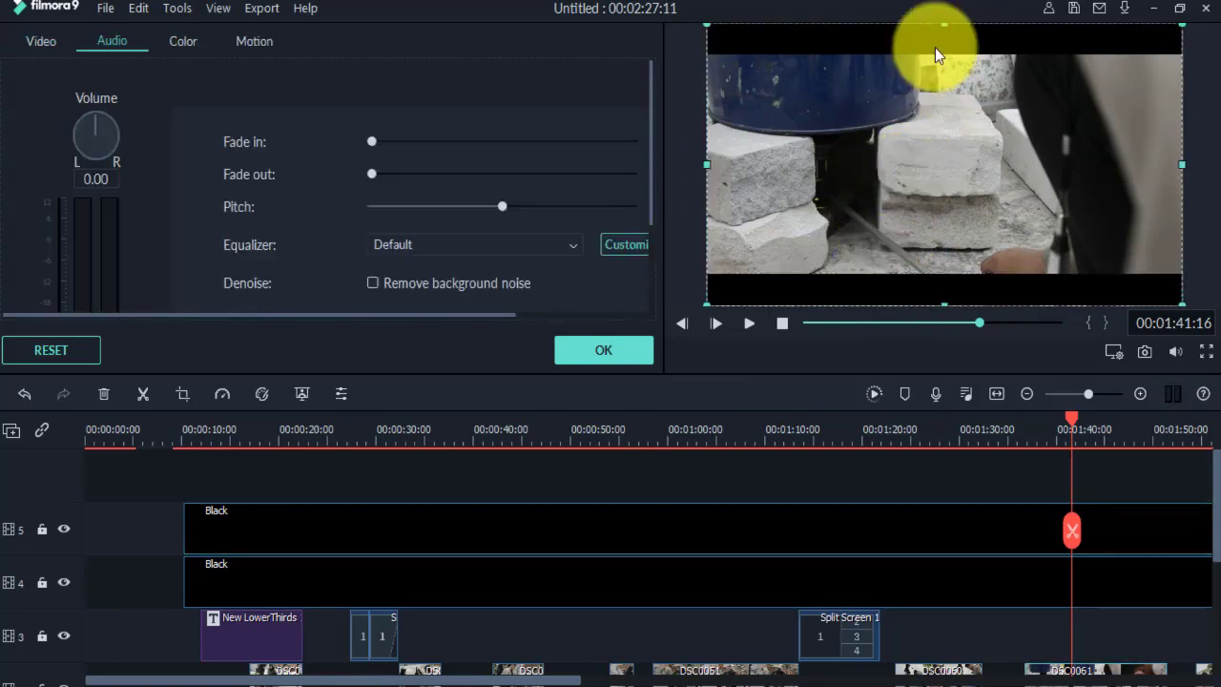
{"action": "left_click", "coordinate": [947, 282]}
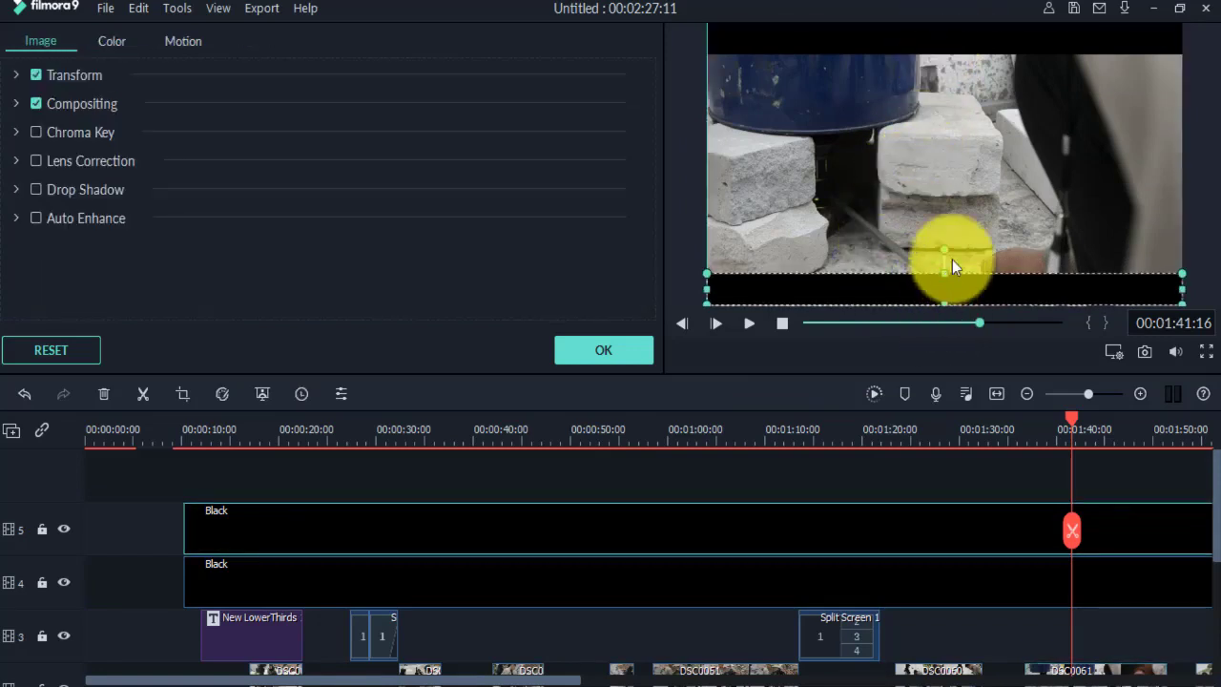
{"action": "left_click", "coordinate": [896, 42]}
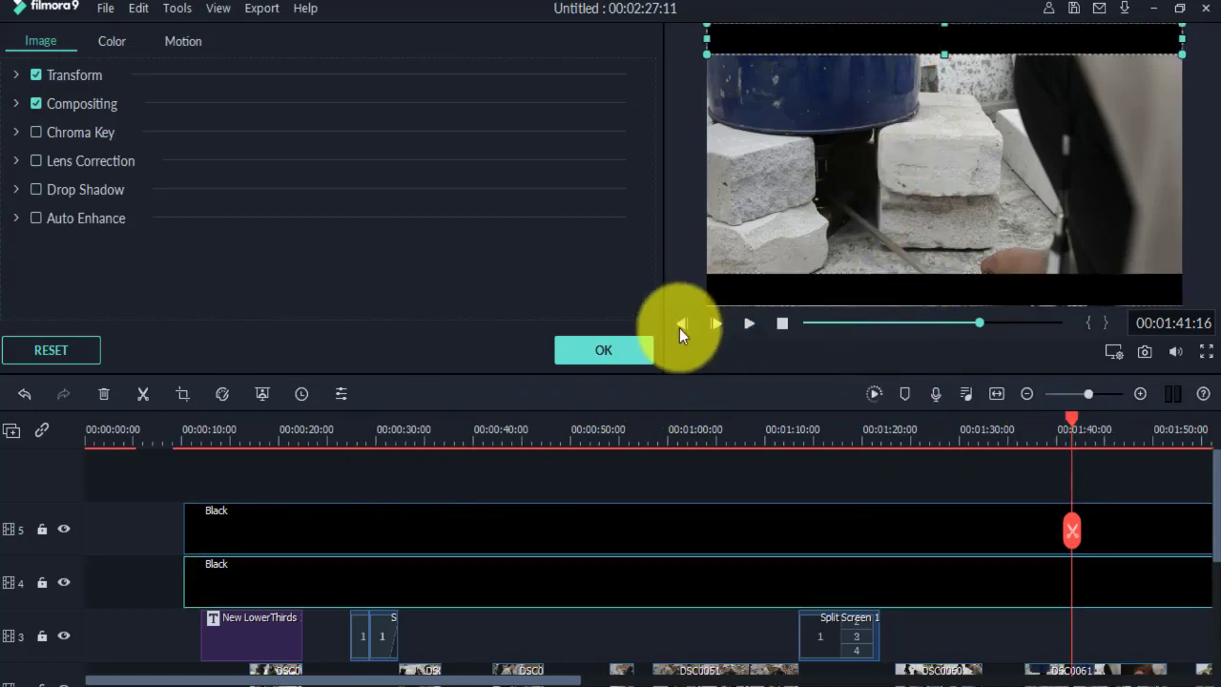
{"action": "left_click", "coordinate": [782, 322]}
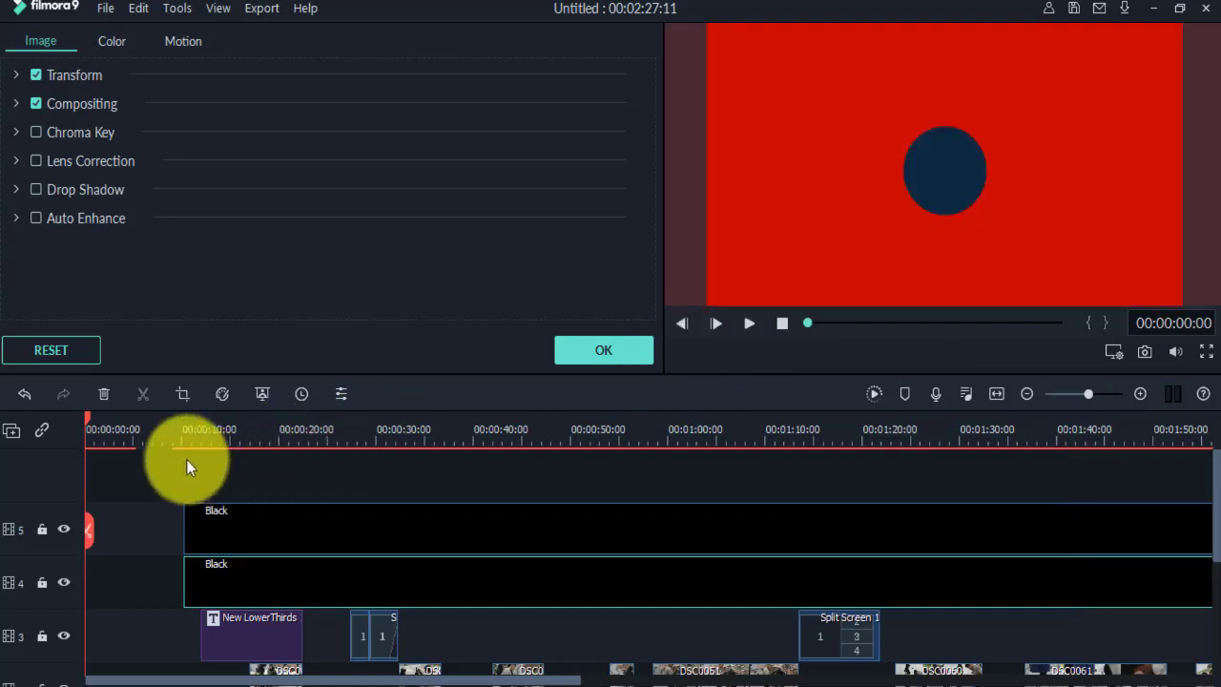
{"action": "left_click", "coordinate": [610, 349]}
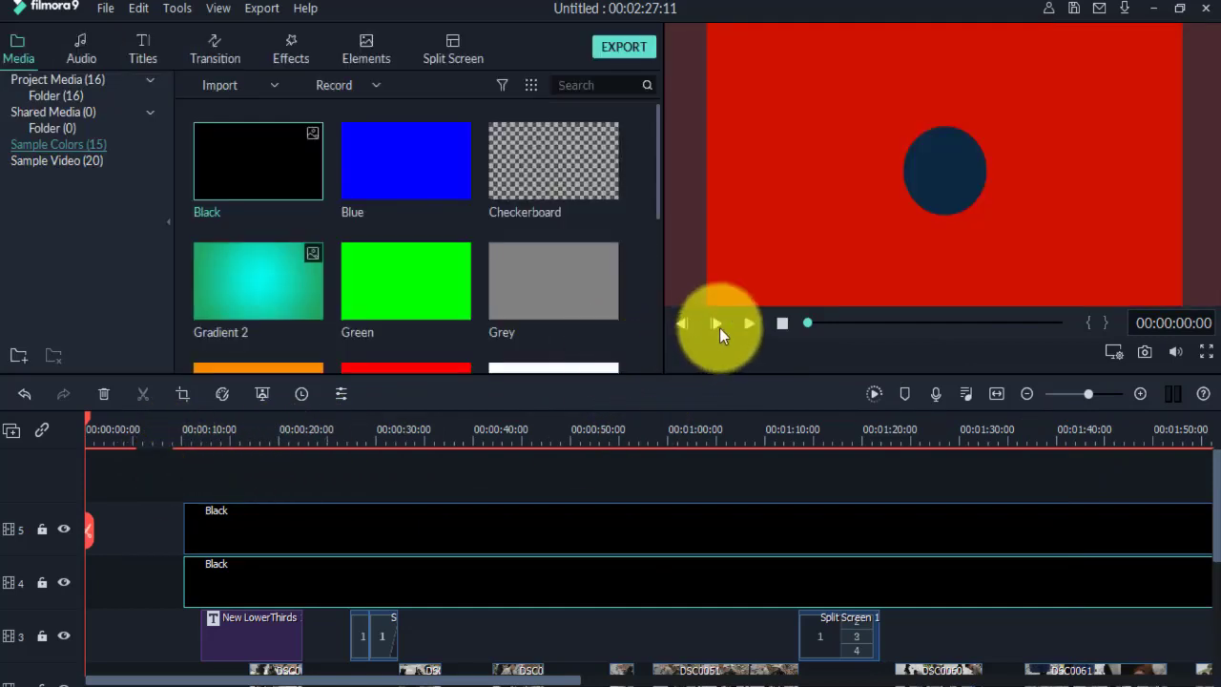
Play the video from the beginning into the lower third to check both black bars.
{"action": "left_click", "coordinate": [751, 323]}
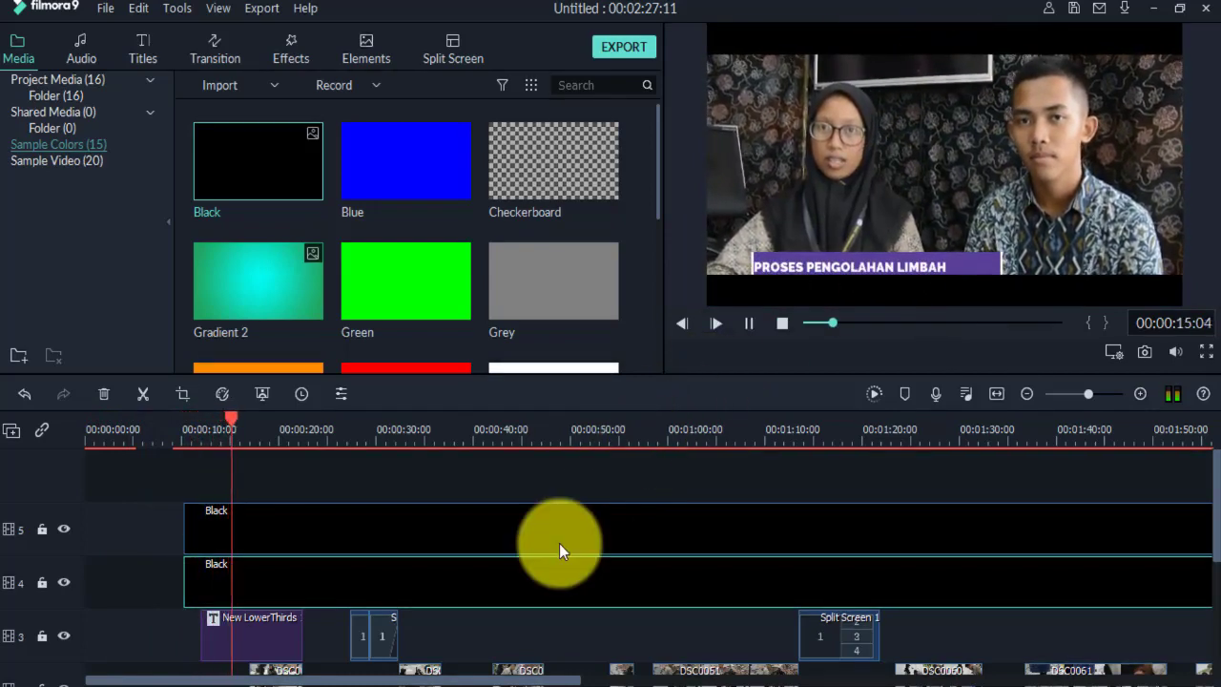
{"action": "scroll", "coordinate": [556, 543], "scroll_direction": "down", "scroll_amount": 1}
{"action": "left_click", "coordinate": [749, 322]}
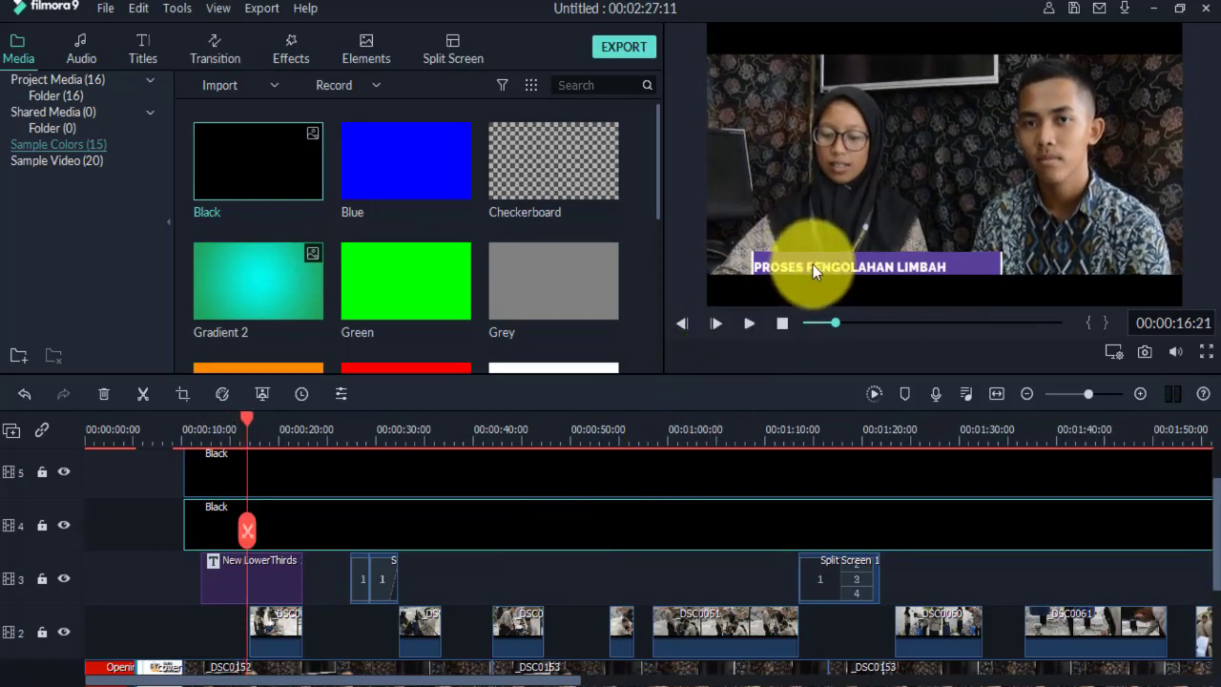
Reposition the PROSES PENGOLAHAN LIMBAH text and its purple box further left, with the text centred in the box just above the lower bar.
{"action": "left_click", "coordinate": [813, 264]}
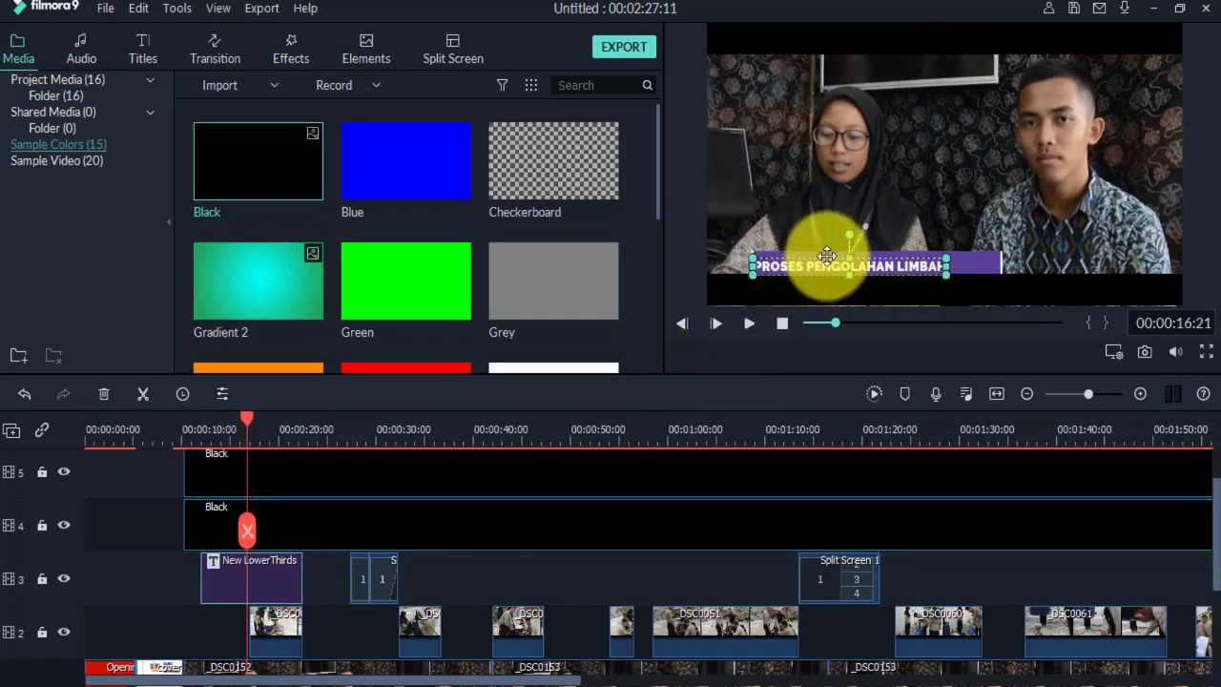
{"action": "left_click_drag", "start_coordinate": [826, 256], "coordinate": [826, 247]}
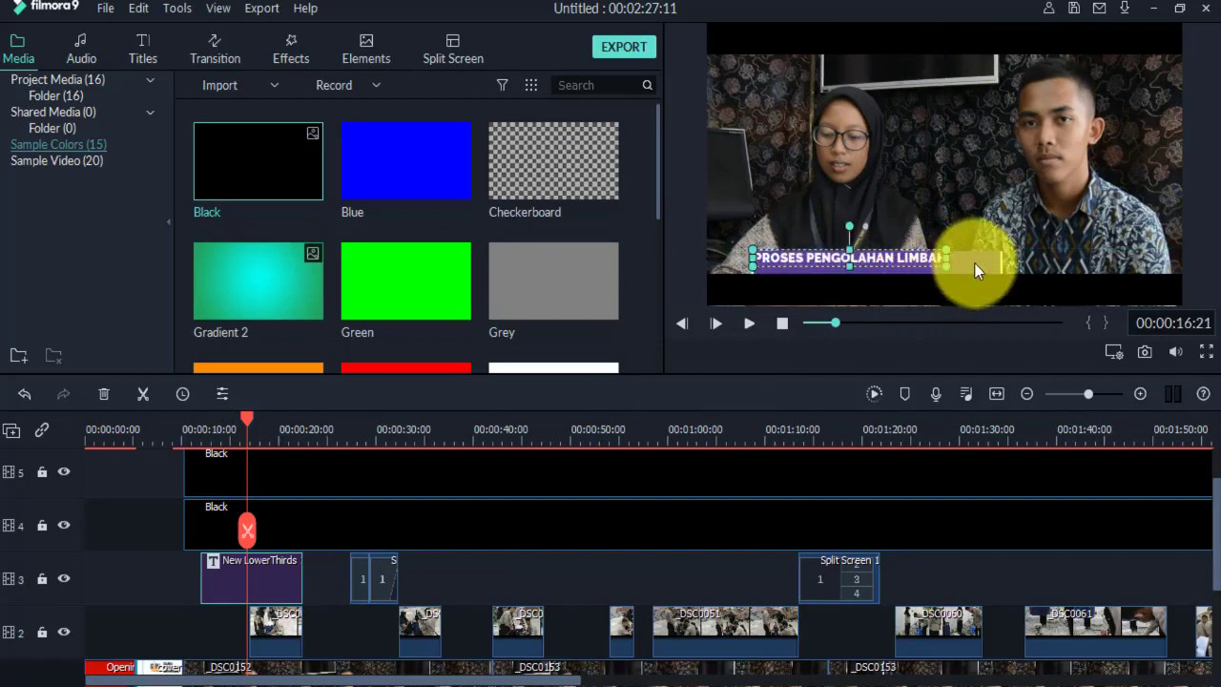
{"action": "left_click_drag", "start_coordinate": [967, 263], "coordinate": [939, 261]}
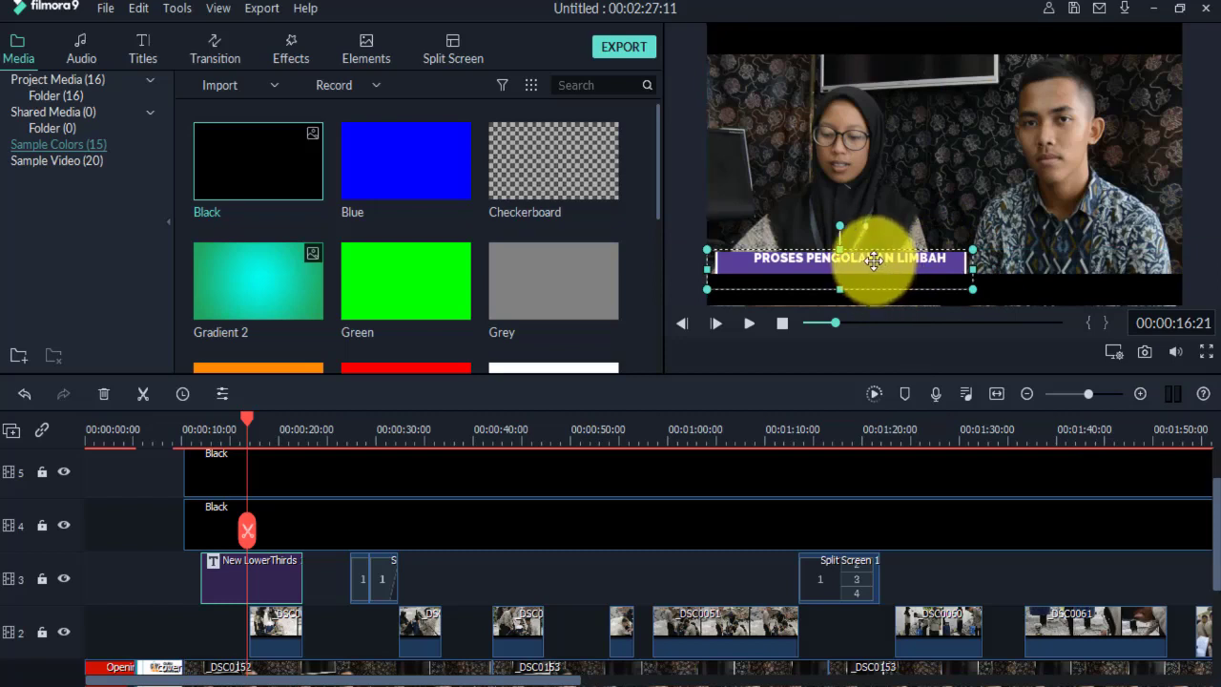
{"action": "left_click_drag", "start_coordinate": [867, 265], "coordinate": [866, 265]}
Play from about 10 to 27 seconds to check the repositioned lower third with the letterbox bars.
{"action": "left_click", "coordinate": [180, 431]}
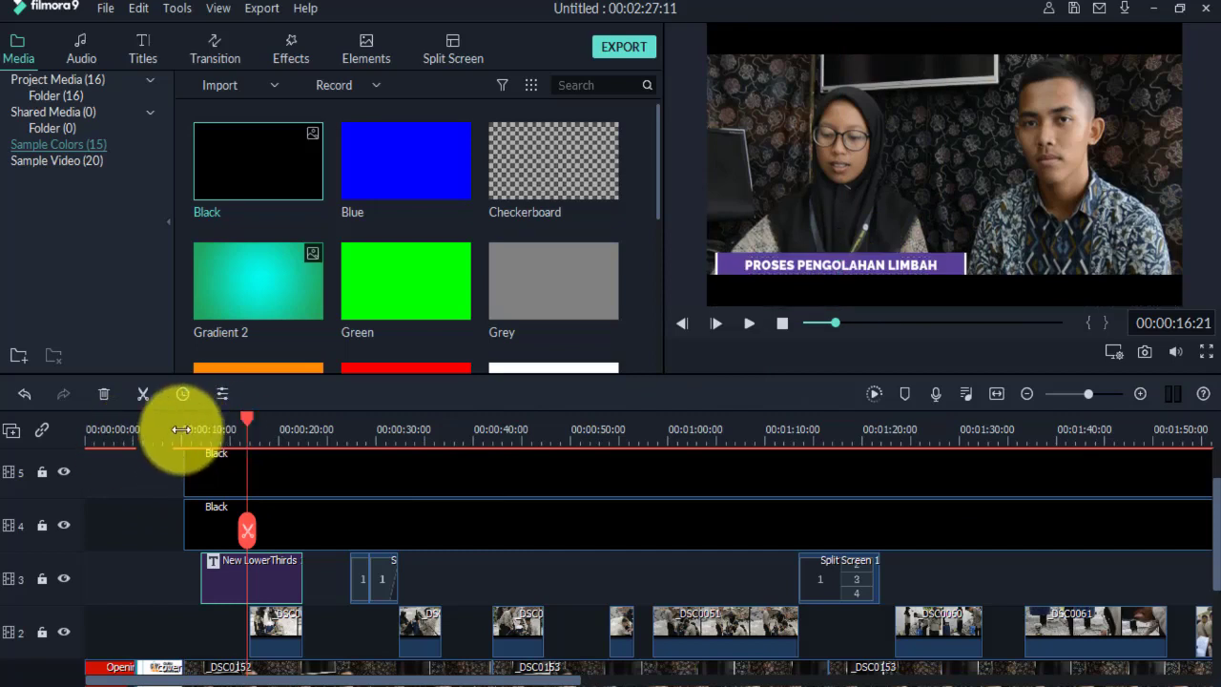
{"action": "key", "text": "space"}
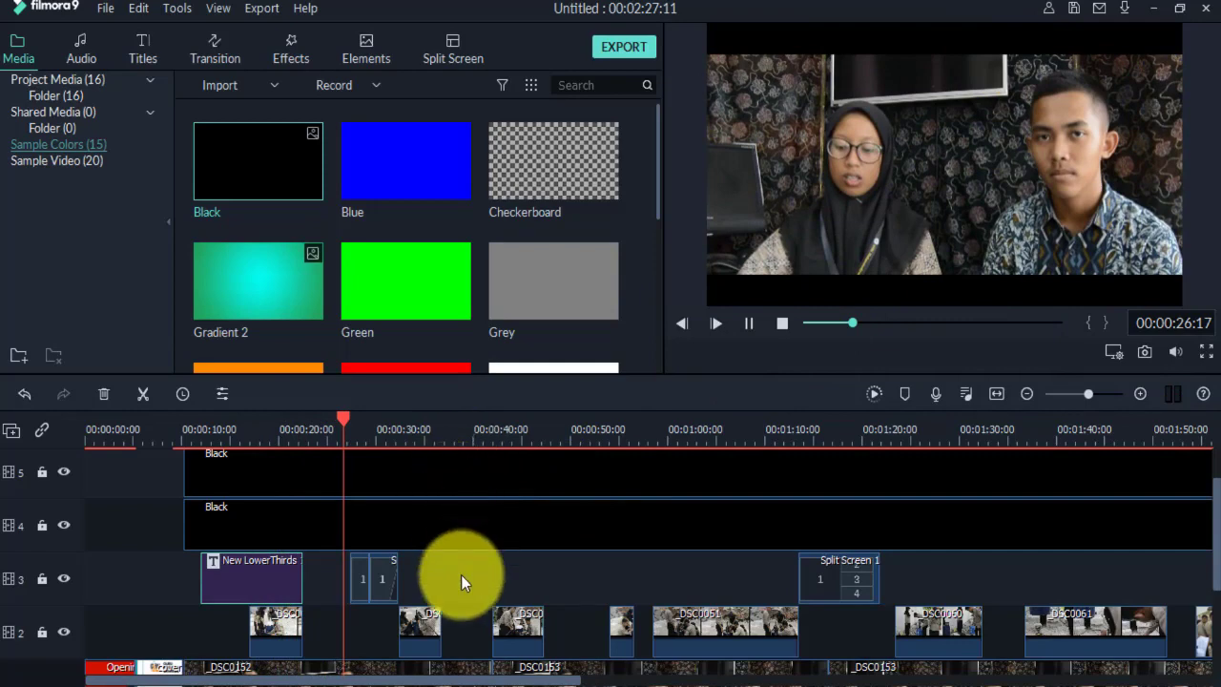
{"action": "key", "text": "space"}
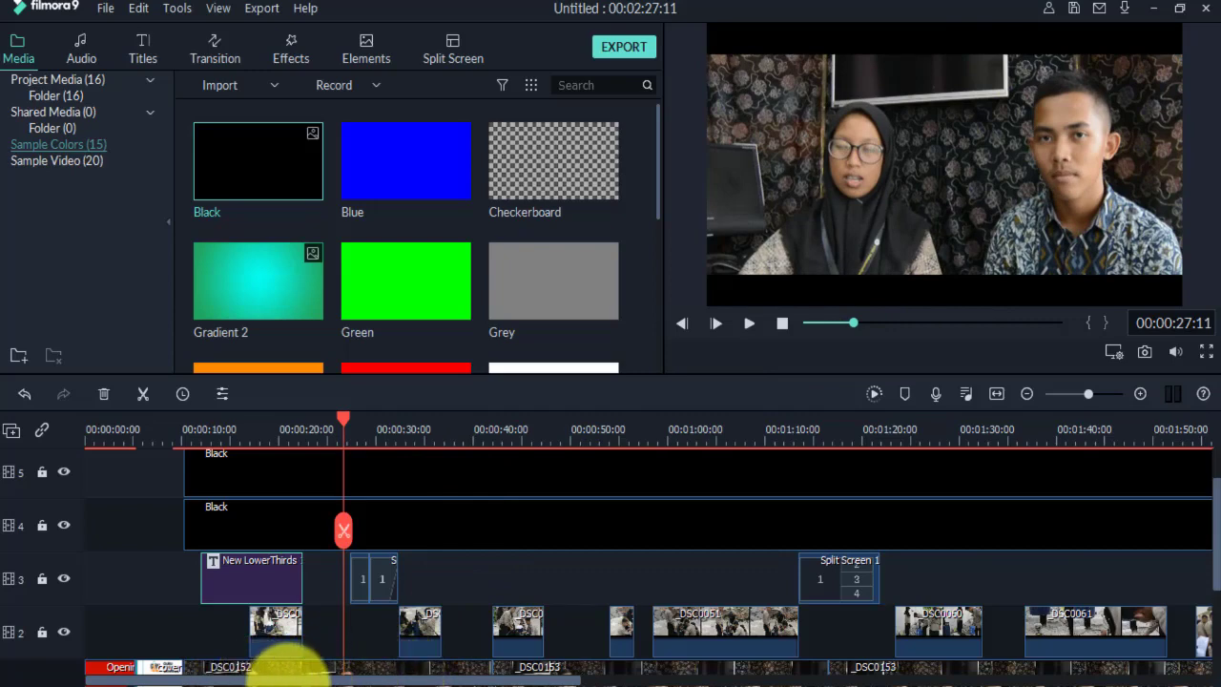
{"action": "left_click_drag", "start_coordinate": [296, 683], "coordinate": [250, 679]}
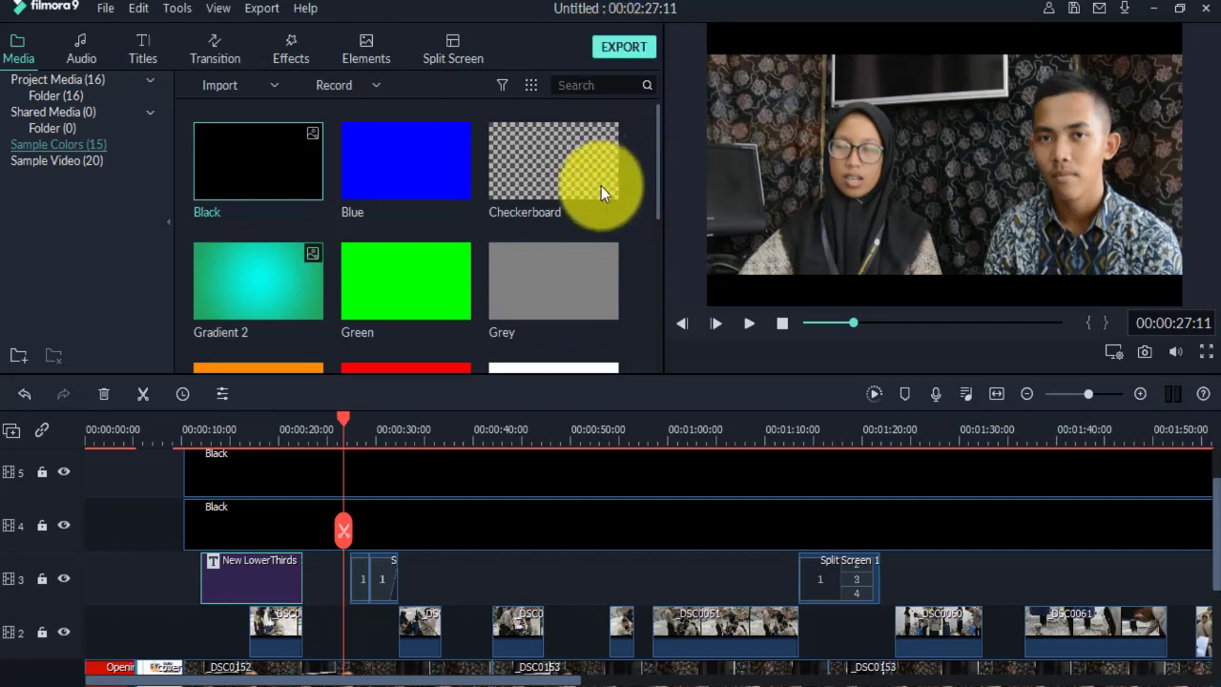
Open the export settings for a local MP4 file and name the video Presentasi Daur Ulang.
{"action": "left_click", "coordinate": [623, 47]}
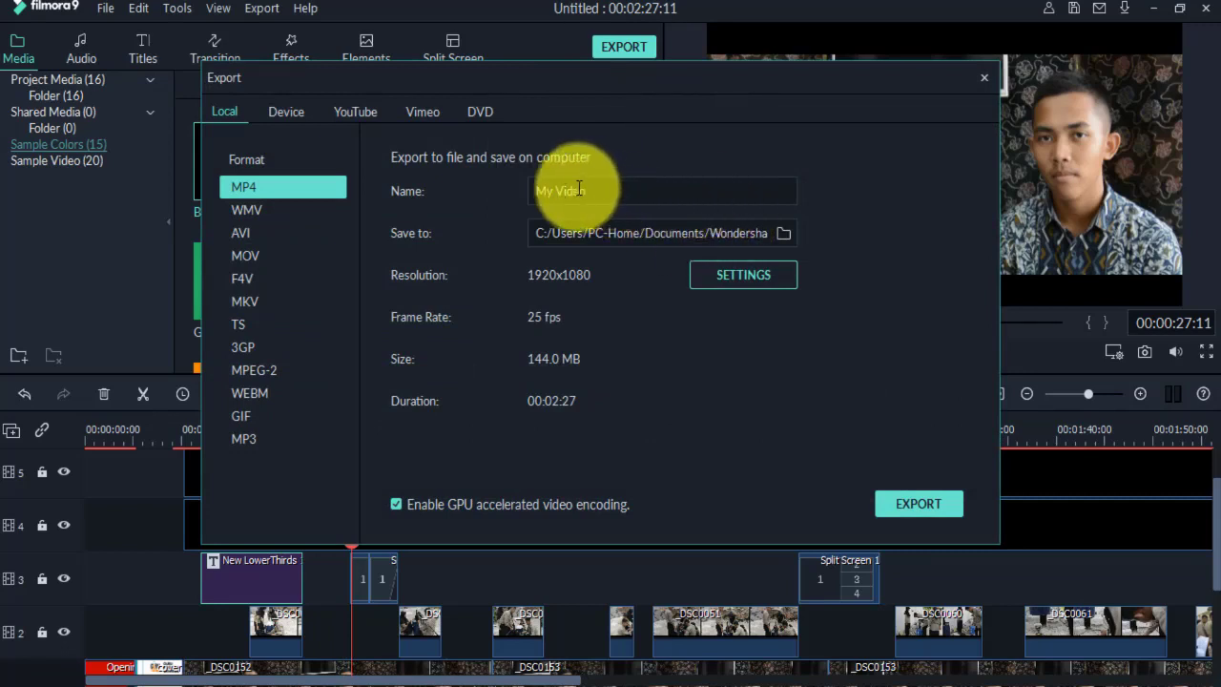
{"action": "left_click_drag", "start_coordinate": [584, 191], "coordinate": [509, 188]}
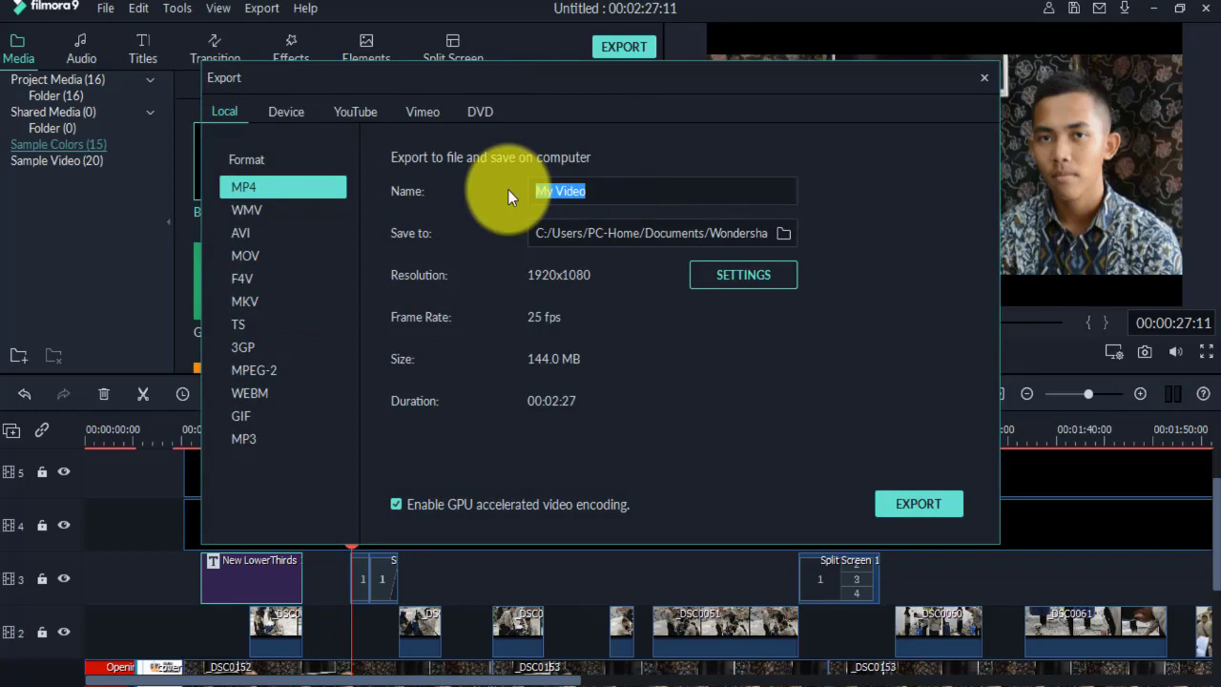
{"action": "type", "text": "Presentasi Daur Ulang "}
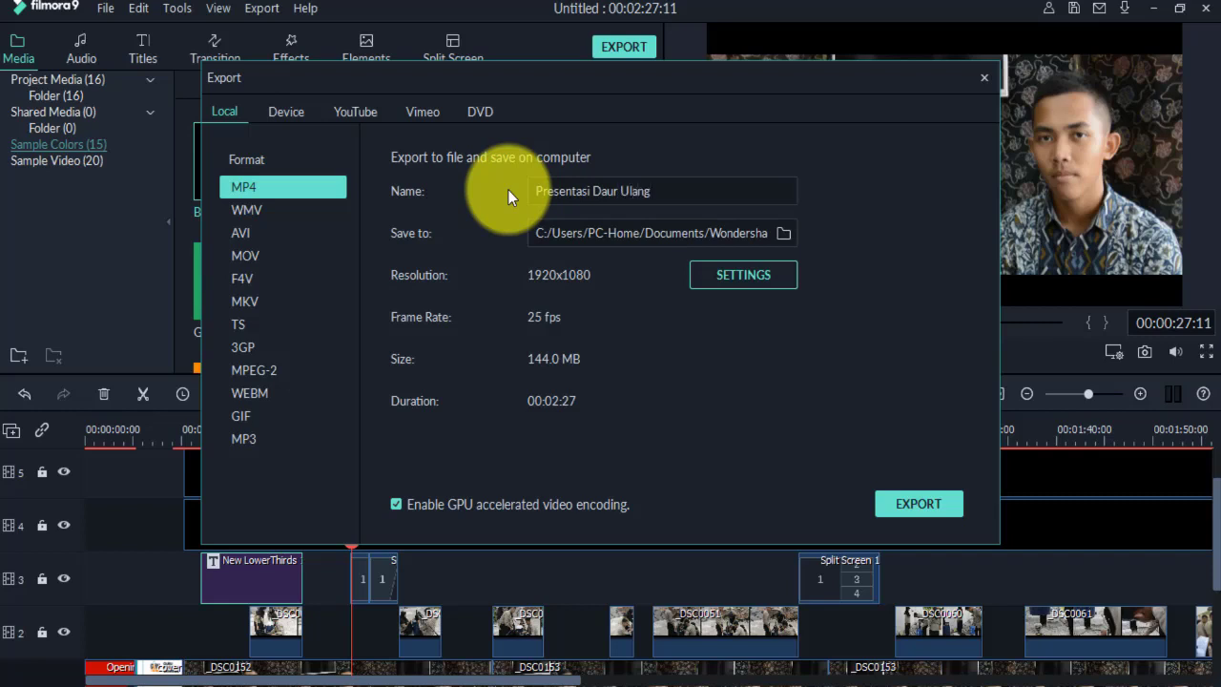
Complete the export file name as Presentasi Daur Ulang Limbah and open the detailed encoding settings.
{"action": "type", "text": "Limbah"}
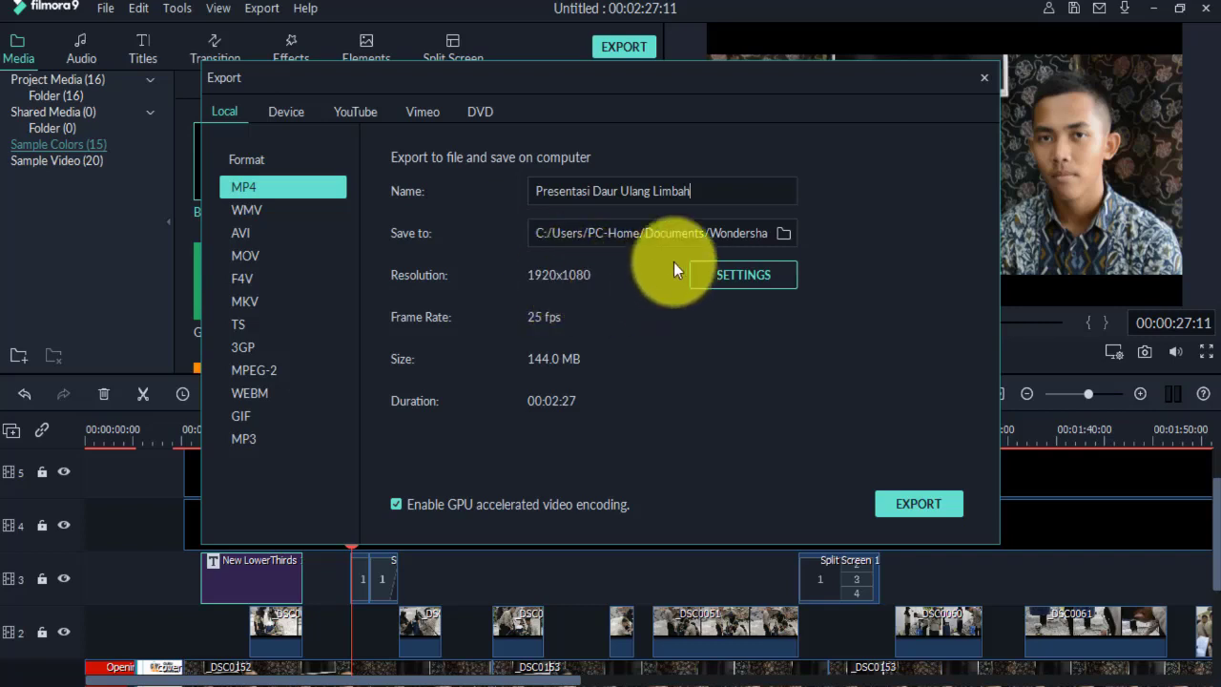
{"action": "left_click", "coordinate": [739, 275]}
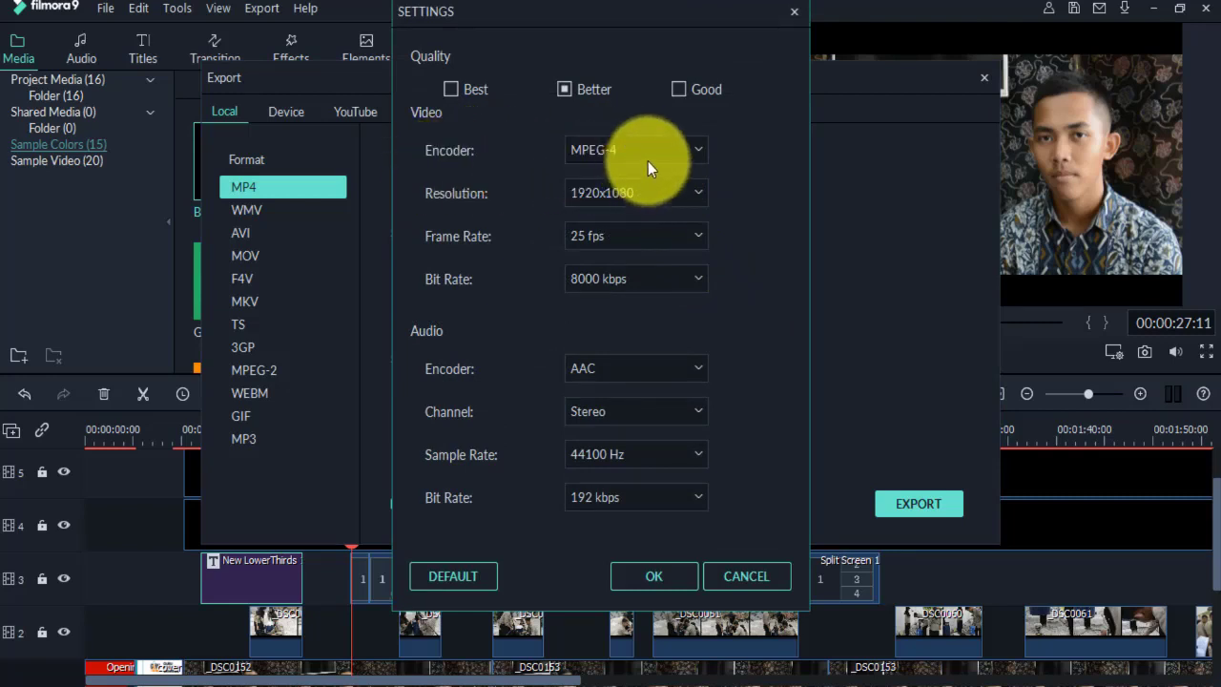
Try the H.264 video encoder for the export and return the encoder to MPEG-4.
{"action": "left_click", "coordinate": [696, 151]}
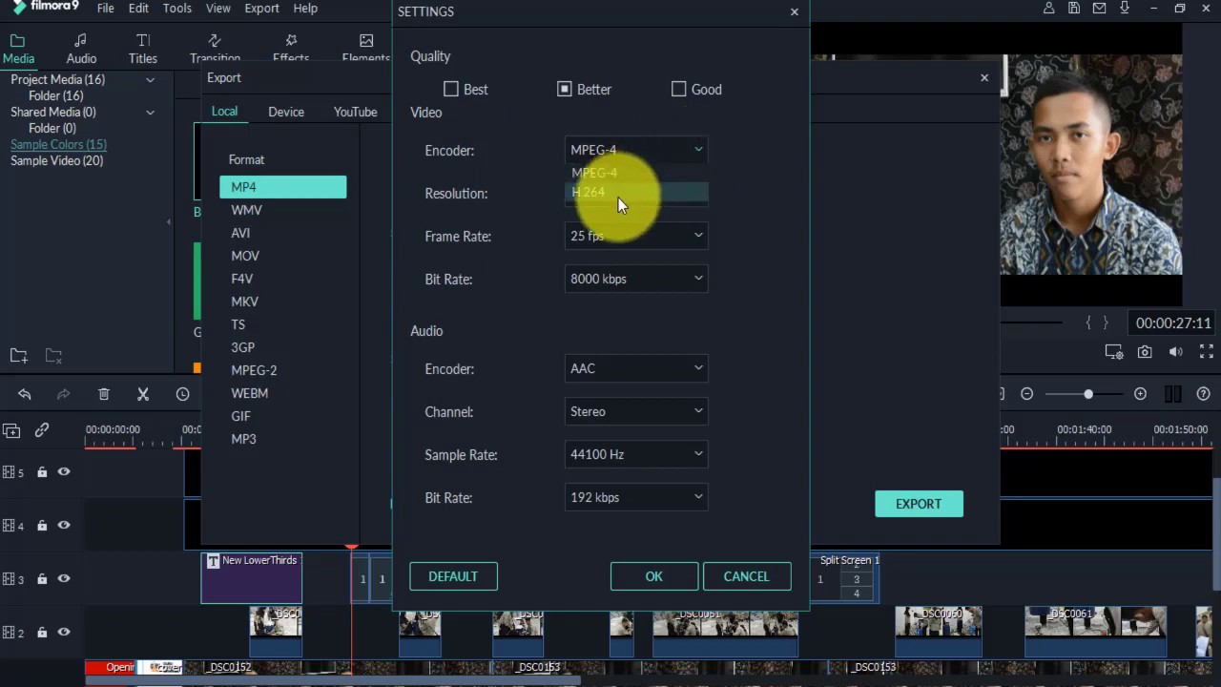
{"action": "left_click", "coordinate": [618, 197]}
{"action": "left_click", "coordinate": [701, 151]}
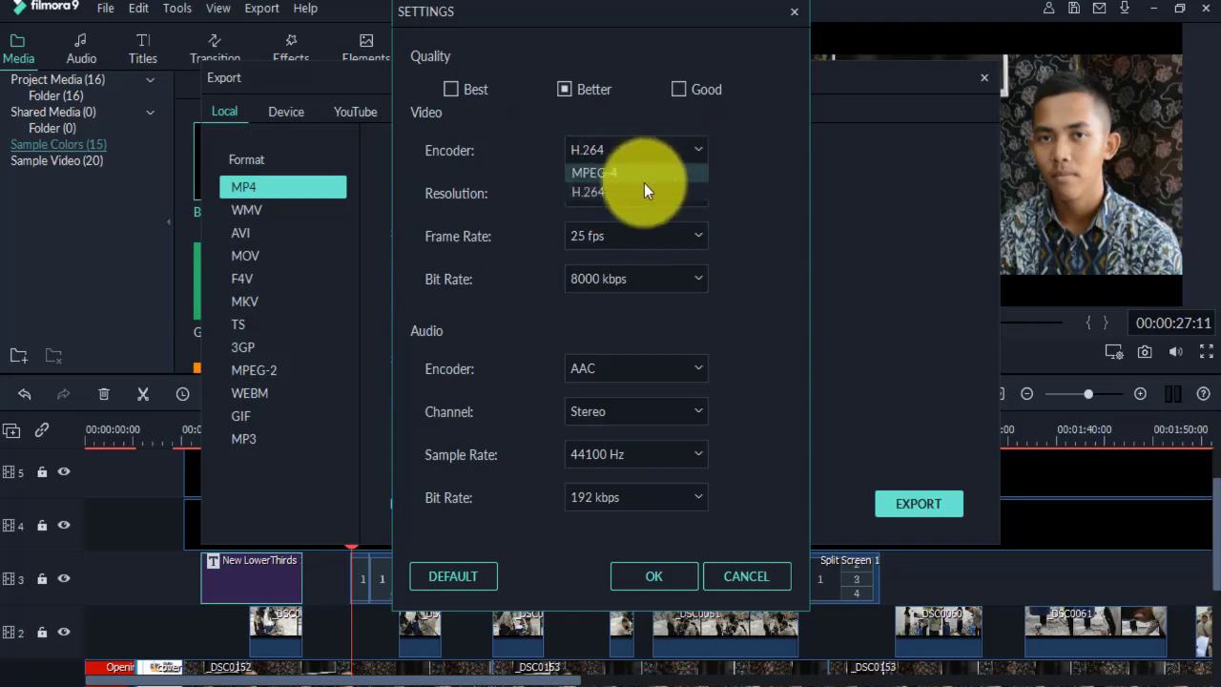
{"action": "left_click", "coordinate": [623, 172]}
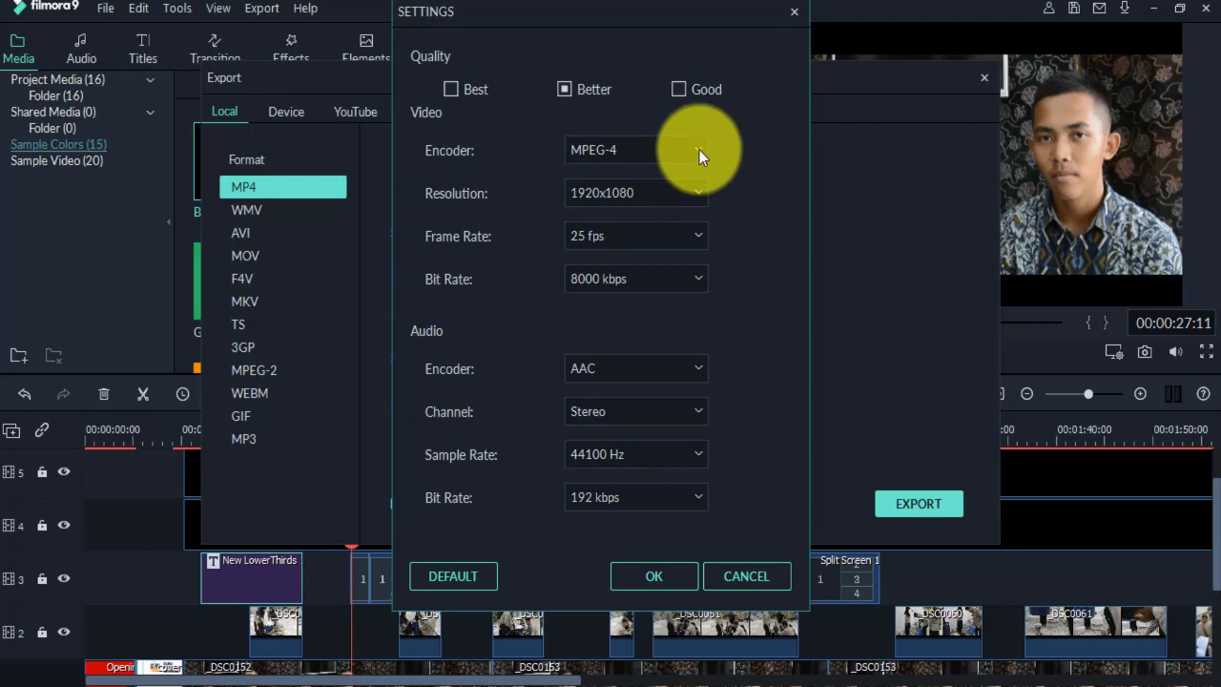
{"action": "left_click", "coordinate": [699, 151]}
{"action": "left_click", "coordinate": [630, 195]}
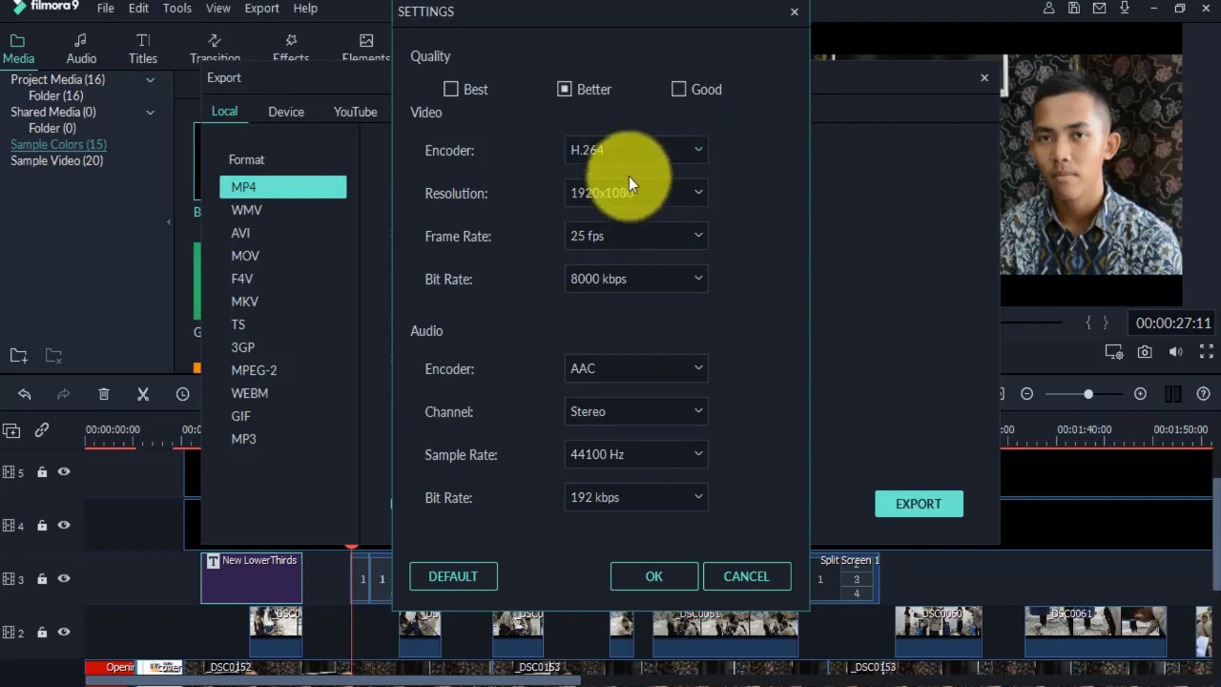
{"action": "left_click", "coordinate": [699, 150]}
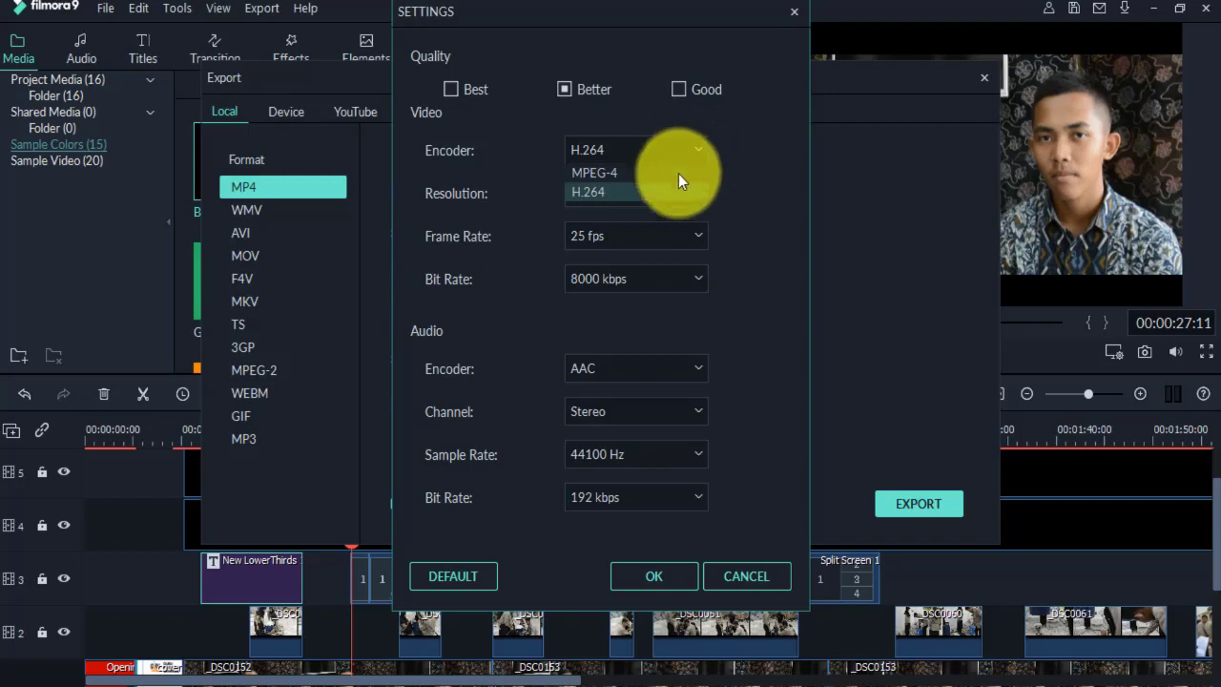
{"action": "left_click", "coordinate": [622, 169]}
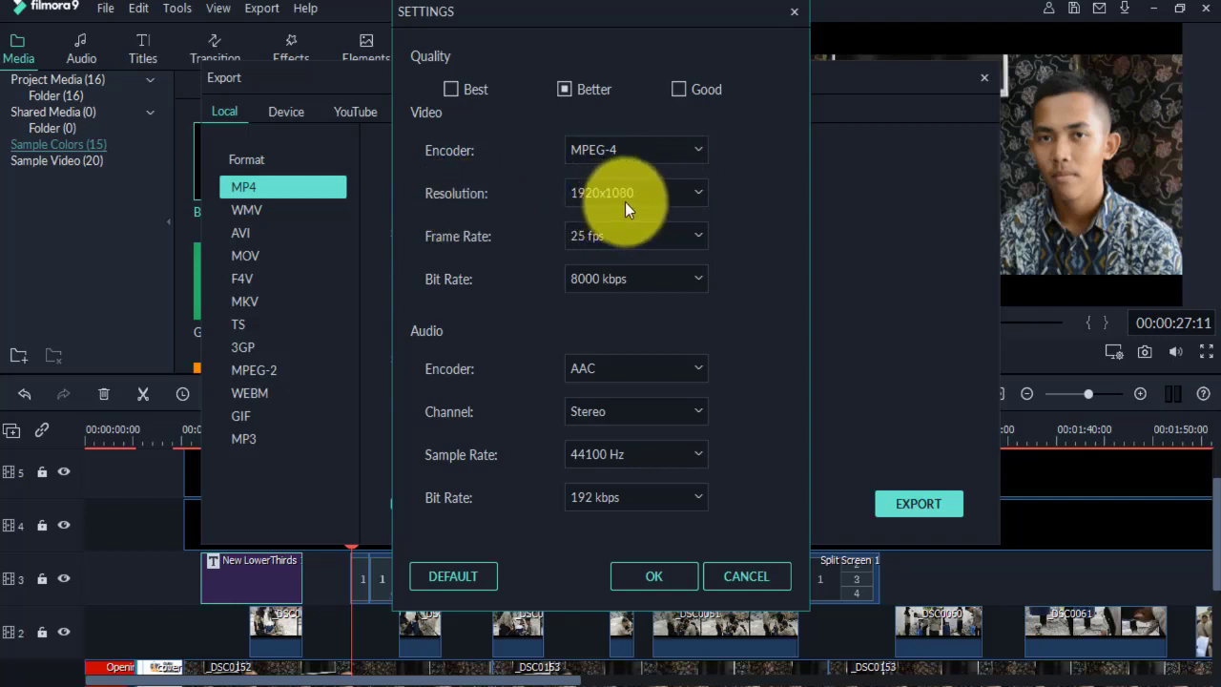
Set the export to Best quality at 1280x720 with AAC audio in Stereo, and apply the settings.
{"action": "left_click", "coordinate": [699, 195]}
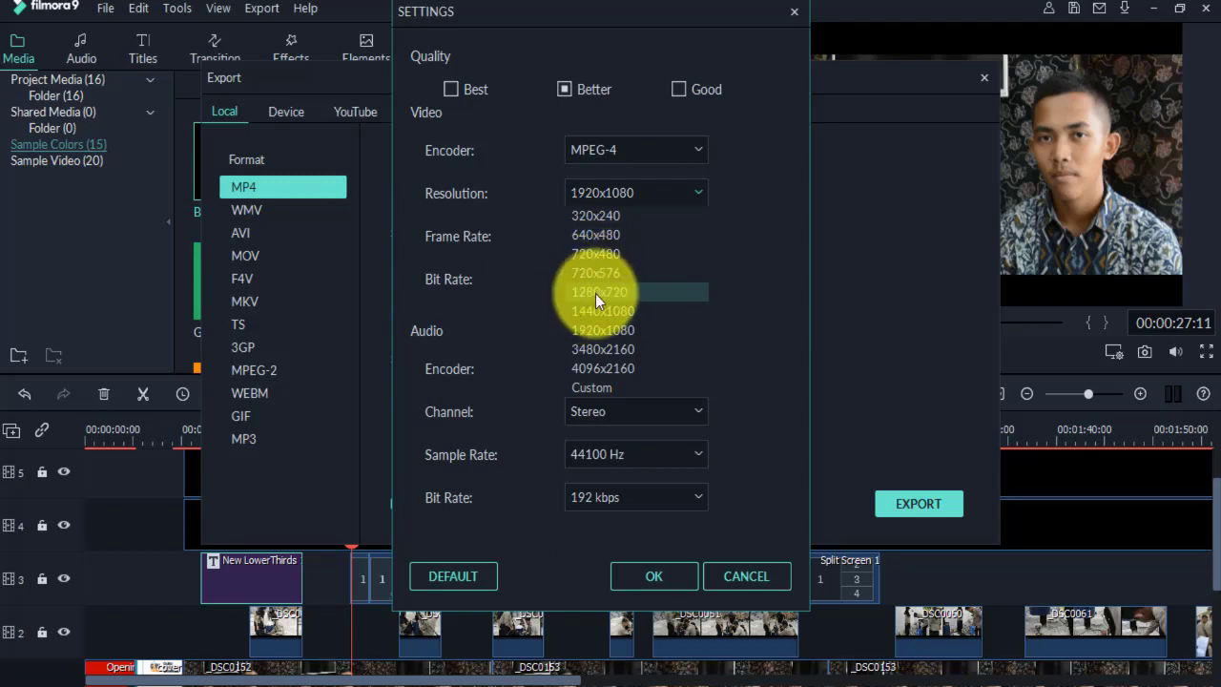
{"action": "left_click", "coordinate": [595, 294]}
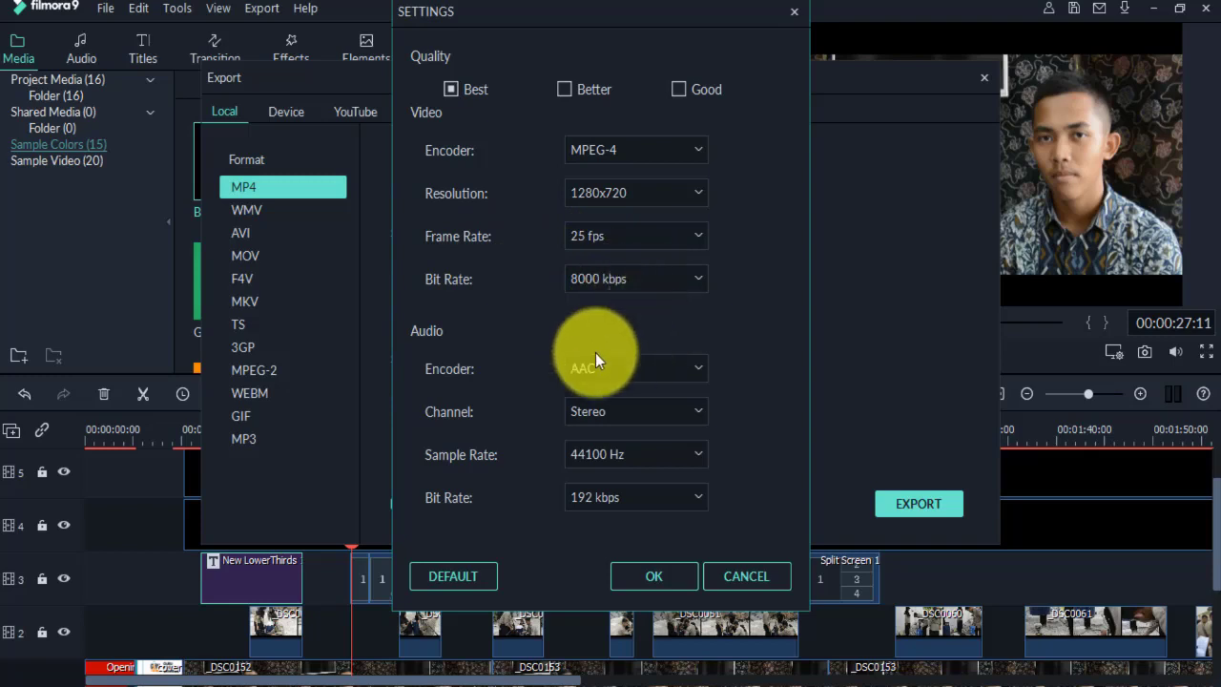
{"action": "left_click", "coordinate": [696, 369]}
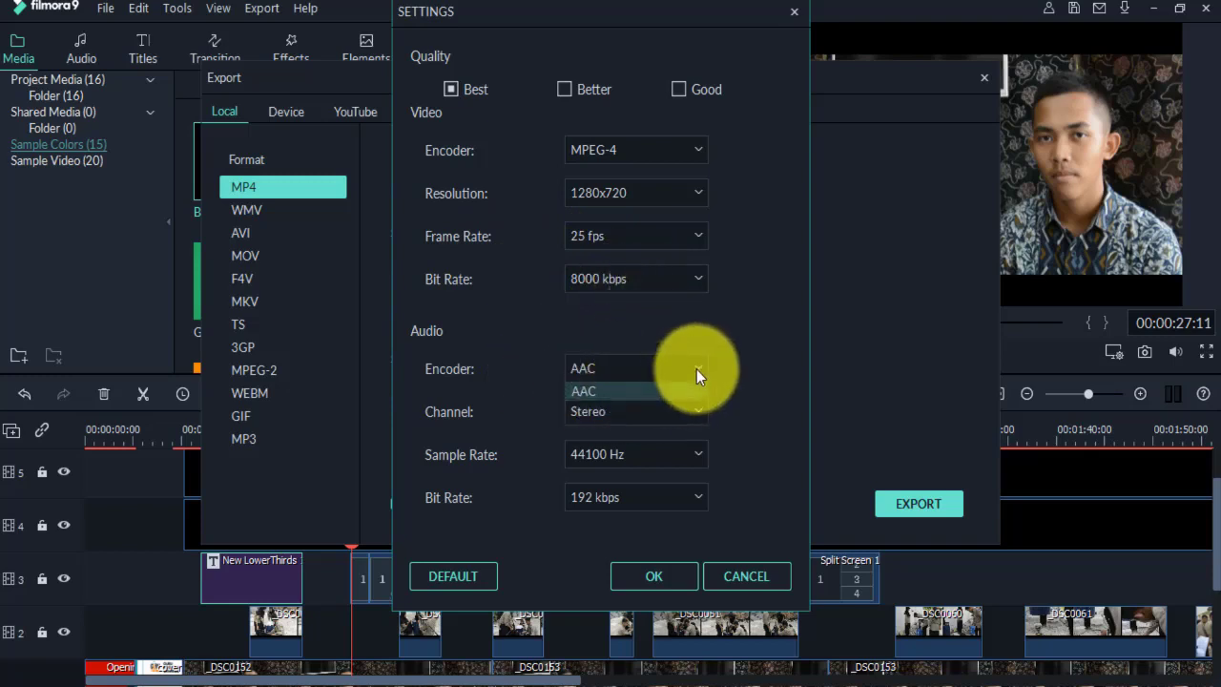
{"action": "left_click", "coordinate": [623, 387]}
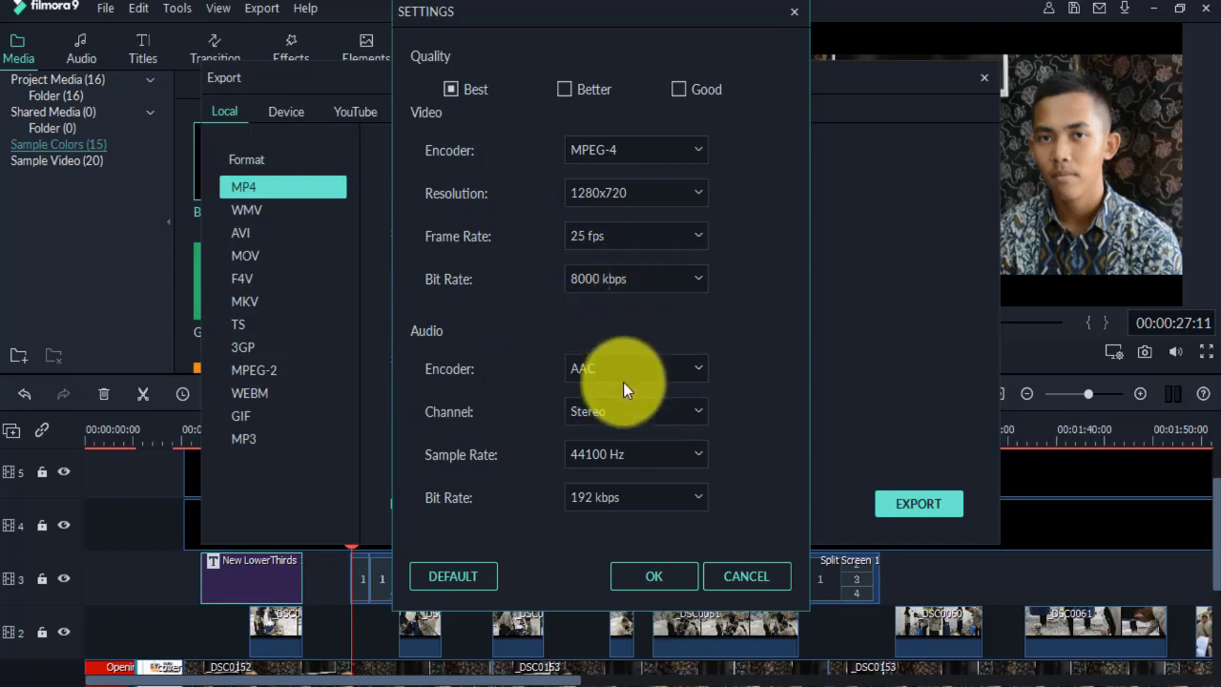
{"action": "left_click", "coordinate": [701, 413]}
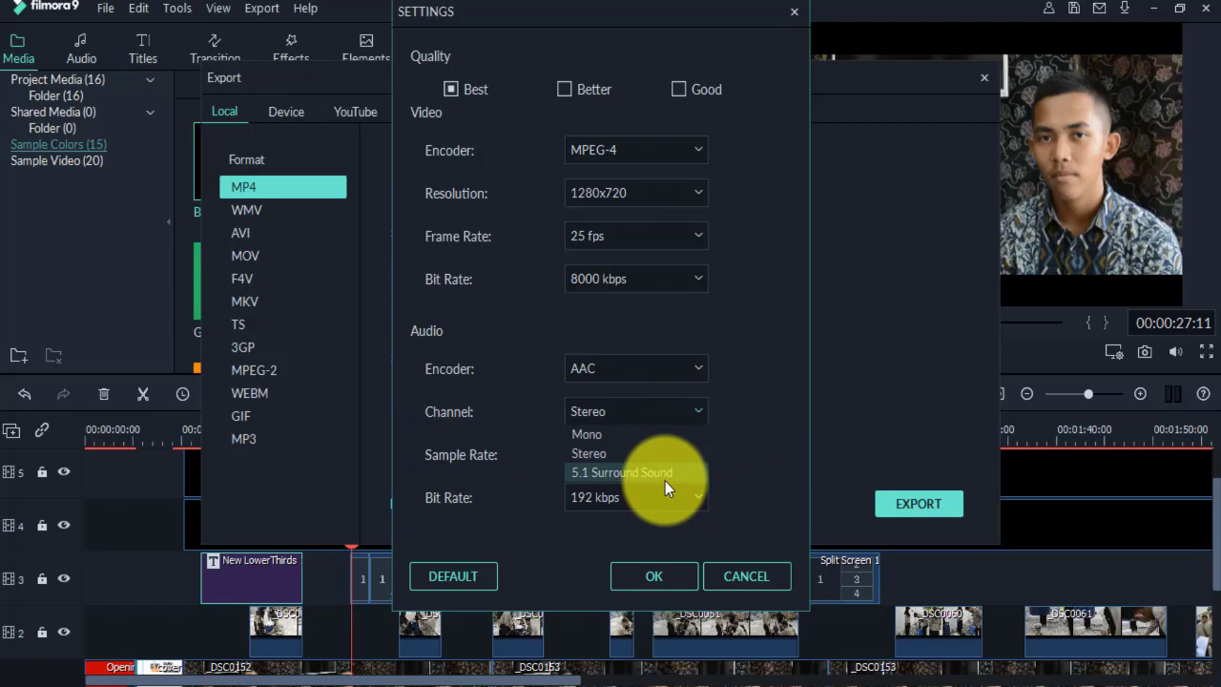
{"action": "left_click", "coordinate": [599, 454]}
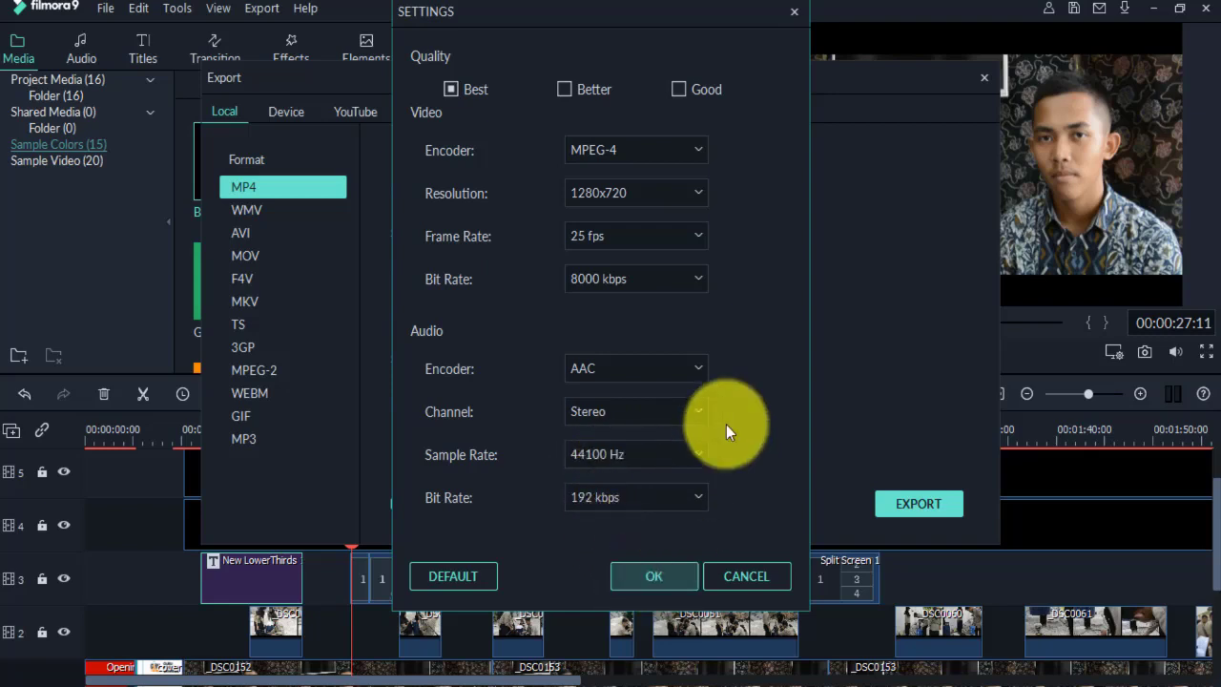
{"action": "key", "text": "Return"}
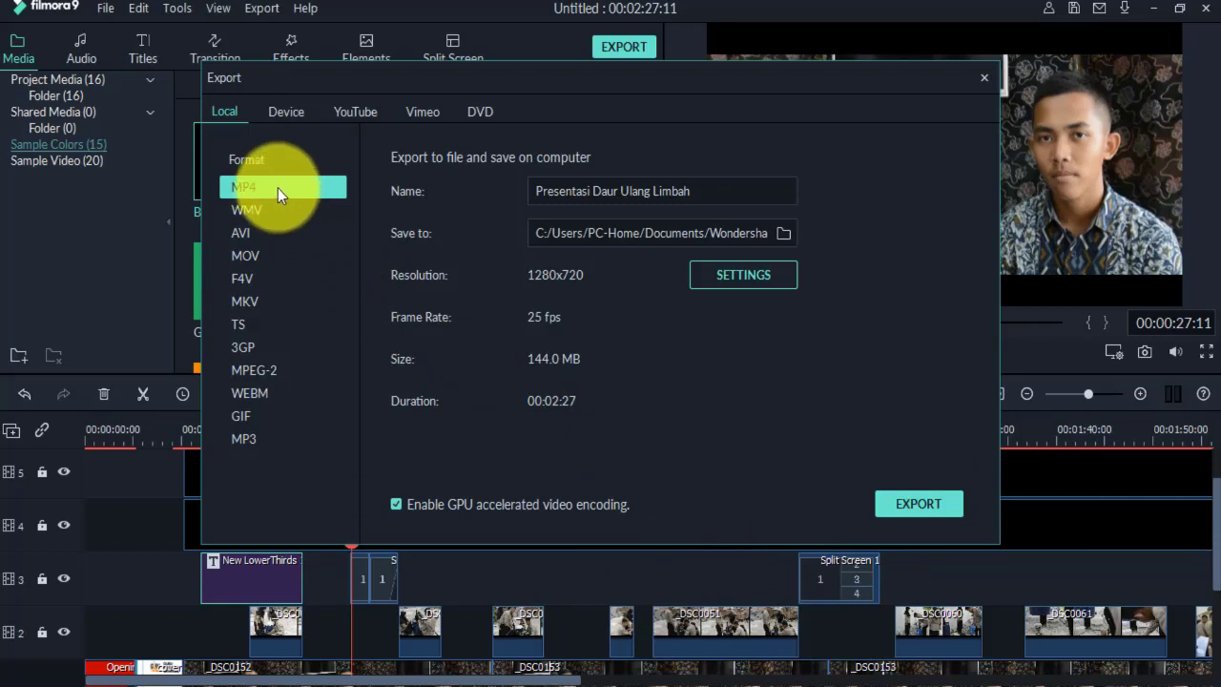
Export the video as an MP4 and close the progress and export windows once rendering is complete.
{"action": "left_click", "coordinate": [932, 501]}
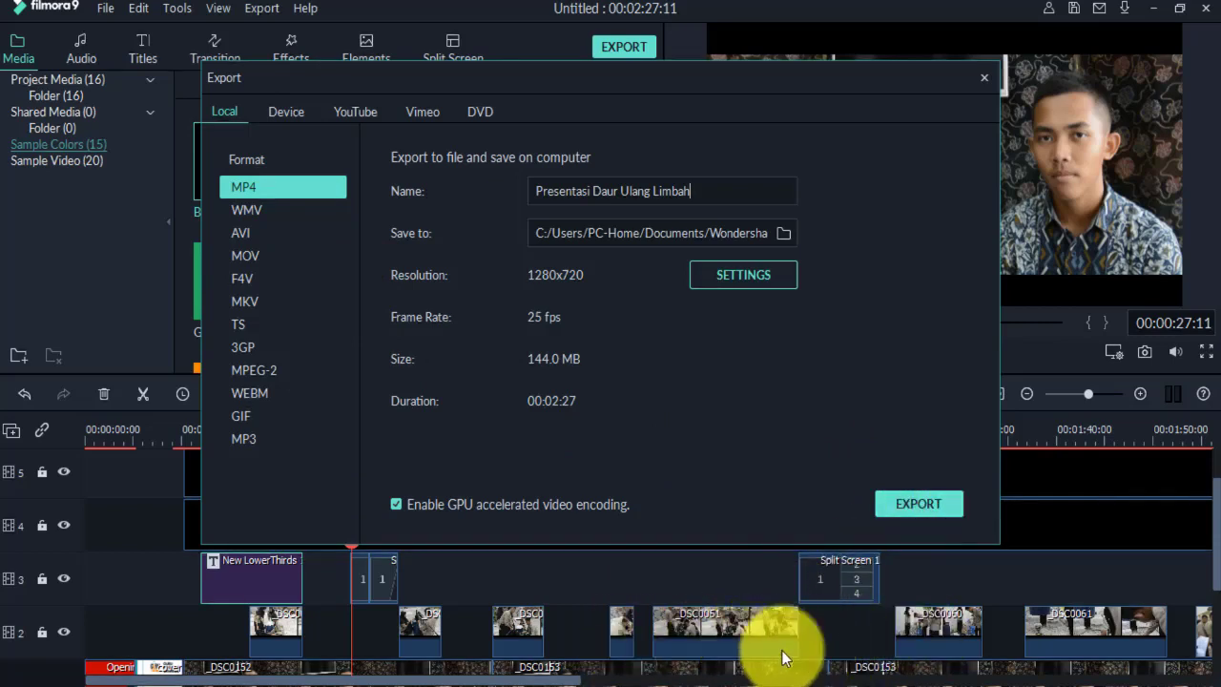
{"action": "left_click", "coordinate": [915, 503]}
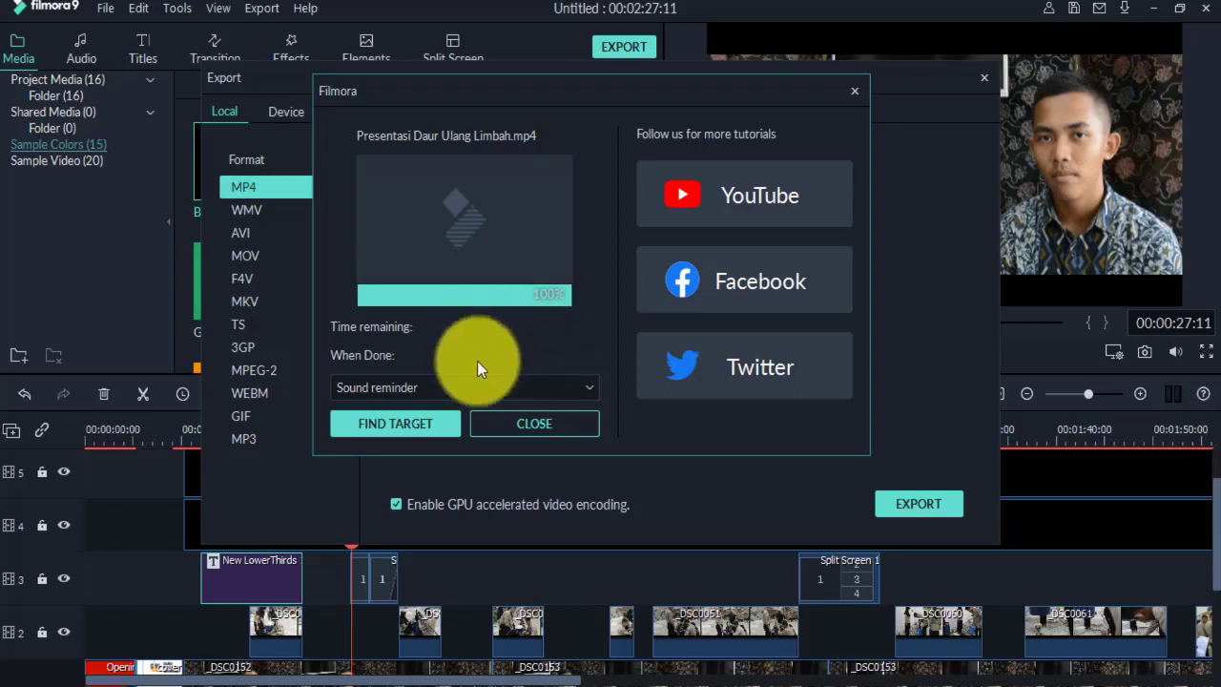
{"action": "left_click", "coordinate": [528, 422]}
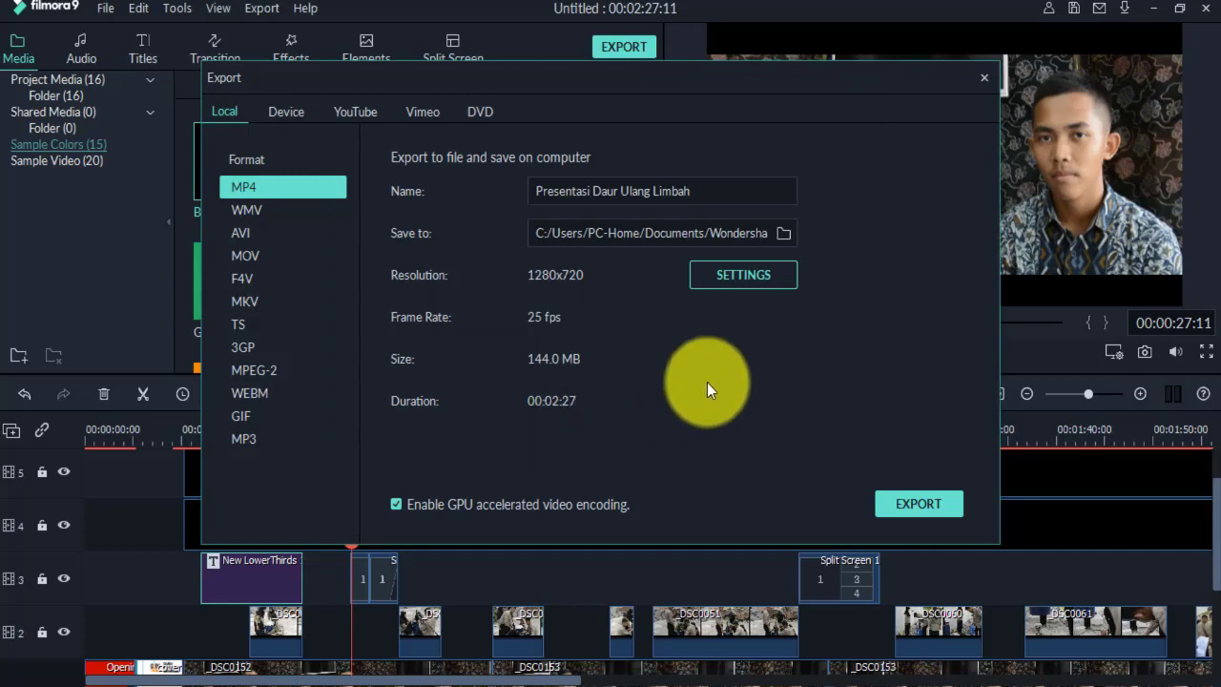
{"action": "left_click", "coordinate": [983, 76]}
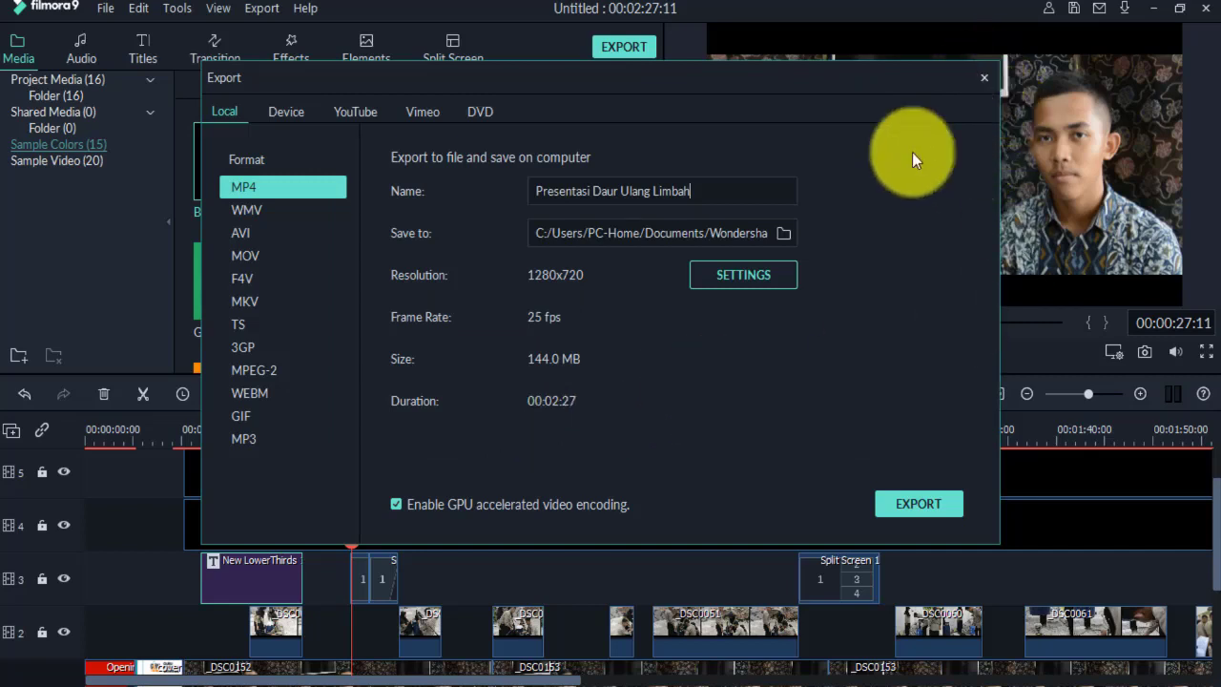
Switch to File Explorer and open the Output folder inside Documents > Wondershare Filmora 9.
{"action": "left_click", "coordinate": [1152, 7]}
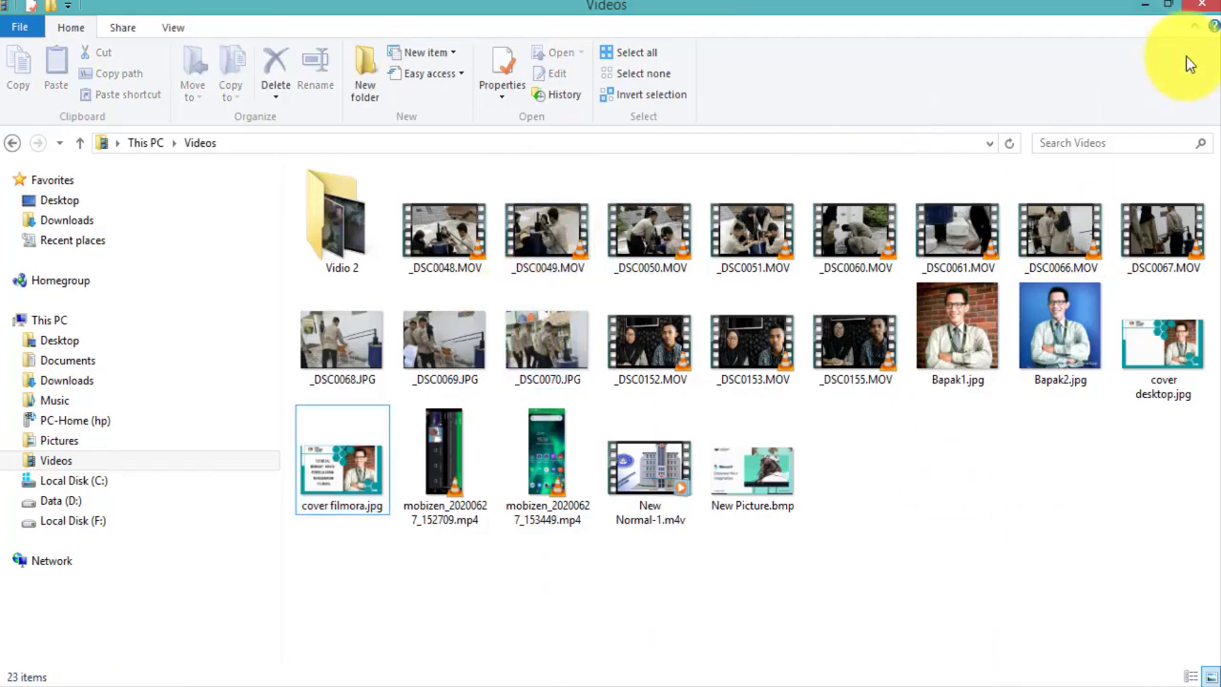
{"action": "left_click", "coordinate": [1200, 6]}
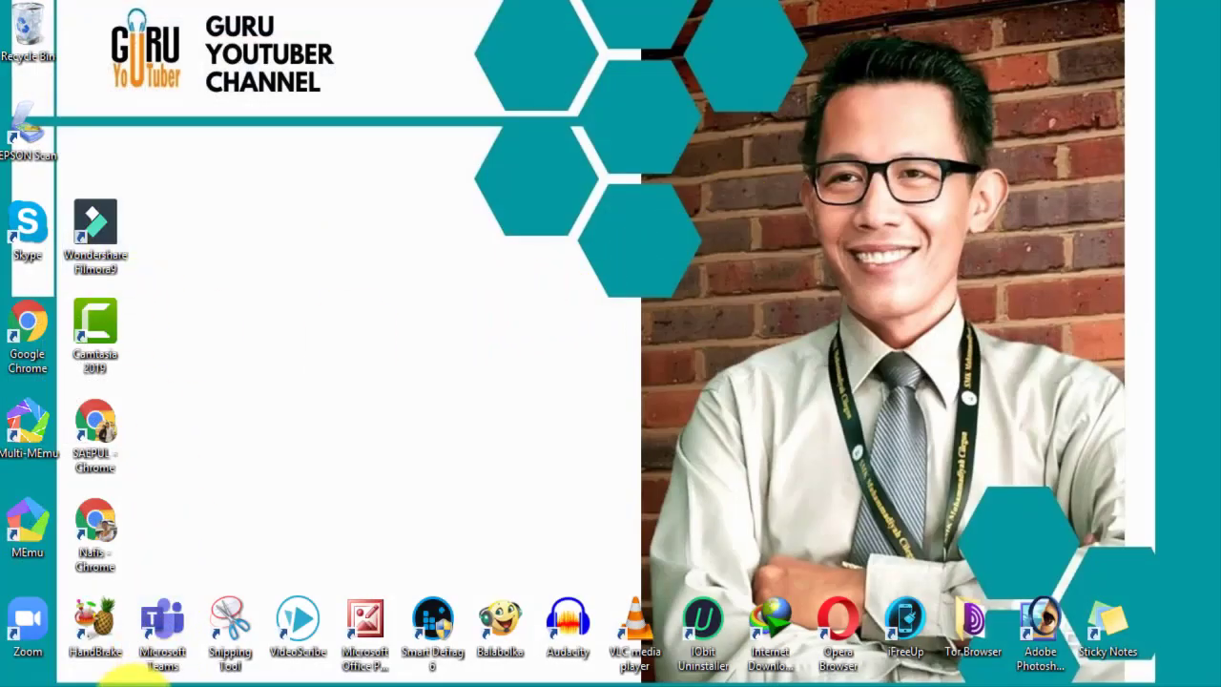
{"action": "key", "text": "super+e"}
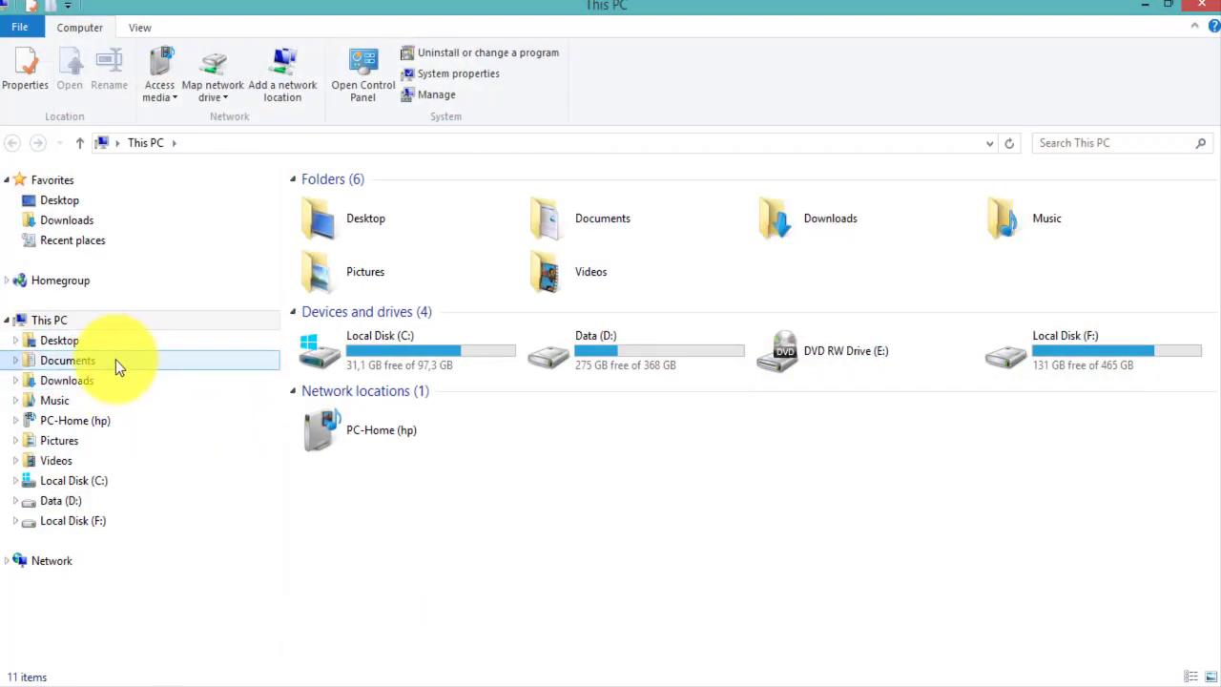
{"action": "left_click", "coordinate": [68, 360]}
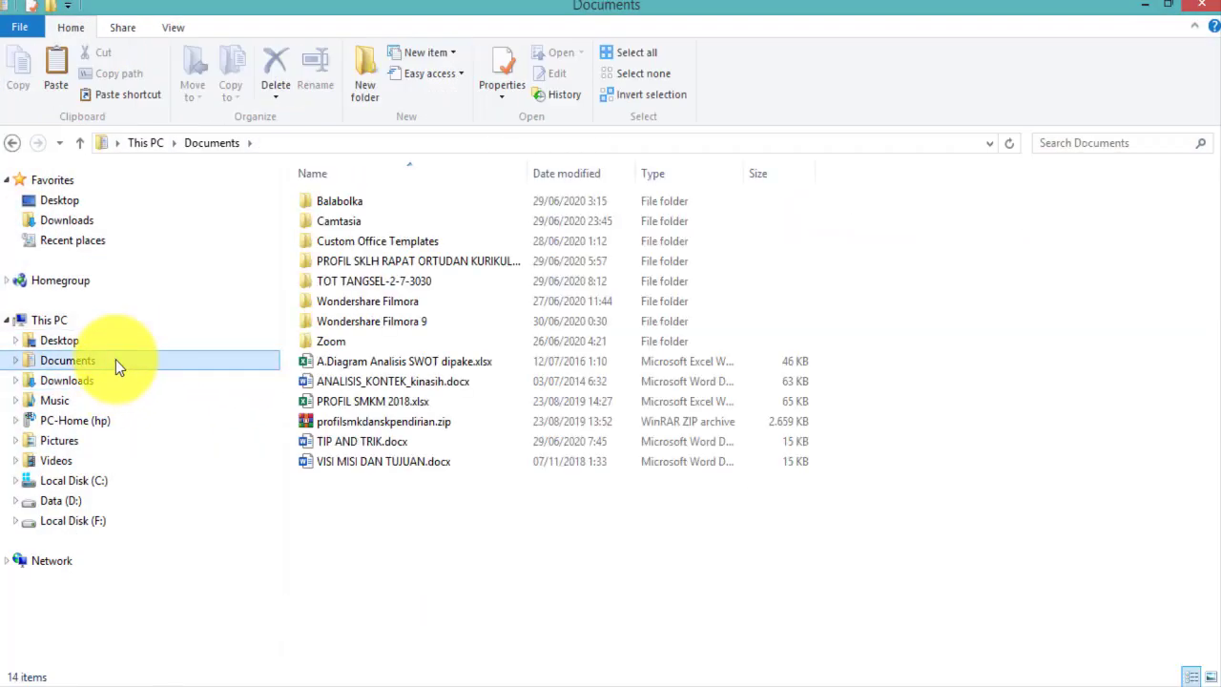
{"action": "double_click", "coordinate": [371, 323]}
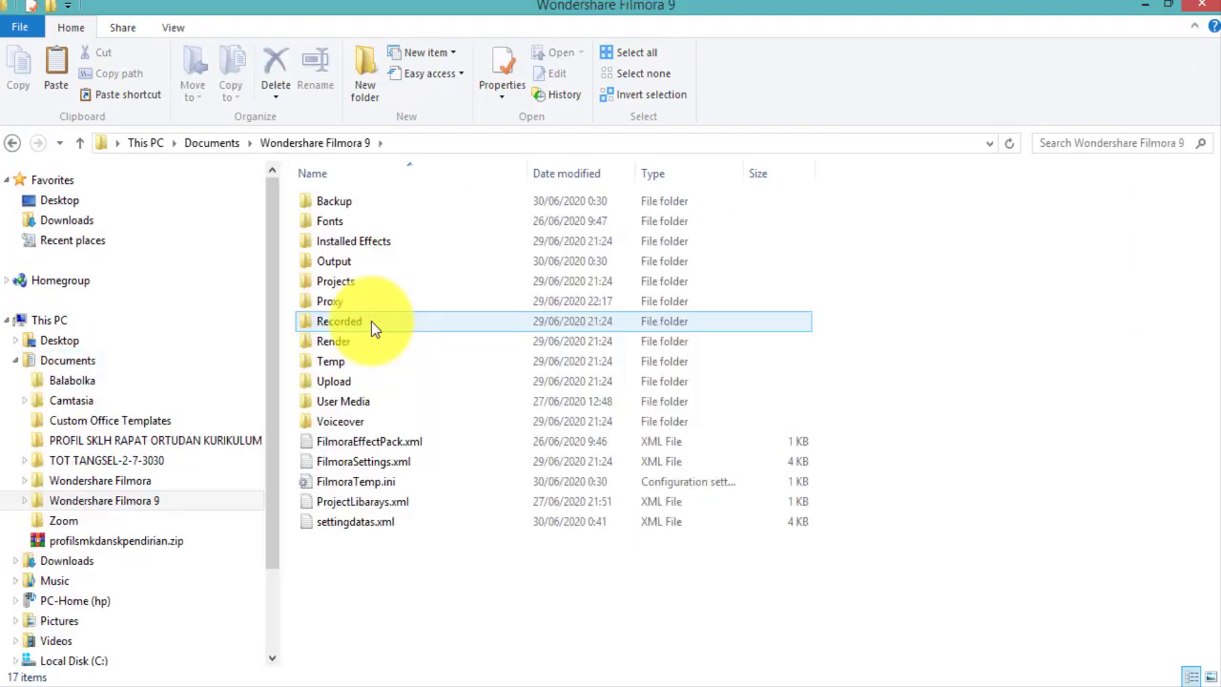
{"action": "double_click", "coordinate": [341, 261]}
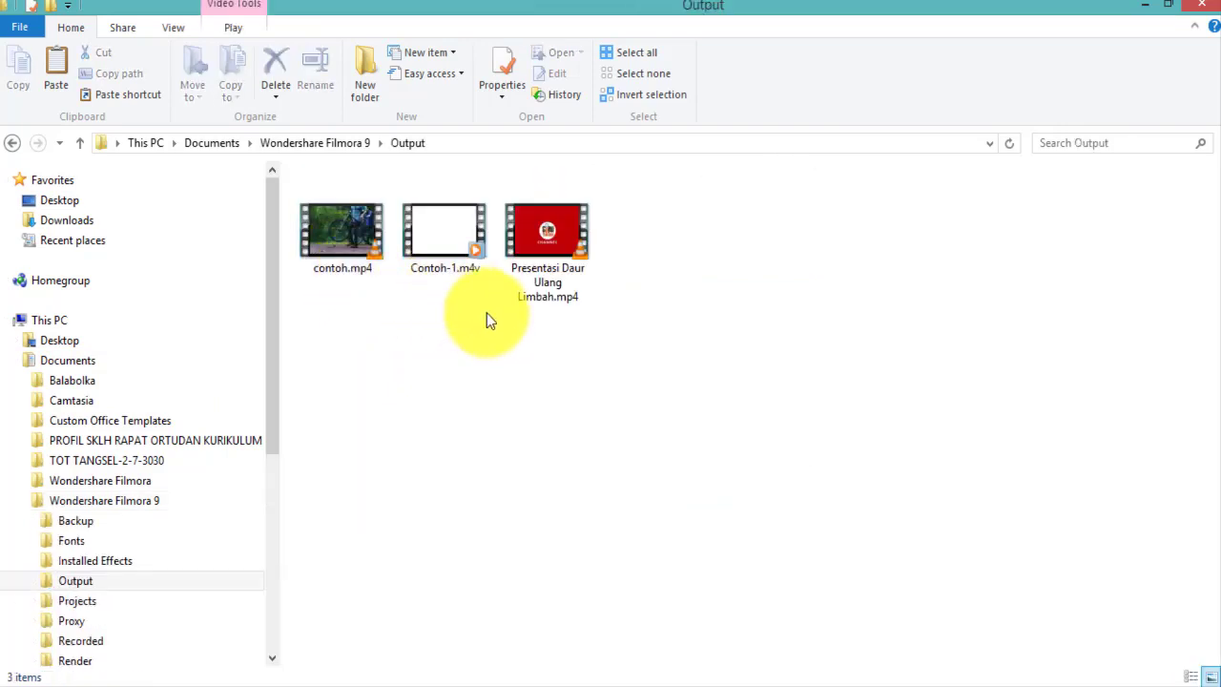
Play the exported Presentasi Daur Ulang Limbah.mp4 in VLC media player to check the result.
{"action": "left_click", "coordinate": [558, 297]}
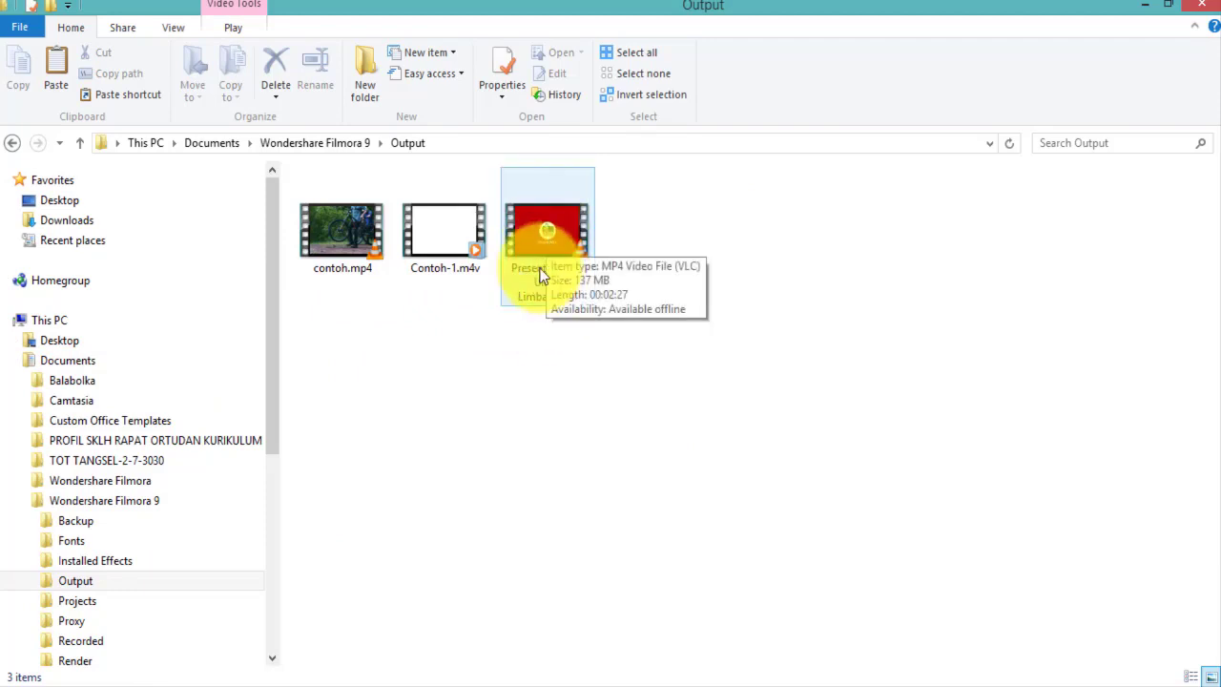
{"action": "double_click", "coordinate": [546, 238]}
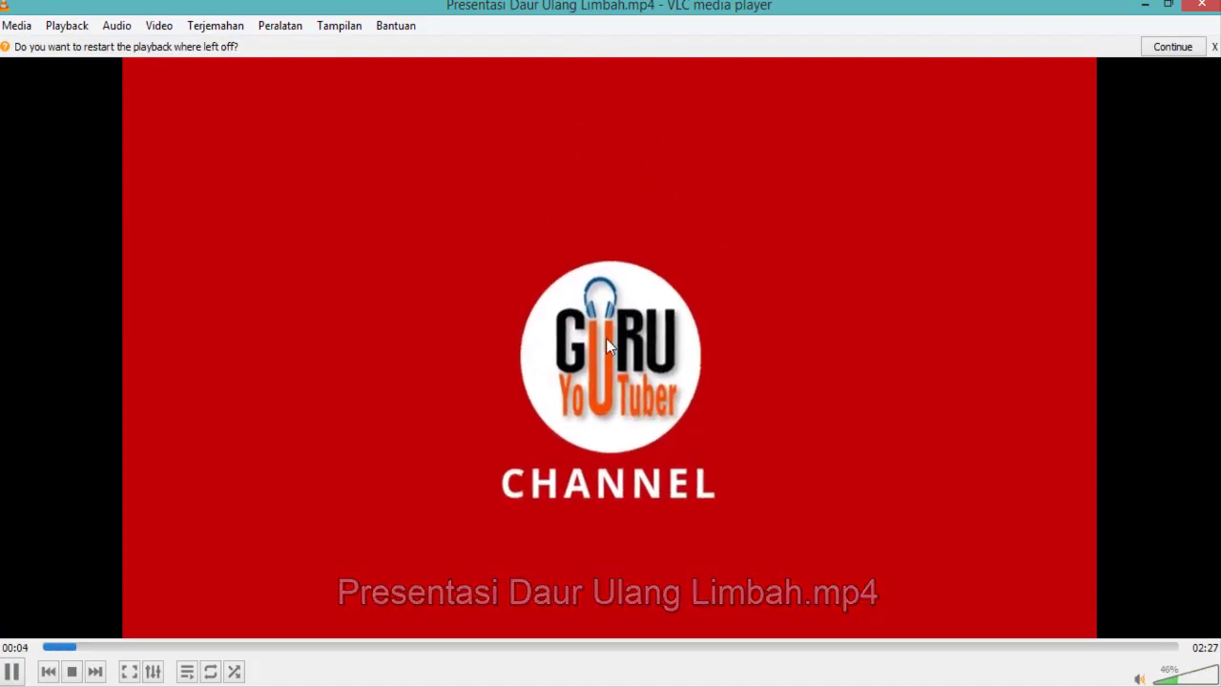
{"action": "scroll", "coordinate": [664, 324], "scroll_direction": "down", "scroll_amount": 10}
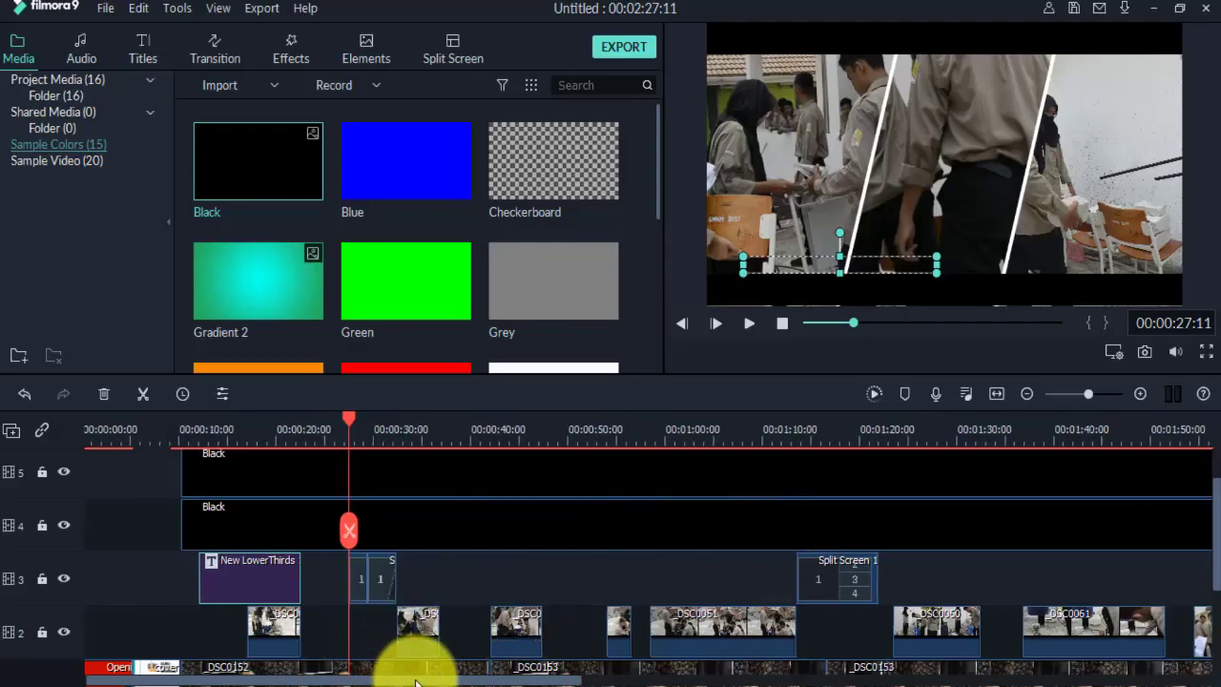
Switch back to Filmora and show the closing credits frame at 00:02:24:14 on the timeline.
{"action": "left_click_drag", "start_coordinate": [404, 682], "coordinate": [763, 682]}
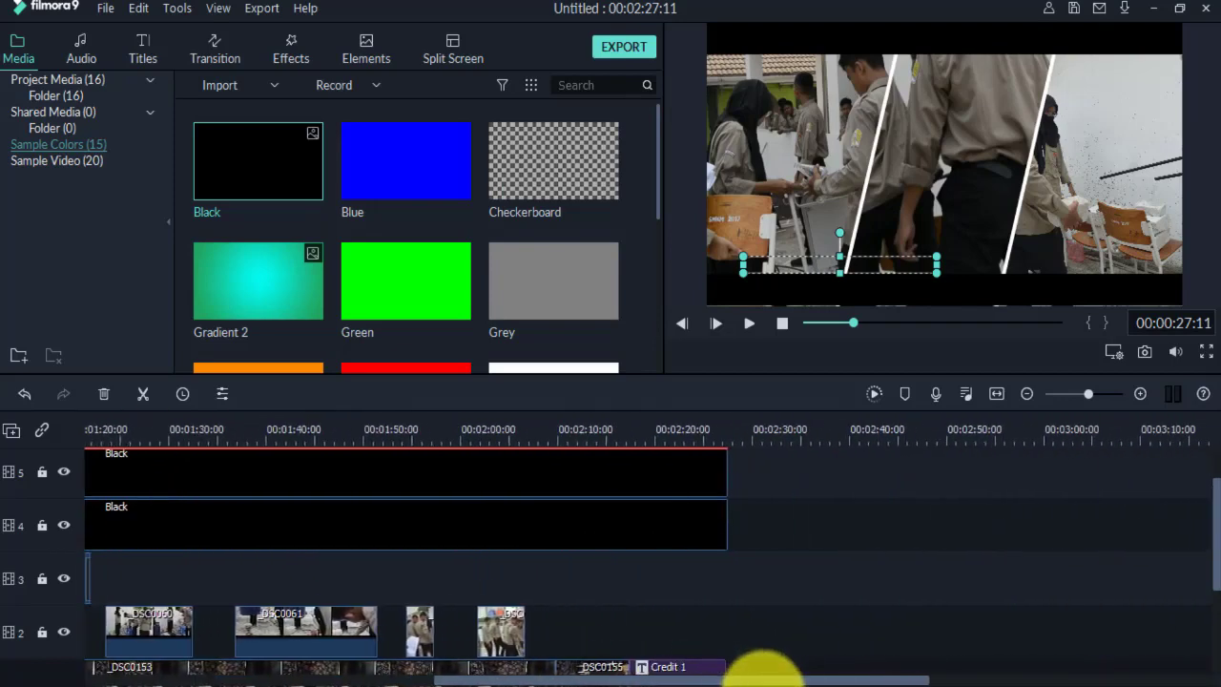
{"action": "left_click", "coordinate": [699, 429]}
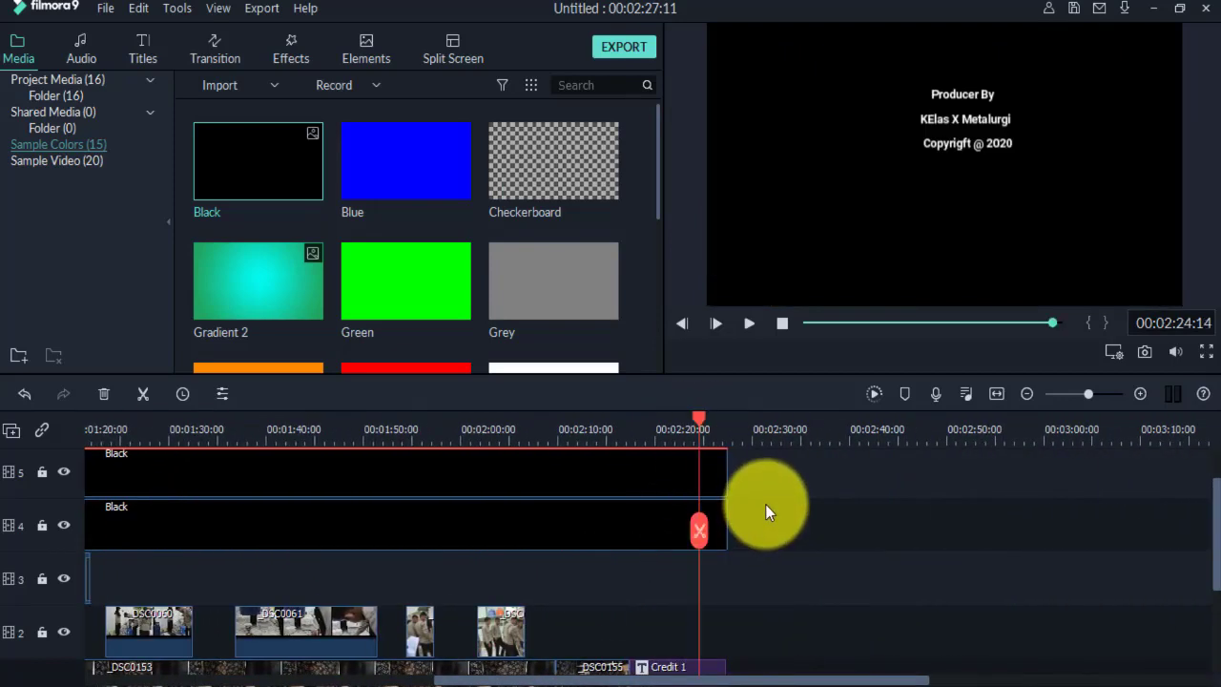